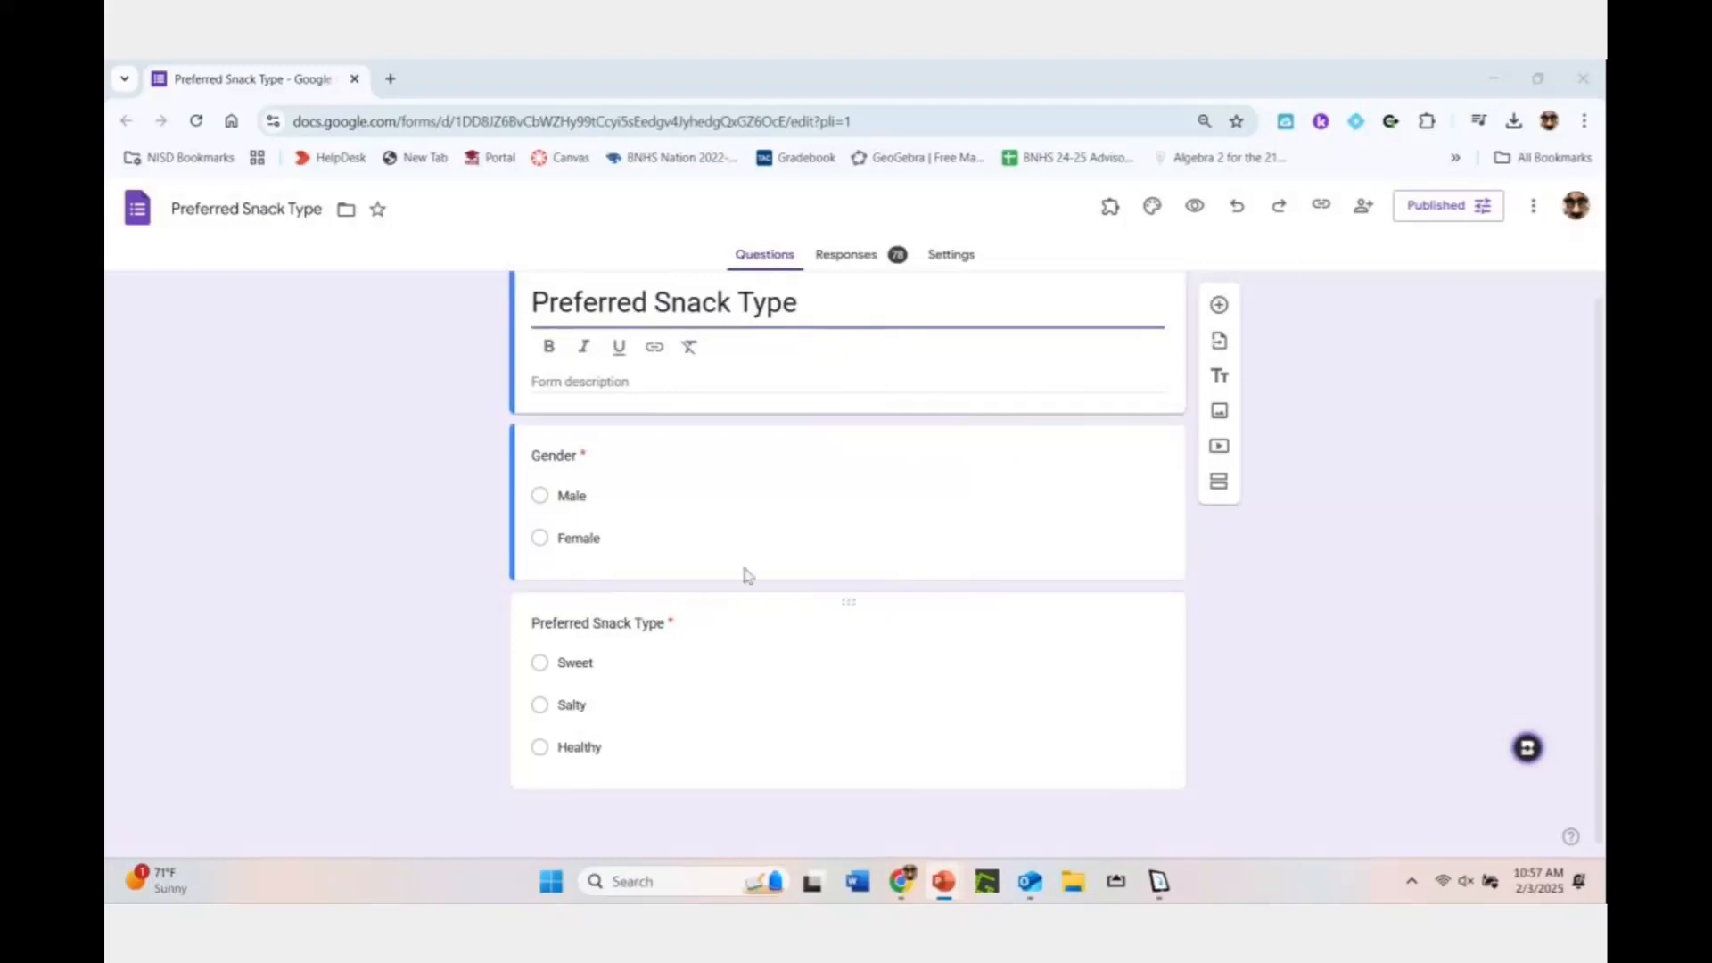
# Open the responses of the Preferred Snack Type form in their linked spreadsheet
pyautogui.click(850, 258)
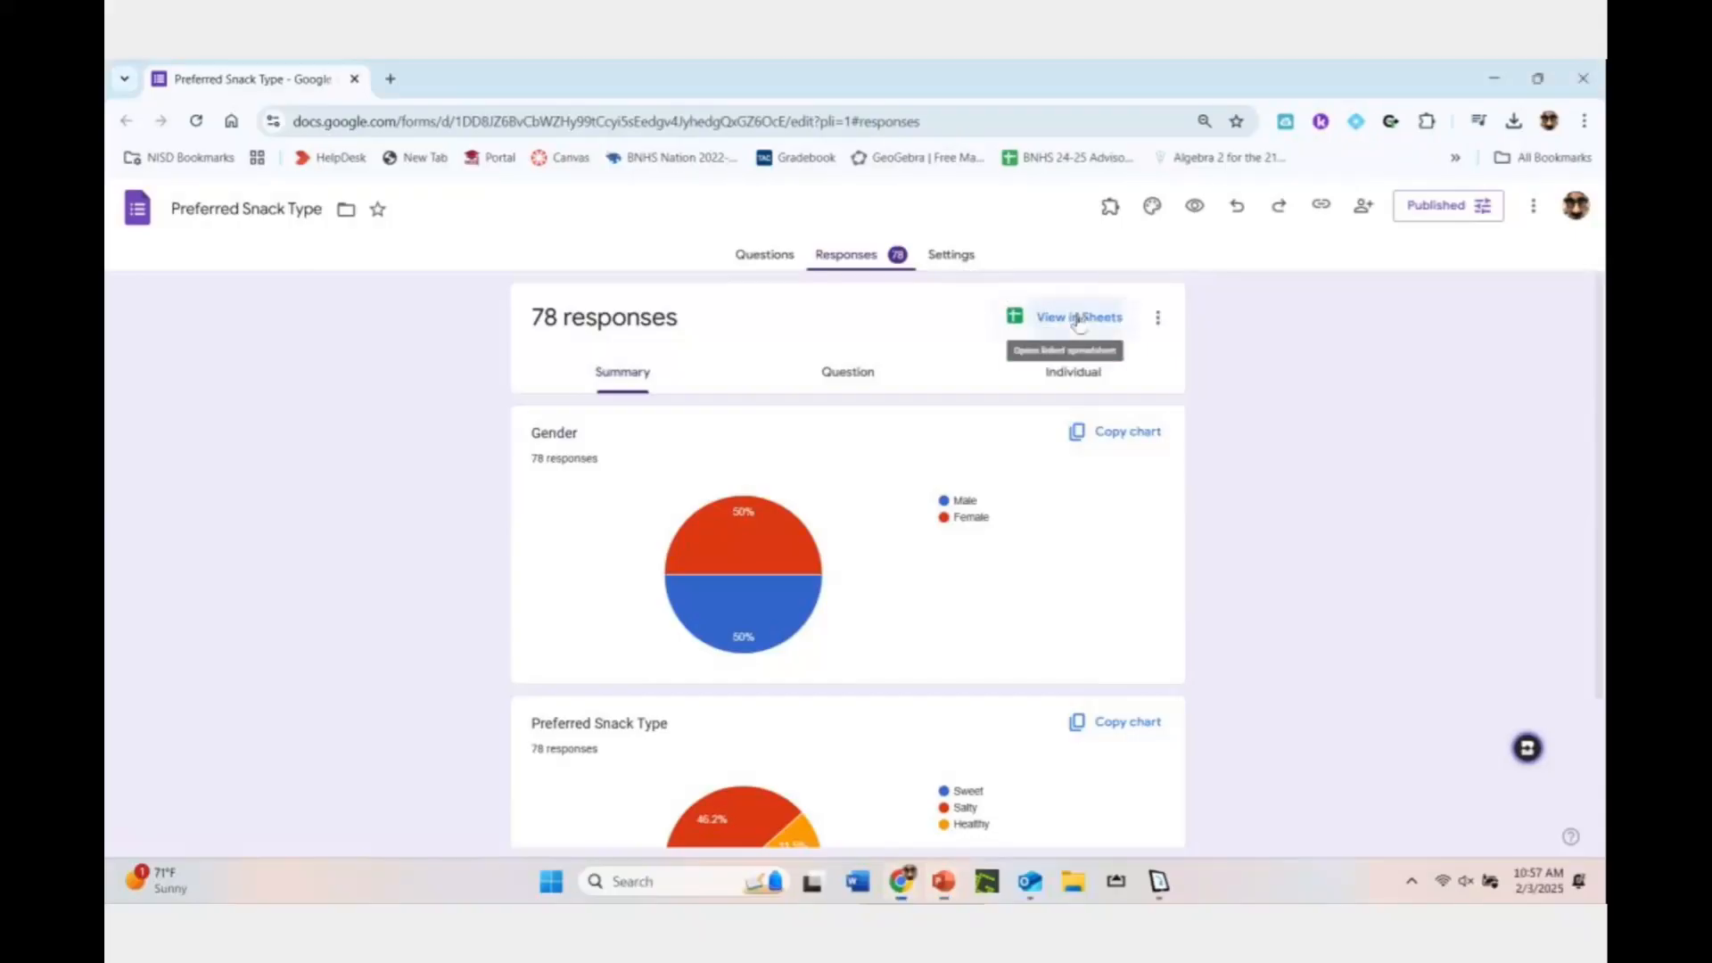
pyautogui.click(1078, 319)
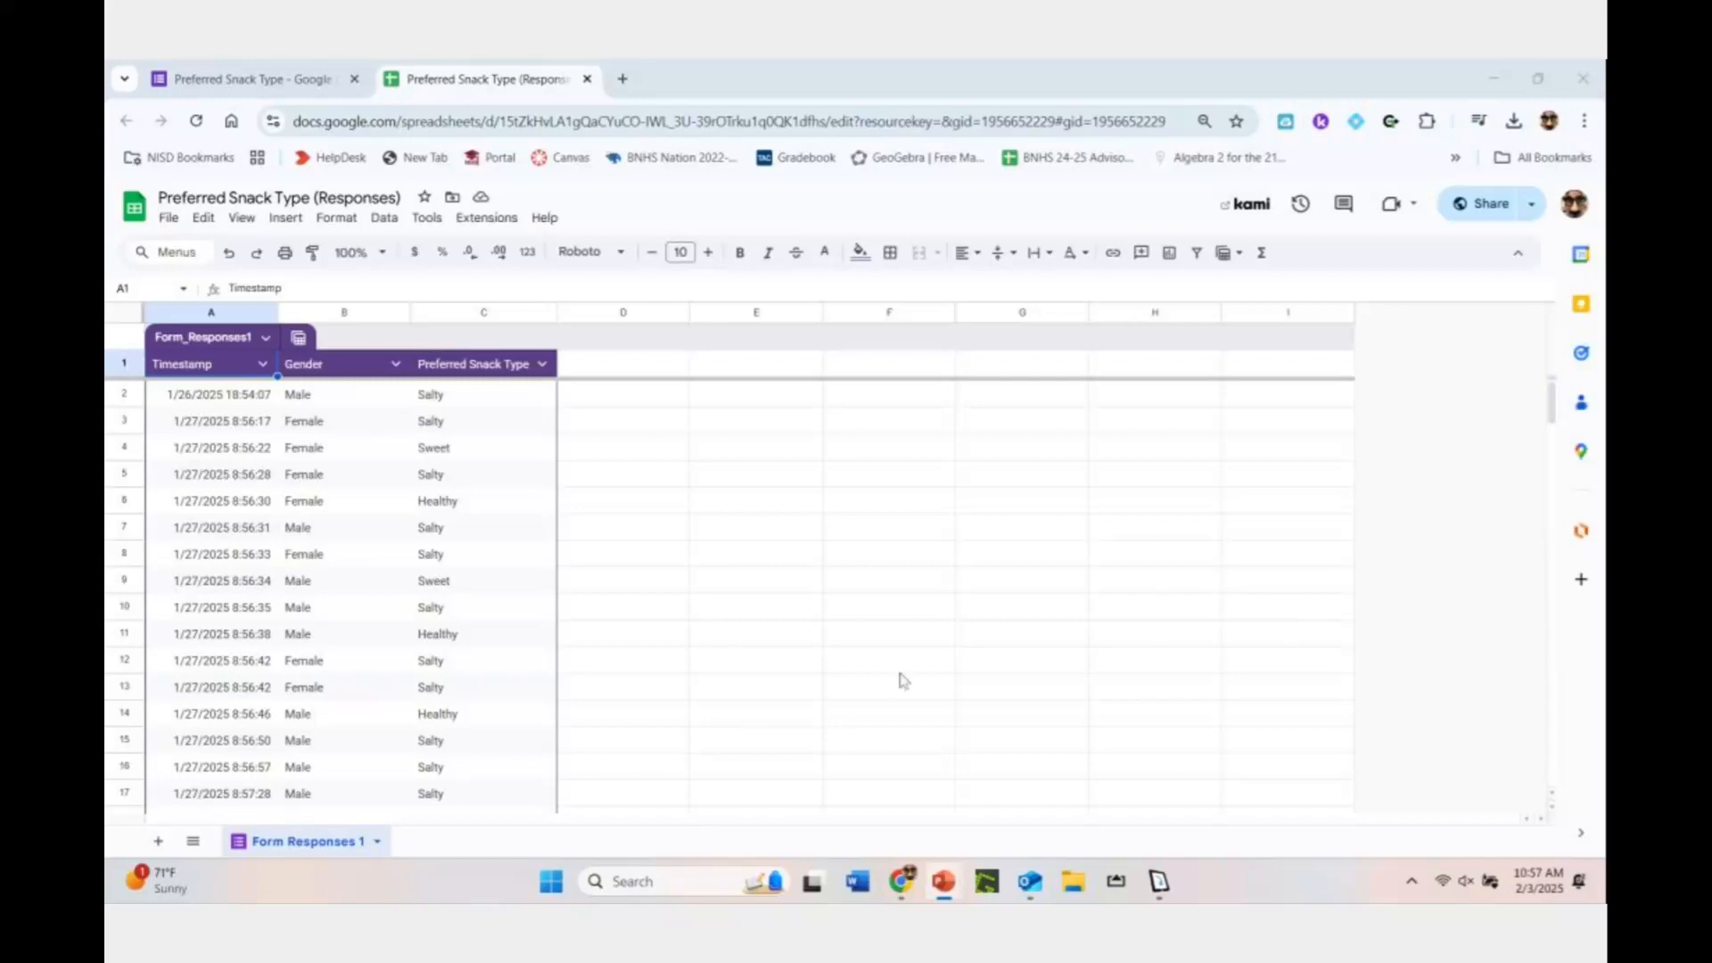
pyautogui.click(350, 314)
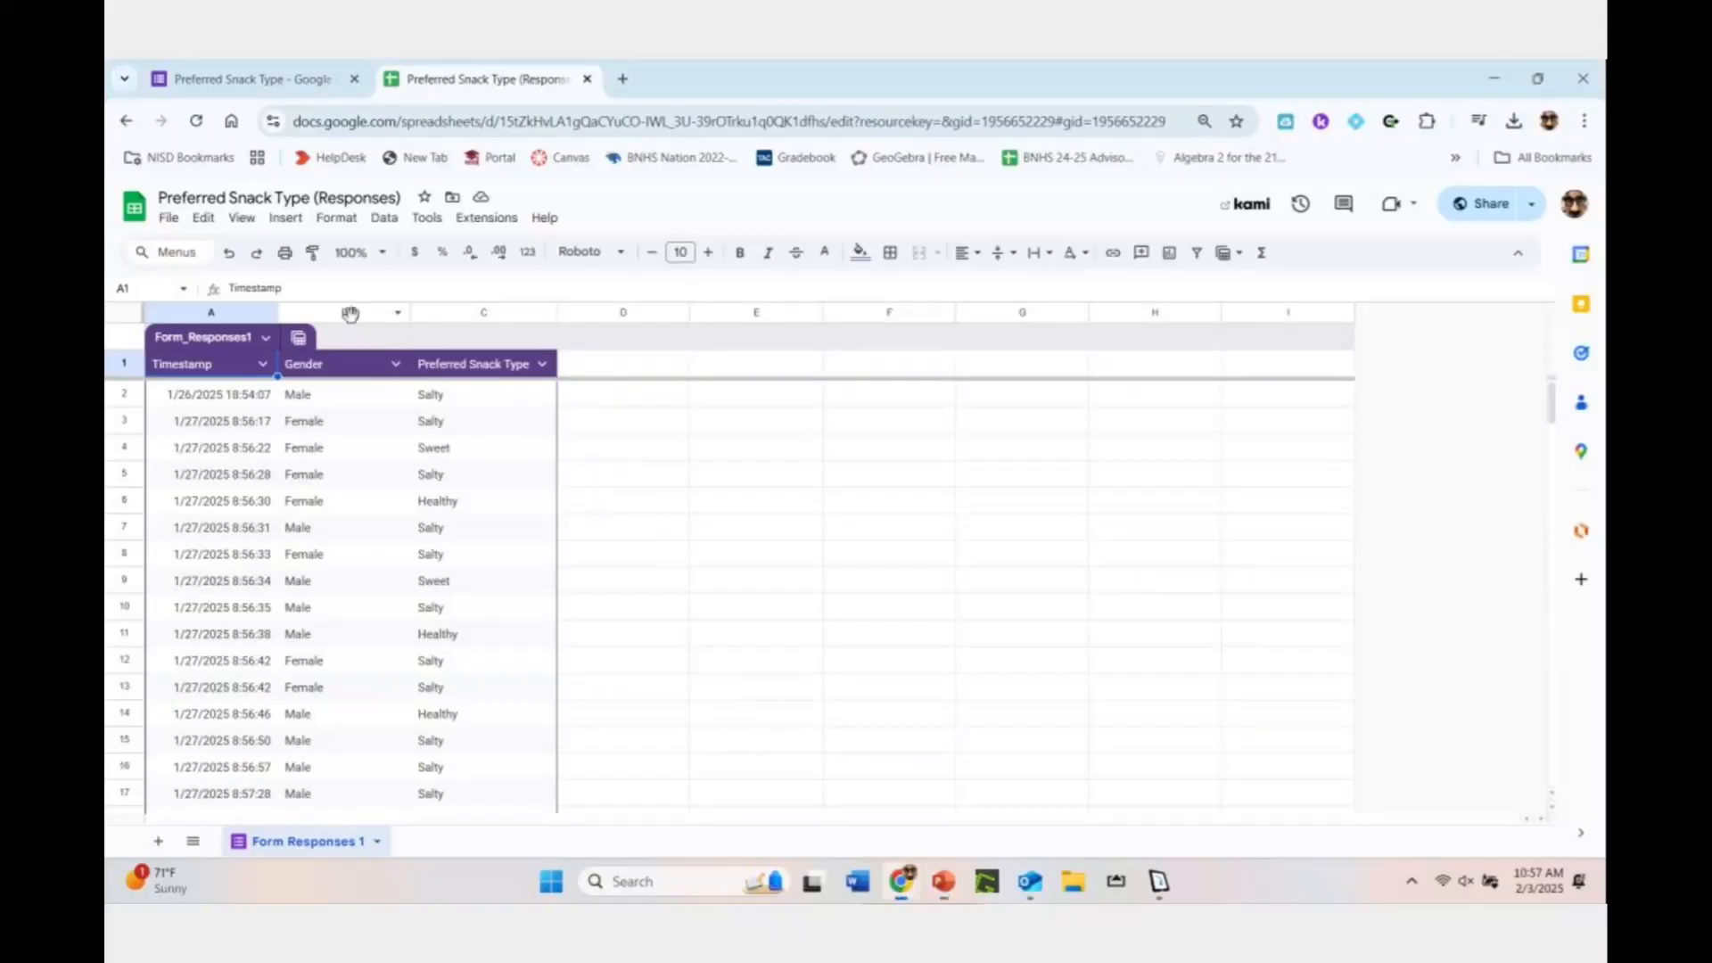
pyautogui.click(351, 314)
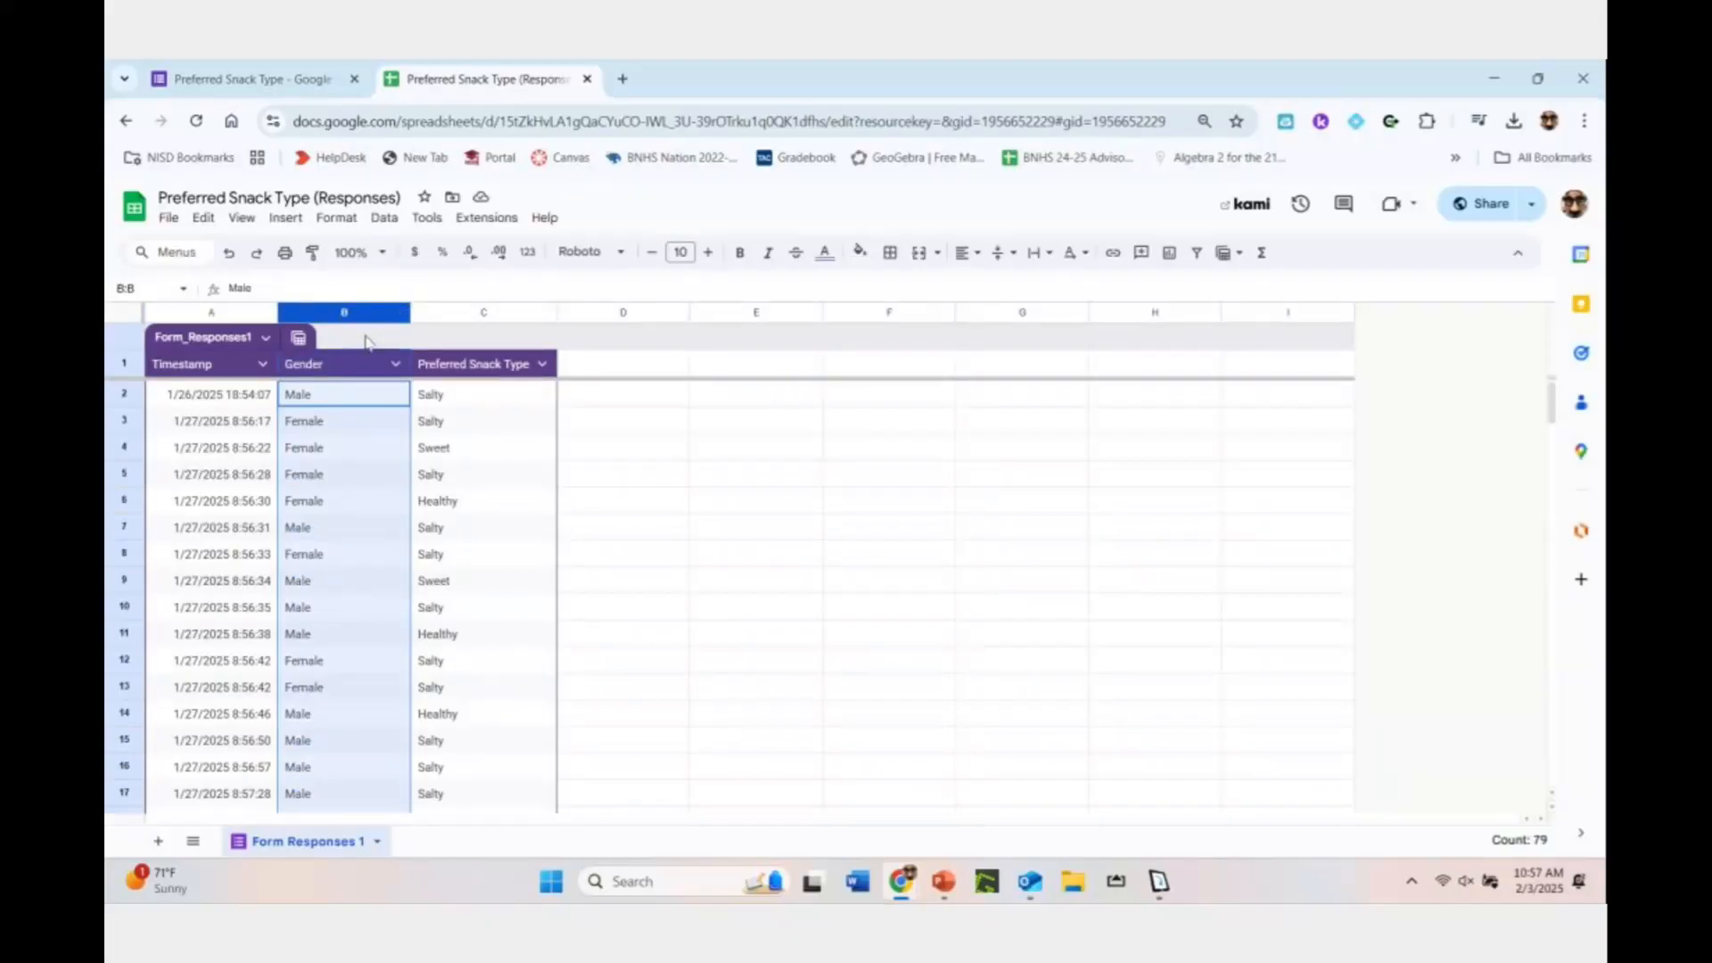
pyautogui.click(444, 398)
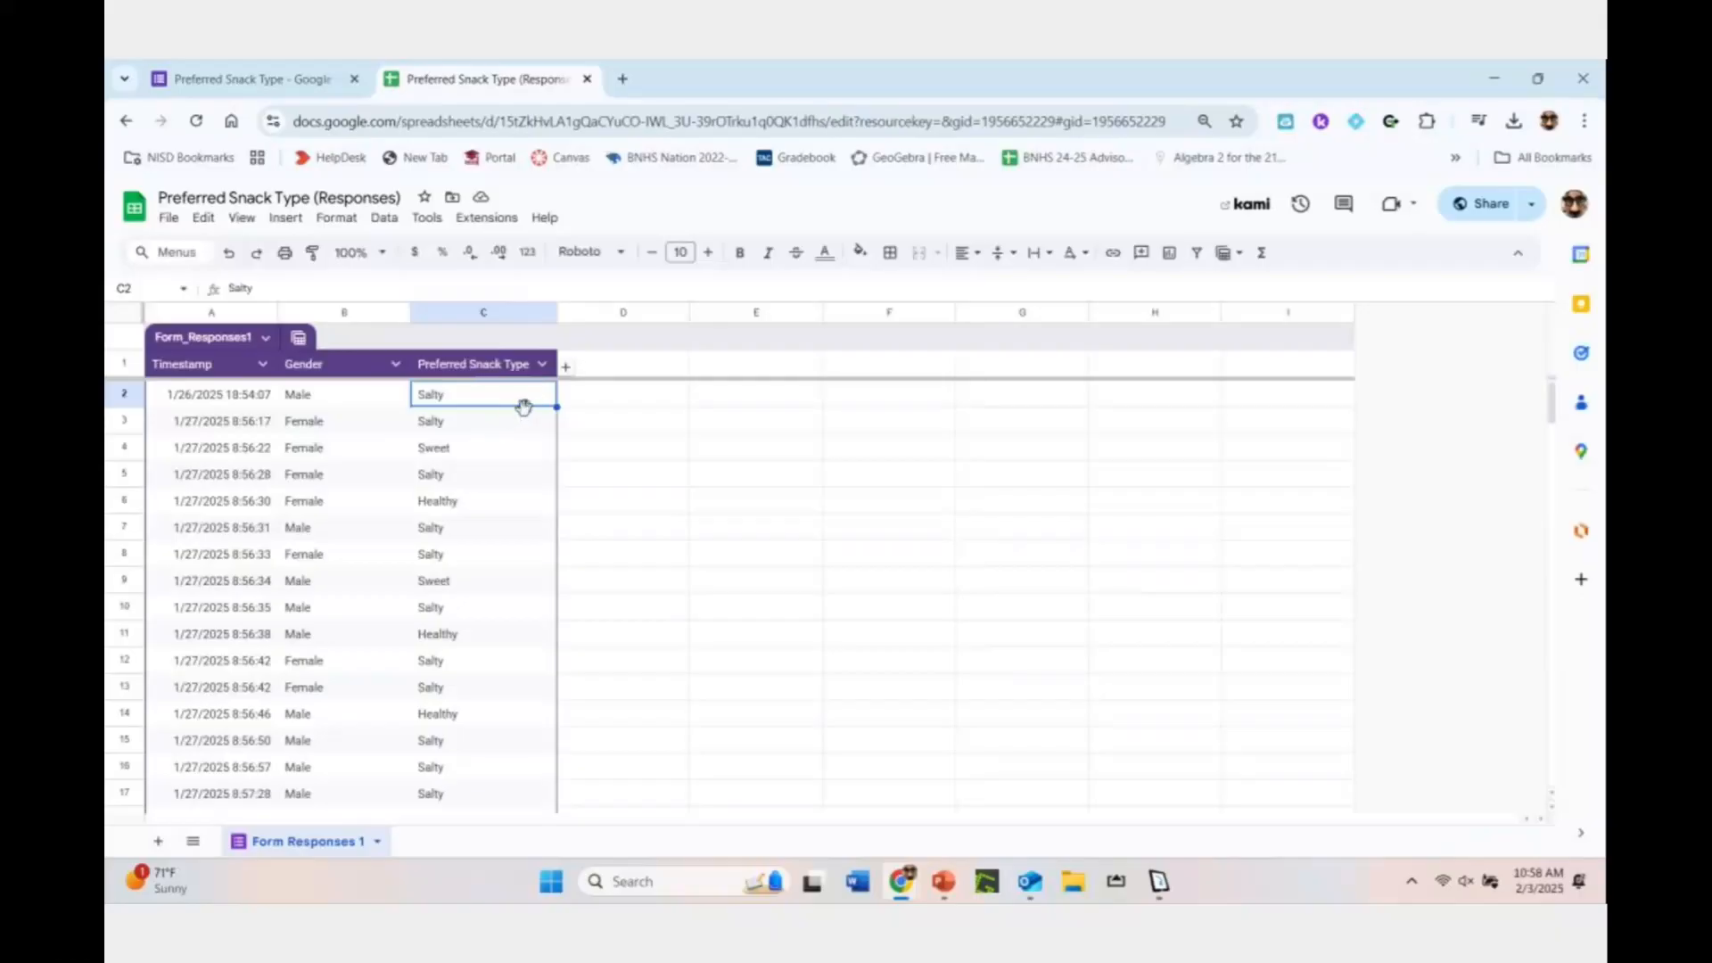
pyautogui.click(581, 398)
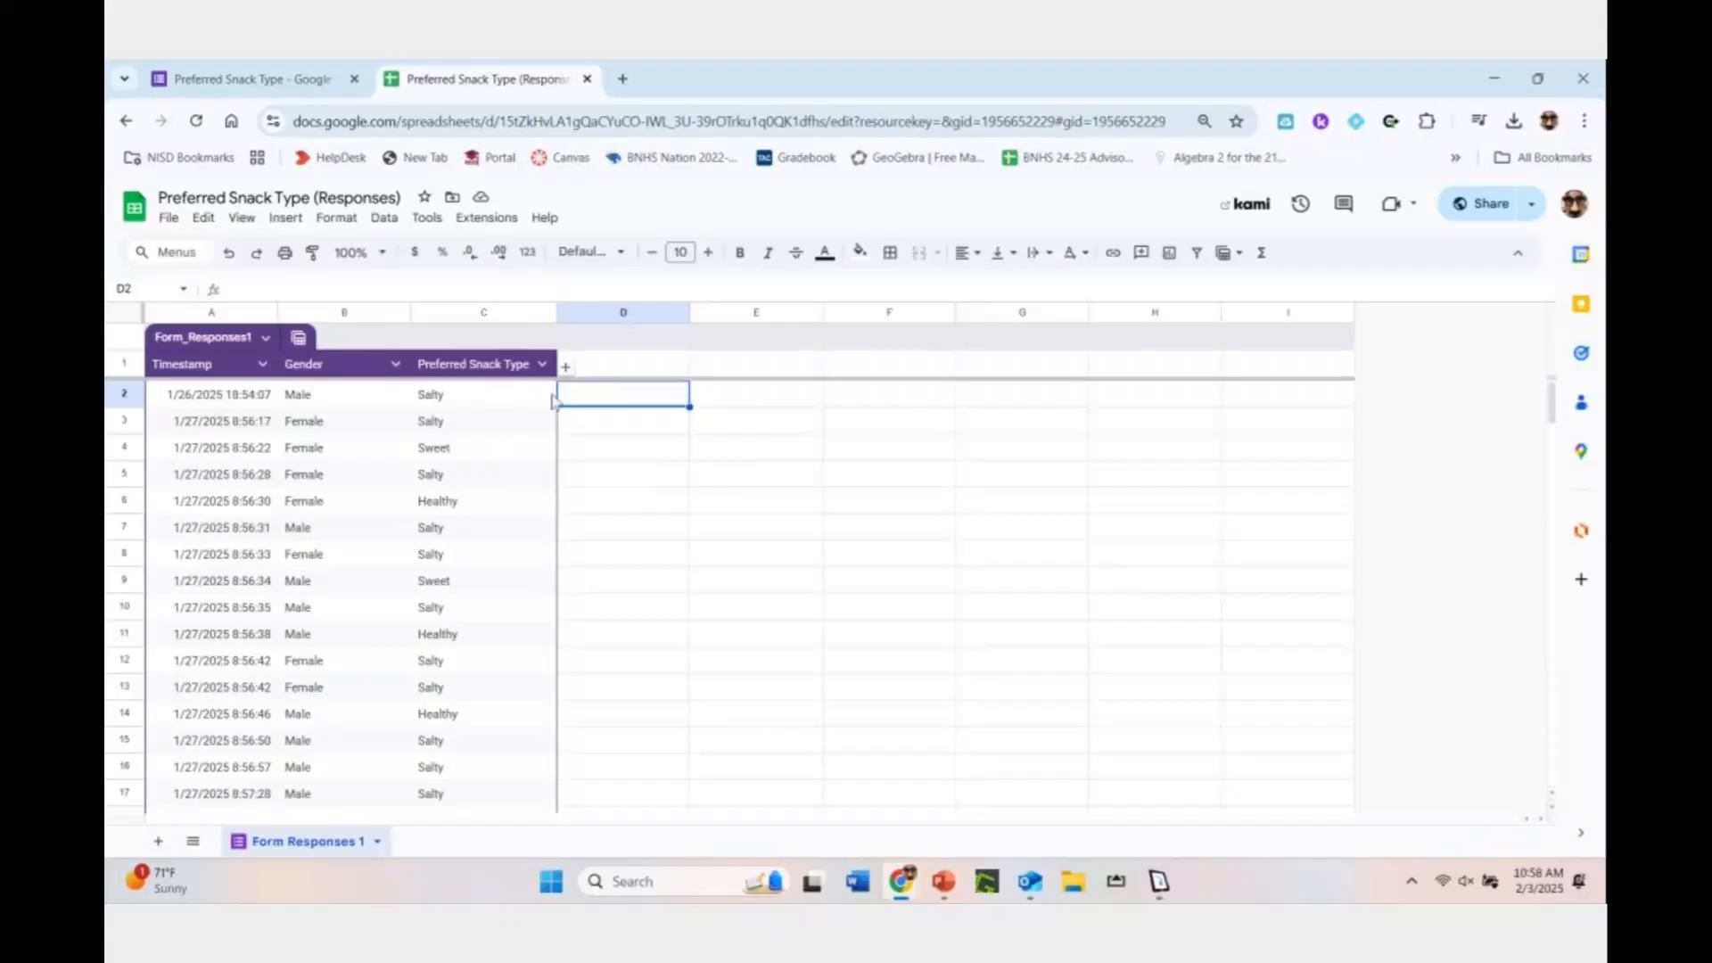
pyautogui.press('super+shift+q')
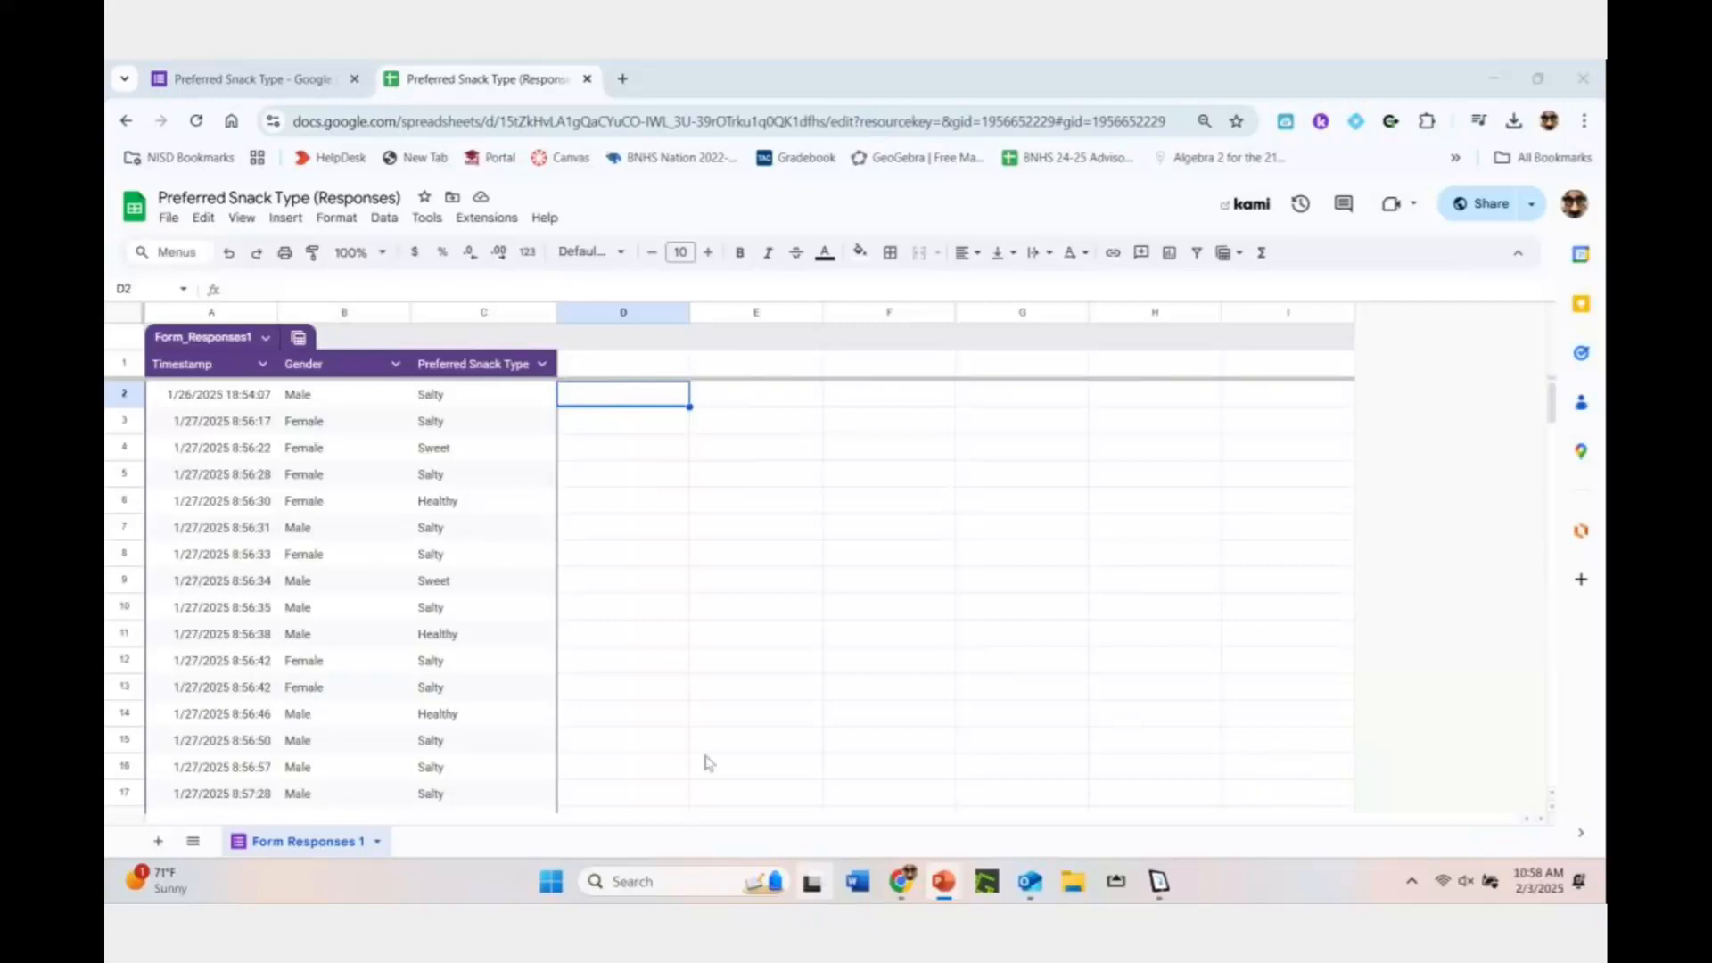
# Revert the Form_Responses1 table to unformatted data
pyautogui.click(265, 339)
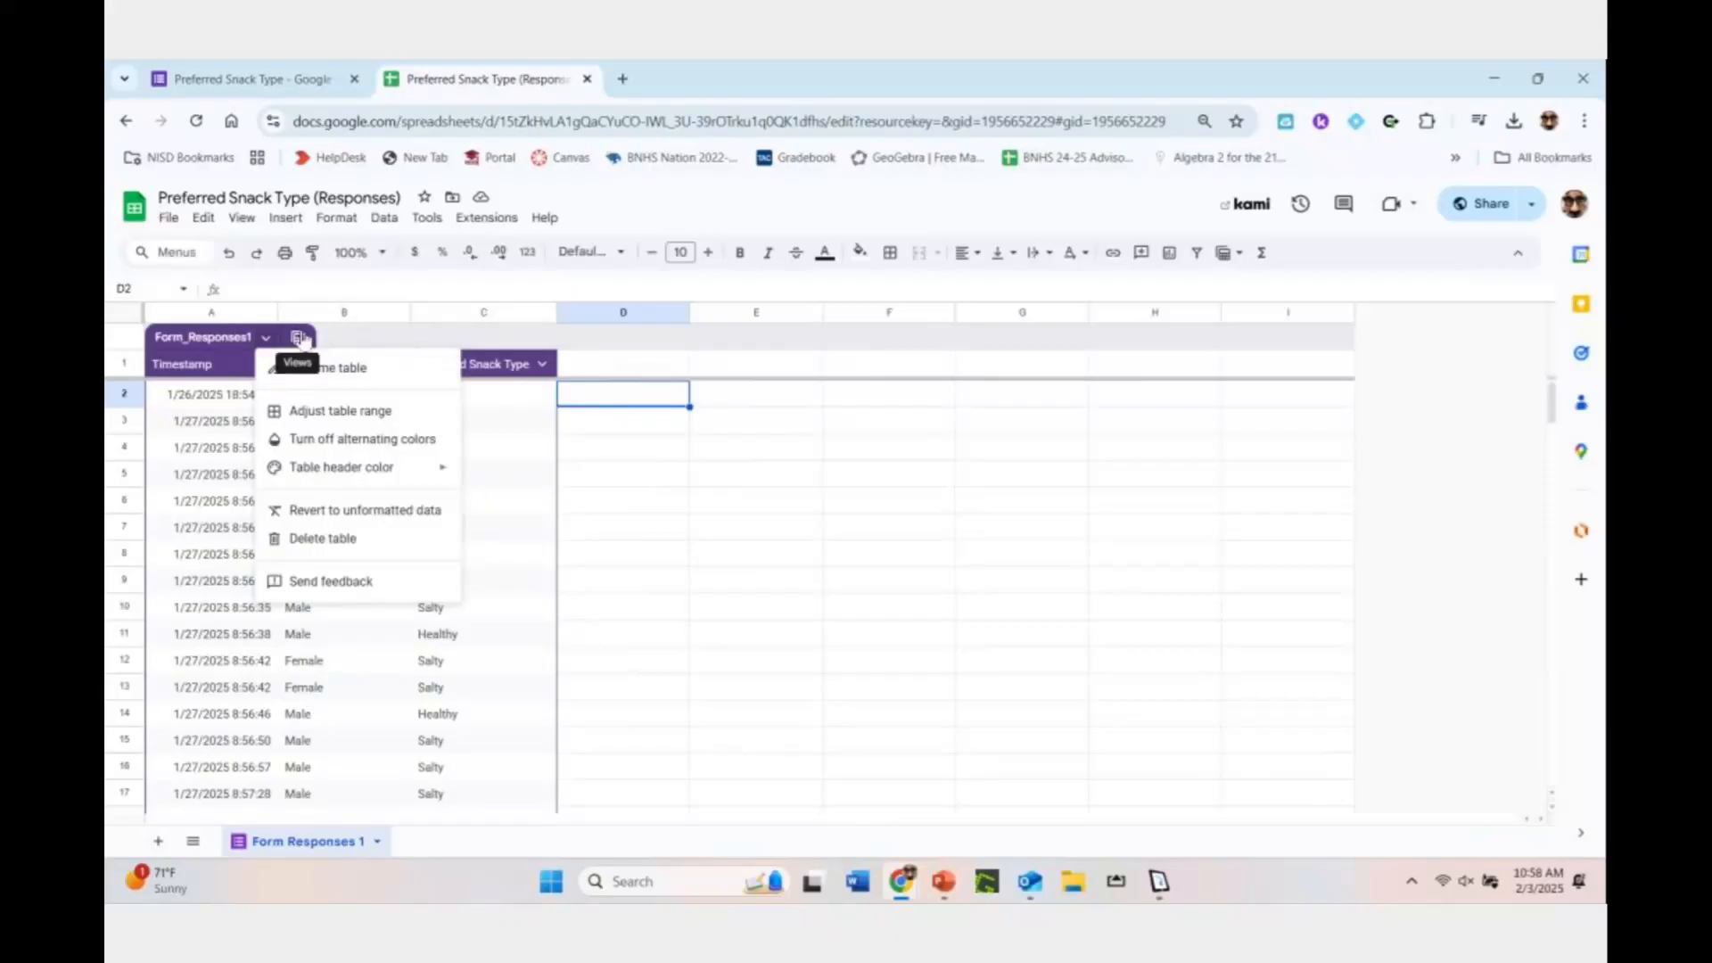
pyautogui.click(299, 338)
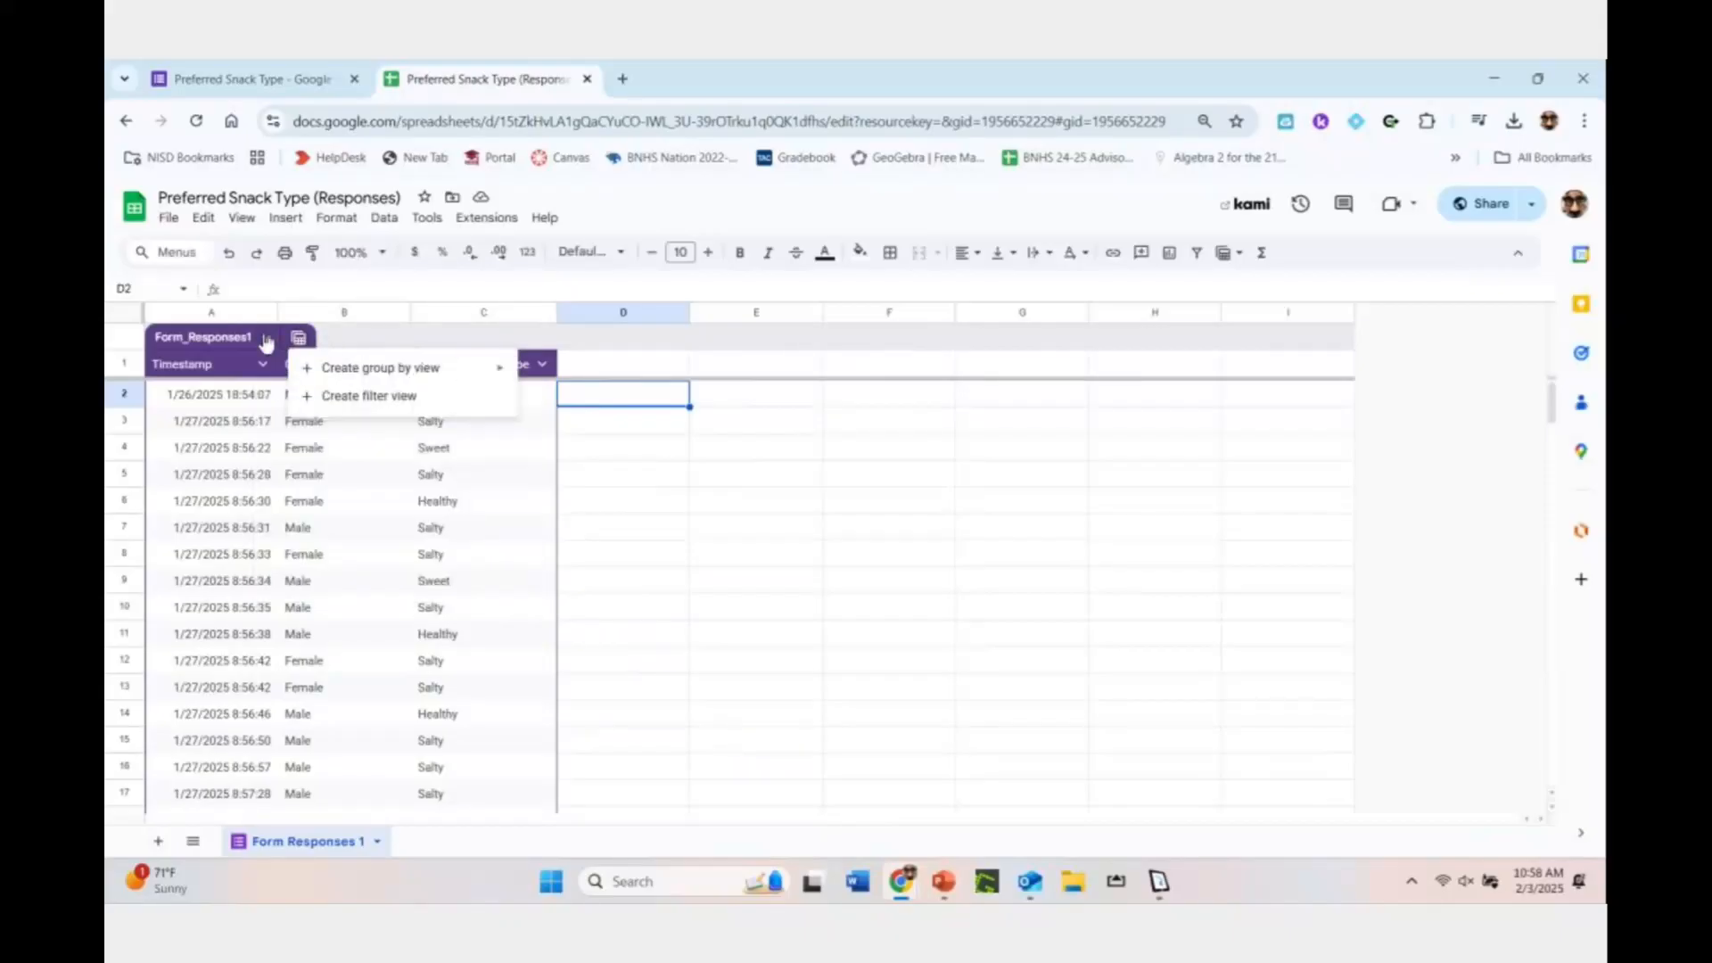
pyautogui.click(266, 340)
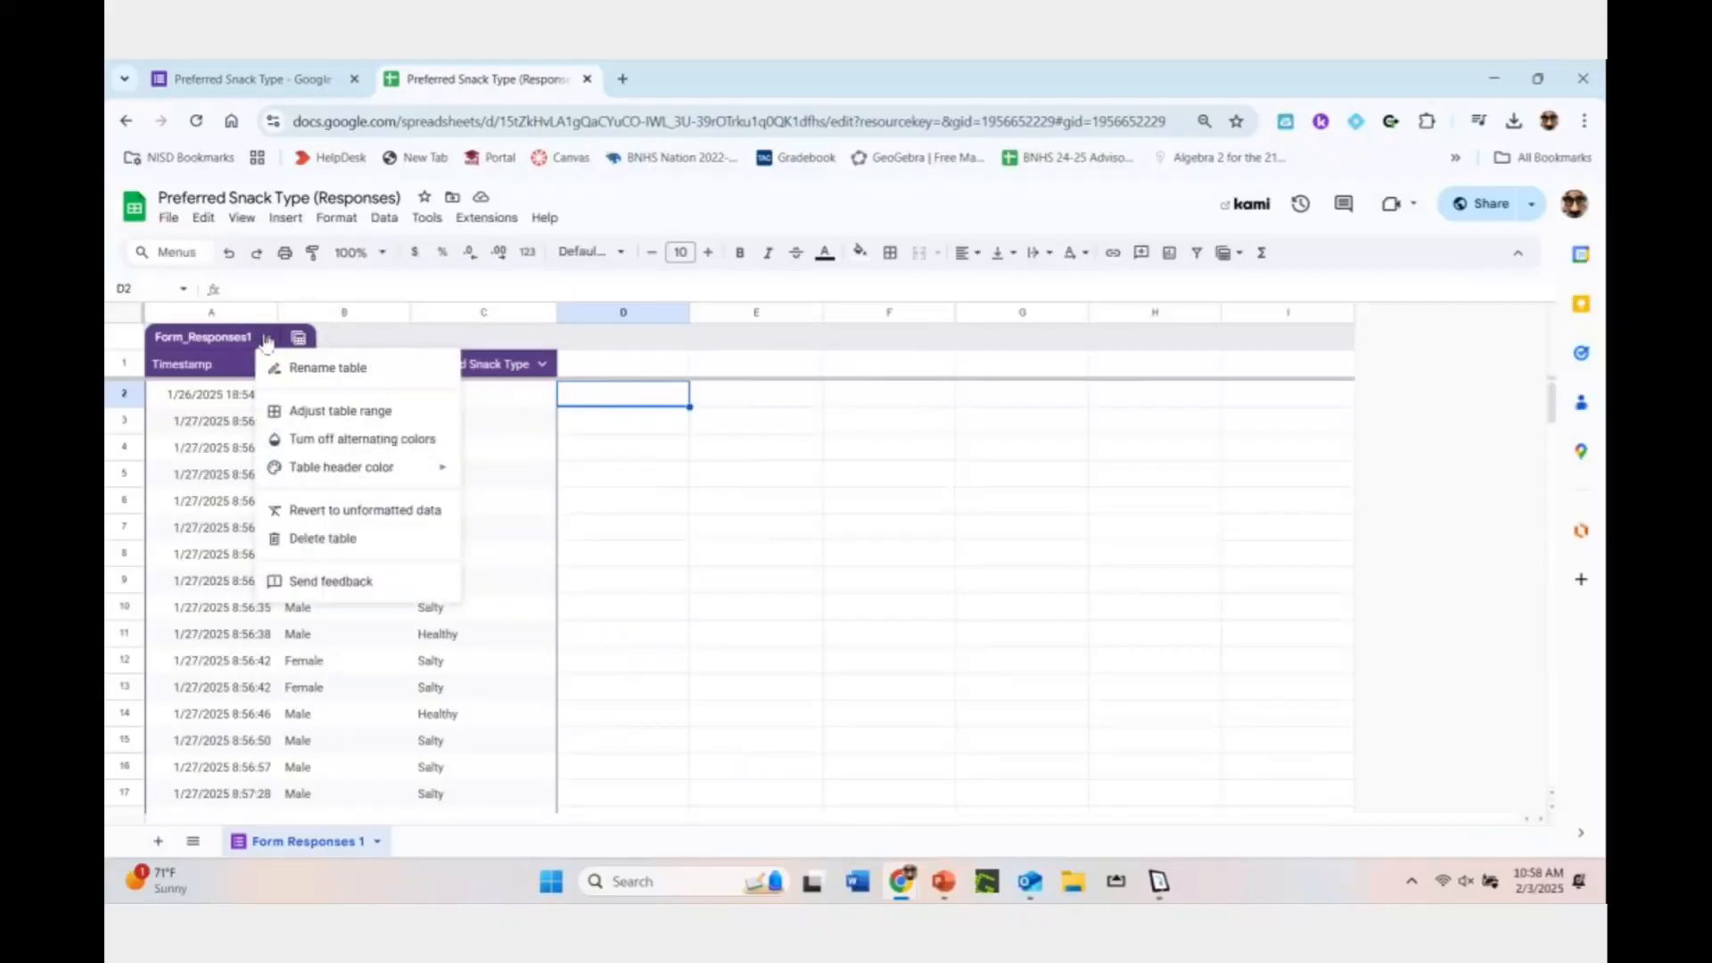
pyautogui.click(336, 513)
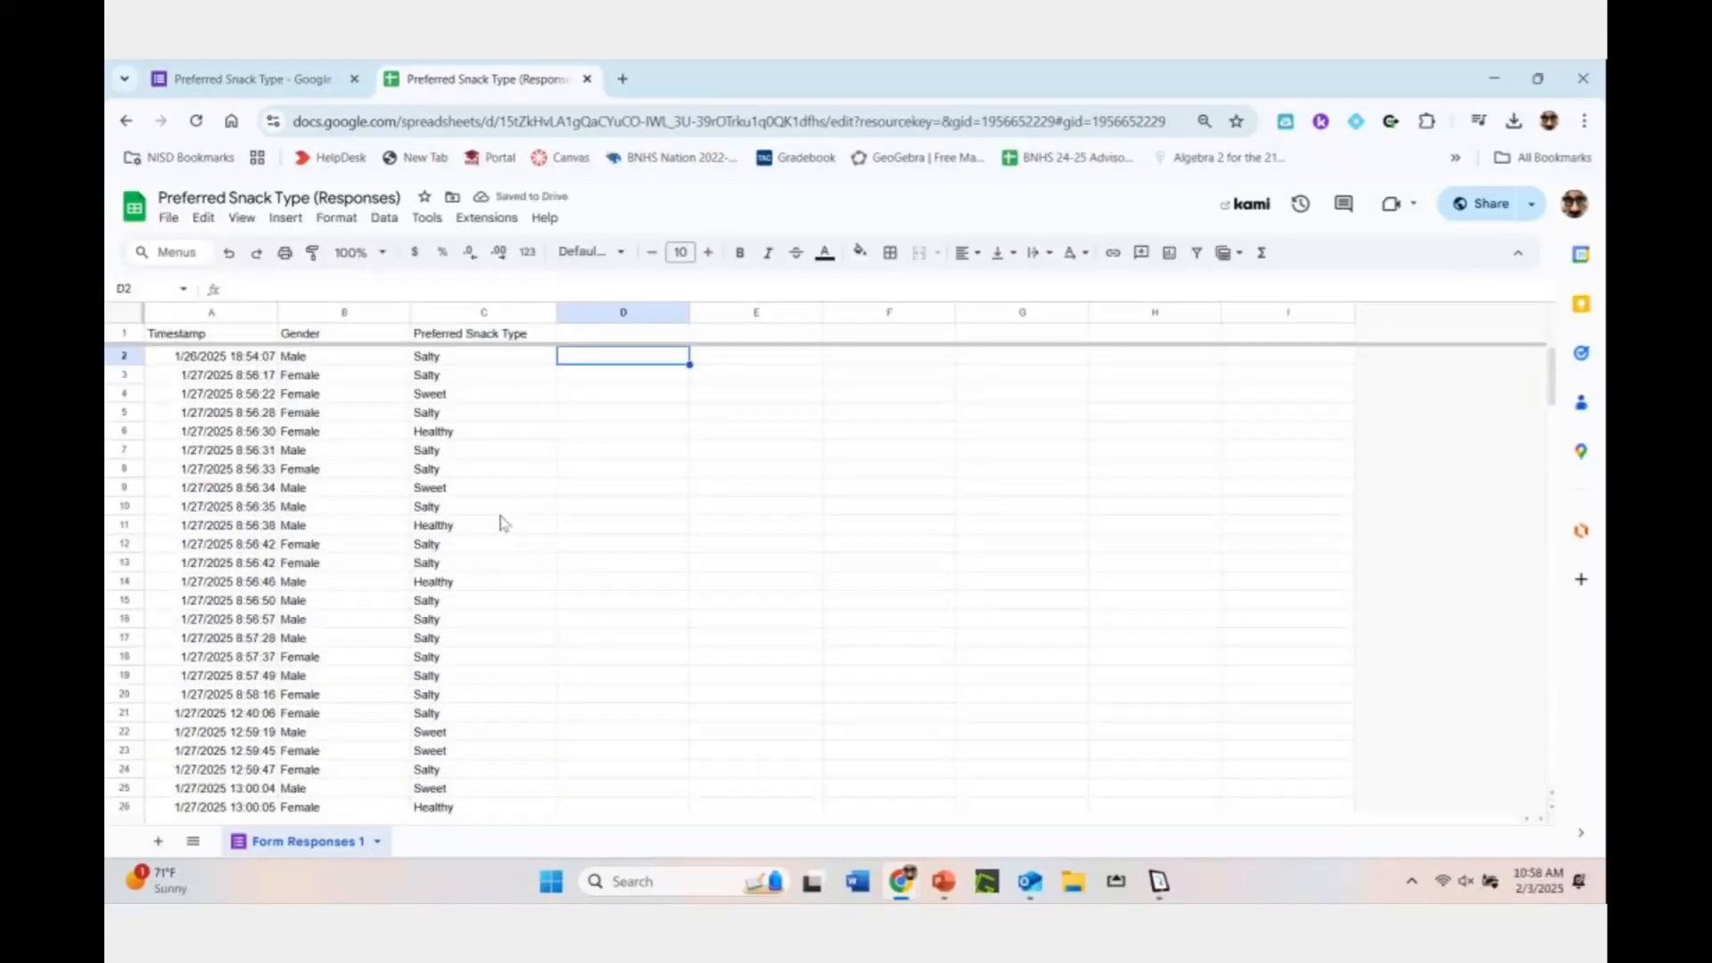
pyautogui.moveTo(670, 335); pyautogui.dragTo(769, 347)
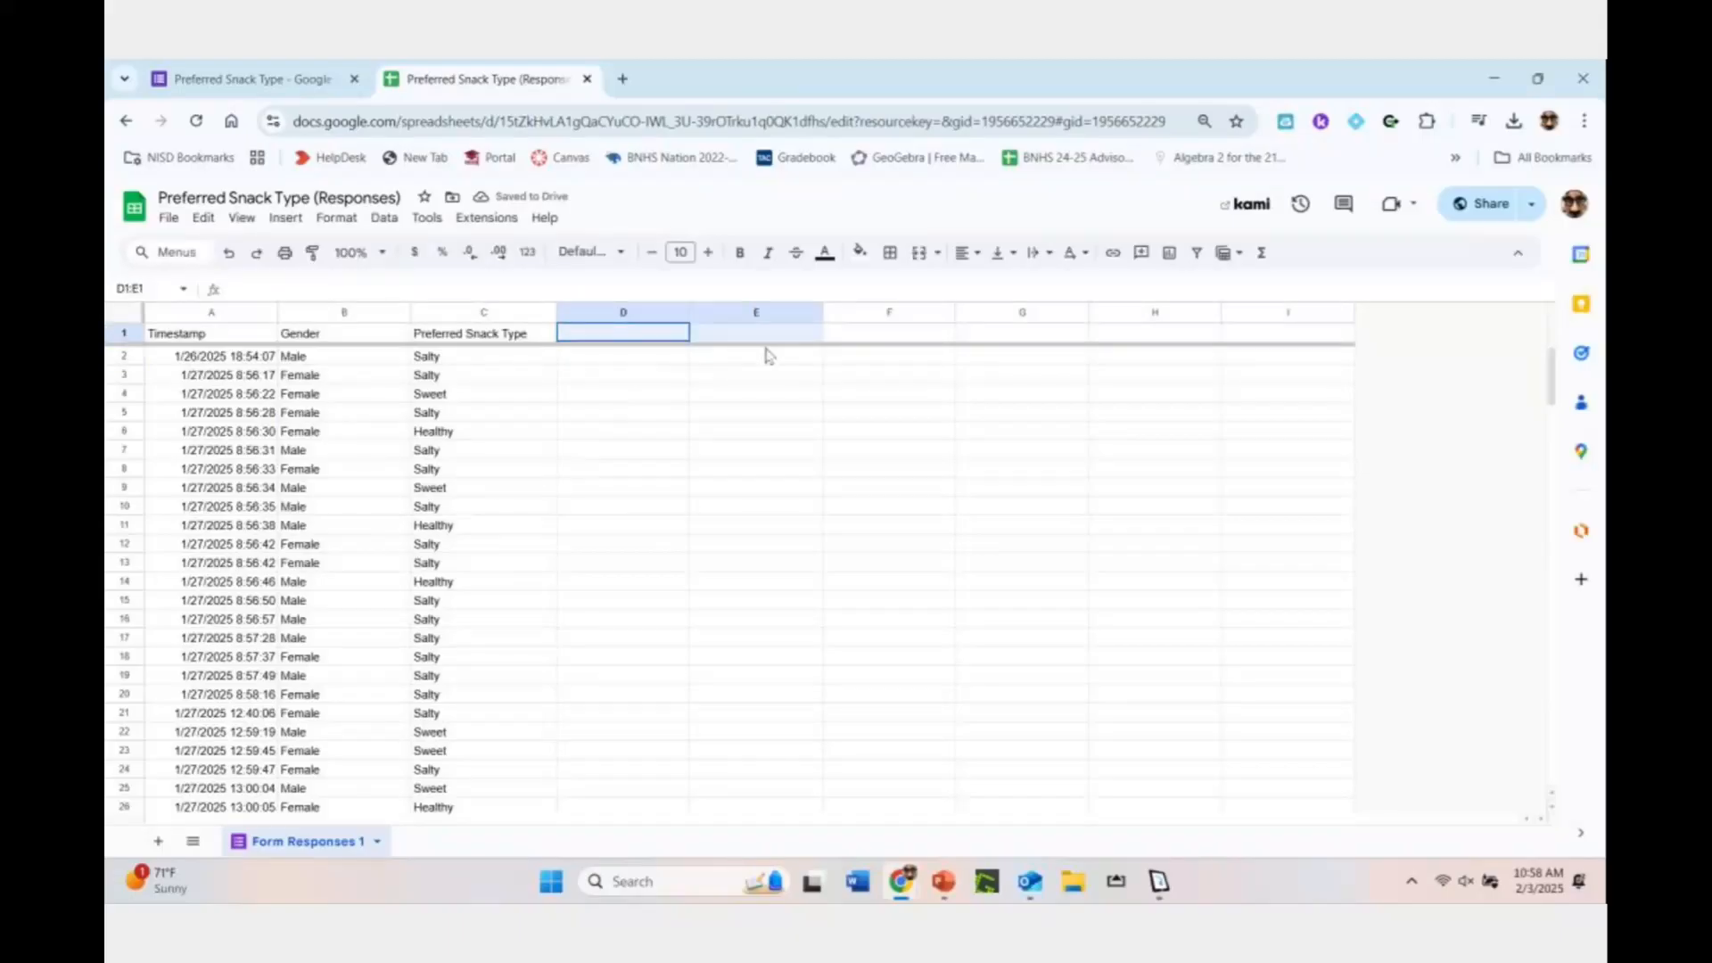
pyautogui.click(624, 468)
pyautogui.scroll(-5, 622, 470)
pyautogui.scroll(5, 681, 413)
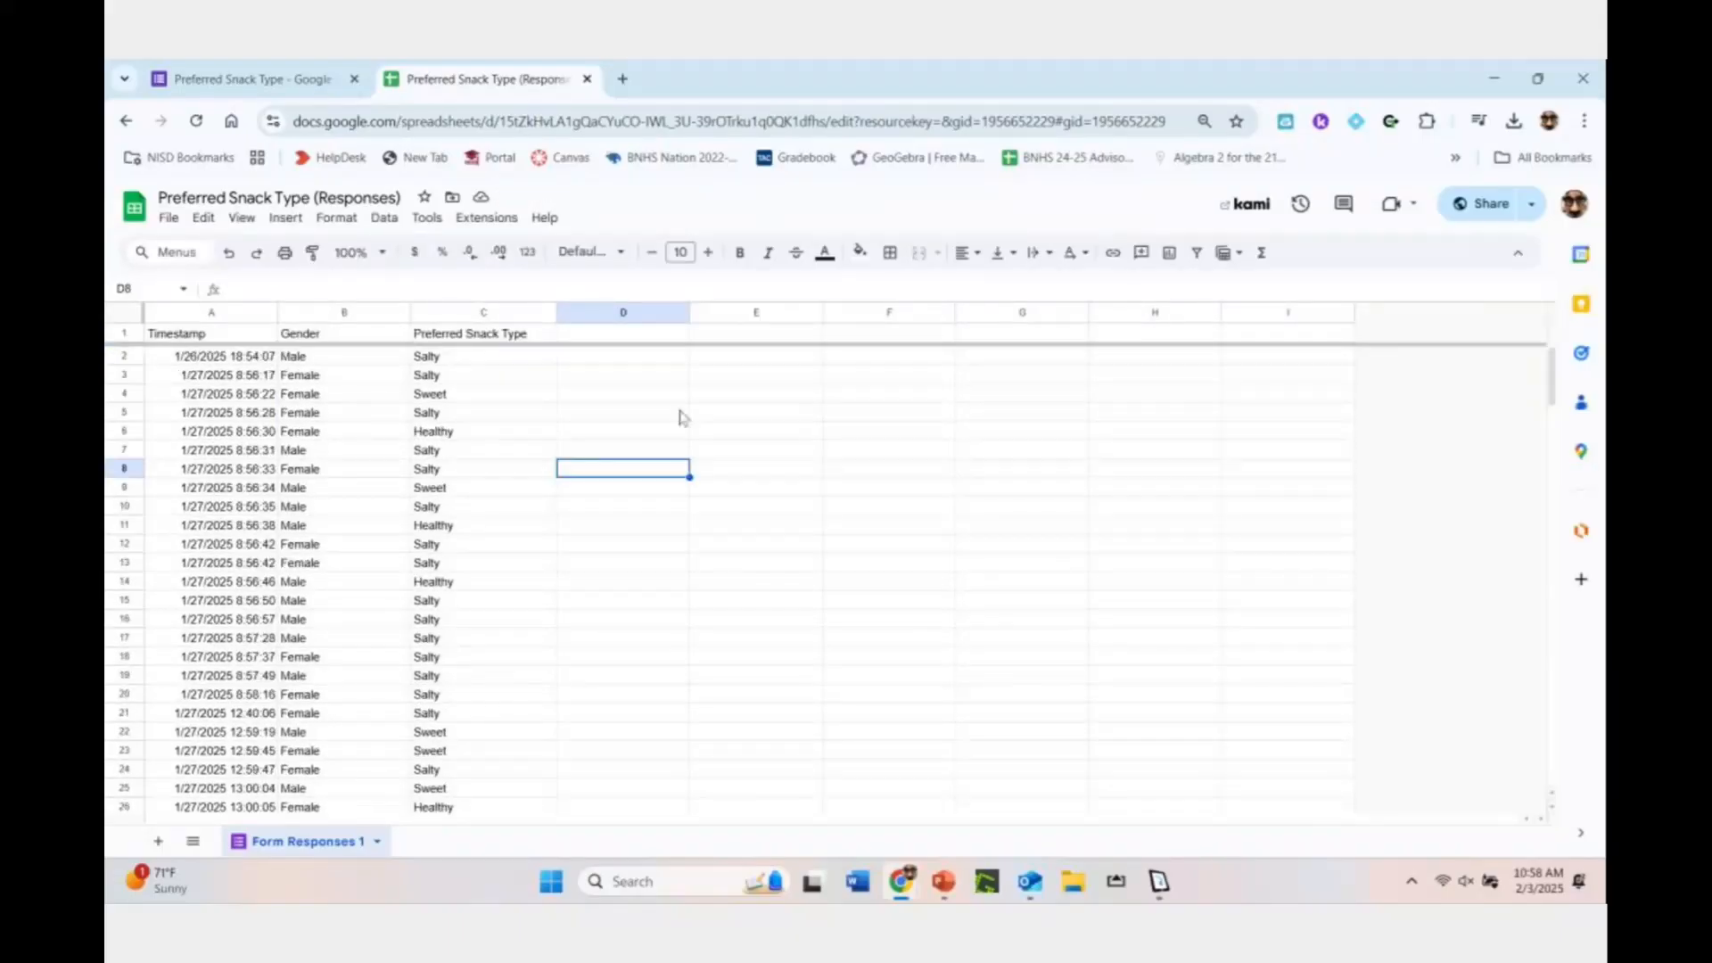
pyautogui.click(685, 338)
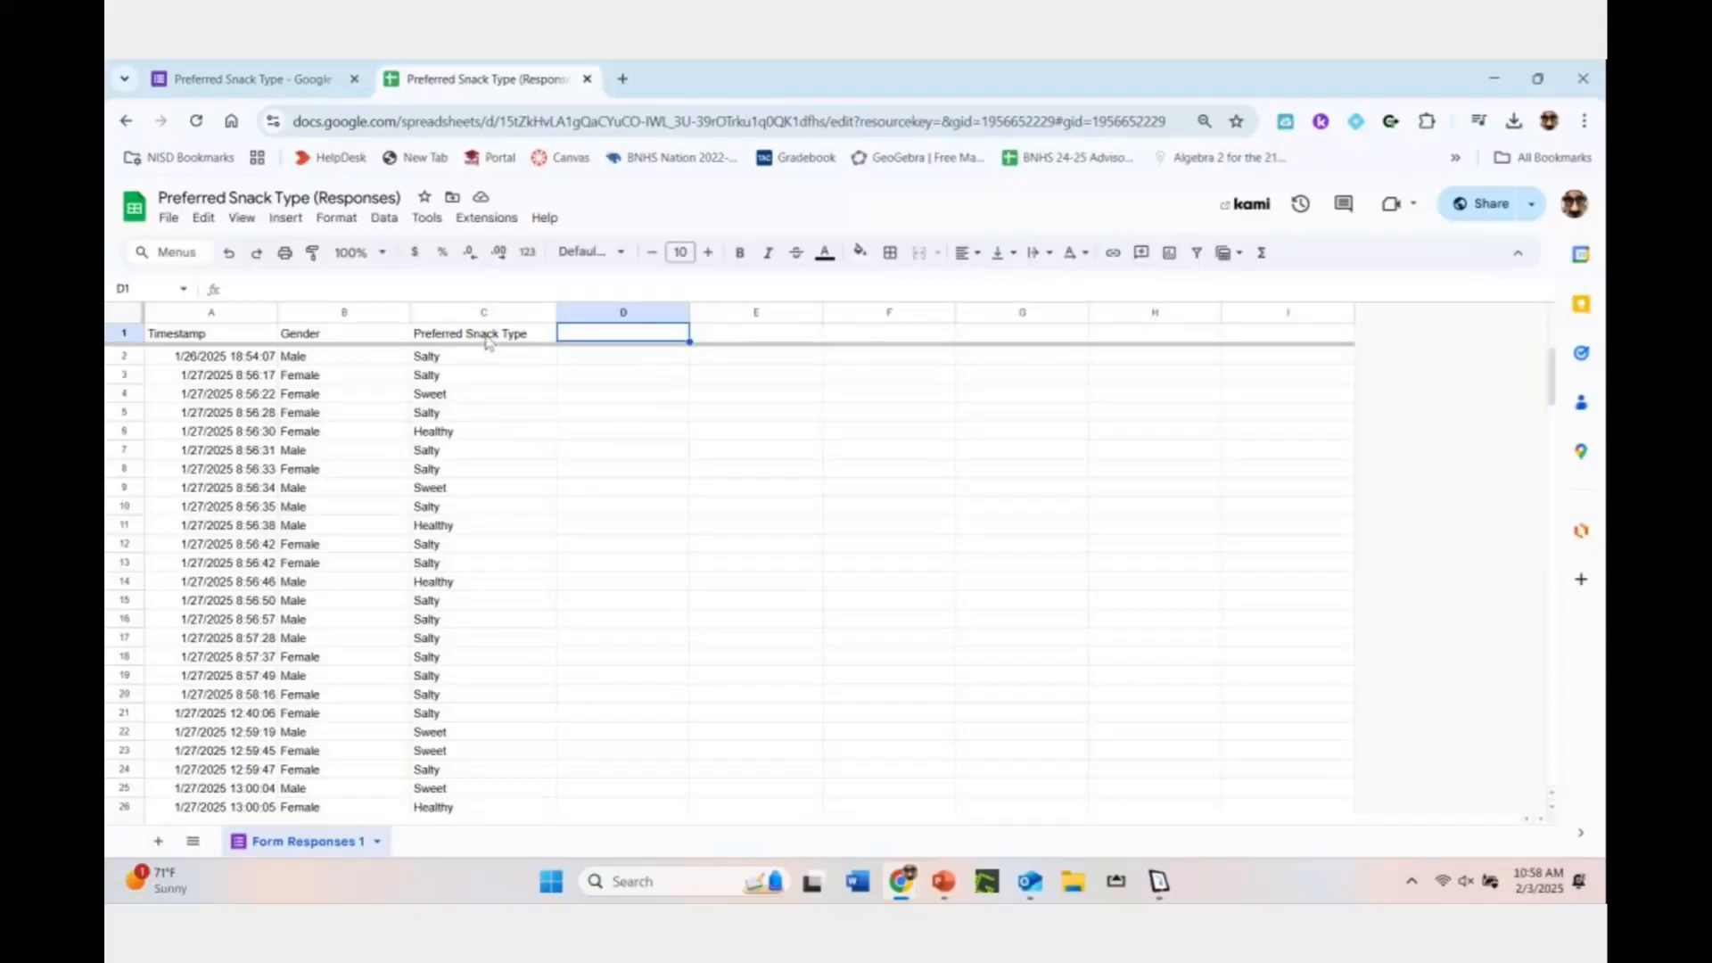
# Freeze the first row of the response sheet, which holds the Timestamp, Gender and Preferred Snack Type headers
pyautogui.moveTo(486, 336); pyautogui.dragTo(181, 335)
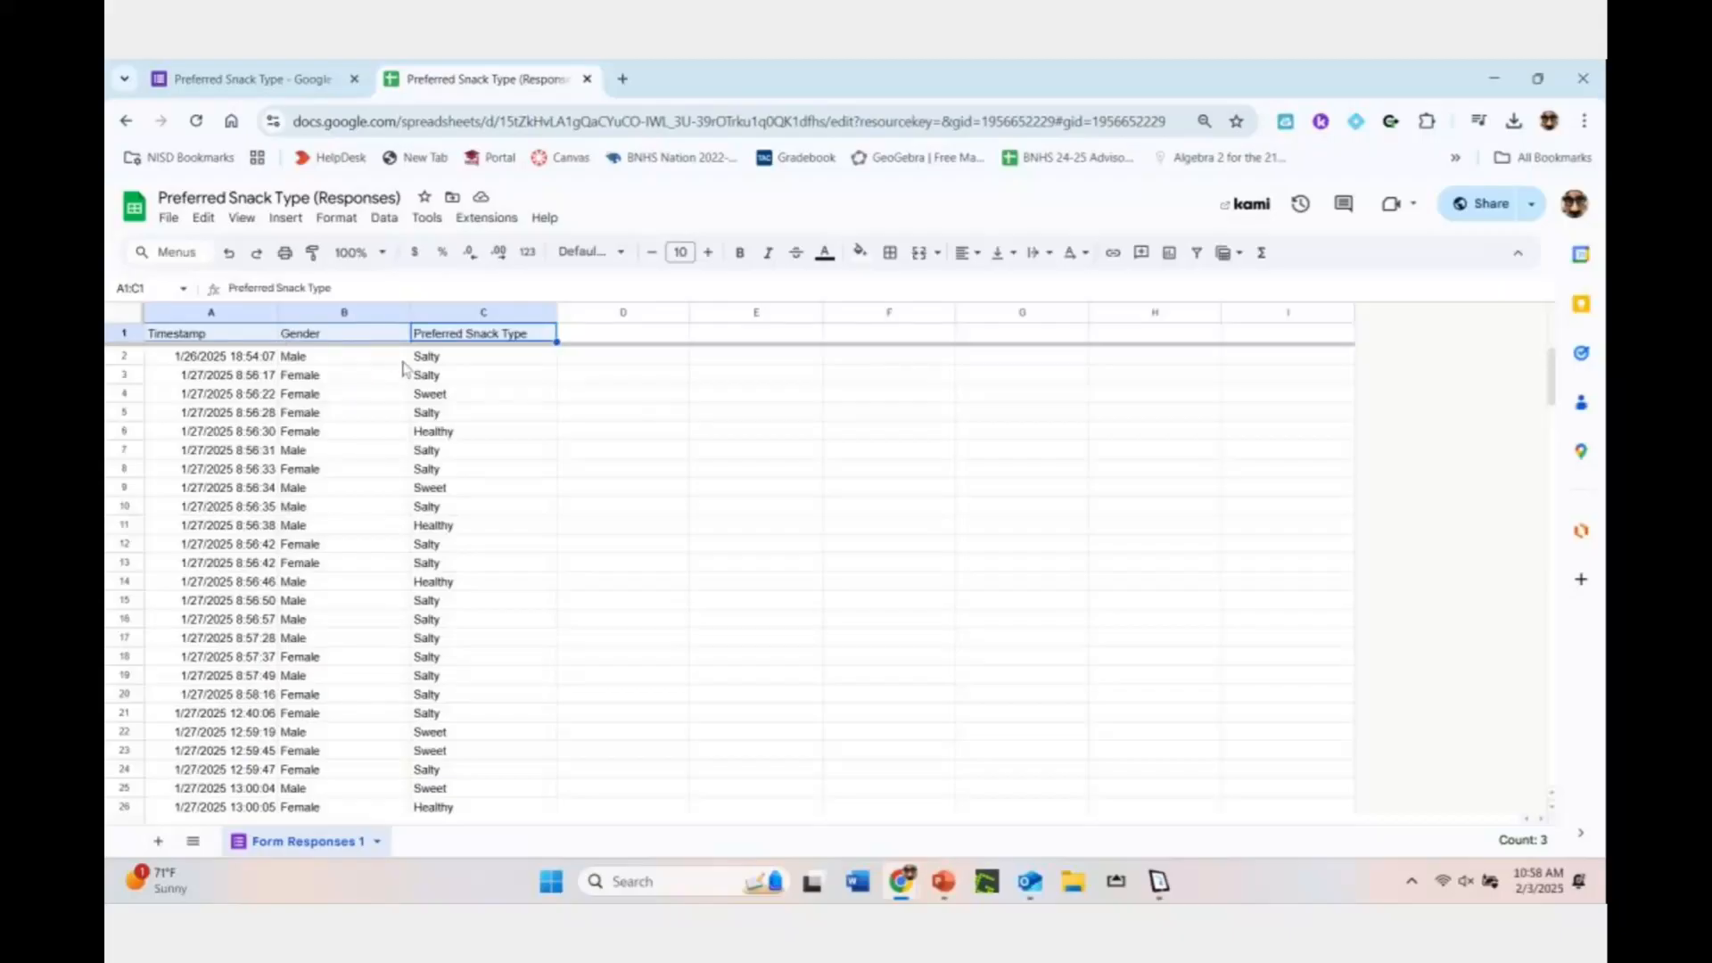
pyautogui.click(286, 219)
pyautogui.click(242, 218)
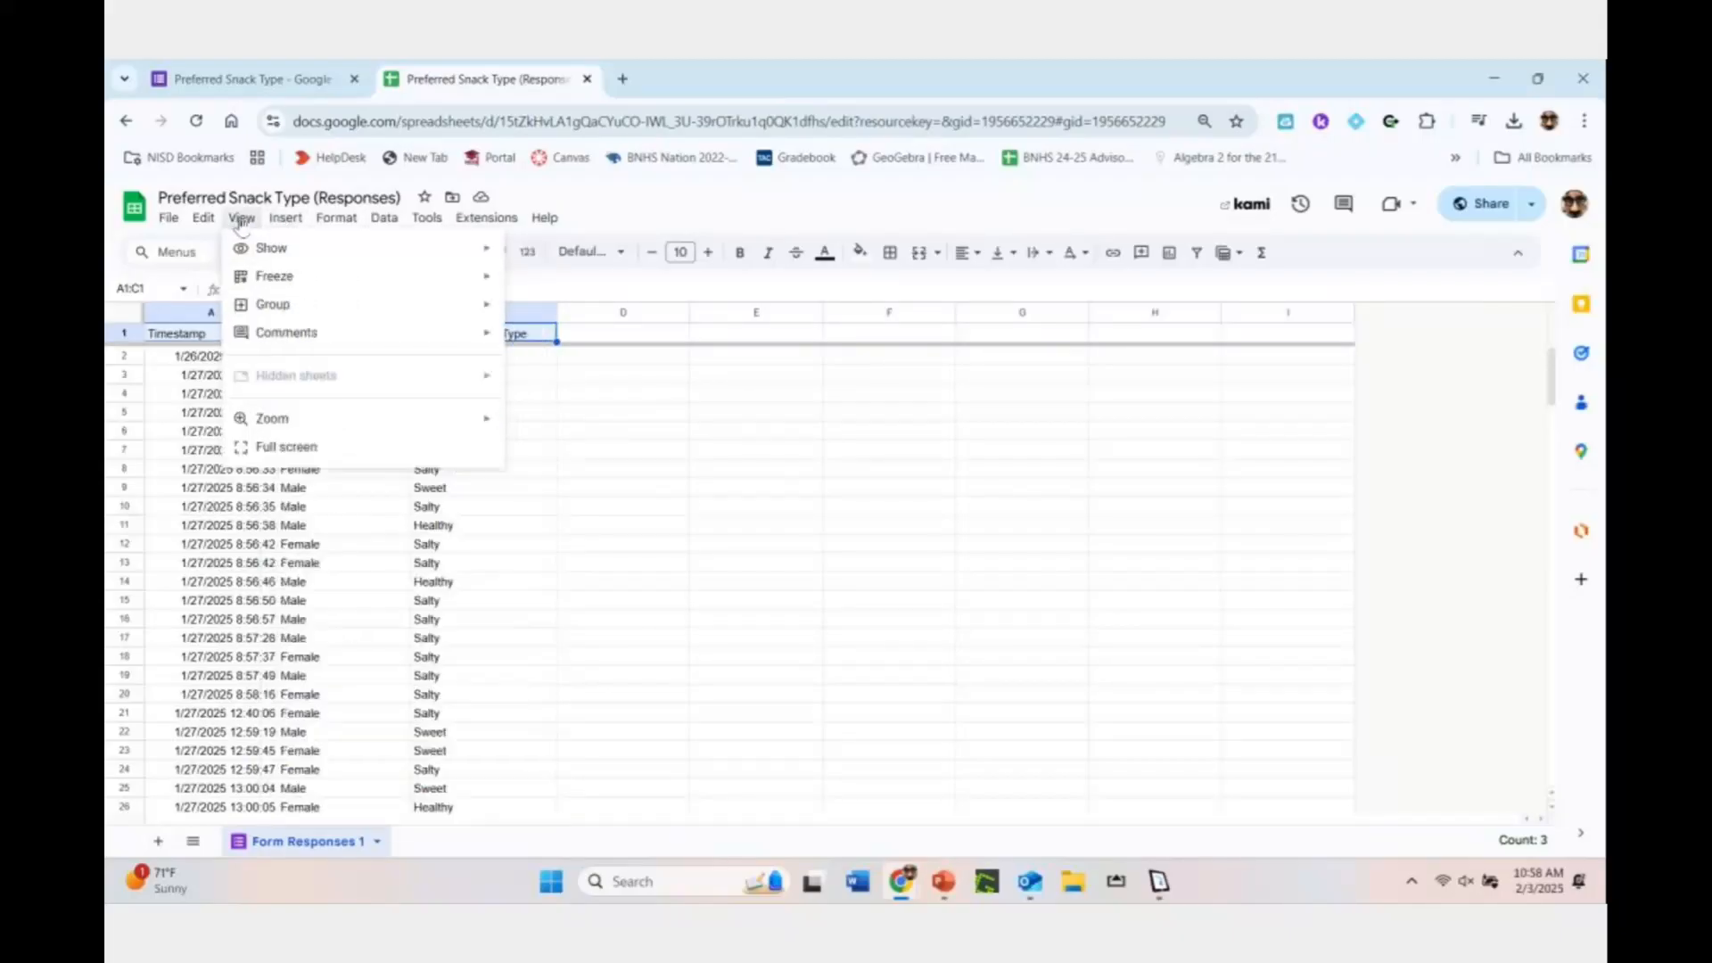
pyautogui.moveTo(297, 290)
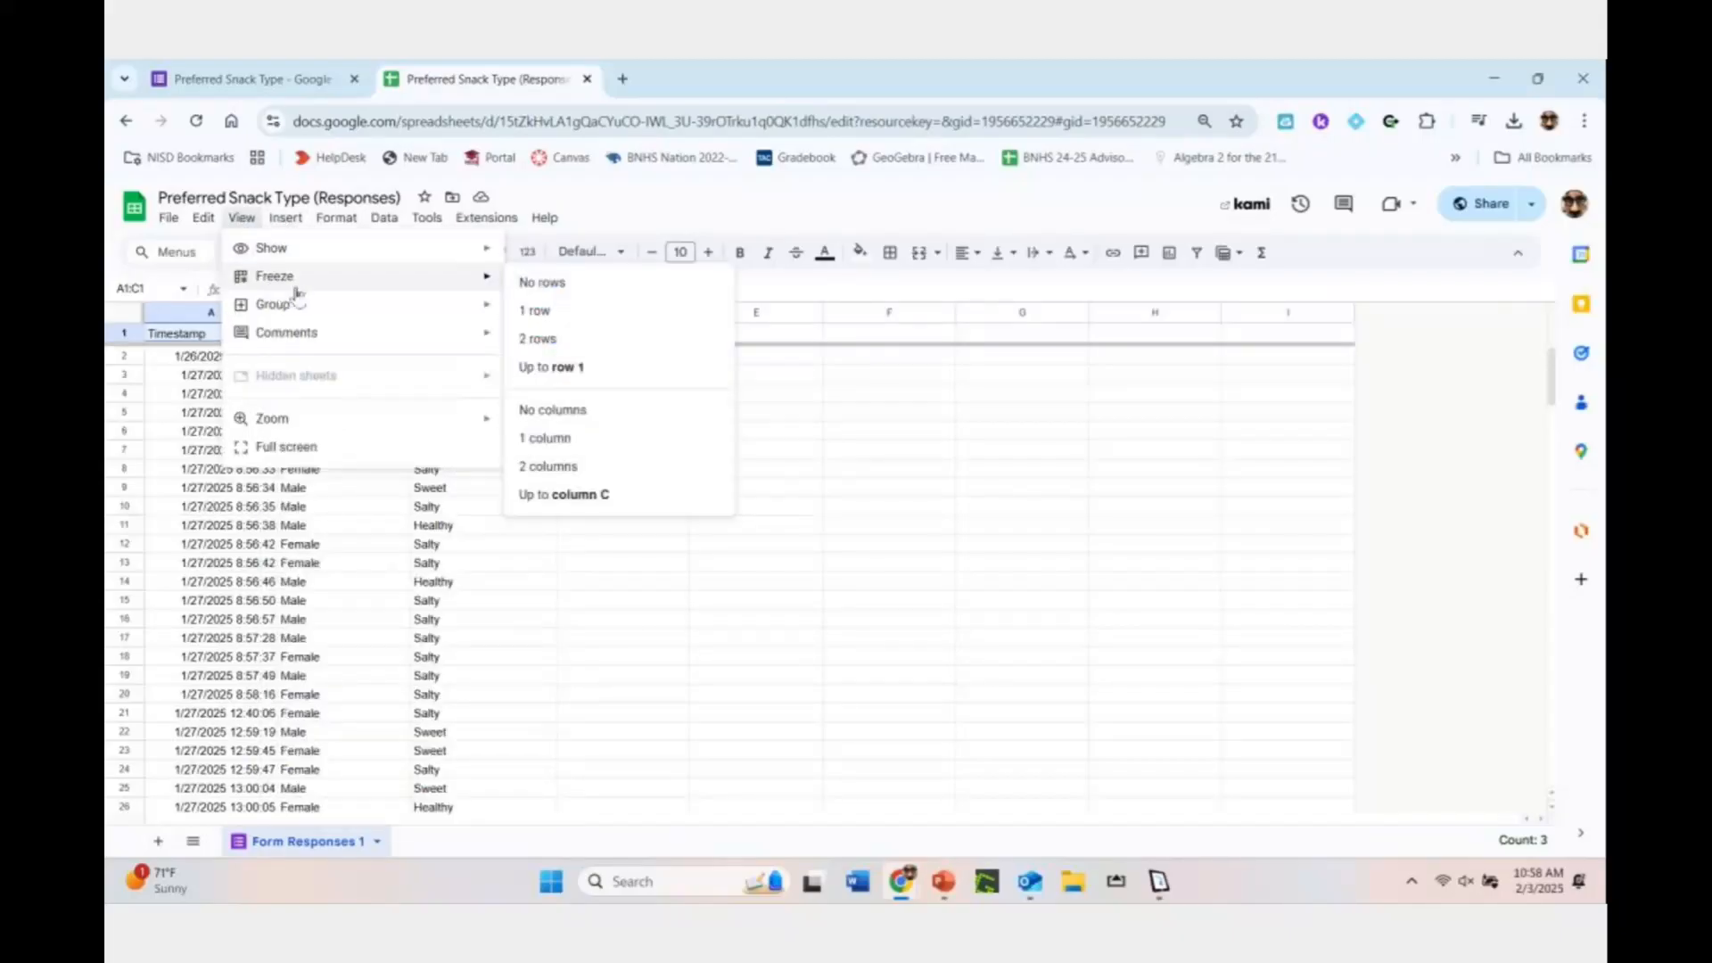
pyautogui.click(537, 311)
pyautogui.click(613, 356)
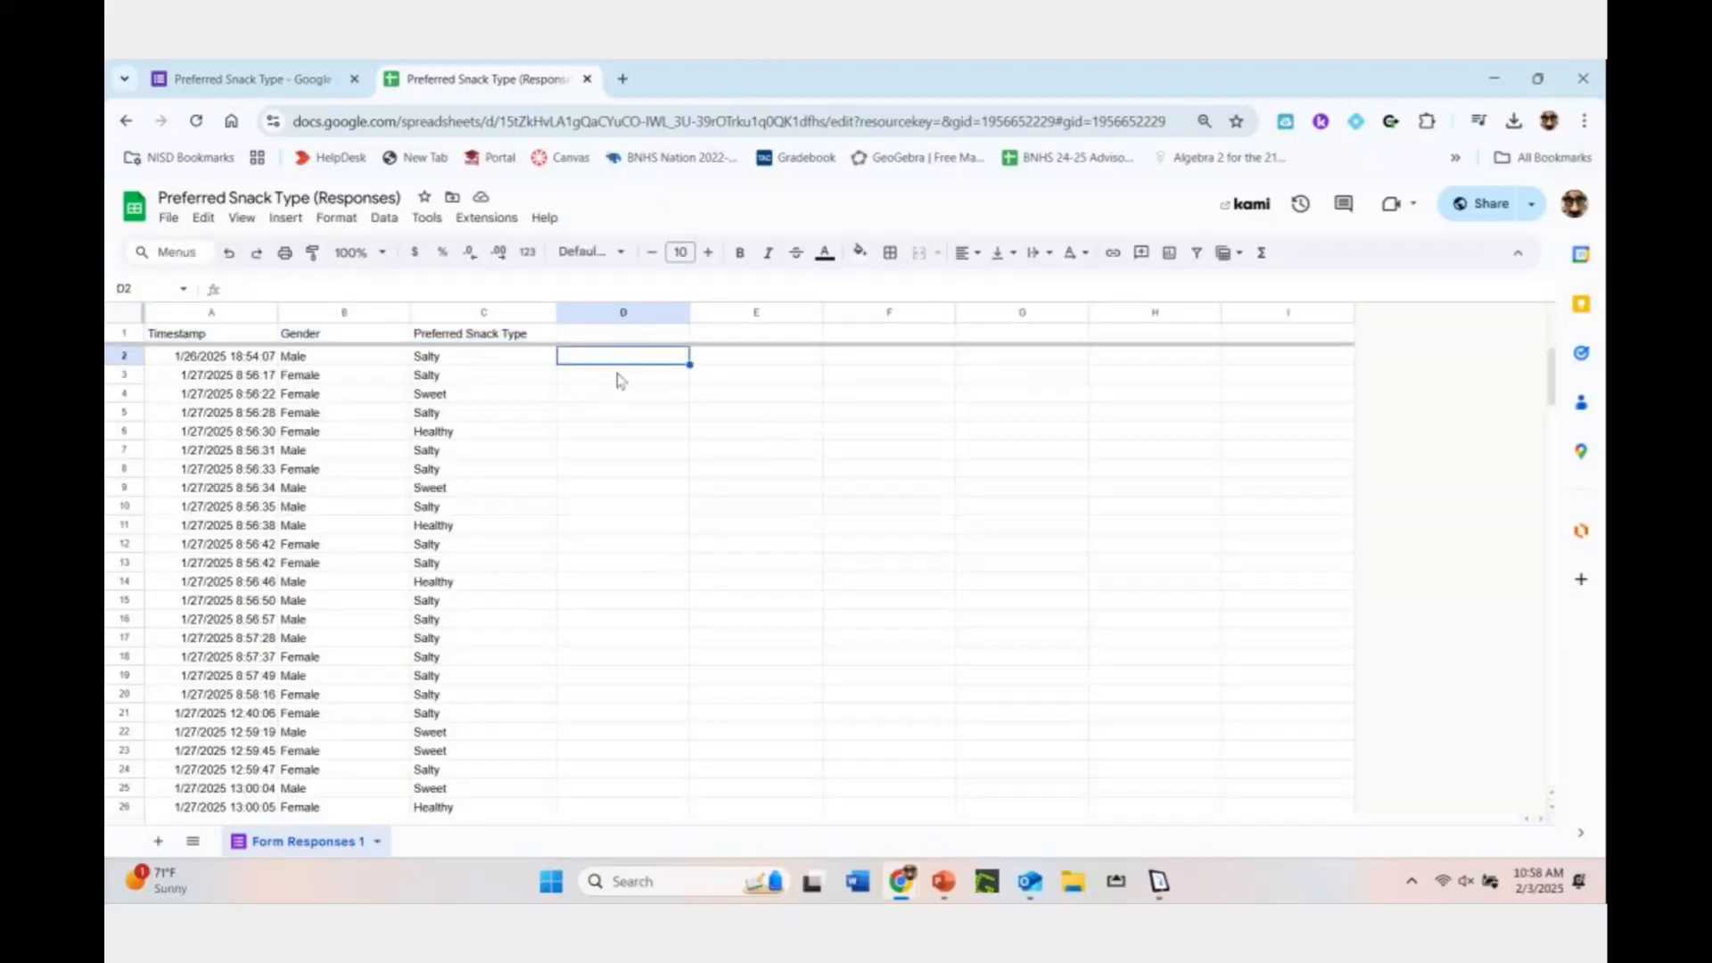
pyautogui.scroll(-2, 610, 381)
pyautogui.scroll(2, 610, 381)
pyautogui.click(1583, 78)
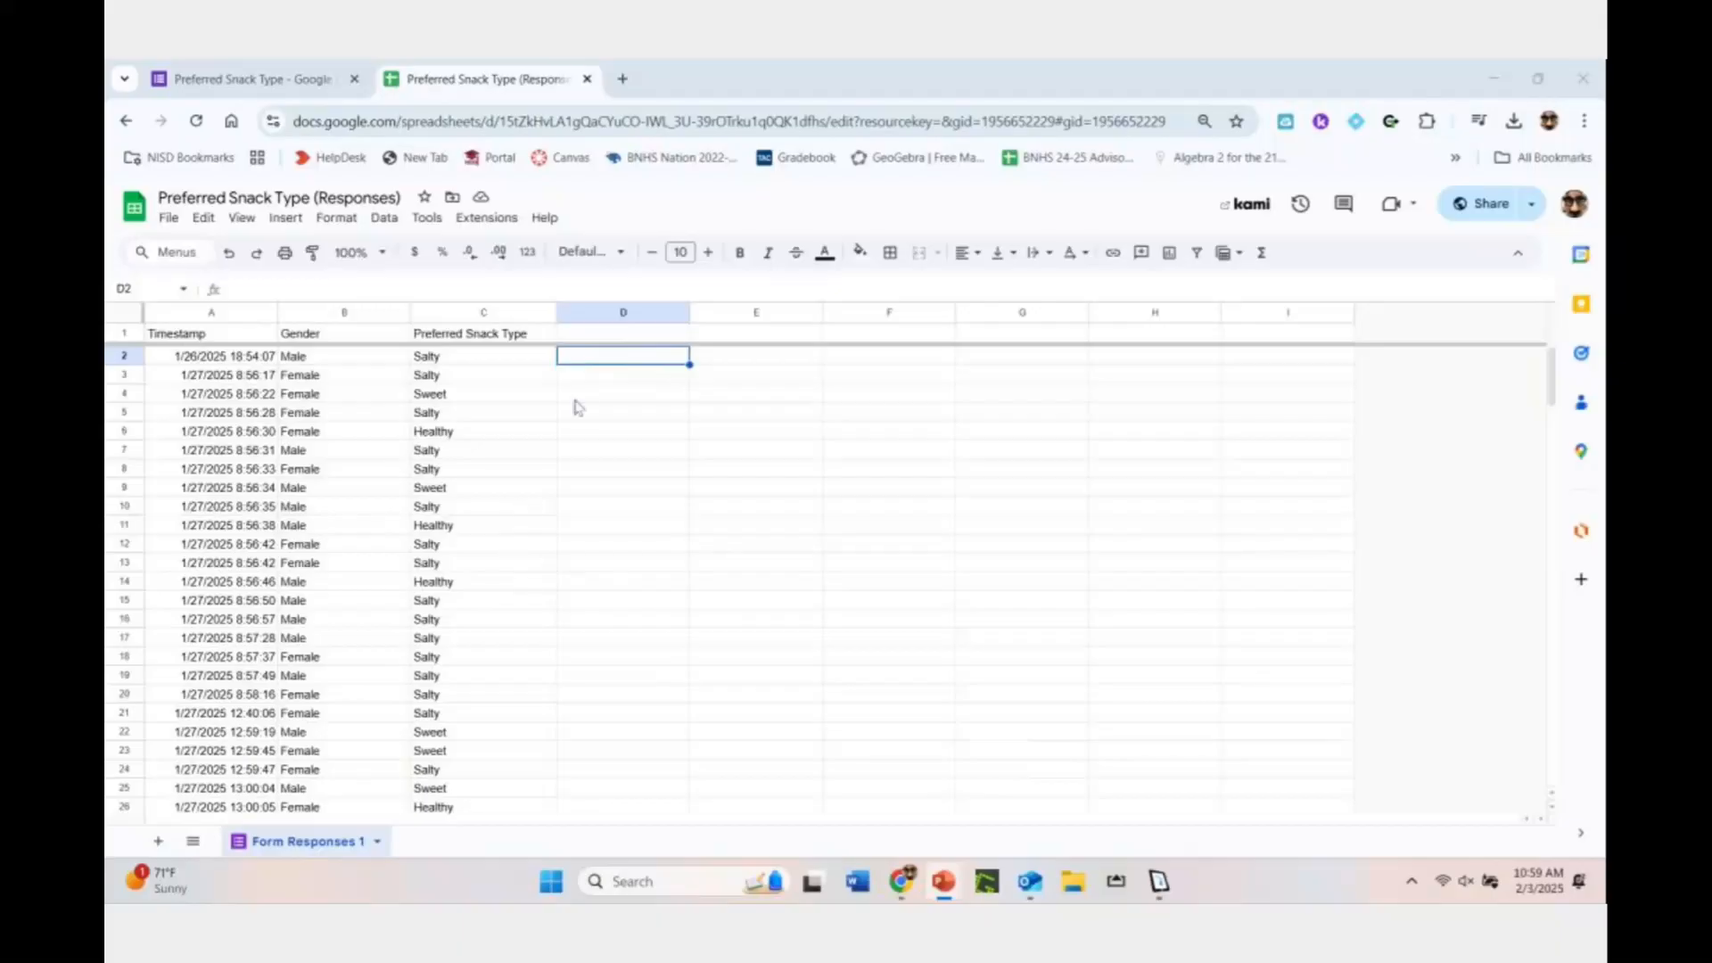
# Merge cells E1 to G1 into a single cell beside the response data
pyautogui.click(769, 337)
pyautogui.keyDown('shift'); pyautogui.click(993, 339); pyautogui.keyUp('shift')
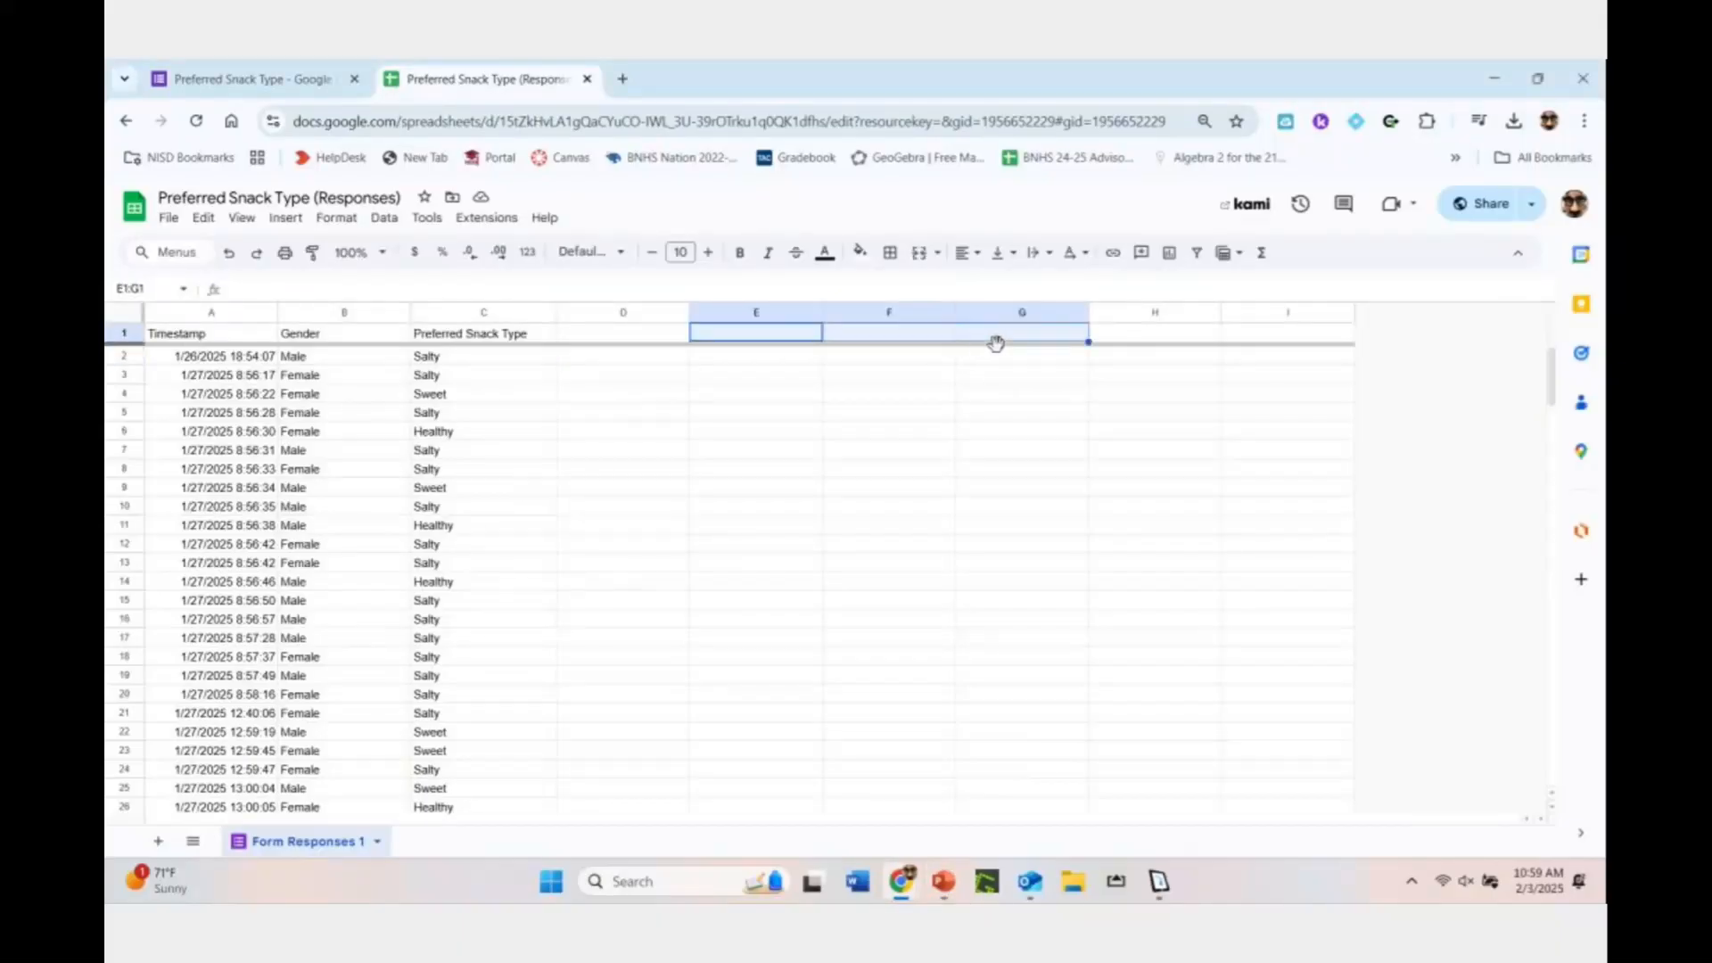
pyautogui.click(939, 252)
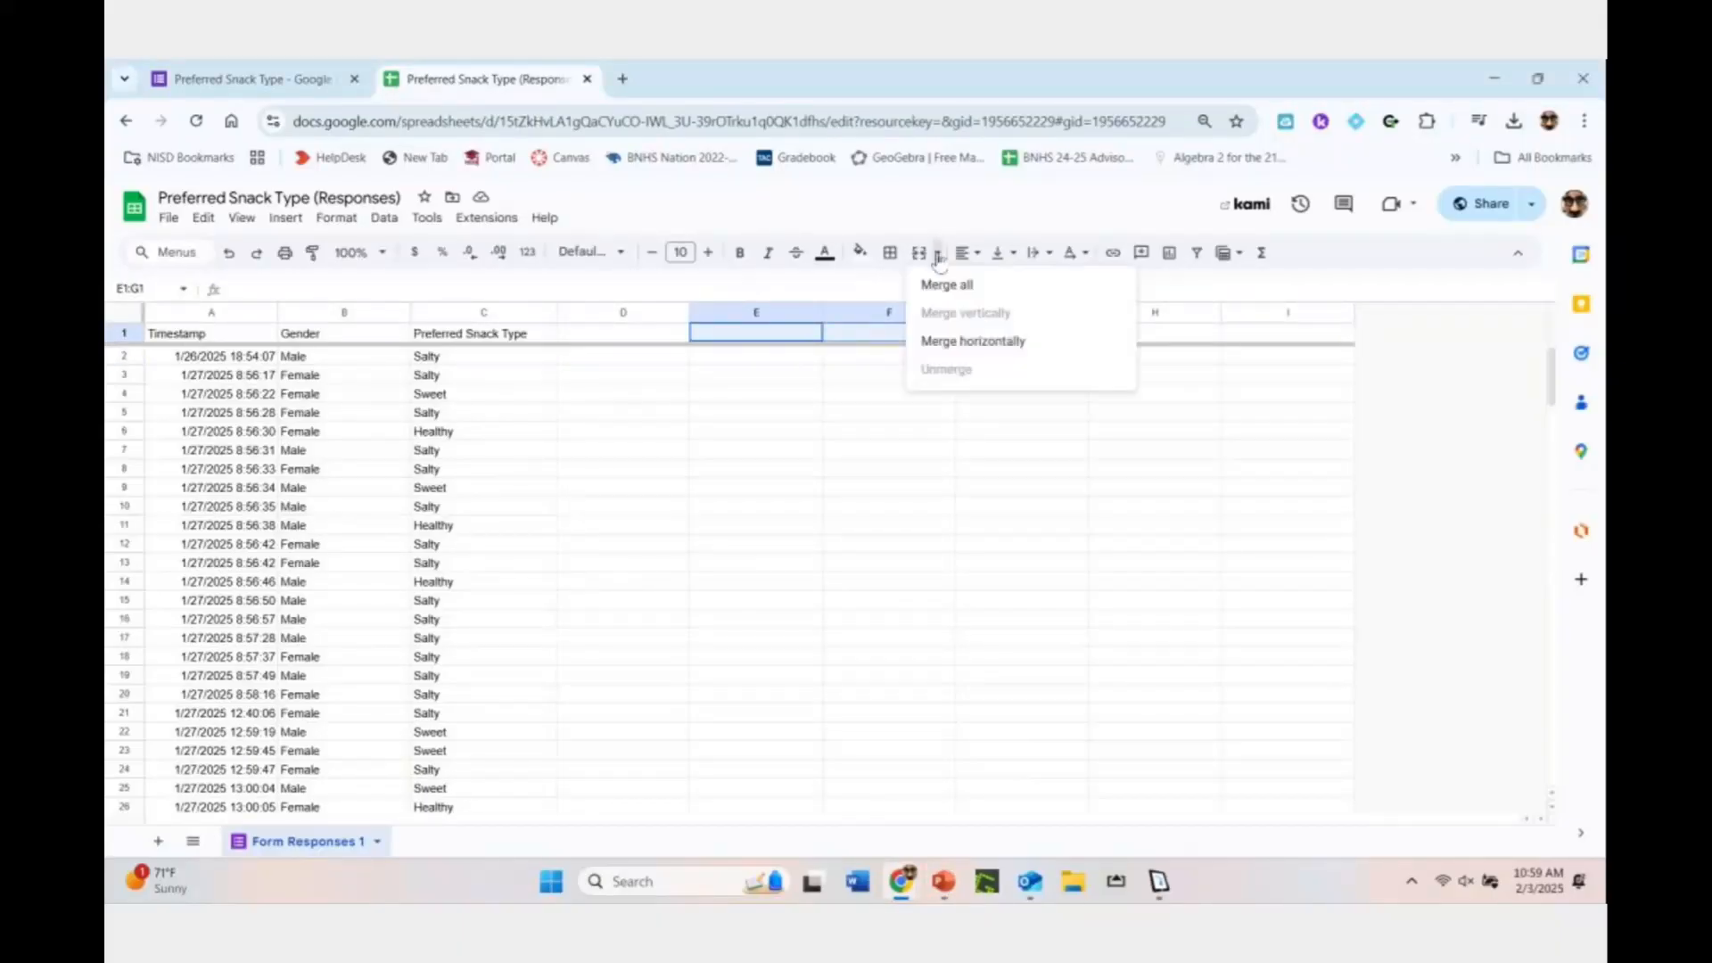
pyautogui.click(923, 277)
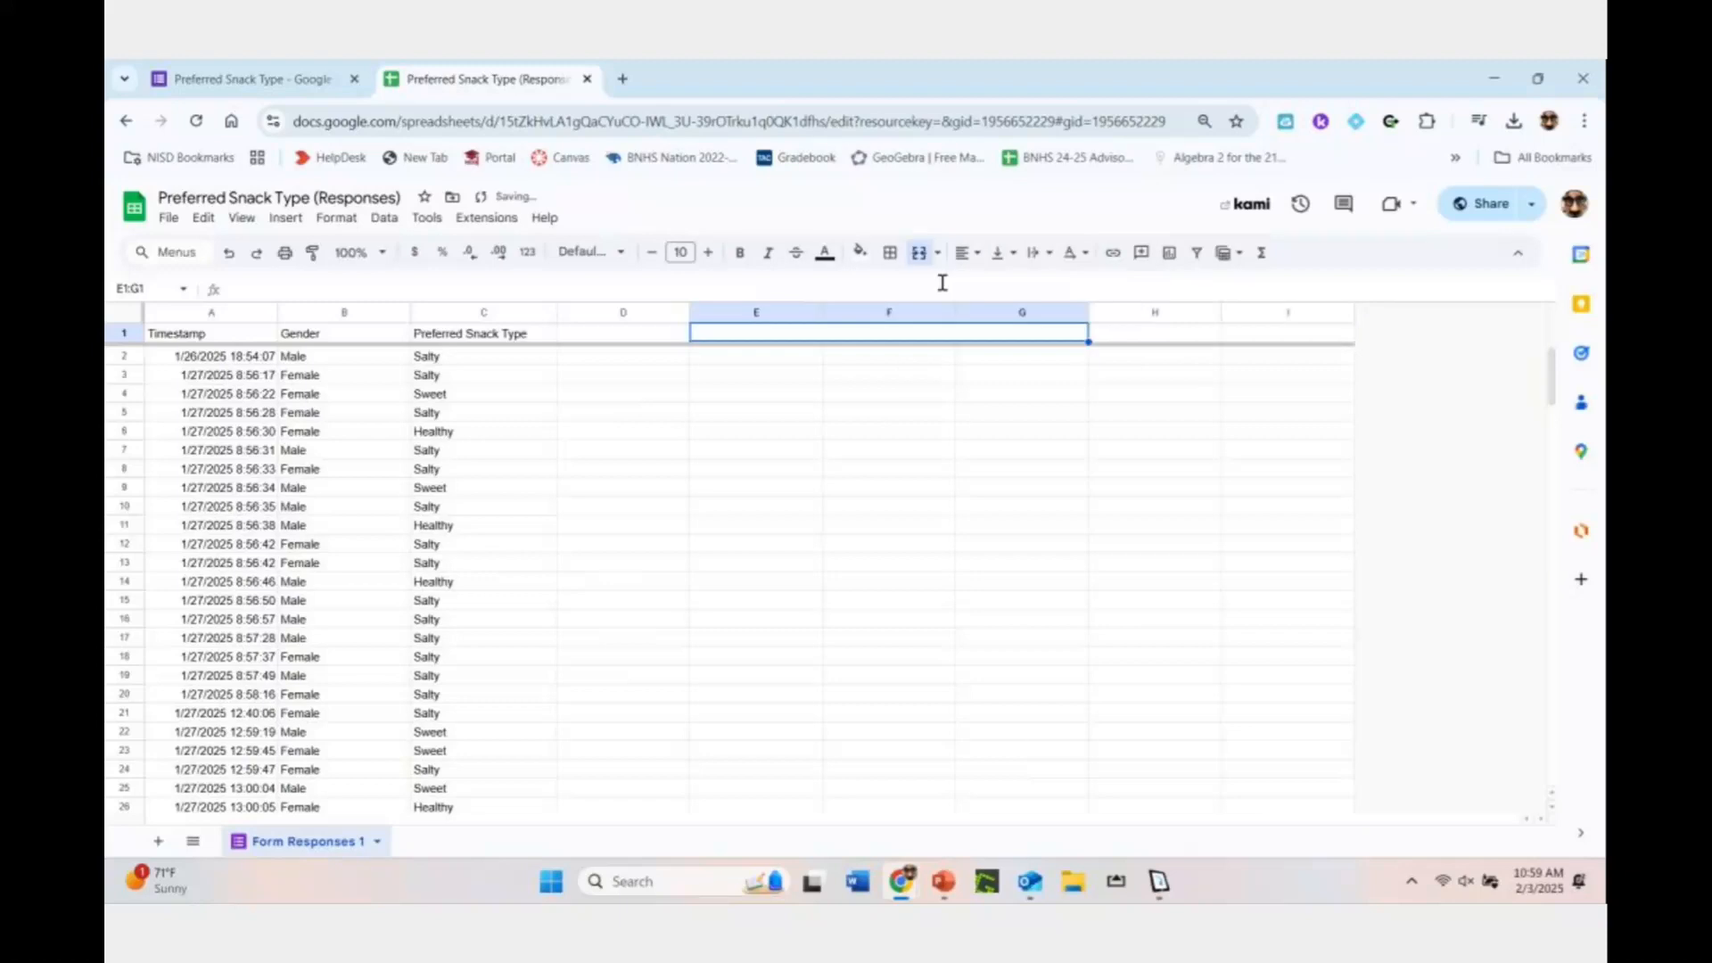
# Enter the title "What is your prefered snack?" in the merged cell E1:G1
pyautogui.doubleClick(883, 334)
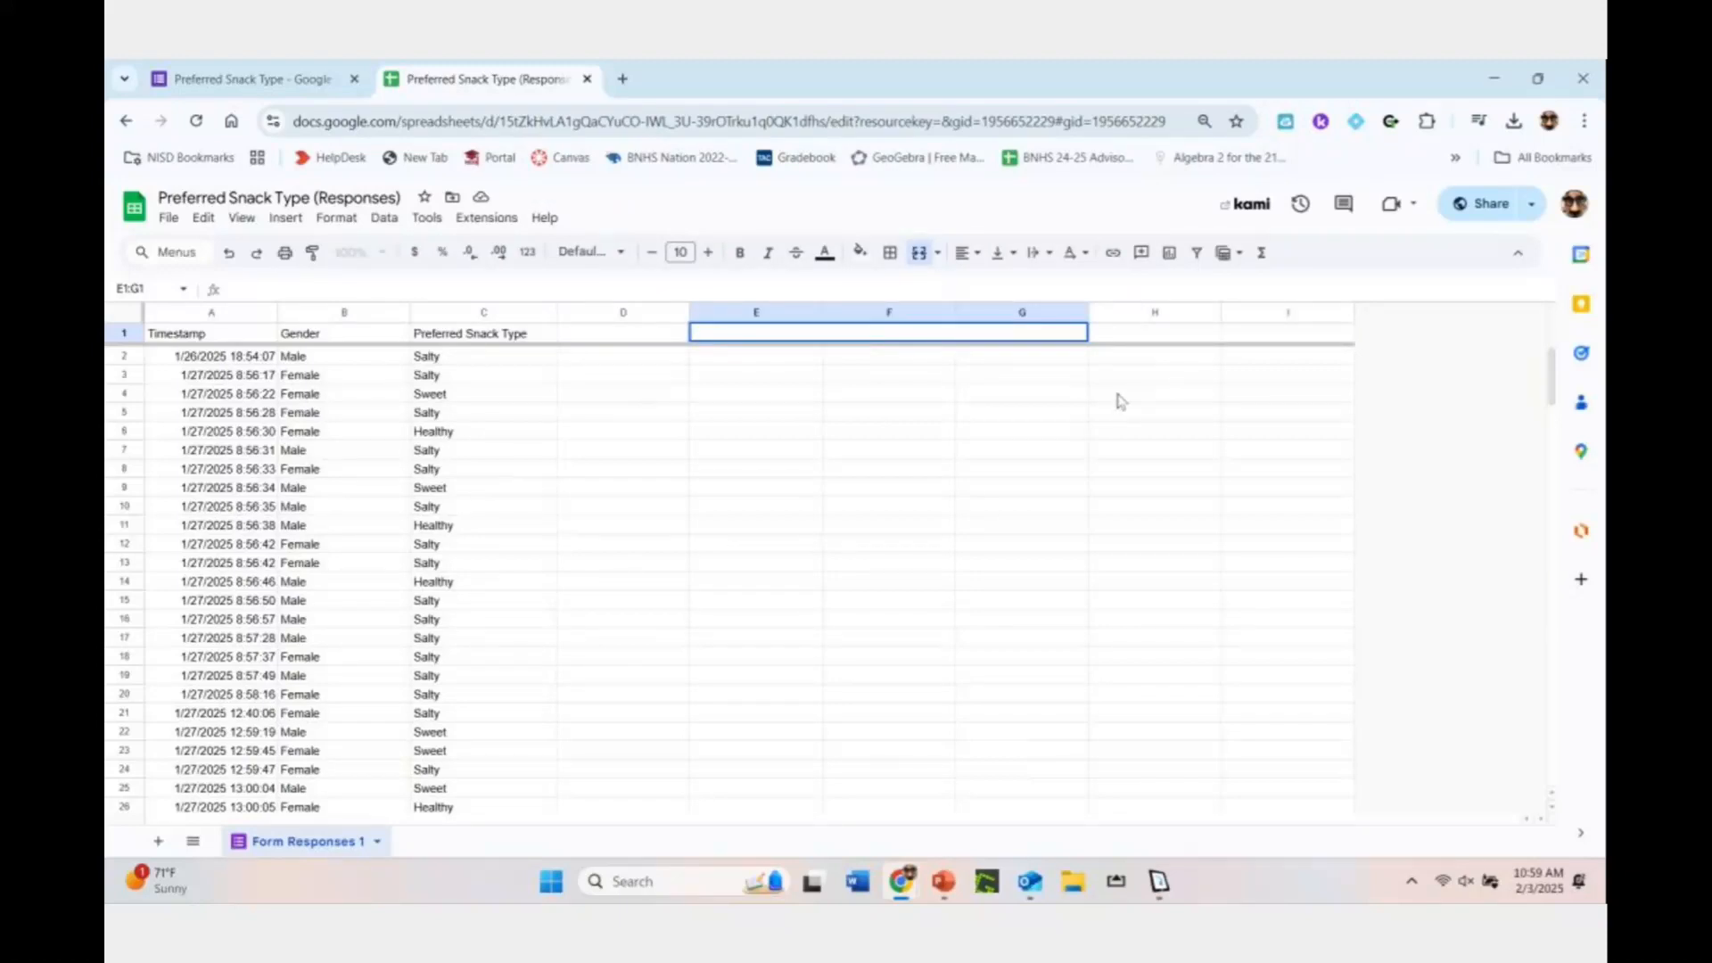
pyautogui.click(943, 881)
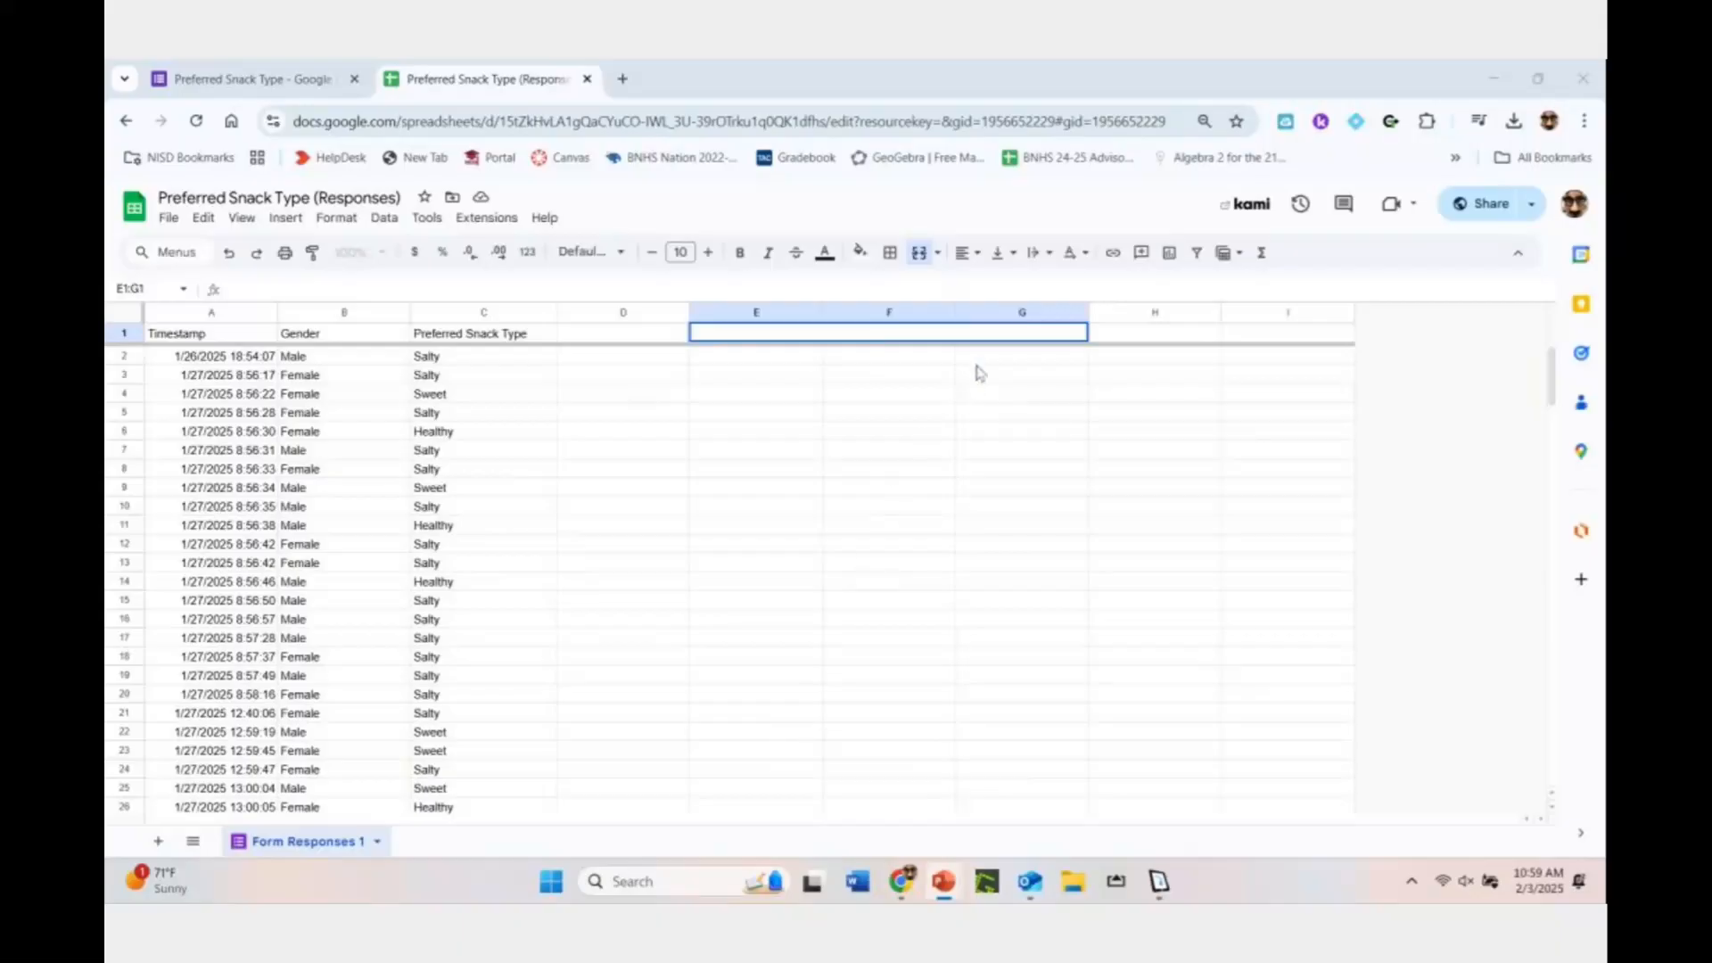
pyautogui.click(985, 339)
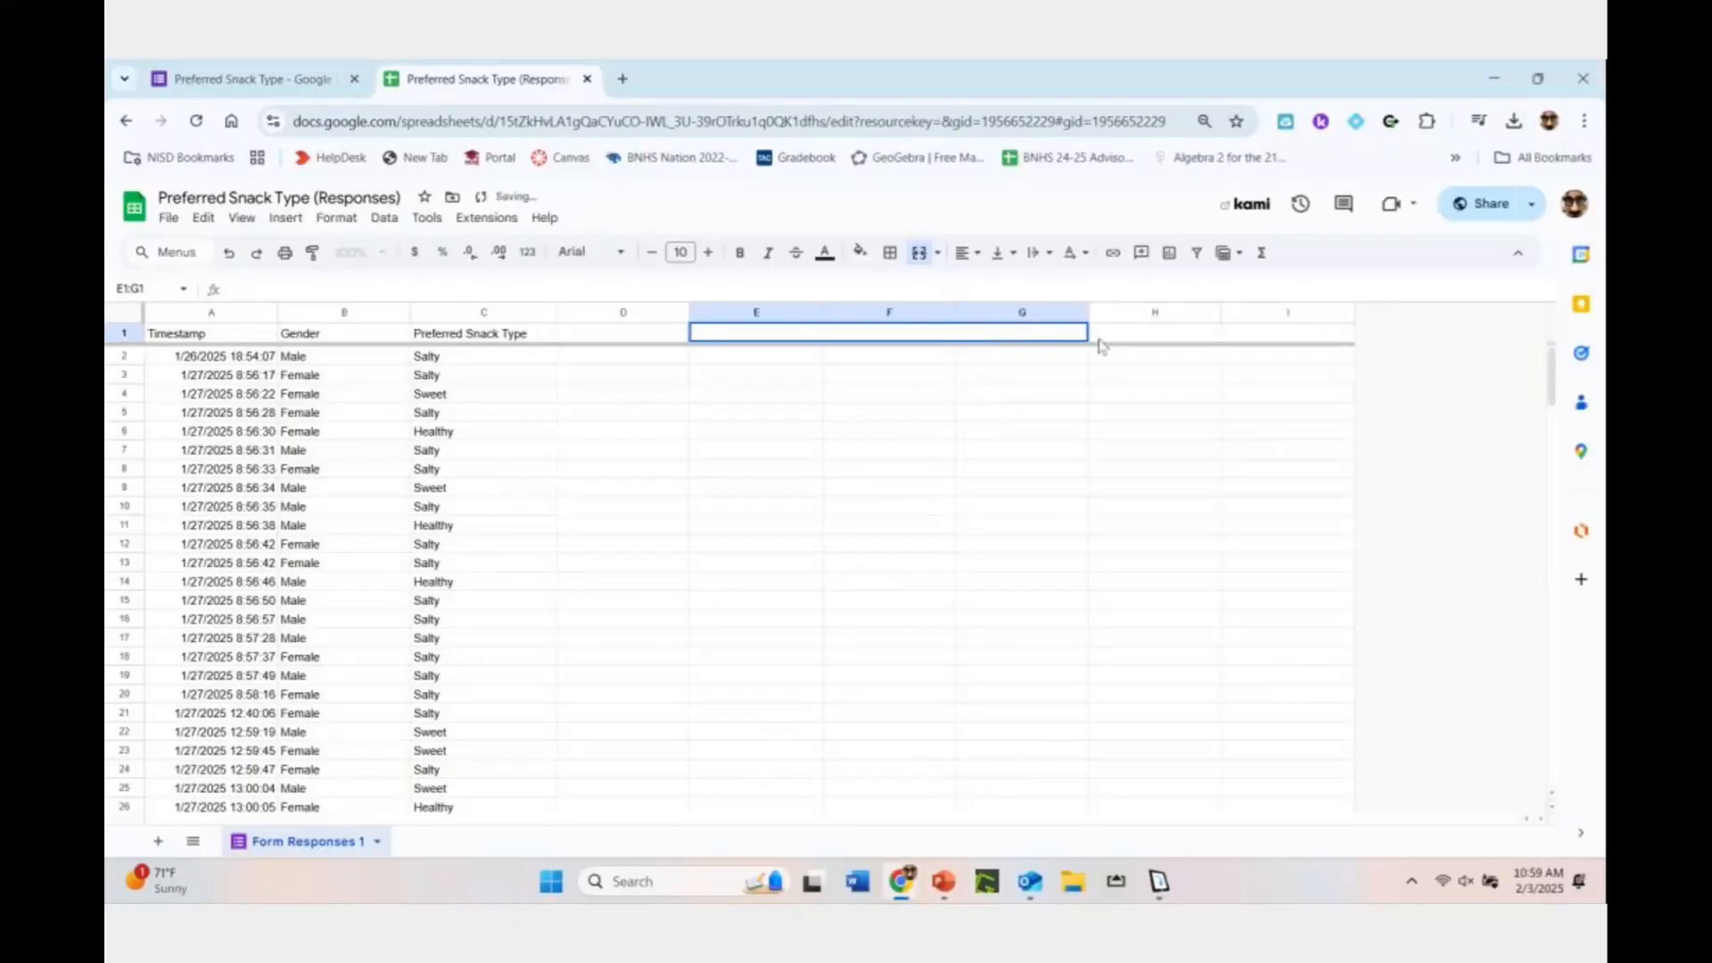
pyautogui.write('What is u')
pyautogui.write('our prefered ')
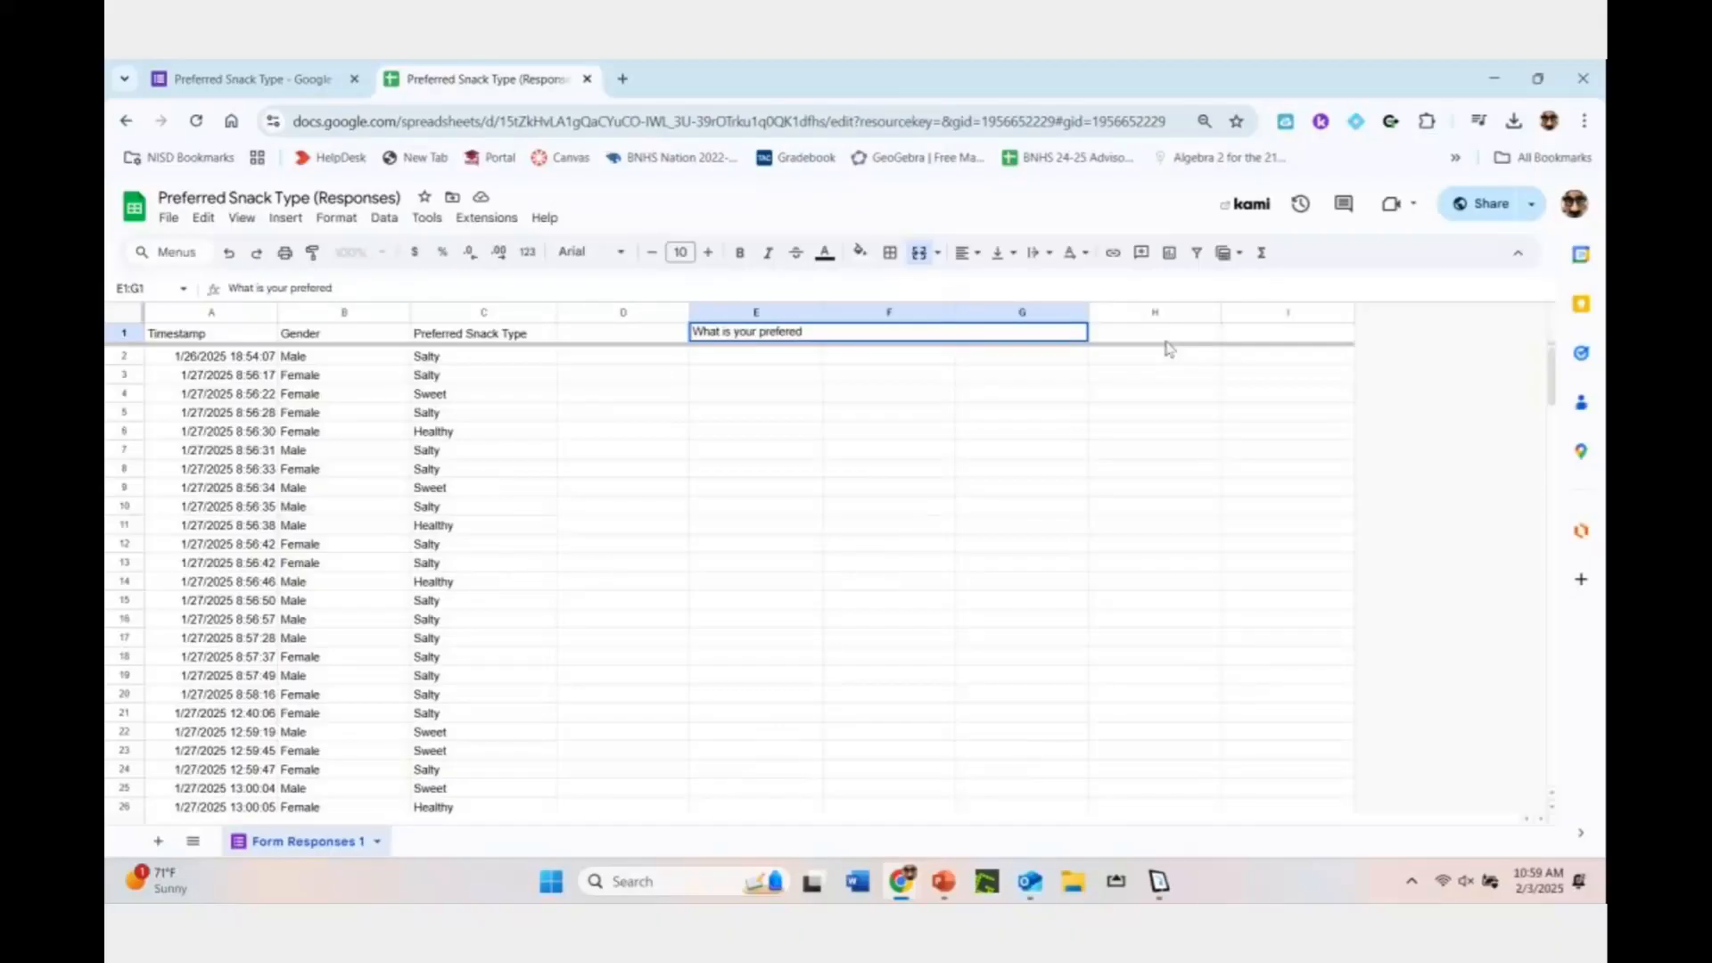
pyautogui.write('snack?')
# Format the title in E1:G1 as bold, font size 17 and centred horizontally
pyautogui.tripleClick(837, 336)
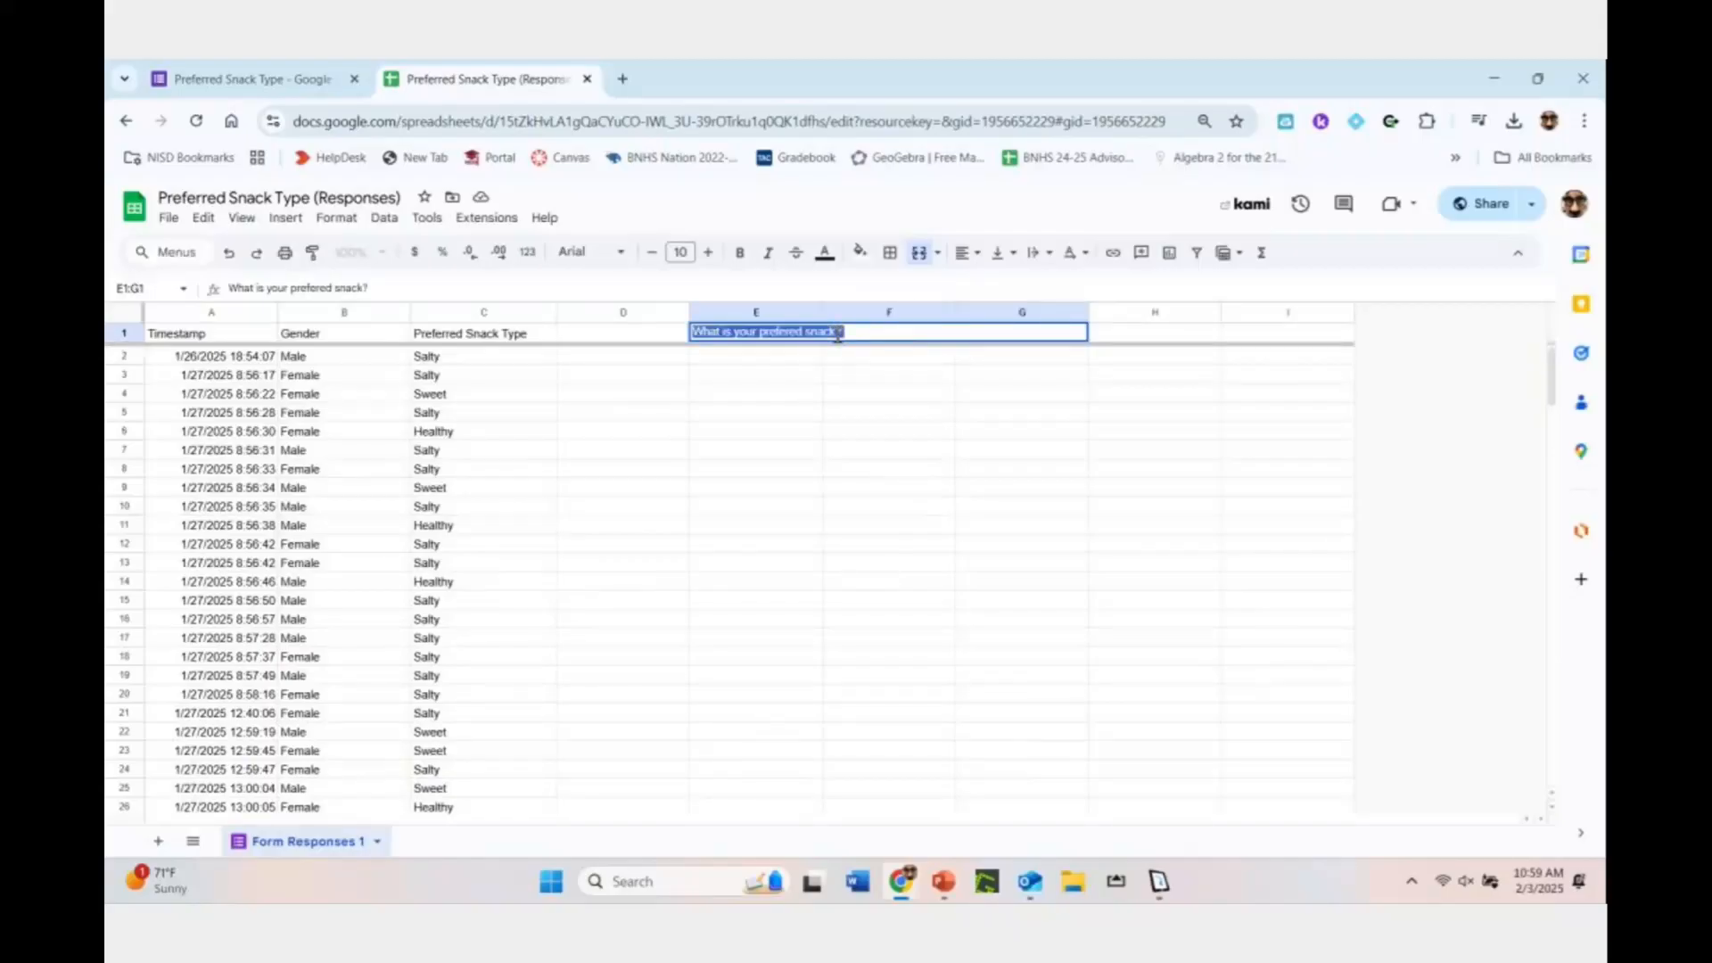
pyautogui.click(739, 253)
pyautogui.click(680, 253)
pyautogui.write('7')
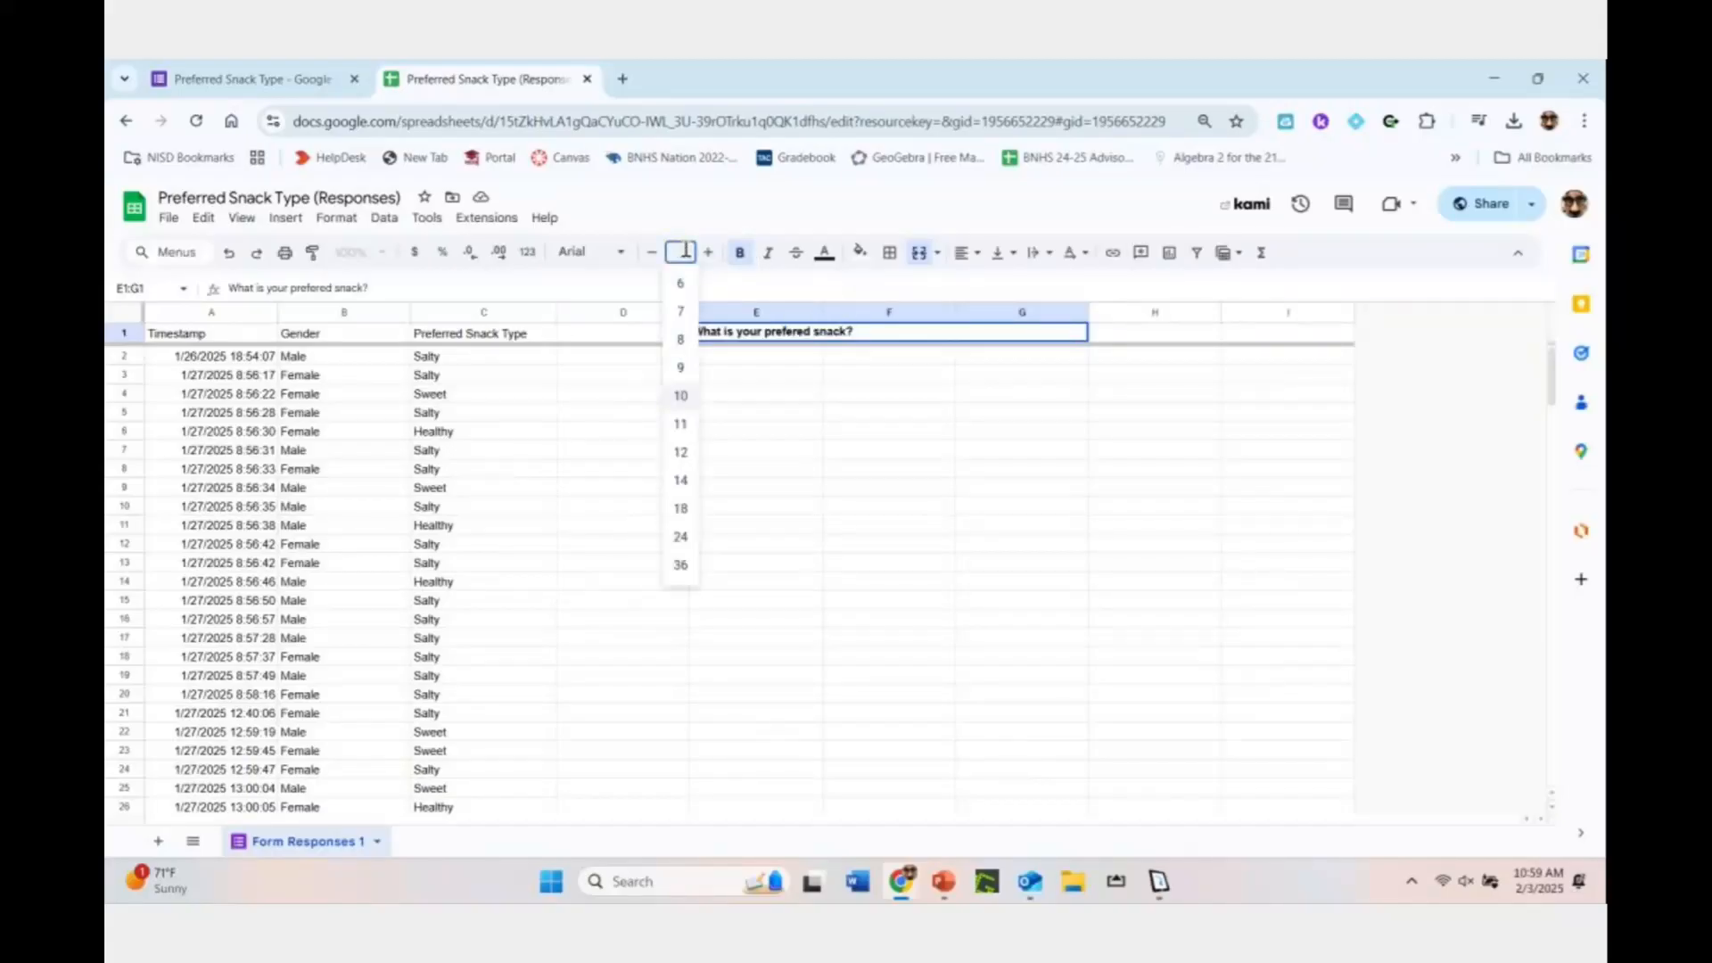
pyautogui.write('7')
pyautogui.press('Return')
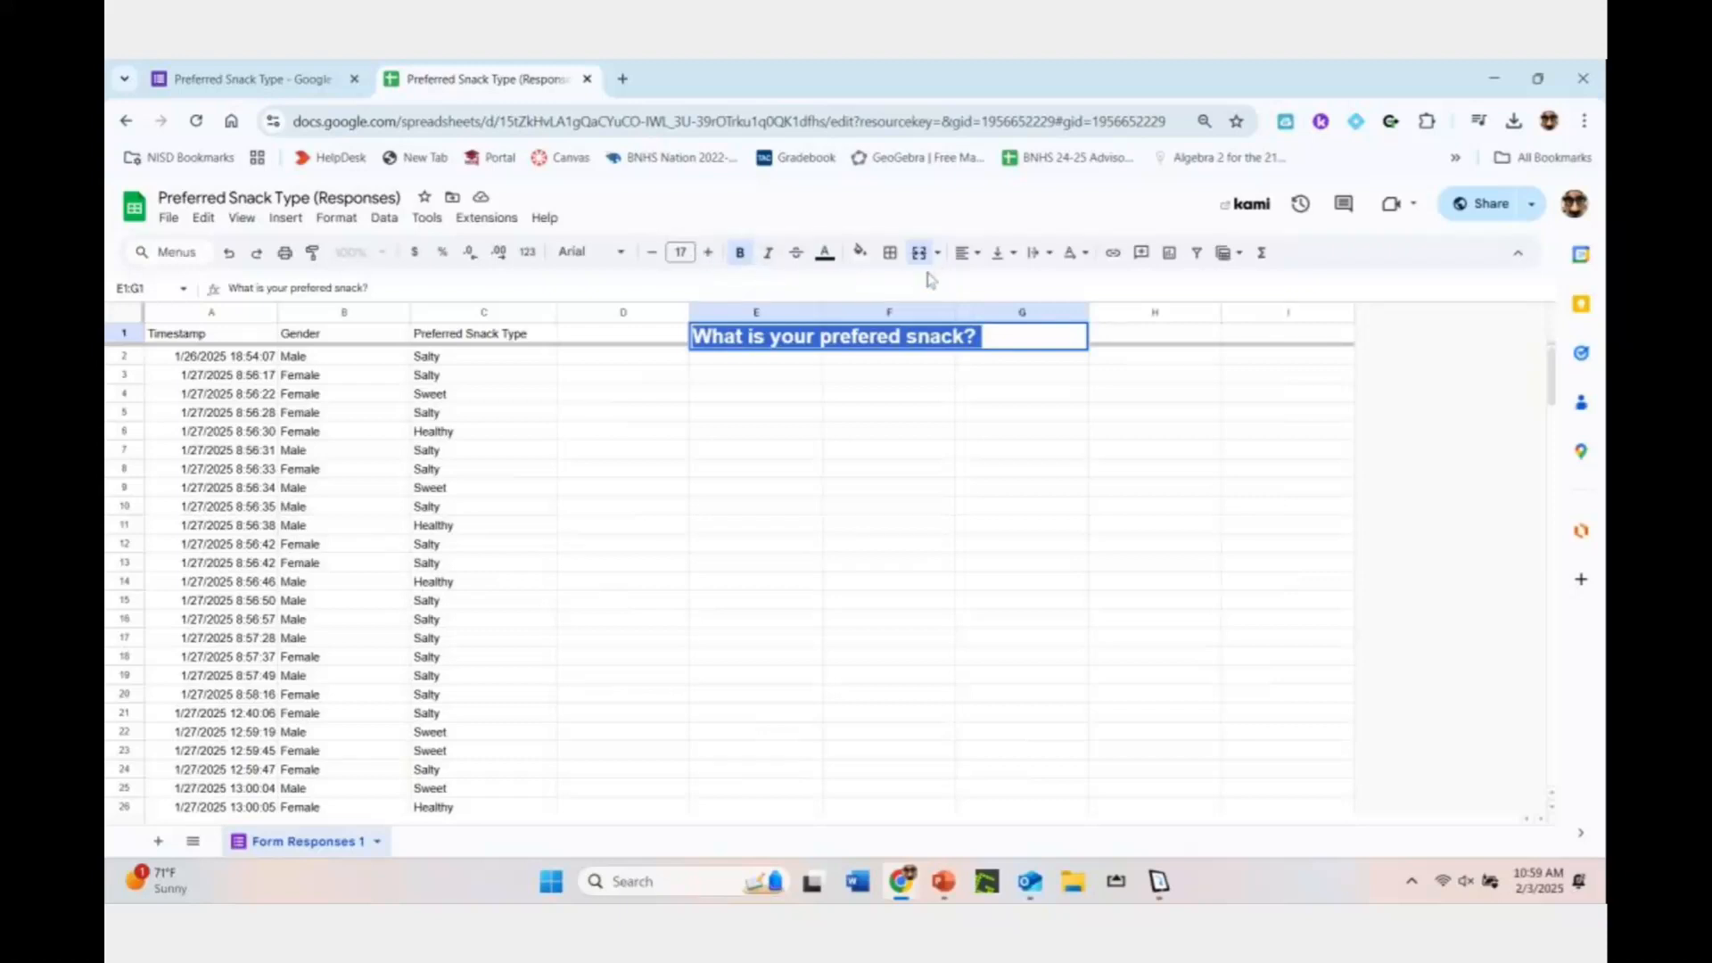
pyautogui.click(965, 255)
pyautogui.click(995, 287)
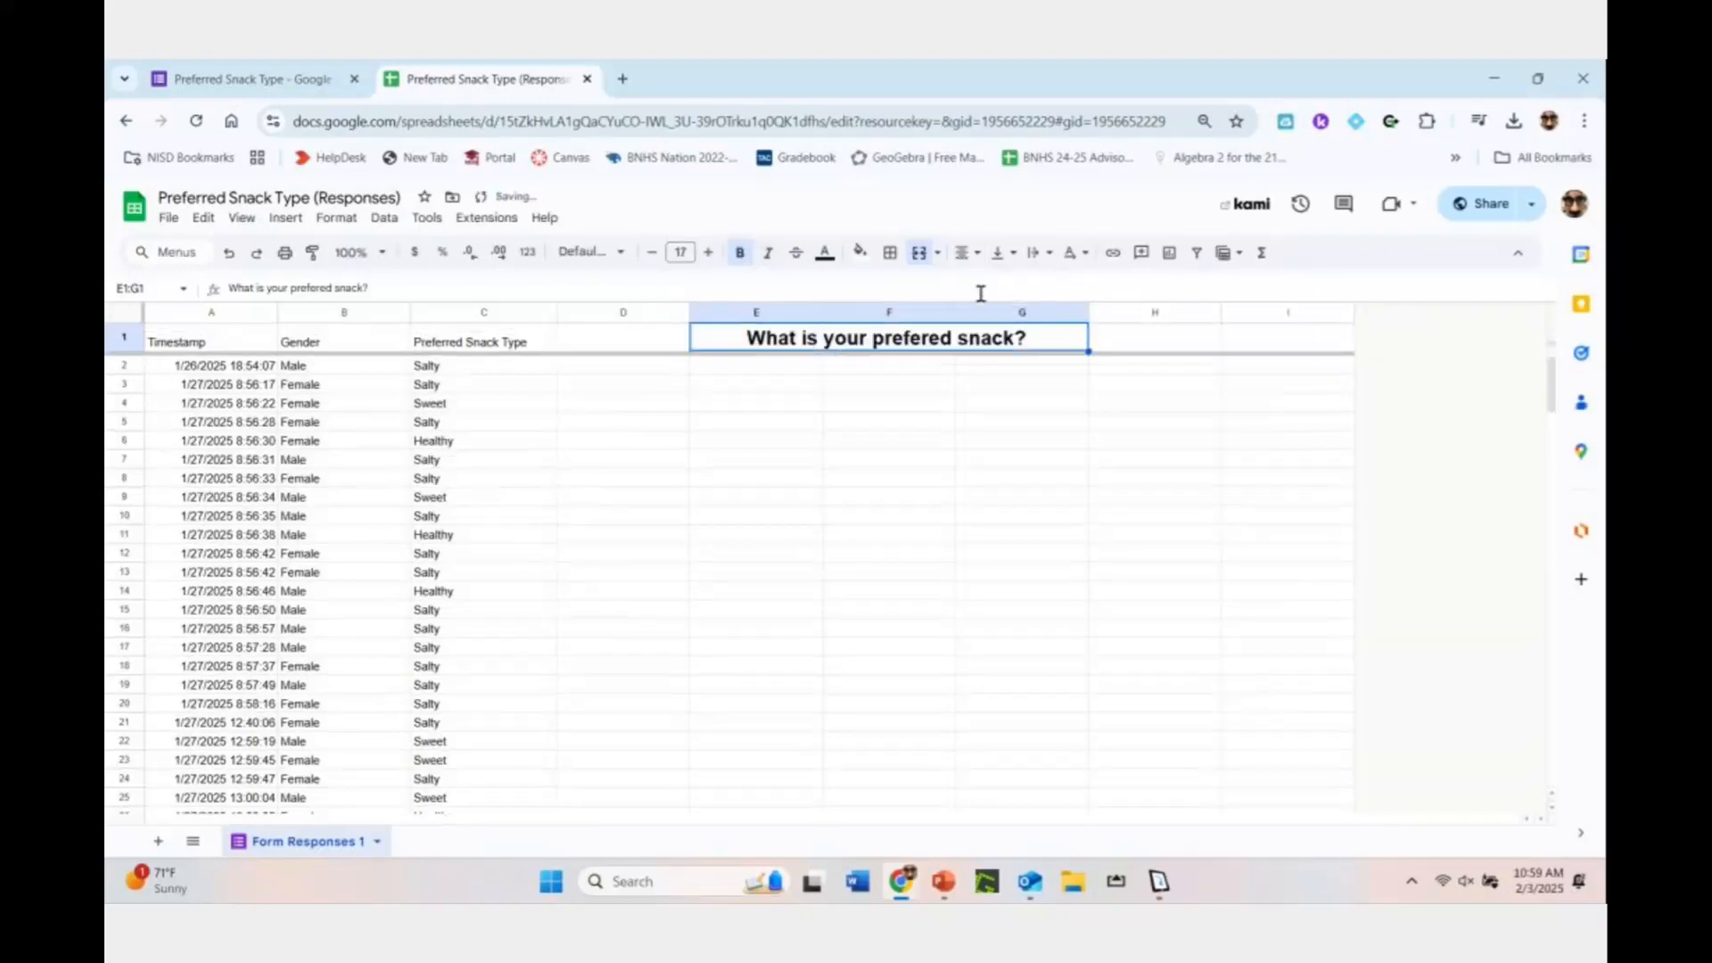
# Give the title cell E1:G1 a red fill and white text
pyautogui.click(859, 253)
pyautogui.click(884, 333)
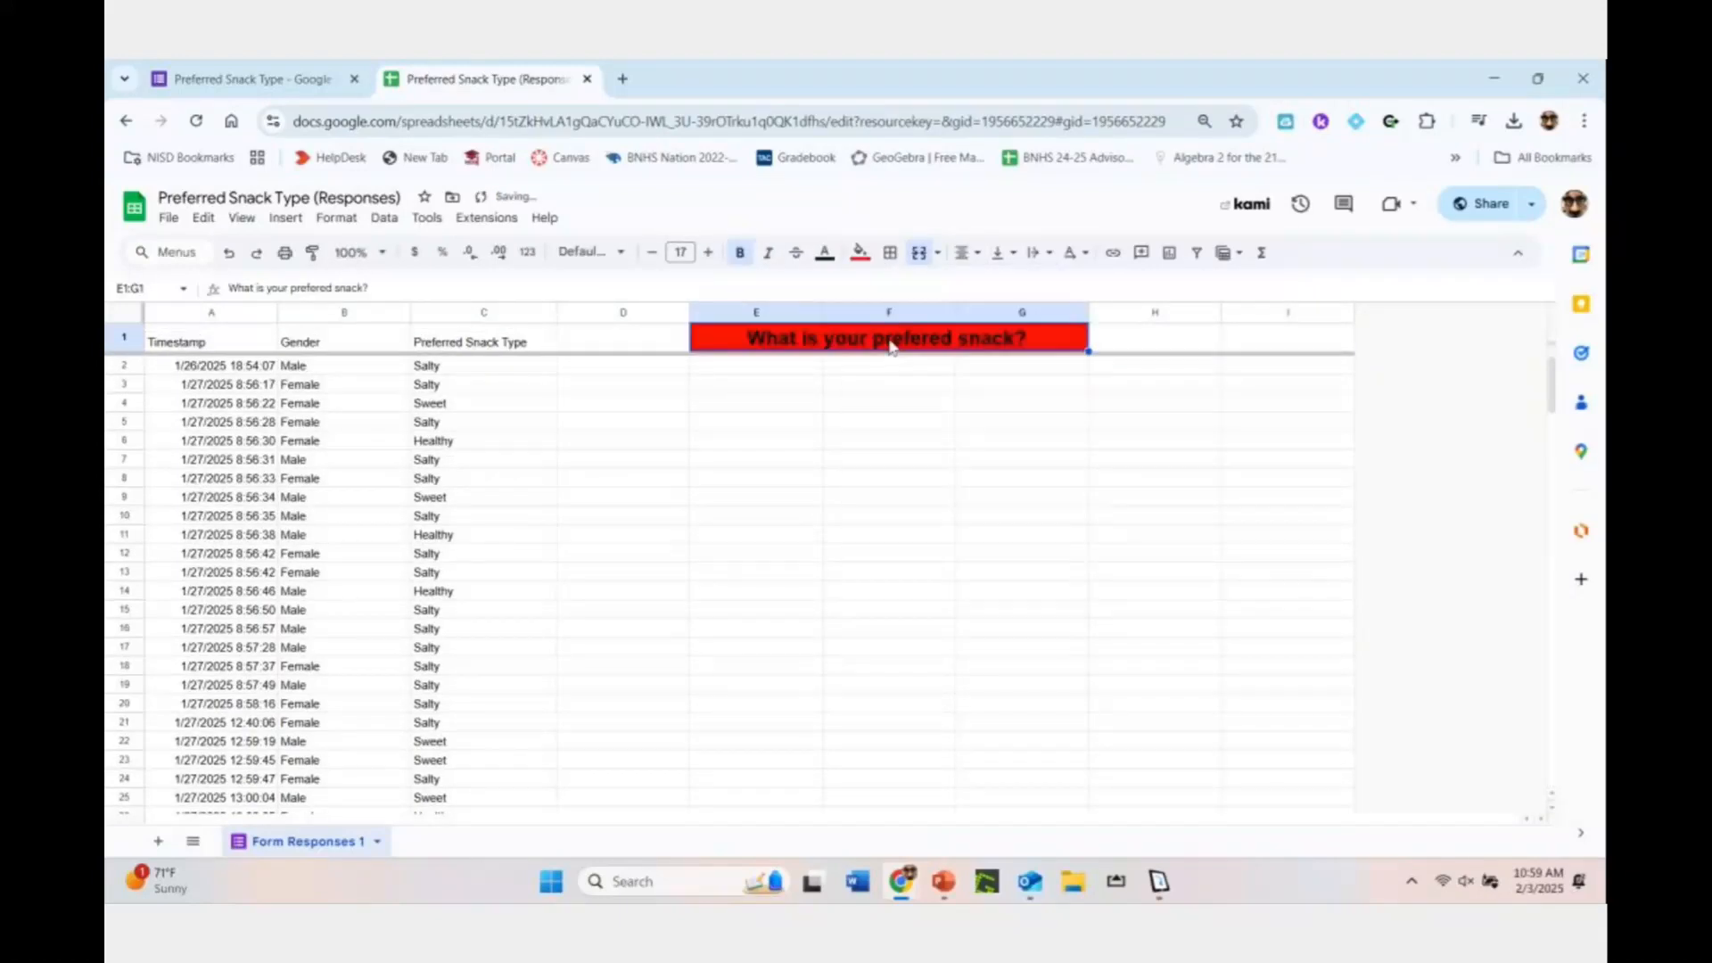
pyautogui.click(824, 253)
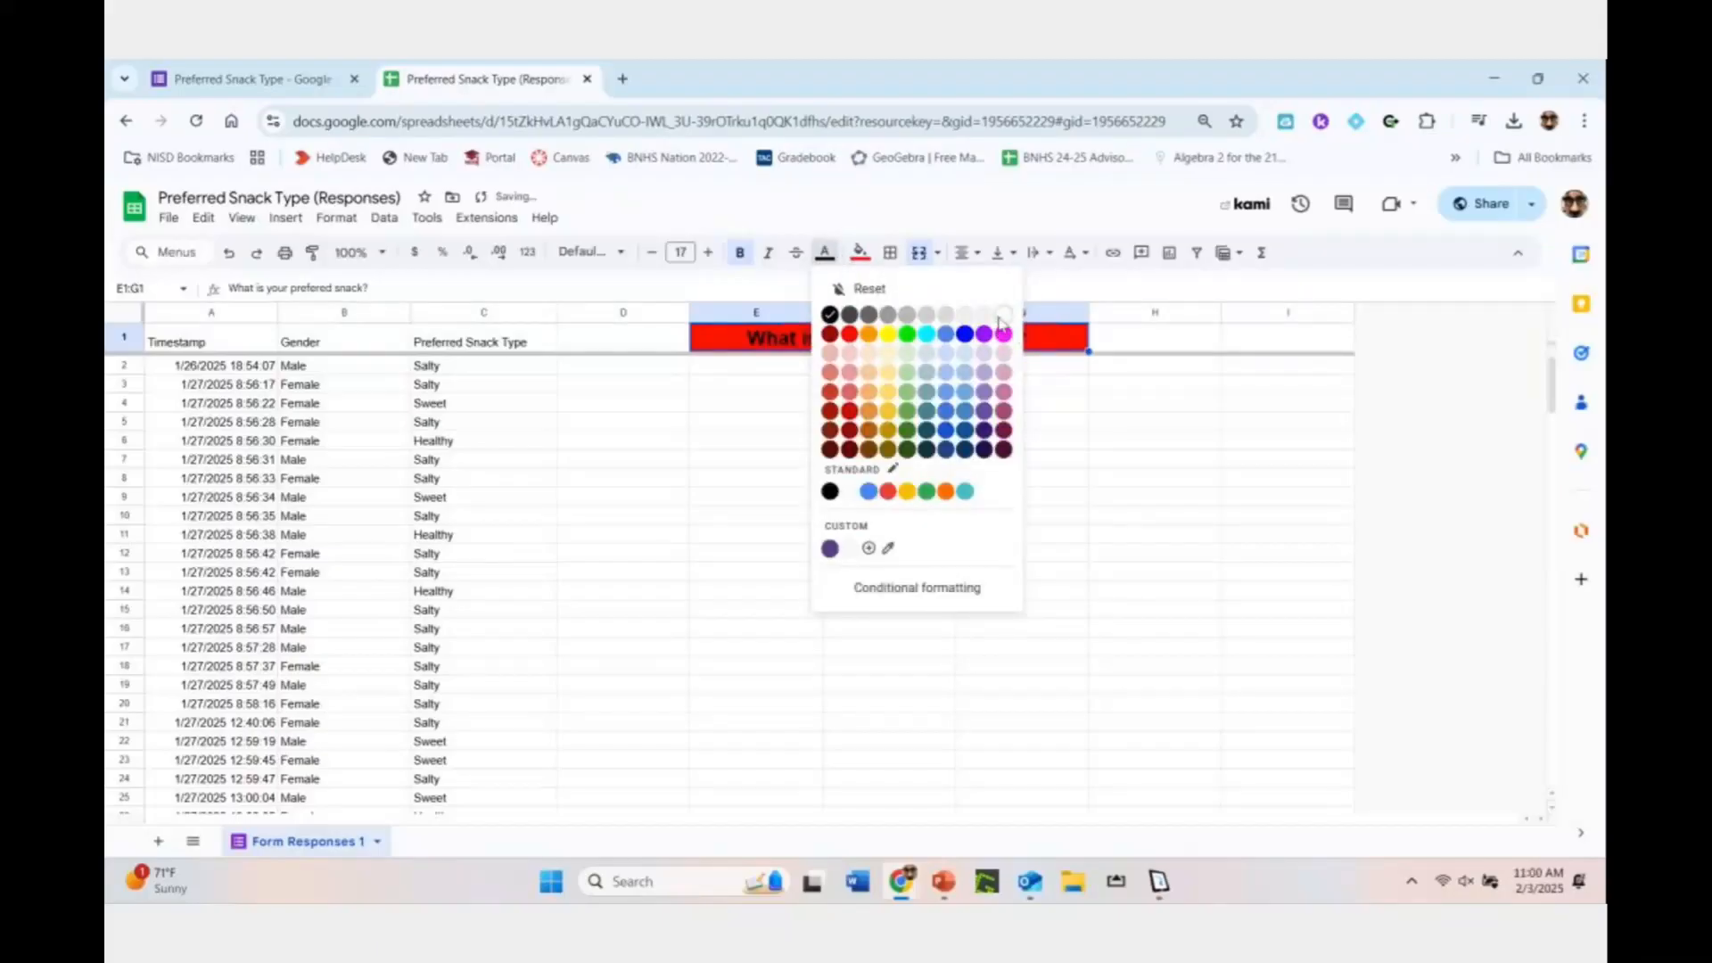
pyautogui.click(1004, 314)
# Apply all borders to the title cell E1:G1 with a thick line style
pyautogui.click(890, 252)
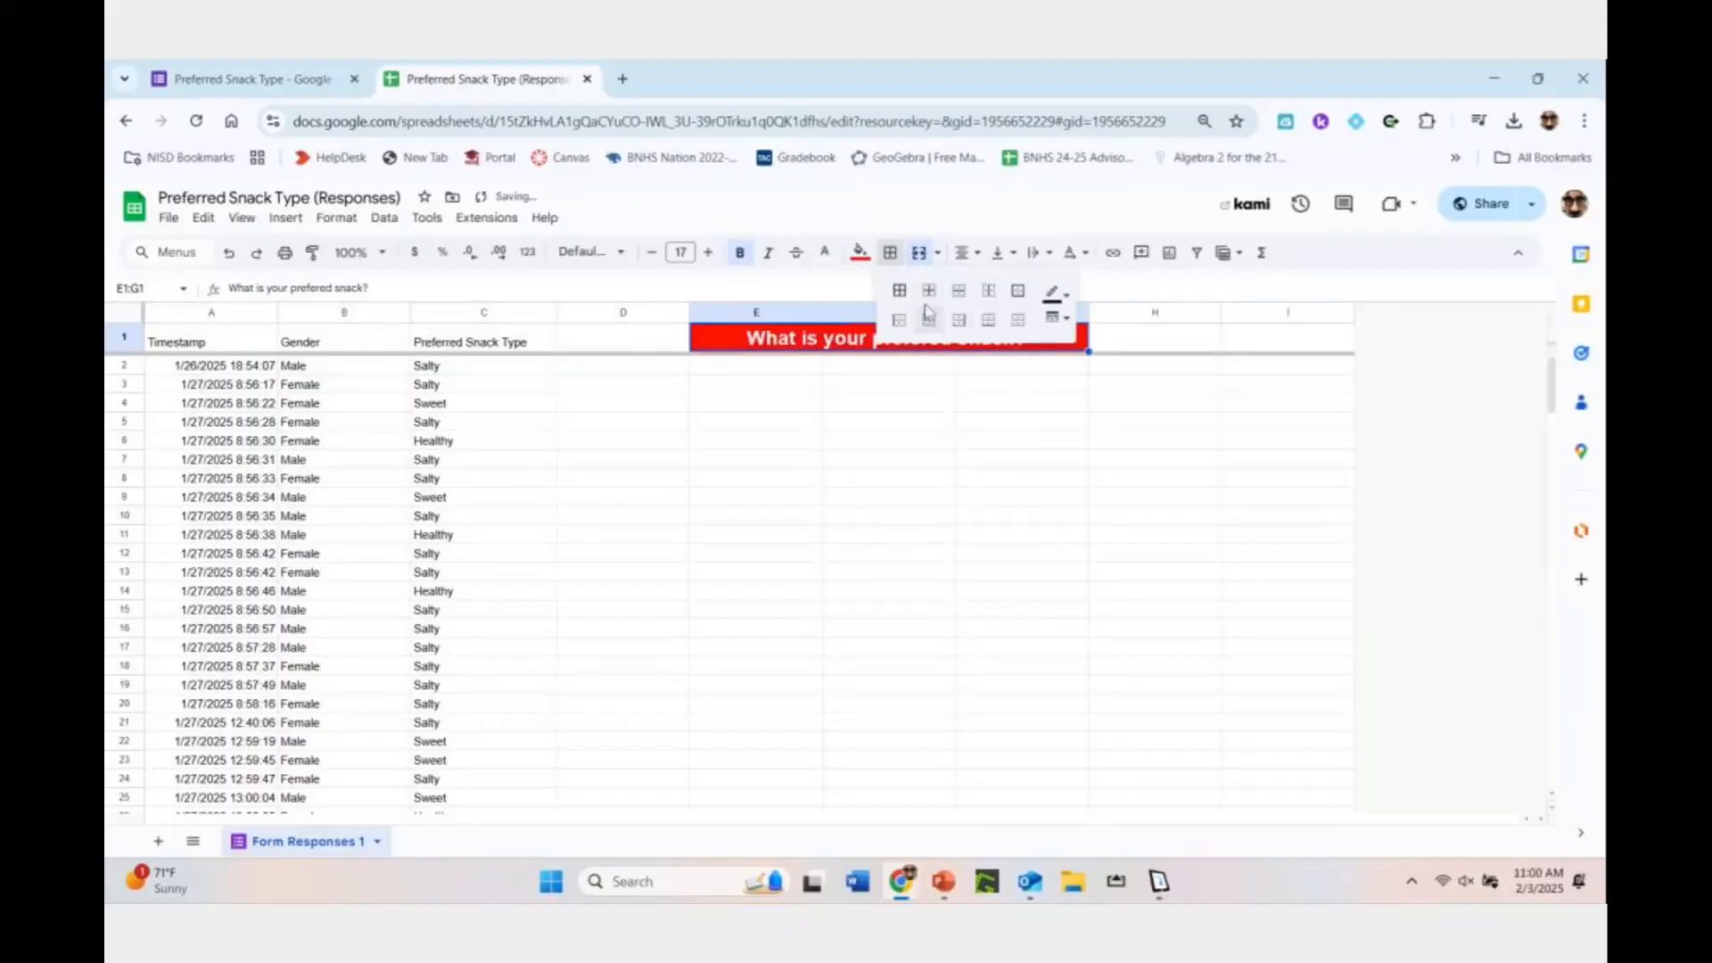
pyautogui.click(899, 290)
pyautogui.click(1056, 317)
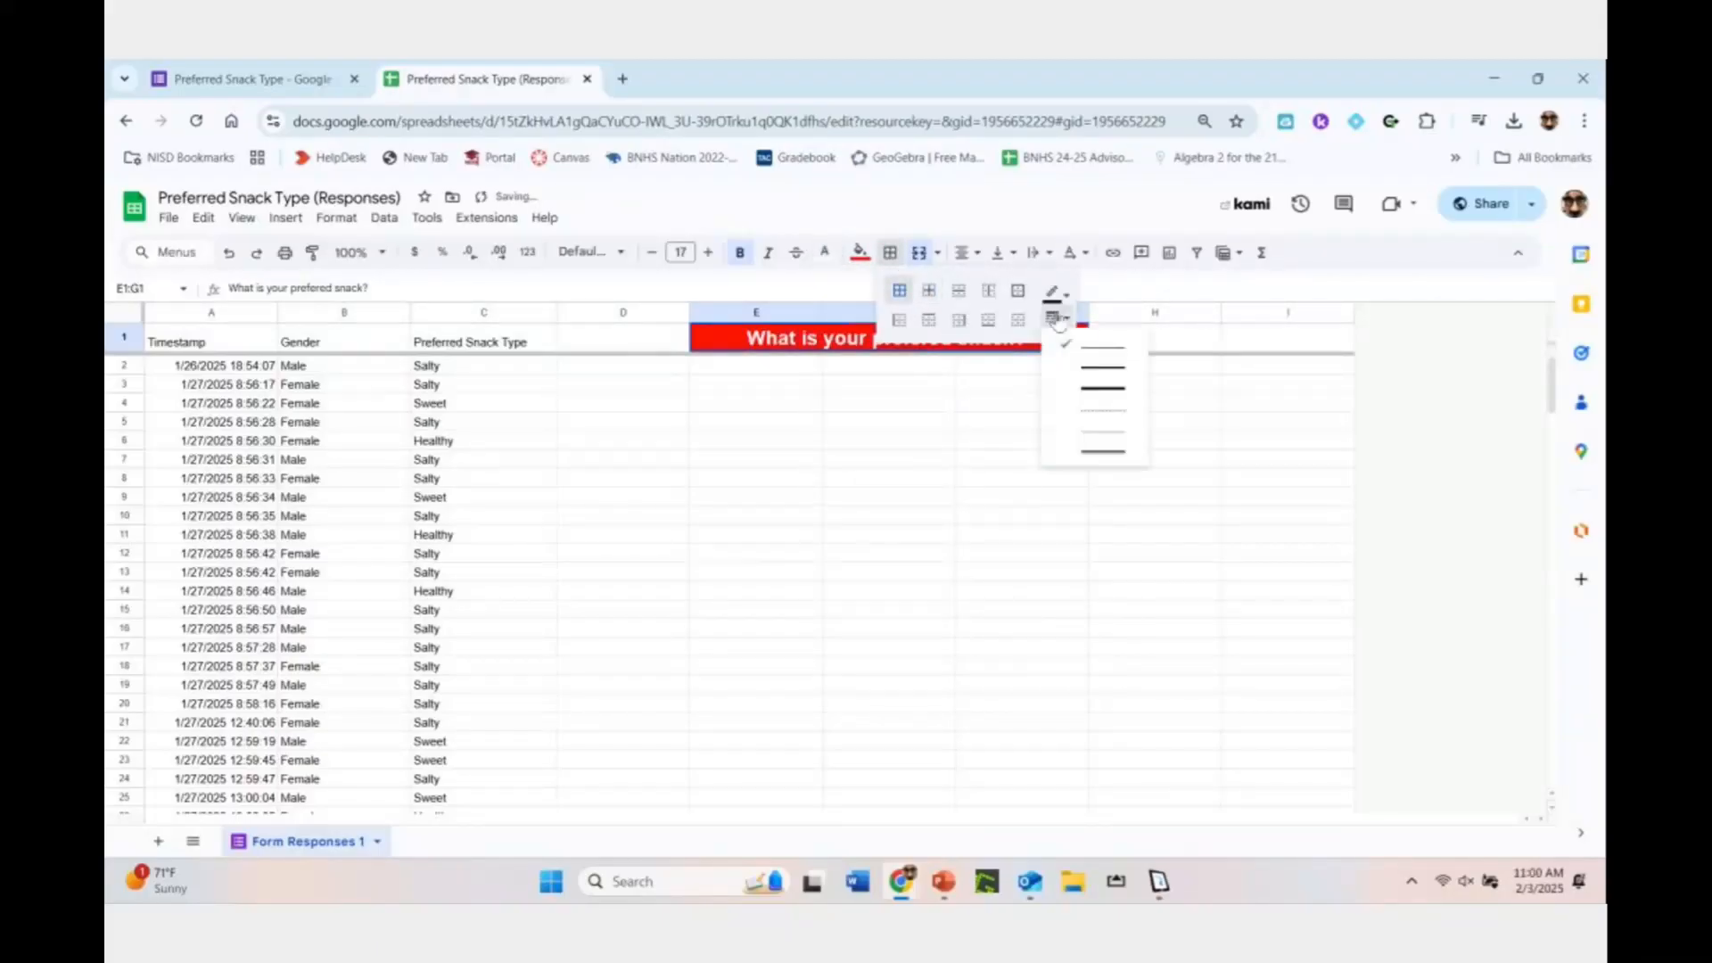
pyautogui.click(1099, 388)
pyautogui.click(1024, 381)
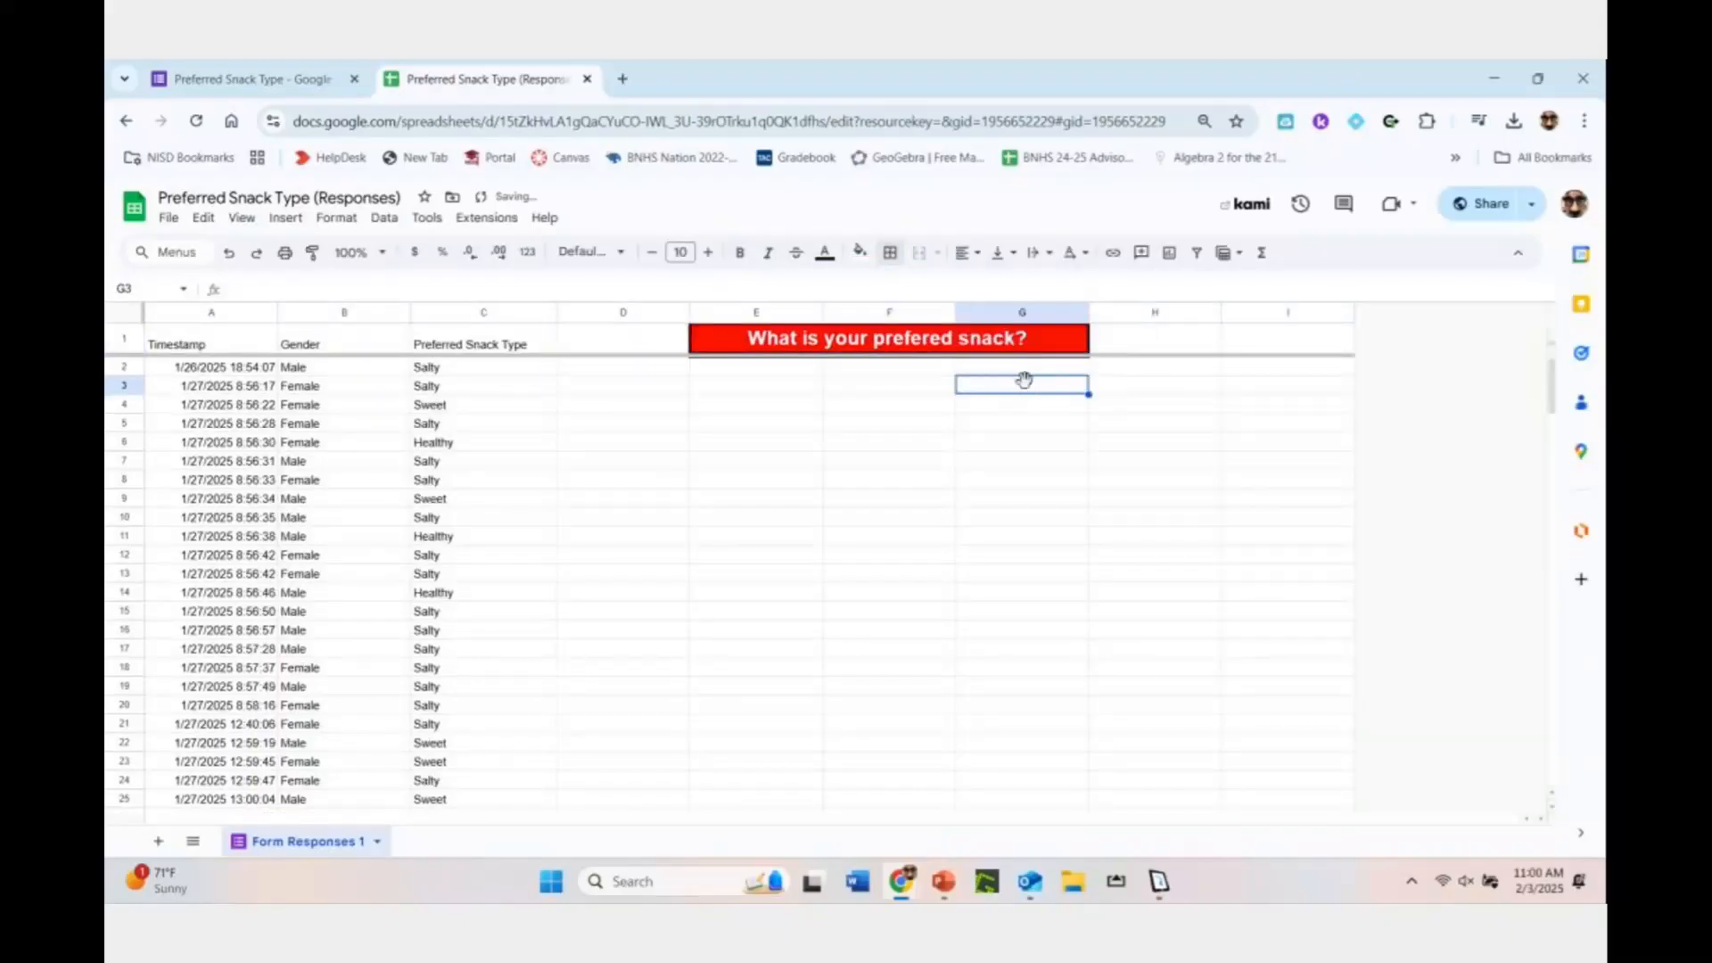
# Change the font of the title in the merged cell E1:G1 to a rounded typeface
pyautogui.click(941, 338)
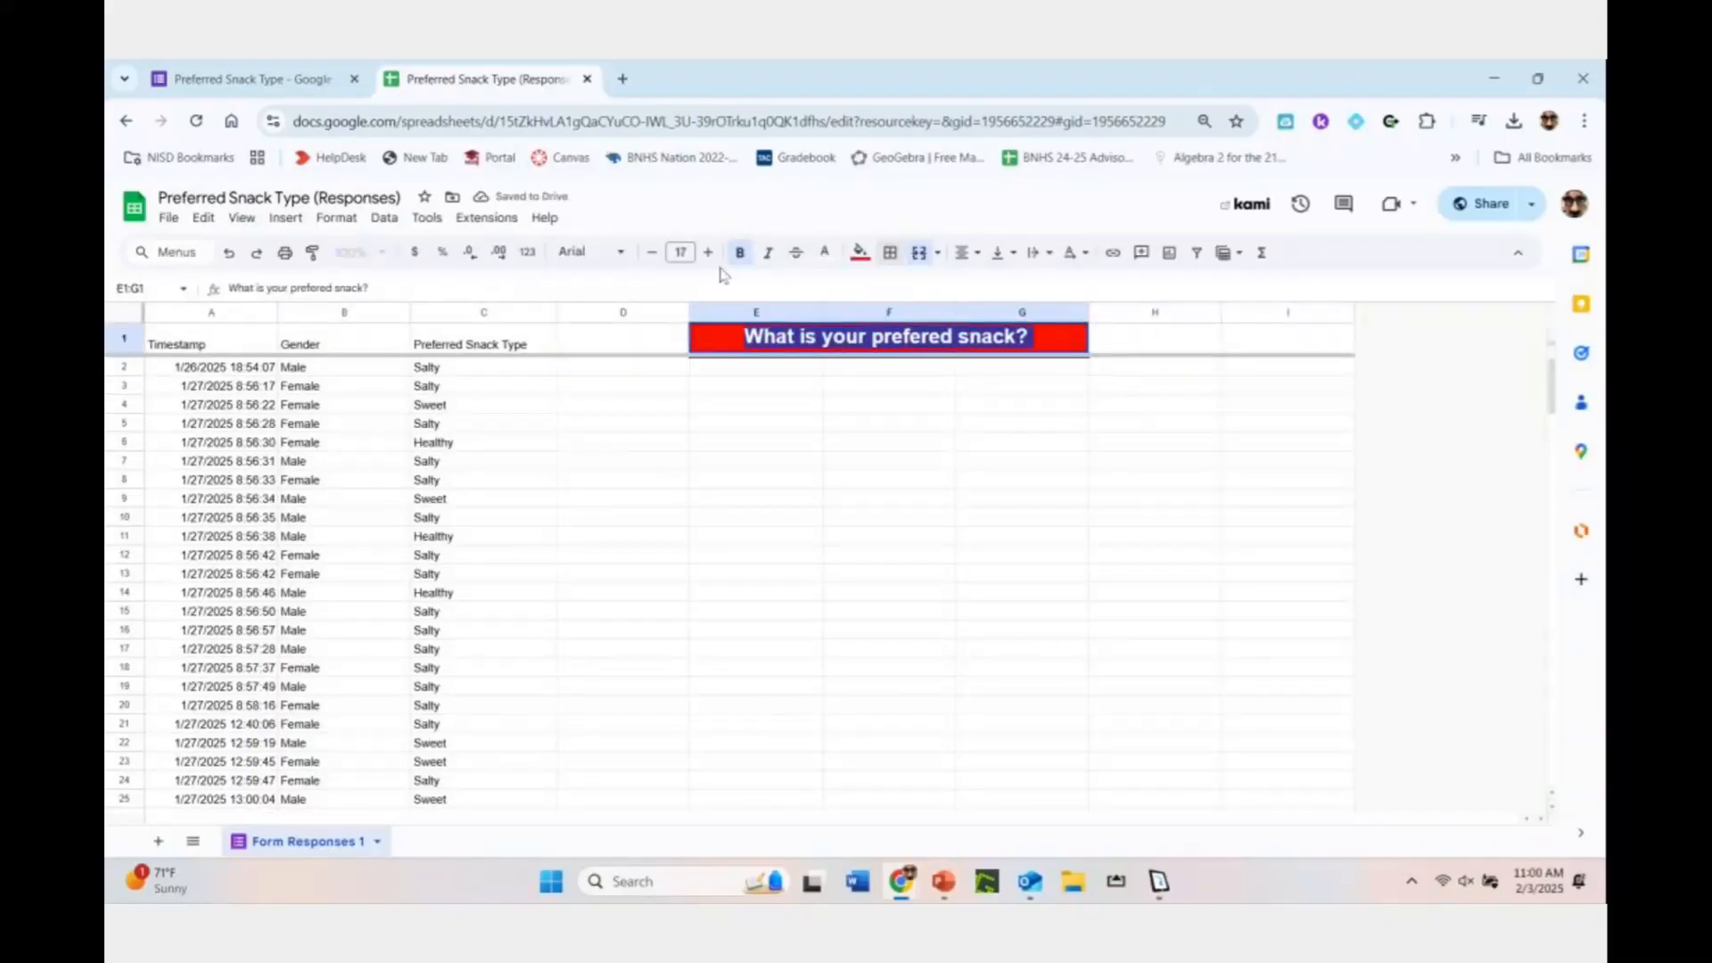
pyautogui.click(613, 254)
pyautogui.click(629, 426)
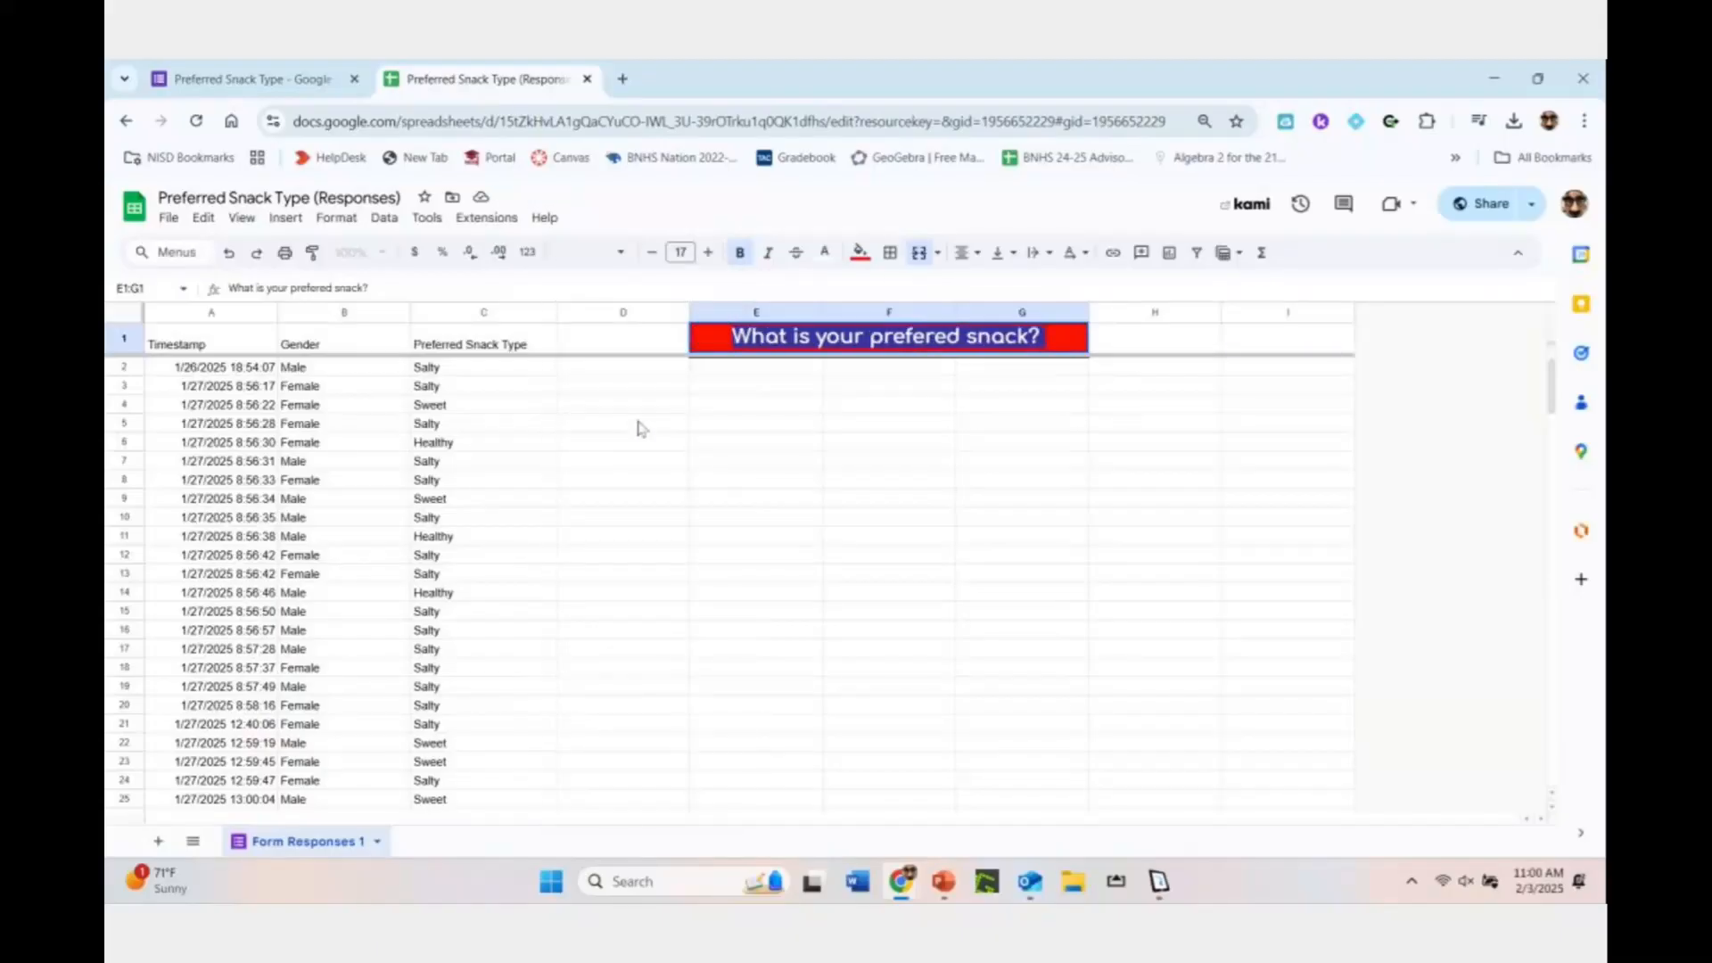
pyautogui.click(1023, 423)
pyautogui.click(1024, 375)
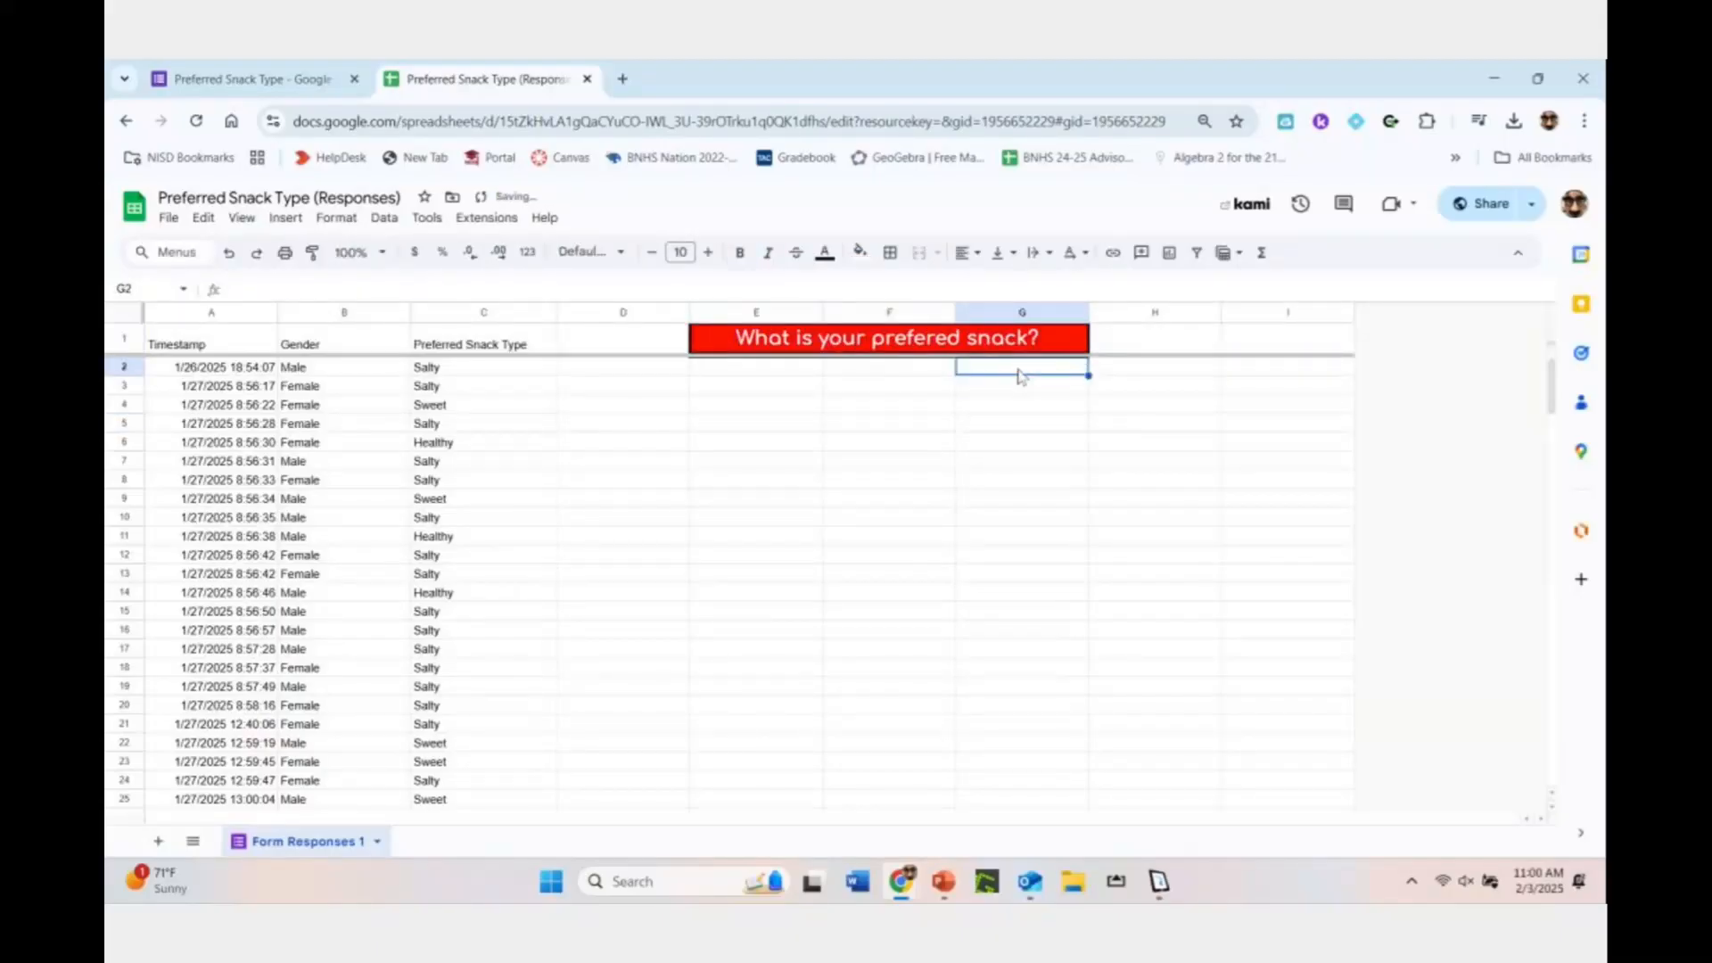
# Enter the column headers "Snack Type", "Frequency" and "Relative Frequency" in cells E2, F2 and G2
pyautogui.click(804, 377)
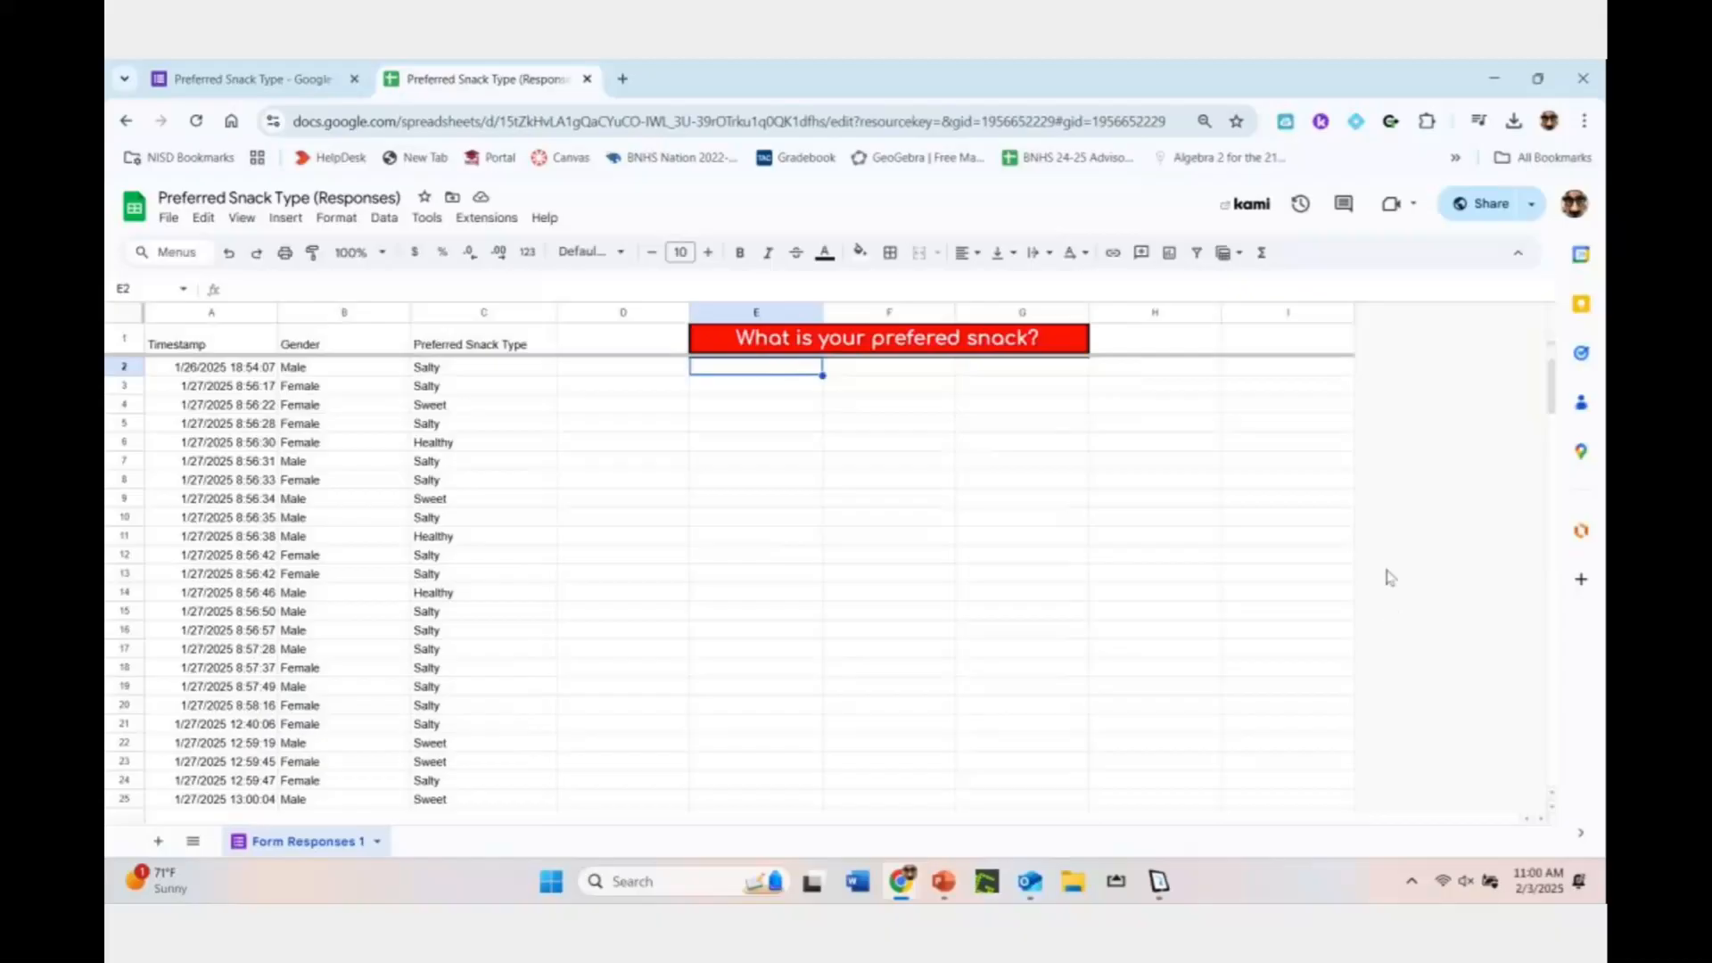
pyautogui.write('Sn')
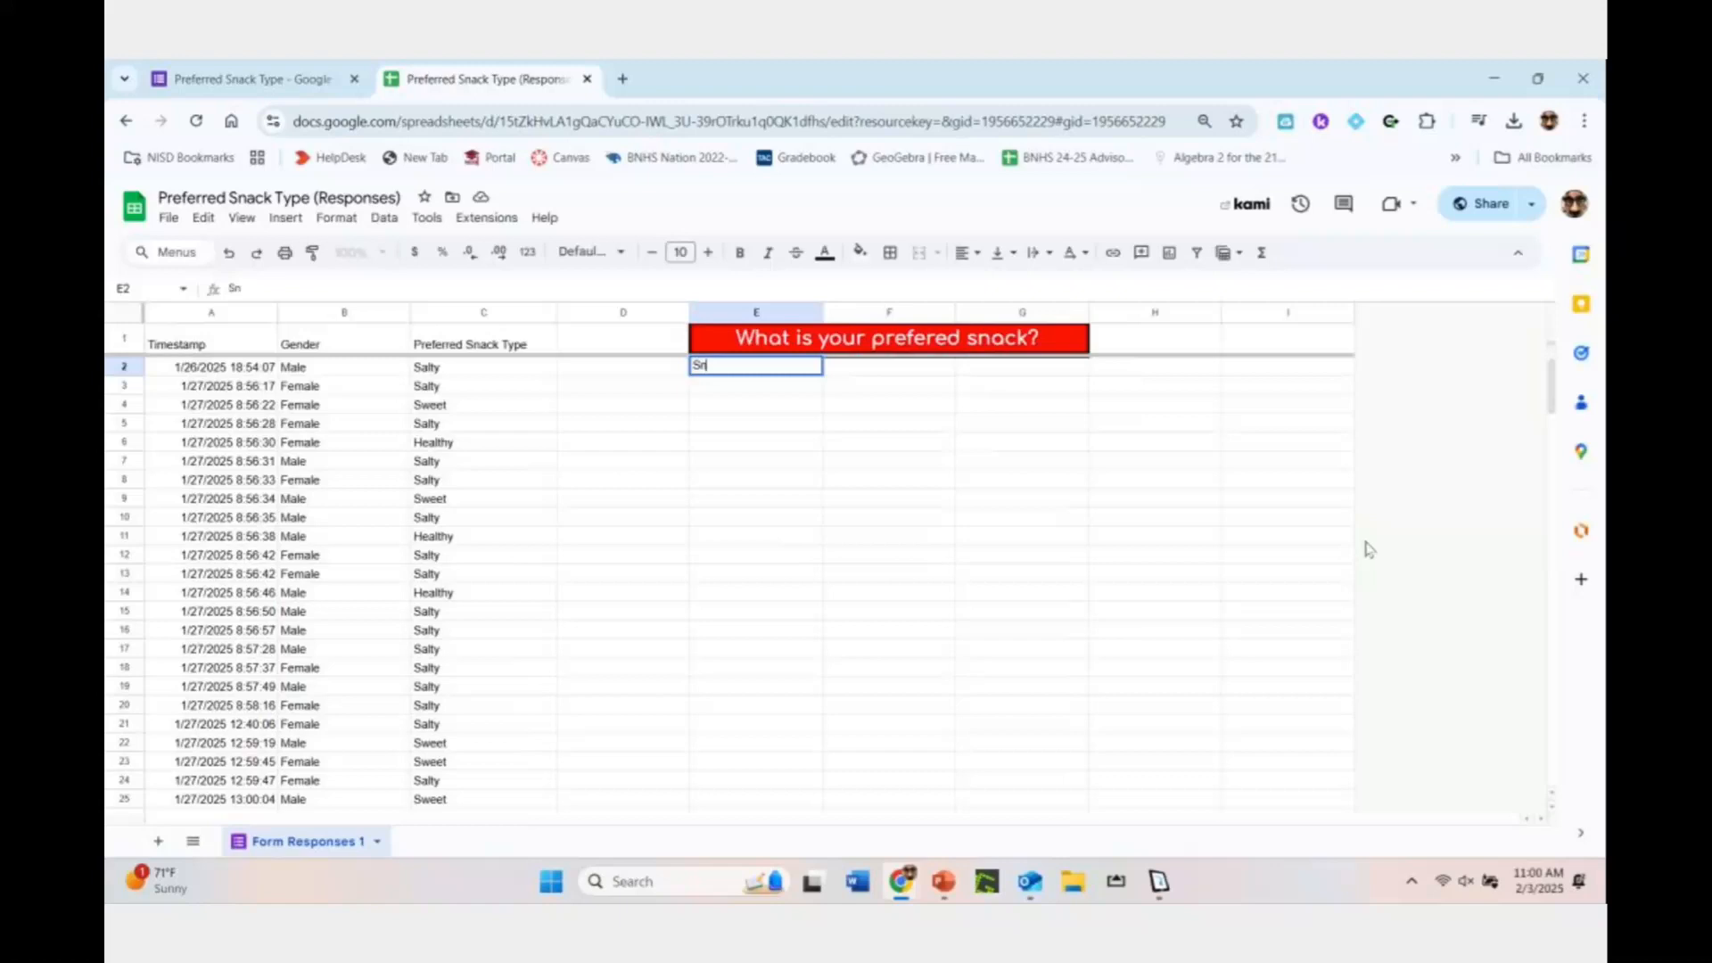
pyautogui.write('ack Type')
pyautogui.press('Tab')
pyautogui.write('F')
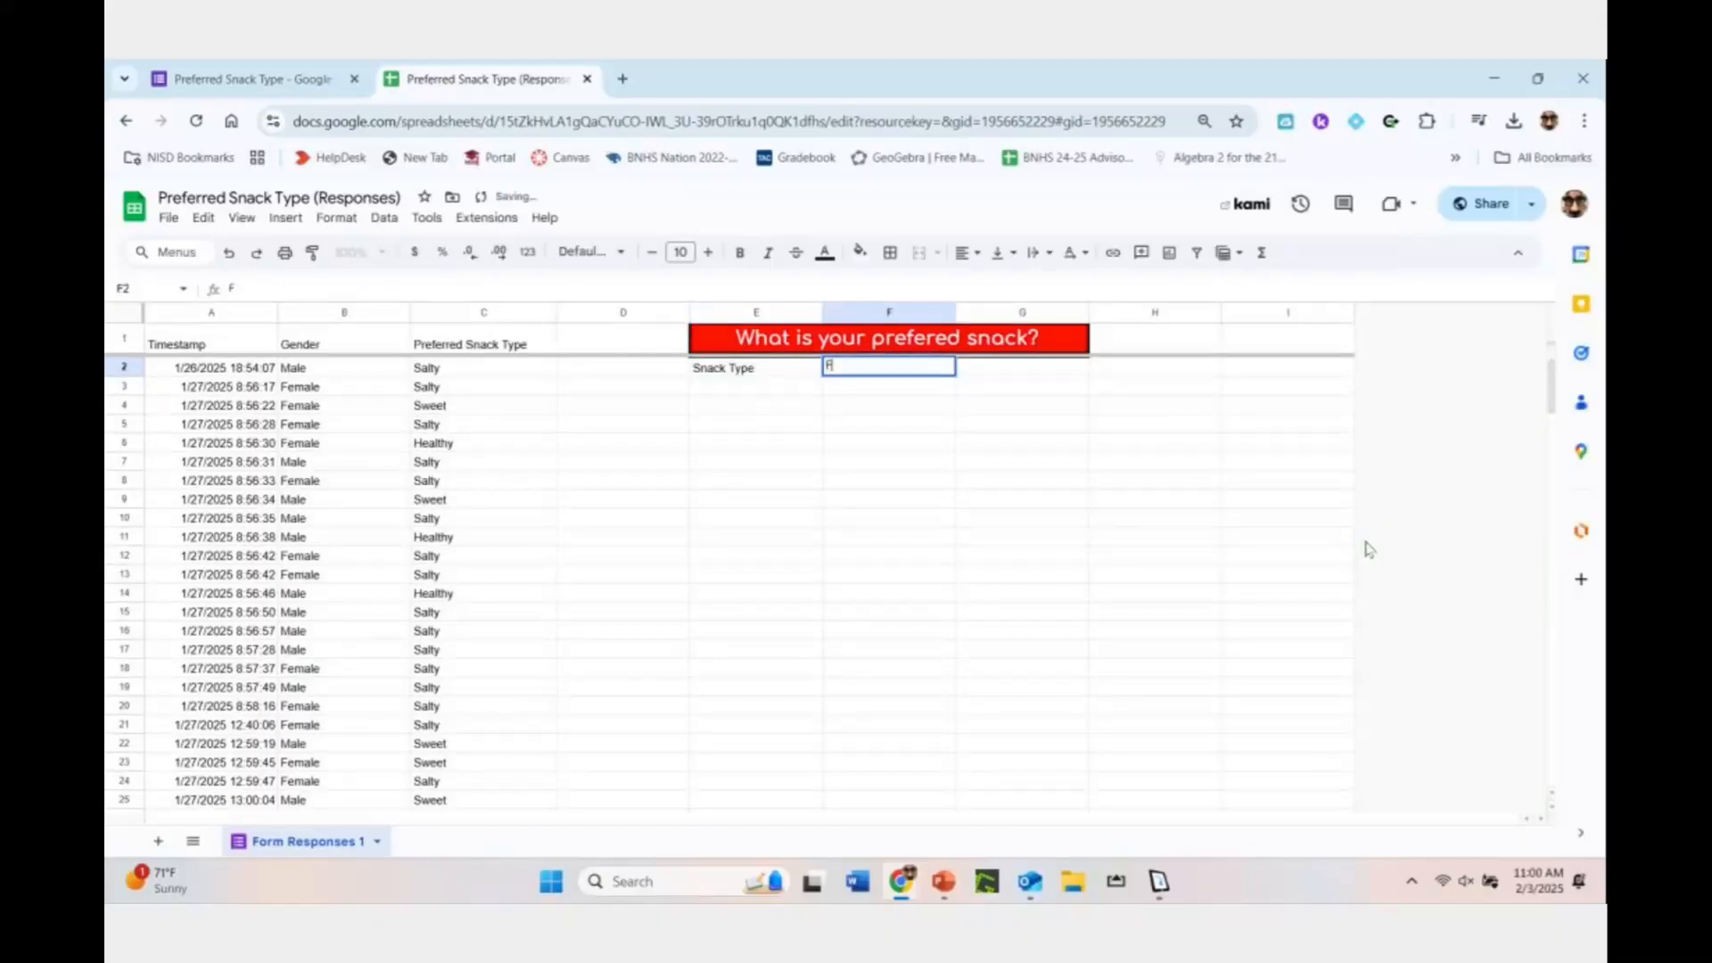
pyautogui.write('requency')
pyautogui.press('Tab')
pyautogui.write('R')
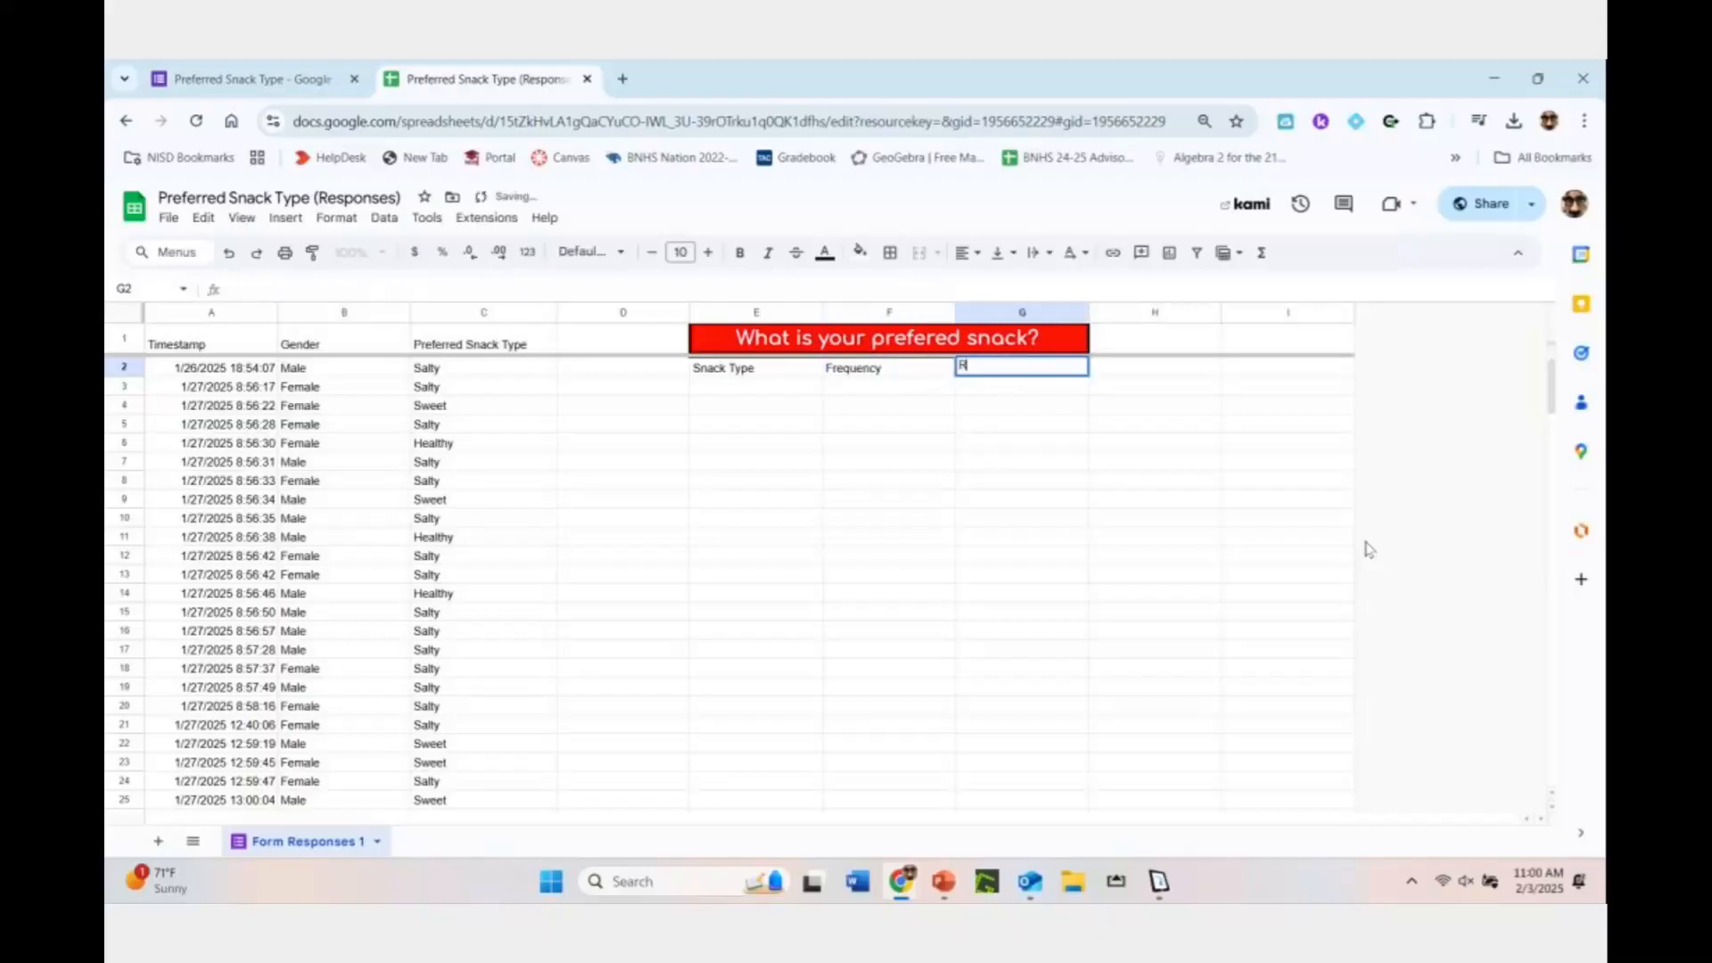
pyautogui.write('d')
pyautogui.write('lative F')
pyautogui.write('requency')
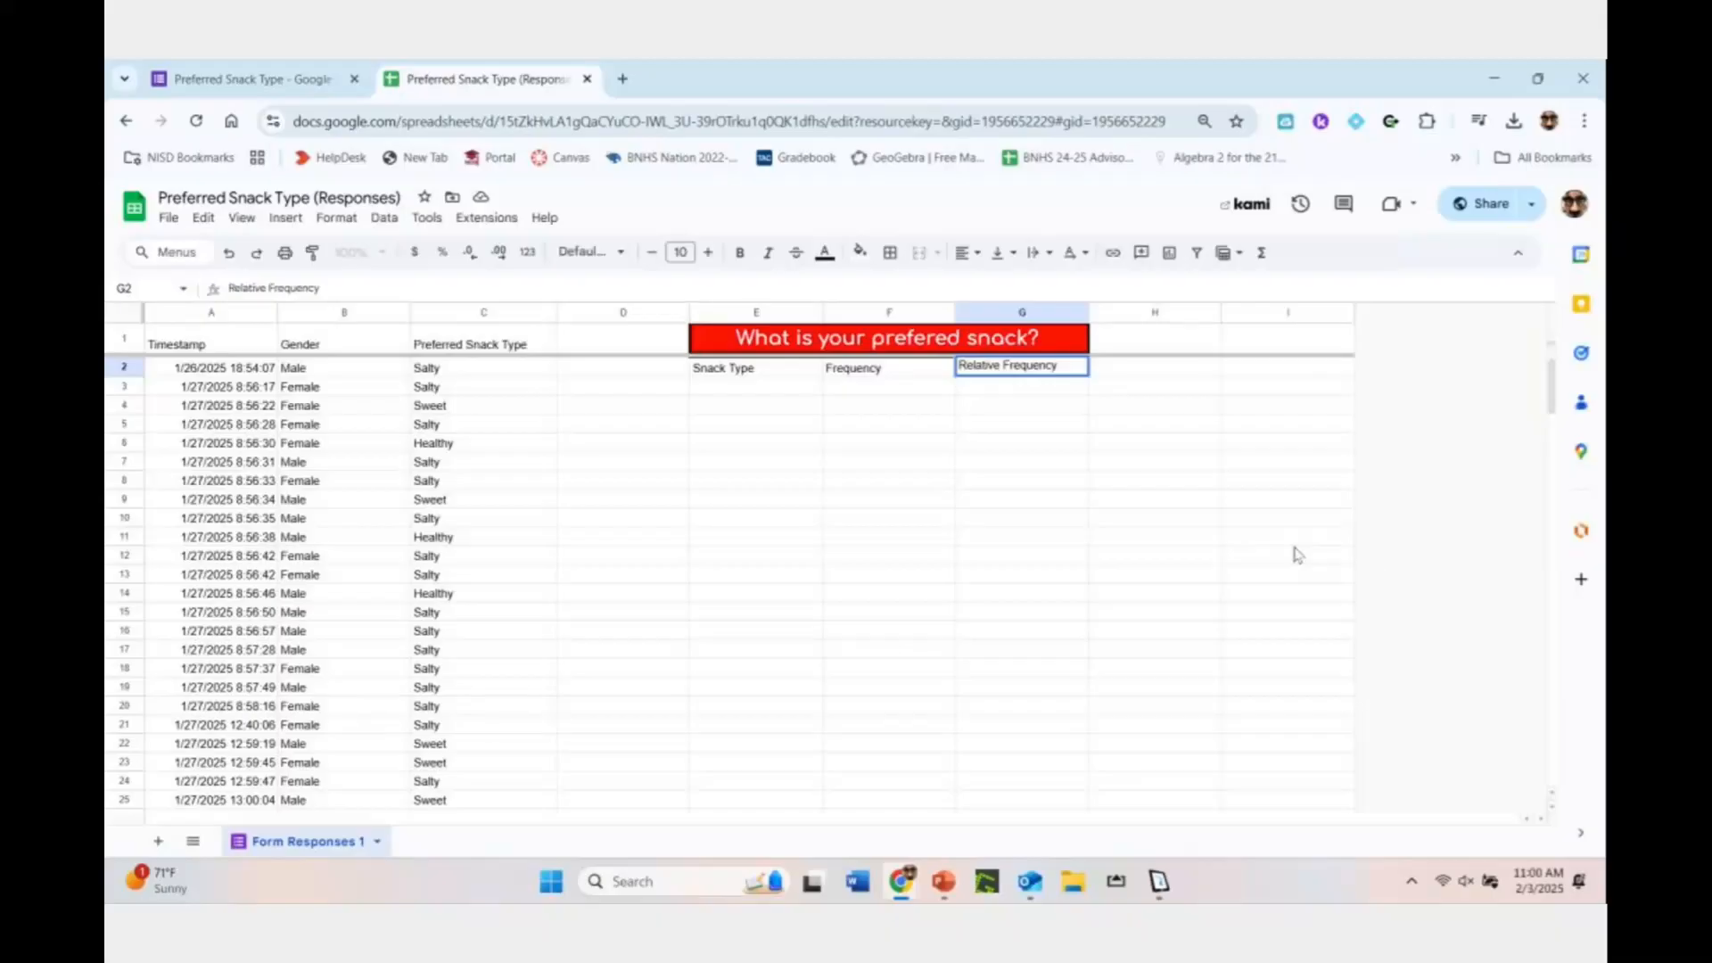
# Make the column headers in E2:G2 bold with font size 13
pyautogui.moveTo(794, 372); pyautogui.dragTo(1083, 371)
pyautogui.click(739, 252)
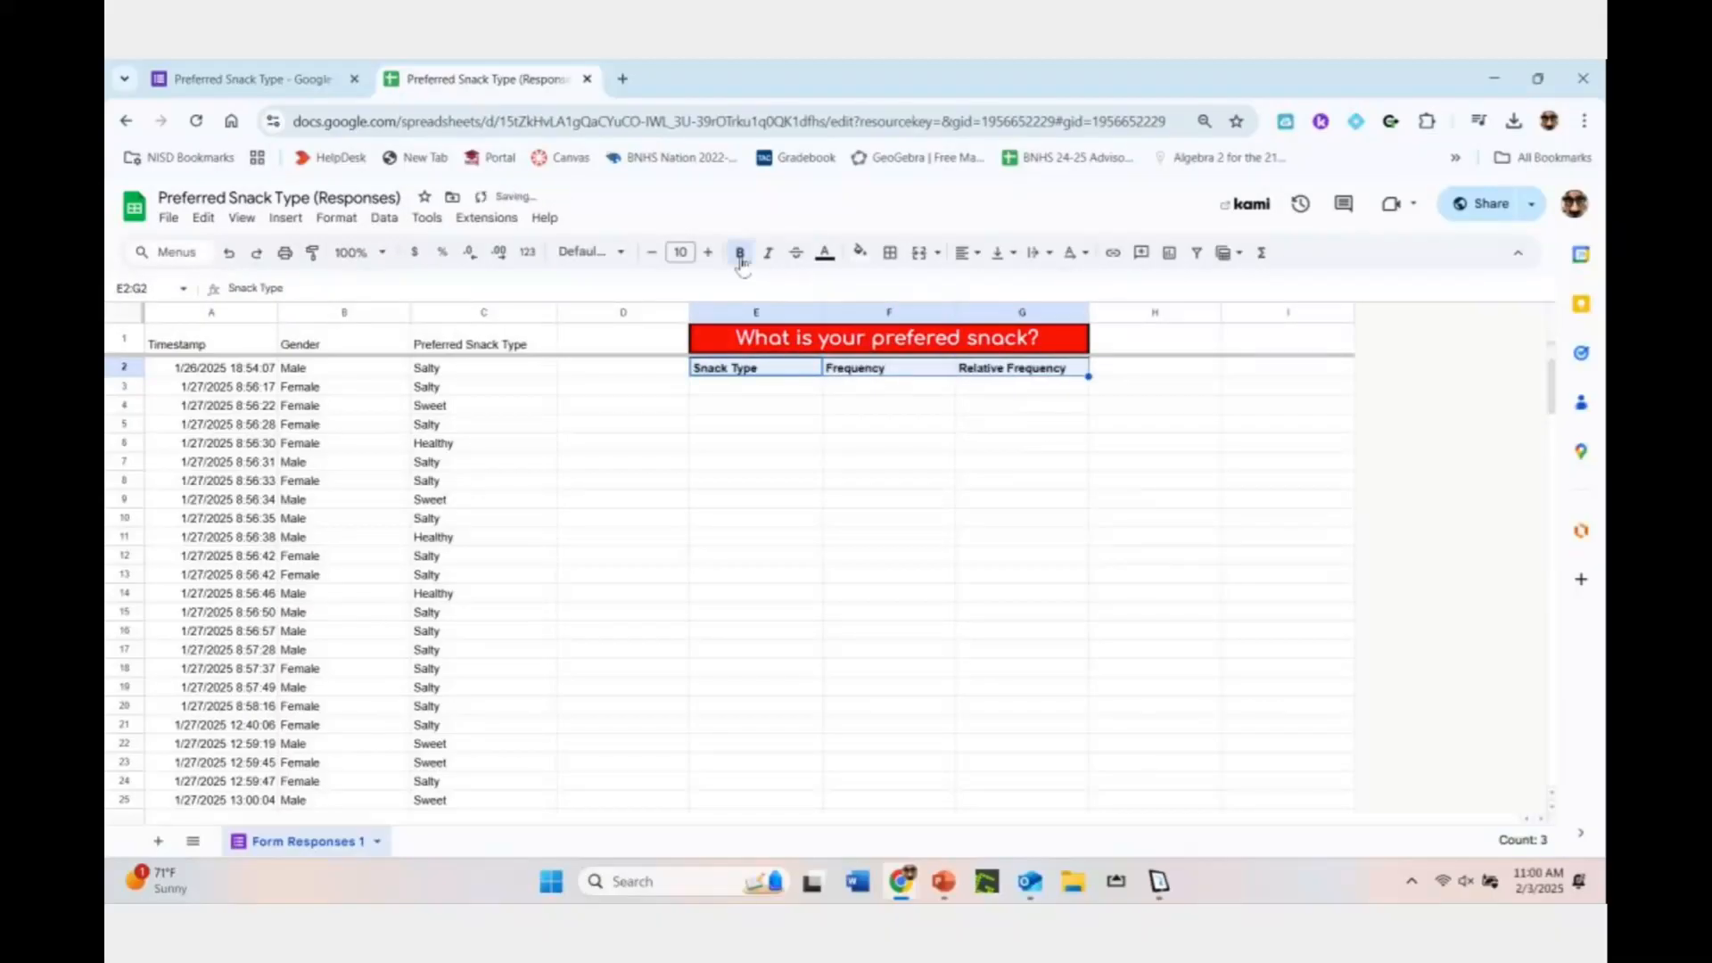
pyautogui.click(689, 253)
pyautogui.write('13')
pyautogui.press('Return')
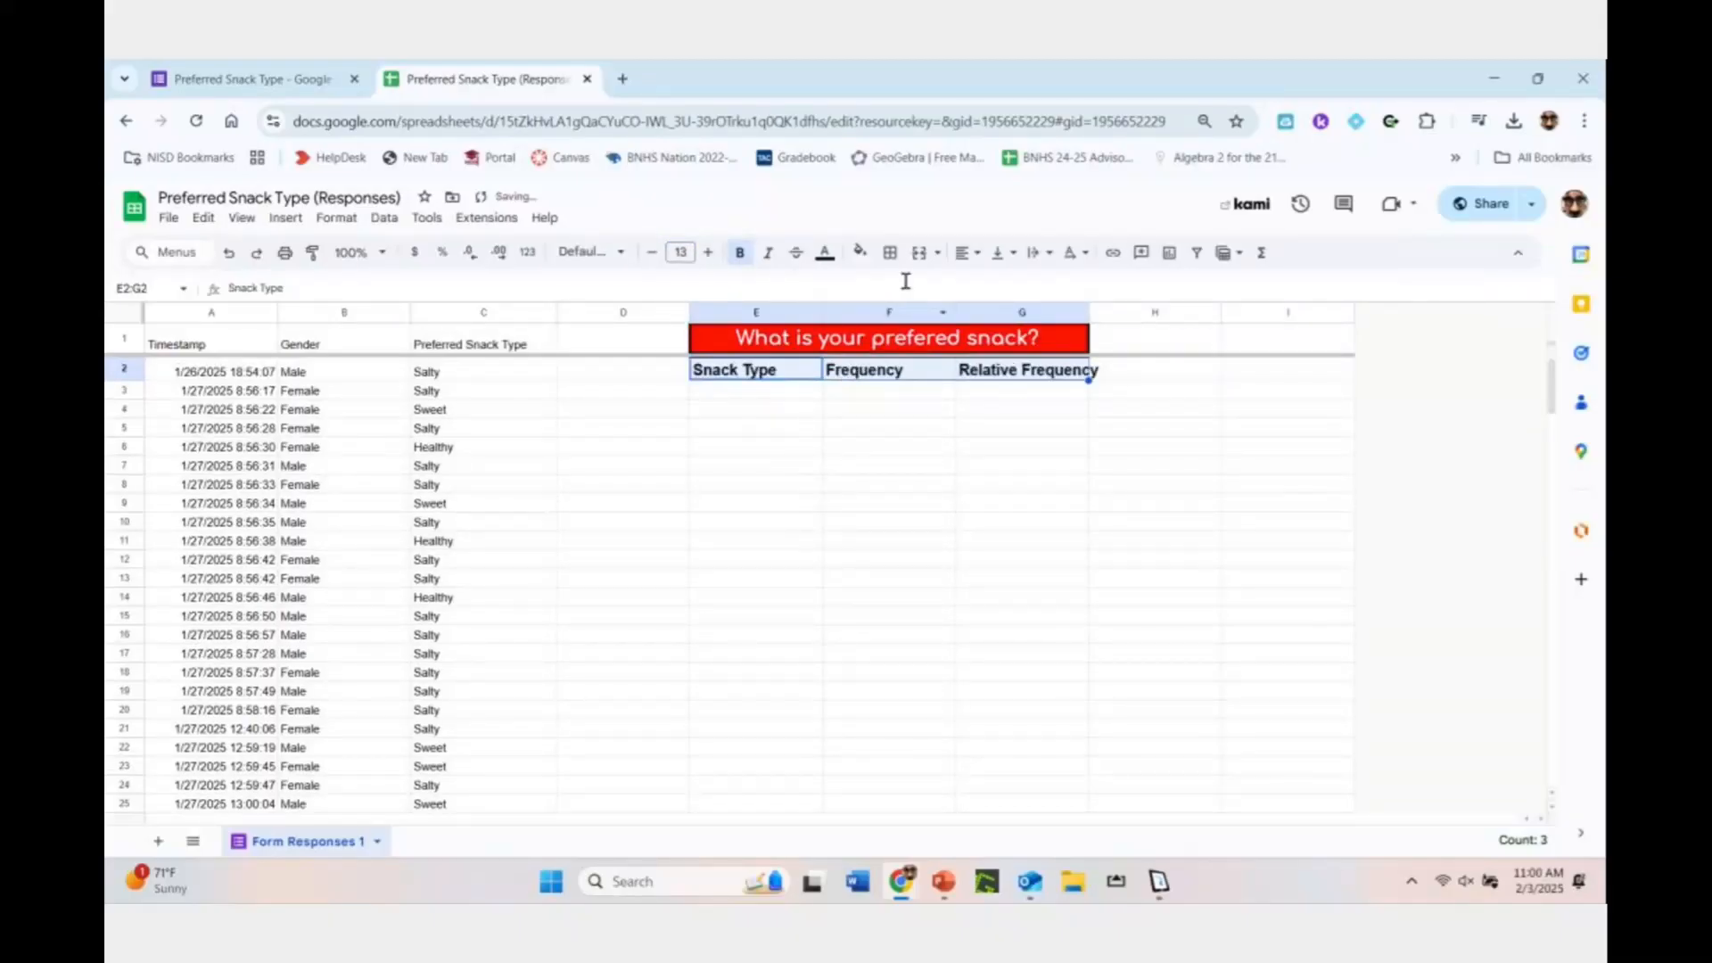
# Apply all borders to the headers in E2:G2 and give them a blue fill with white text
pyautogui.click(891, 253)
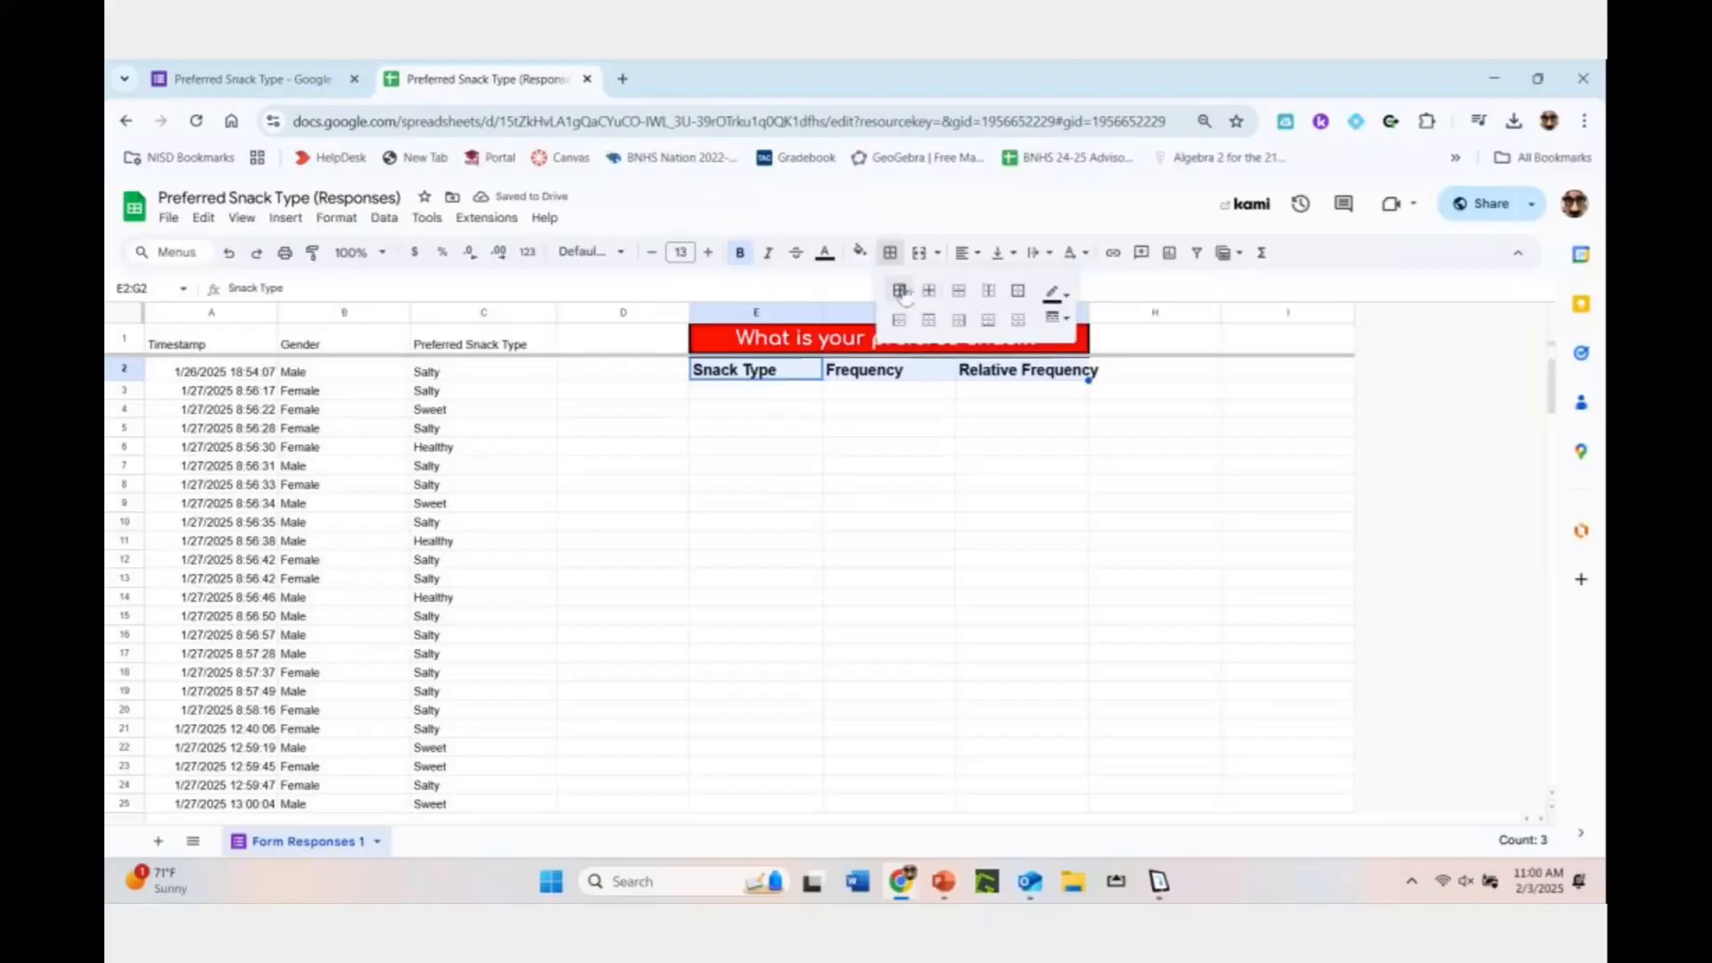
pyautogui.click(898, 290)
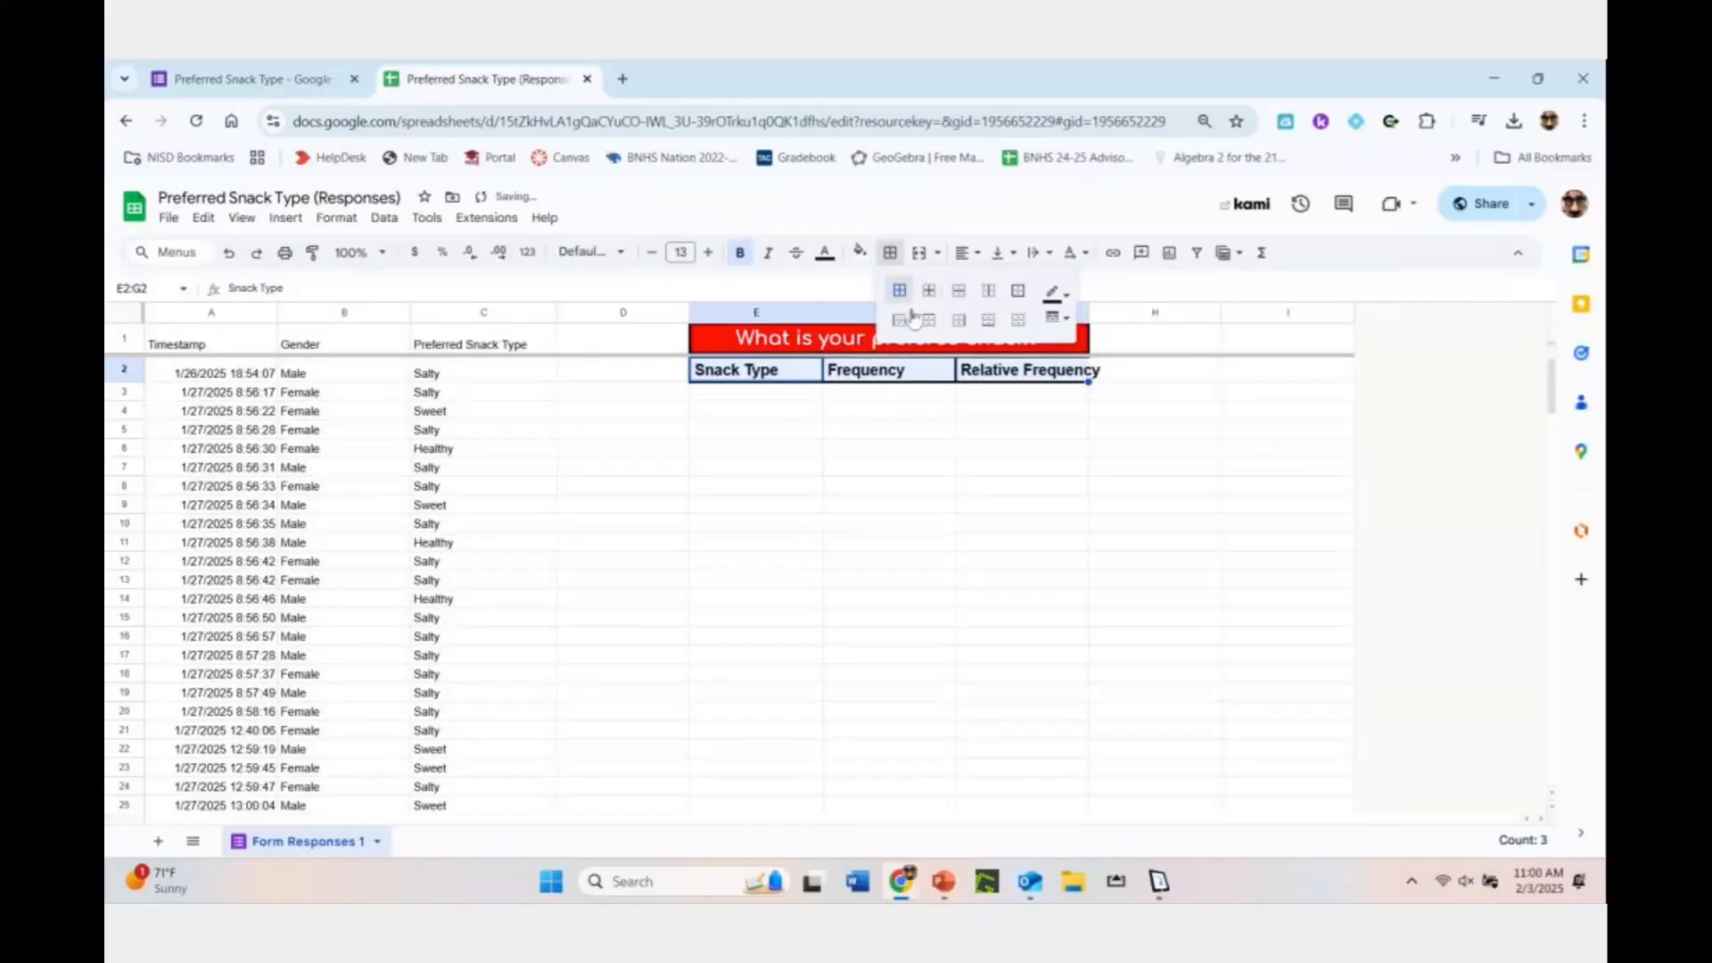
pyautogui.click(860, 252)
pyautogui.click(1006, 341)
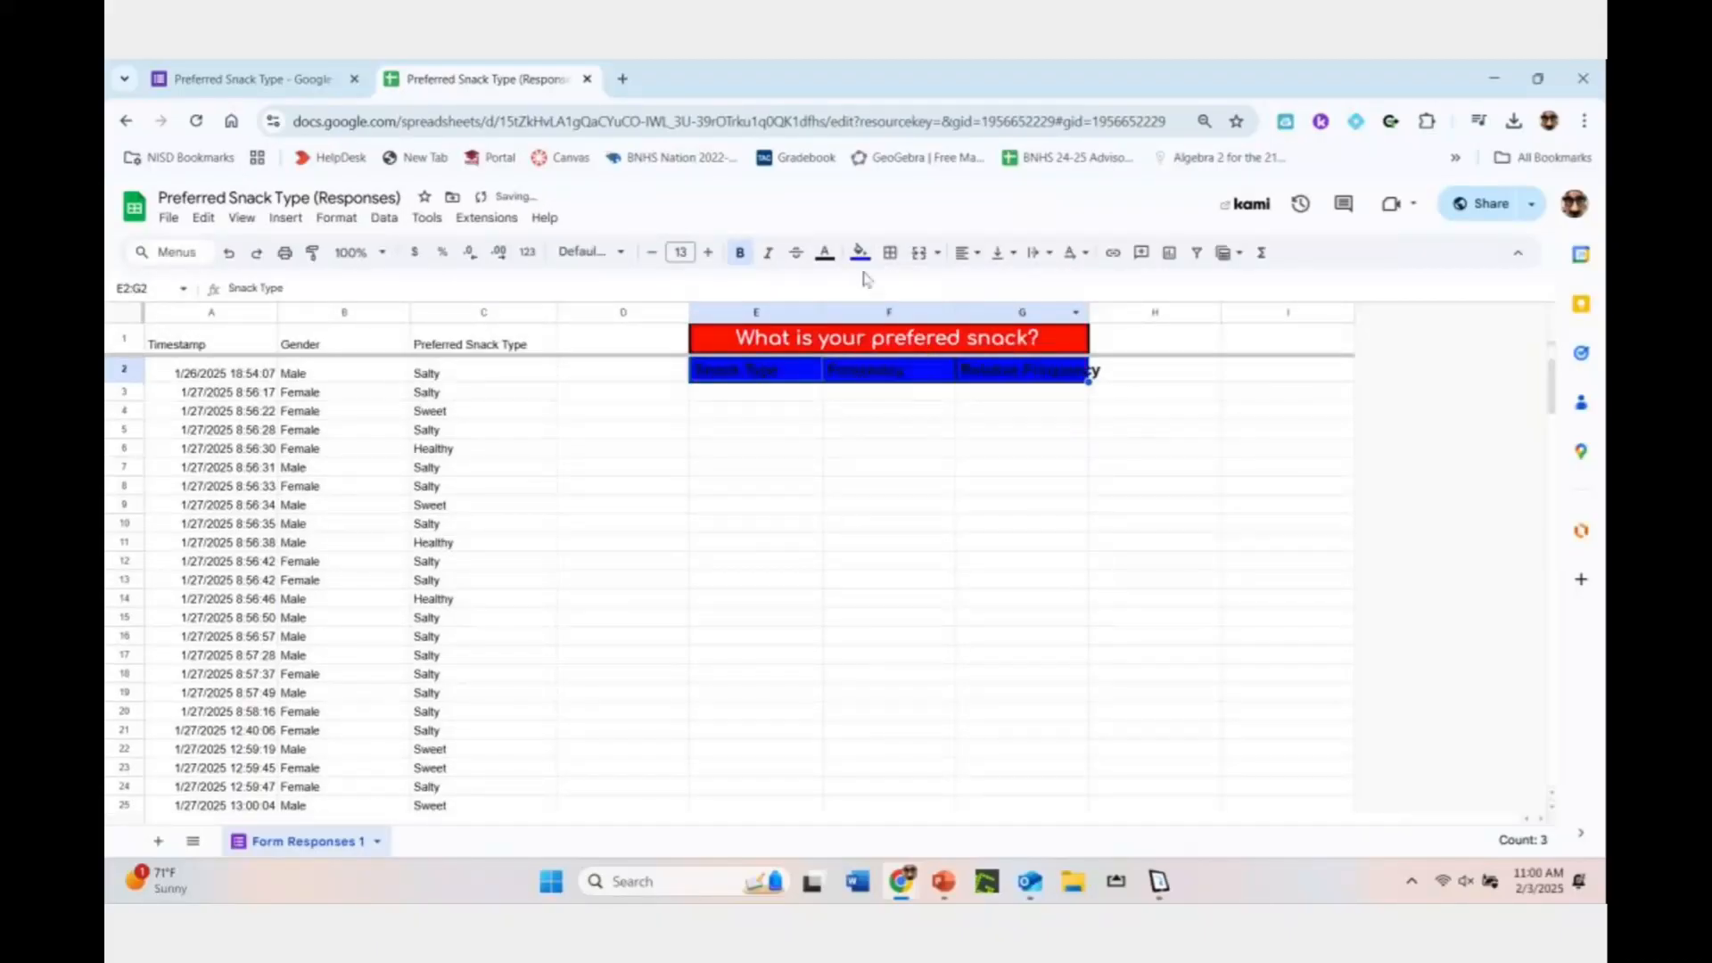
pyautogui.click(825, 253)
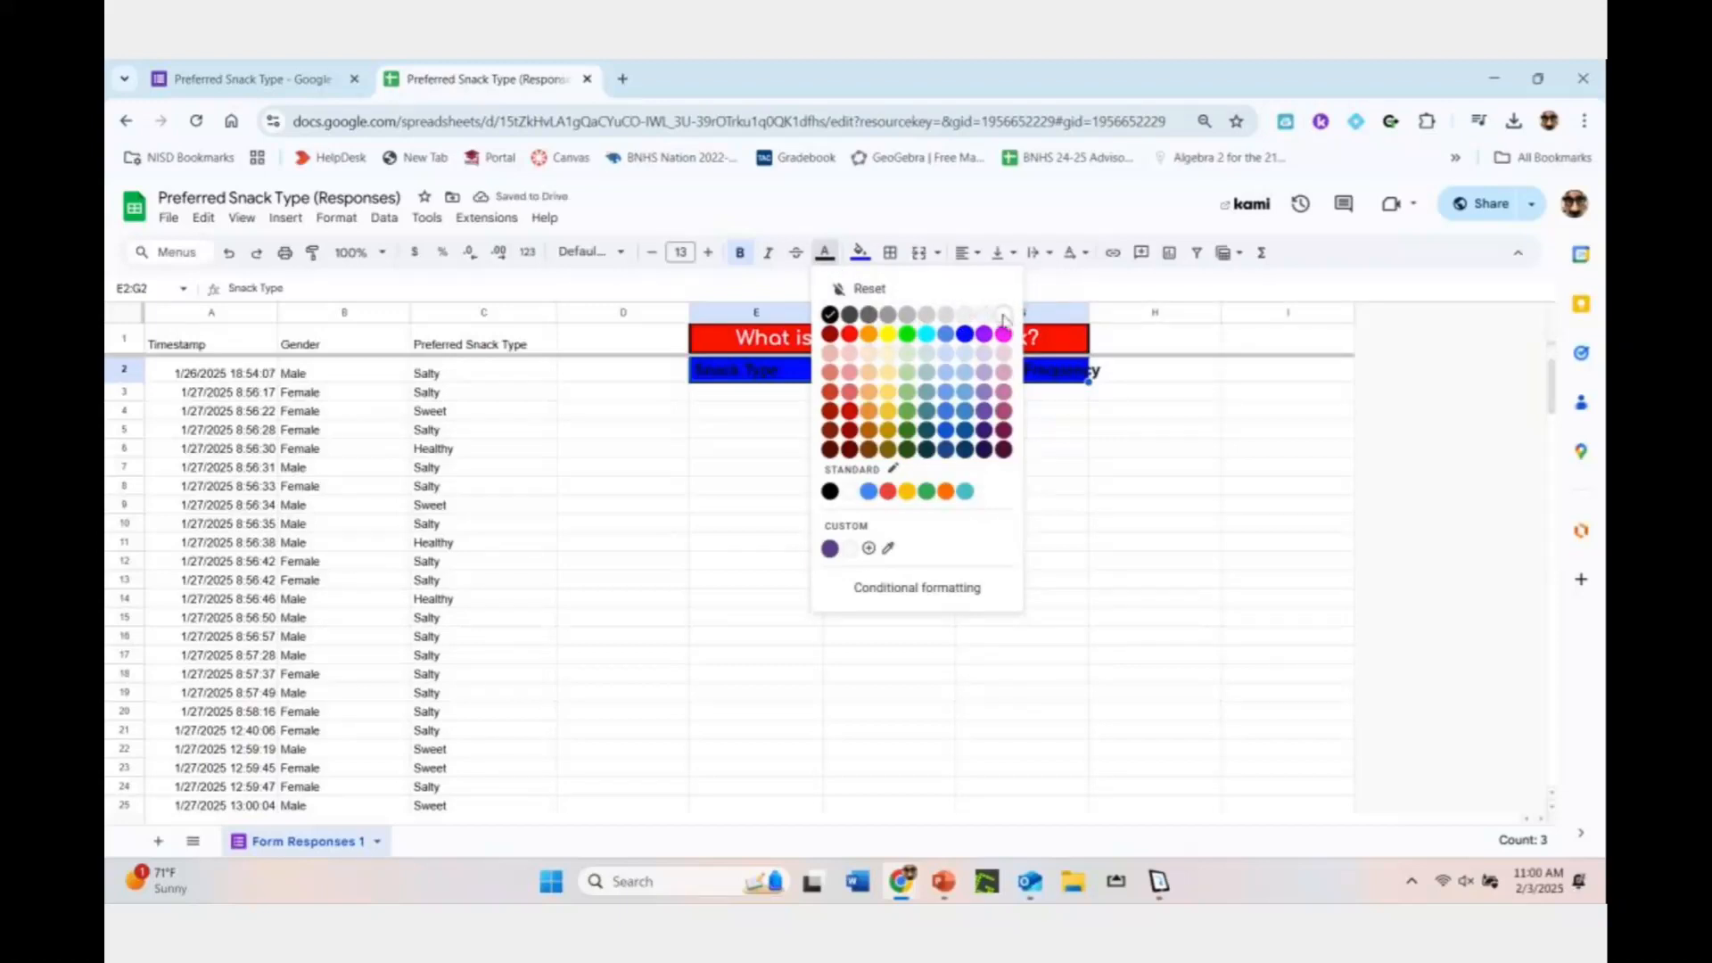
pyautogui.click(1000, 315)
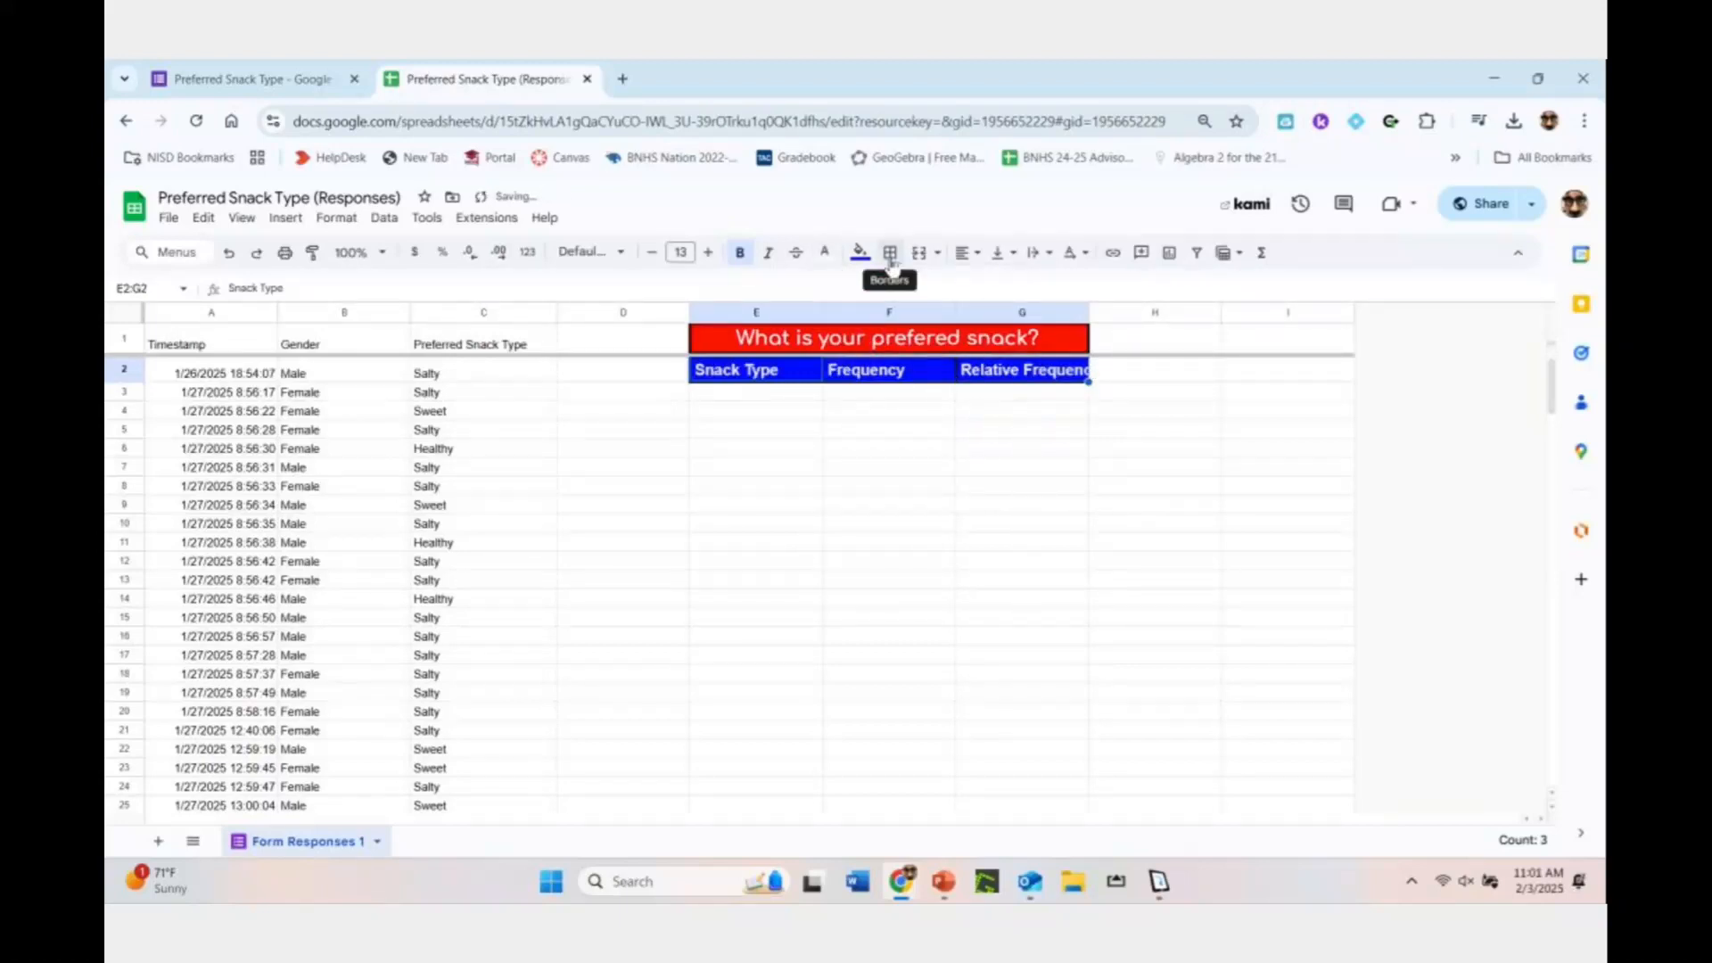
pyautogui.click(855, 489)
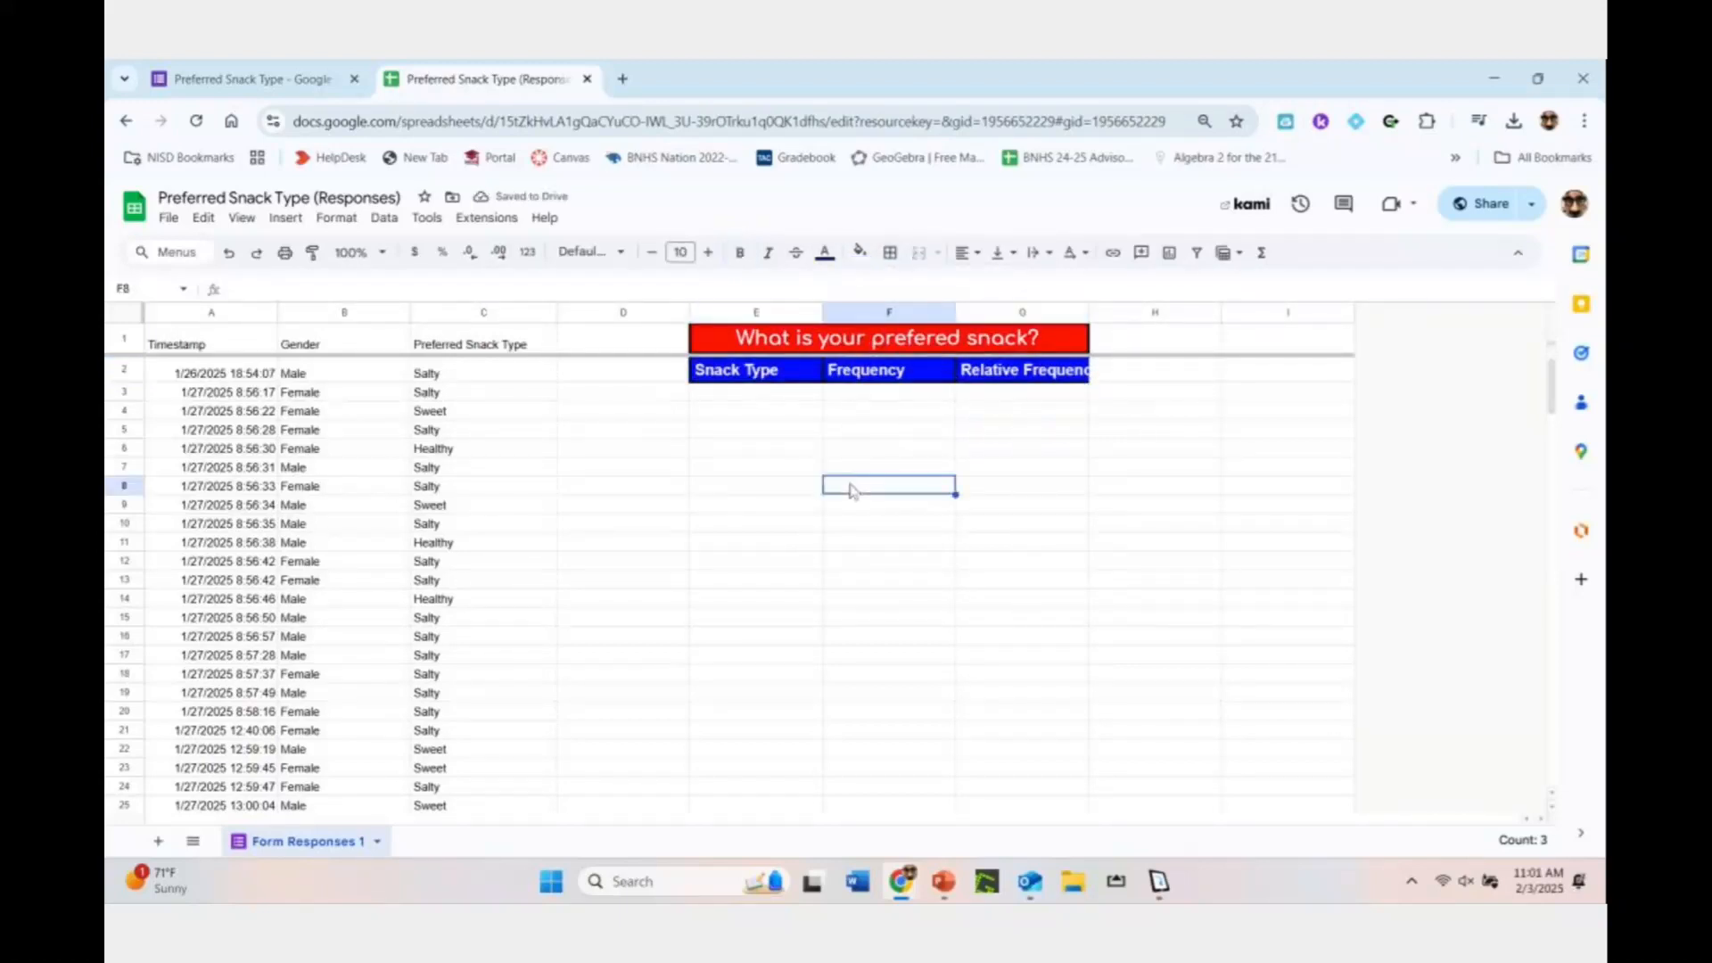
# Narrow columns E and F and slightly widen column G so each fits its header text
pyautogui.doubleClick(823, 312)
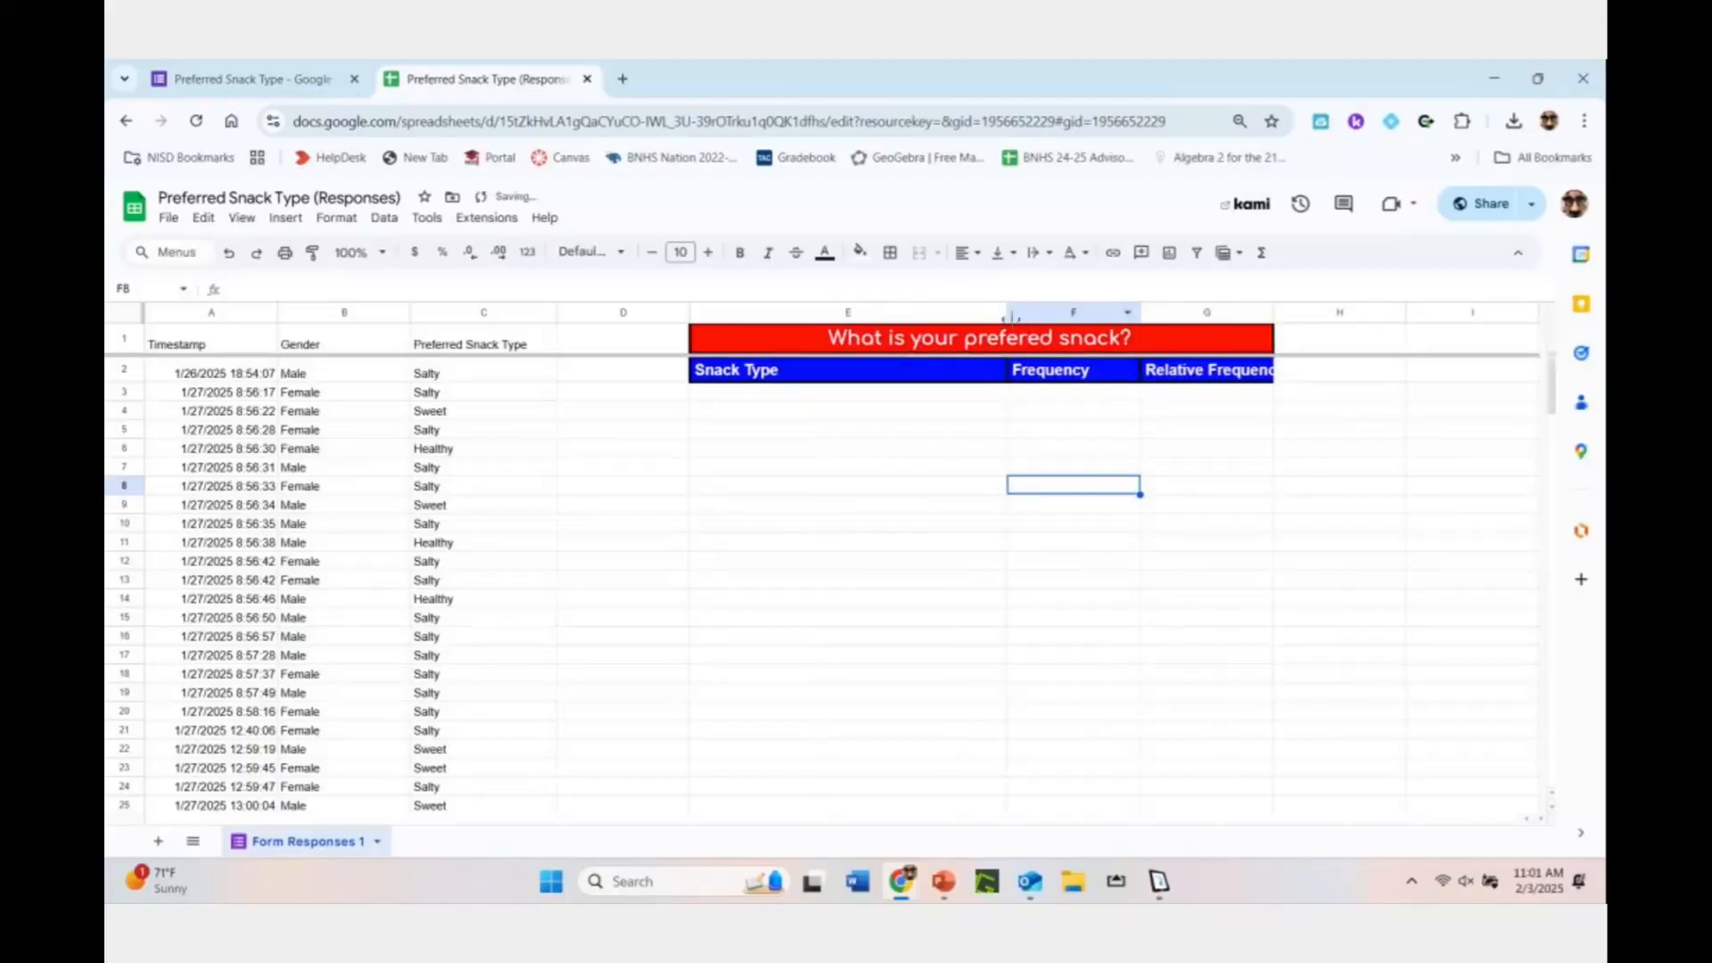
pyautogui.moveTo(1007, 312); pyautogui.dragTo(802, 313)
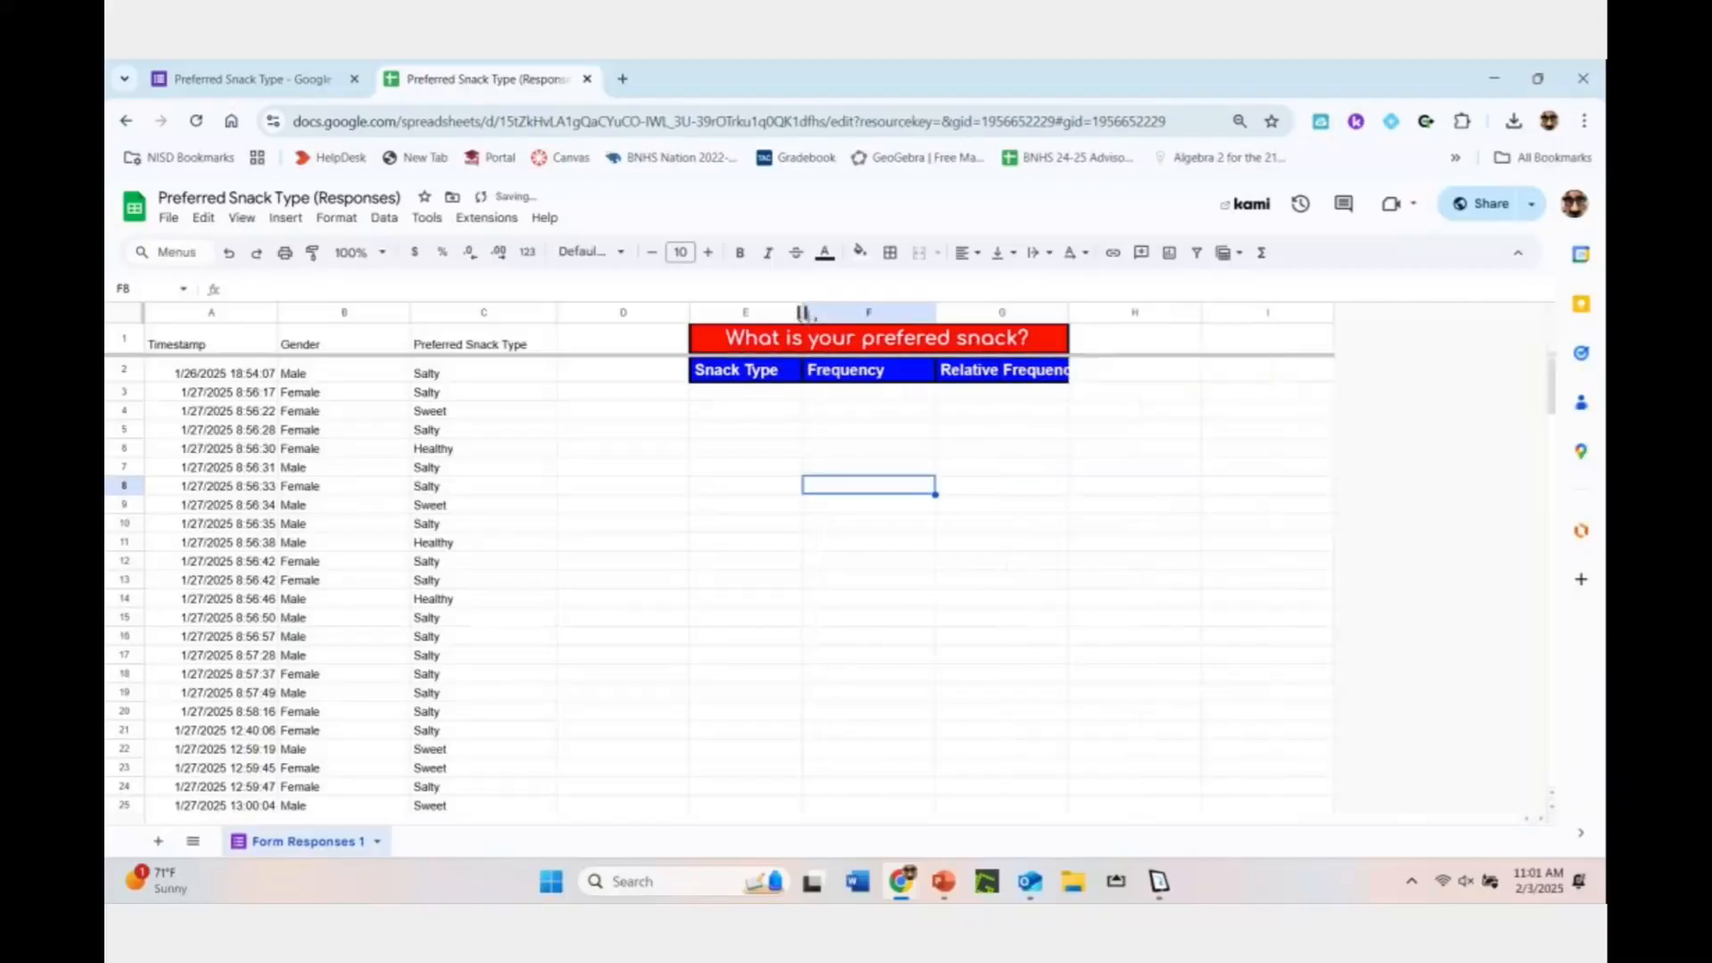
pyautogui.moveTo(934, 312); pyautogui.dragTo(893, 312)
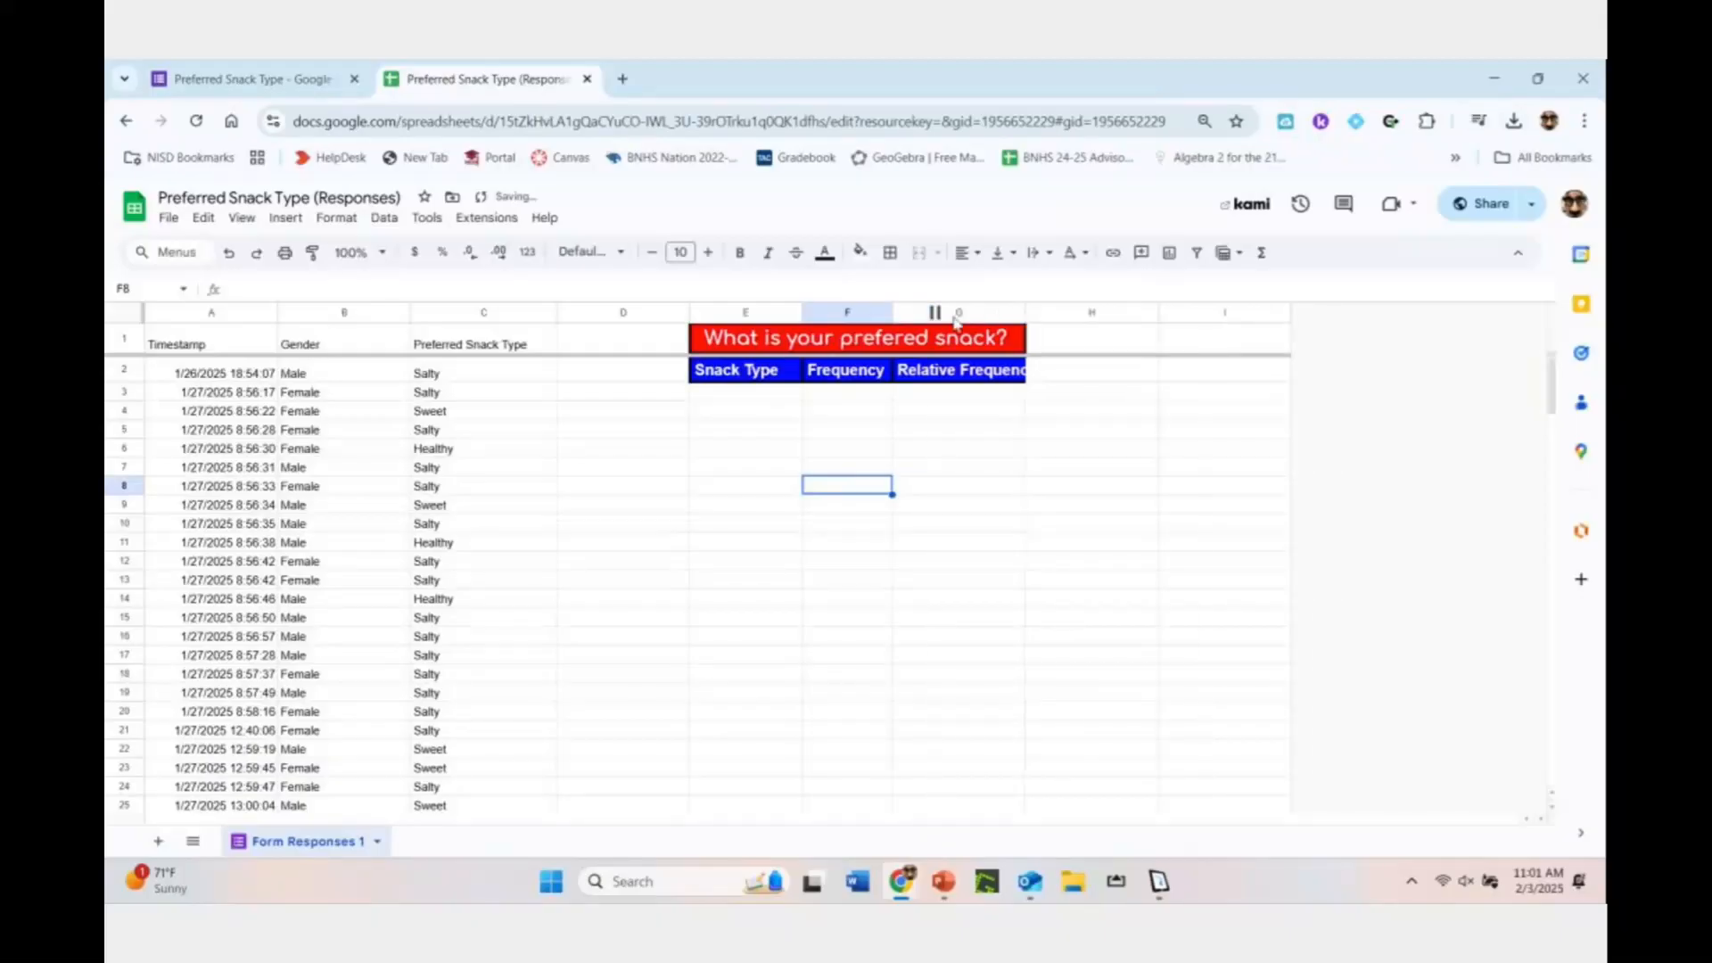
pyautogui.moveTo(1024, 312); pyautogui.dragTo(1046, 313)
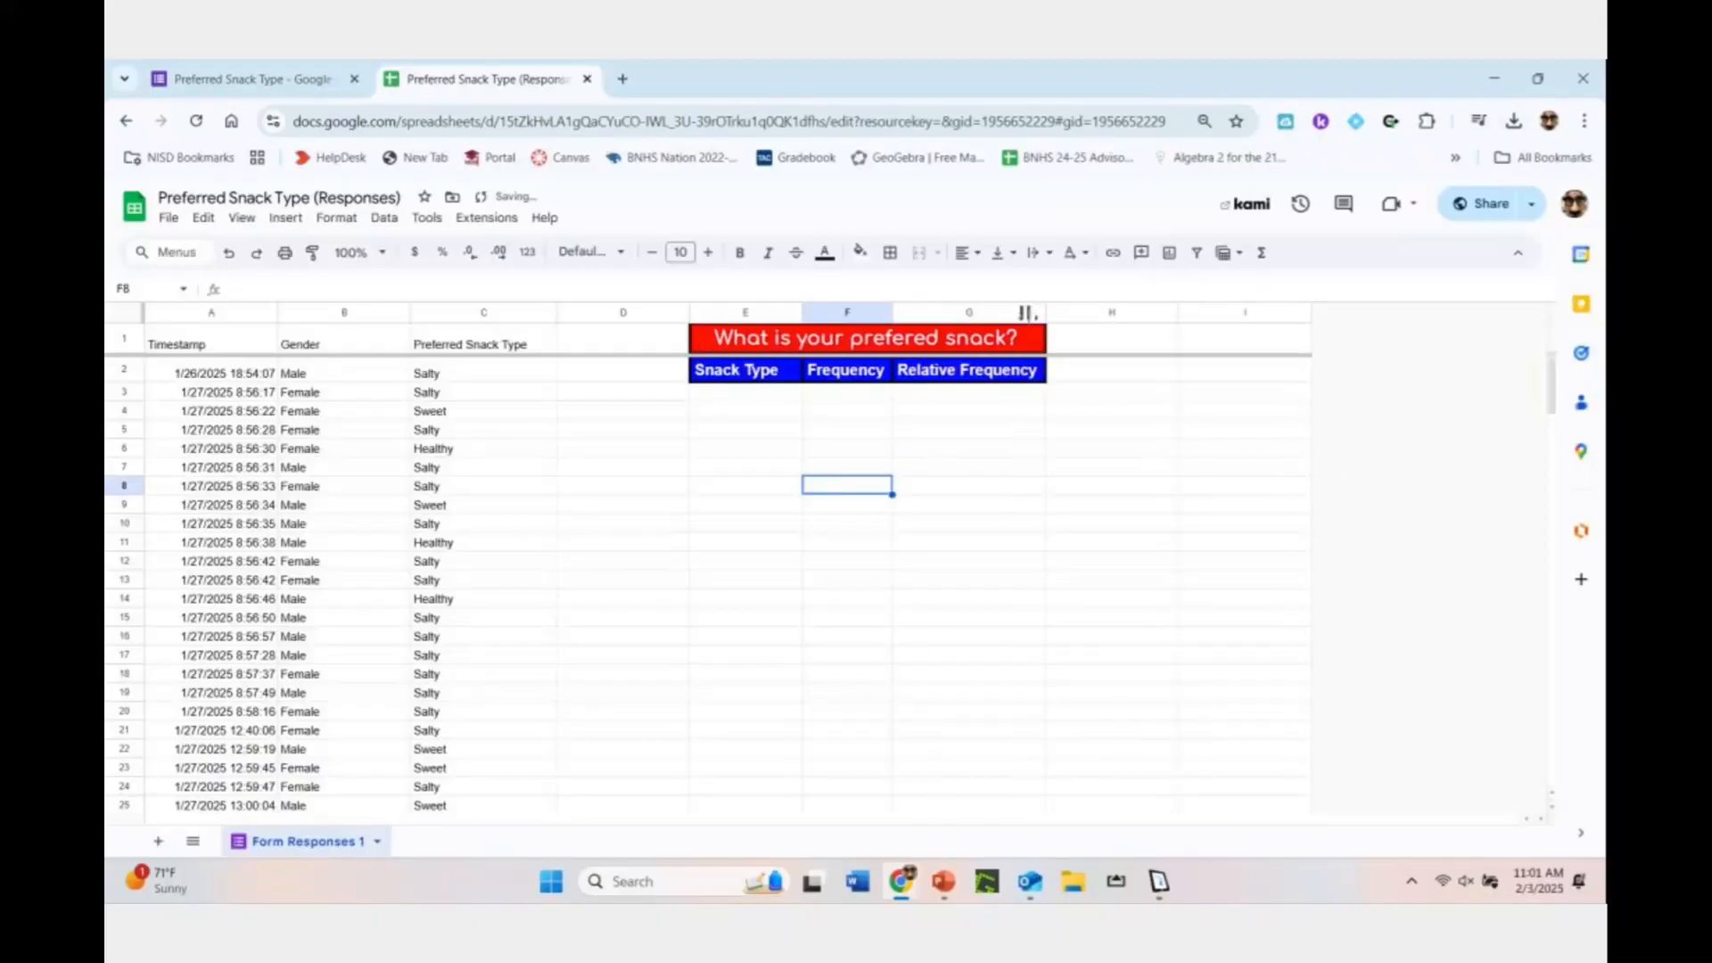
pyautogui.click(739, 405)
pyautogui.click(743, 374)
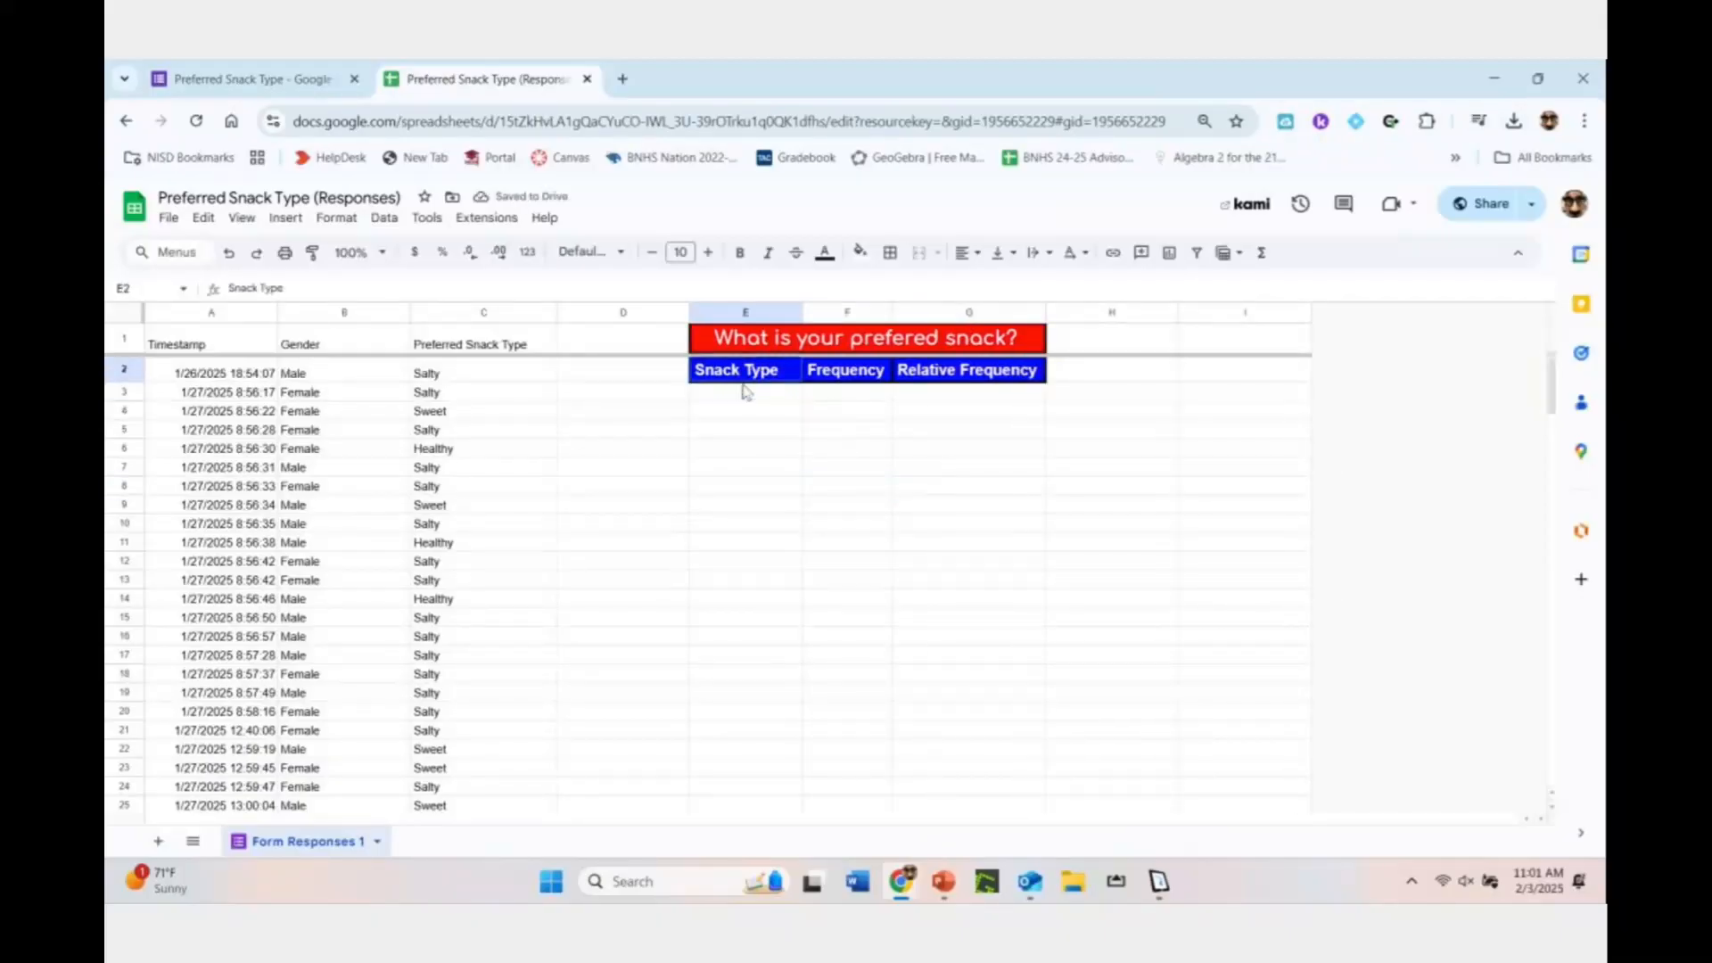
pyautogui.click(738, 394)
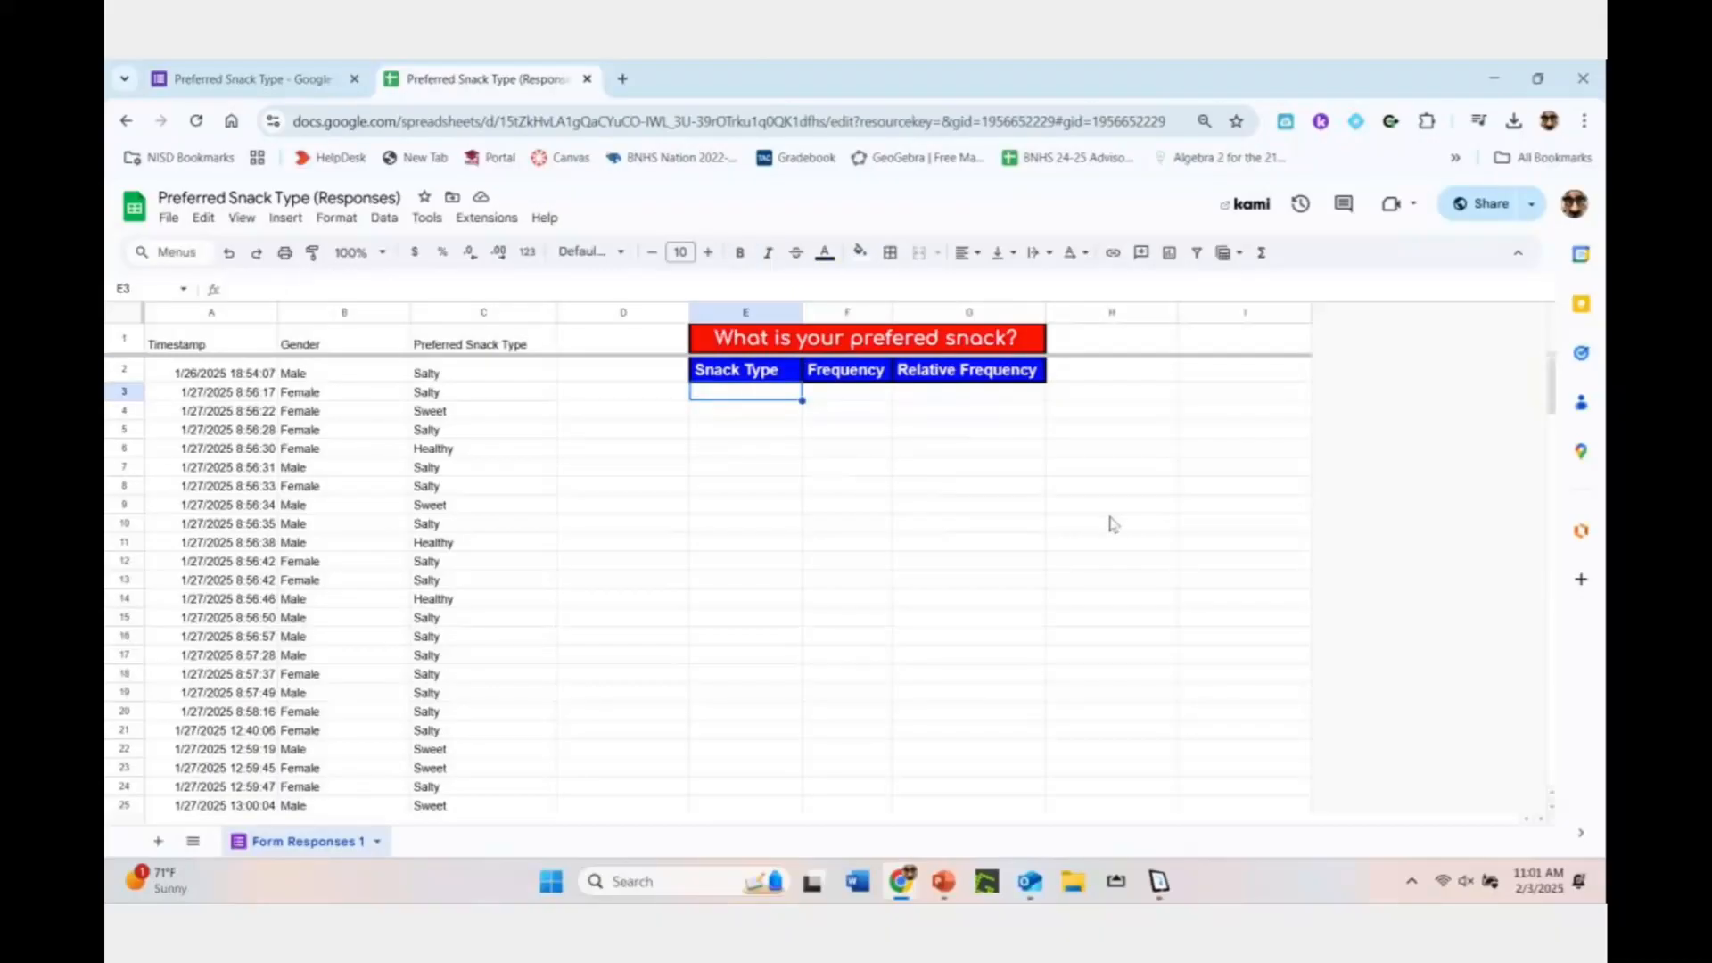
pyautogui.press('super+shift+q')
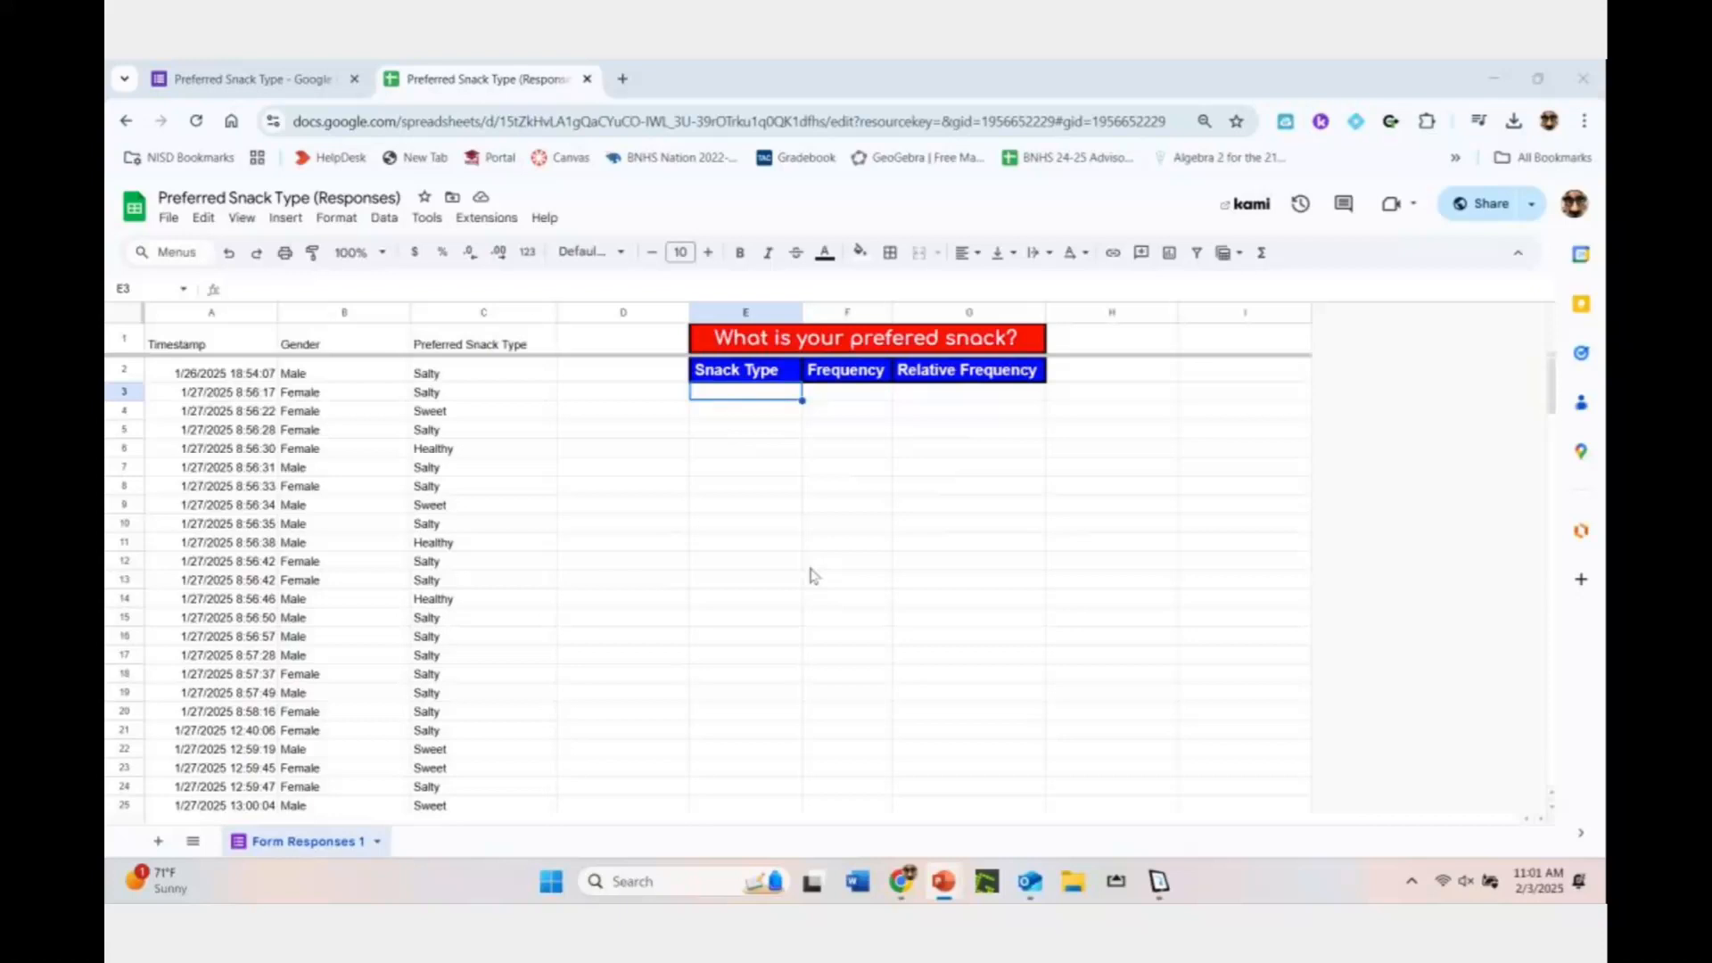
# List the snack types "Salty", "Sweet" and "Healthy" in cells E3 to E5
pyautogui.click(725, 396)
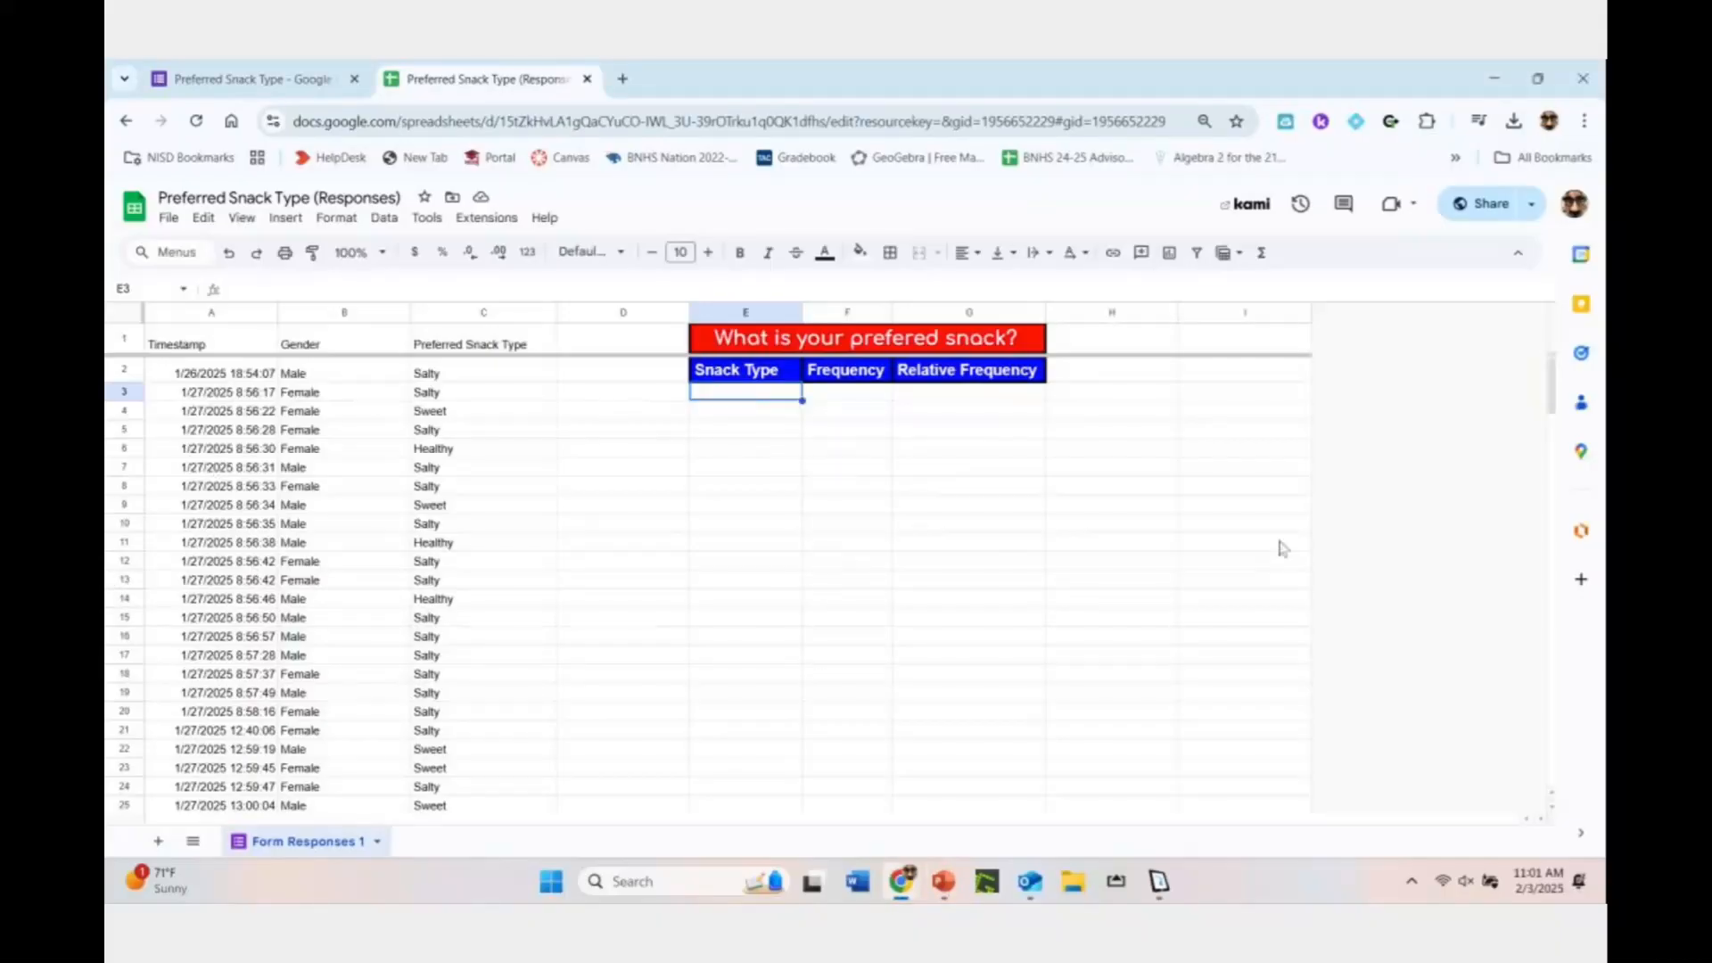
pyautogui.write('Sa')
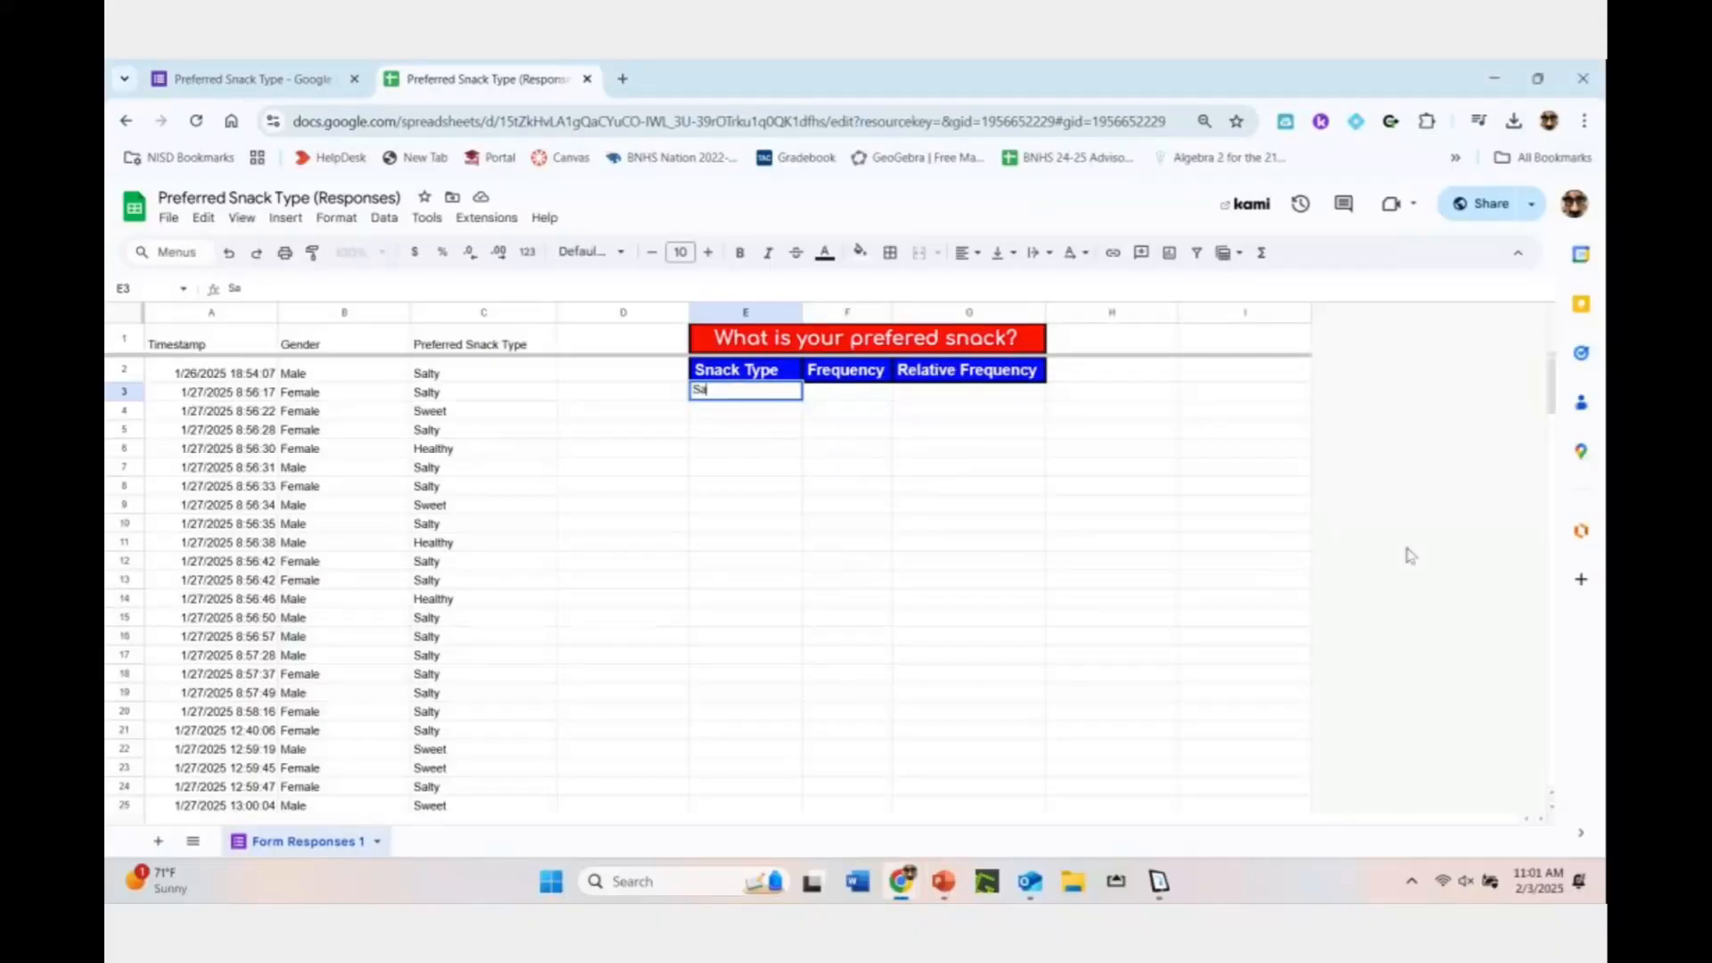
pyautogui.write('lty')
pyautogui.press('Return')
pyautogui.write('Sweet')
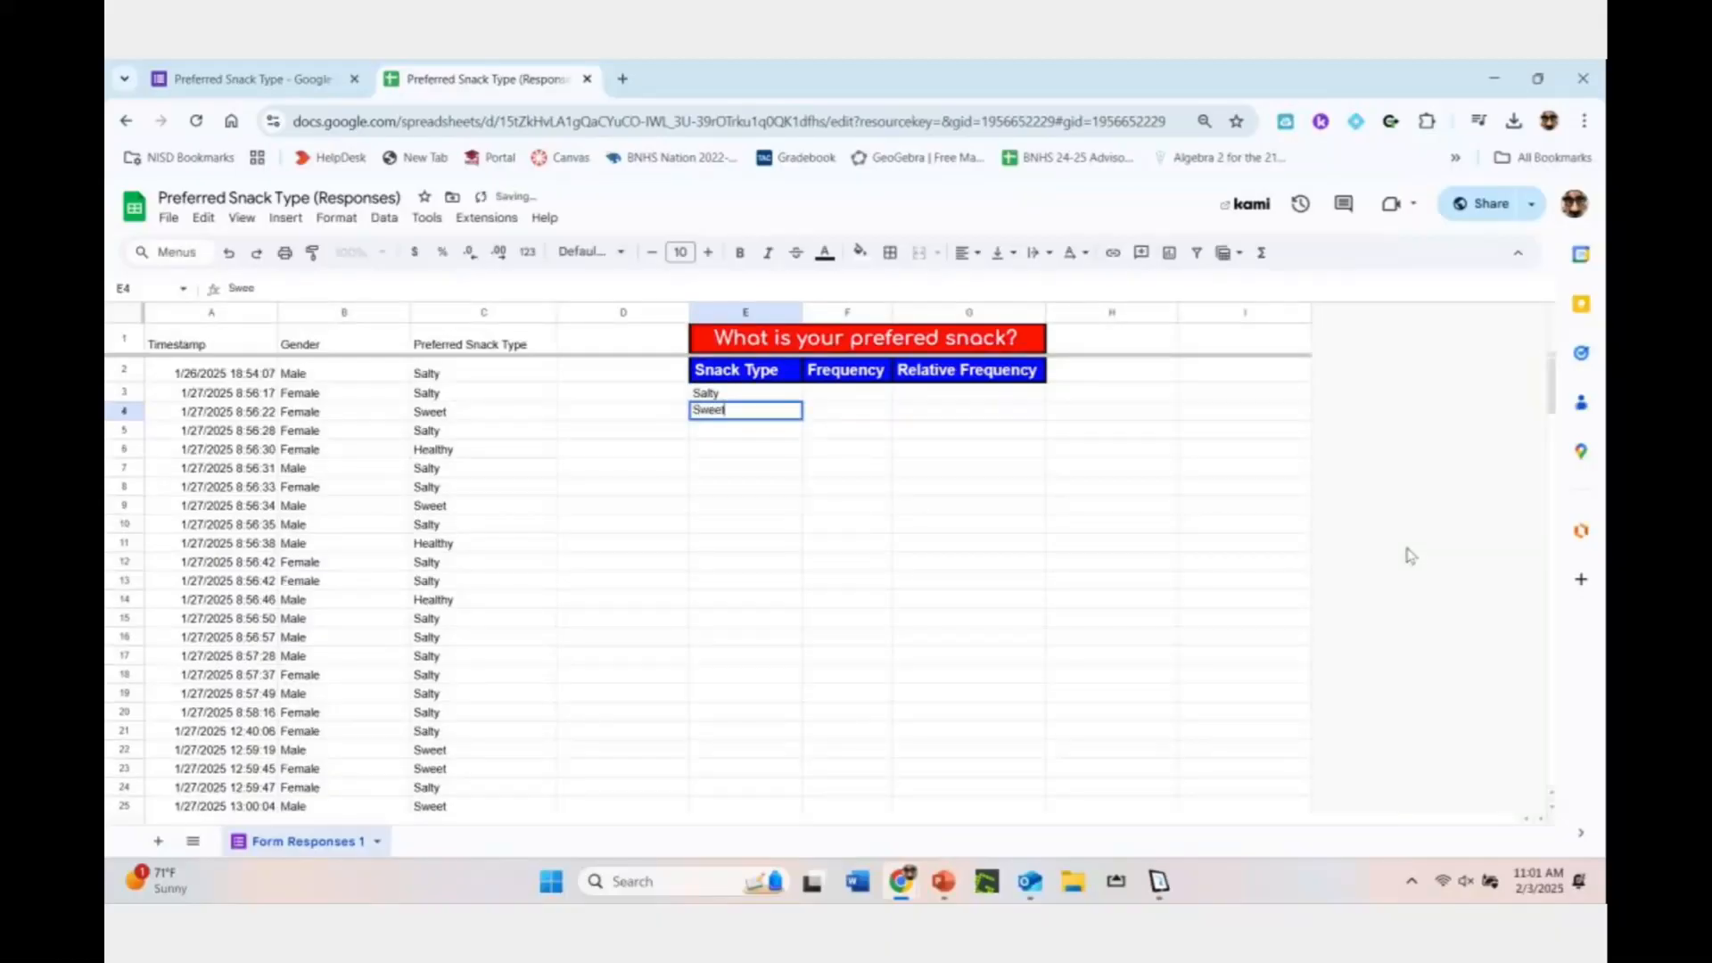
pyautogui.press('Return')
pyautogui.write('Healthy')
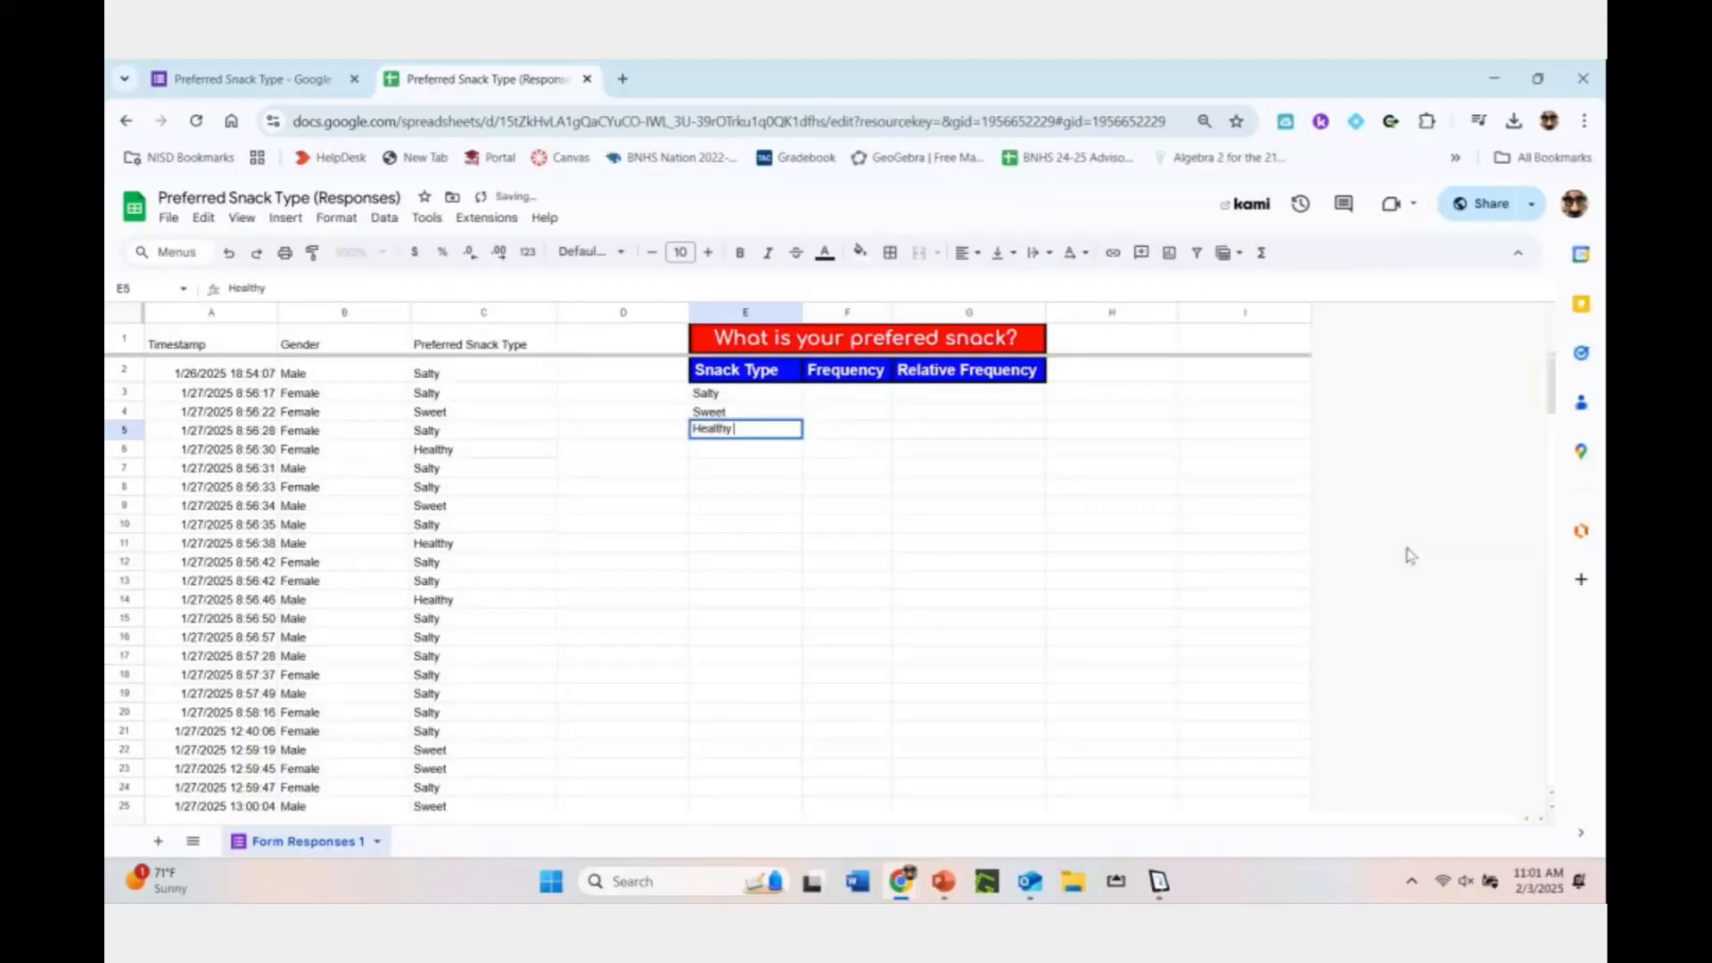
pyautogui.press('Return')
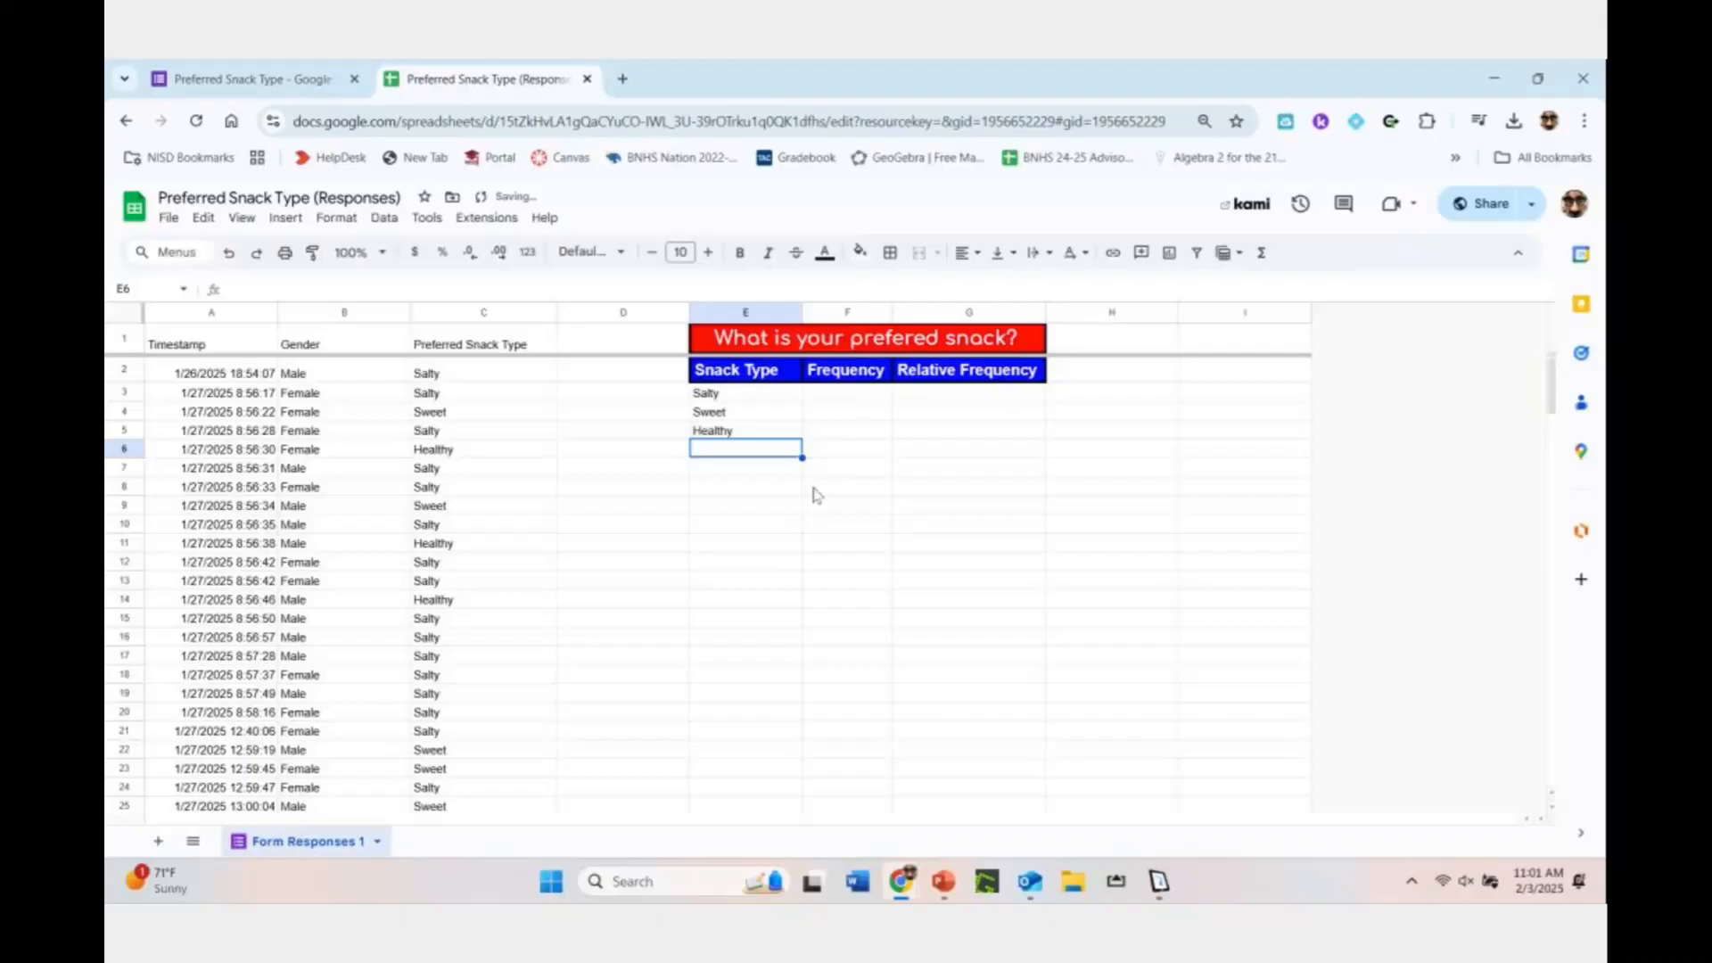
# Add the row label "Total" in cell E6 below the snack types
pyautogui.click(754, 395)
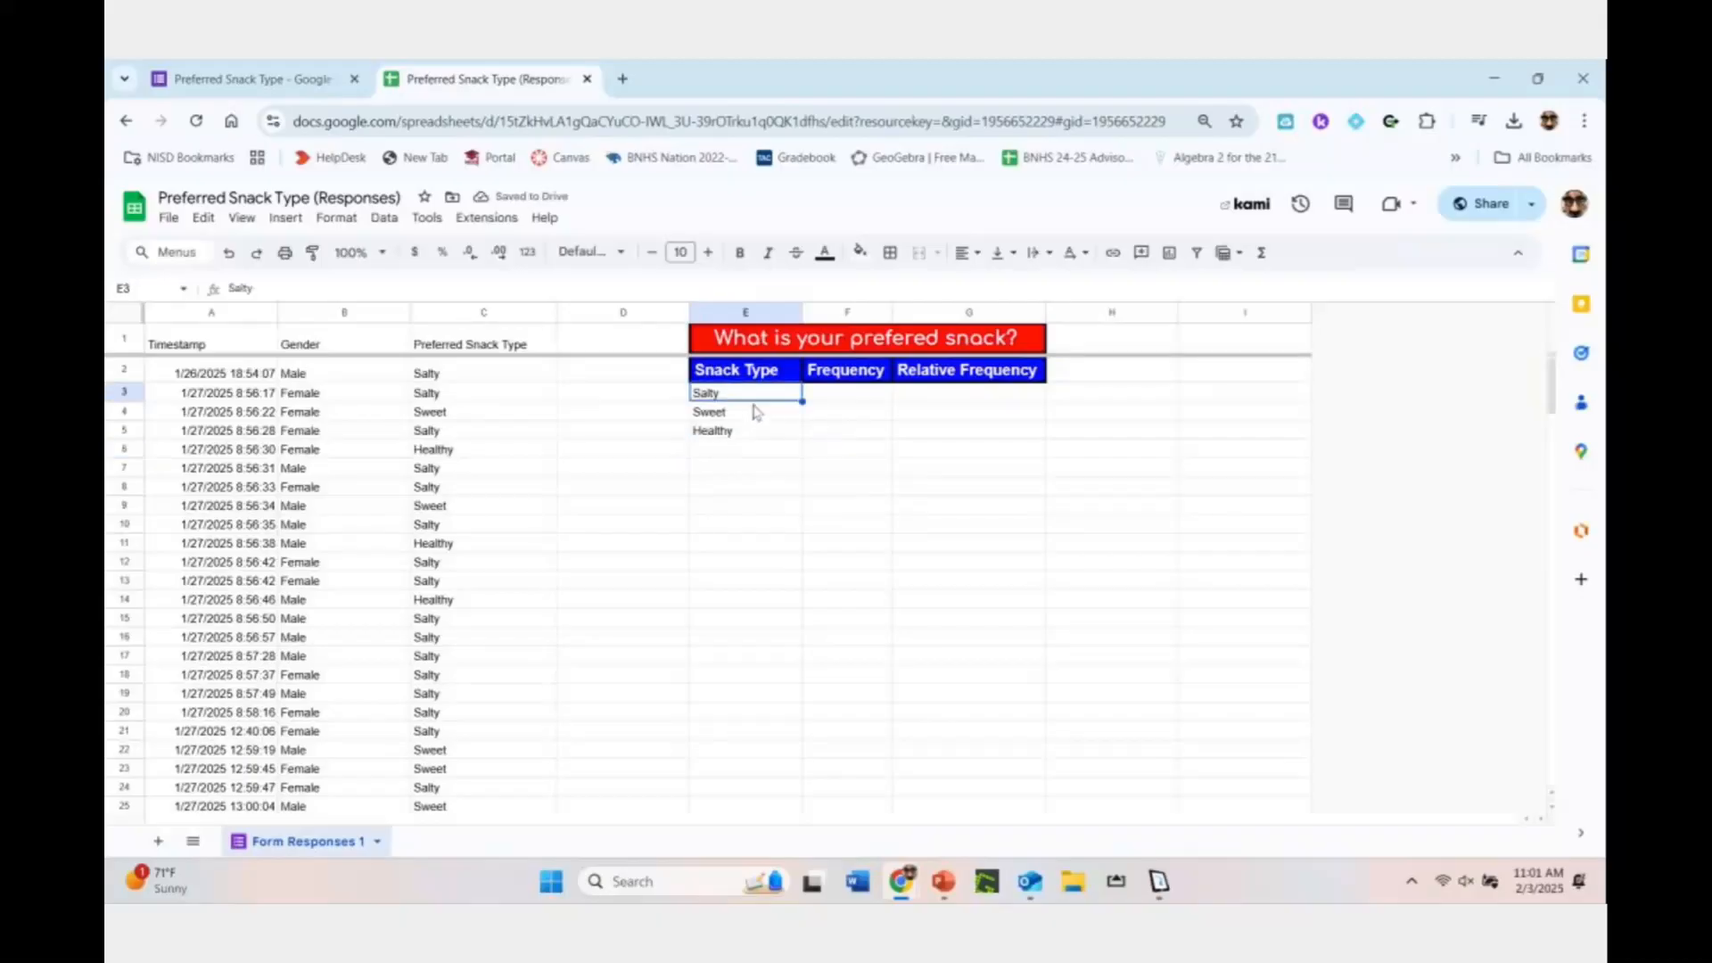
pyautogui.click(754, 430)
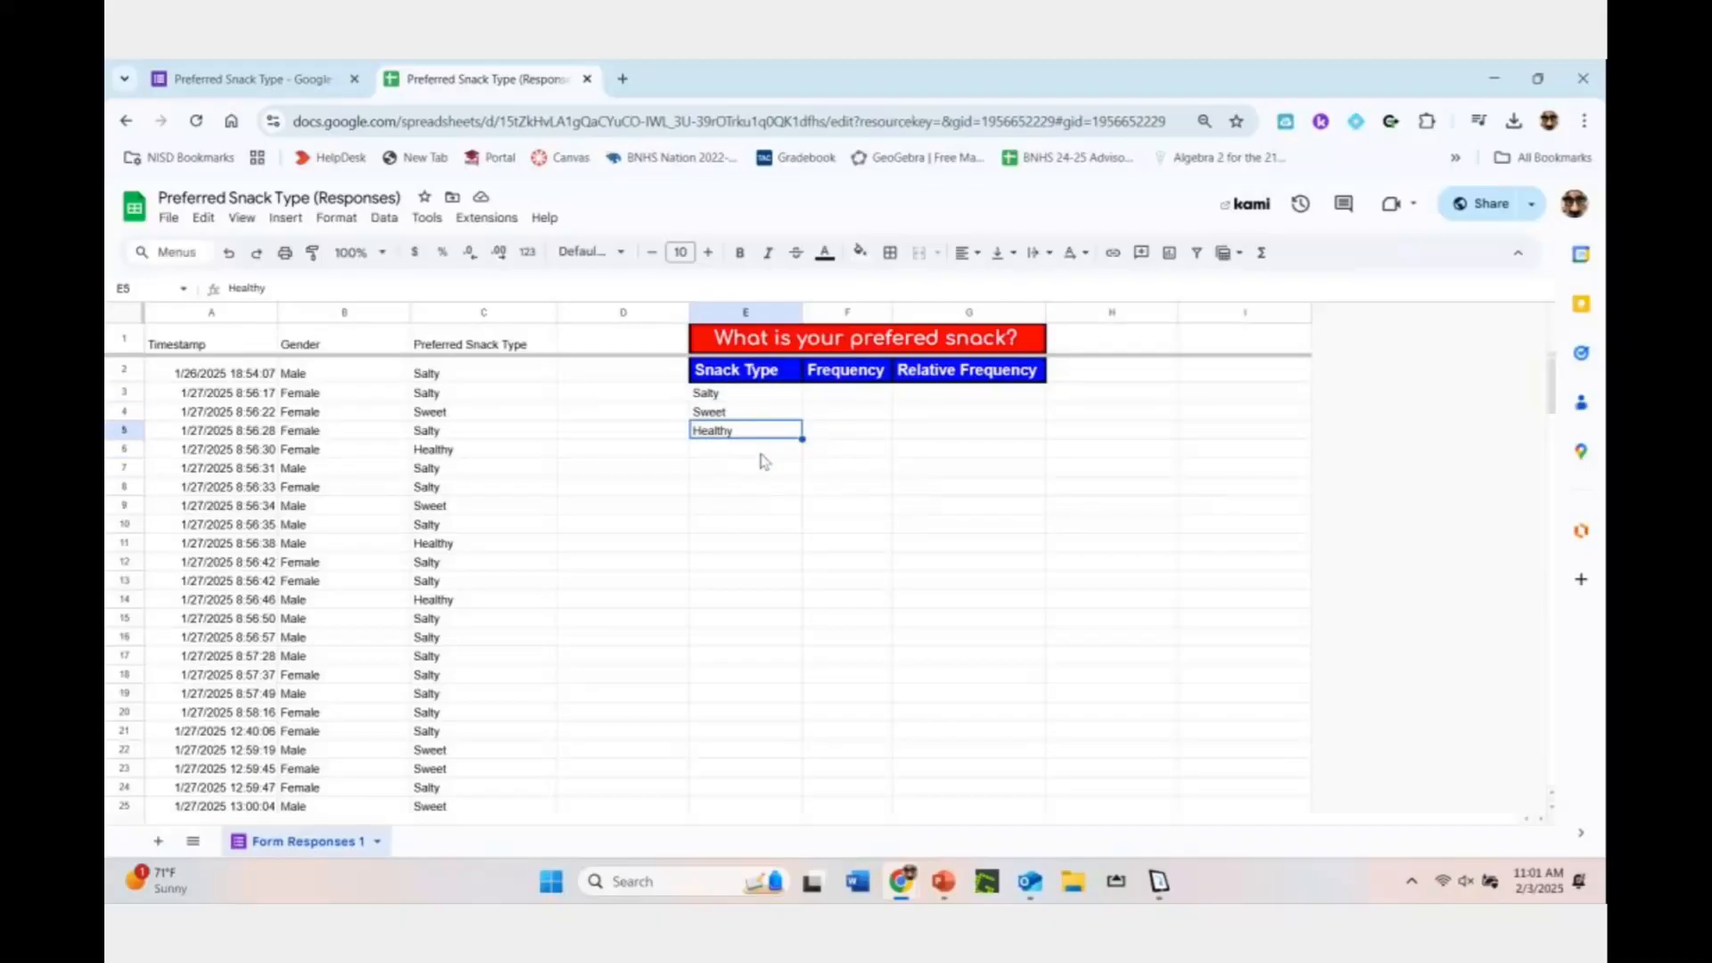
pyautogui.click(761, 453)
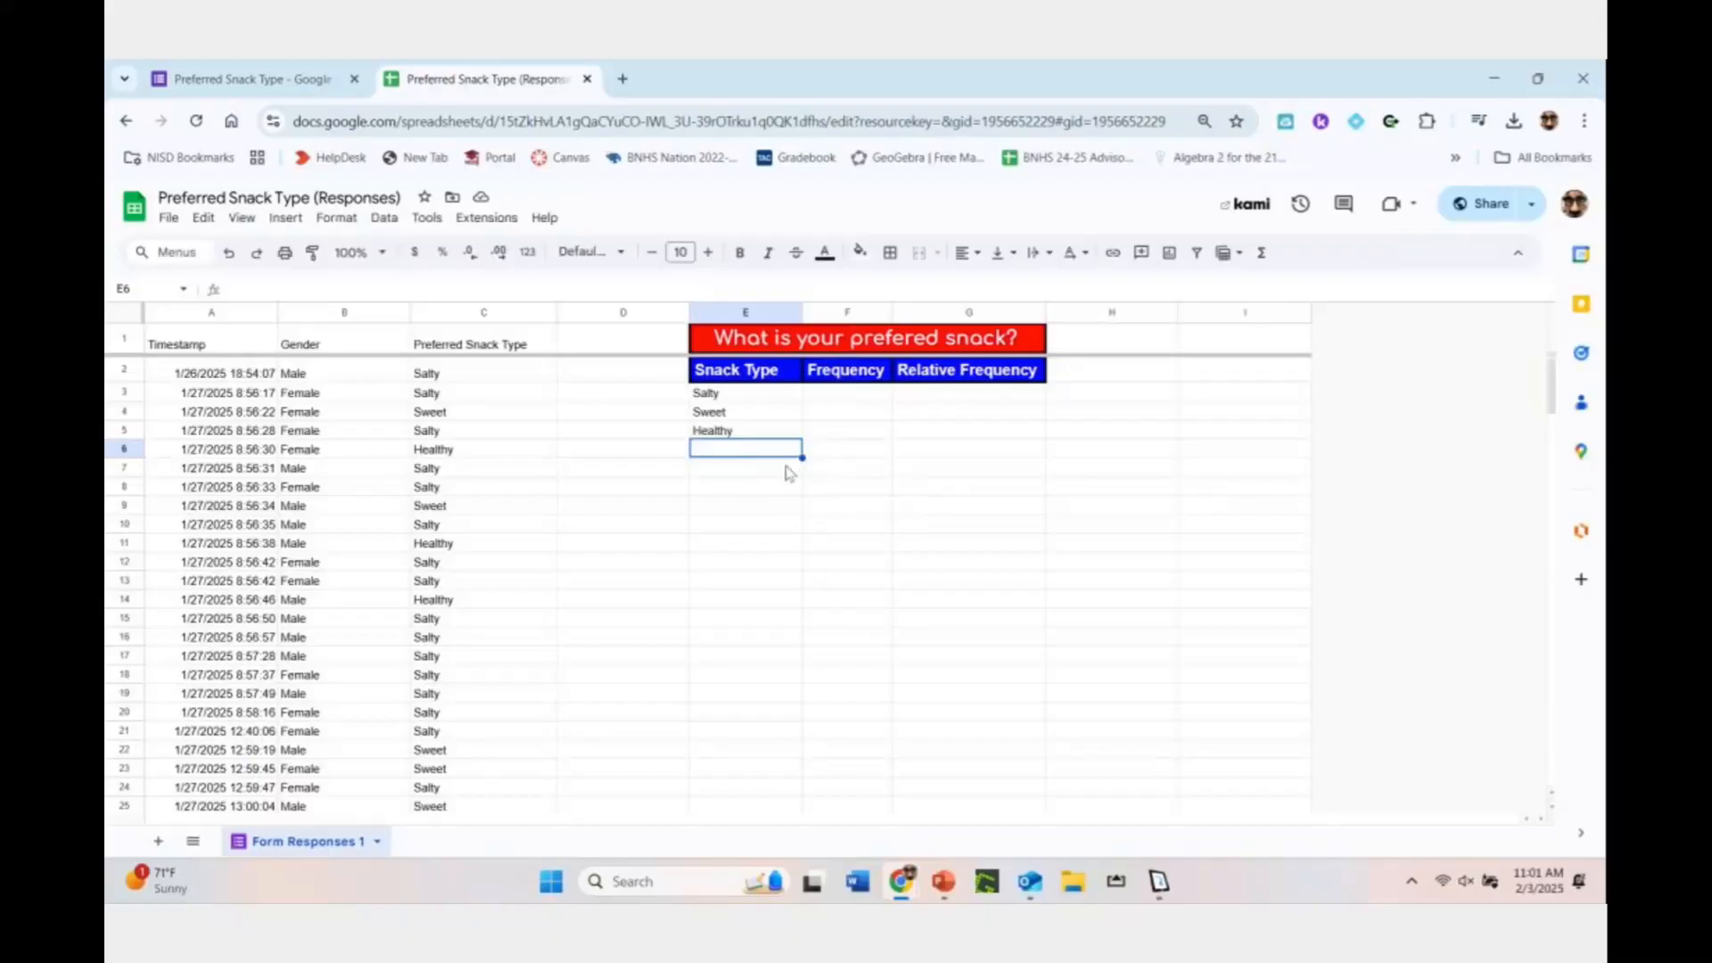
pyautogui.doubleClick(743, 451)
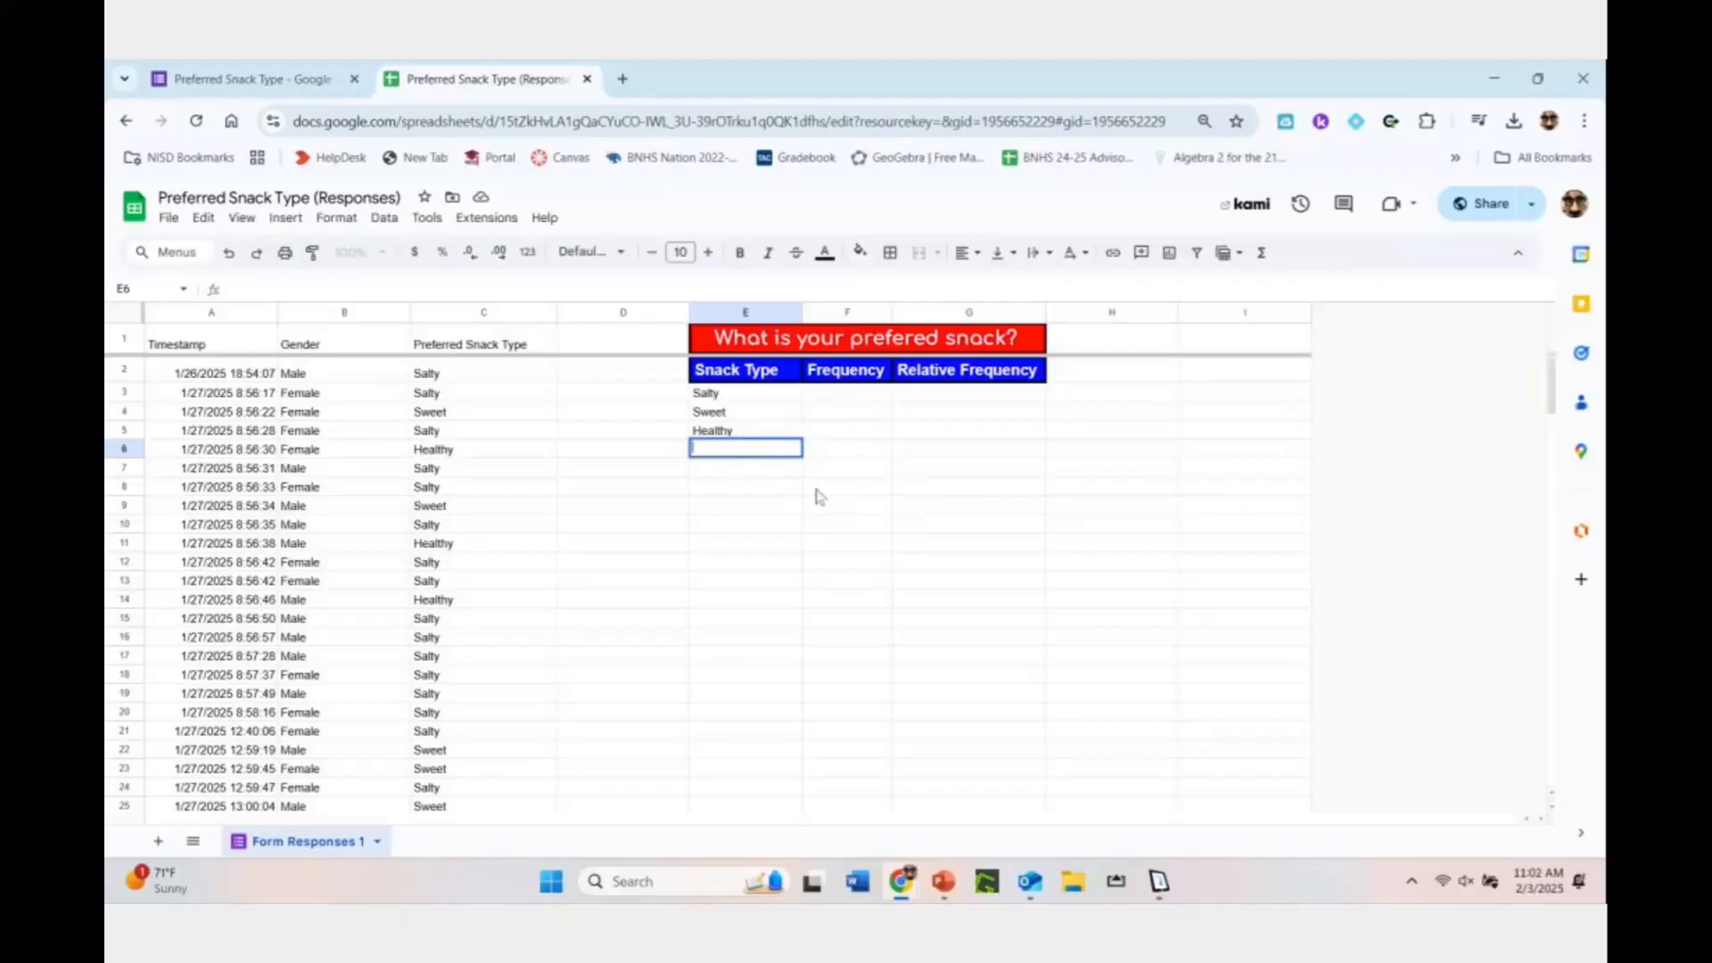
pyautogui.click(763, 454)
pyautogui.write('Total')
pyautogui.press('Return')
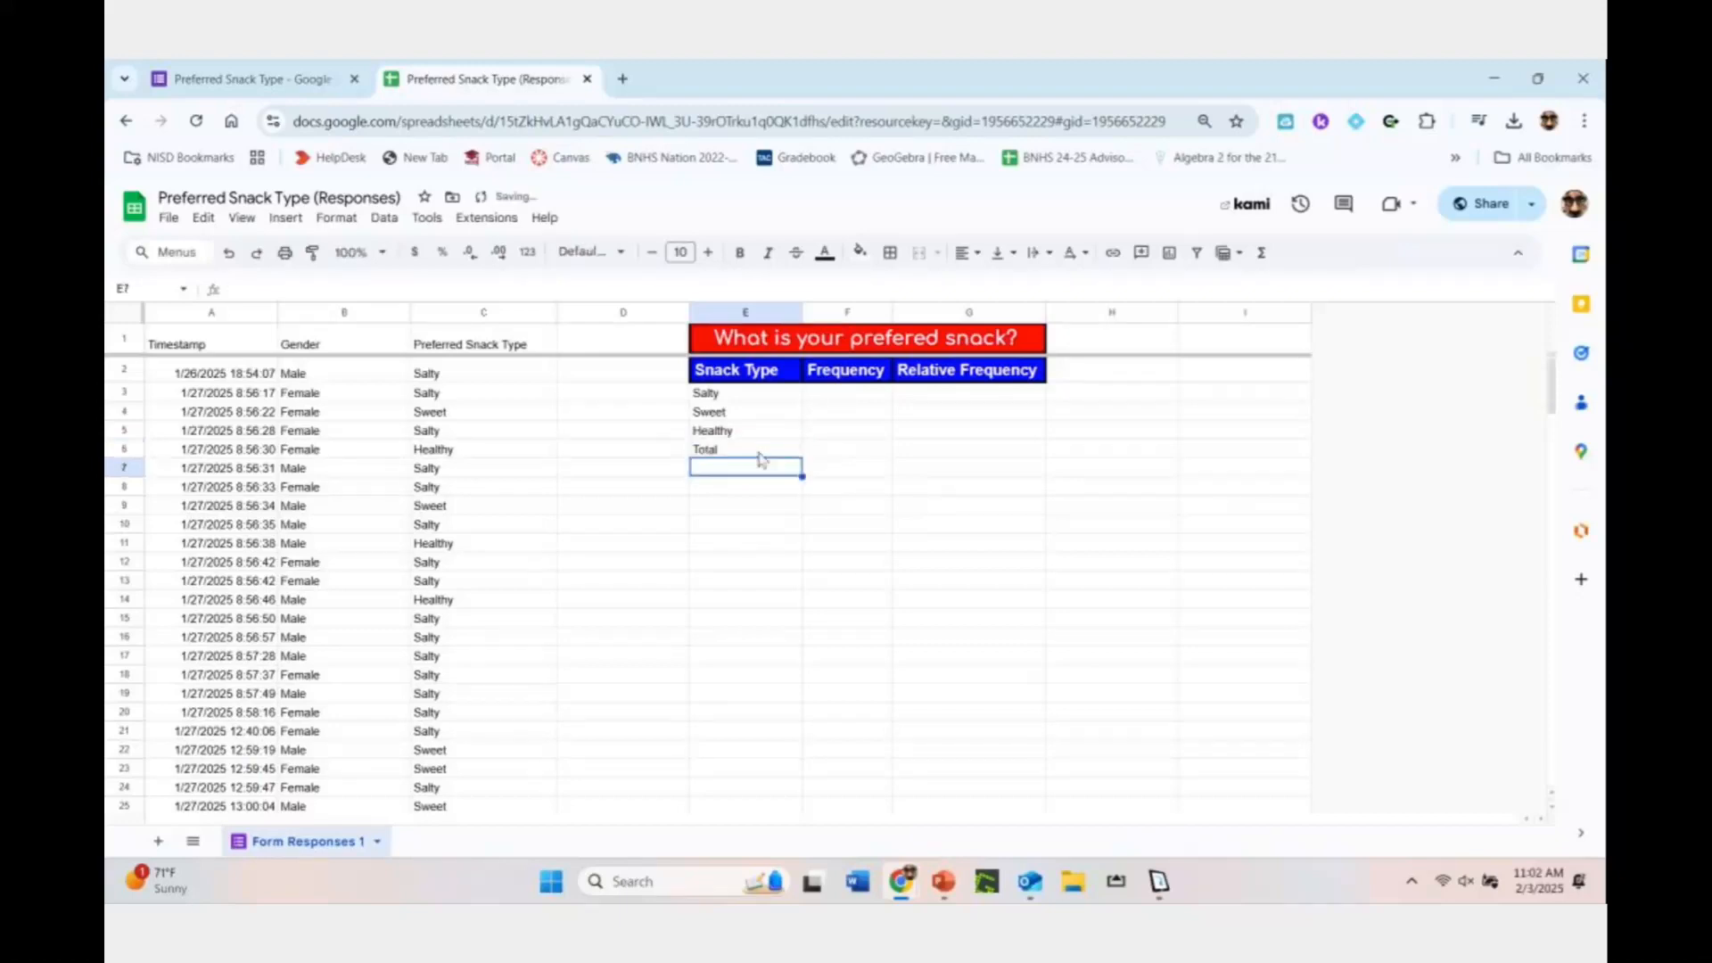
pyautogui.click(852, 397)
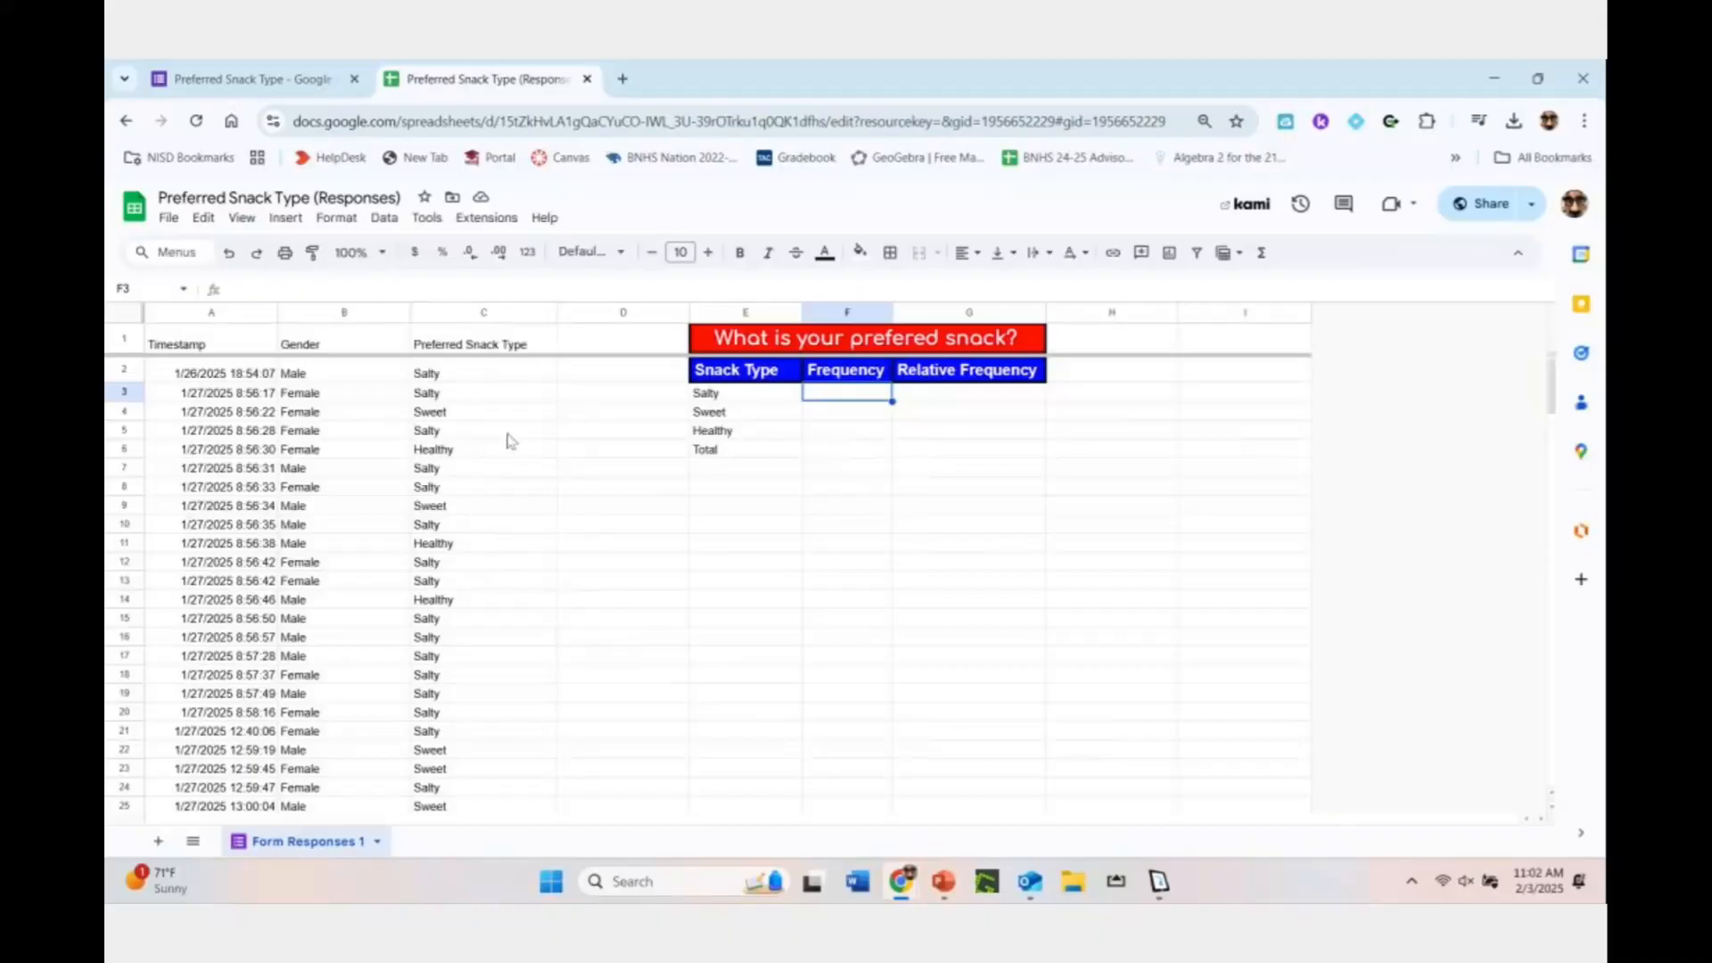
pyautogui.click(522, 391)
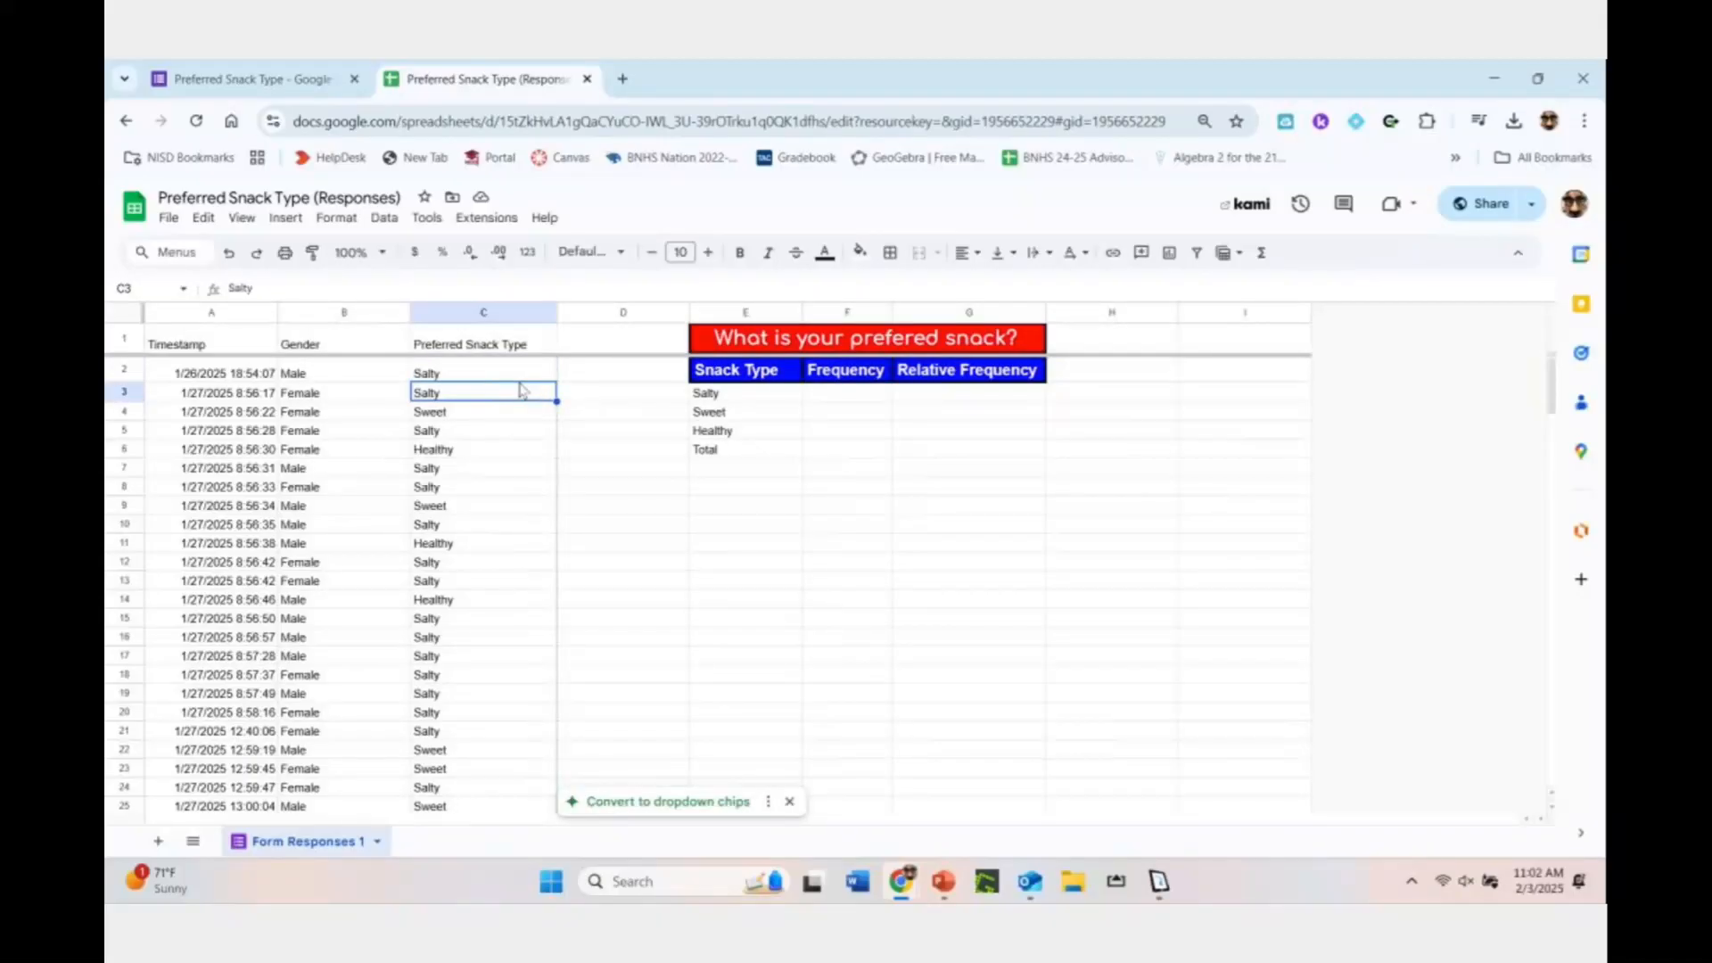
# Go down through the preferred snack type responses in column C
pyautogui.press('Down')
pyautogui.press('Down')
pyautogui.press('Down')
pyautogui.press('Down')
pyautogui.press('Down')
pyautogui.press('Down')
pyautogui.press('Down')
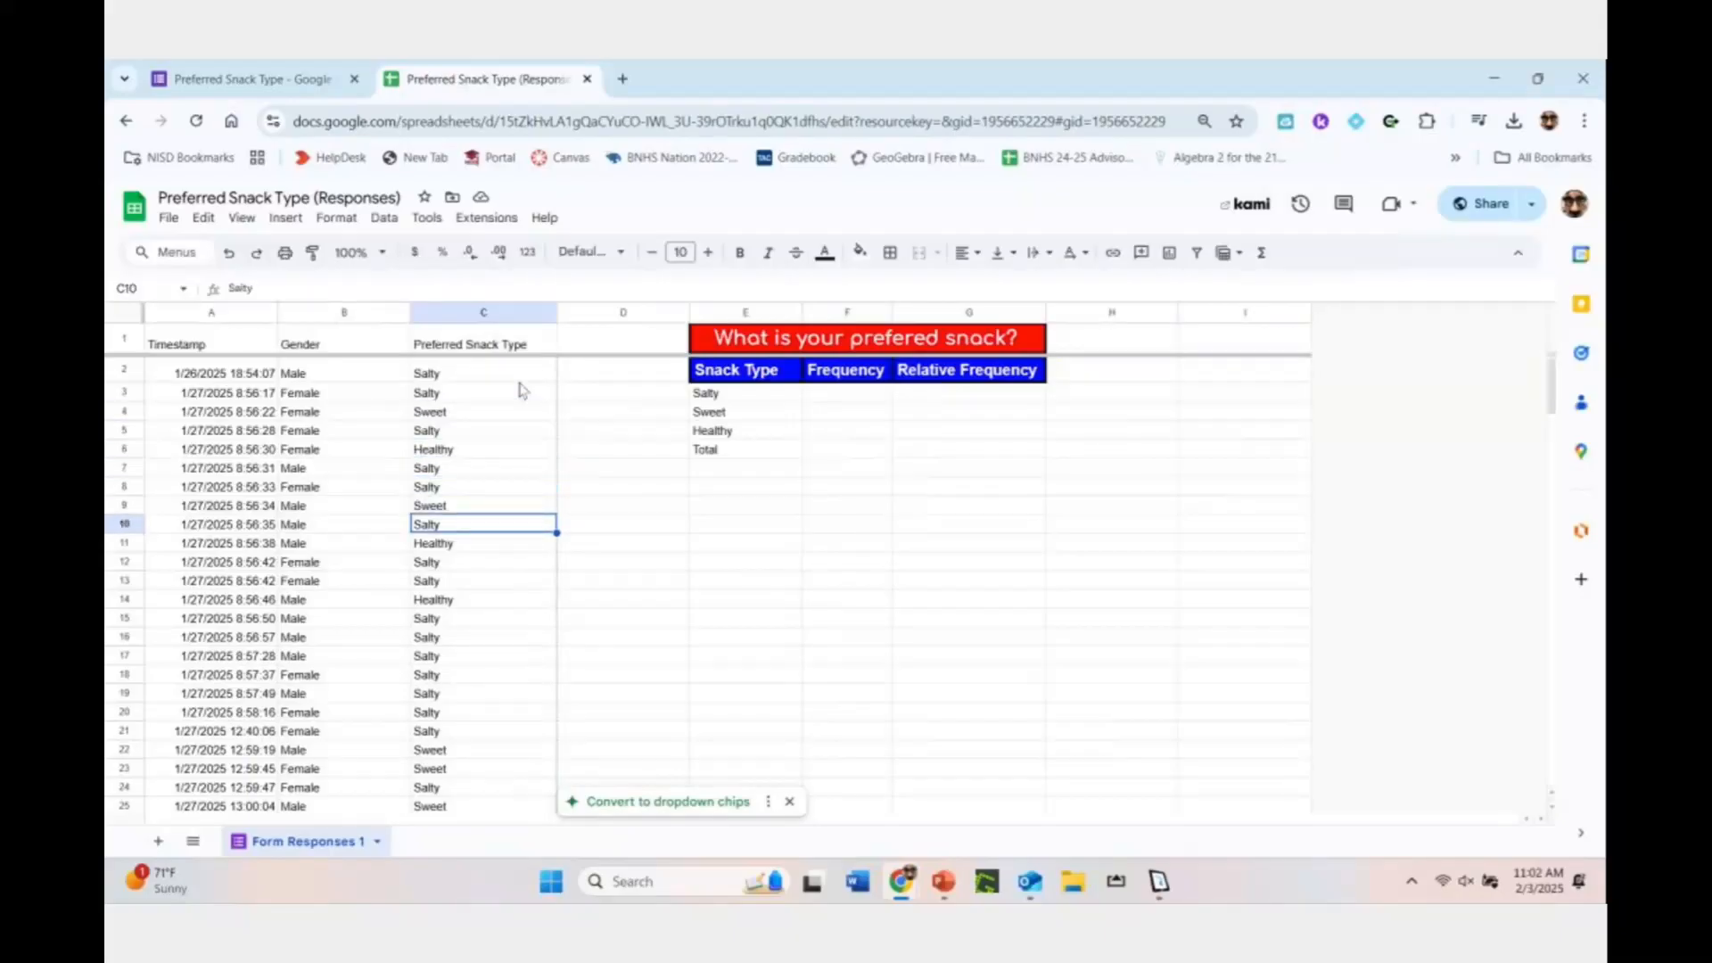
# Select cell F3 under Frequency and enlarge the sheet view to 200% on the snack table
pyautogui.click(824, 397)
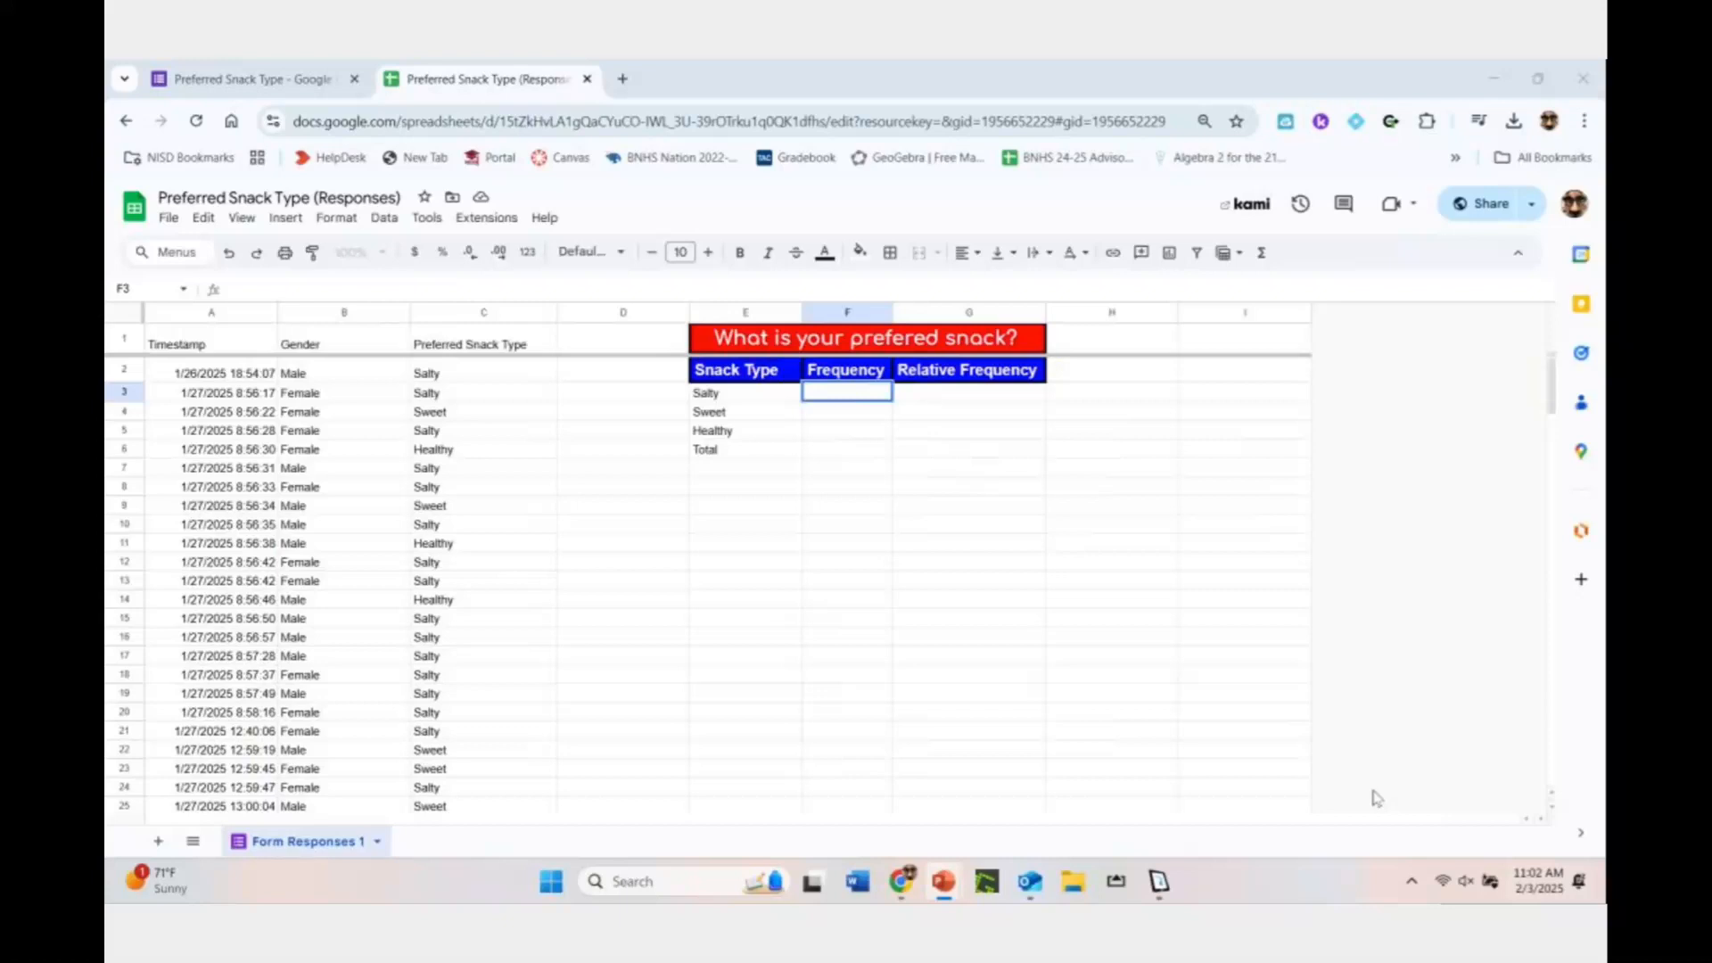
pyautogui.click(870, 466)
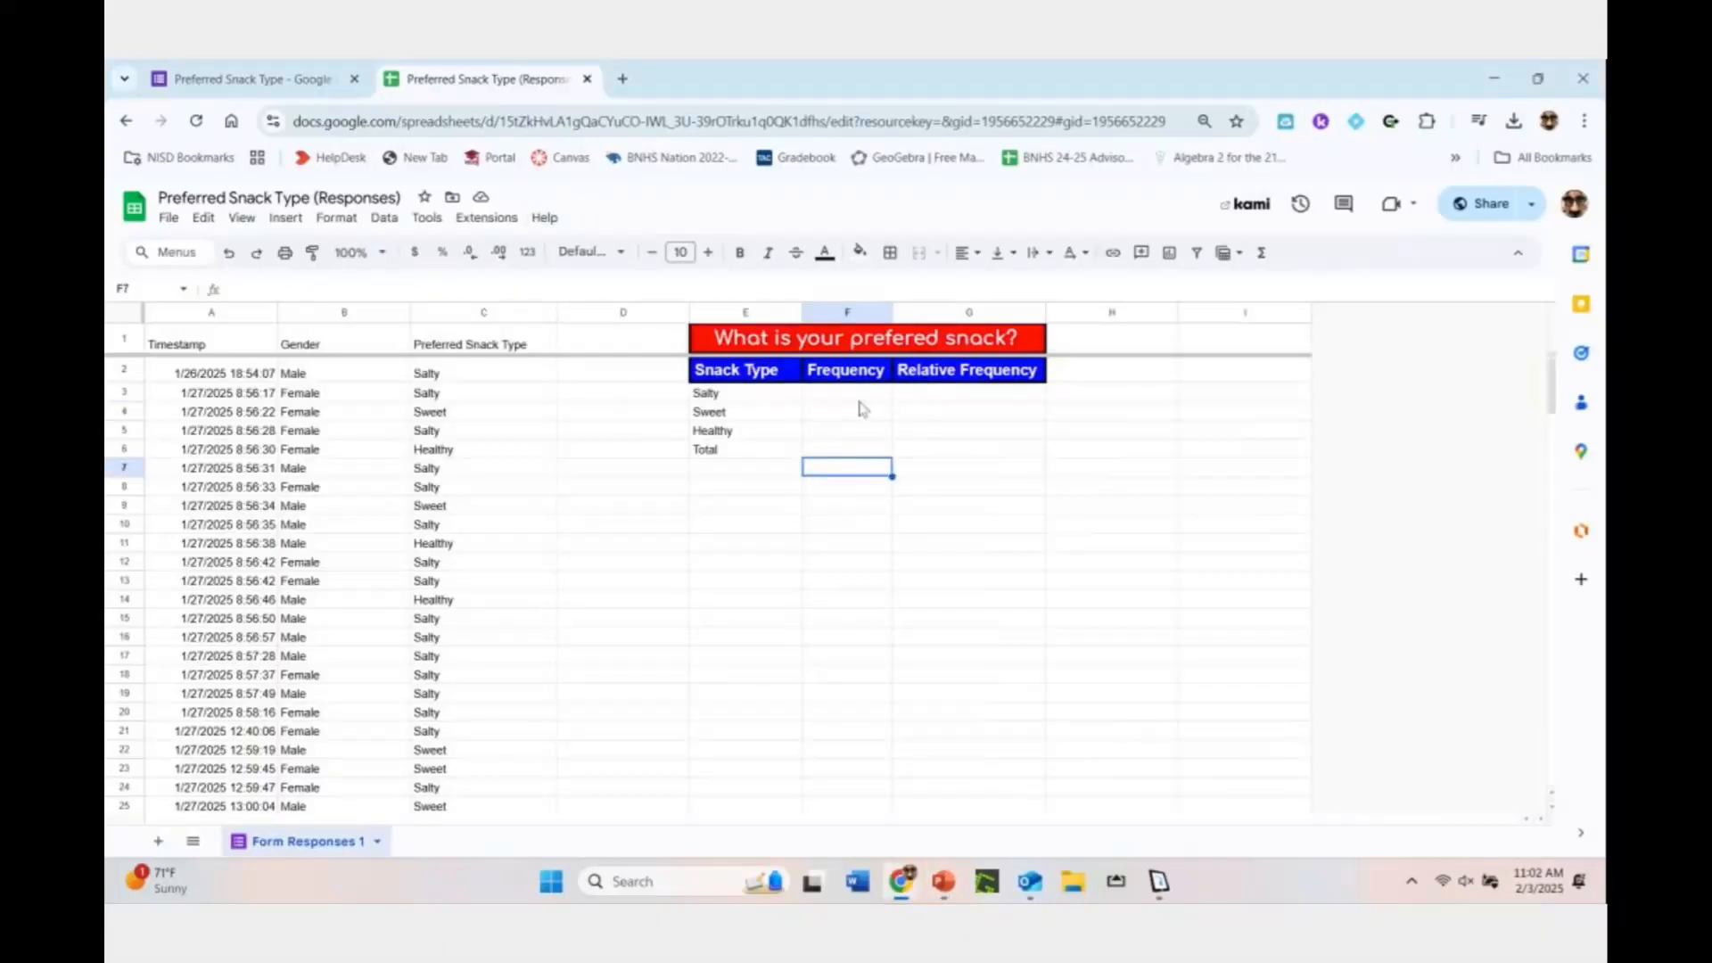
pyautogui.click(858, 395)
pyautogui.click(362, 253)
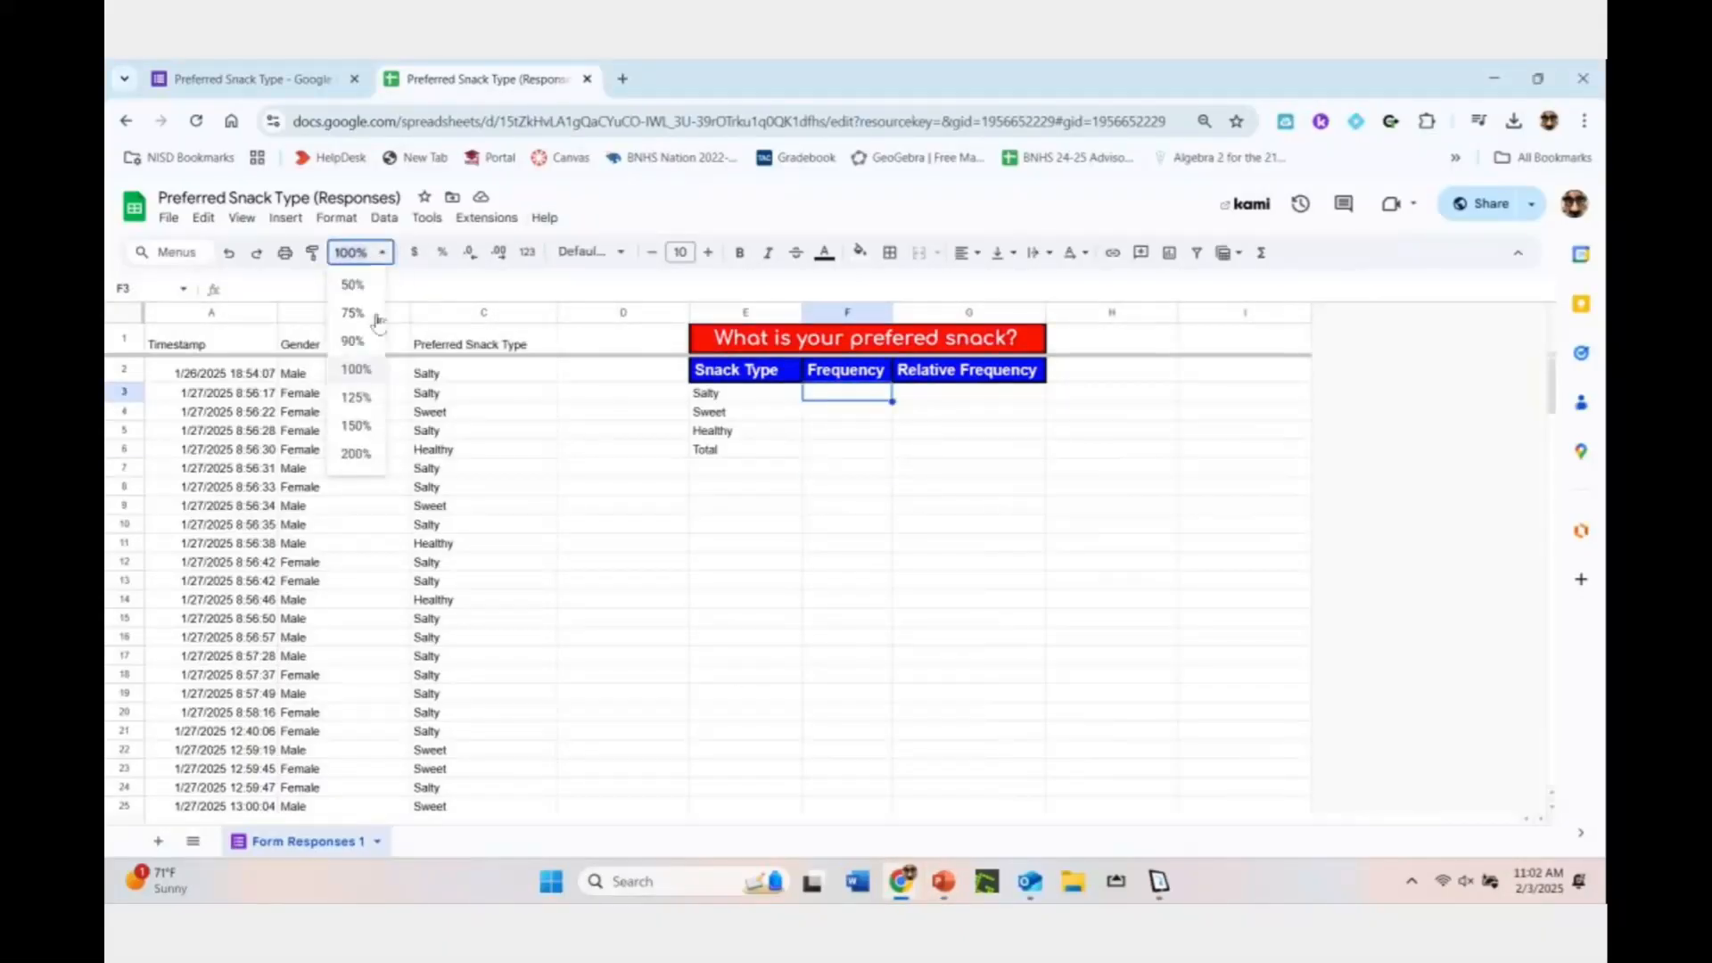
pyautogui.click(355, 453)
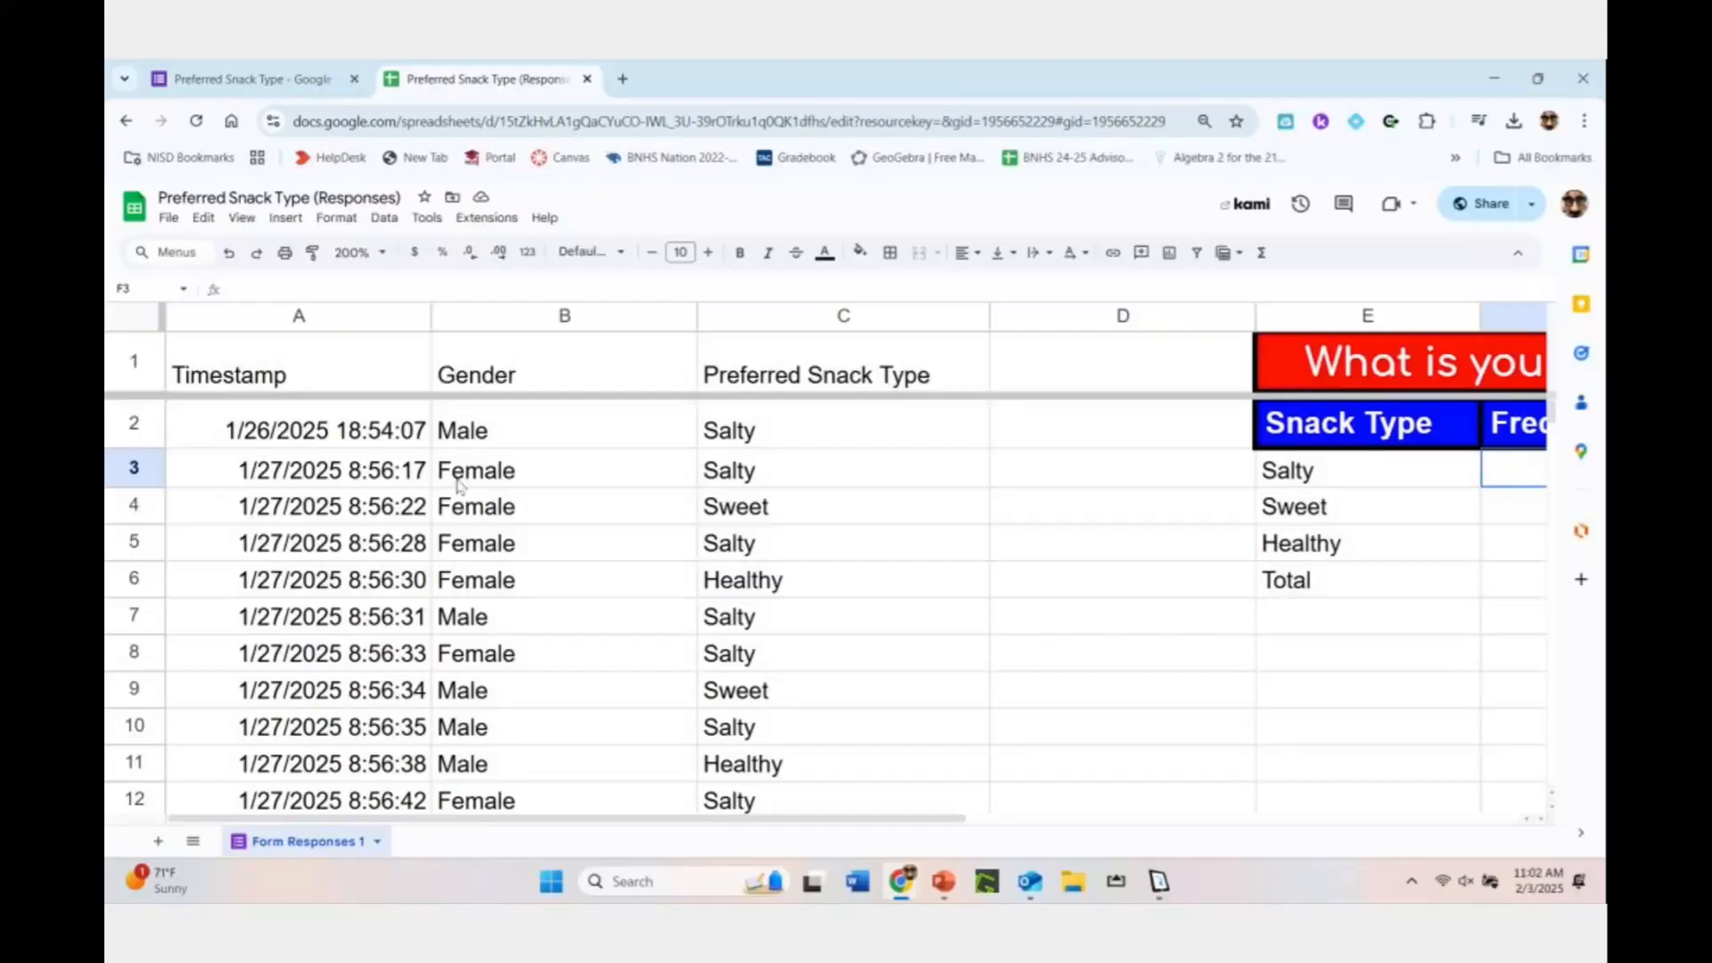
pyautogui.moveTo(601, 819); pyautogui.dragTo(1096, 832)
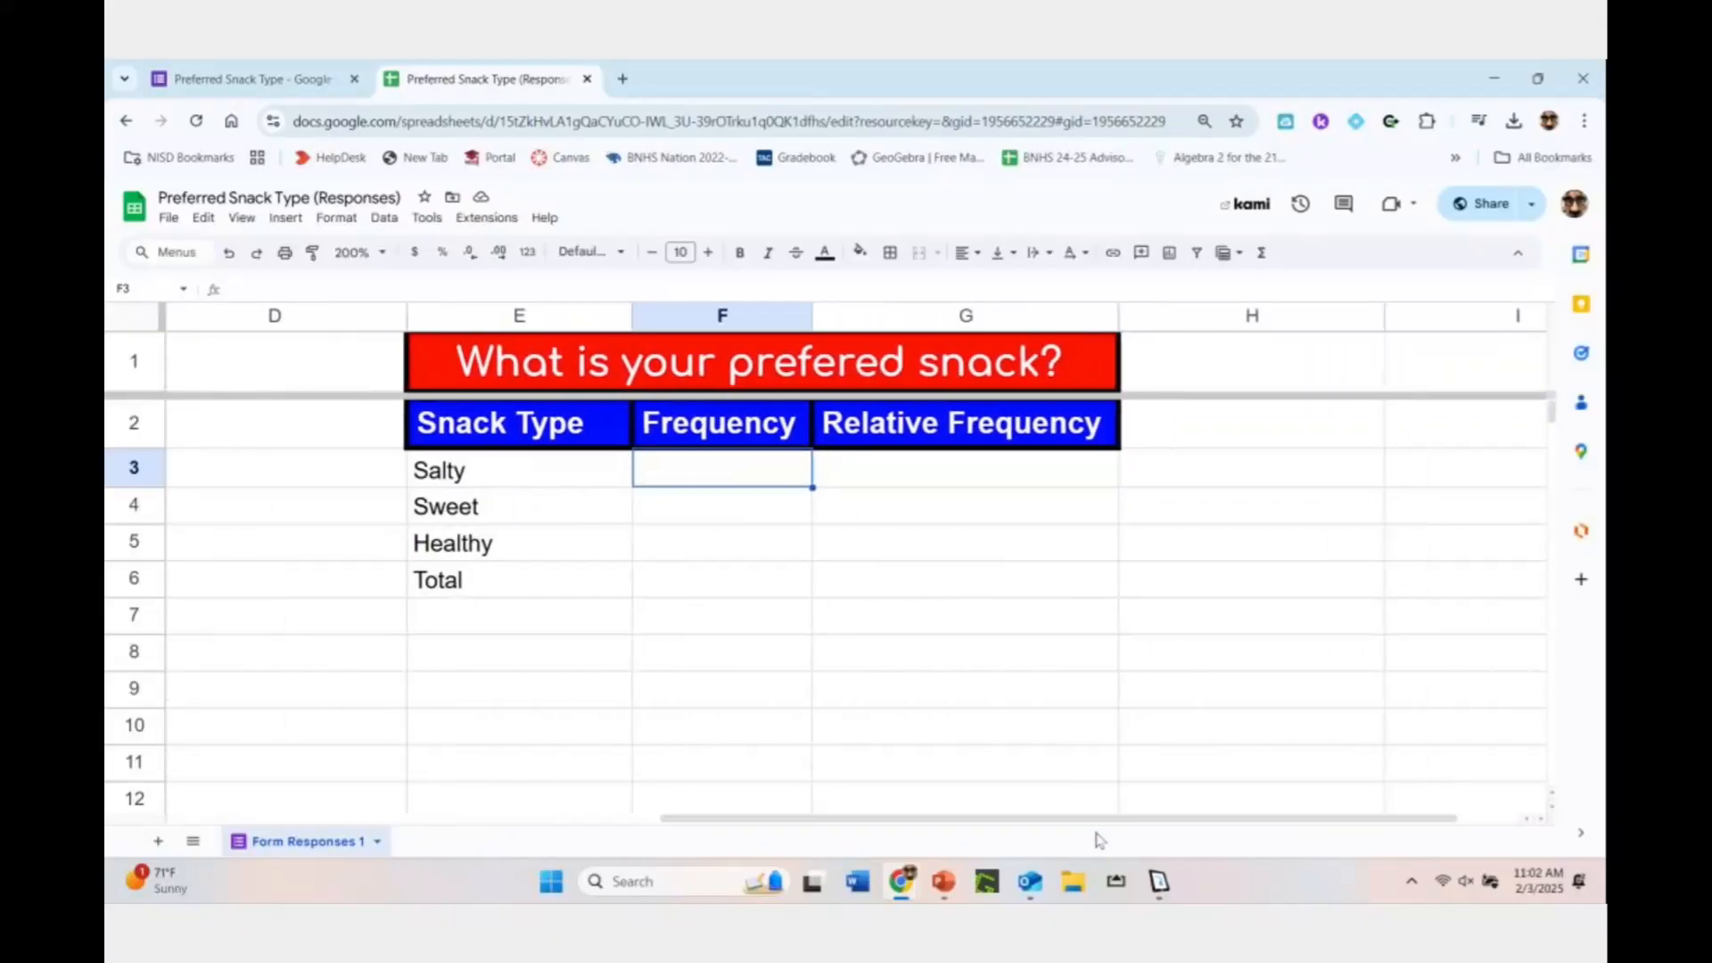
# Start a COUNTIF formula in cell F3 with the whole of column C (C:C) as its range
pyautogui.doubleClick(742, 466)
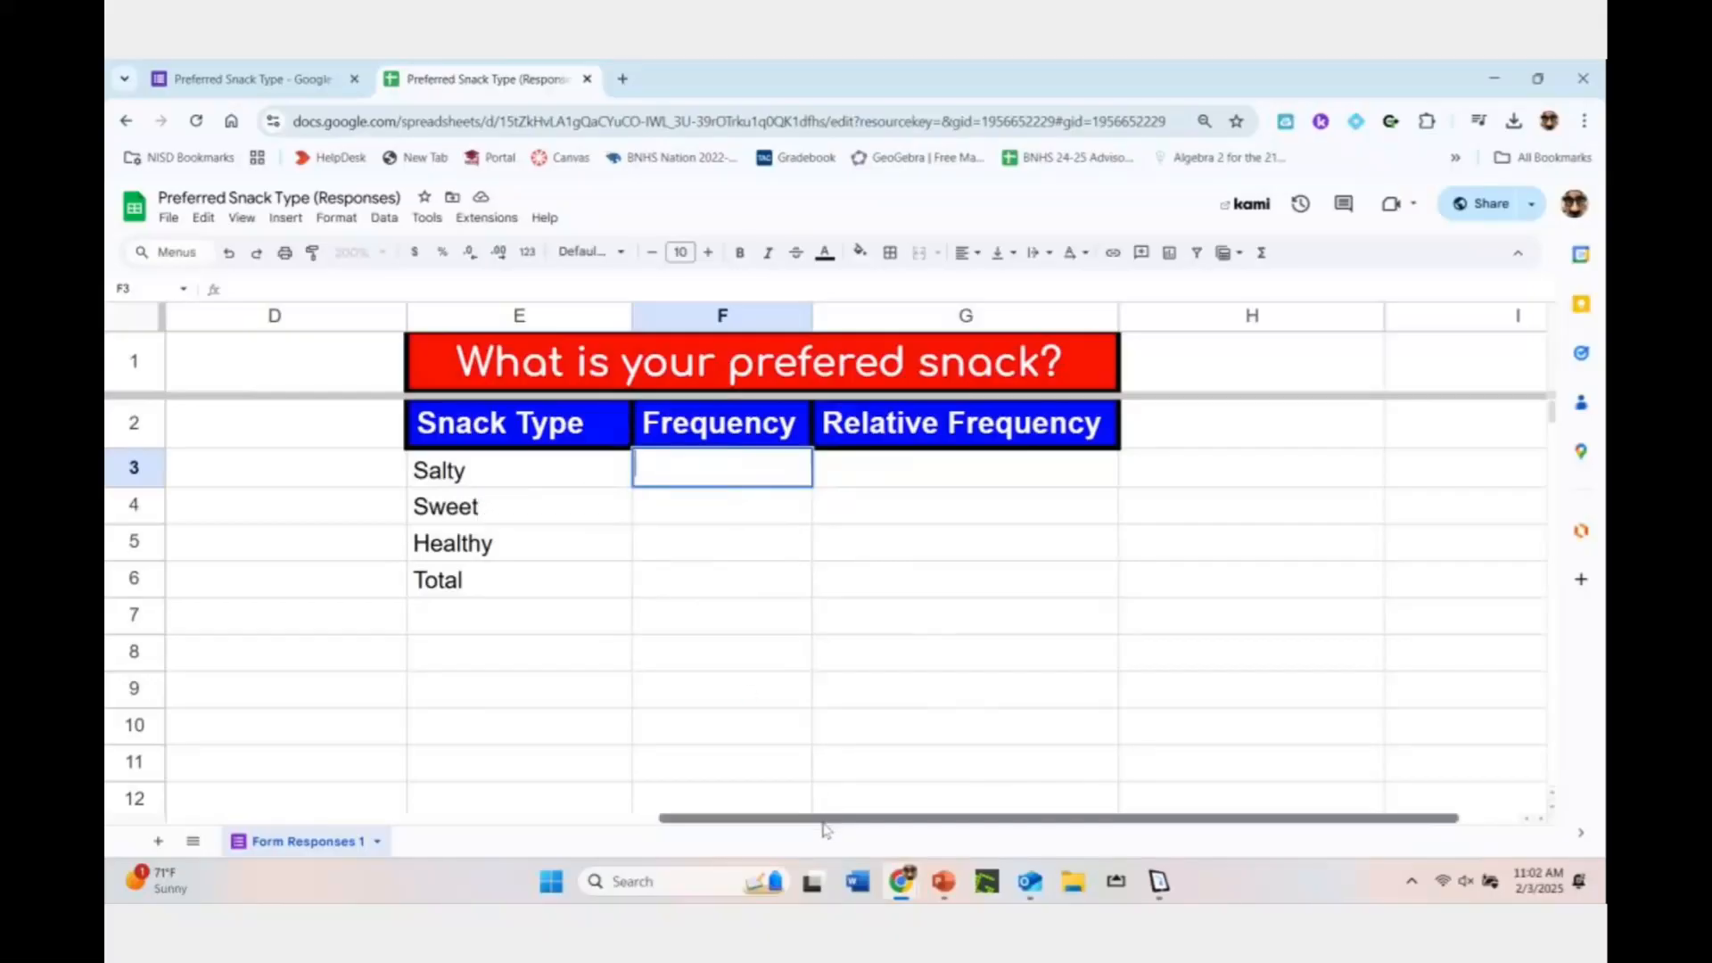
pyautogui.moveTo(823, 829)
pyautogui.mouseDown()
pyautogui.moveTo(547, 829)
pyautogui.moveTo(821, 825)
pyautogui.moveTo(821, 841)
pyautogui.mouseUp()
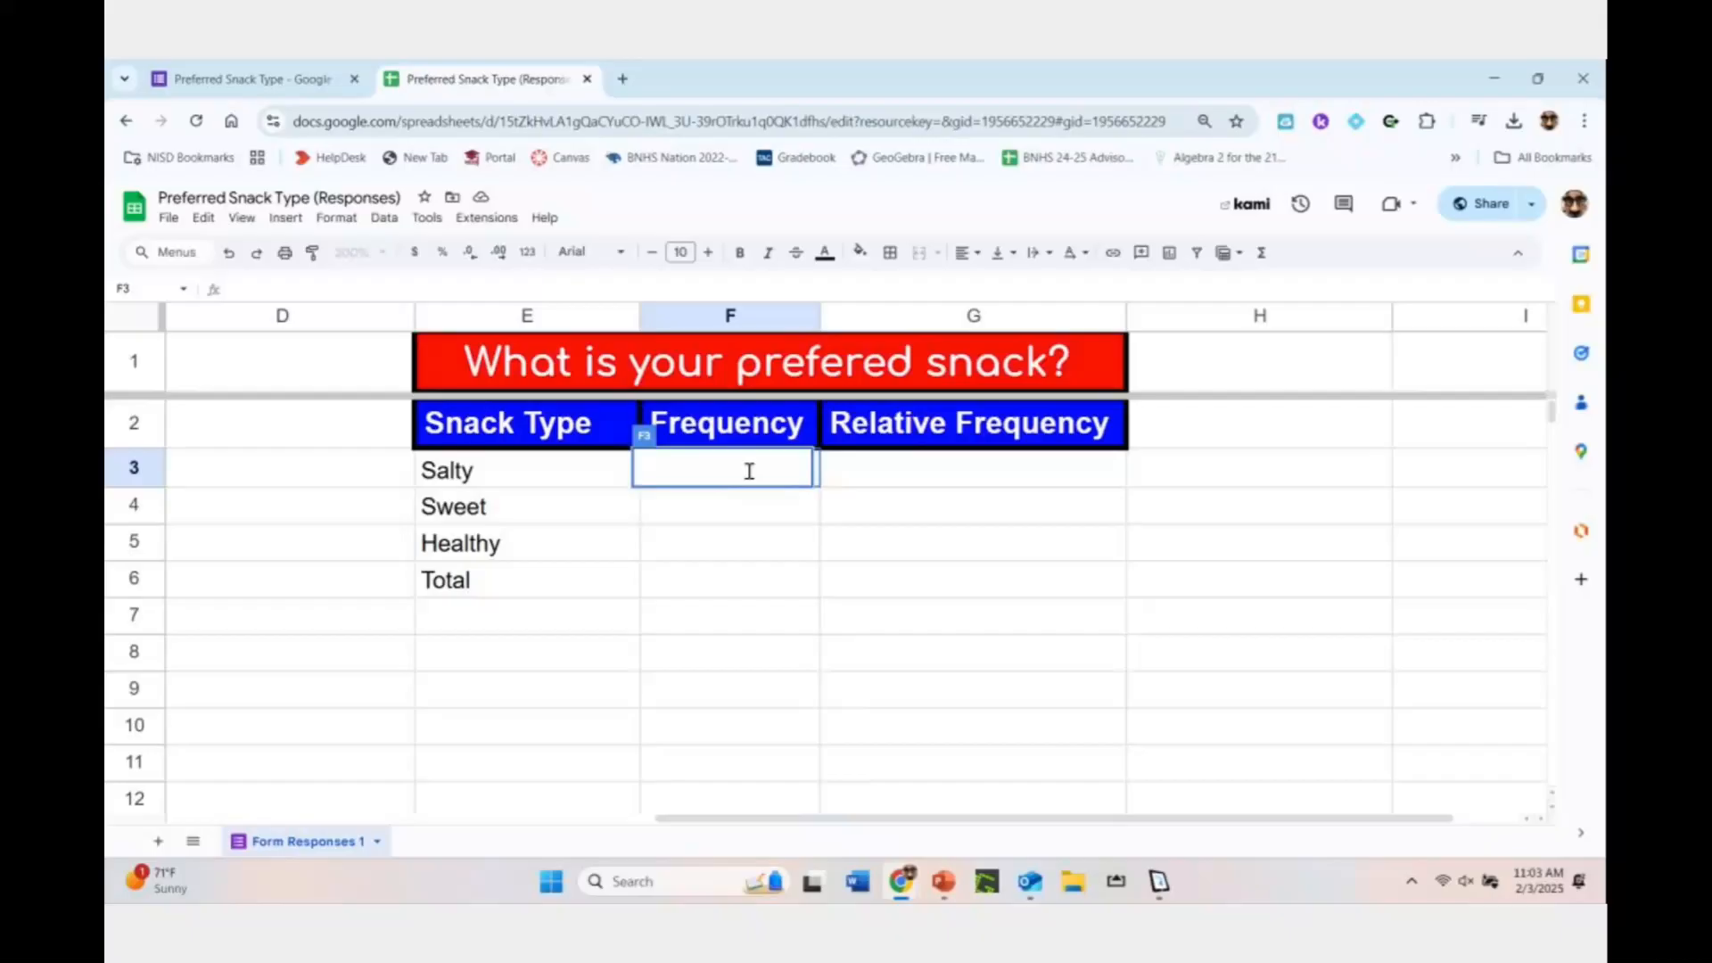
pyautogui.write('=')
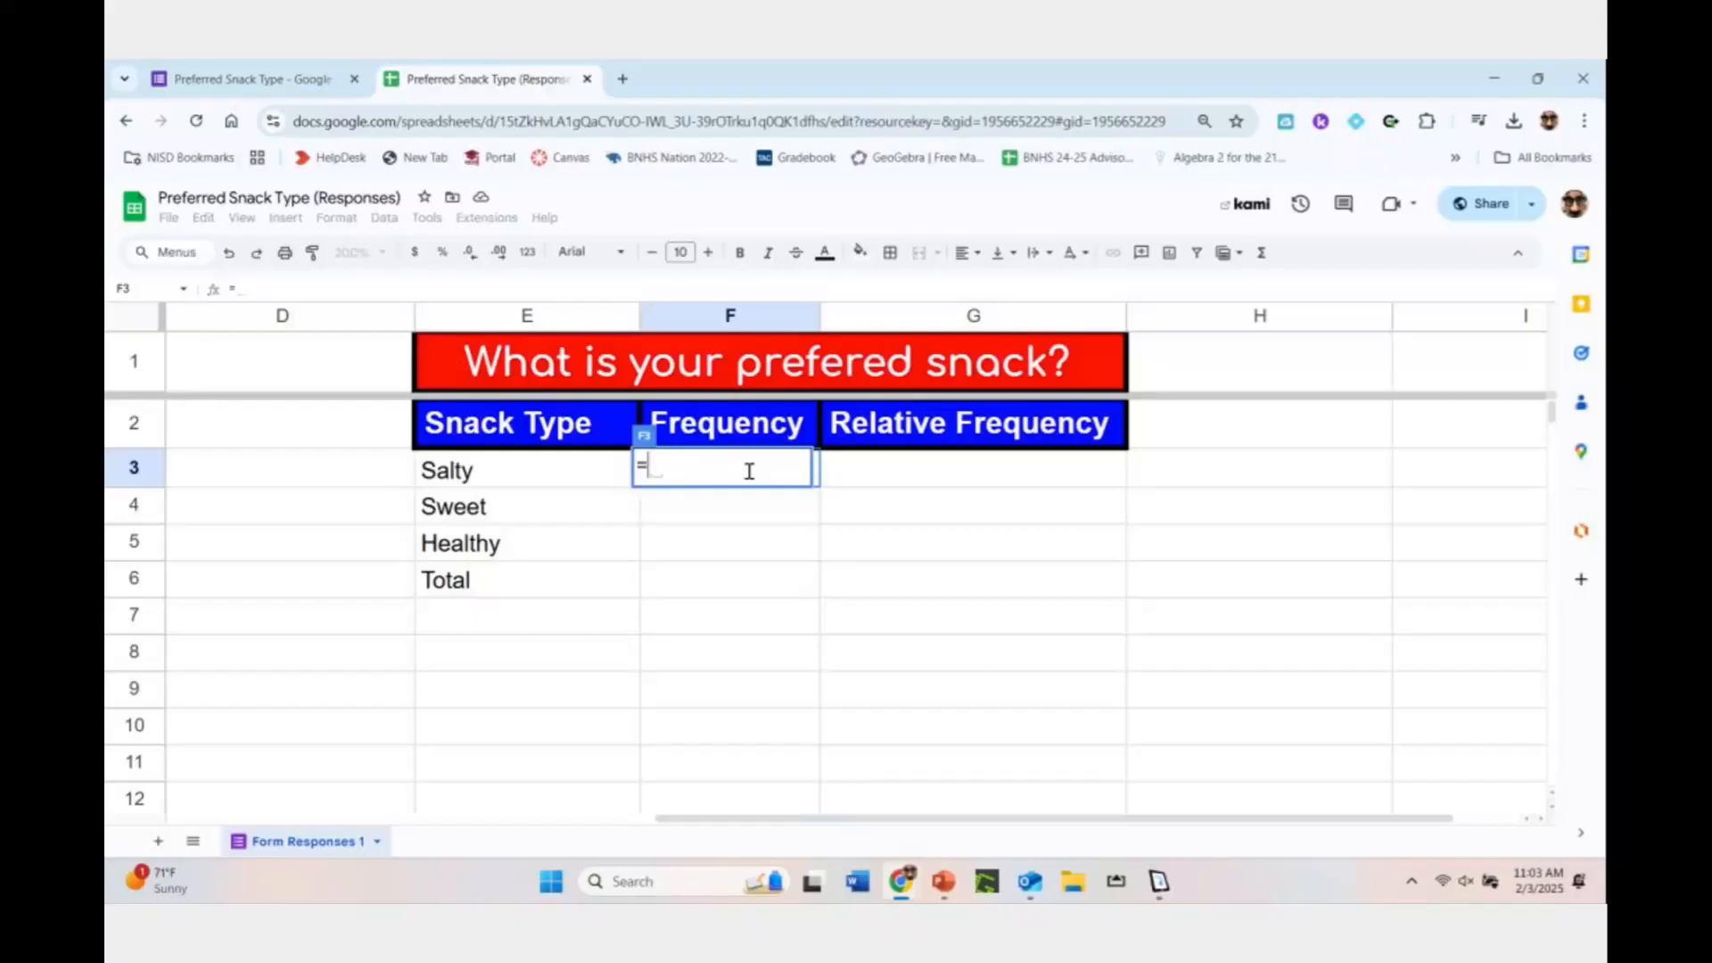
pyautogui.write('C')
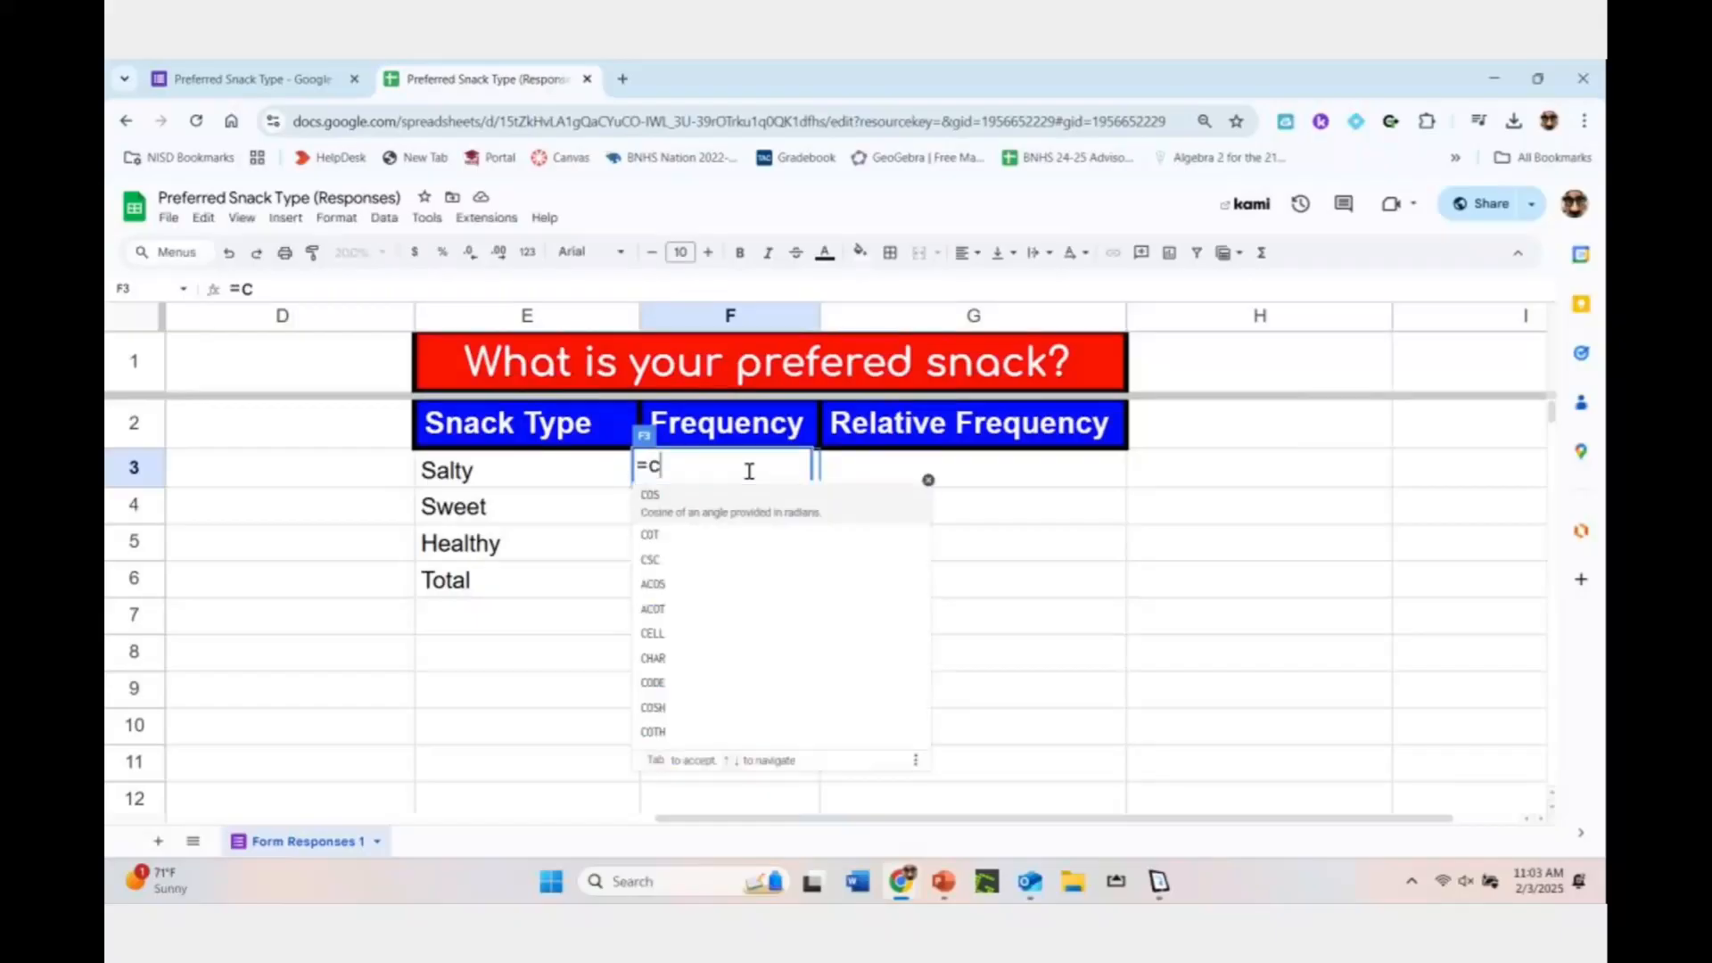
pyautogui.write('ount')
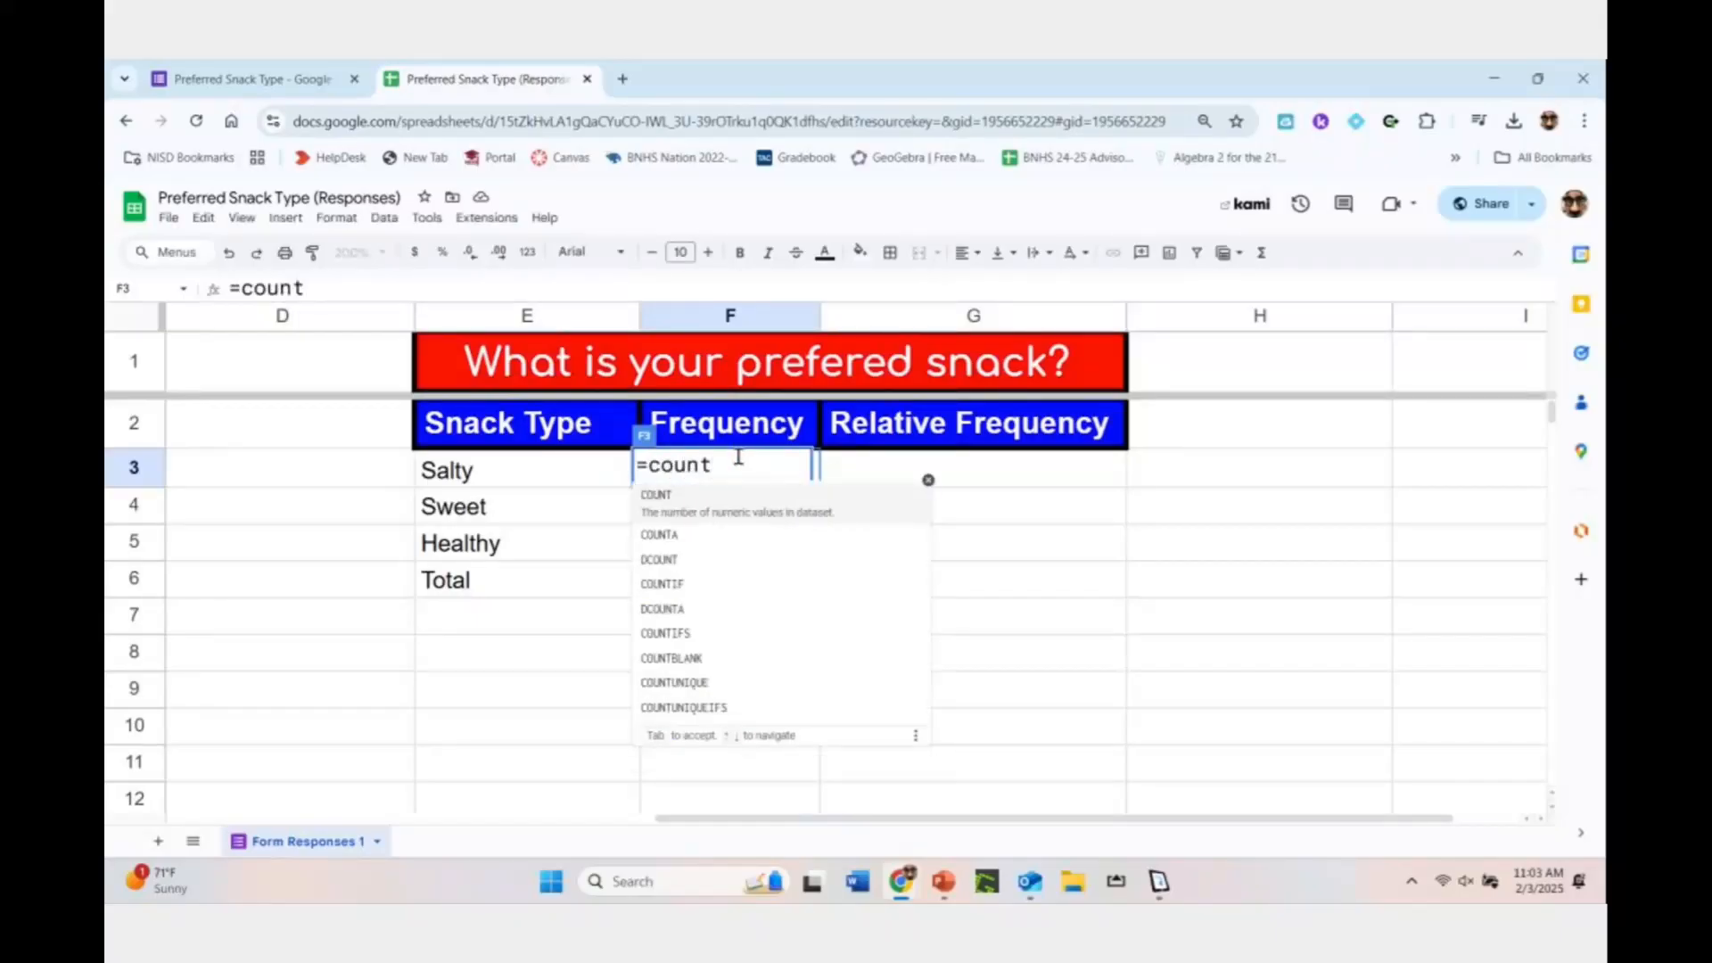
pyautogui.write('if')
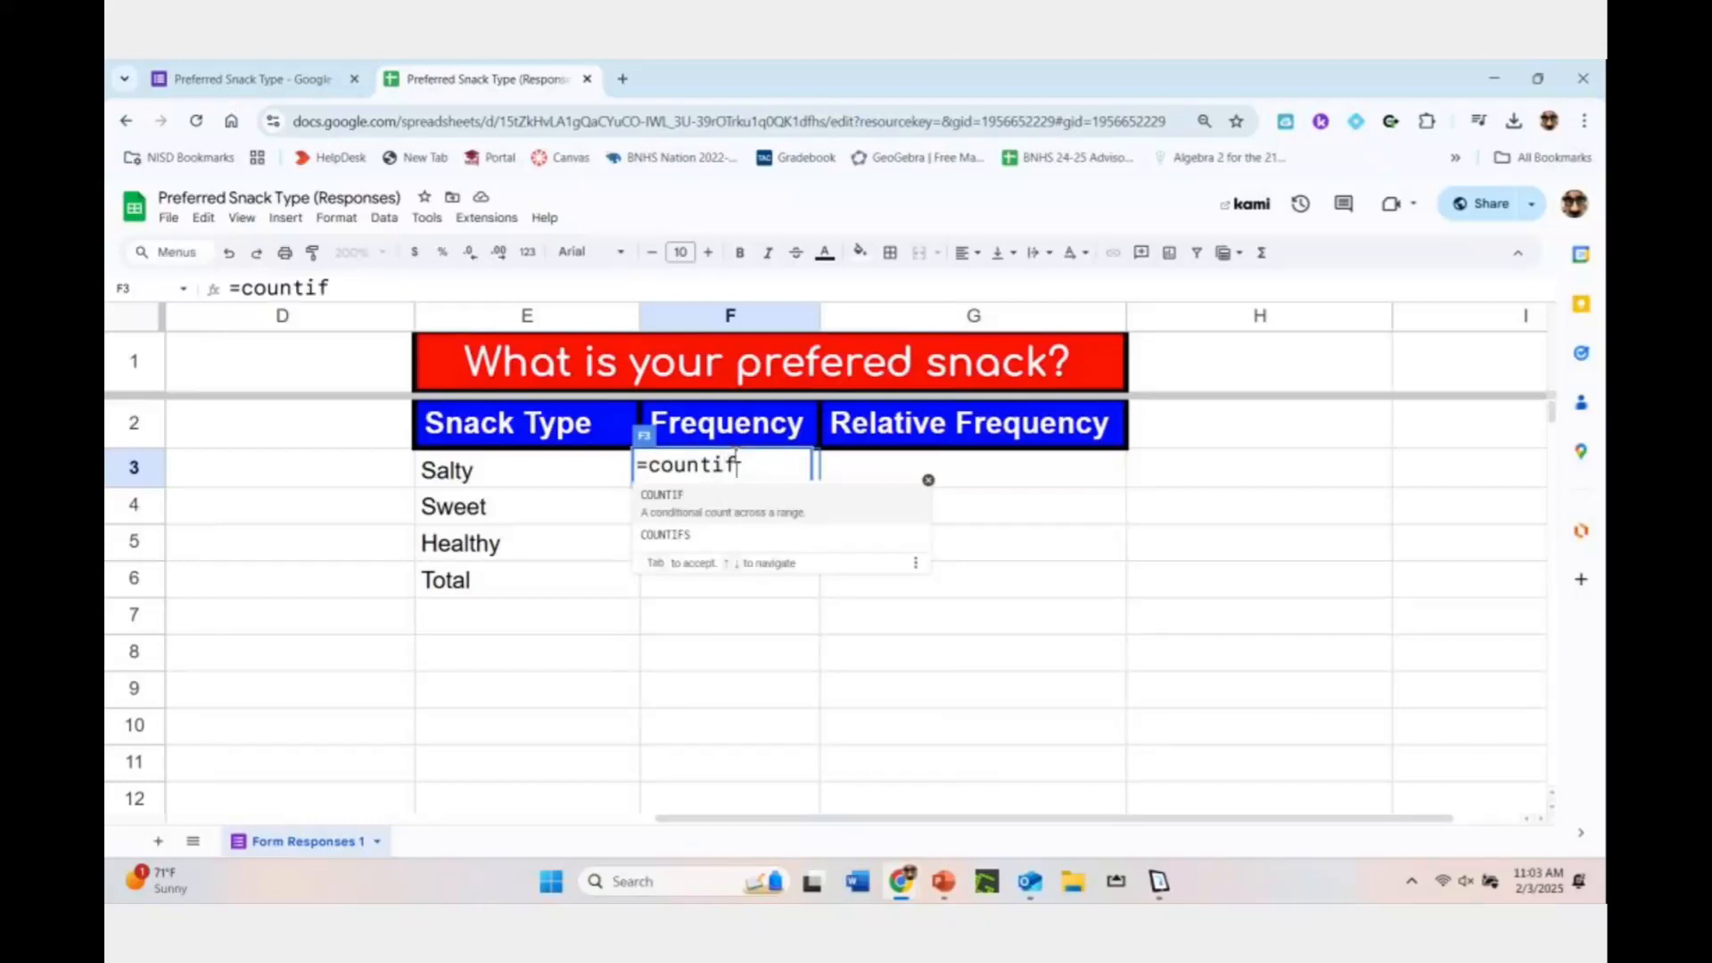
pyautogui.write('(')
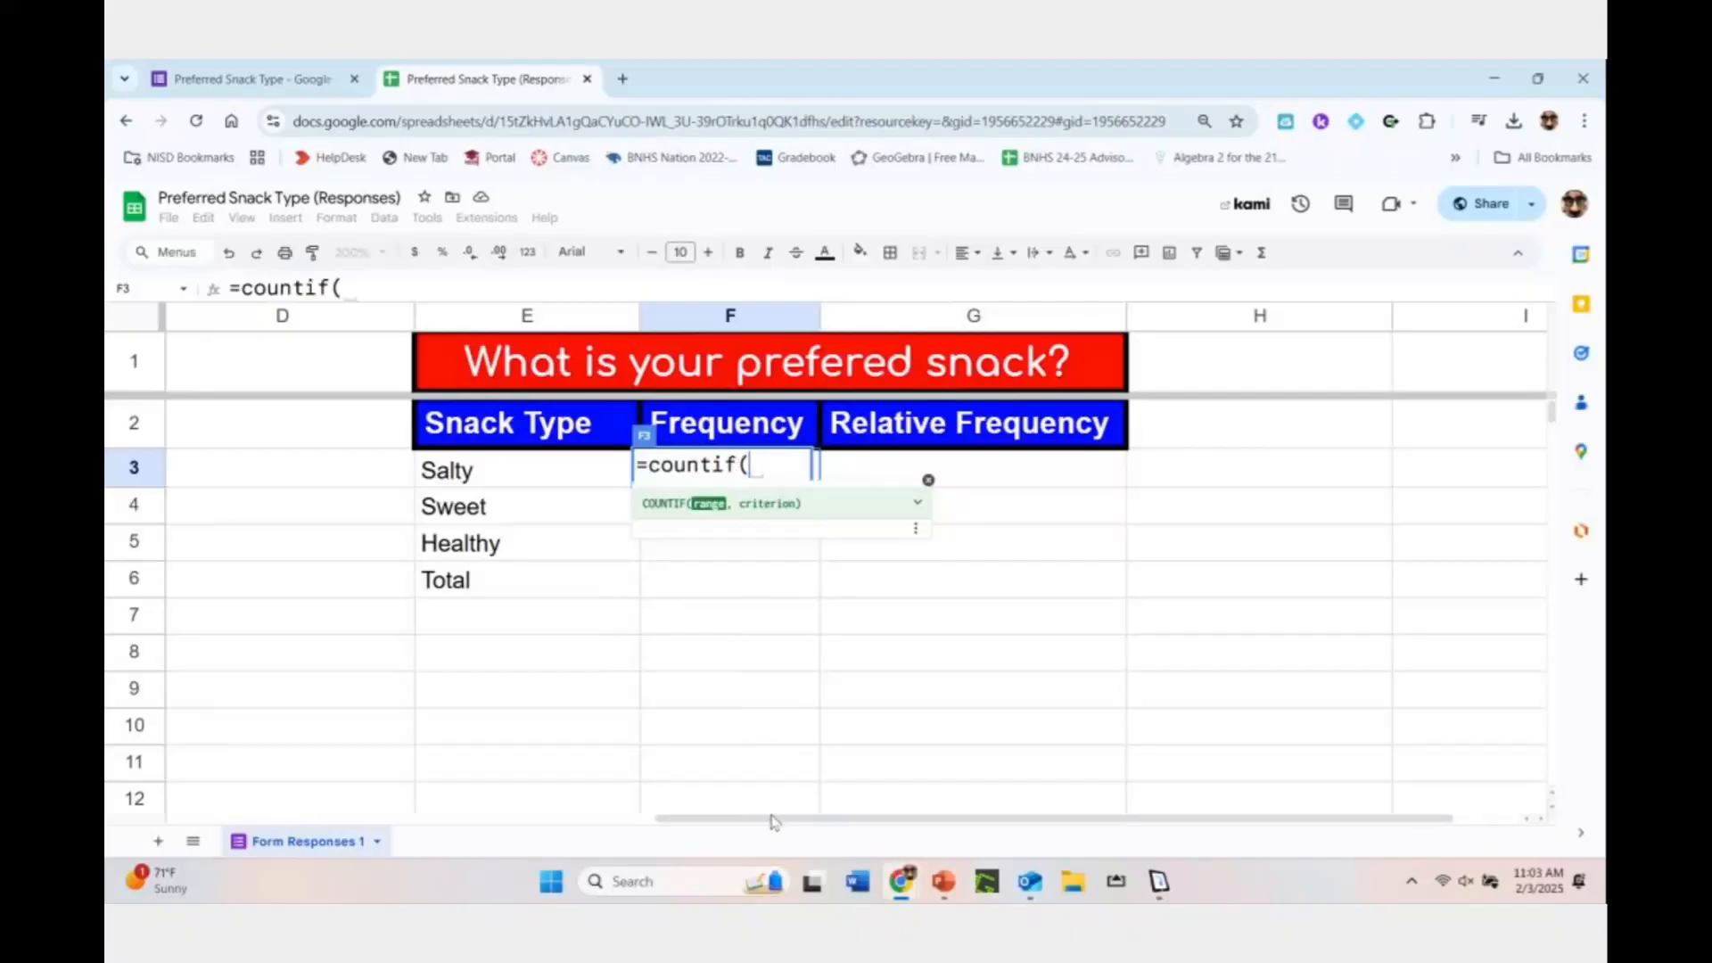
pyautogui.moveTo(772, 830); pyautogui.dragTo(537, 807)
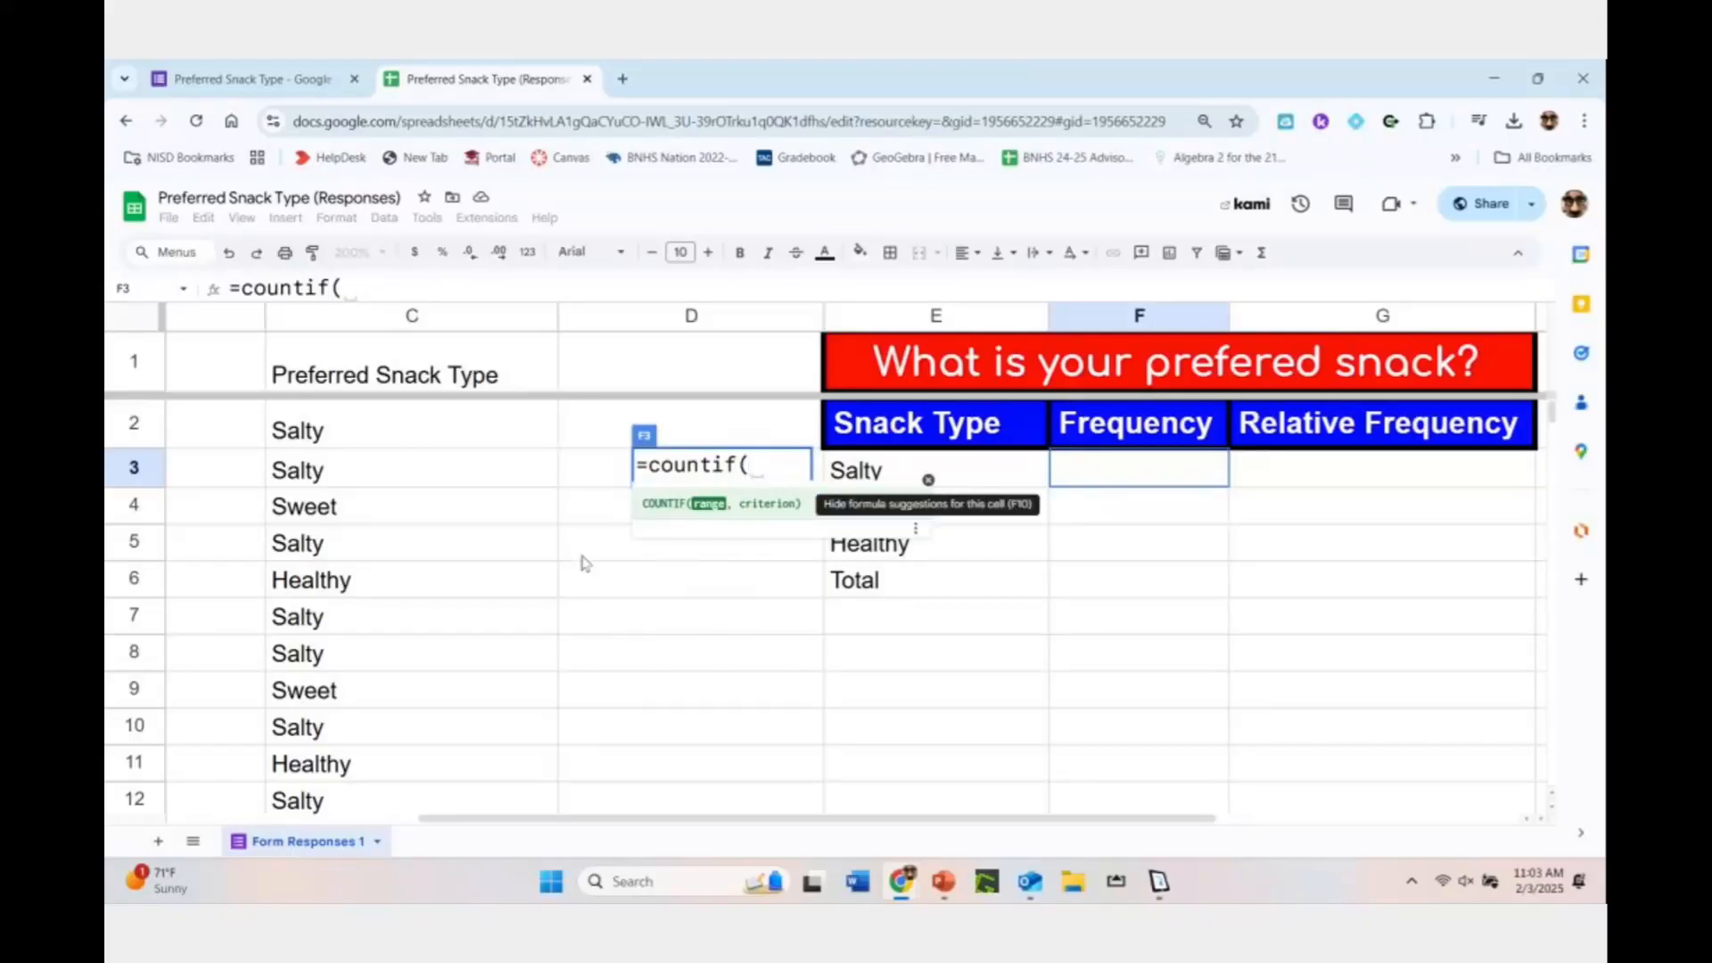
pyautogui.moveTo(402, 431); pyautogui.dragTo(425, 600)
pyautogui.click(441, 538)
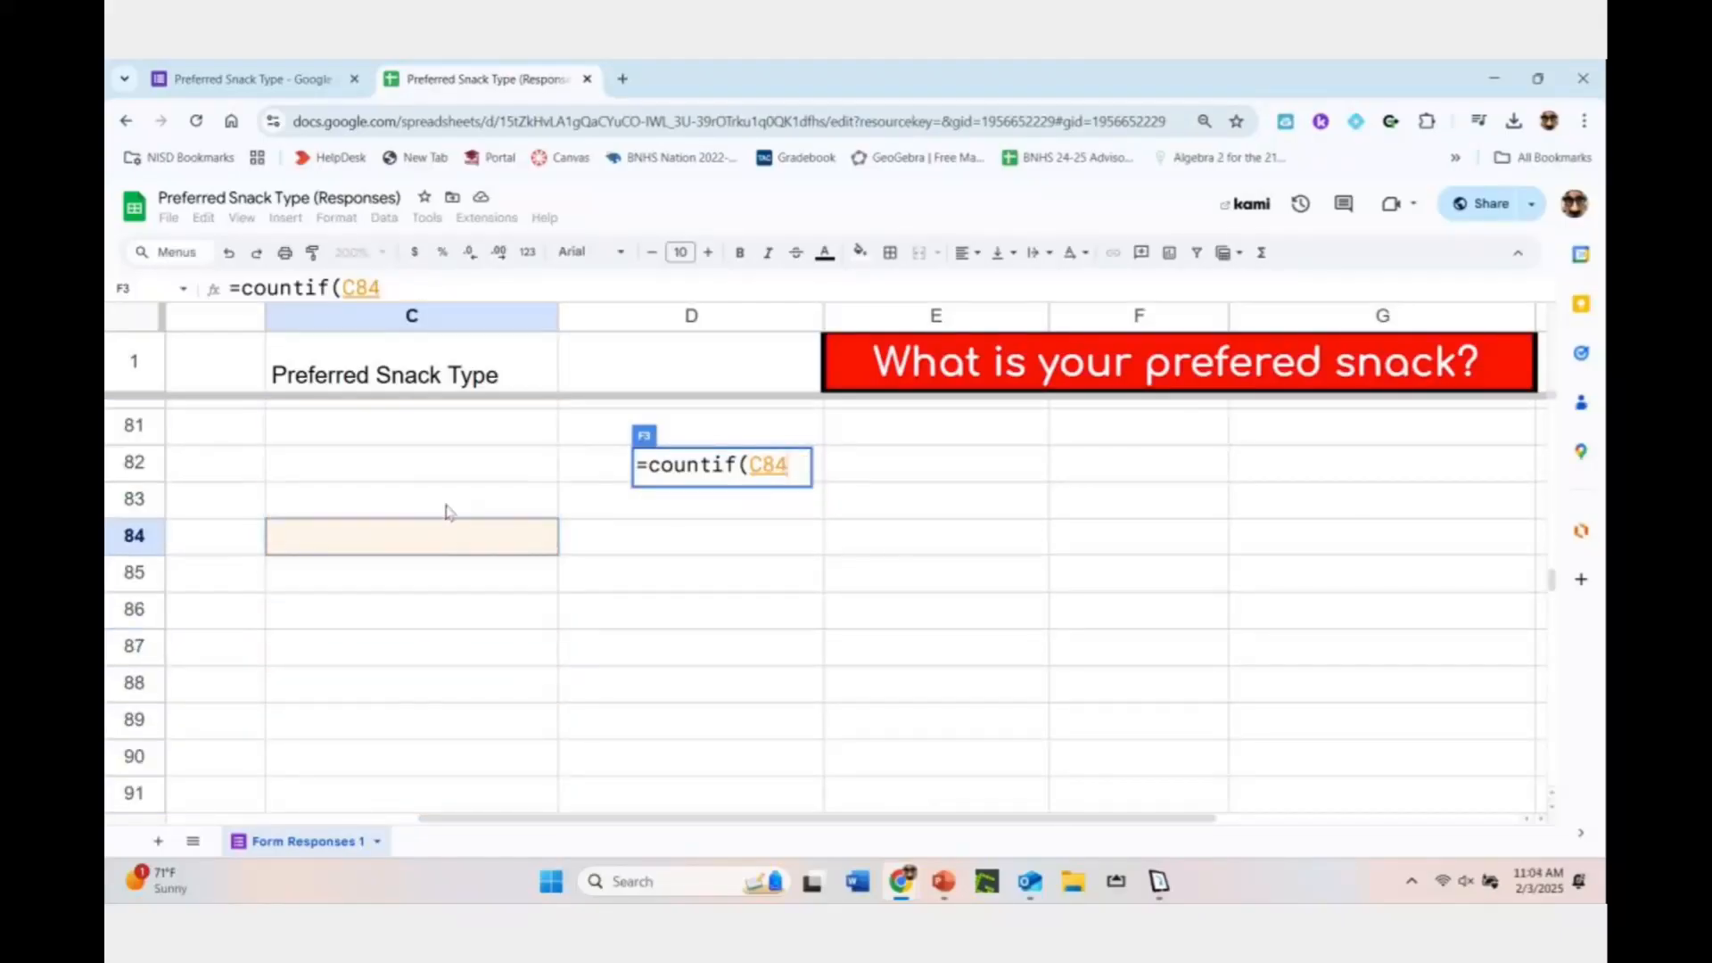
pyautogui.click(399, 321)
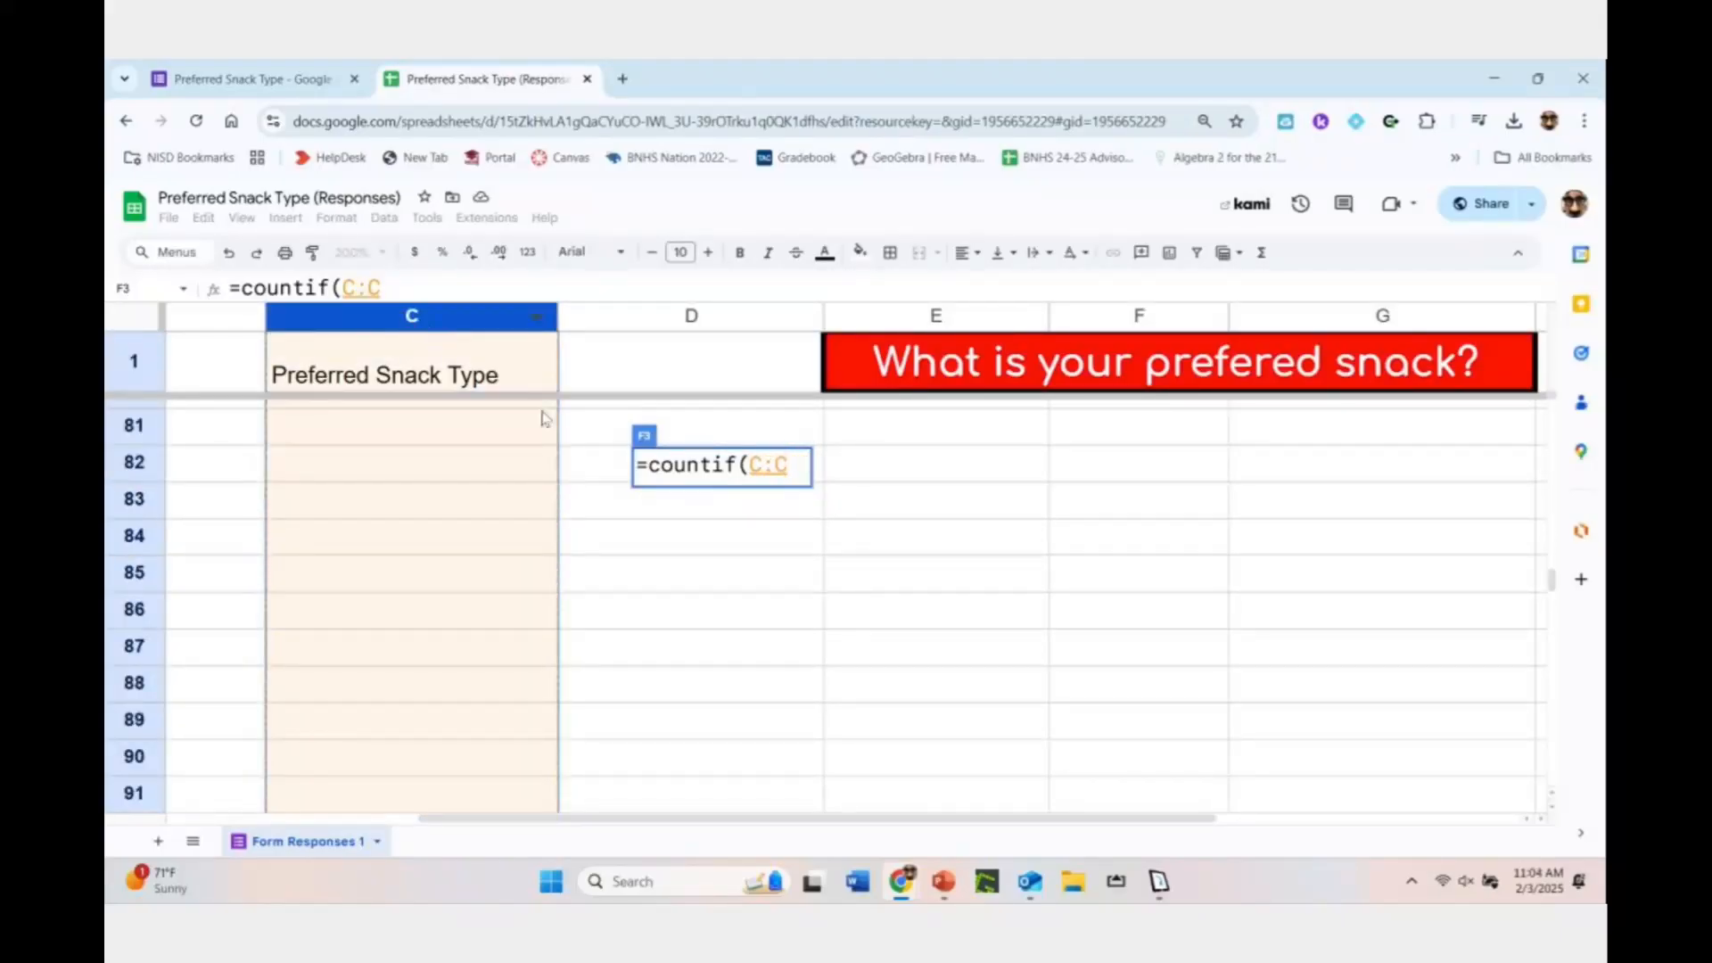
pyautogui.scroll(20, 652, 621)
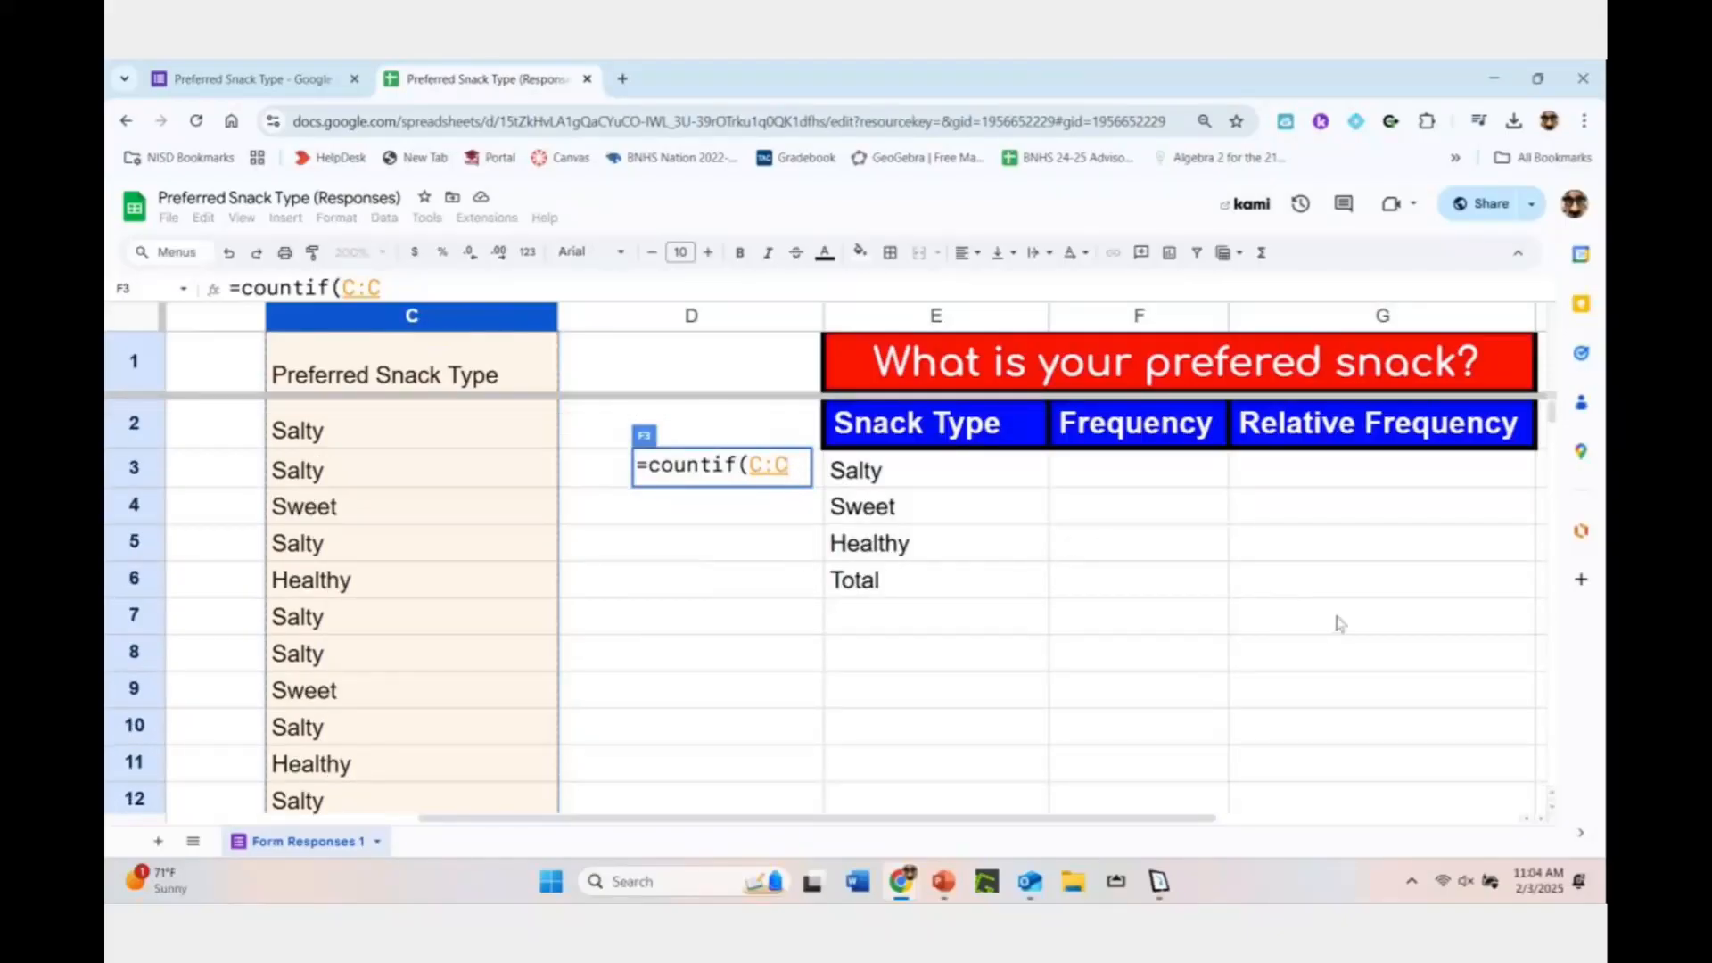
# Complete the COUNTIF formula in F3 with the criterion "salty"
pyautogui.write(',')
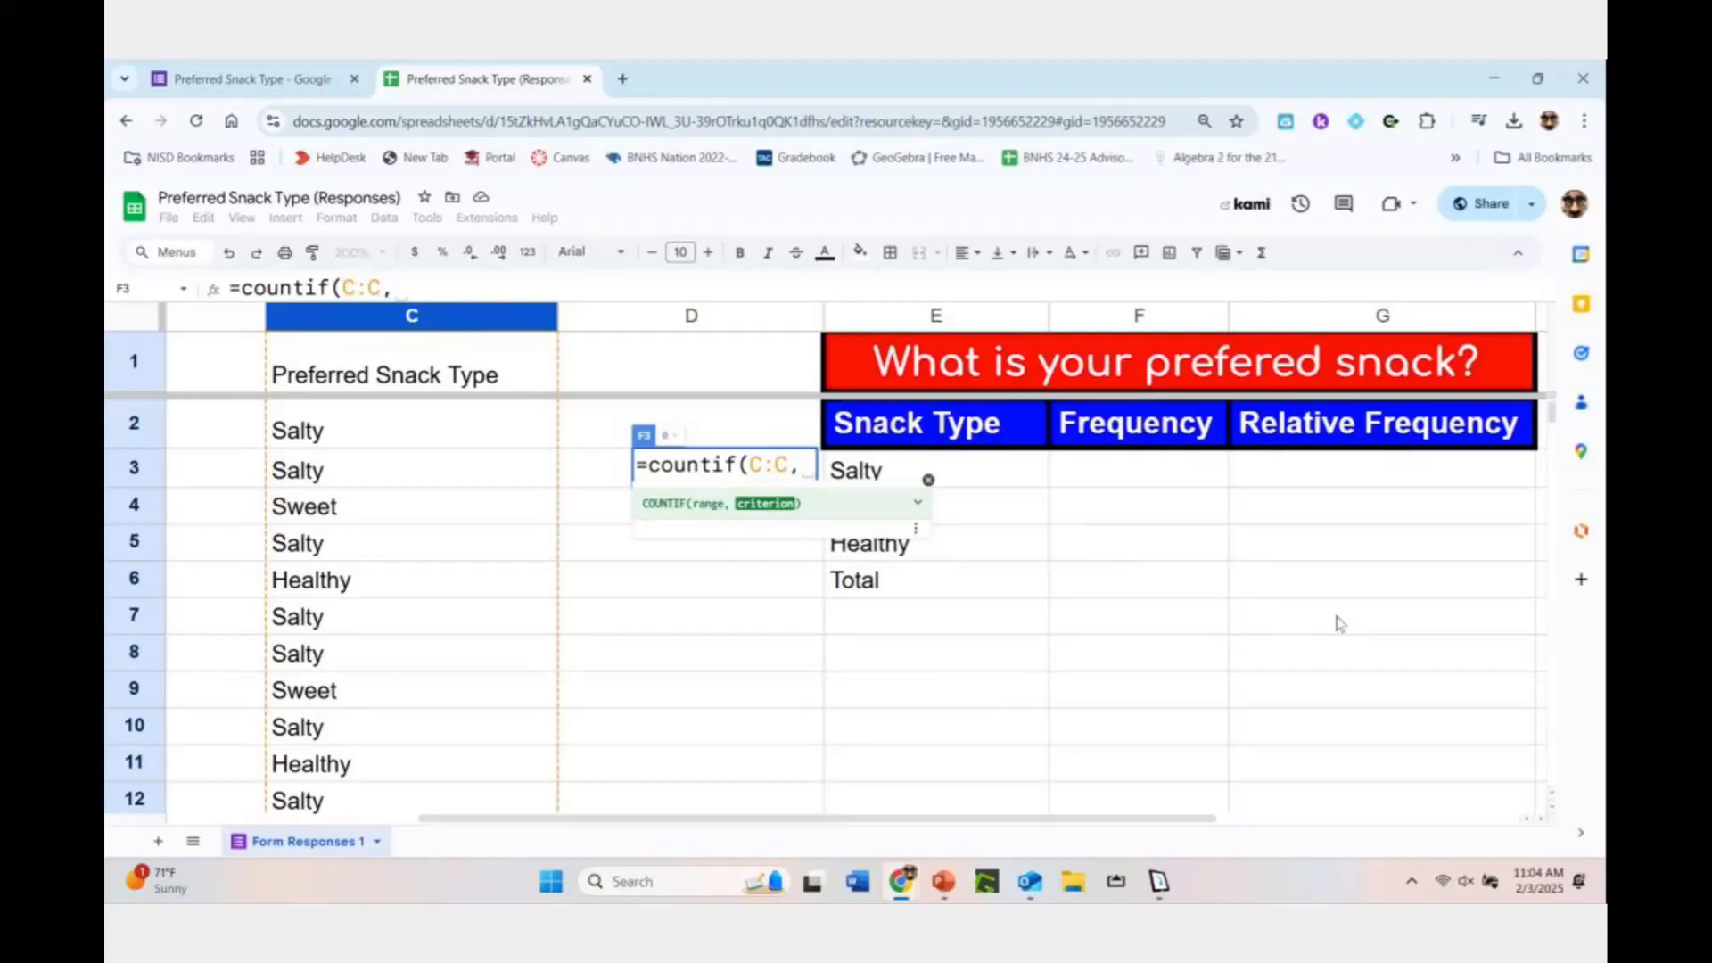
pyautogui.write('"')
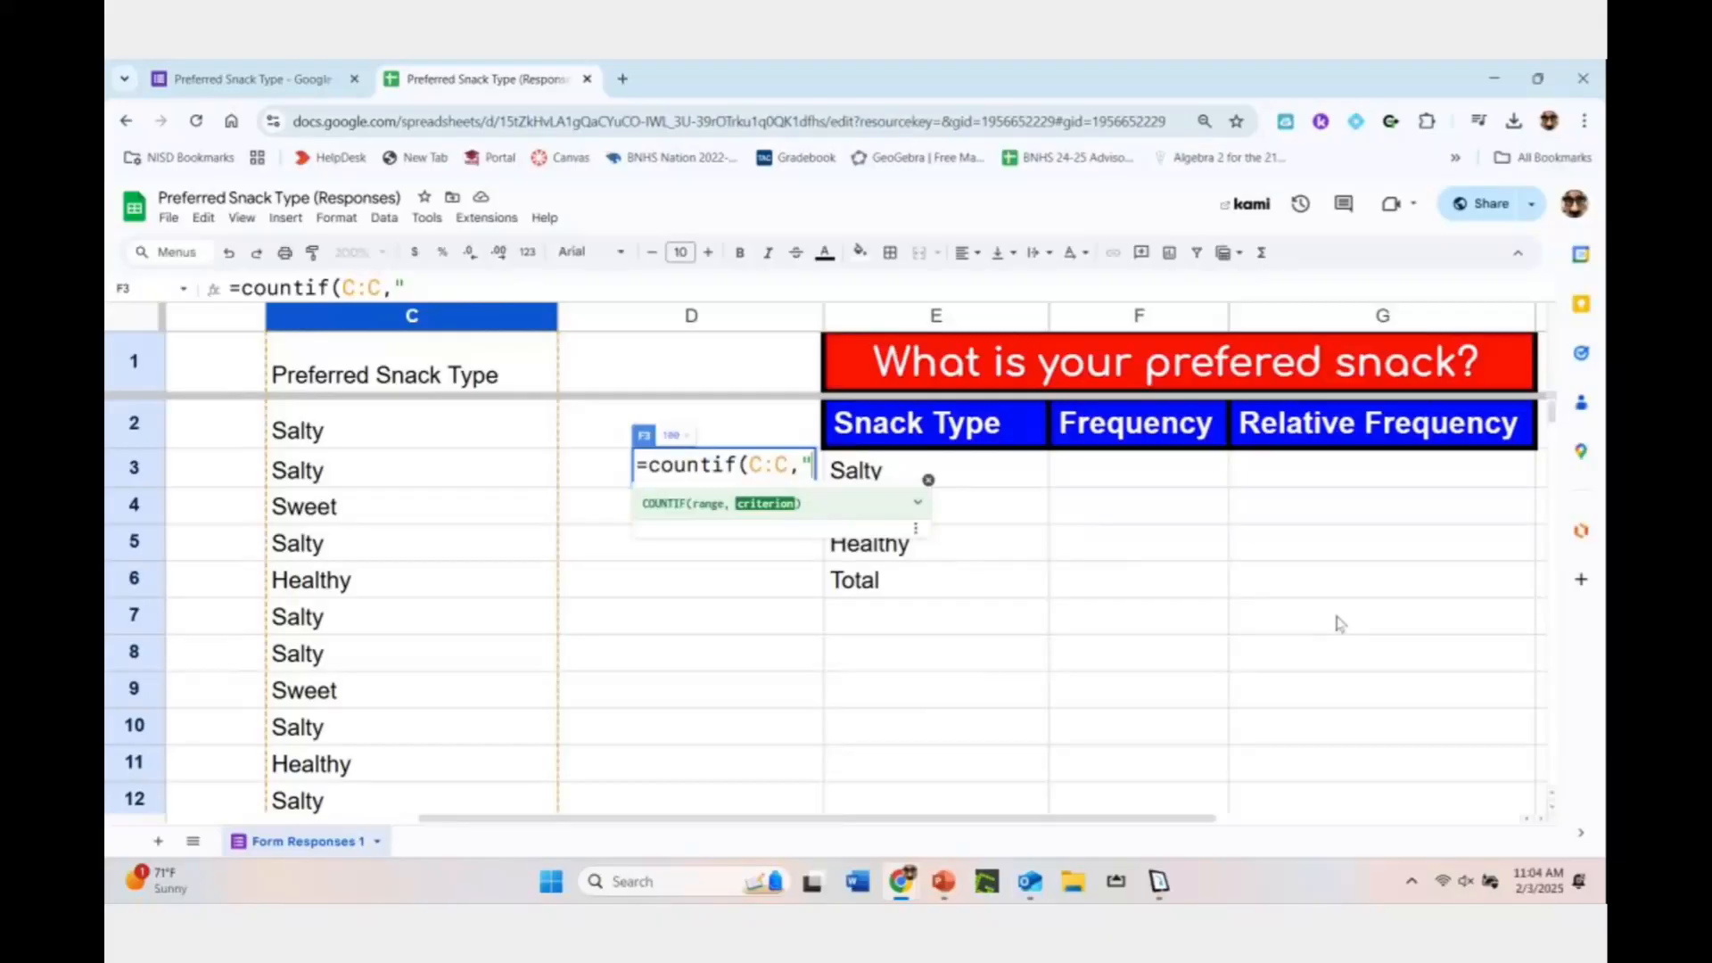
pyautogui.write('s')
pyautogui.write('alto')
pyautogui.press('BackSpace')
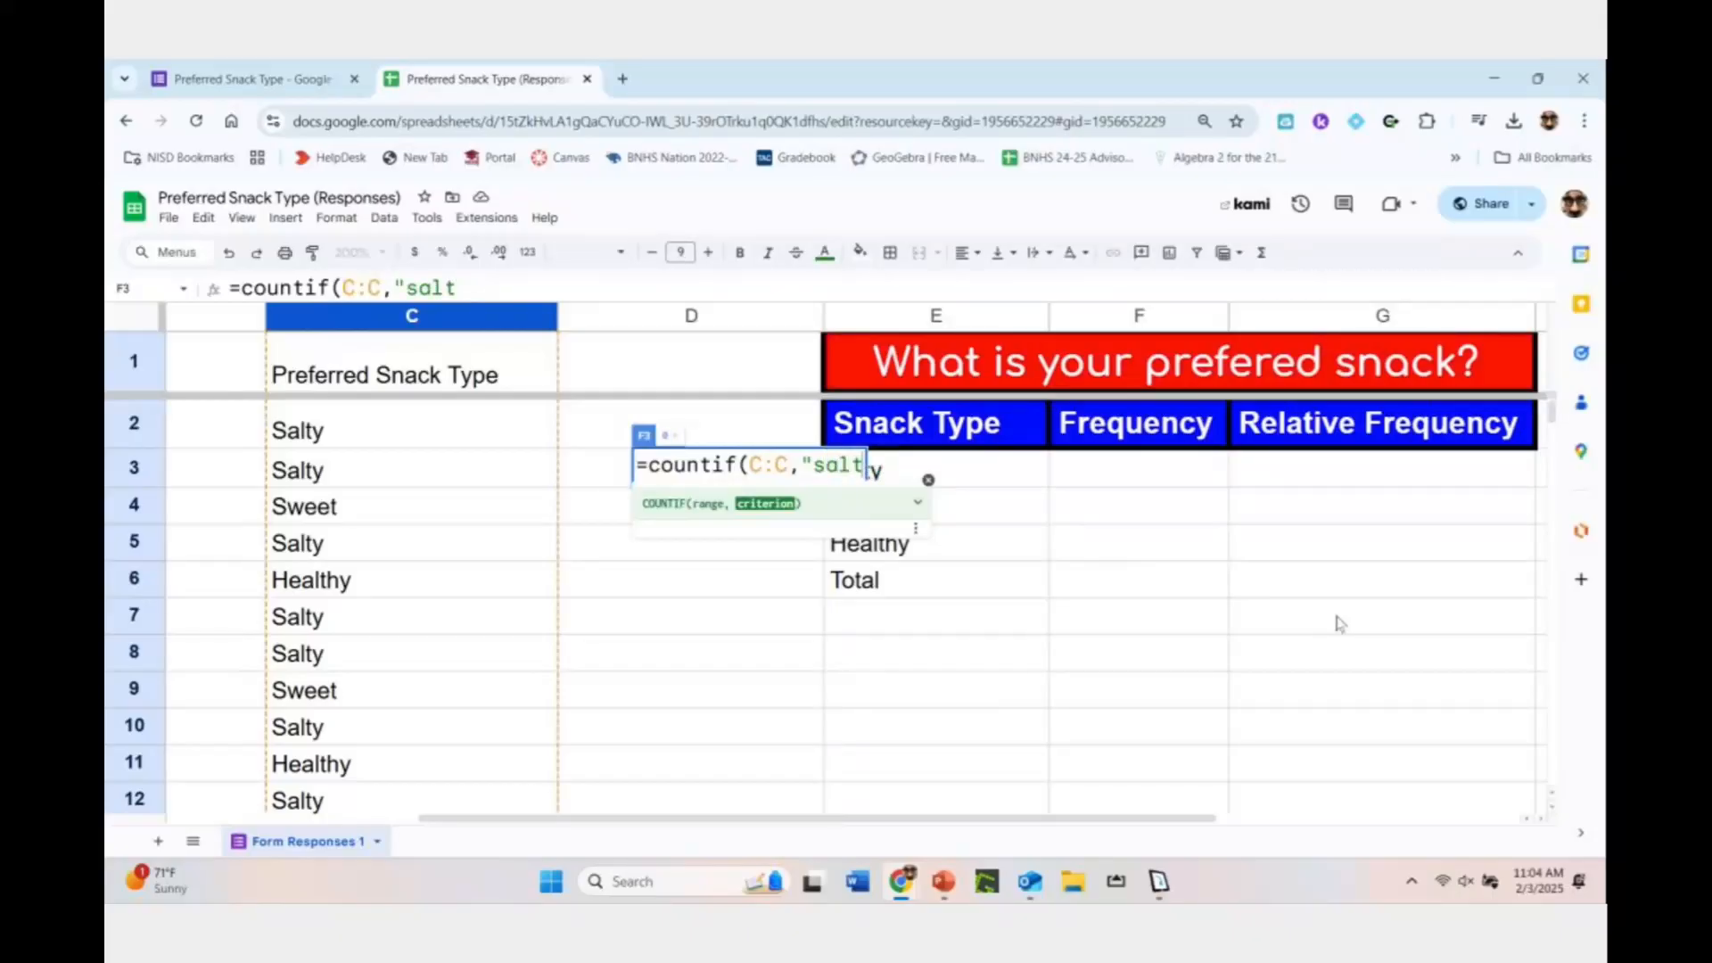
pyautogui.press('BackSpace')
pyautogui.write('ty"')
pyautogui.press('Return')
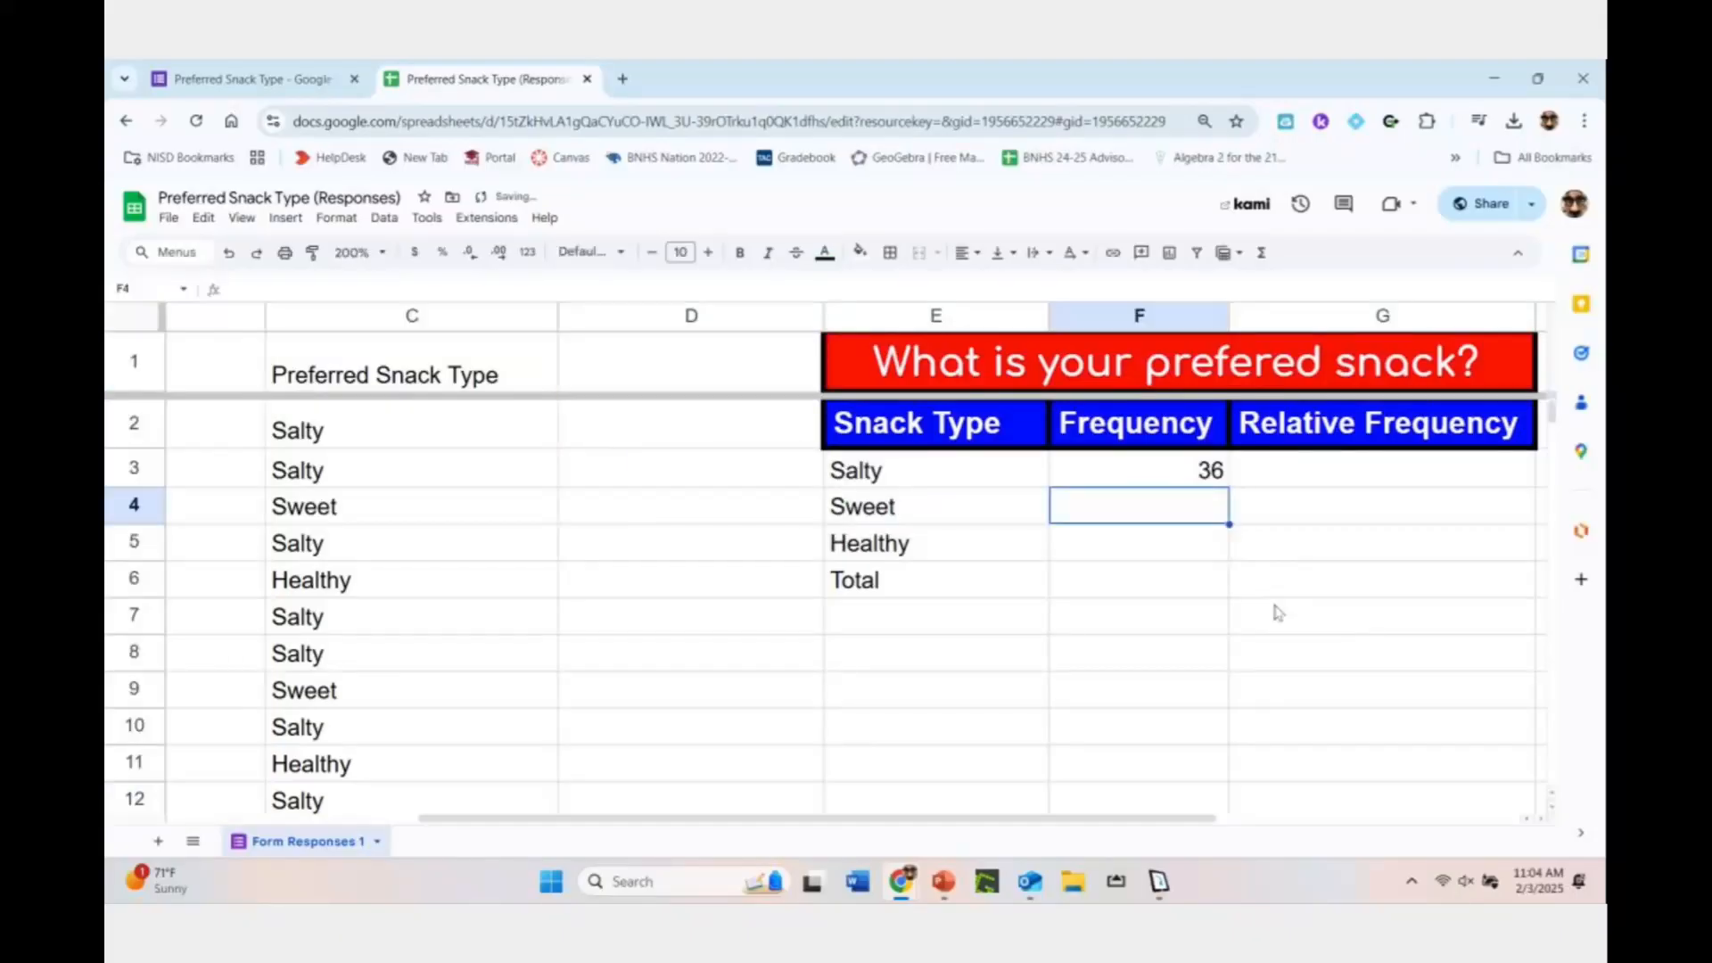
# Insert a space before the word salty inside the quotation marks of the F3 formula
pyautogui.click(1144, 479)
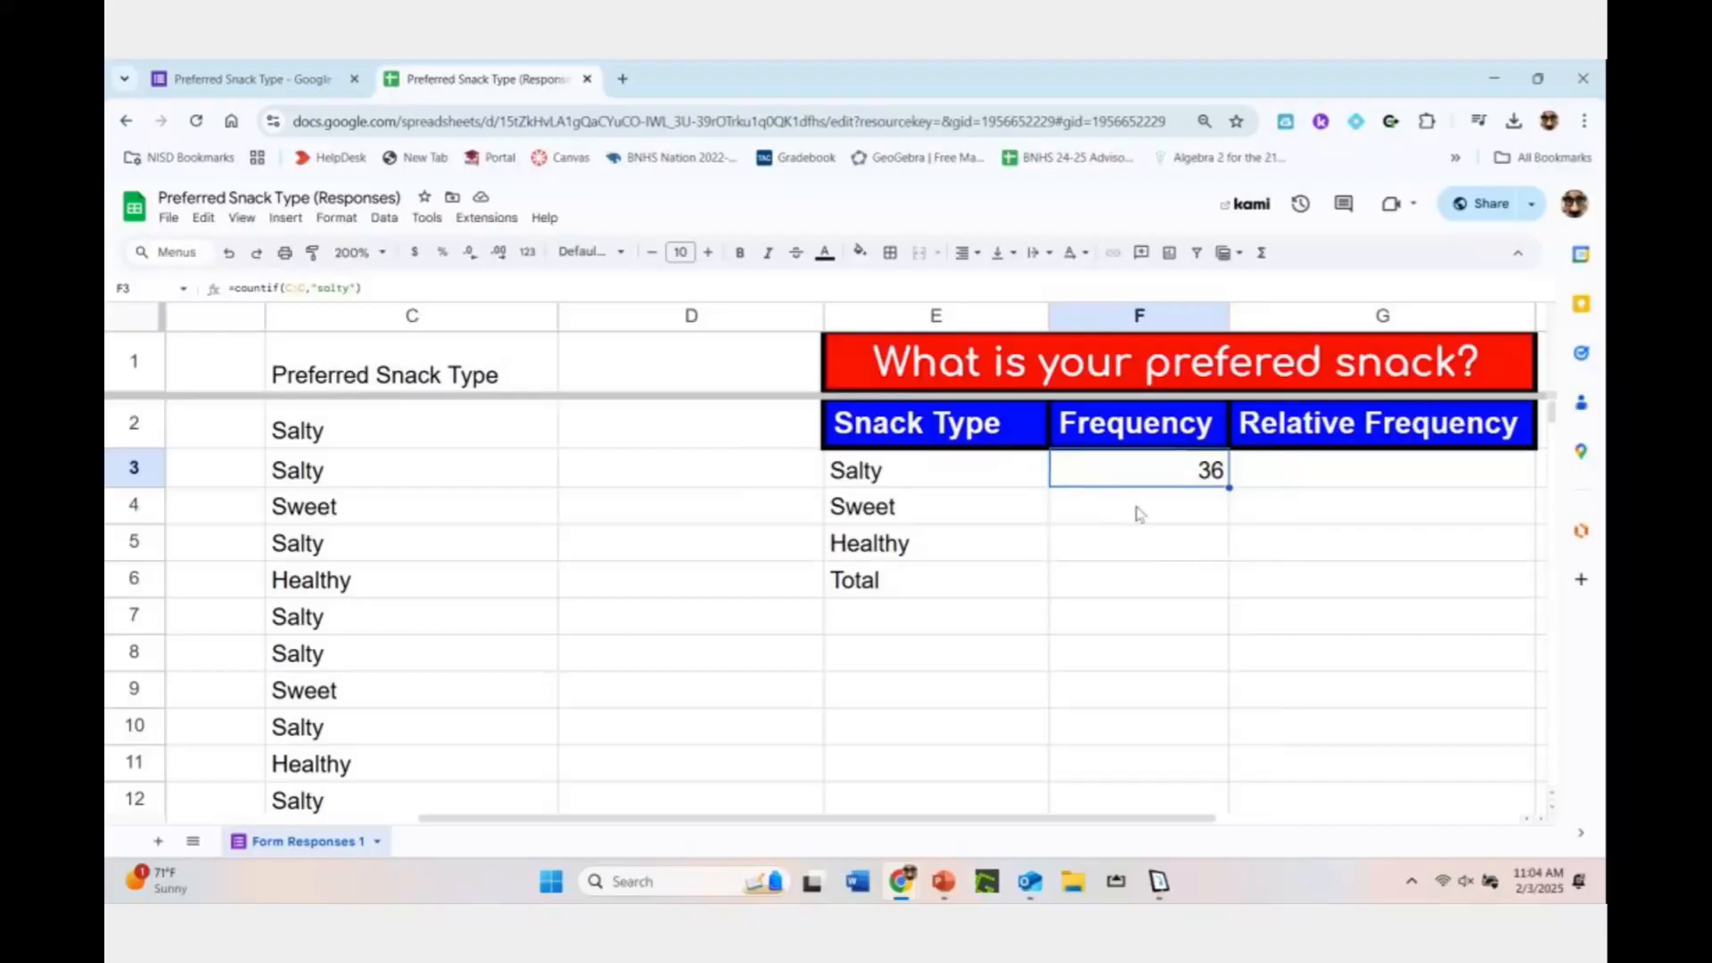
pyautogui.doubleClick(1153, 478)
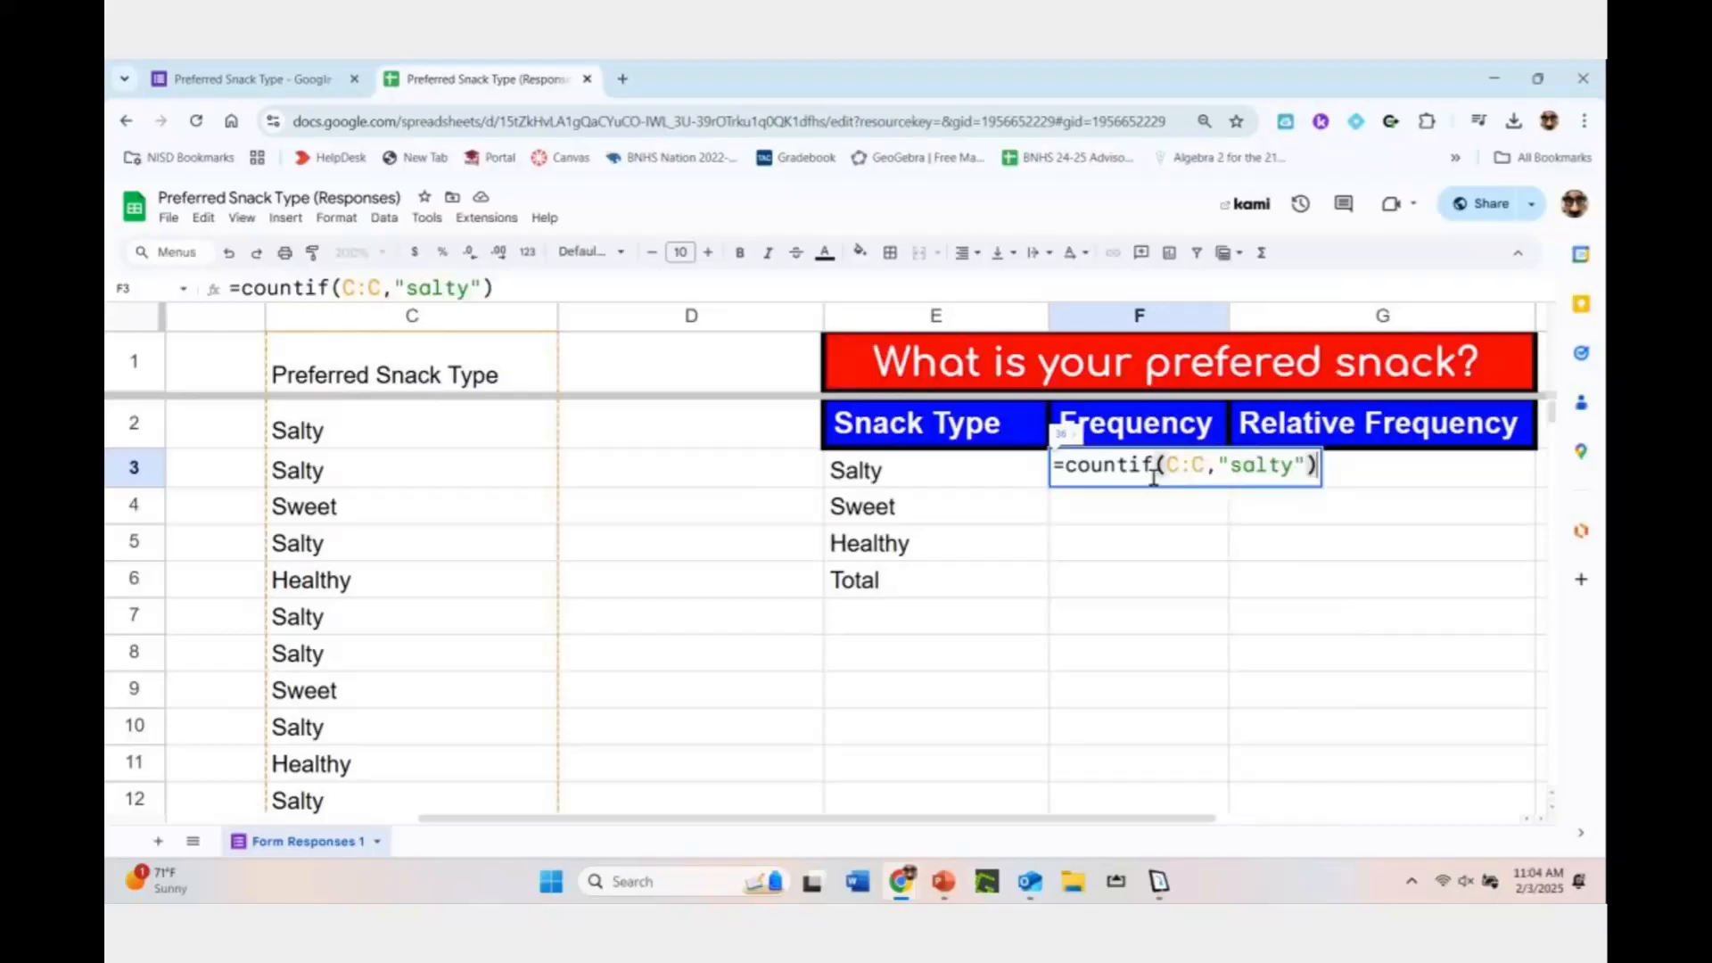
pyautogui.click(1236, 466)
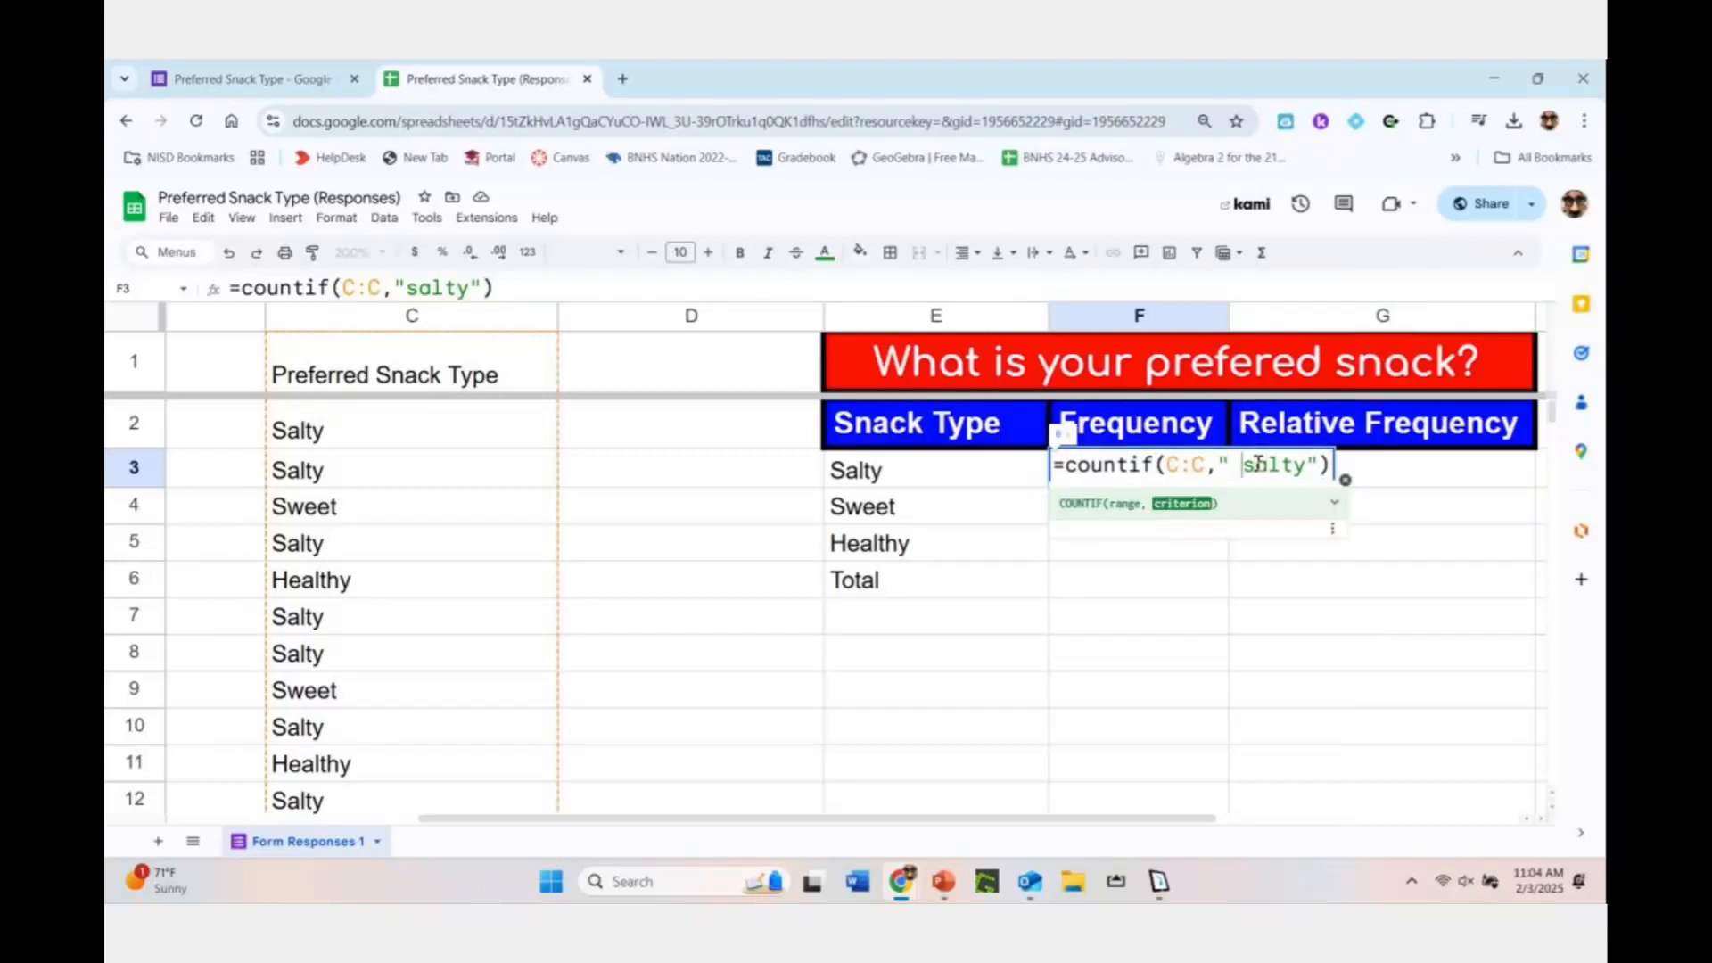
pyautogui.press('Tab')
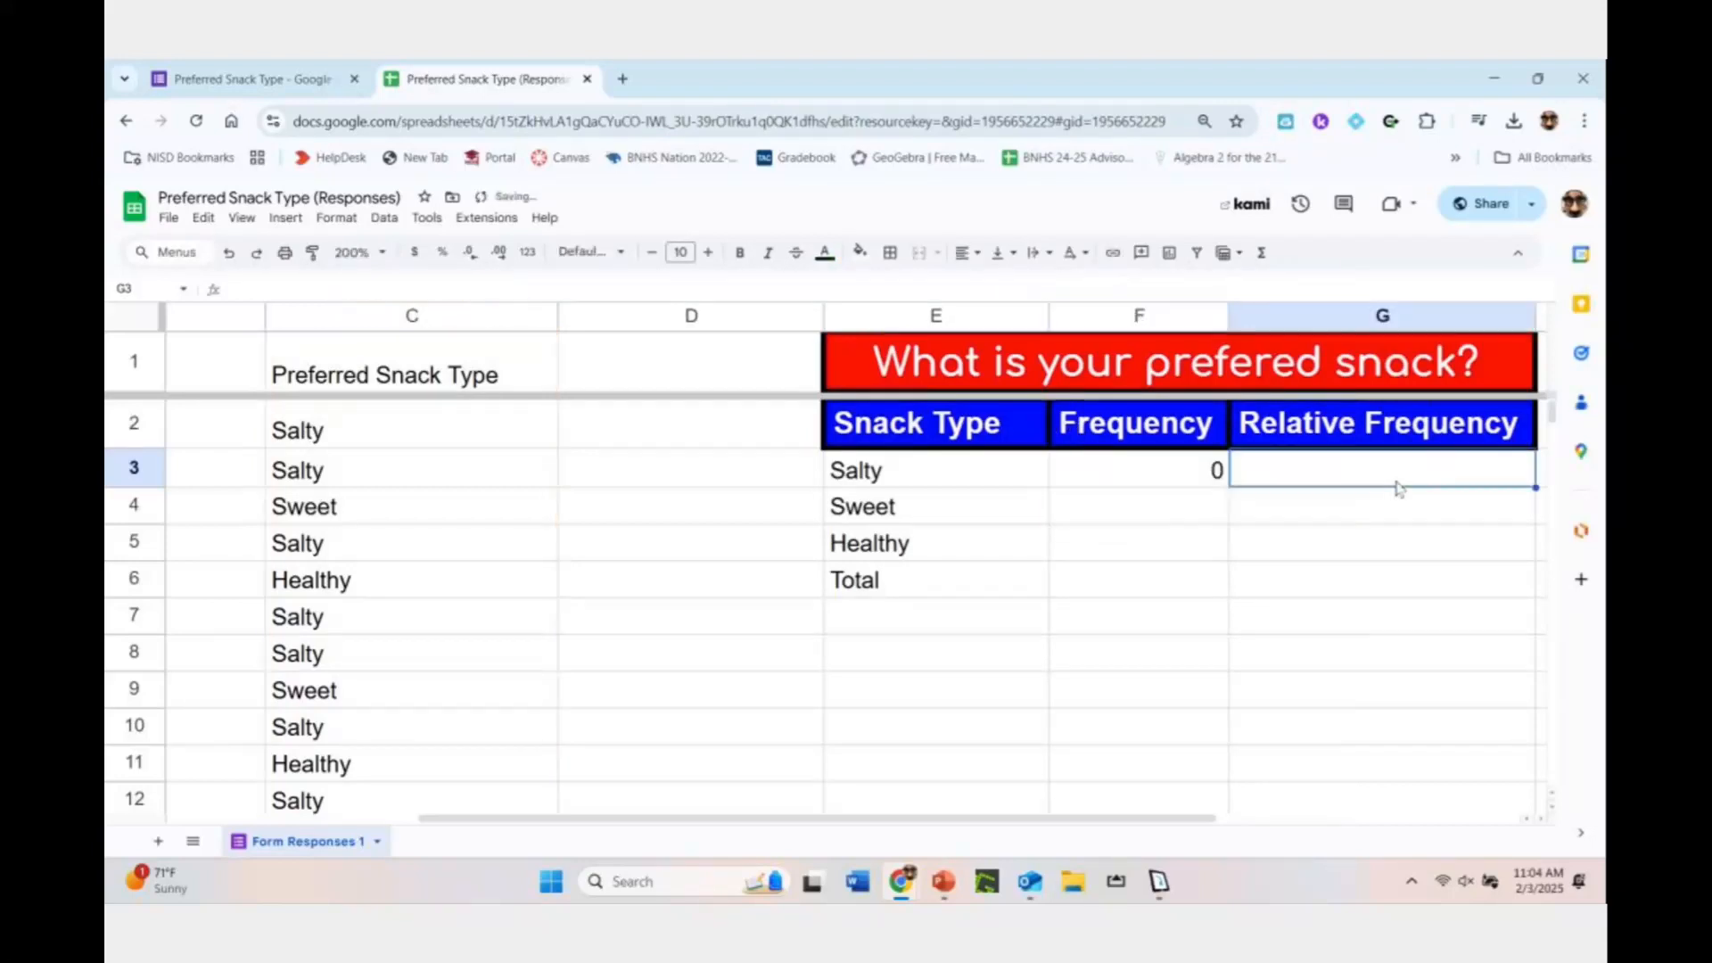
# Remove the extra space from the criterion in F3 so that the formula reads =countif(C:C,"salty")
pyautogui.click(1173, 473)
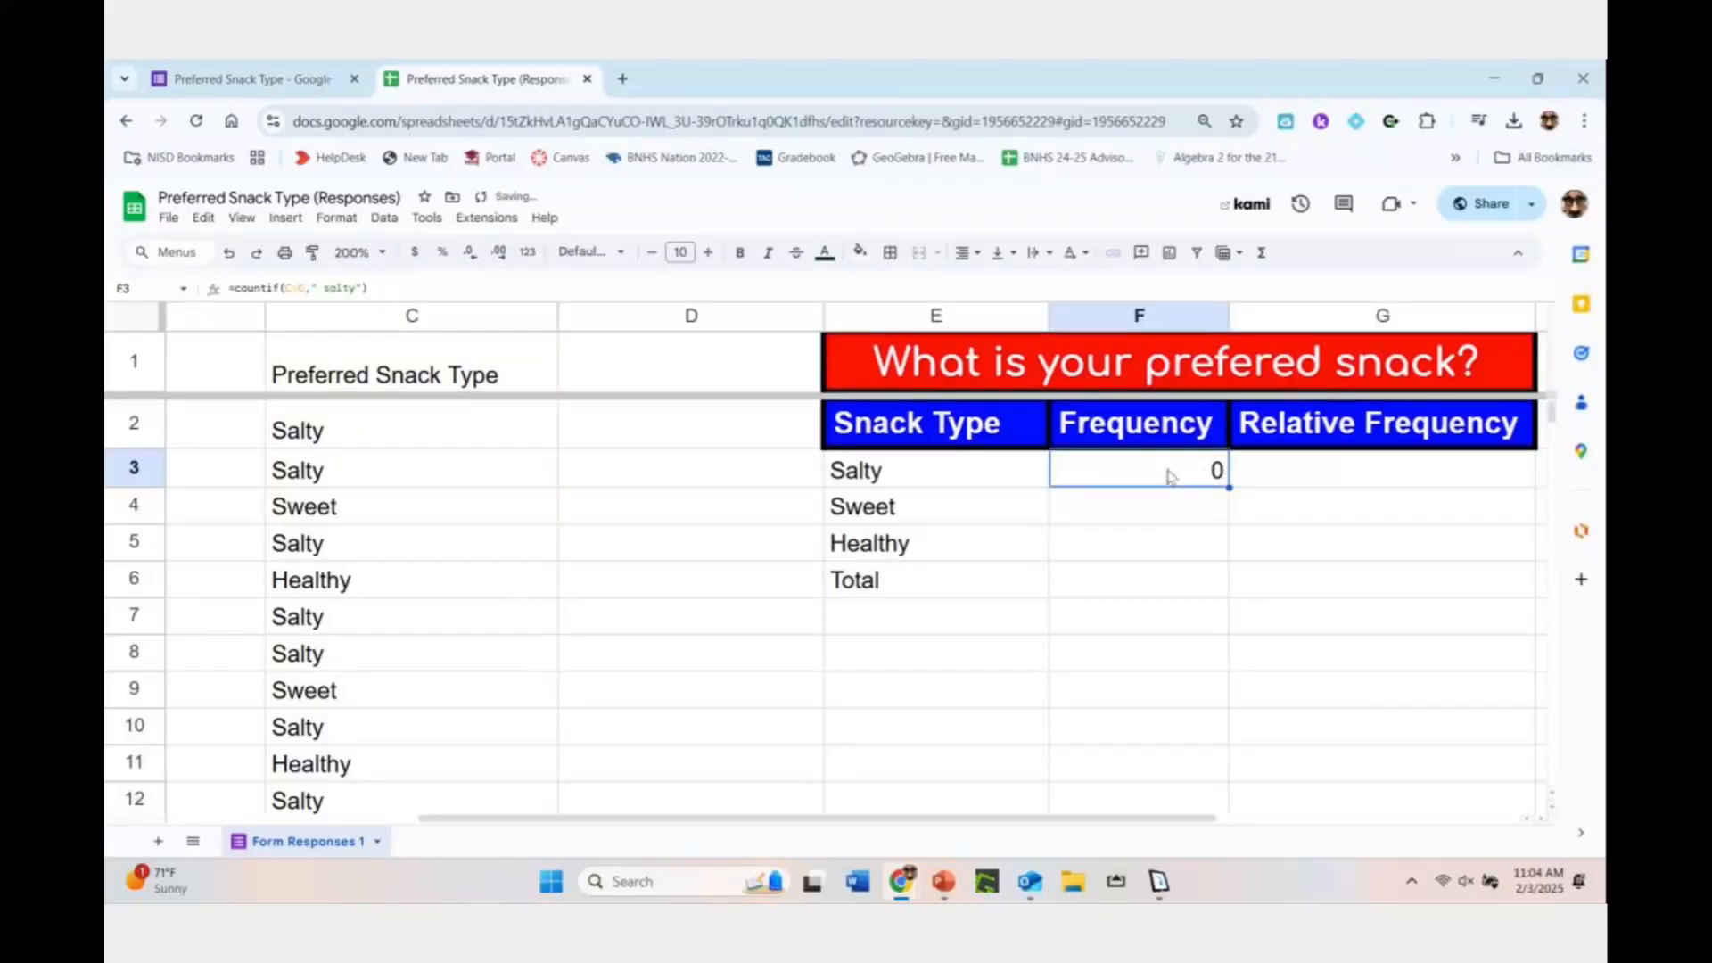
pyautogui.click(326, 294)
pyautogui.press('BackSpace')
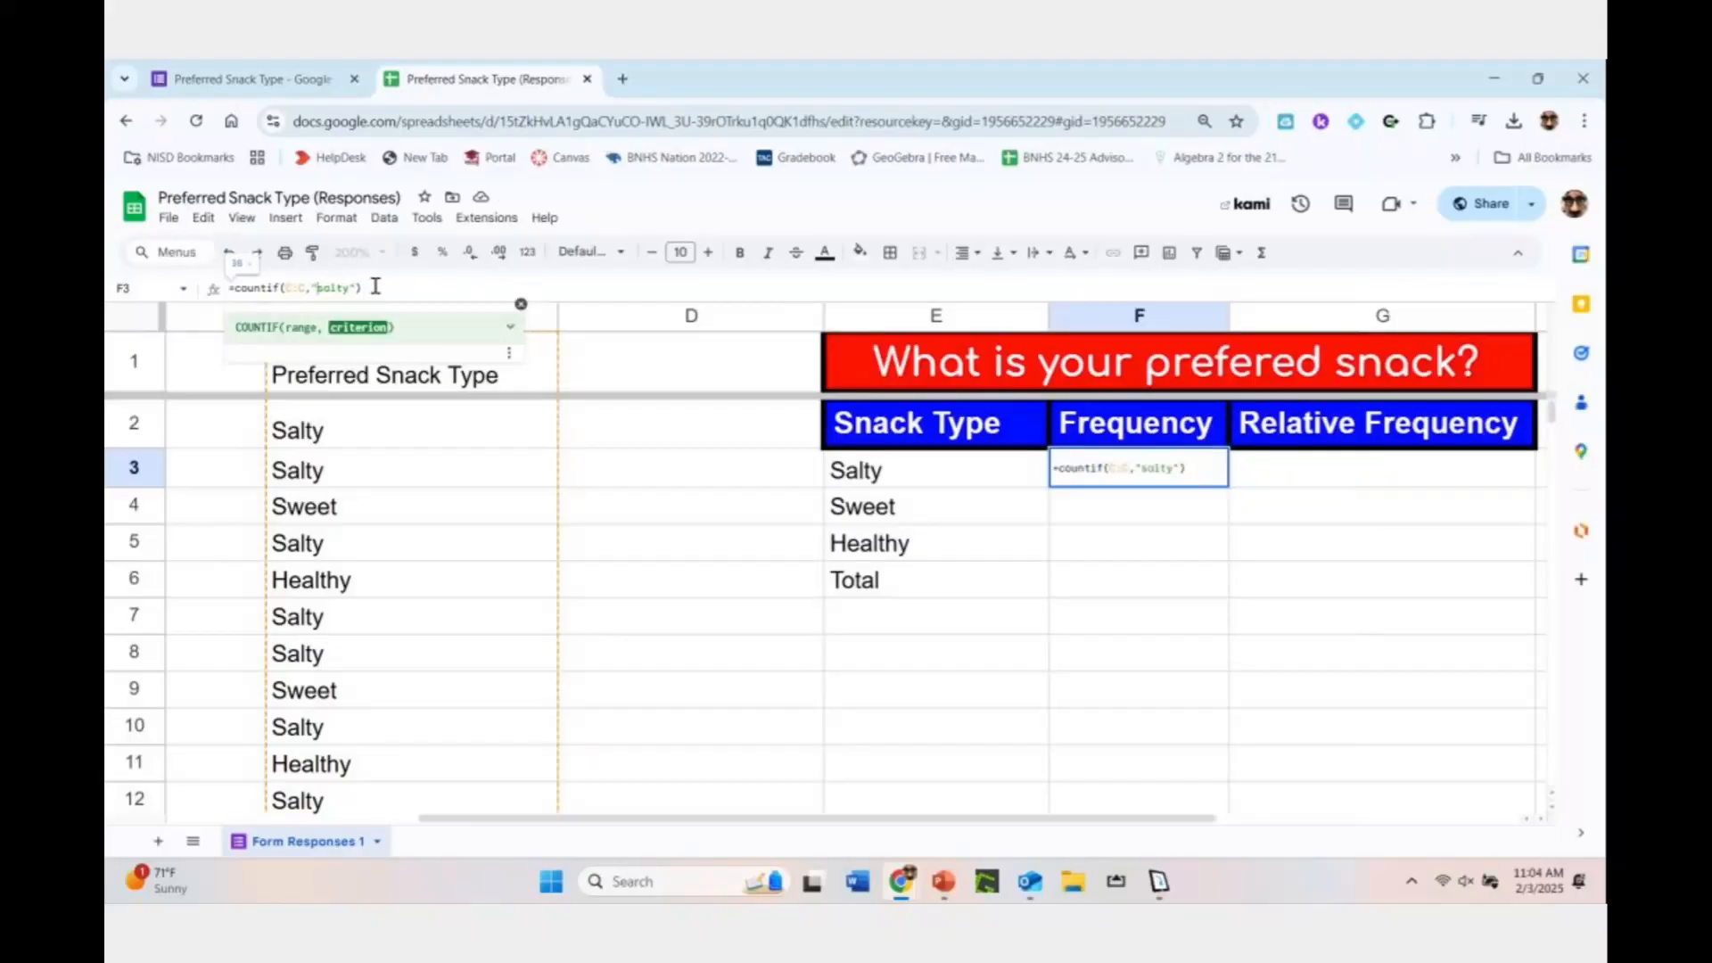
pyautogui.press('Return')
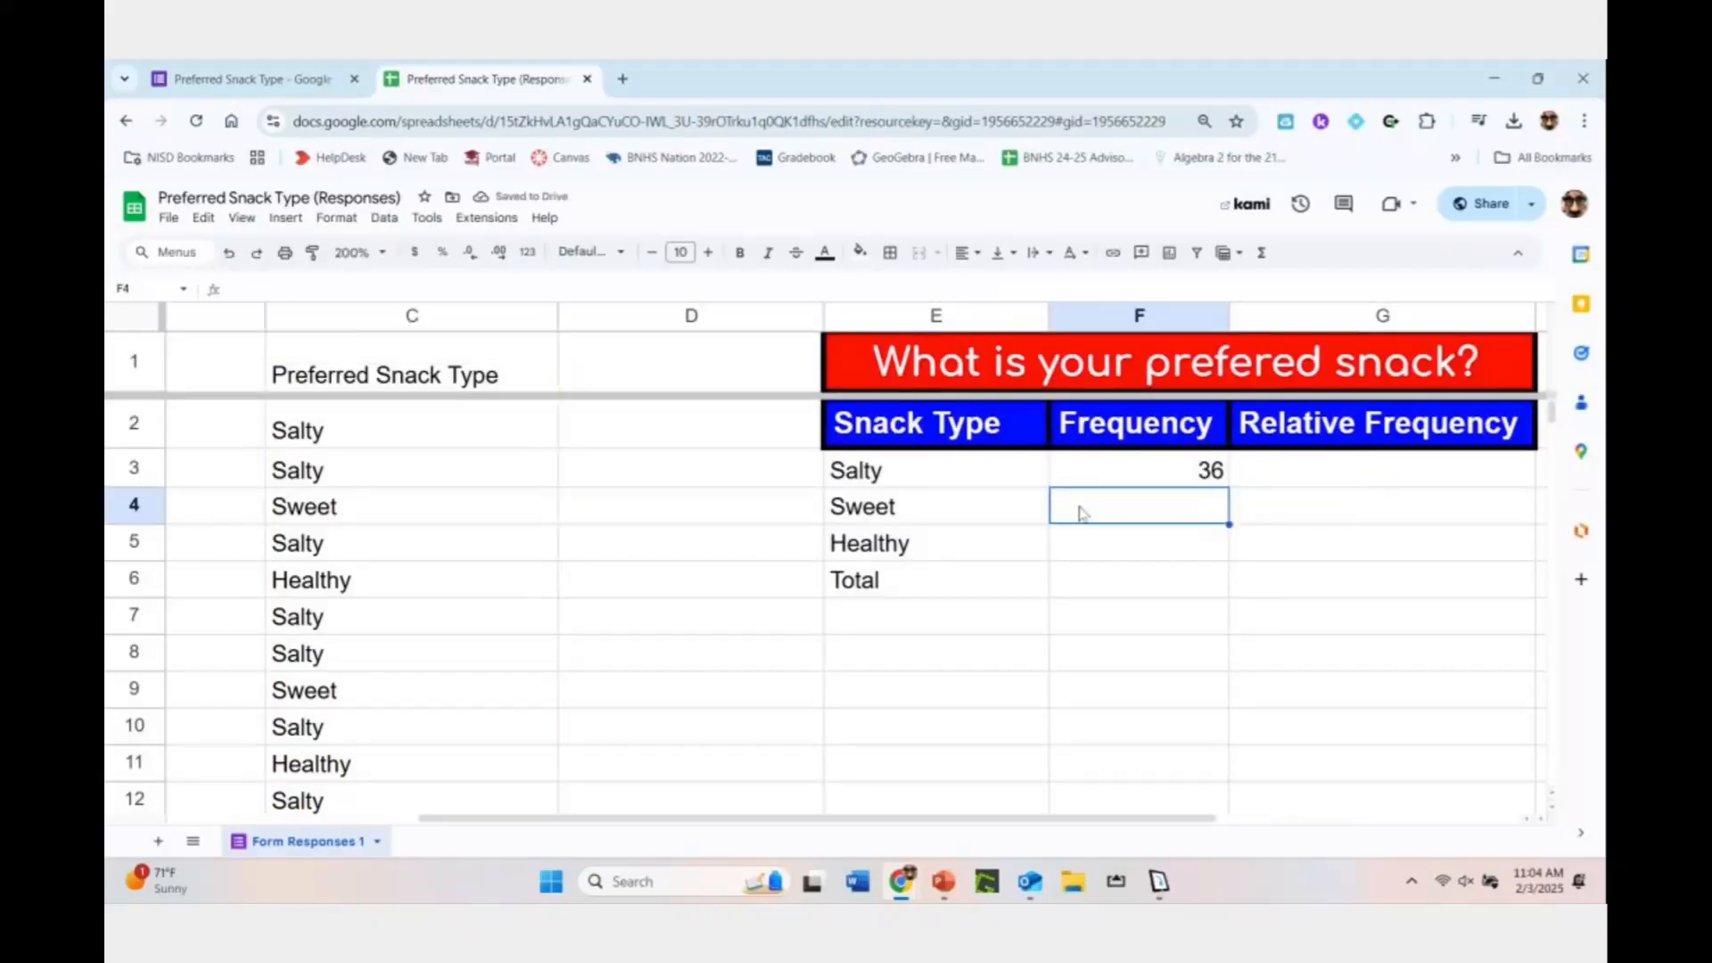
# Enter a COUNTIF formula in F4 that counts "sweet" across the whole of column C (C:C)
pyautogui.doubleClick(1081, 510)
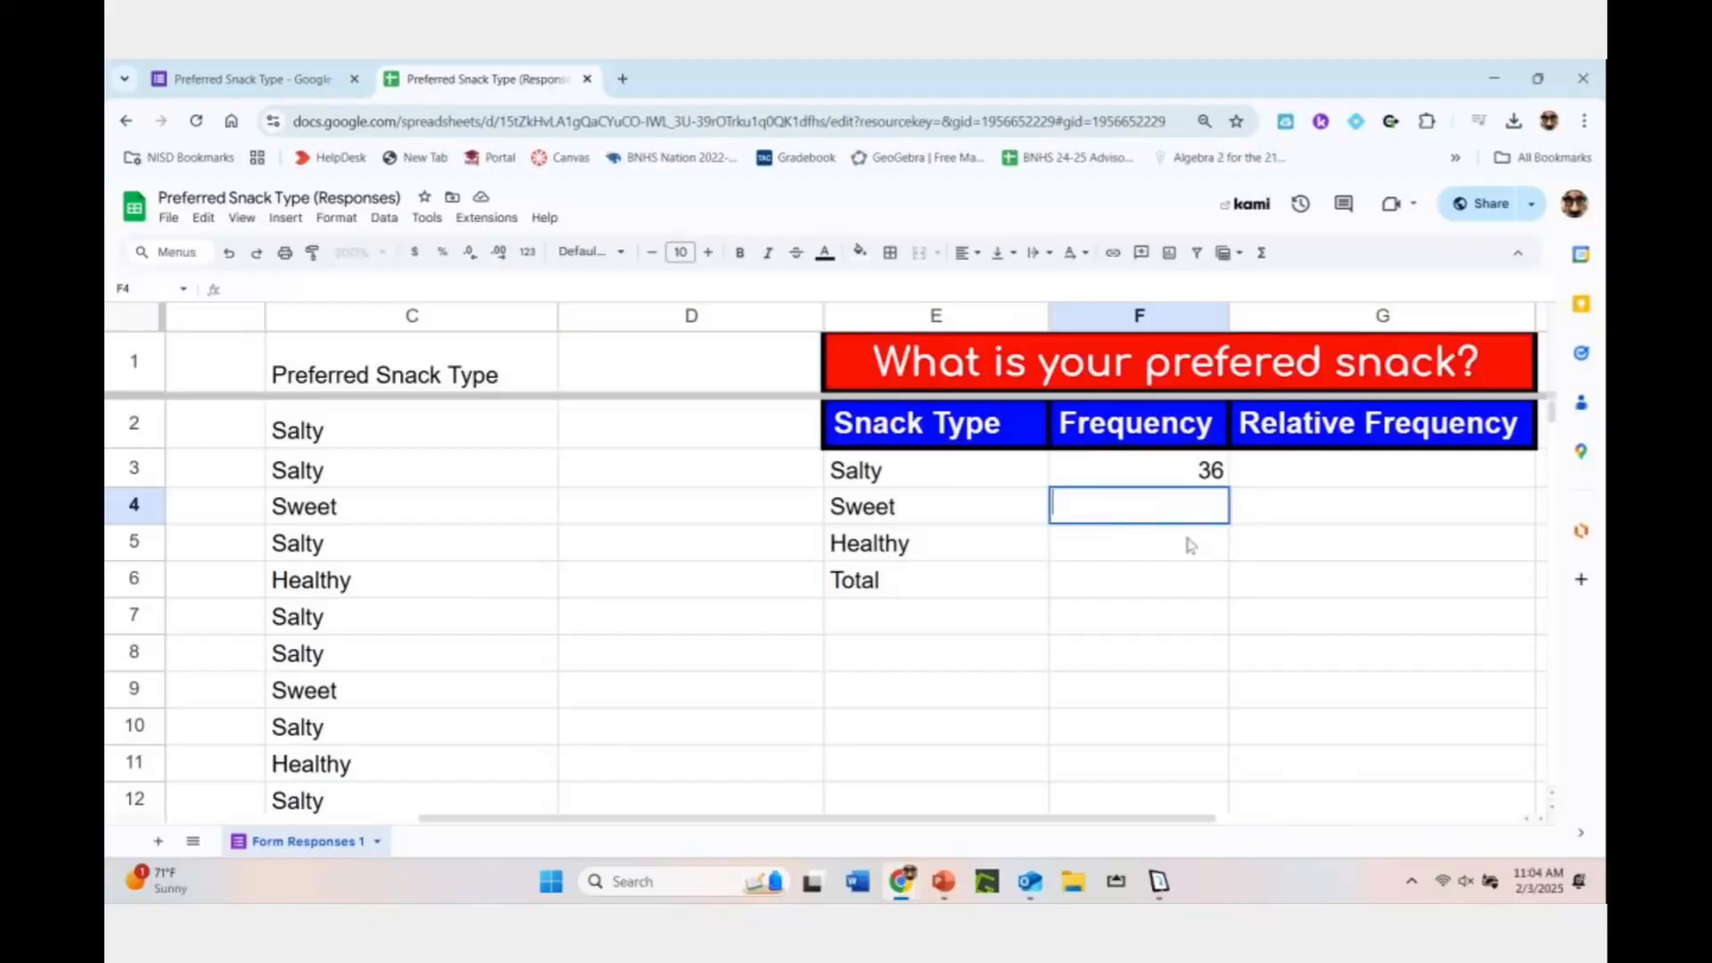
pyautogui.write('=C')
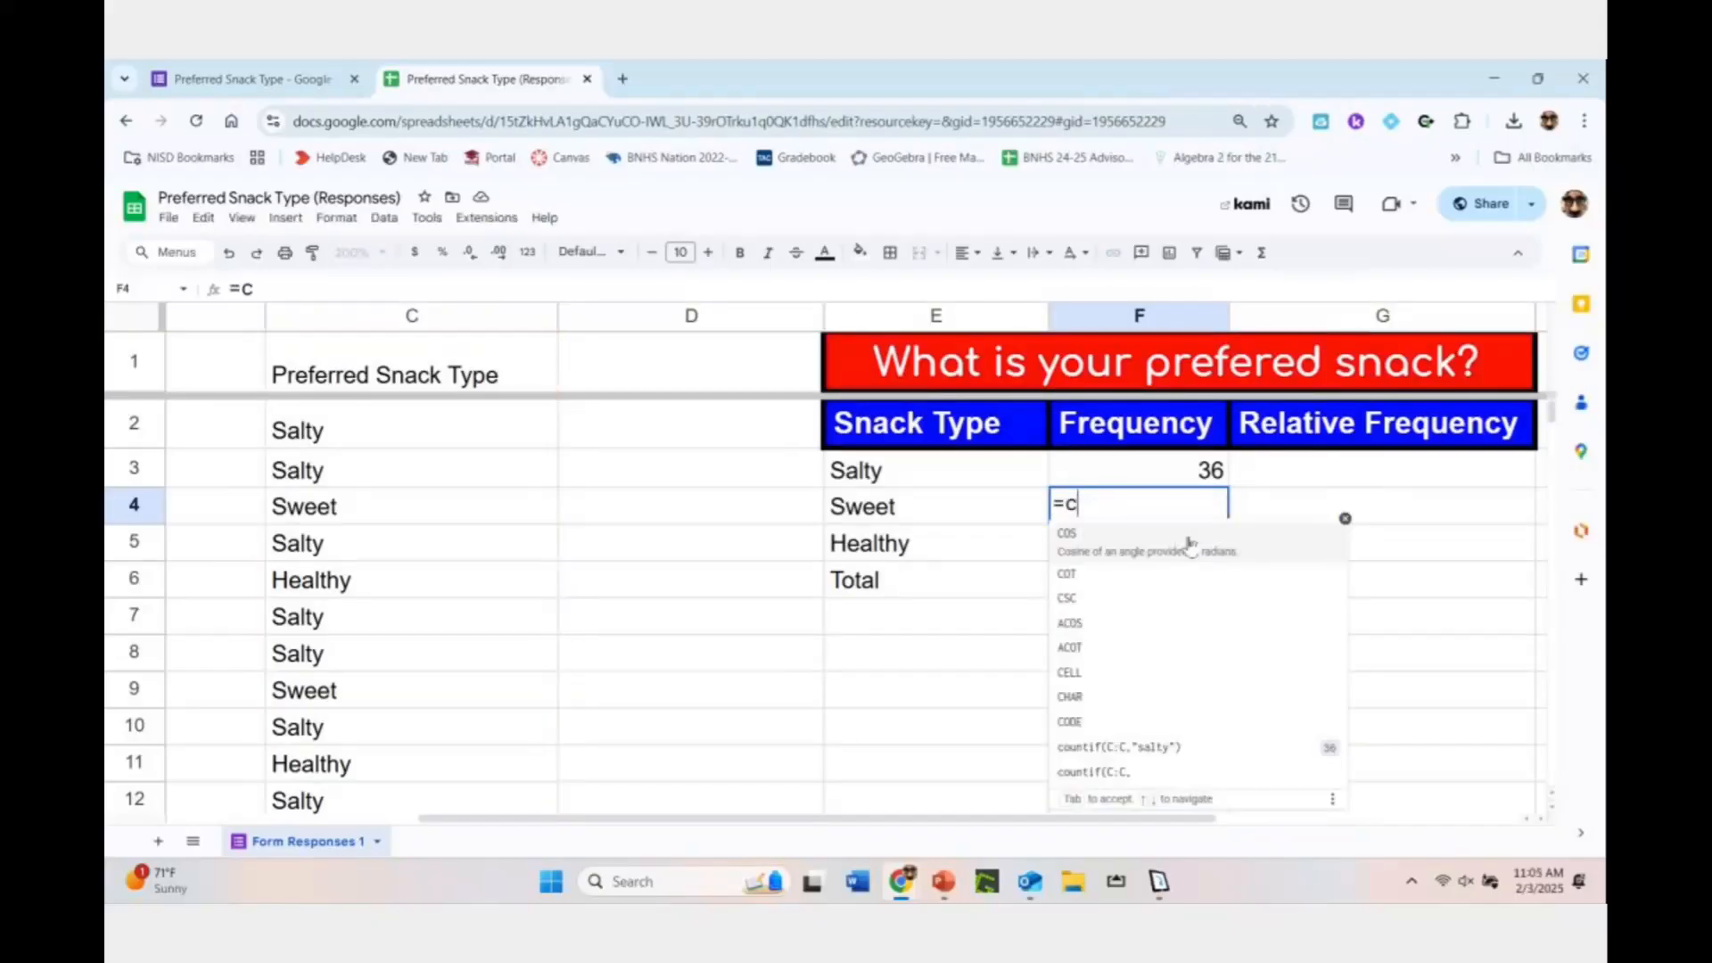
pyautogui.write('Ountif')
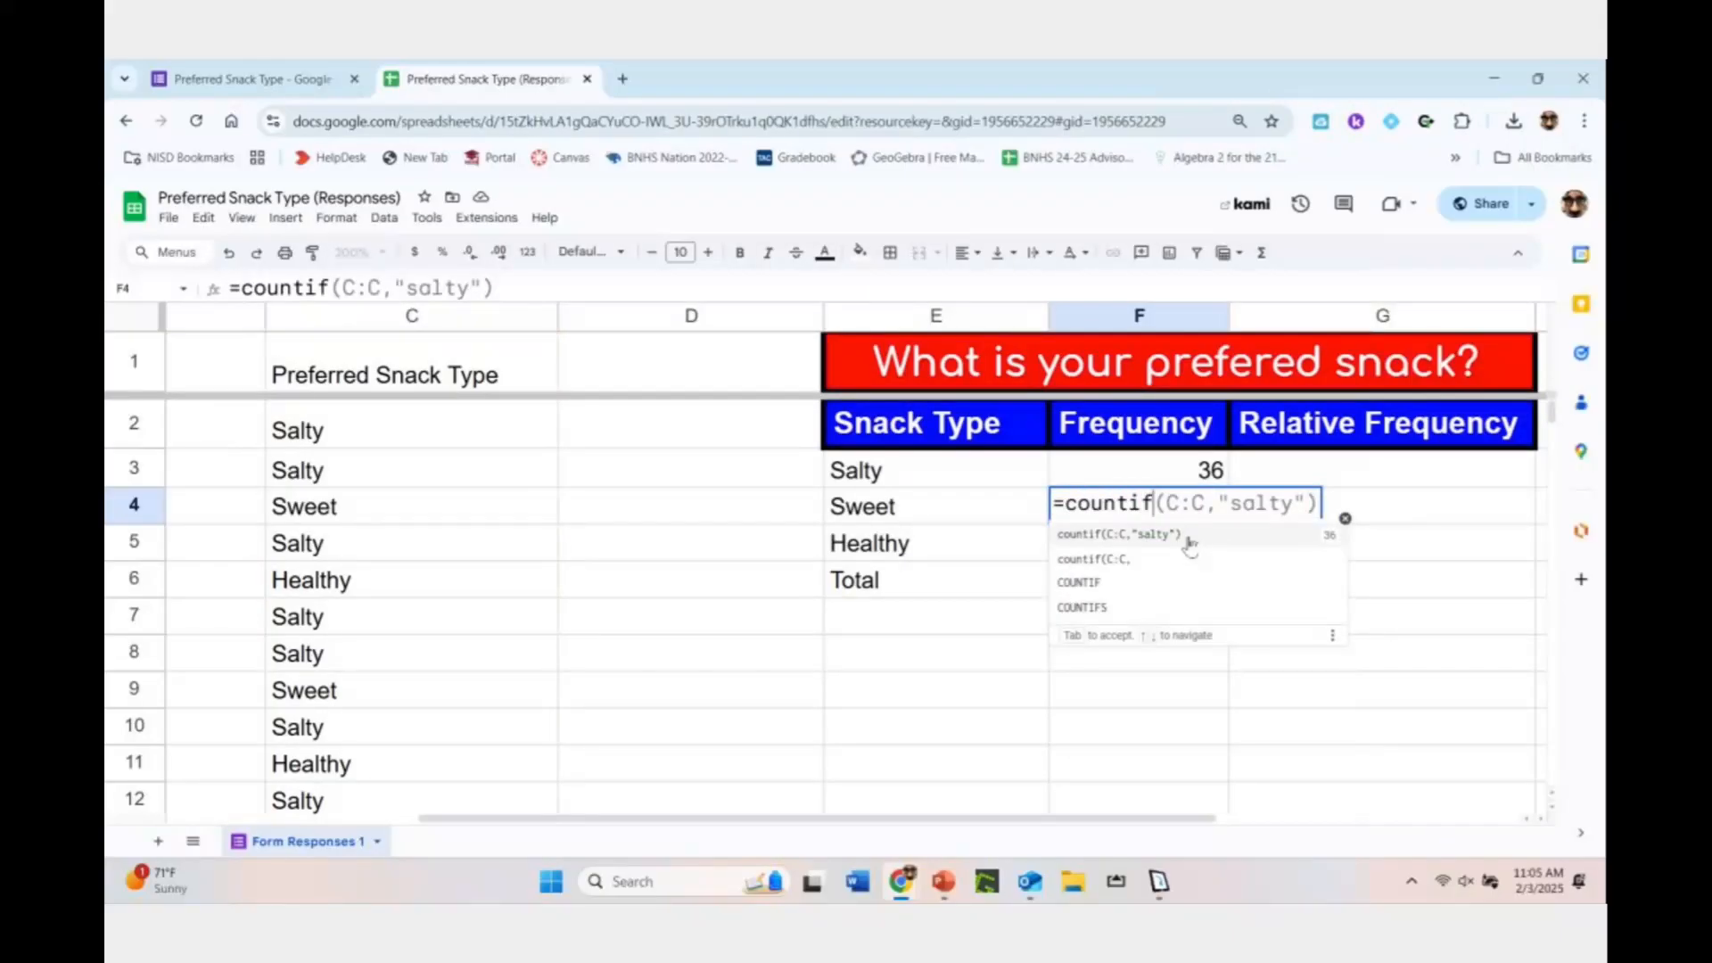
pyautogui.write('(')
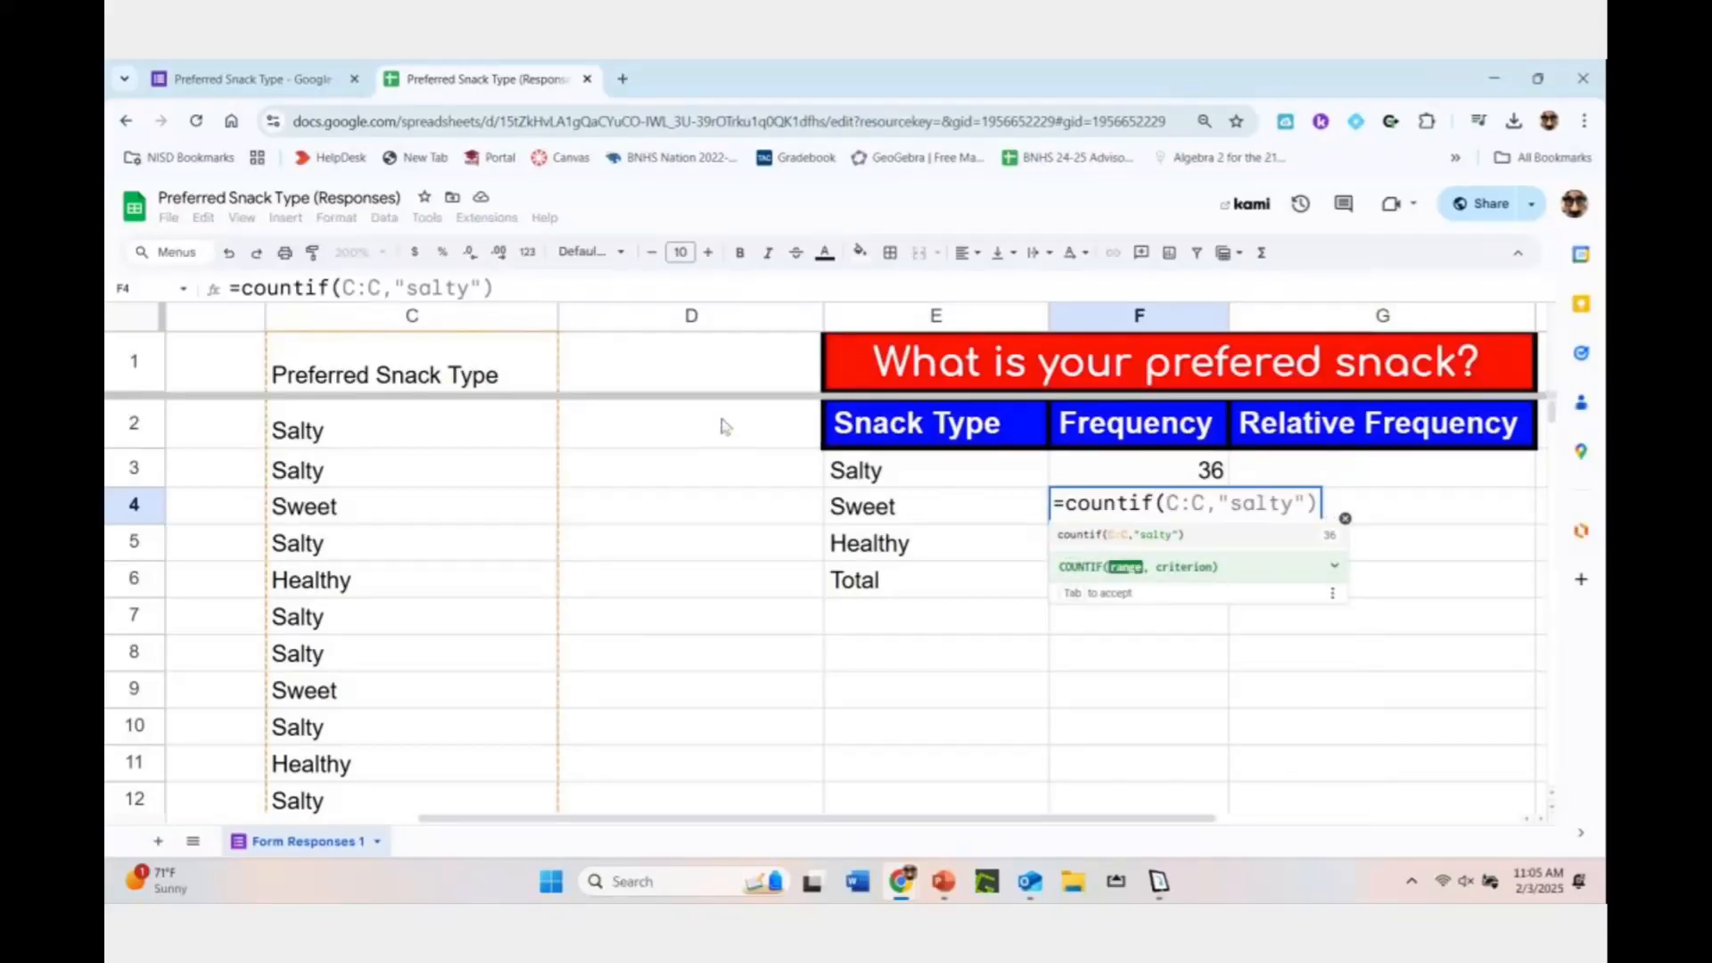
pyautogui.click(470, 328)
pyautogui.write(',')
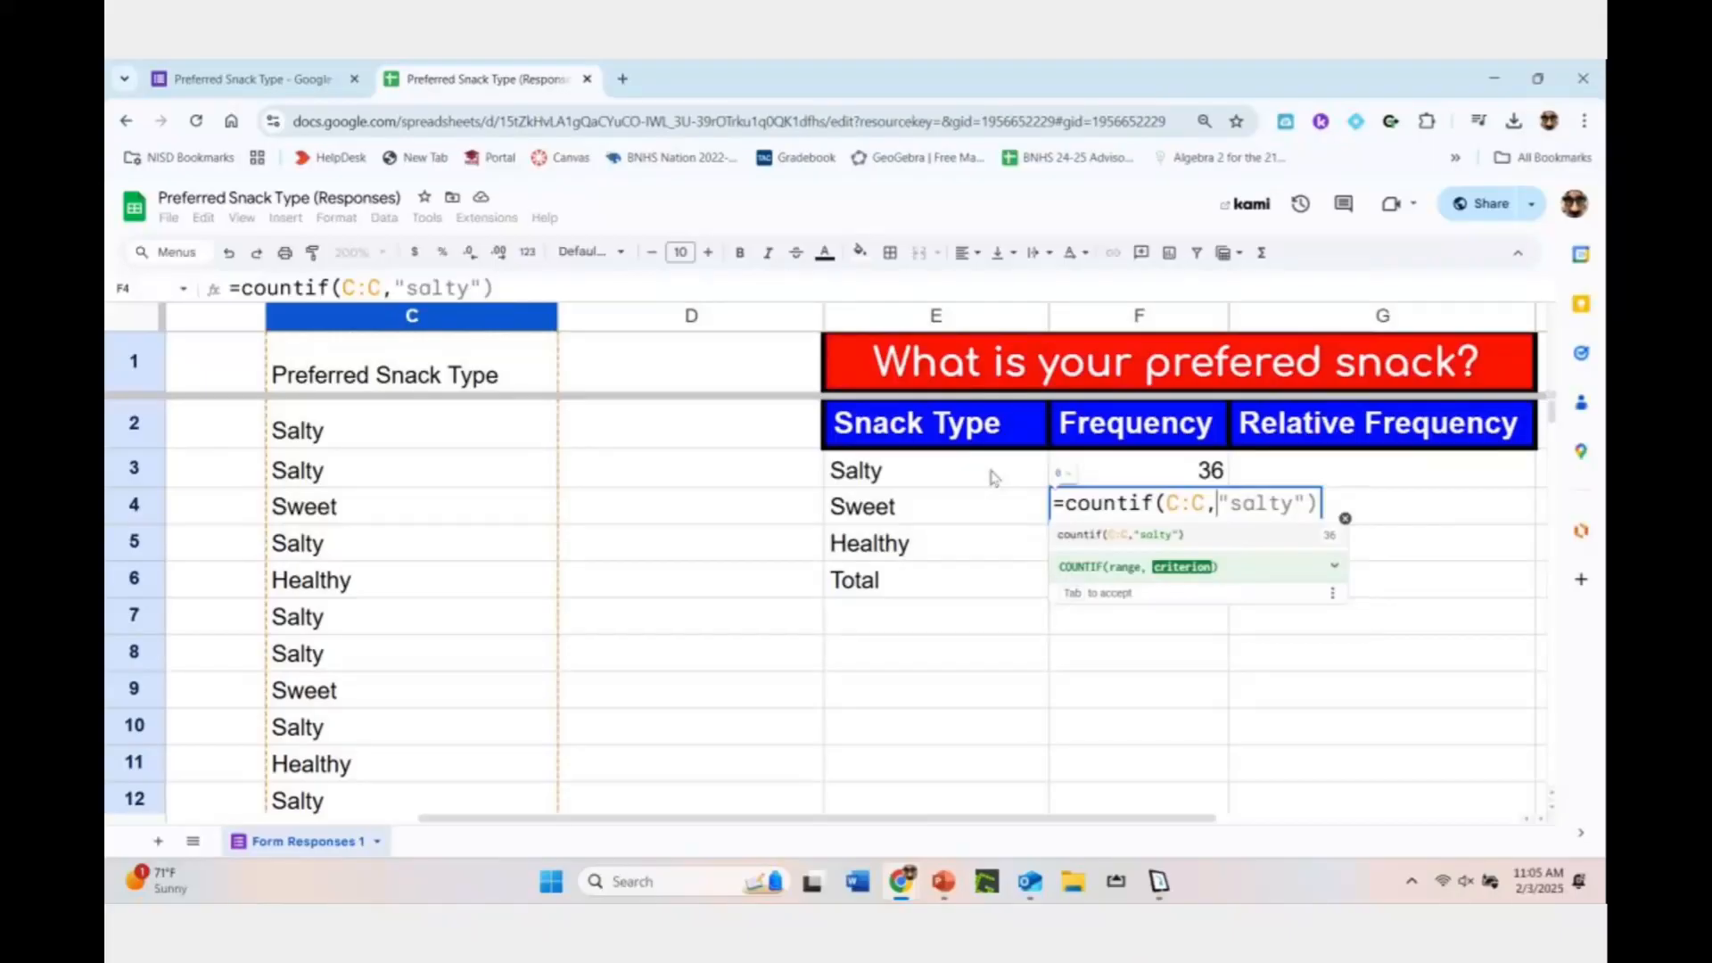
pyautogui.write('"s')
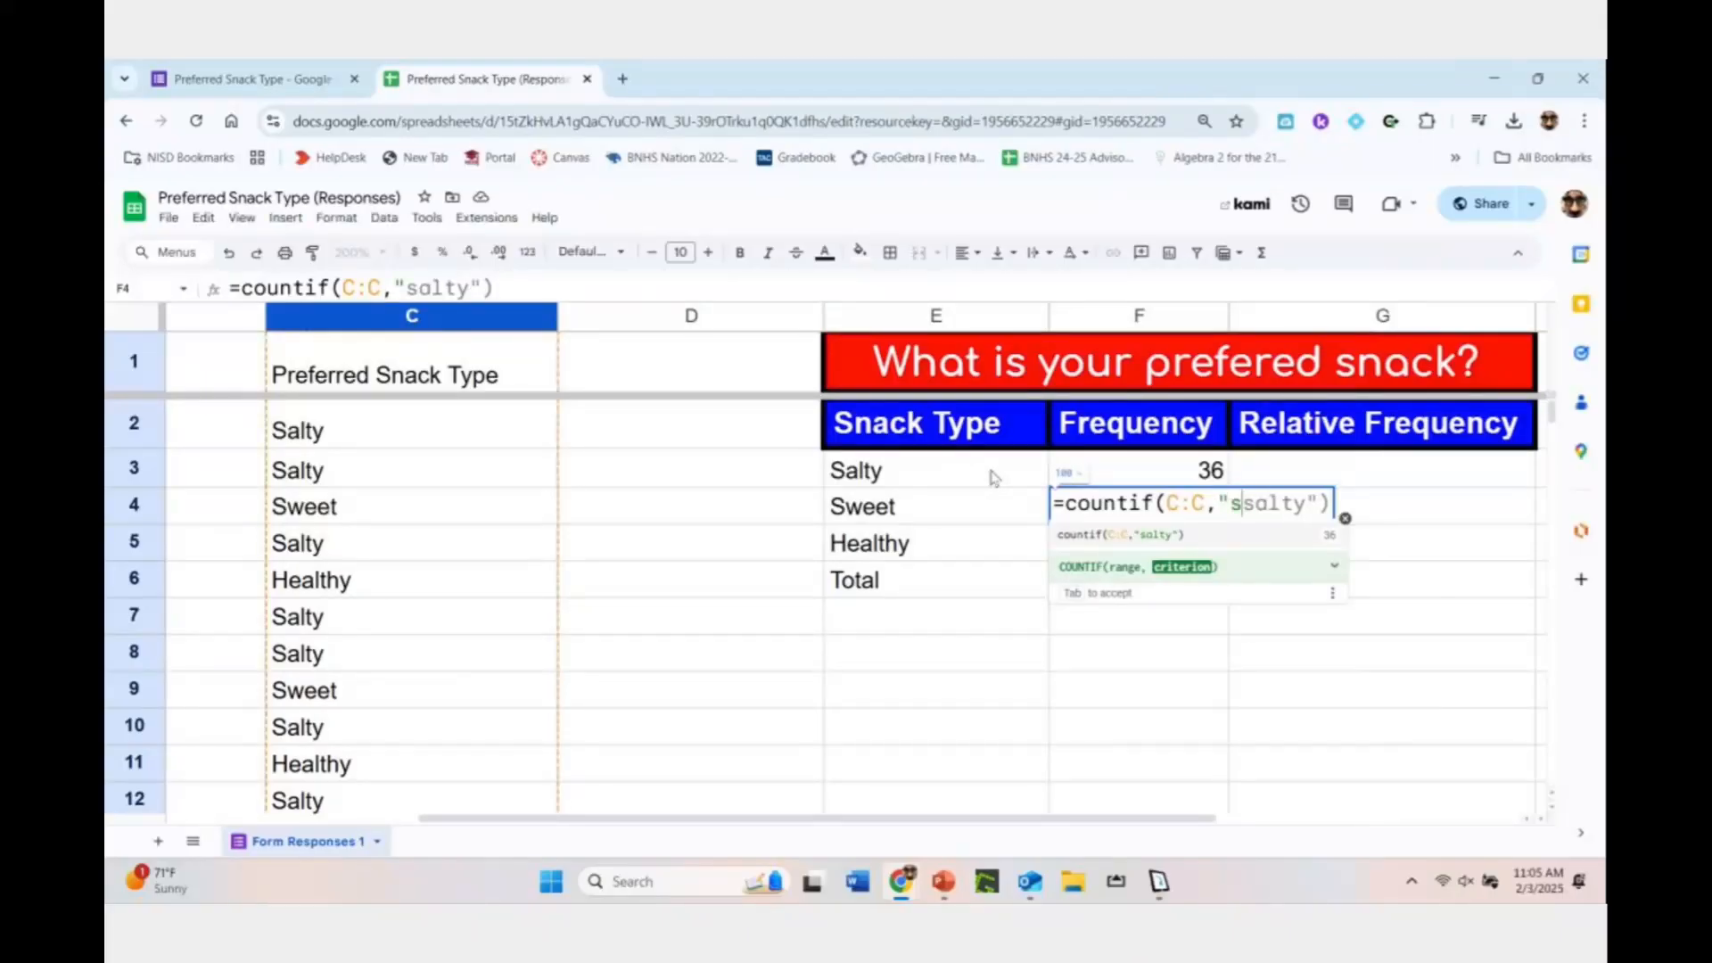
pyautogui.write('weet"')
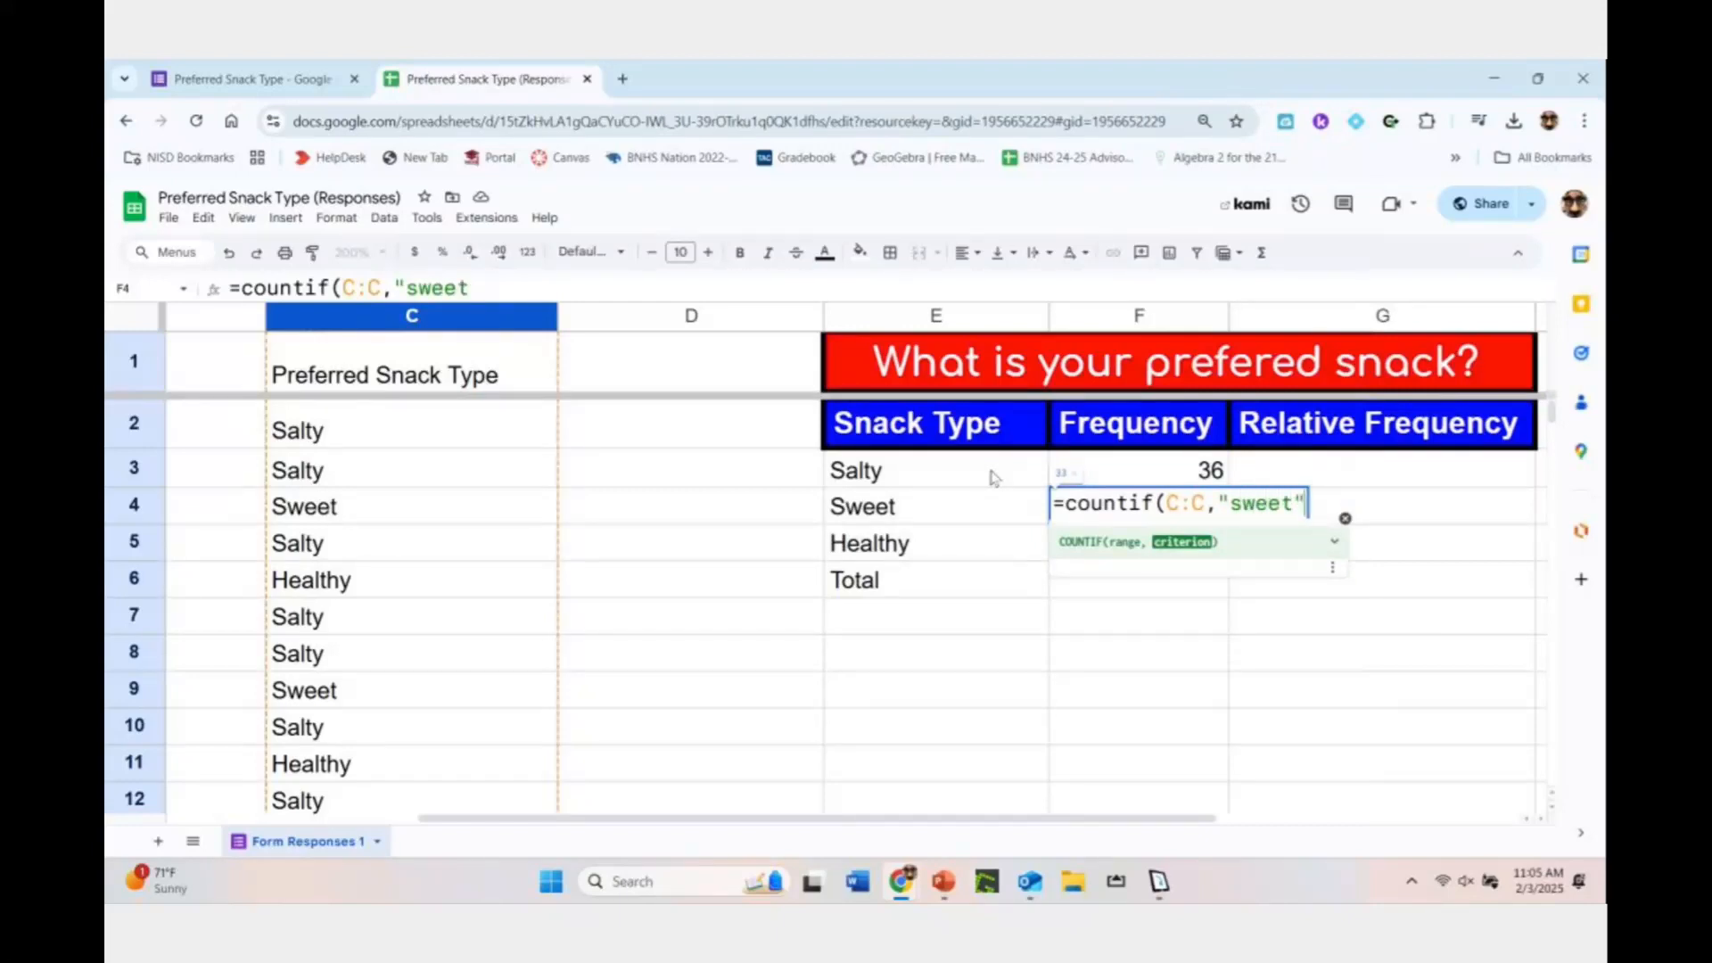
pyautogui.press('Return')
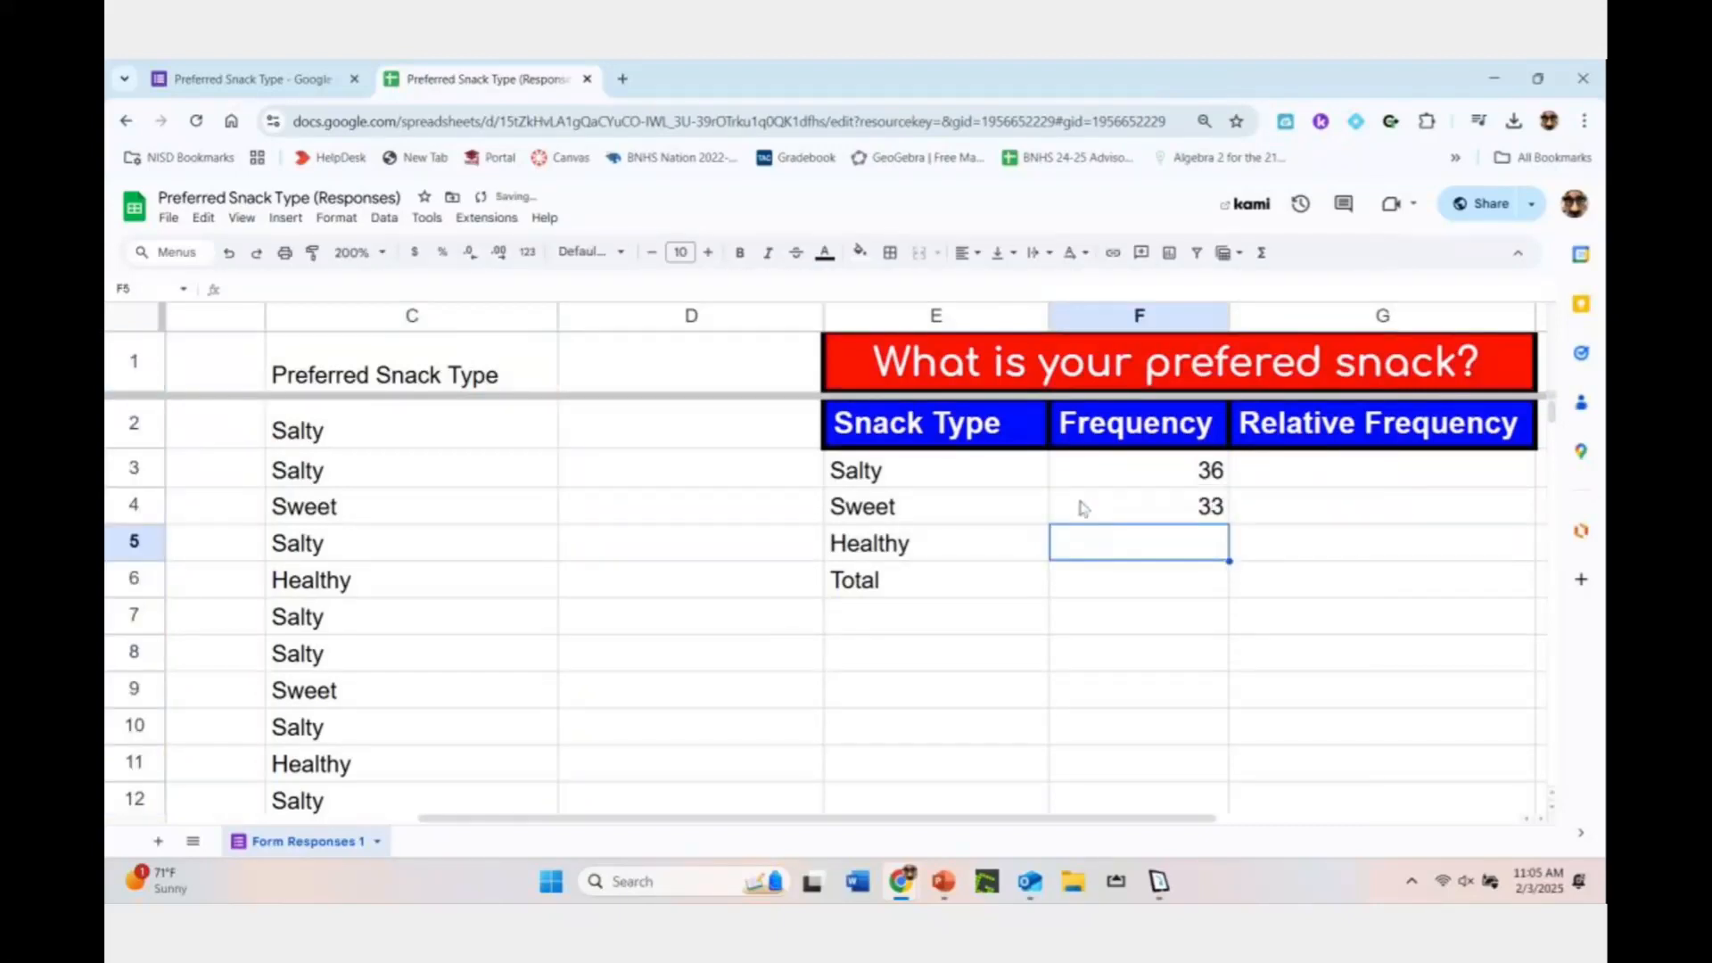
# Enter a COUNTIF formula in F5 that counts "healthy" across the whole of column C (C:C)
pyautogui.doubleClick(1167, 538)
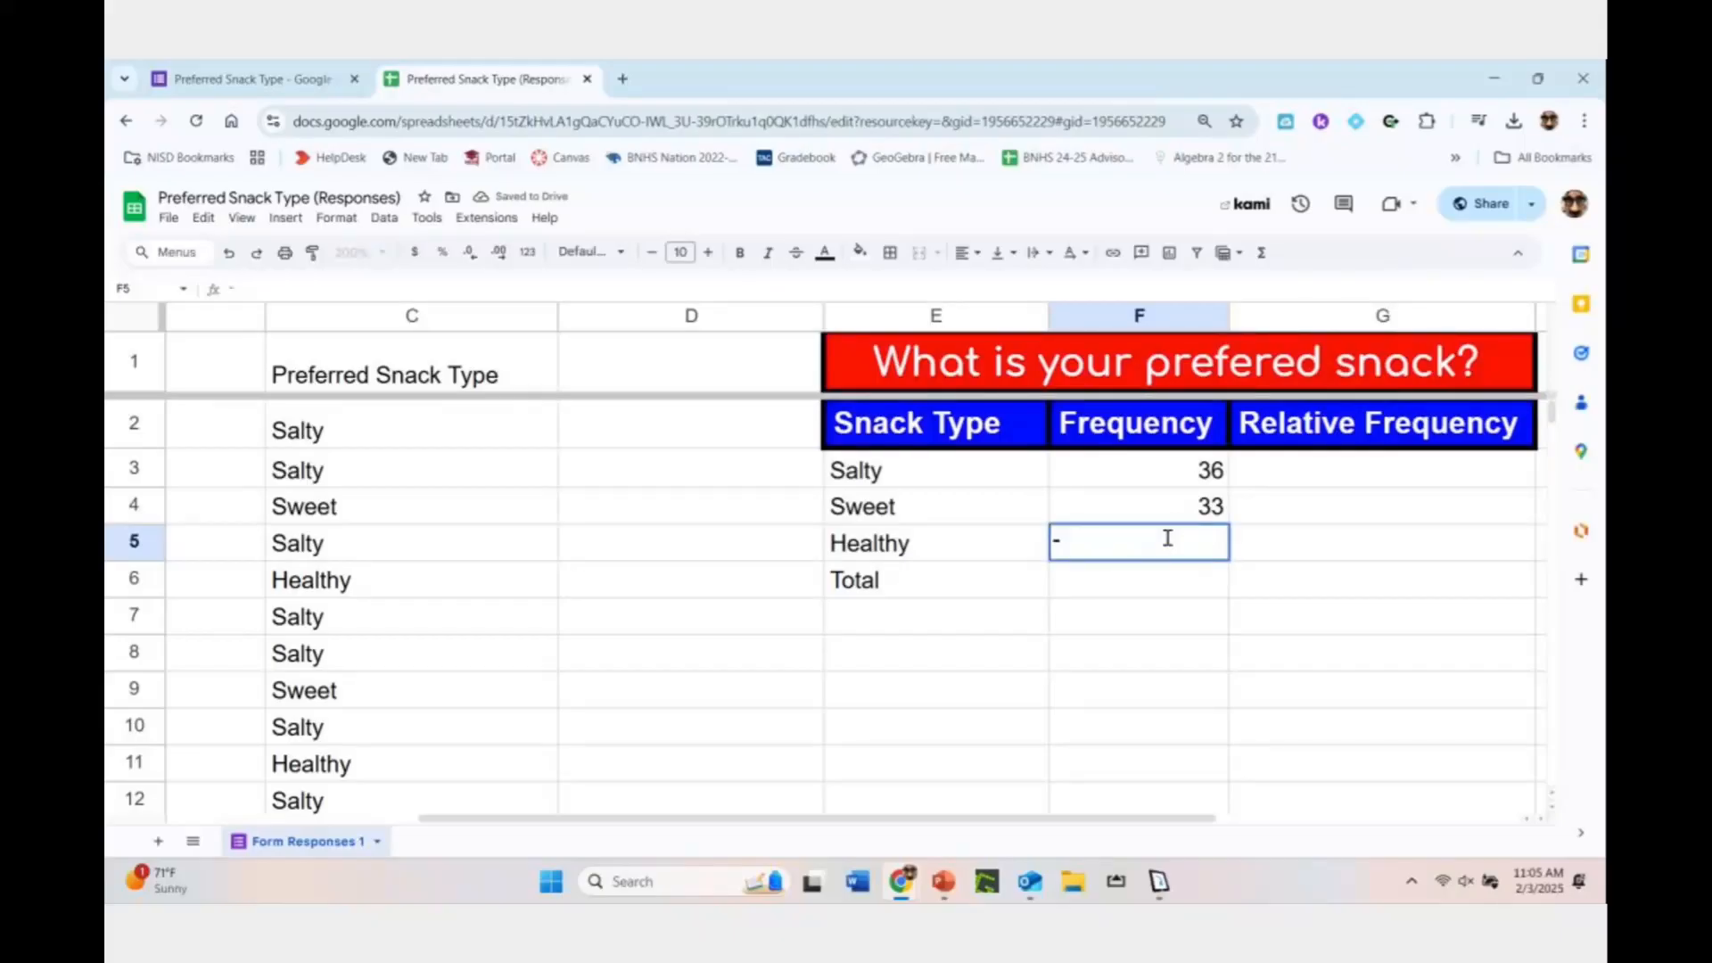
pyautogui.write('=')
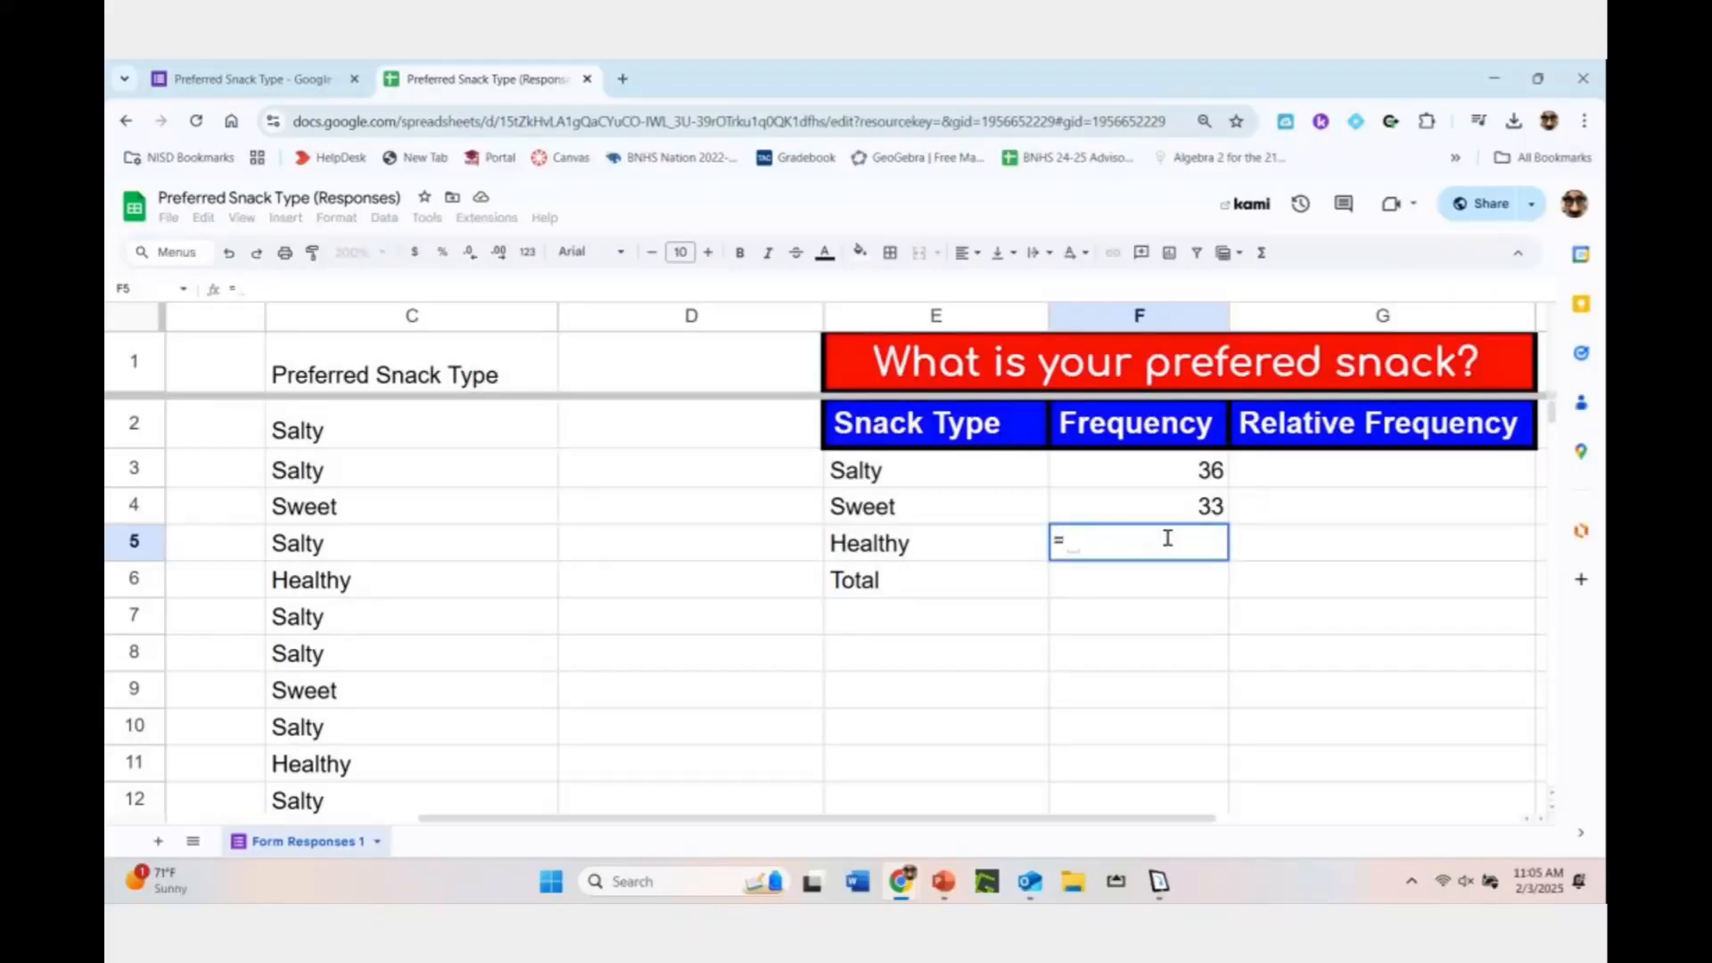
pyautogui.write('countif(')
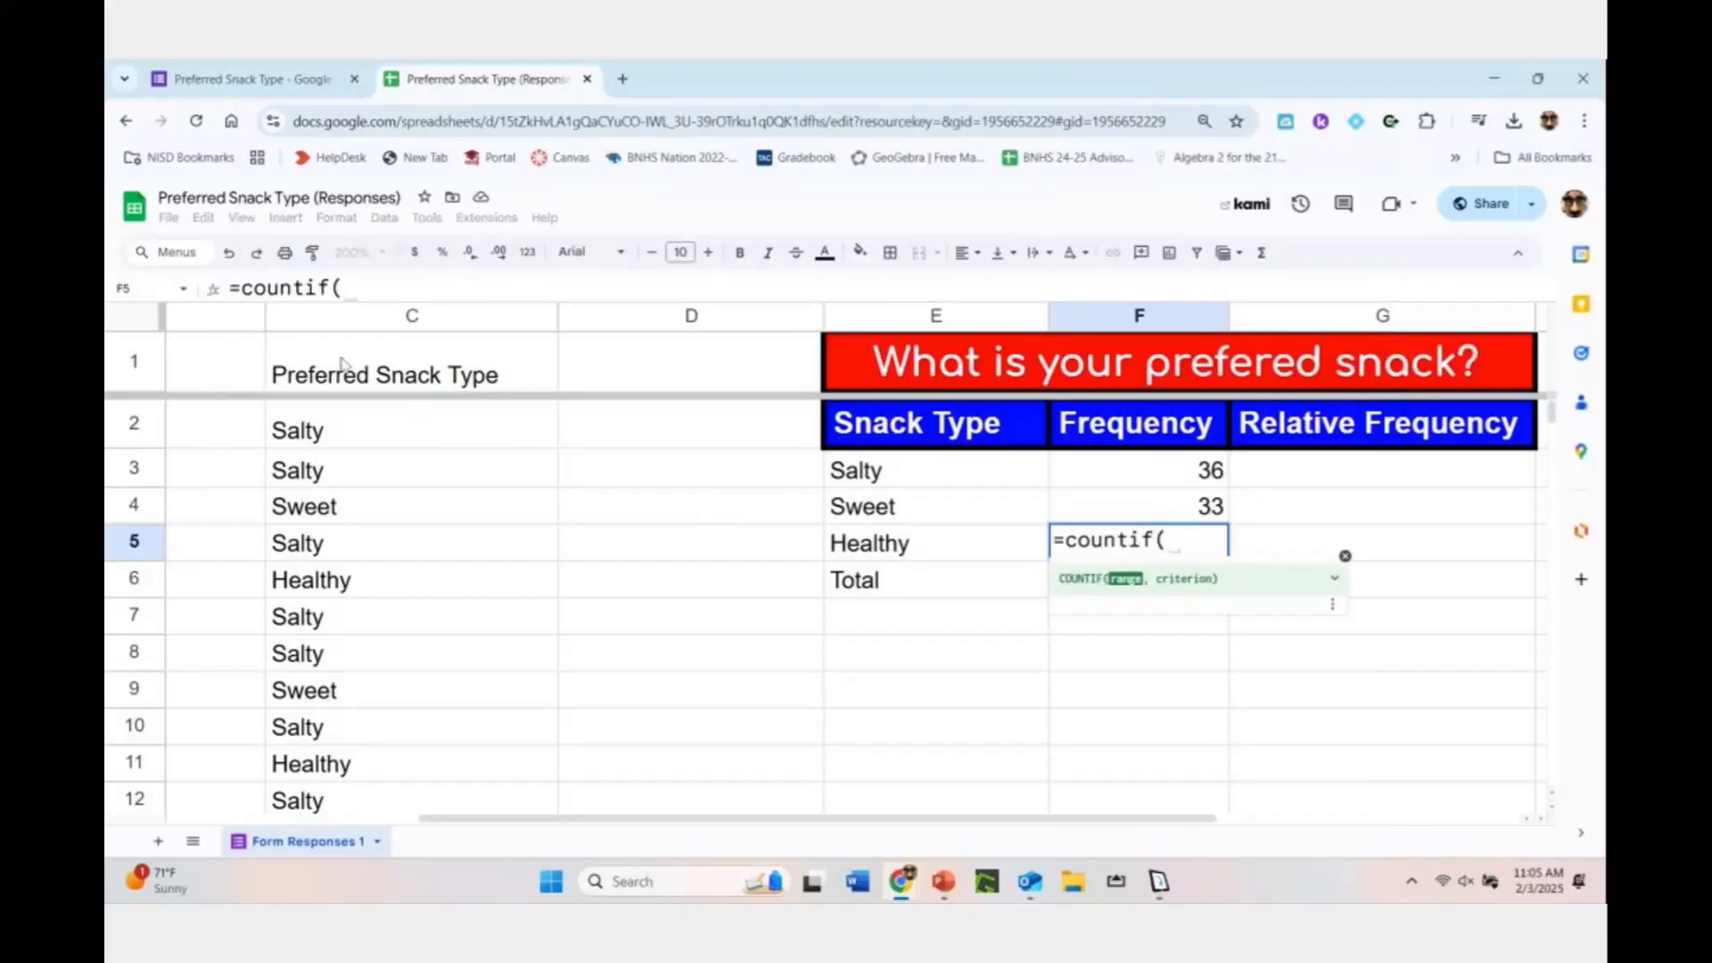
pyautogui.click(361, 319)
pyautogui.write(',"')
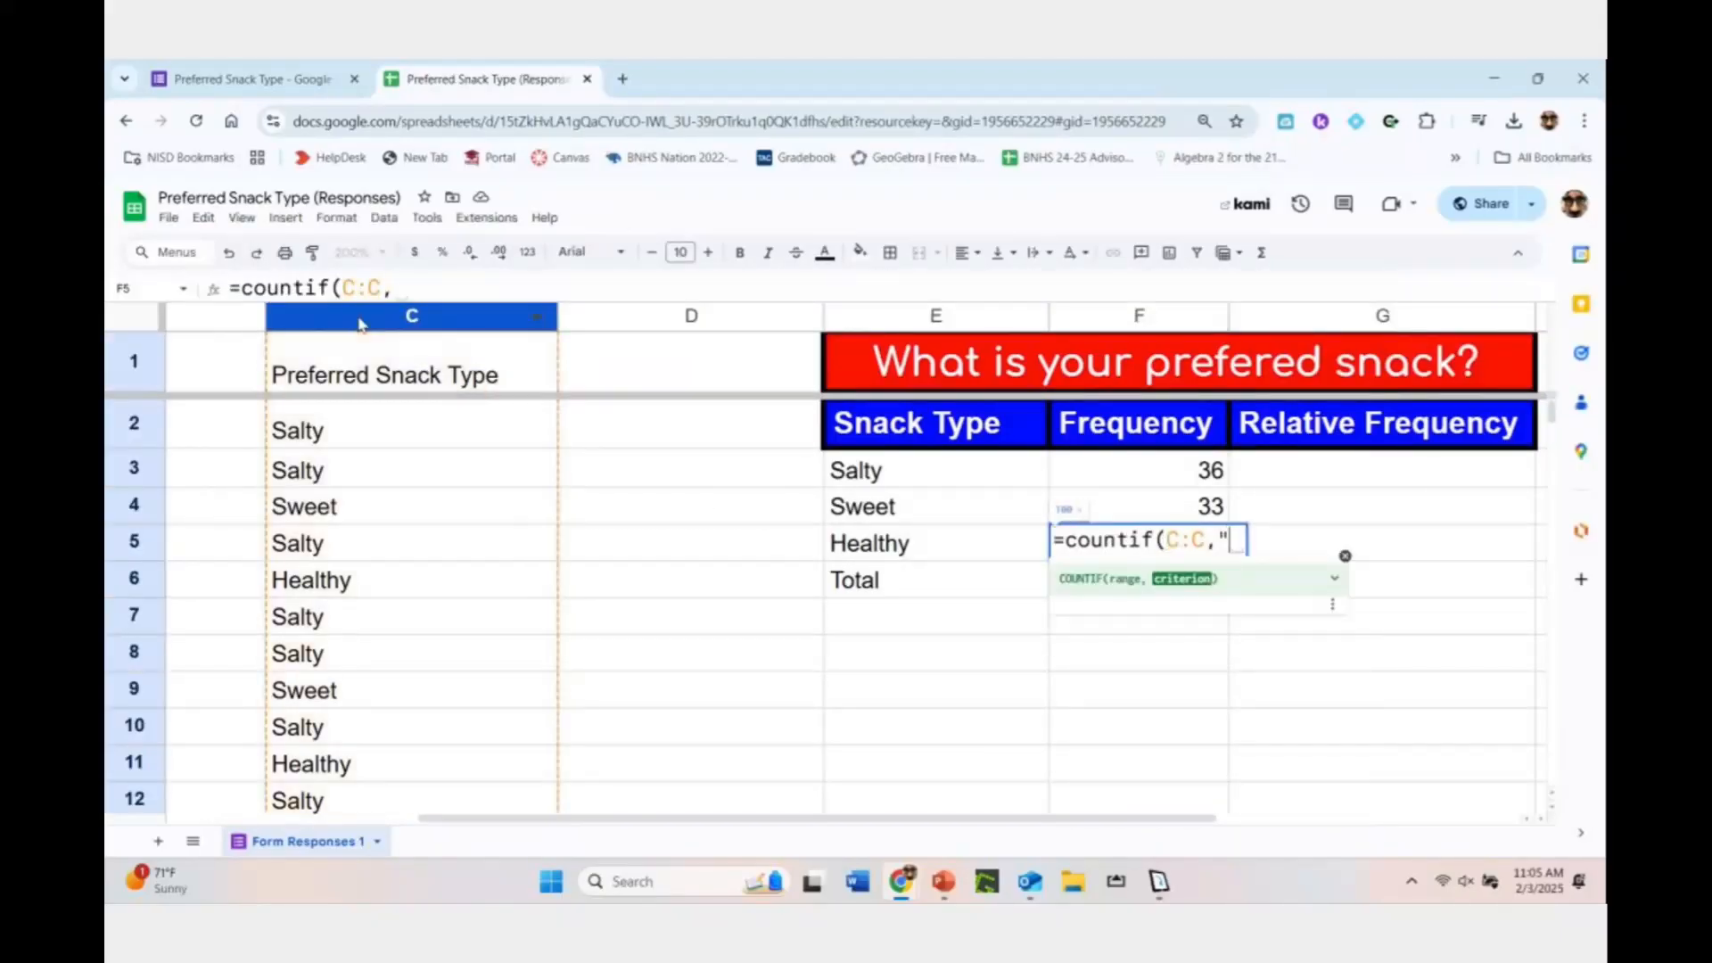
pyautogui.write('healty')
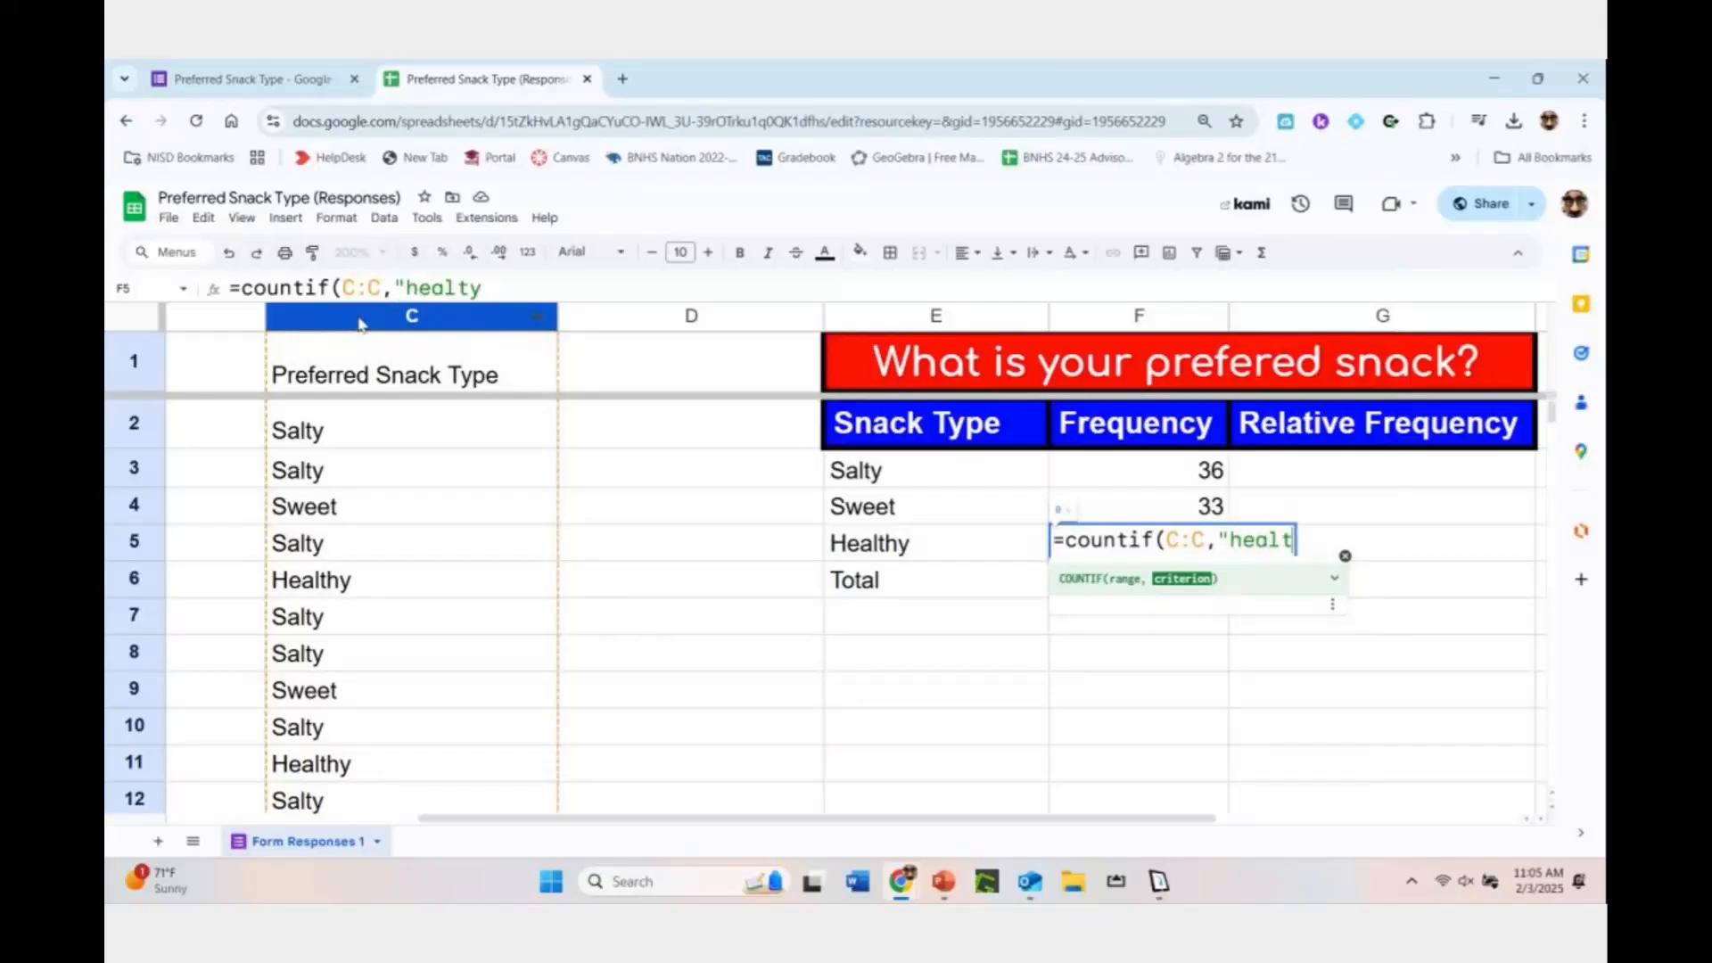
pyautogui.press('BackSpace')
pyautogui.press('BackSpace')
pyautogui.write('thy"')
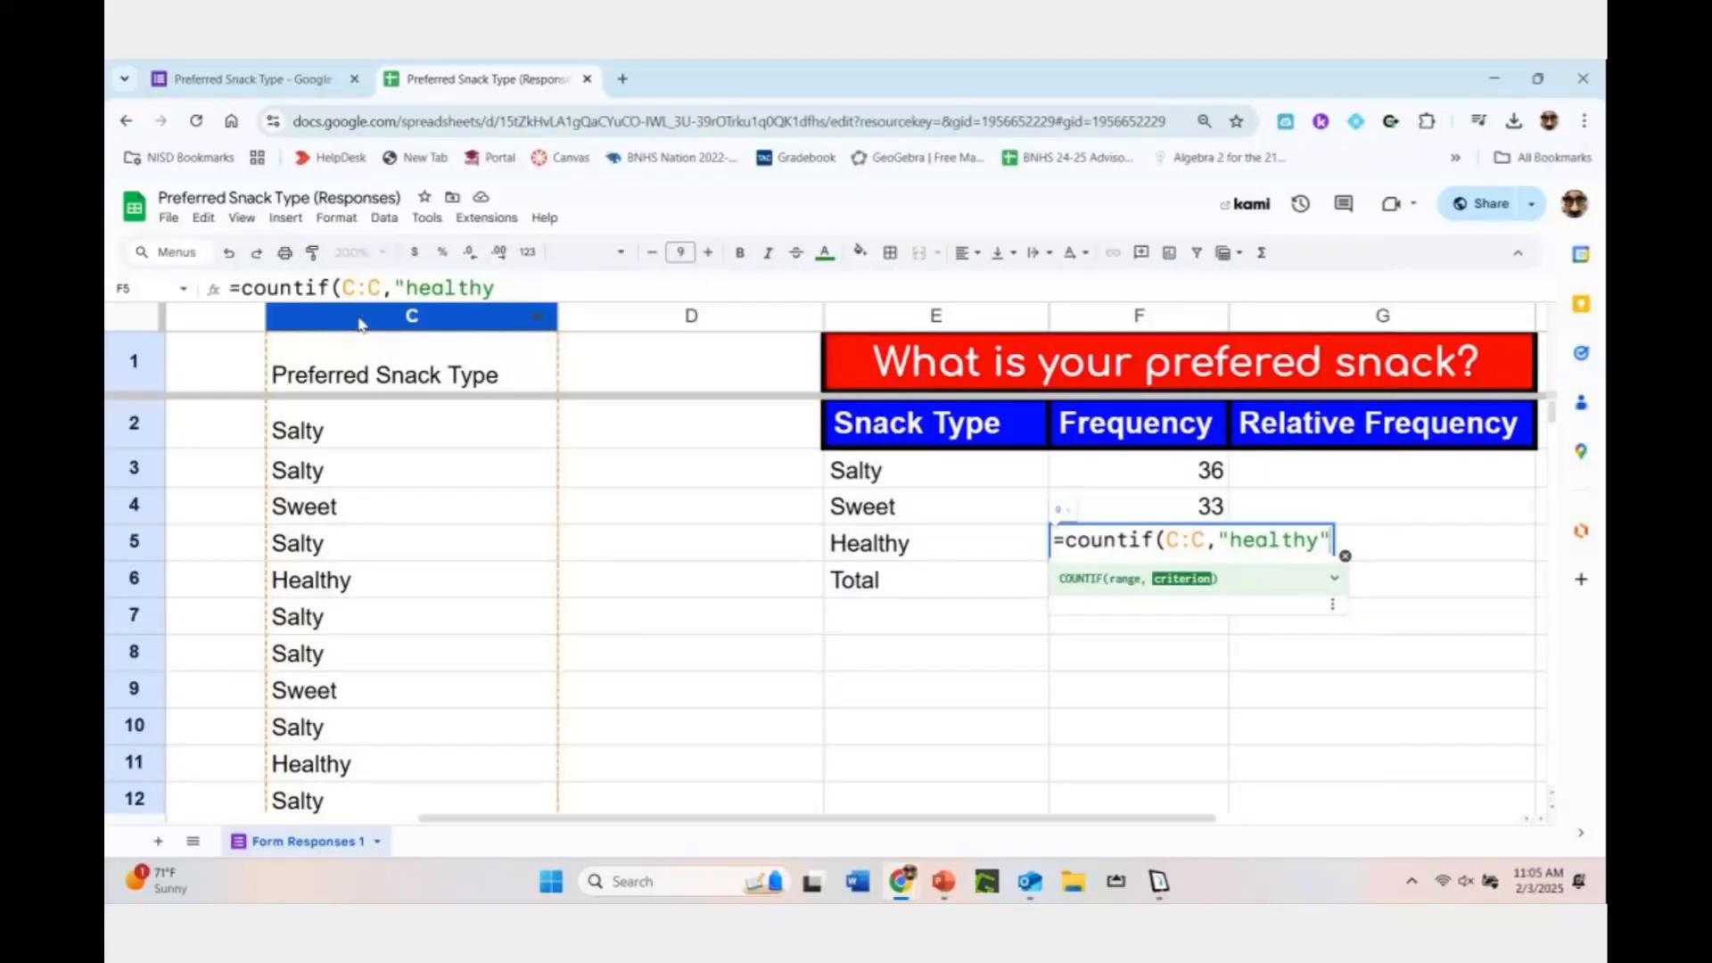
pyautogui.press('Return')
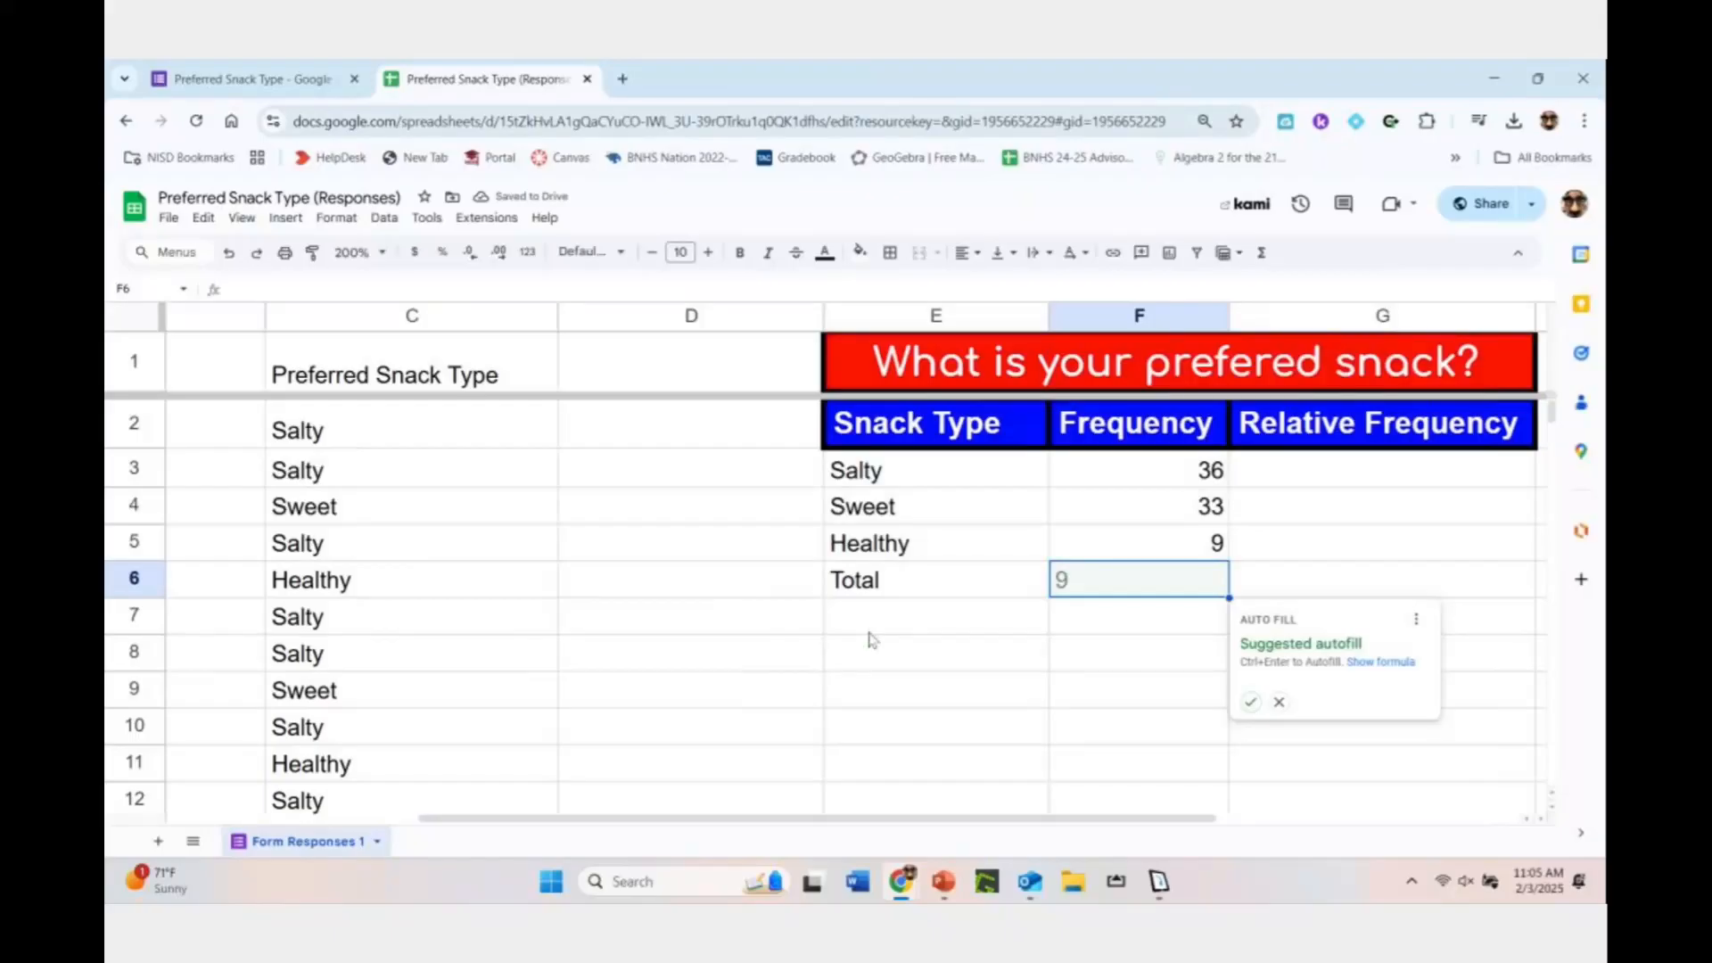
# Total the three snack frequencies in F6 with the formula =SUM(F3:F5)
pyautogui.click(1146, 589)
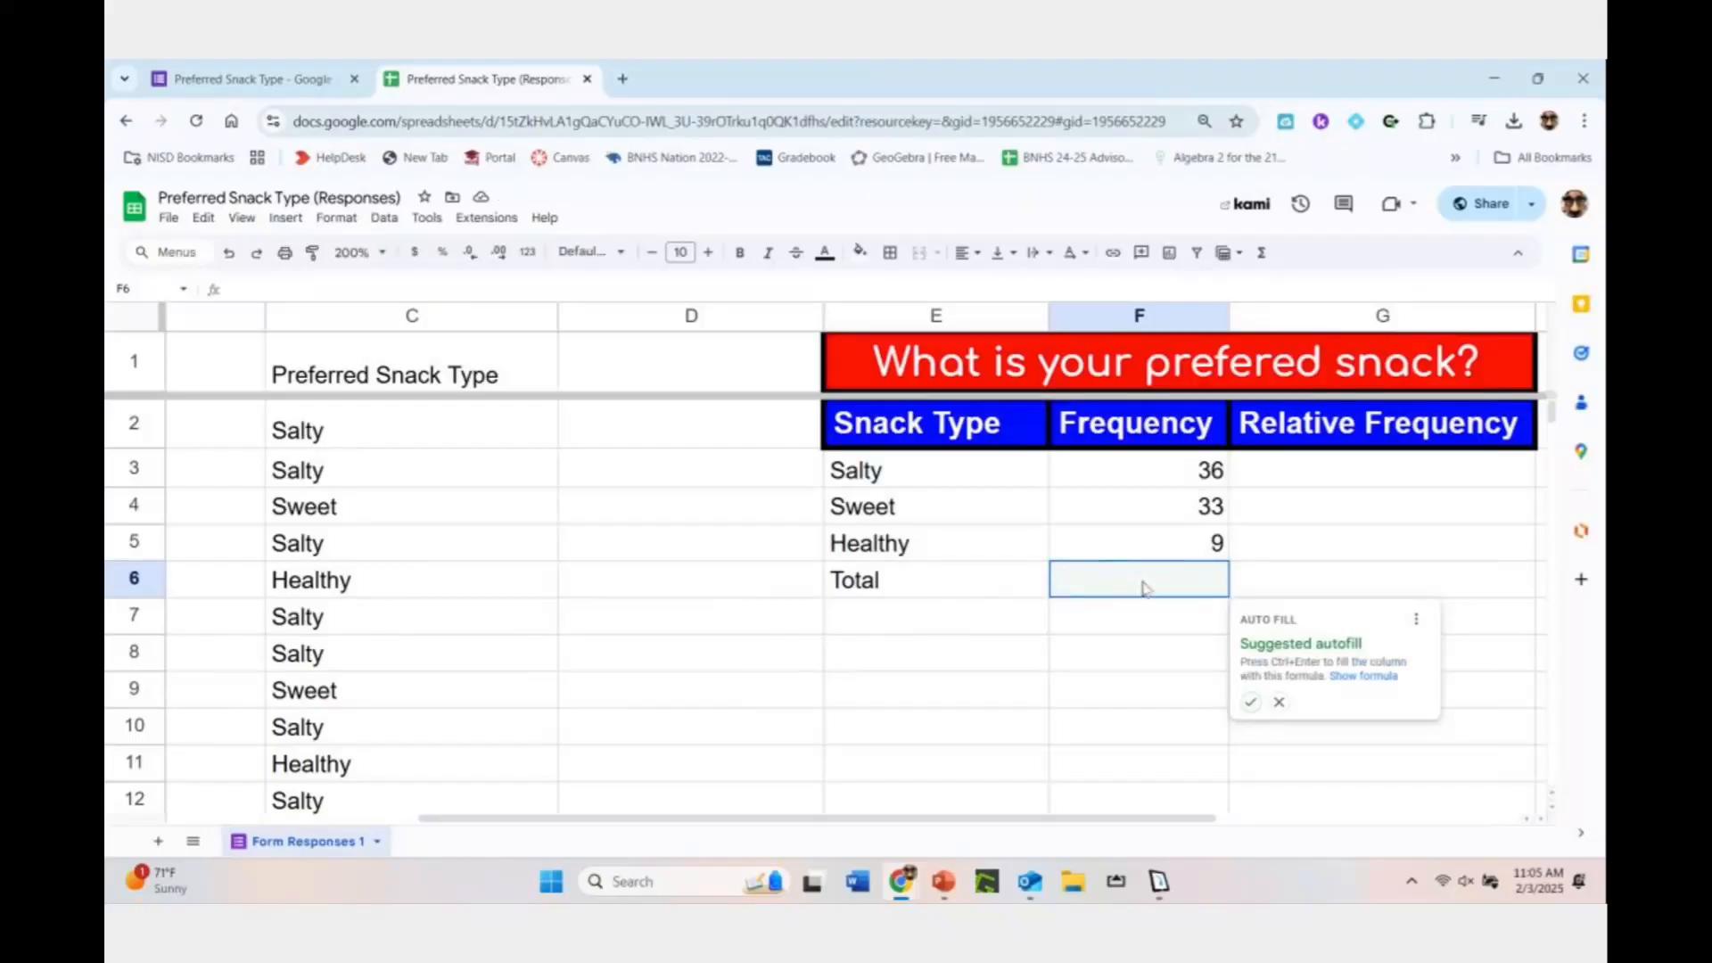
pyautogui.doubleClick(1178, 581)
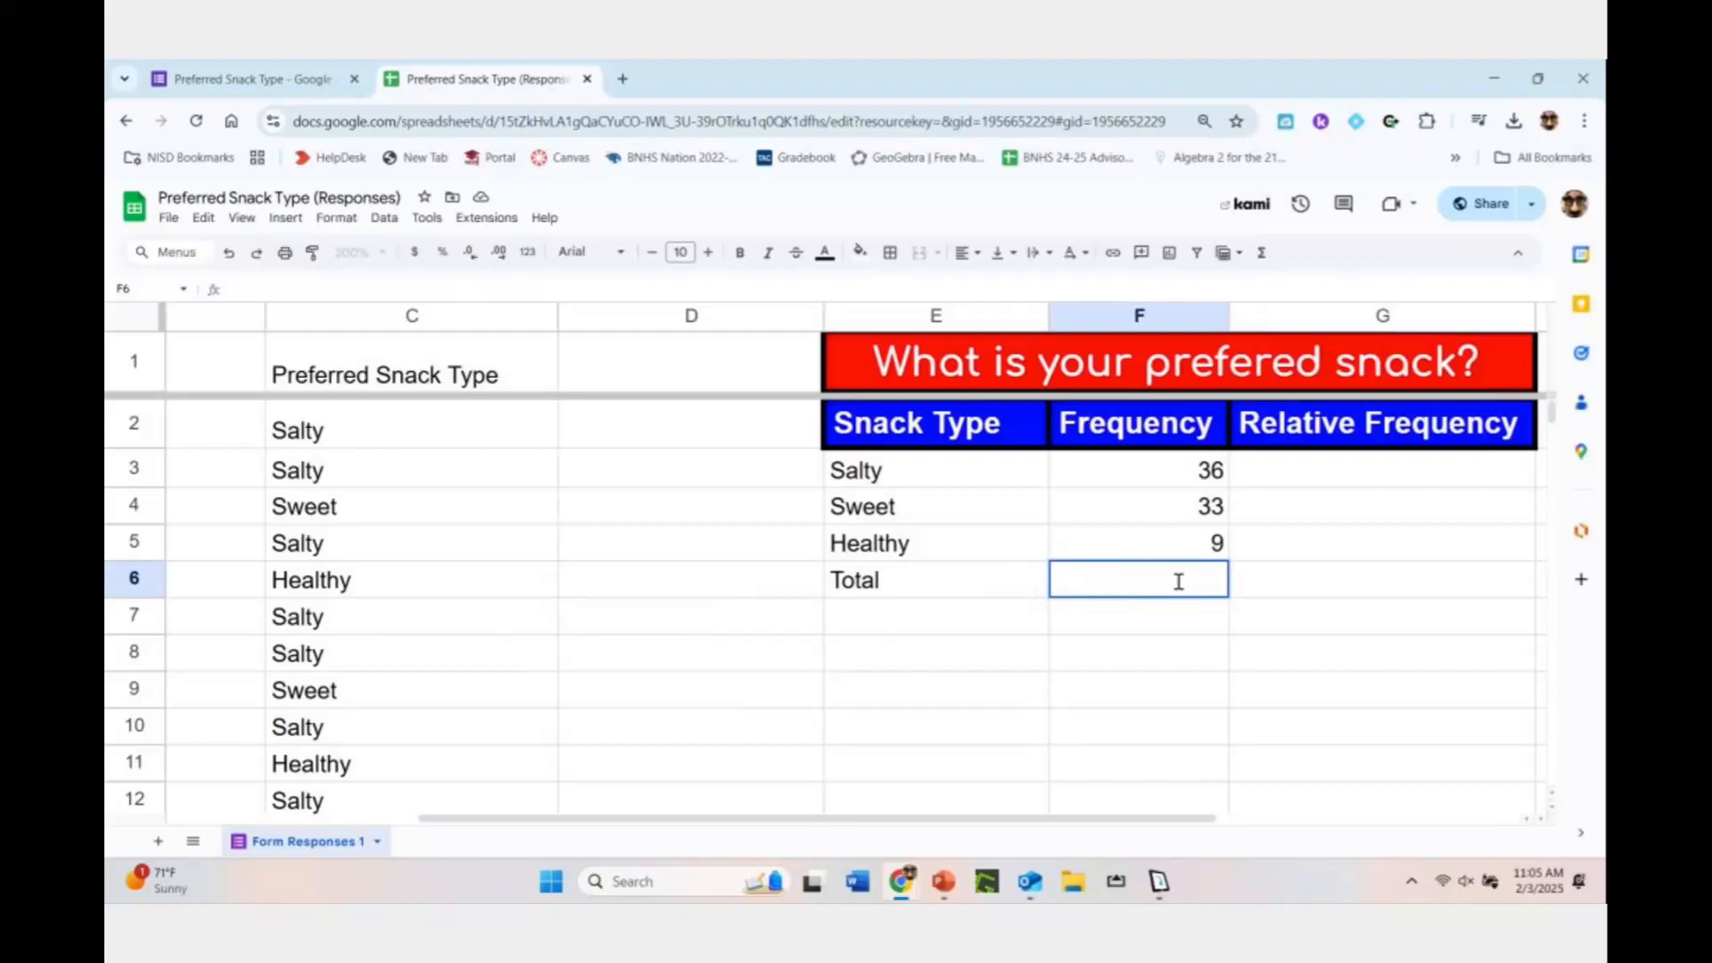
pyautogui.write('=')
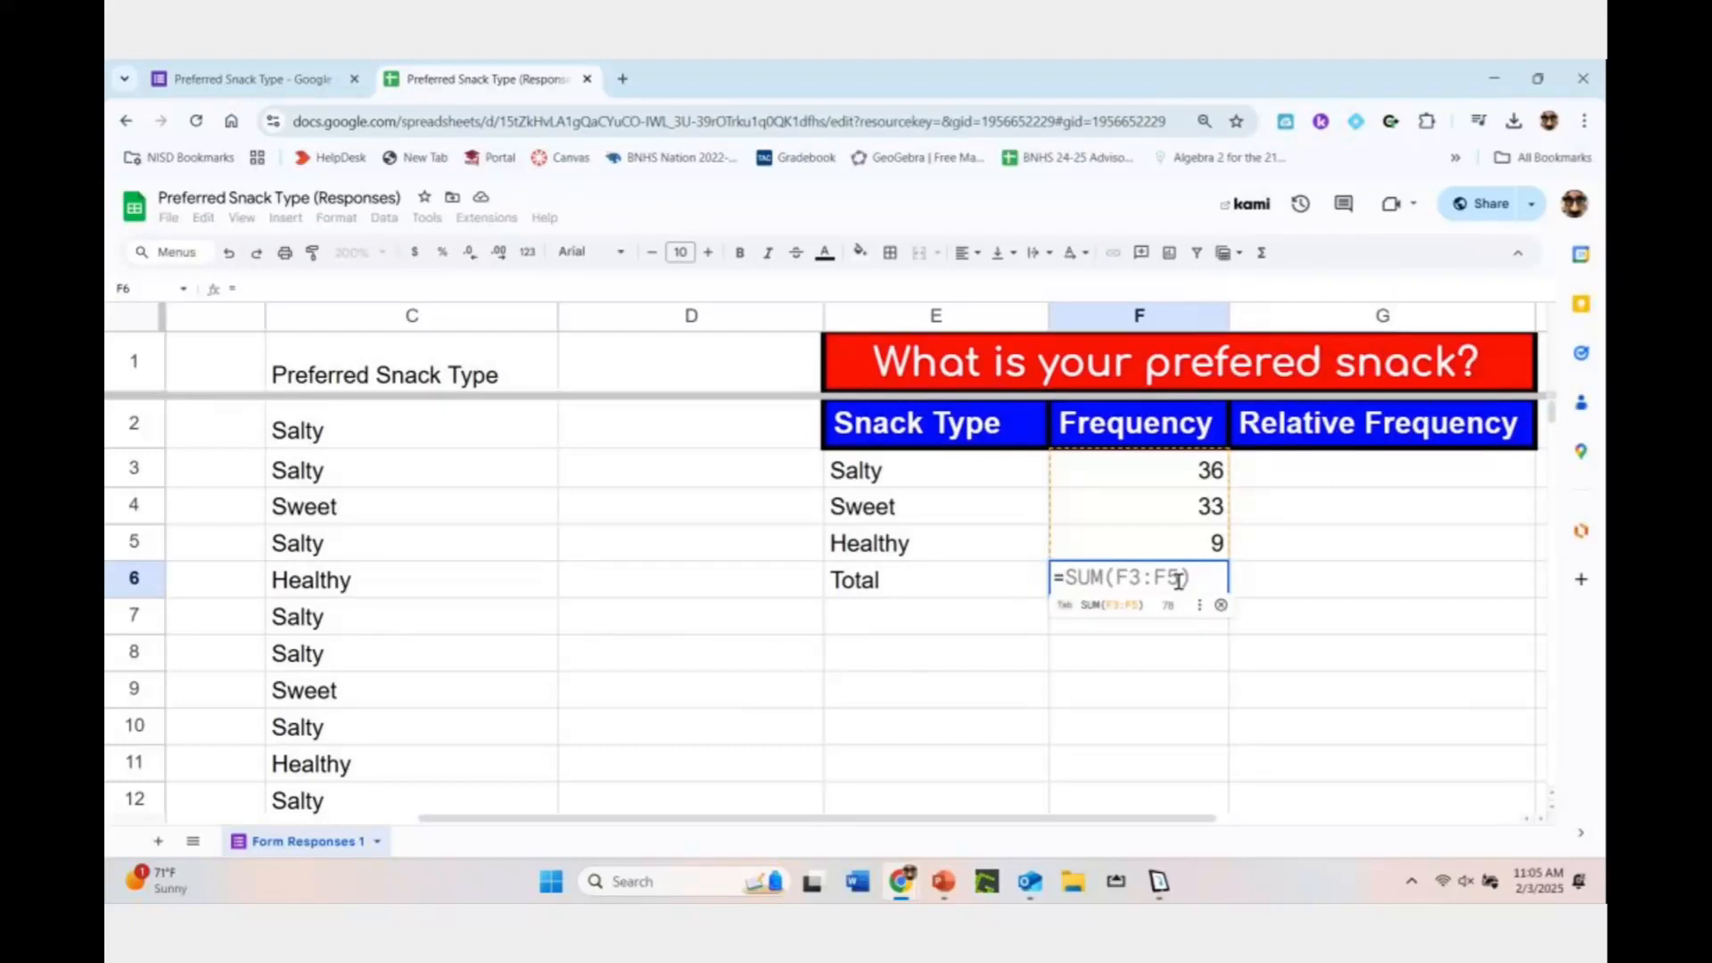
pyautogui.press('Tab')
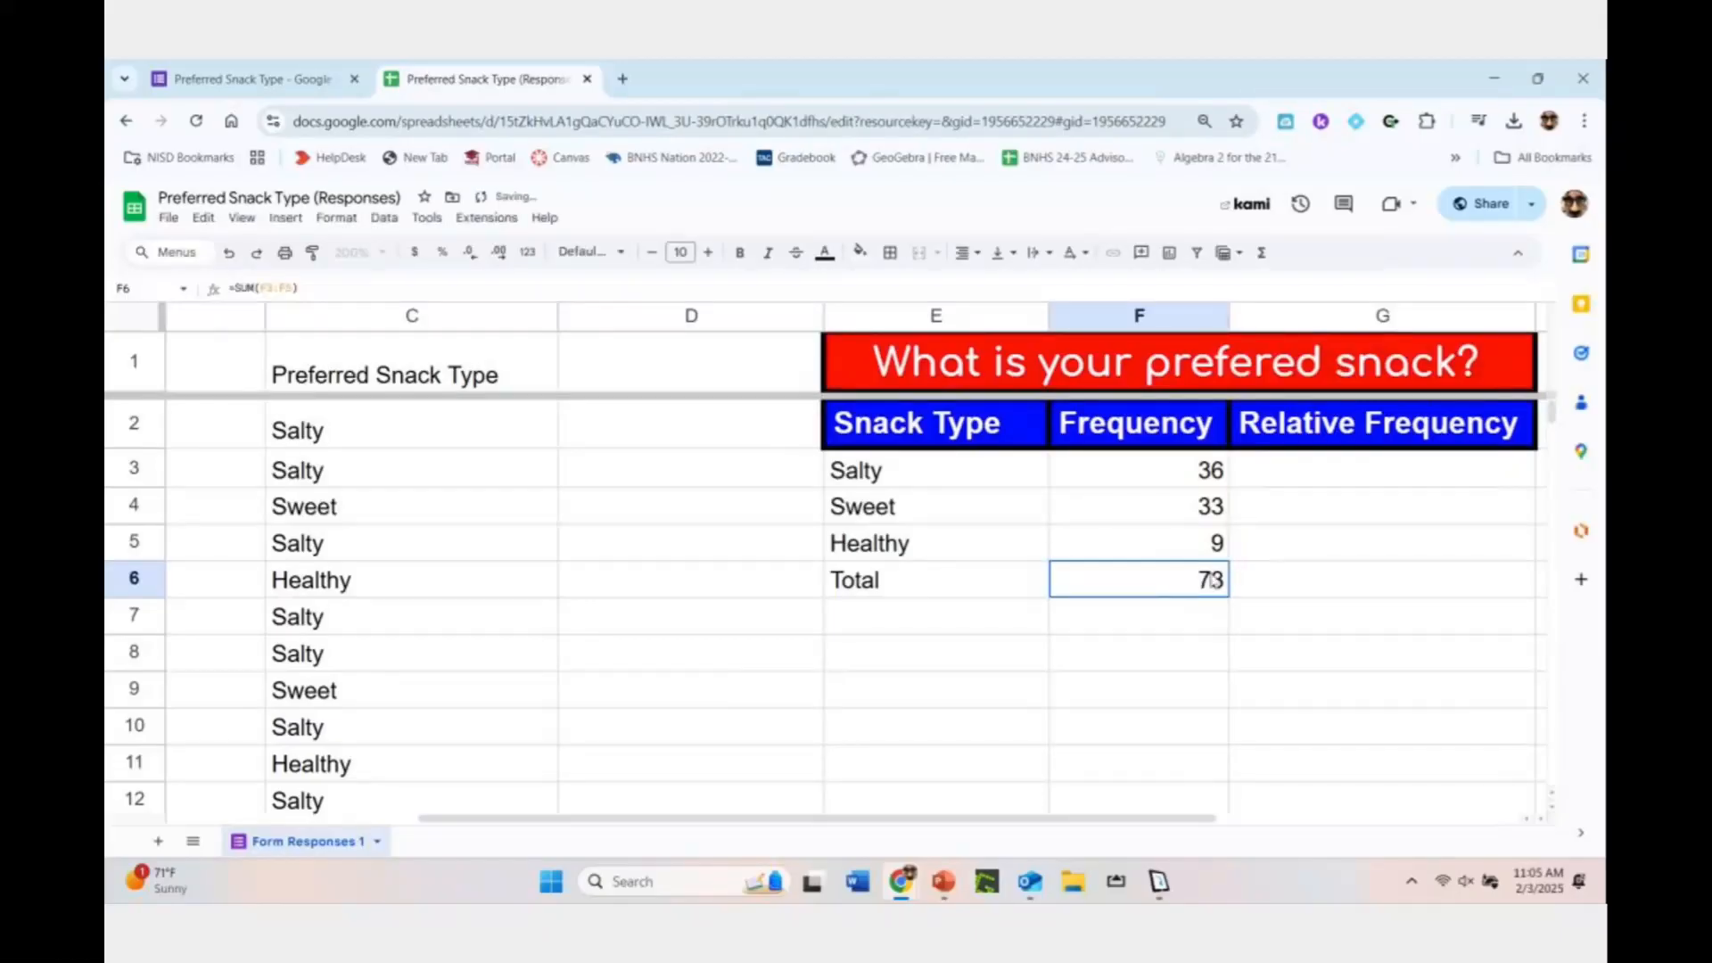
# Format the Total label in E6 as bold, near-white text on a blue fill matching the header row
pyautogui.click(1168, 485)
pyautogui.moveTo(960, 479); pyautogui.dragTo(957, 546)
pyautogui.click(947, 578)
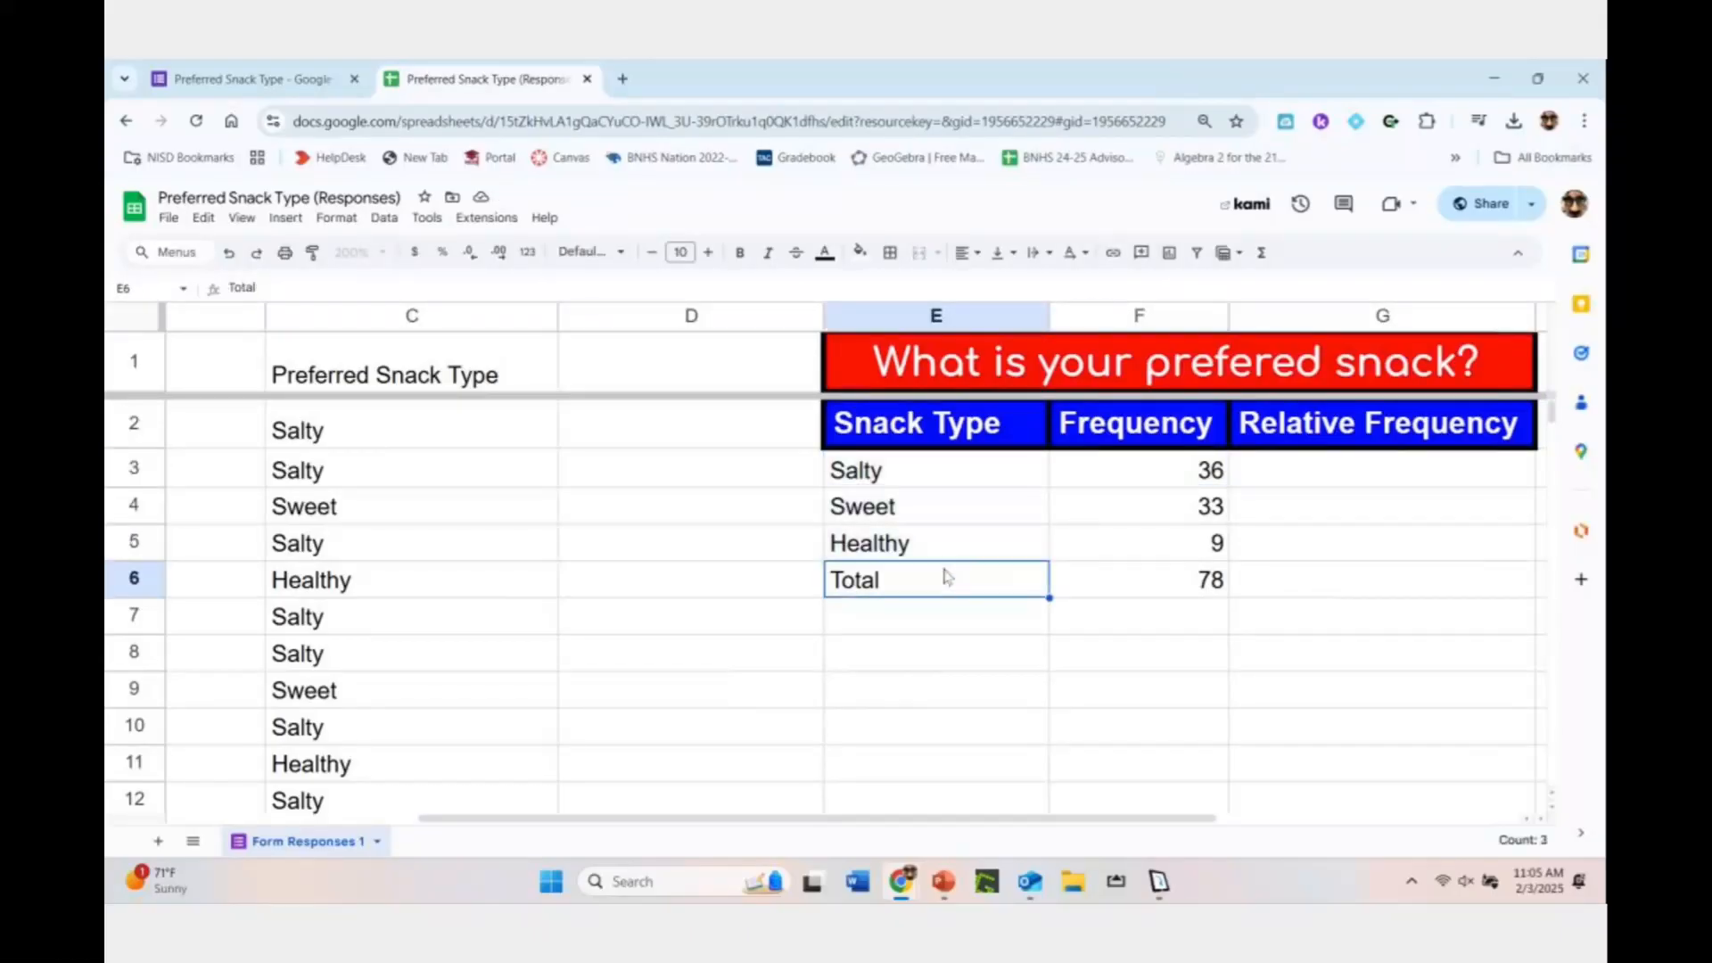
pyautogui.click(740, 254)
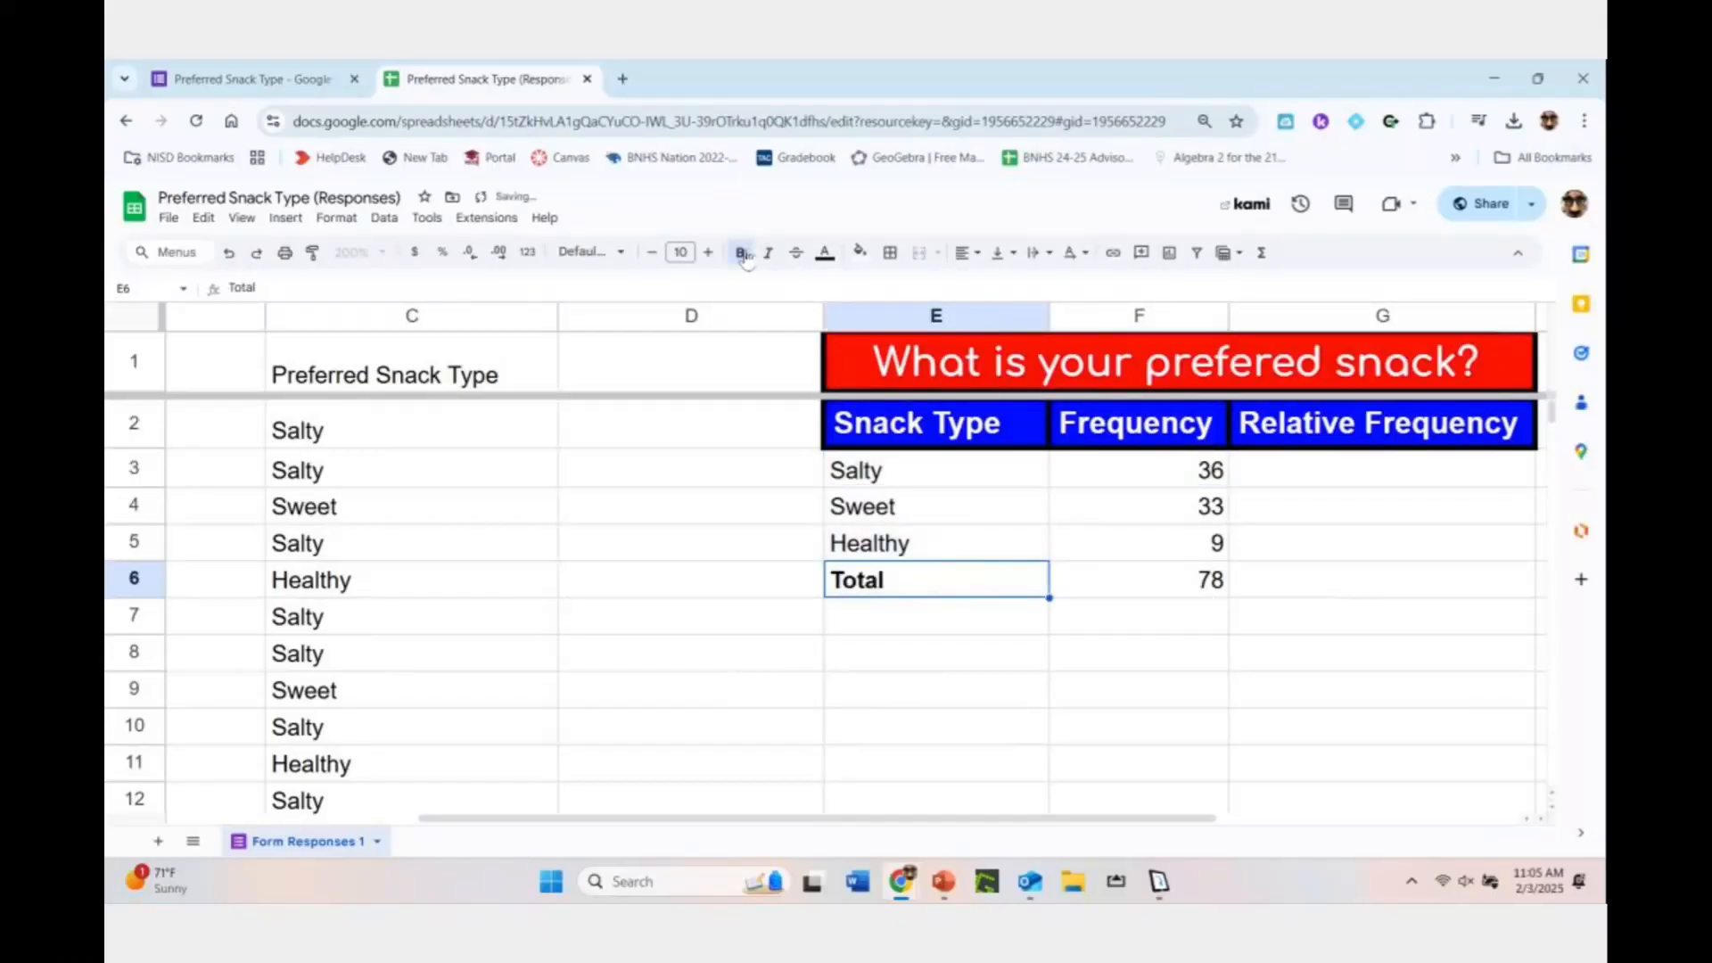
pyautogui.click(860, 252)
pyautogui.click(1001, 334)
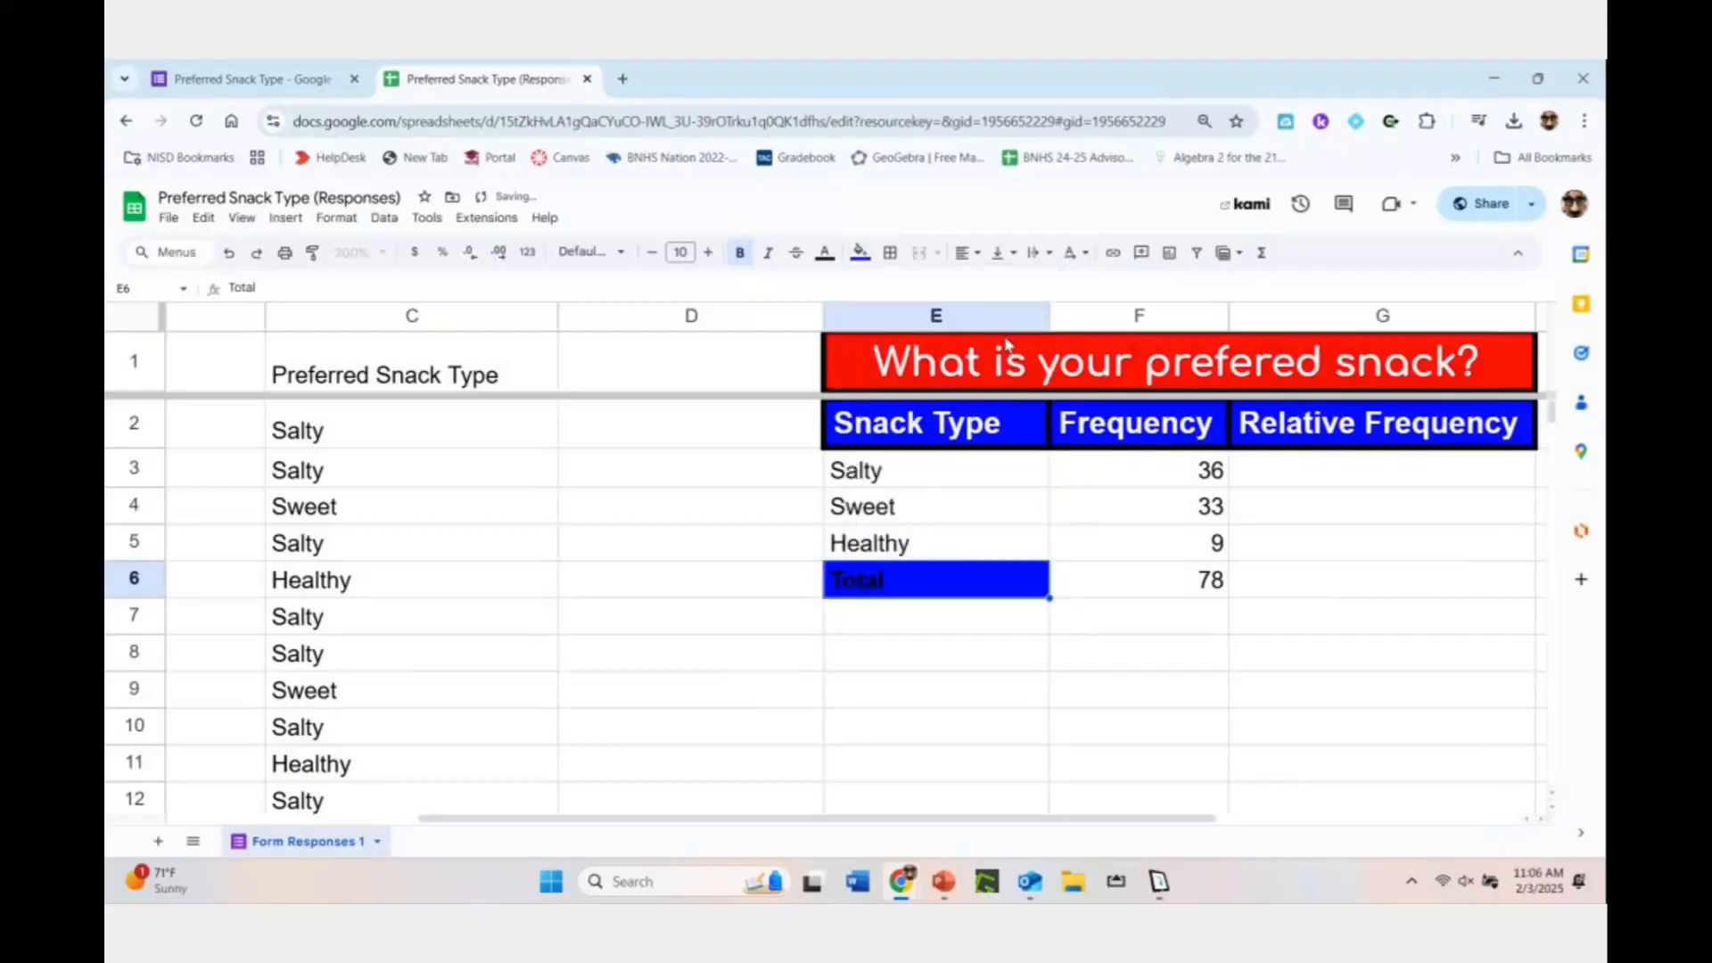
pyautogui.click(825, 252)
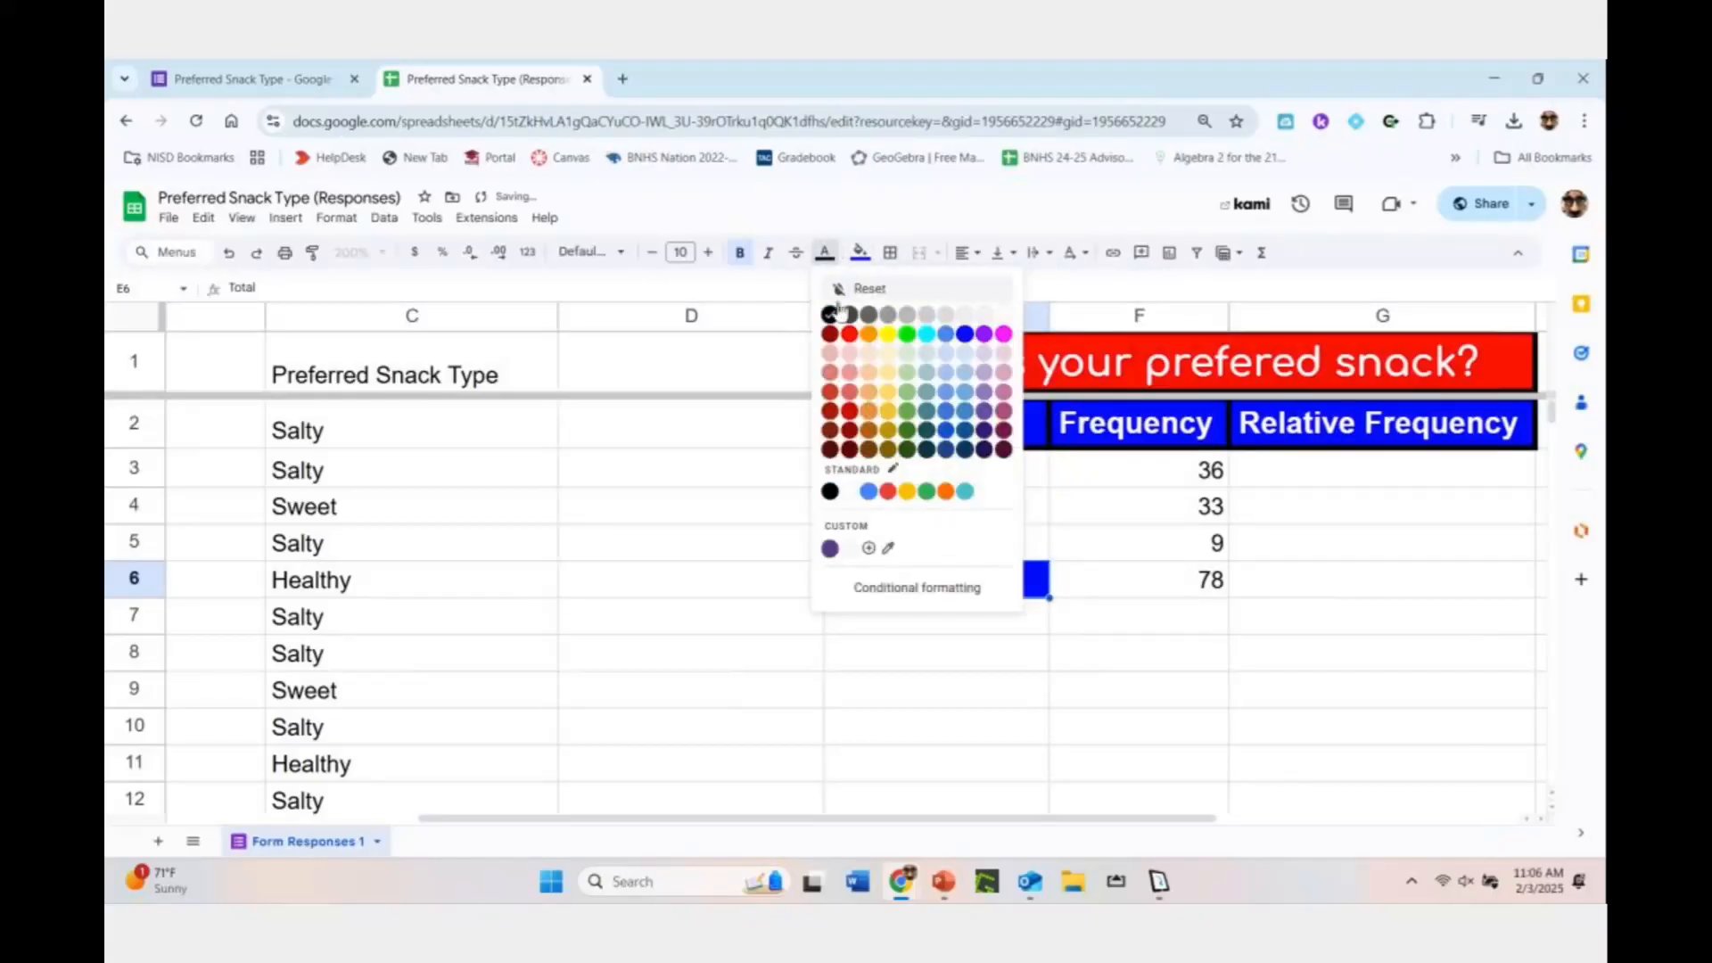
pyautogui.click(981, 316)
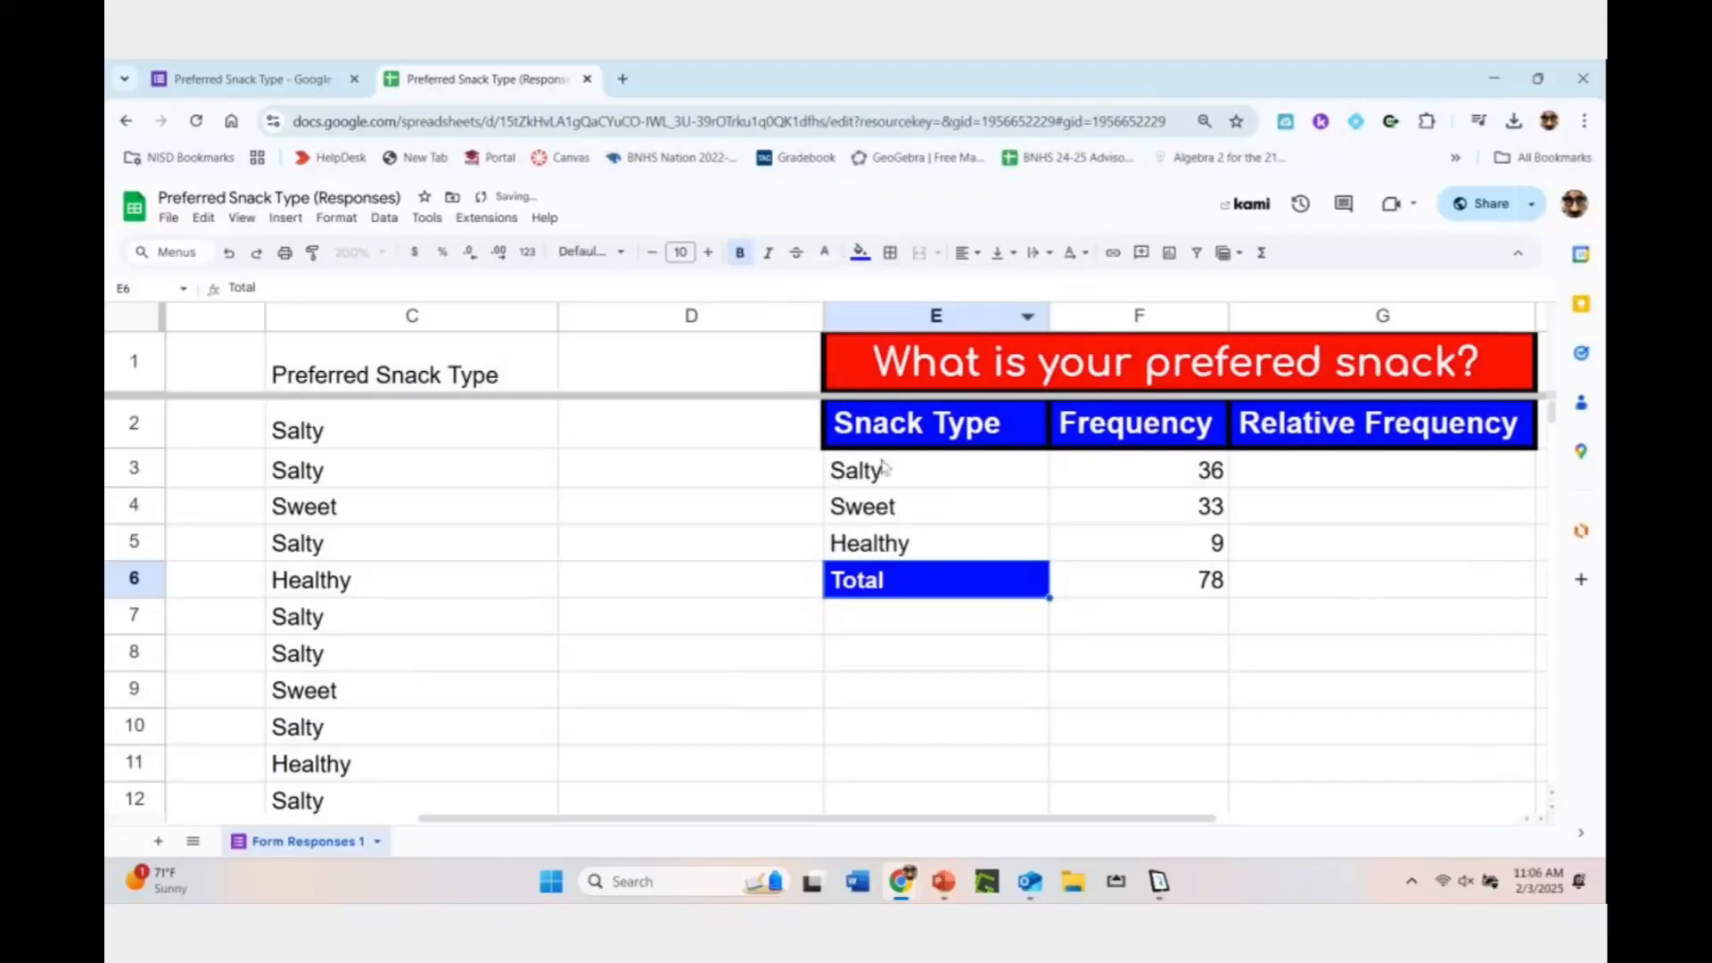
# Try to set the font size of the Total label in E6 to 13
pyautogui.click(876, 432)
pyautogui.click(878, 555)
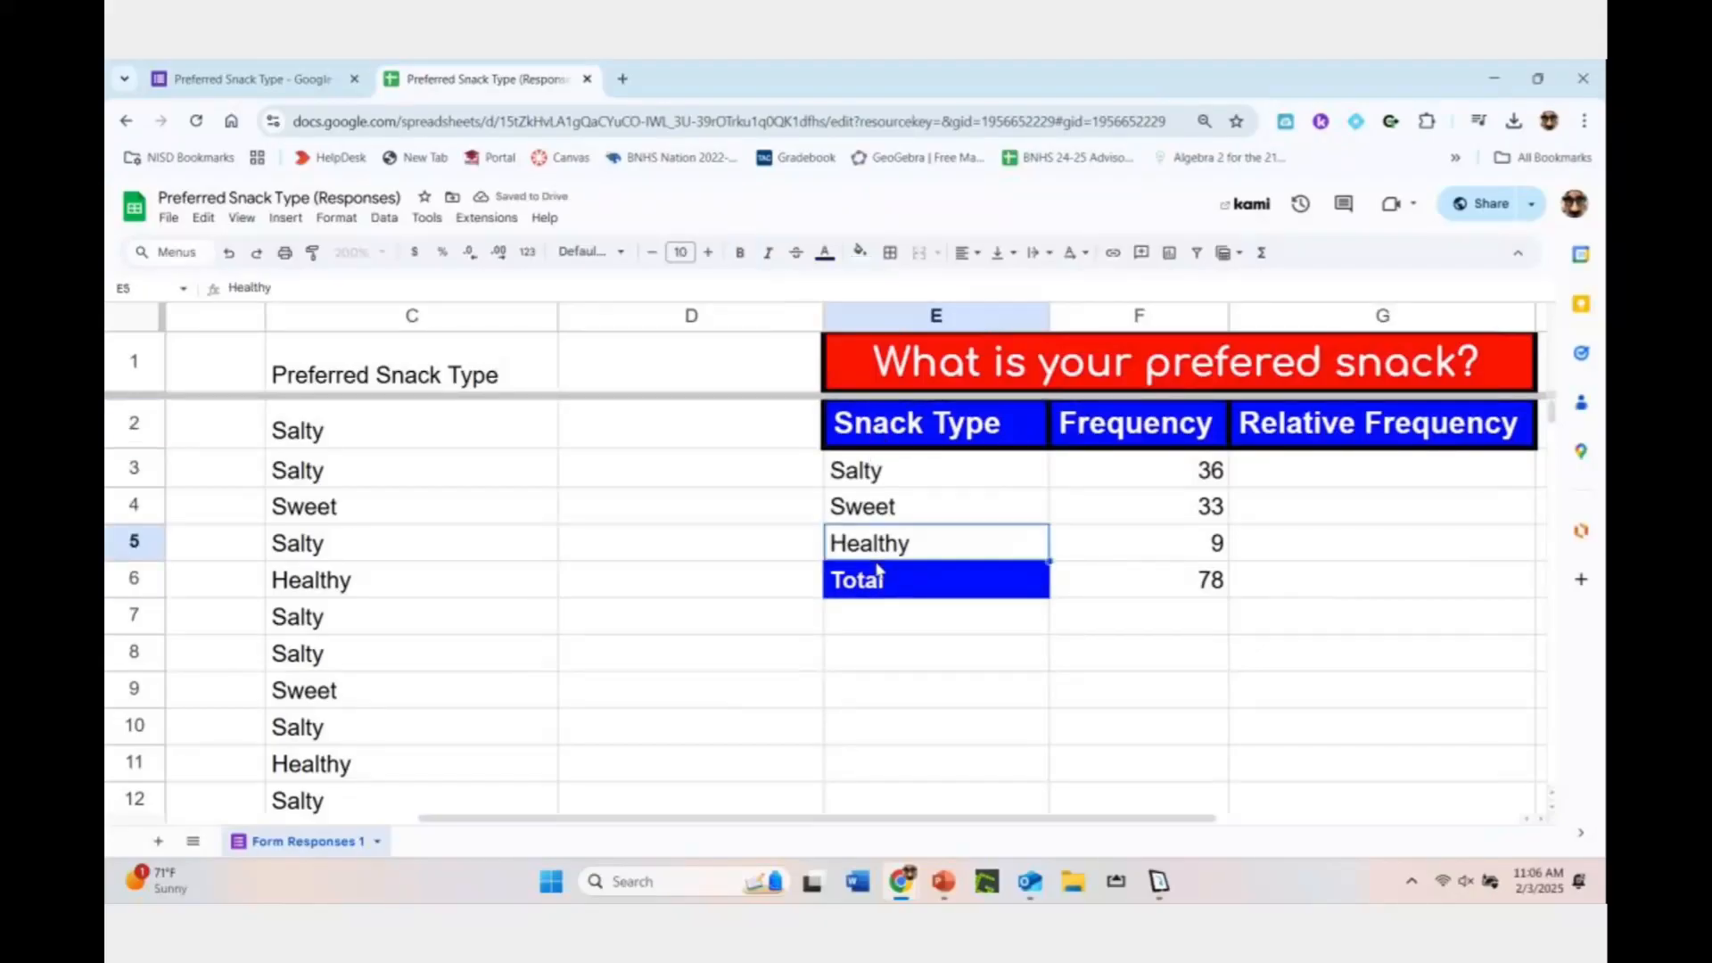
pyautogui.doubleClick(879, 575)
pyautogui.click(682, 253)
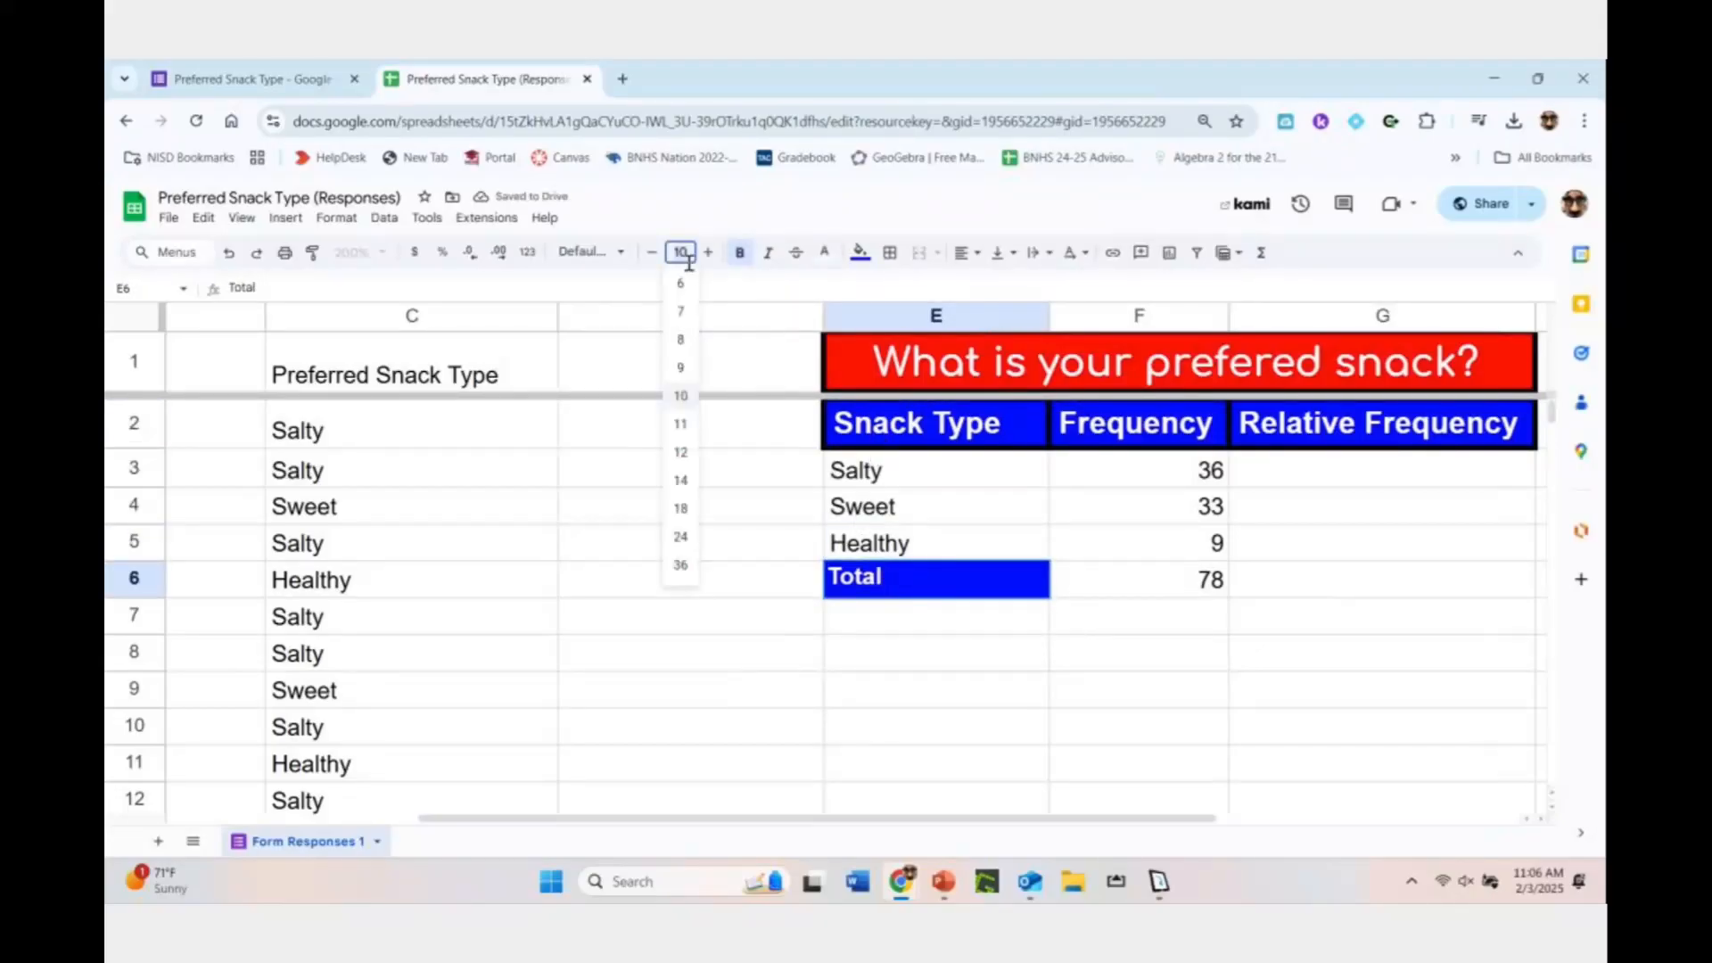
pyautogui.write('13')
pyautogui.press('Return')
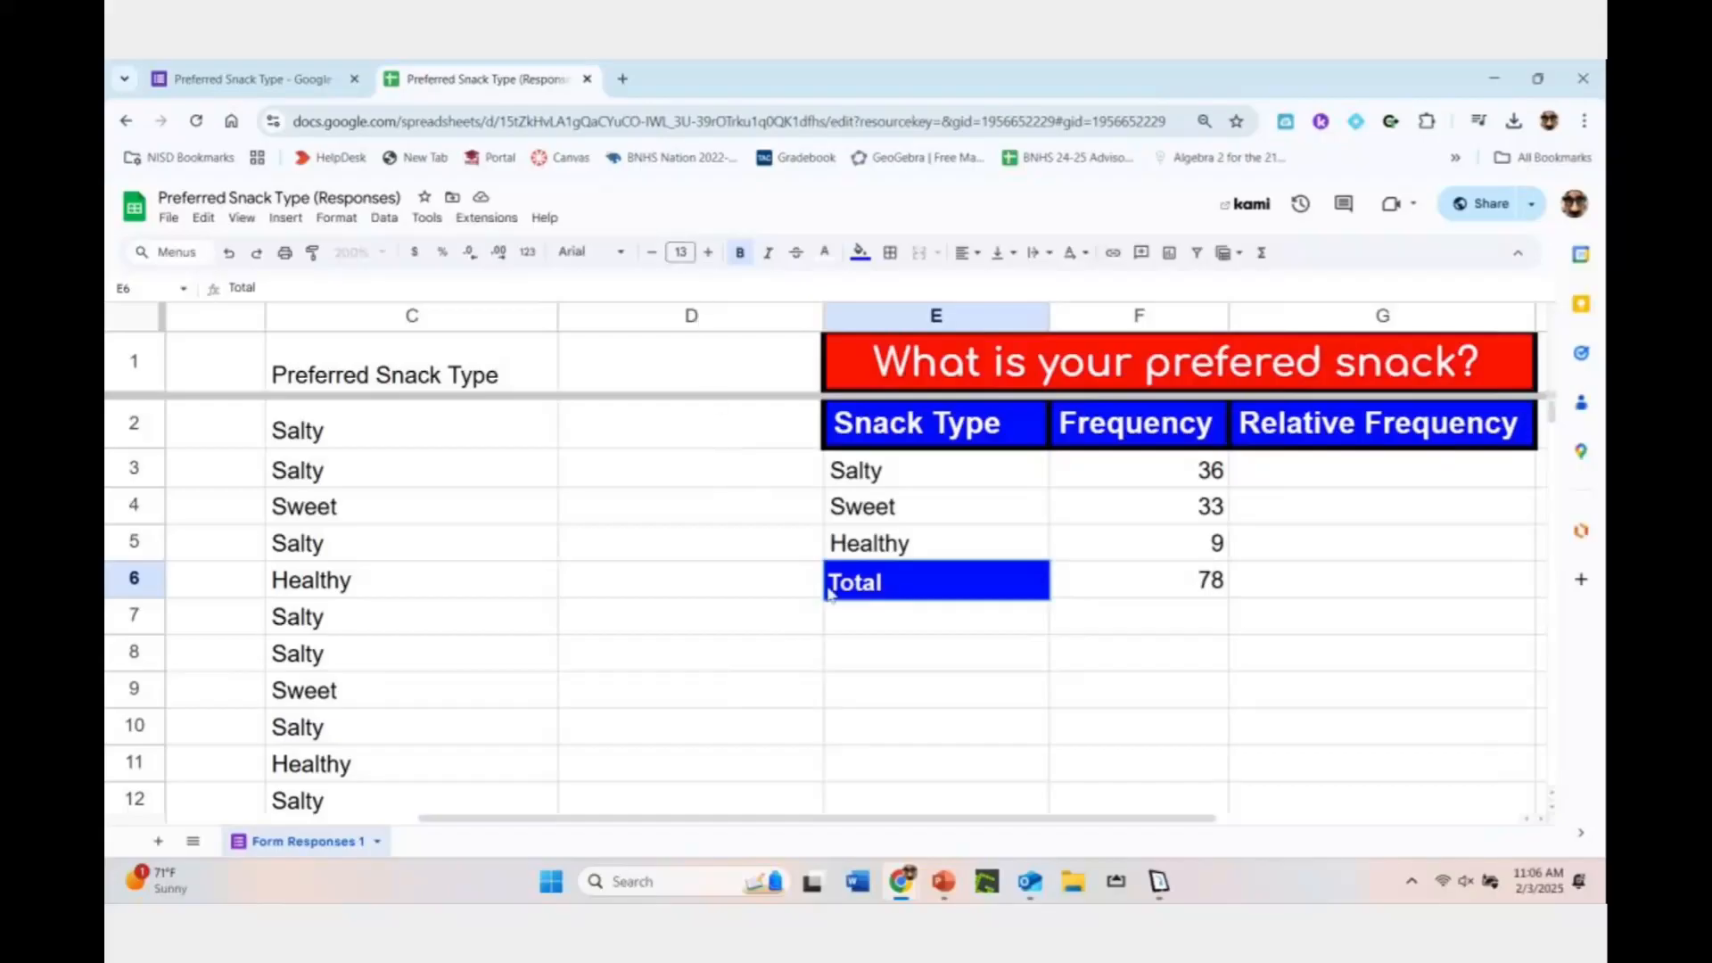
# Set the font size of the whole Total row, E6:G6, to 13
pyautogui.doubleClick(829, 590)
pyautogui.moveTo(1038, 585); pyautogui.dragTo(1305, 577)
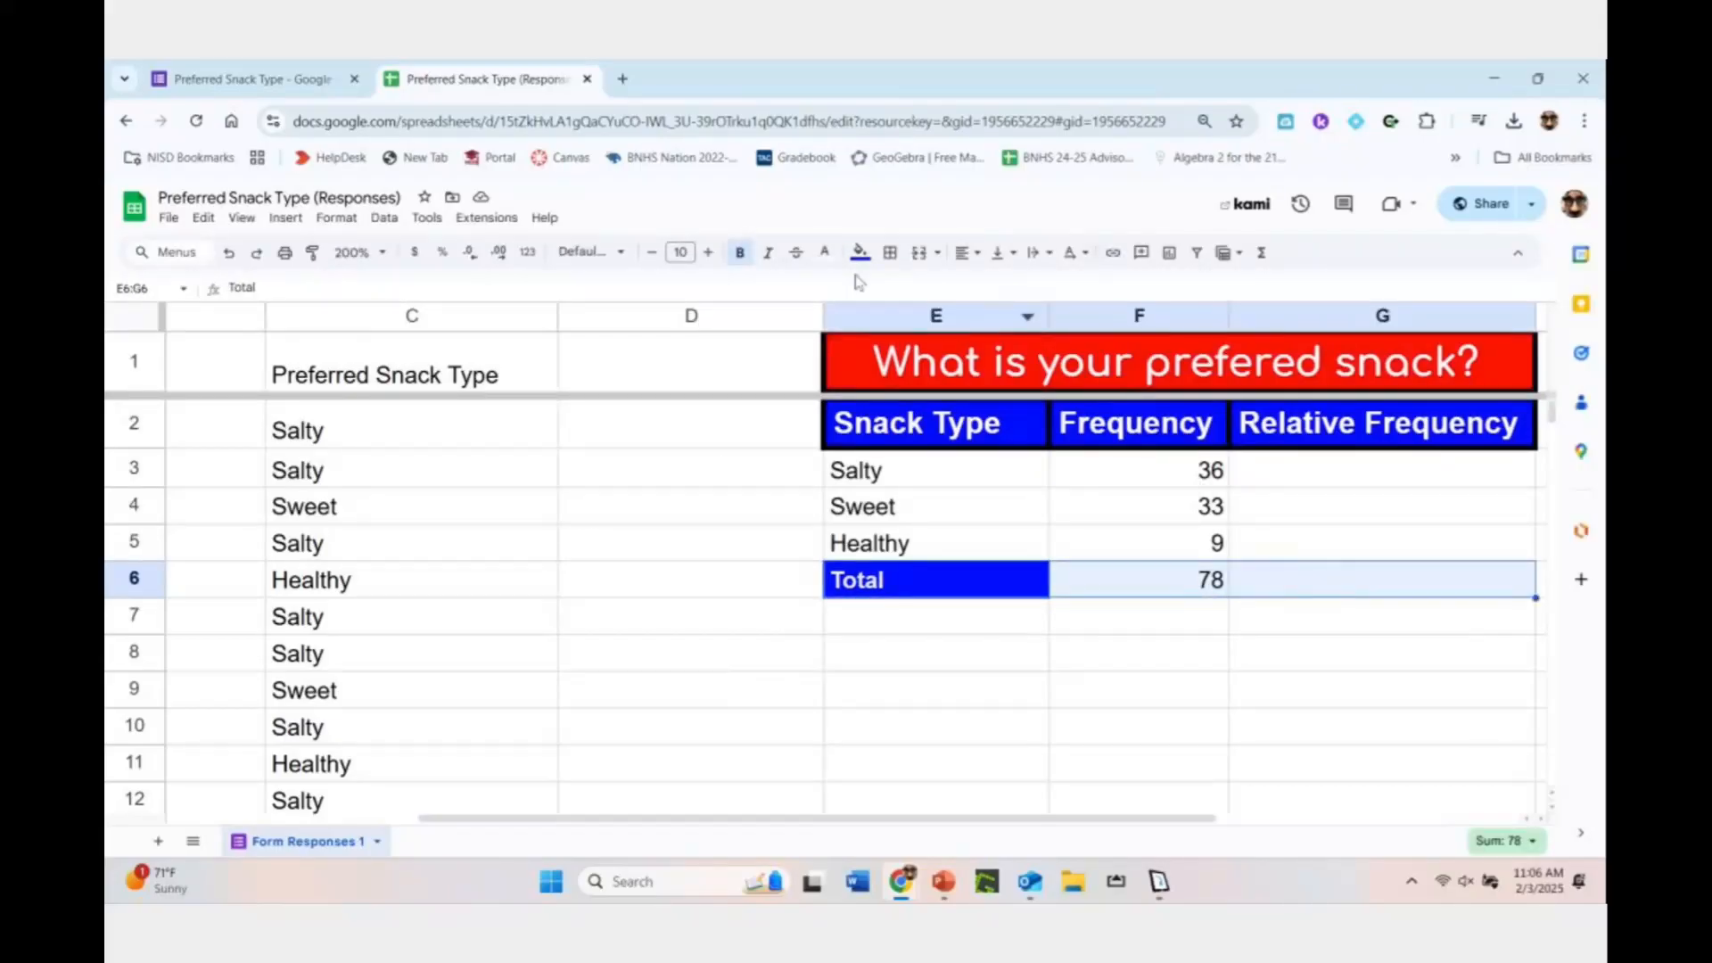
pyautogui.click(689, 256)
pyautogui.press('Return')
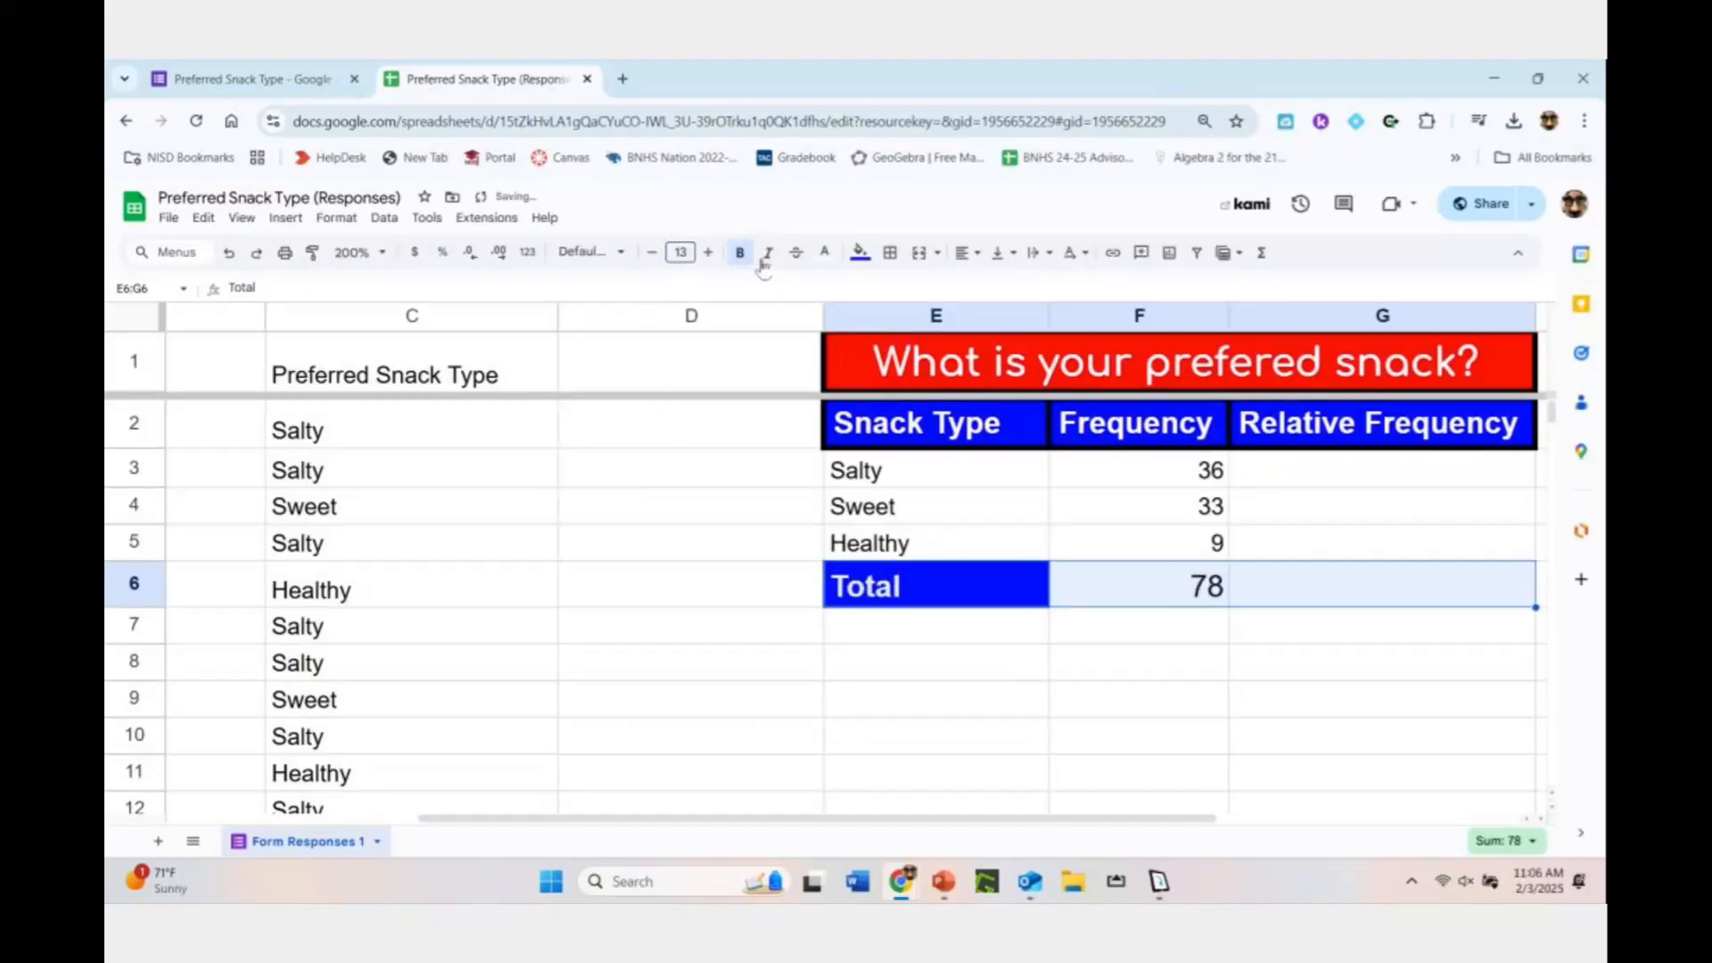
# Give the Total row E6:G6 a blue fill and white text
pyautogui.click(865, 259)
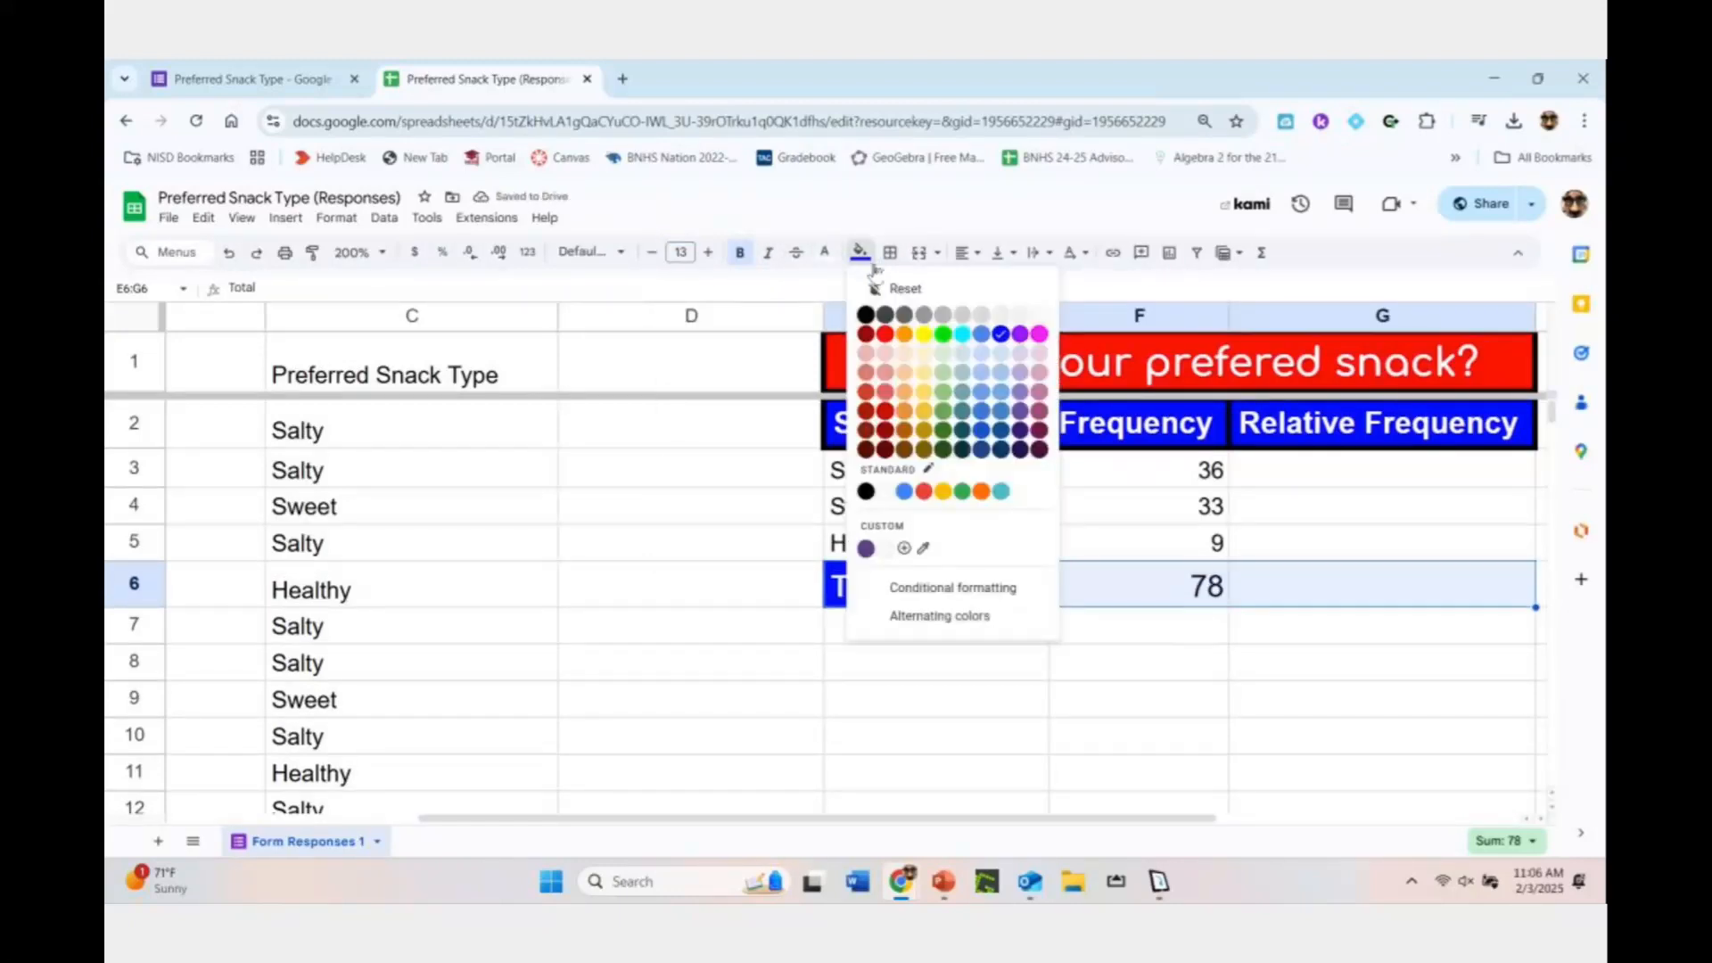
pyautogui.click(1005, 337)
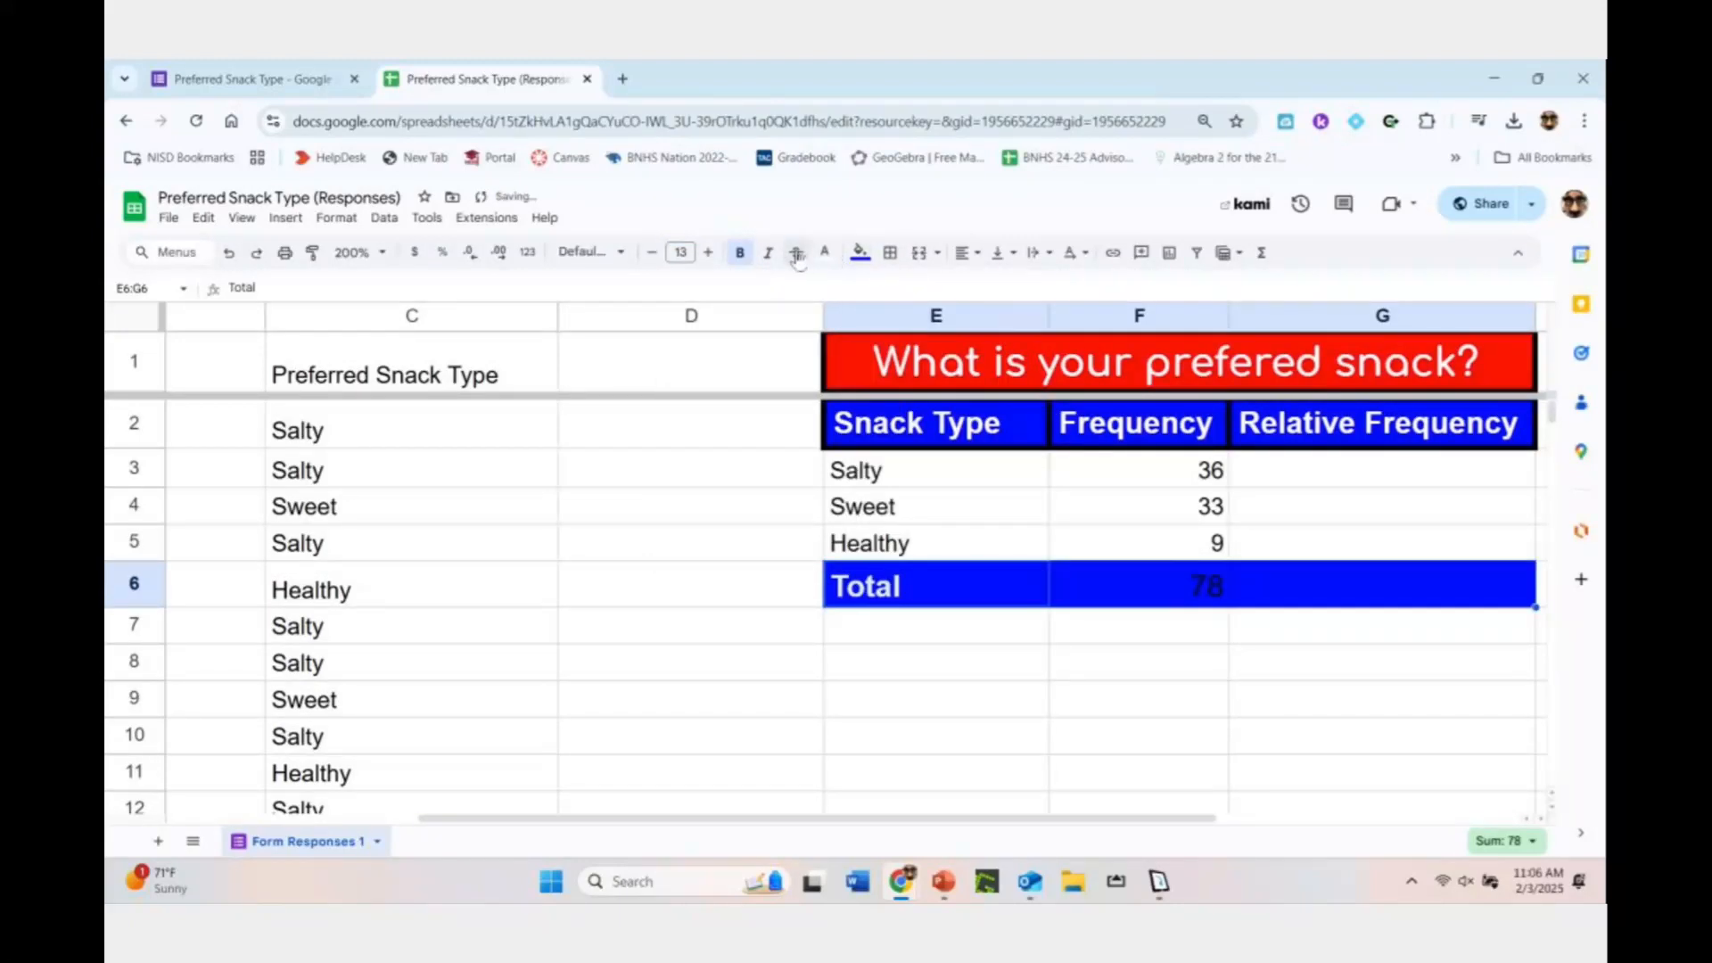
pyautogui.click(825, 252)
pyautogui.click(1004, 315)
# Make the total frequency in F6 bold, and switch bold off and on again for the Total label in E6
pyautogui.click(1193, 586)
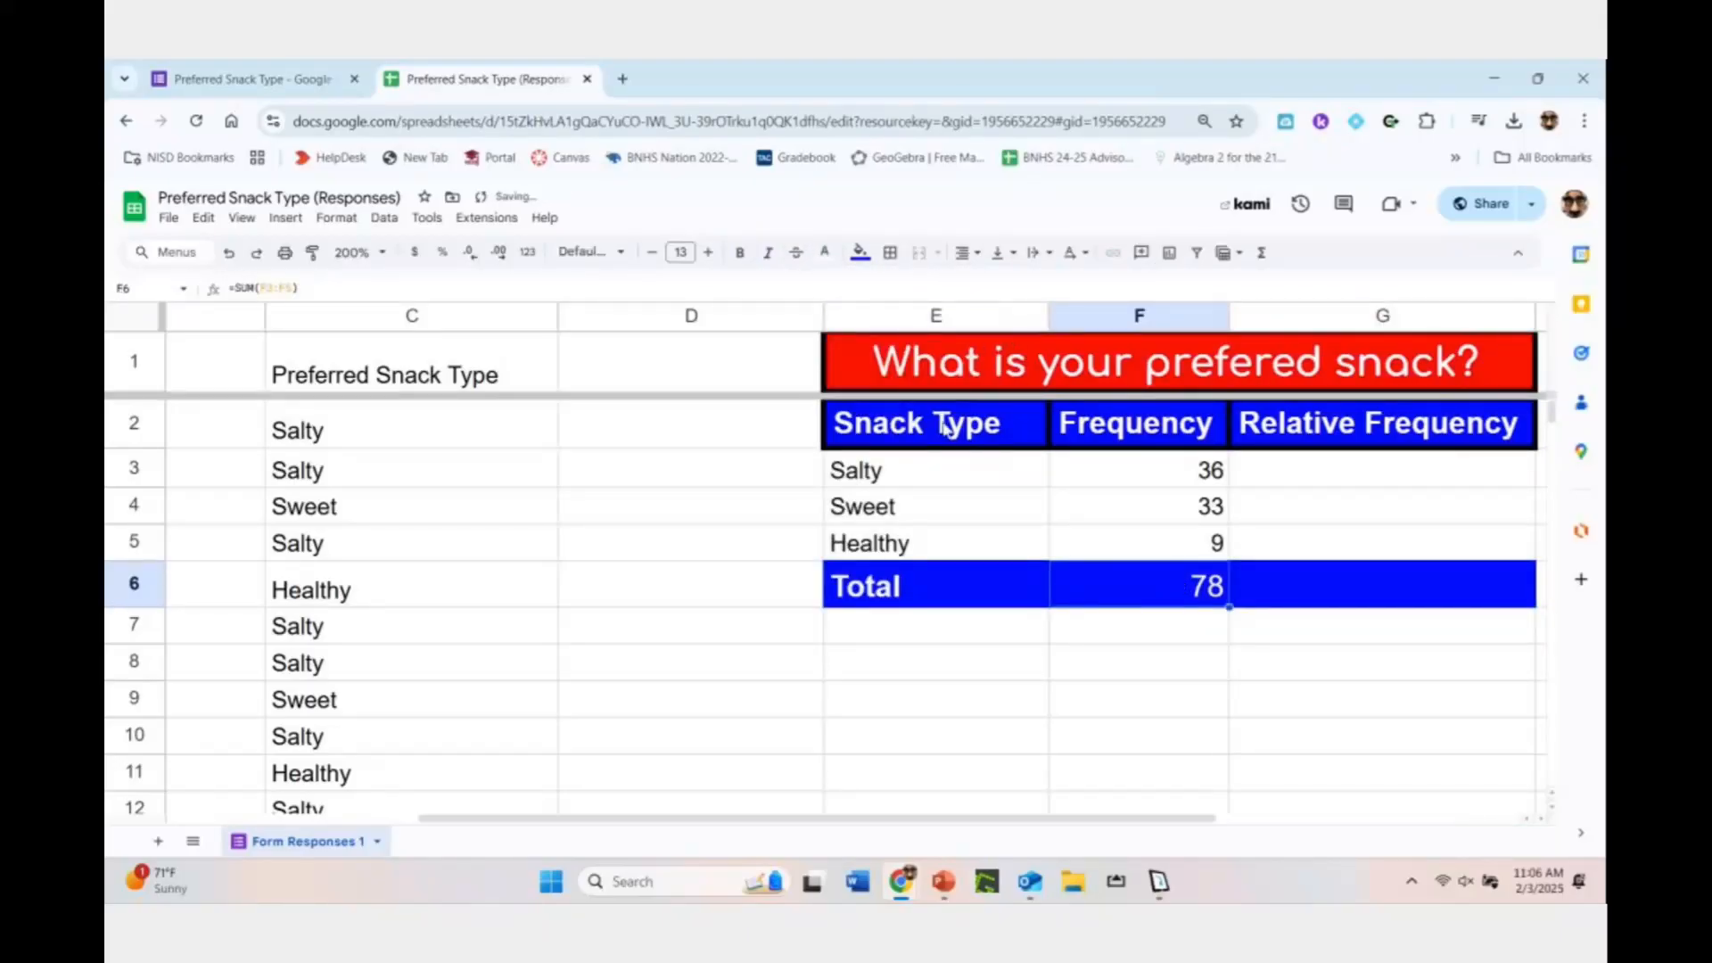
pyautogui.click(849, 575)
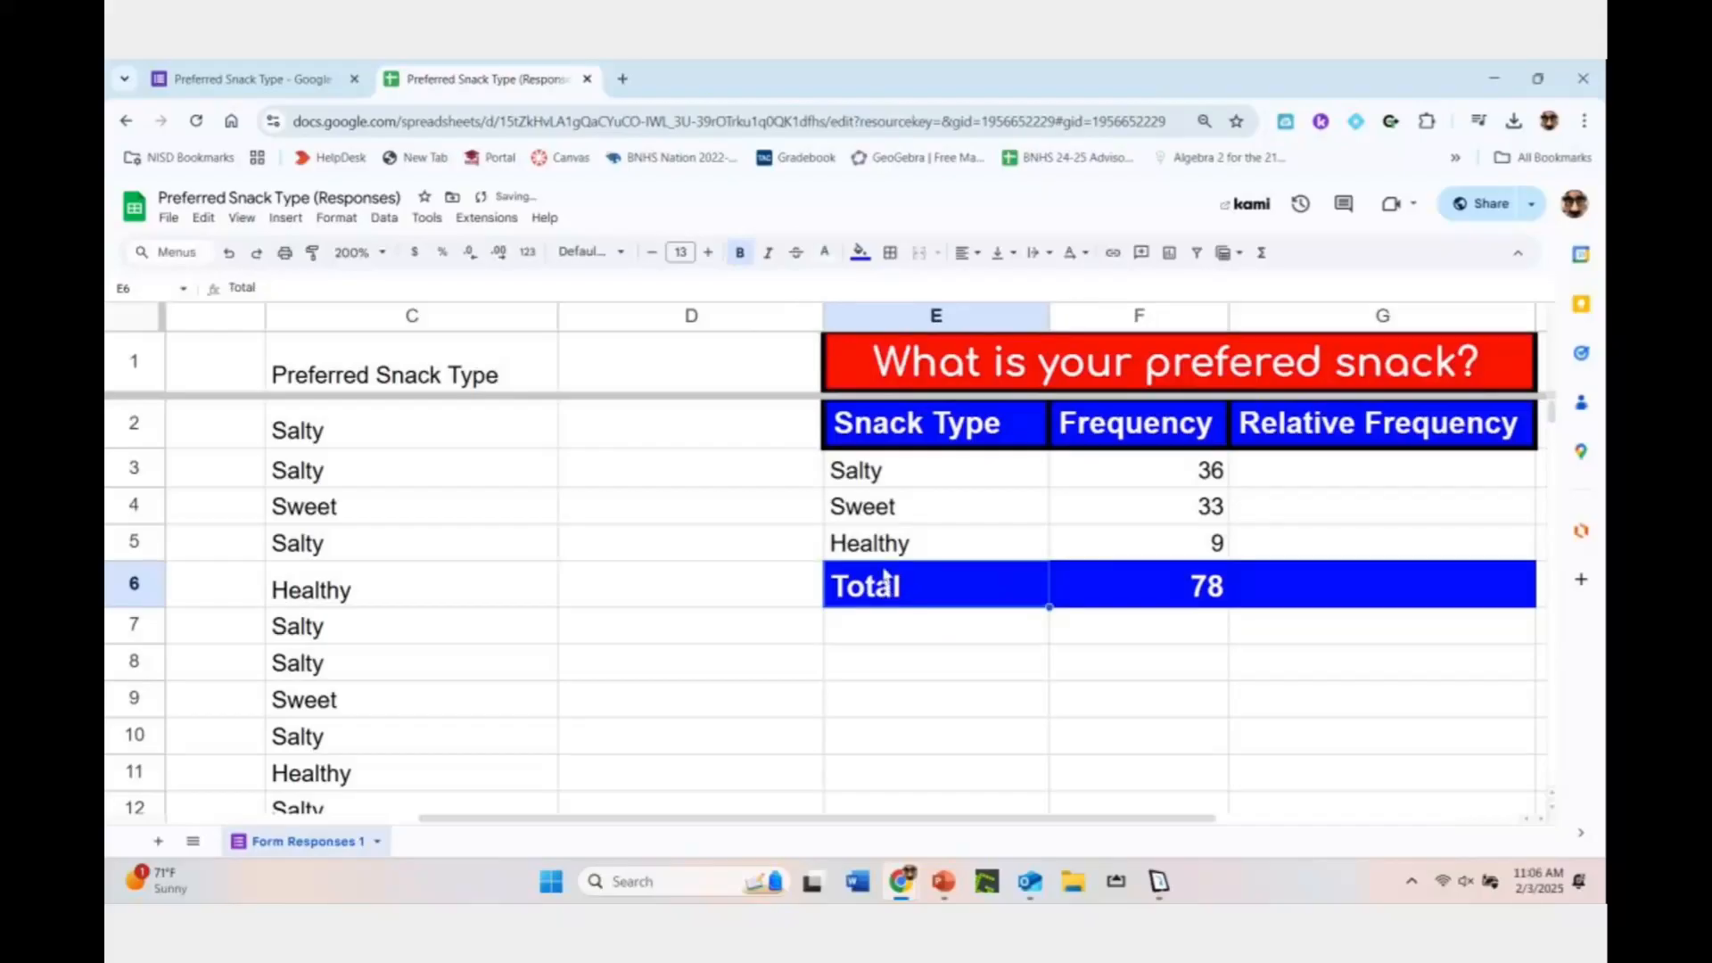
pyautogui.click(745, 259)
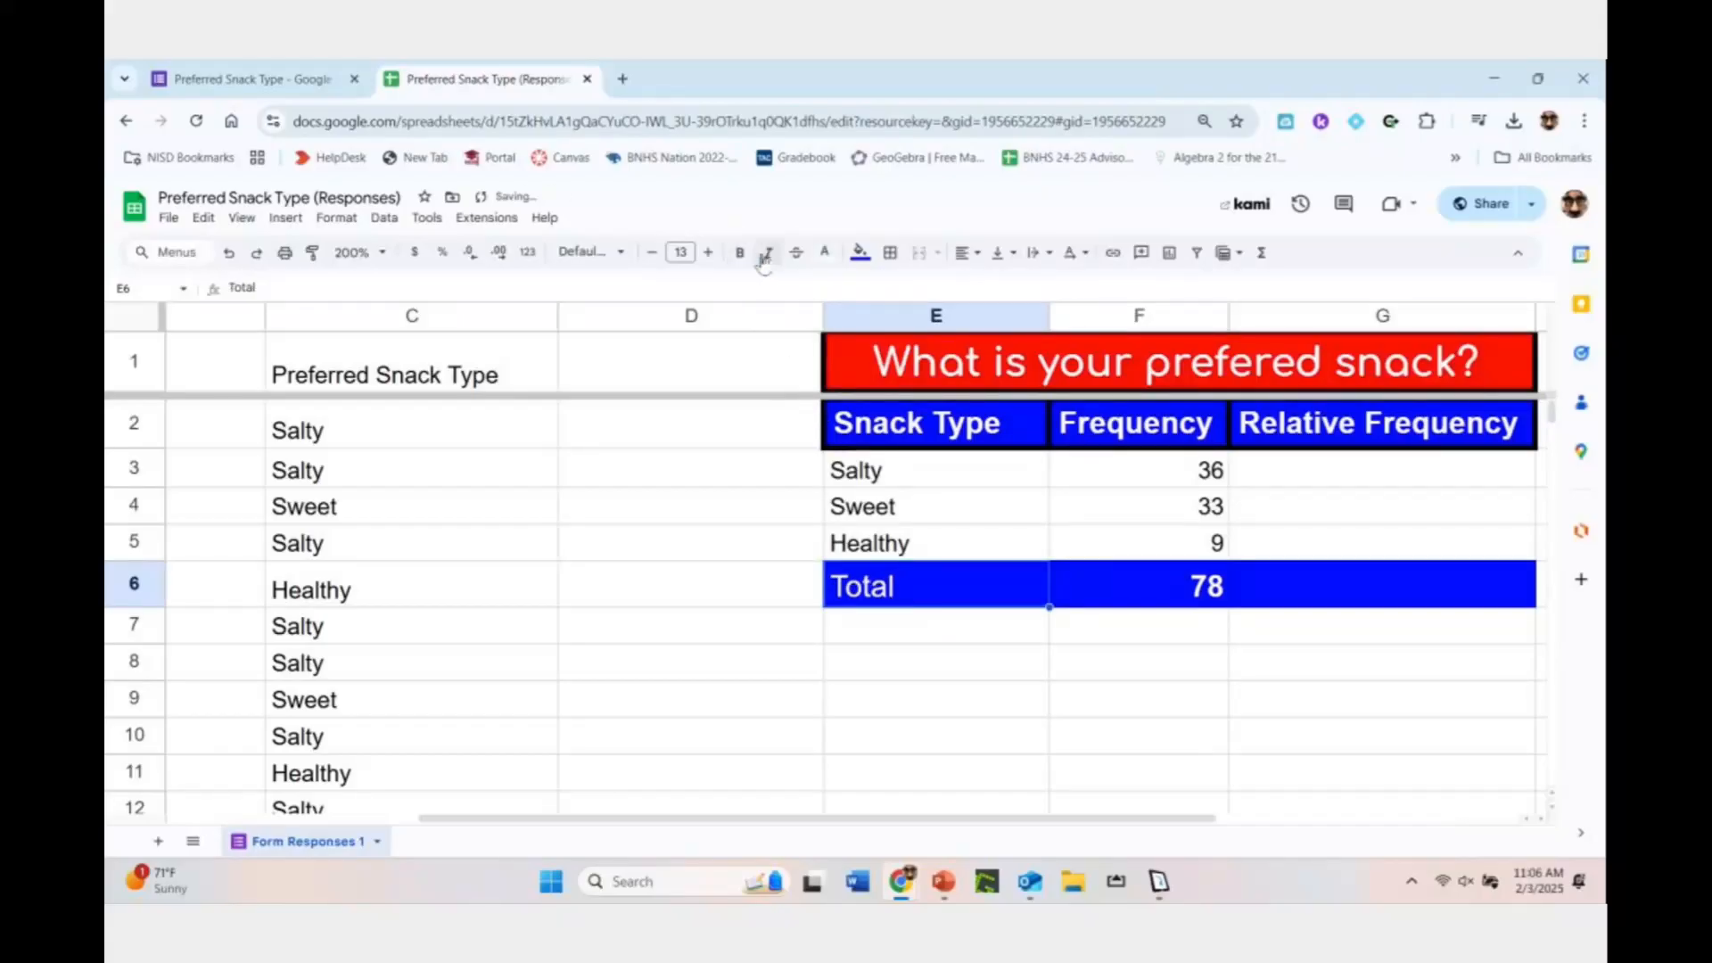
pyautogui.click(744, 258)
# Center the Total label in E6 and the header cells E2:G2 horizontally
pyautogui.click(968, 253)
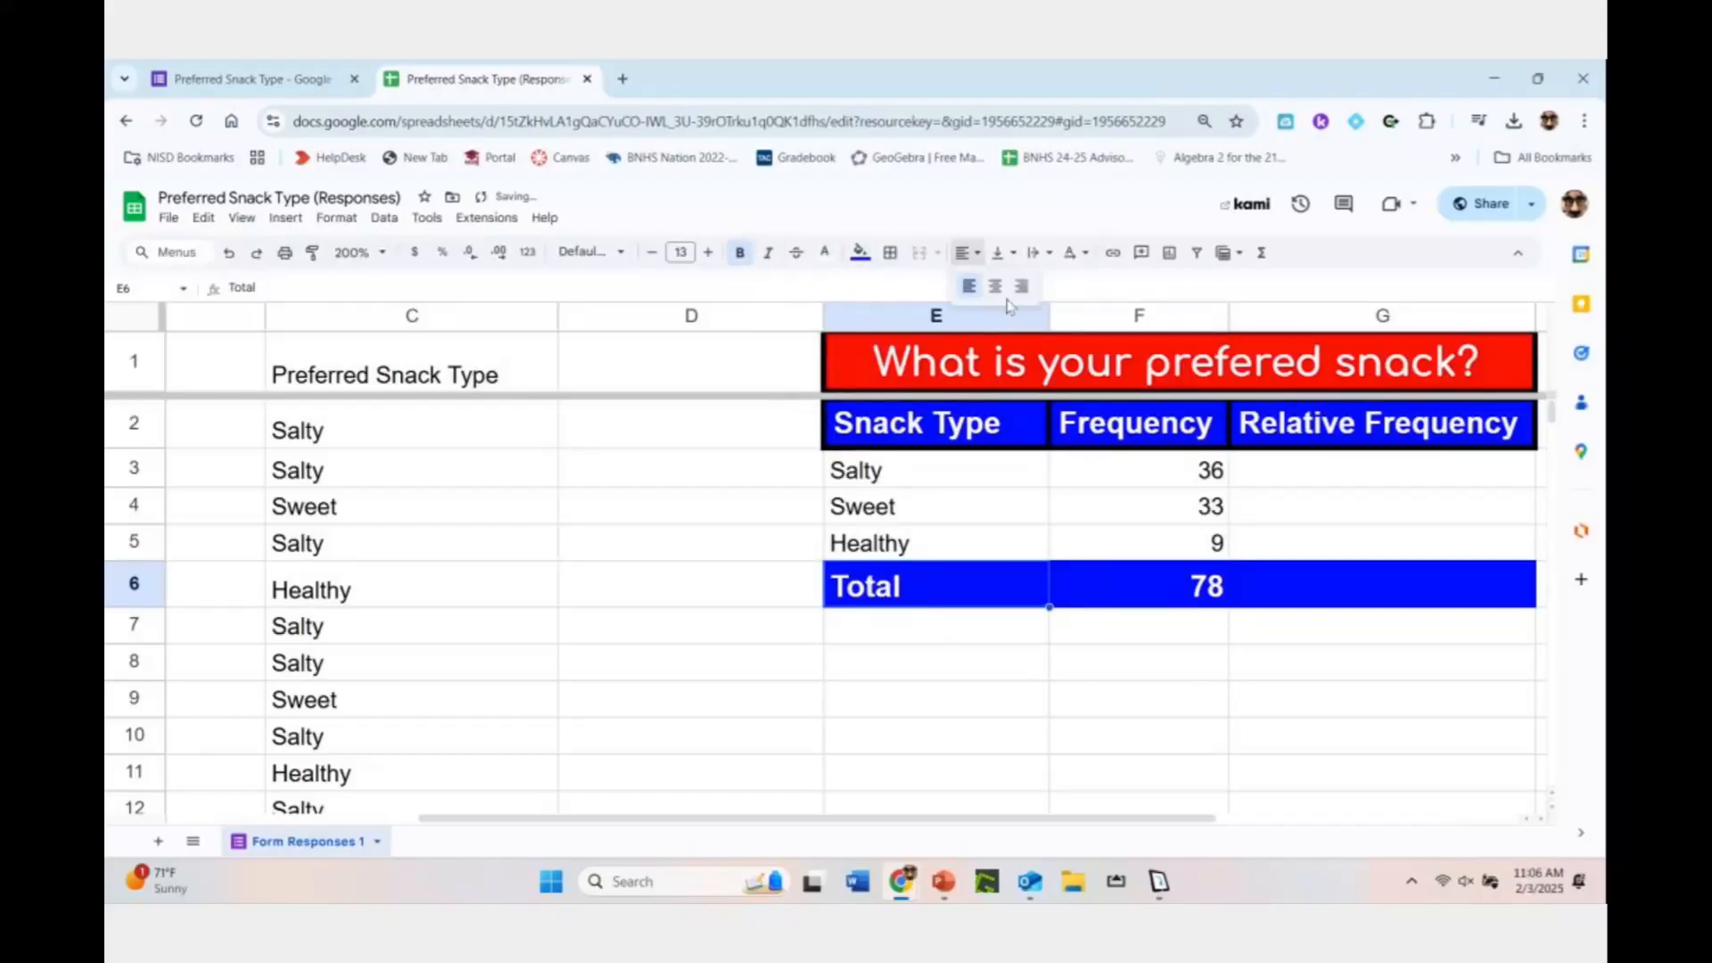
pyautogui.click(991, 283)
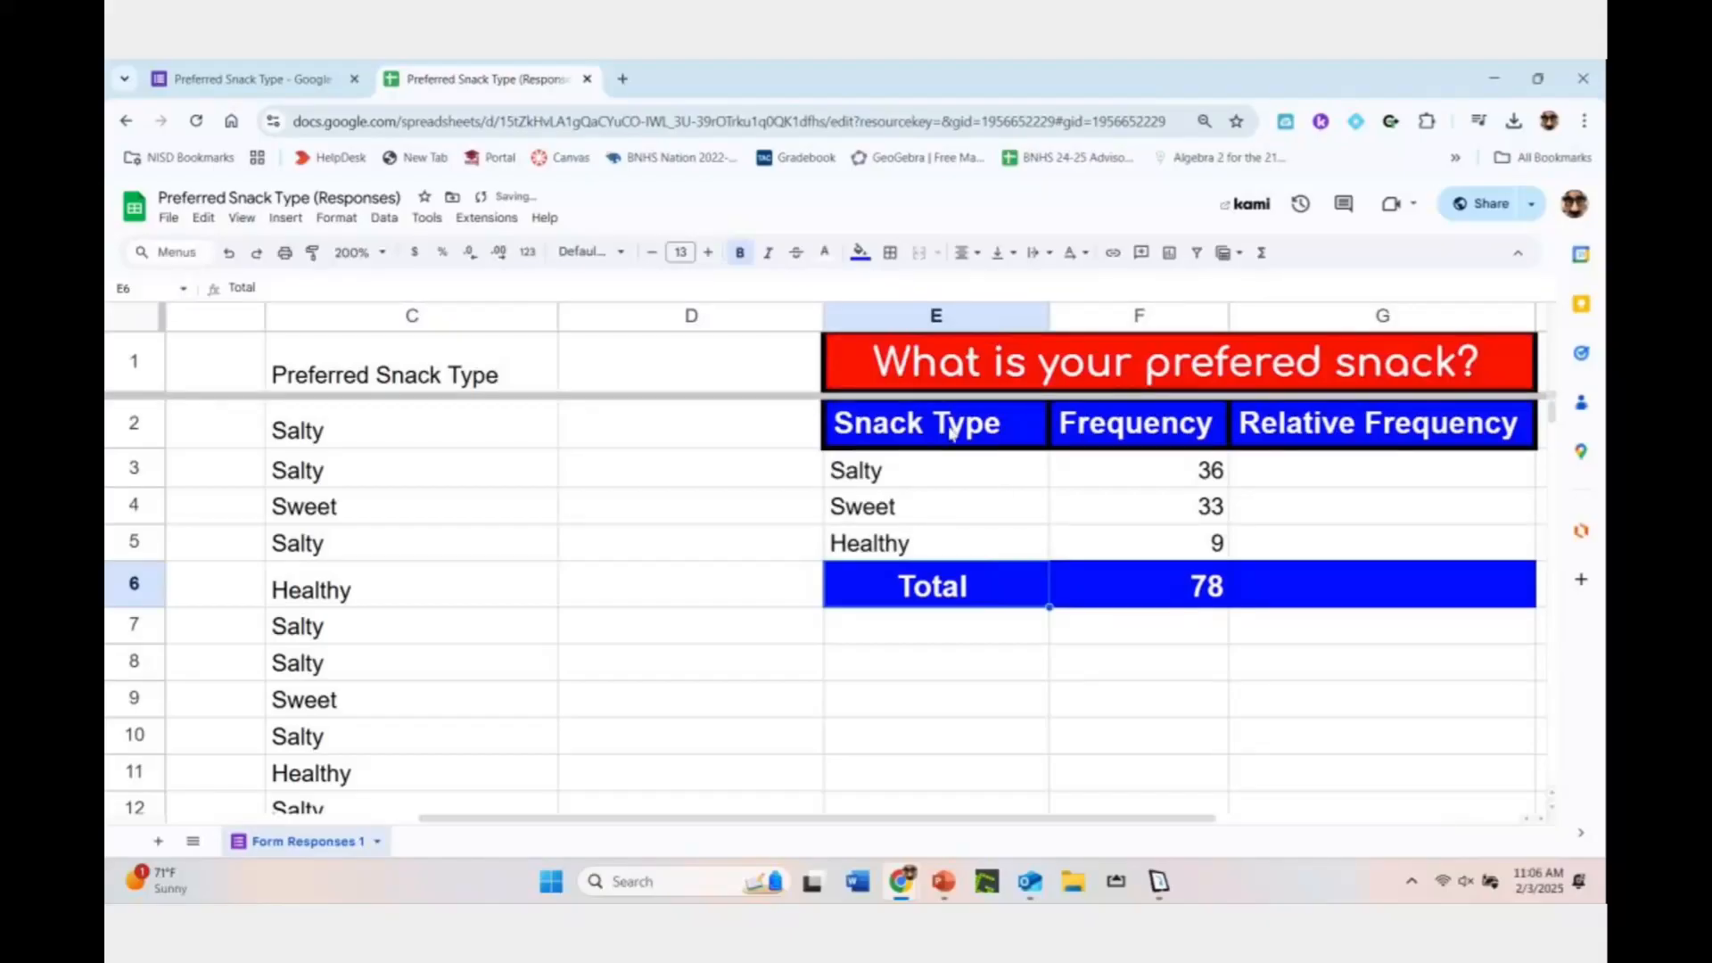
pyautogui.moveTo(952, 434); pyautogui.dragTo(1301, 426)
pyautogui.click(965, 252)
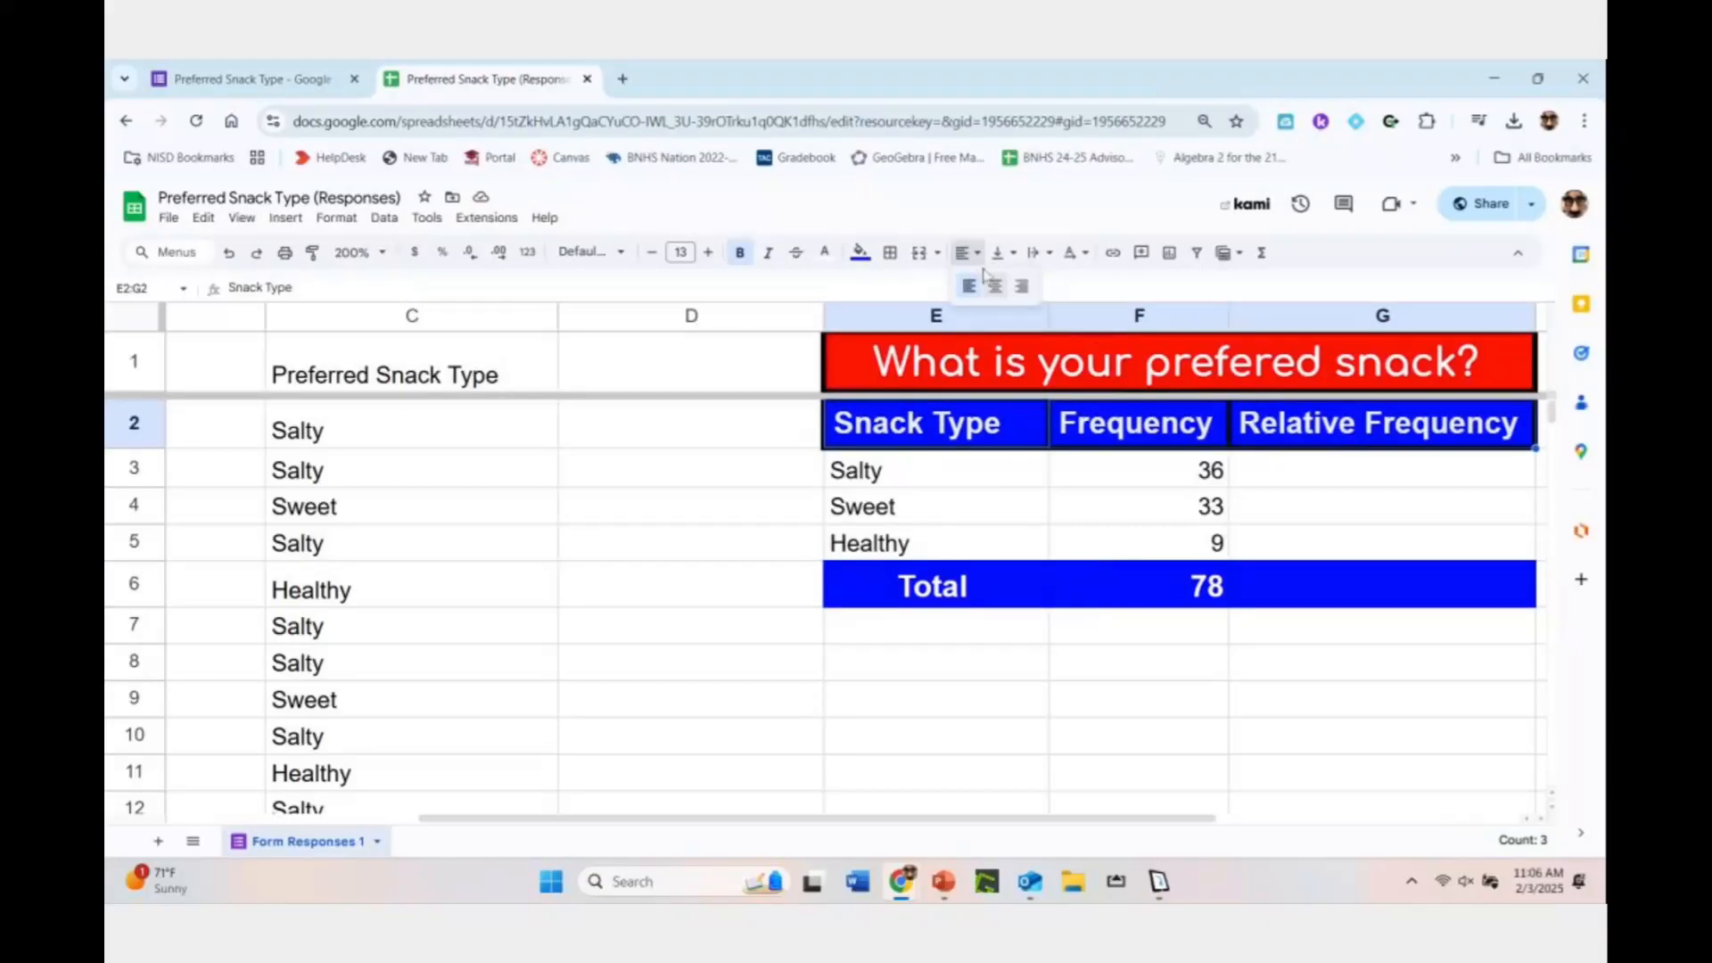
pyautogui.click(996, 288)
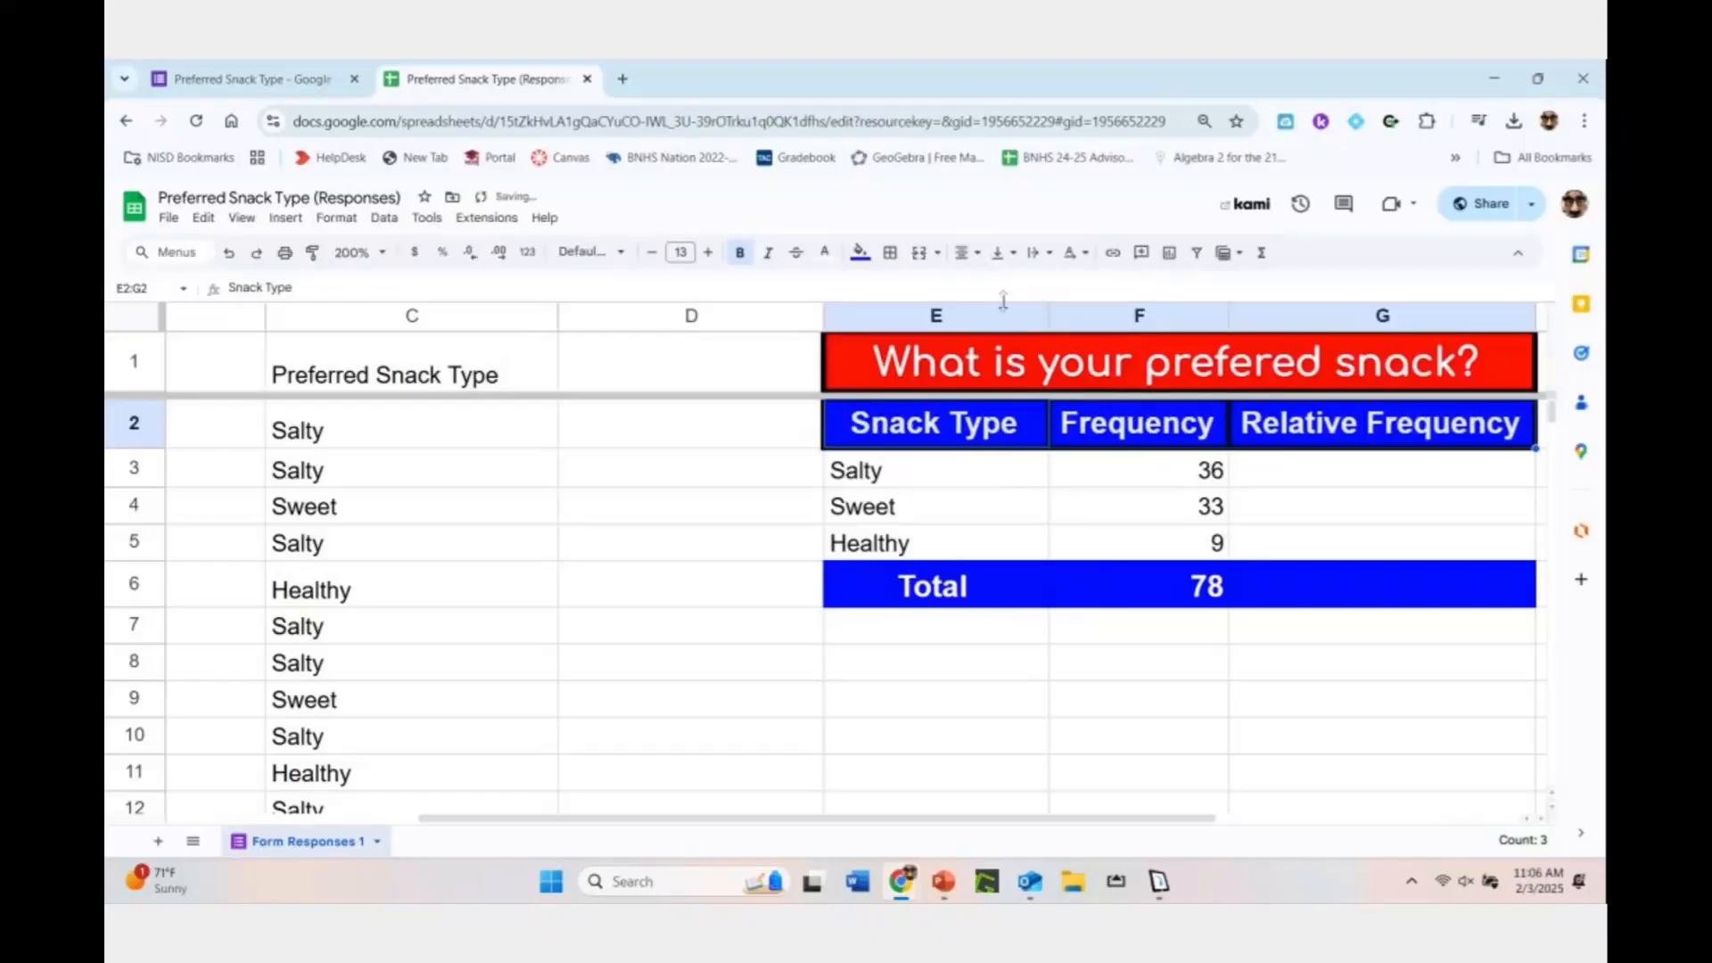
# Apply thick black borders to all sides of the Total row cells E6:G6
pyautogui.click(939, 588)
pyautogui.moveTo(939, 589); pyautogui.dragTo(1284, 588)
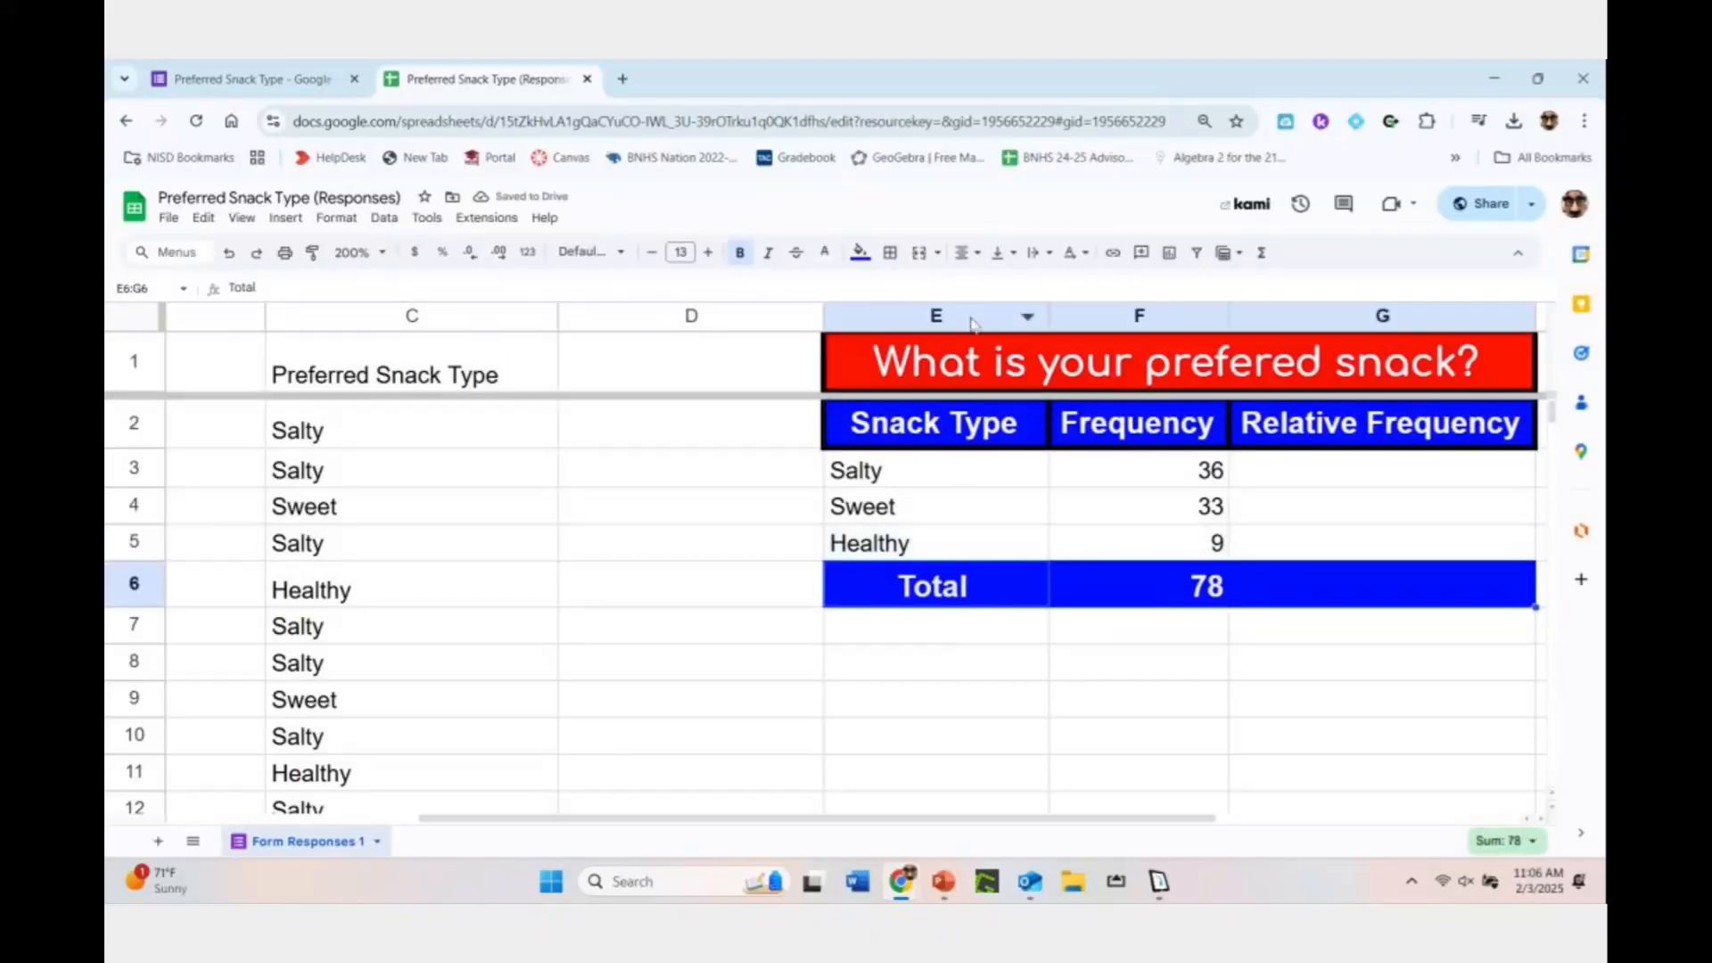
pyautogui.click(890, 253)
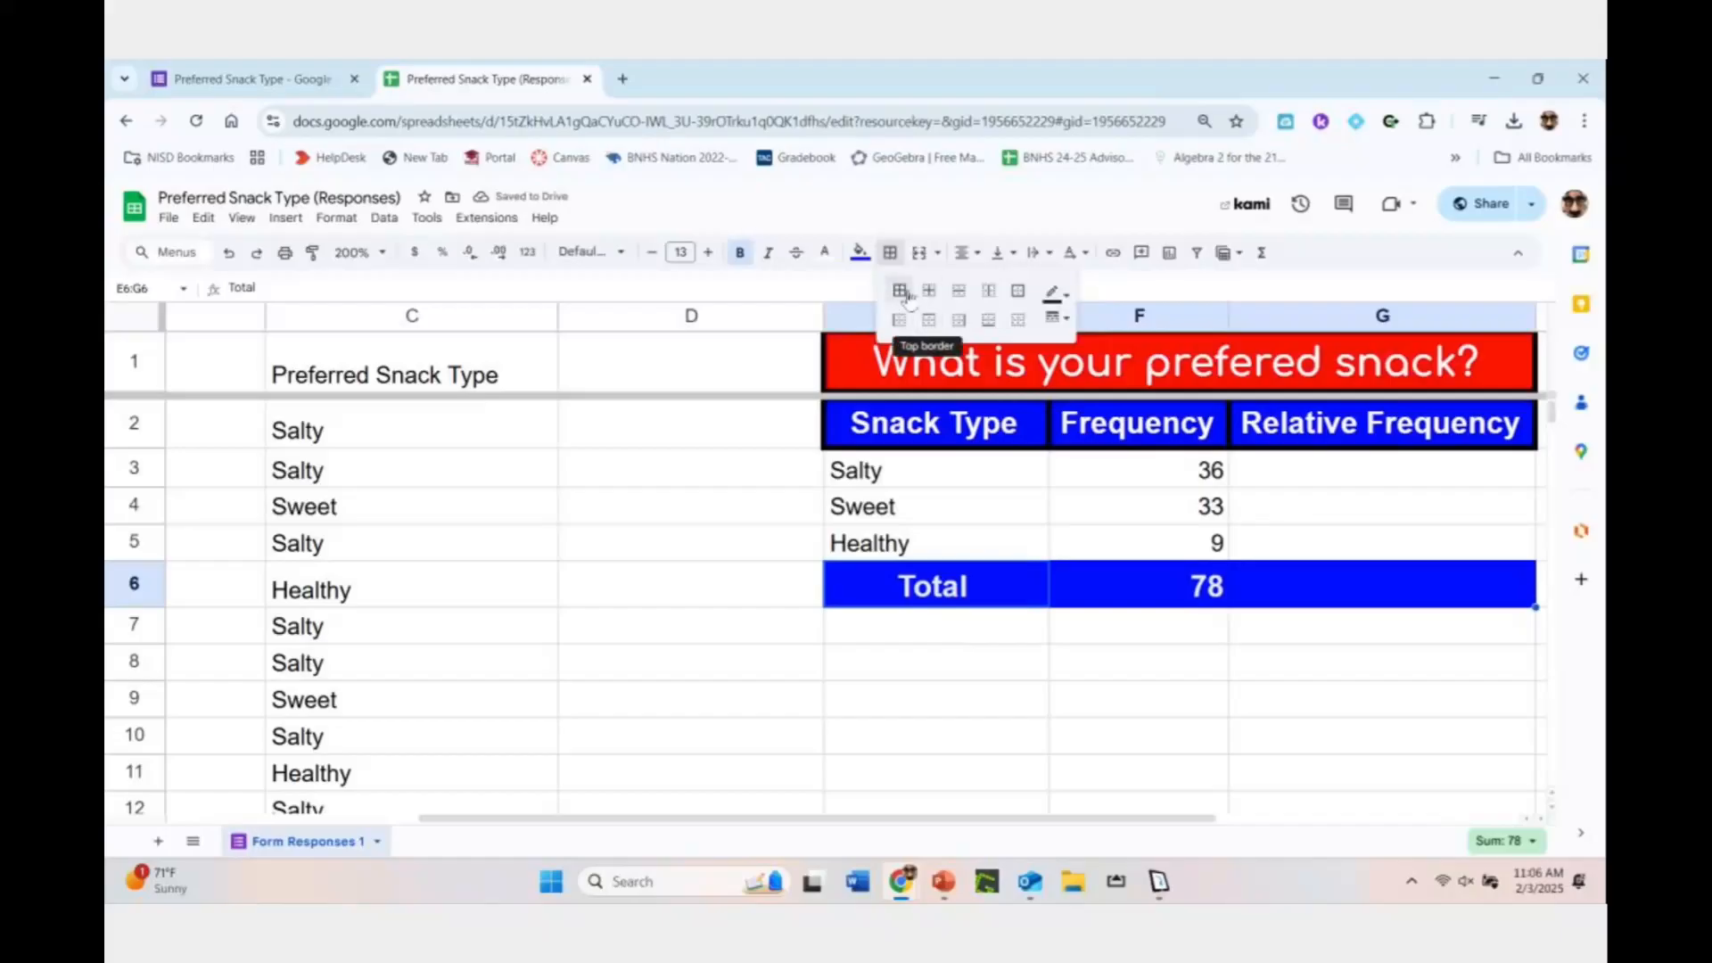
pyautogui.click(900, 292)
pyautogui.click(1001, 667)
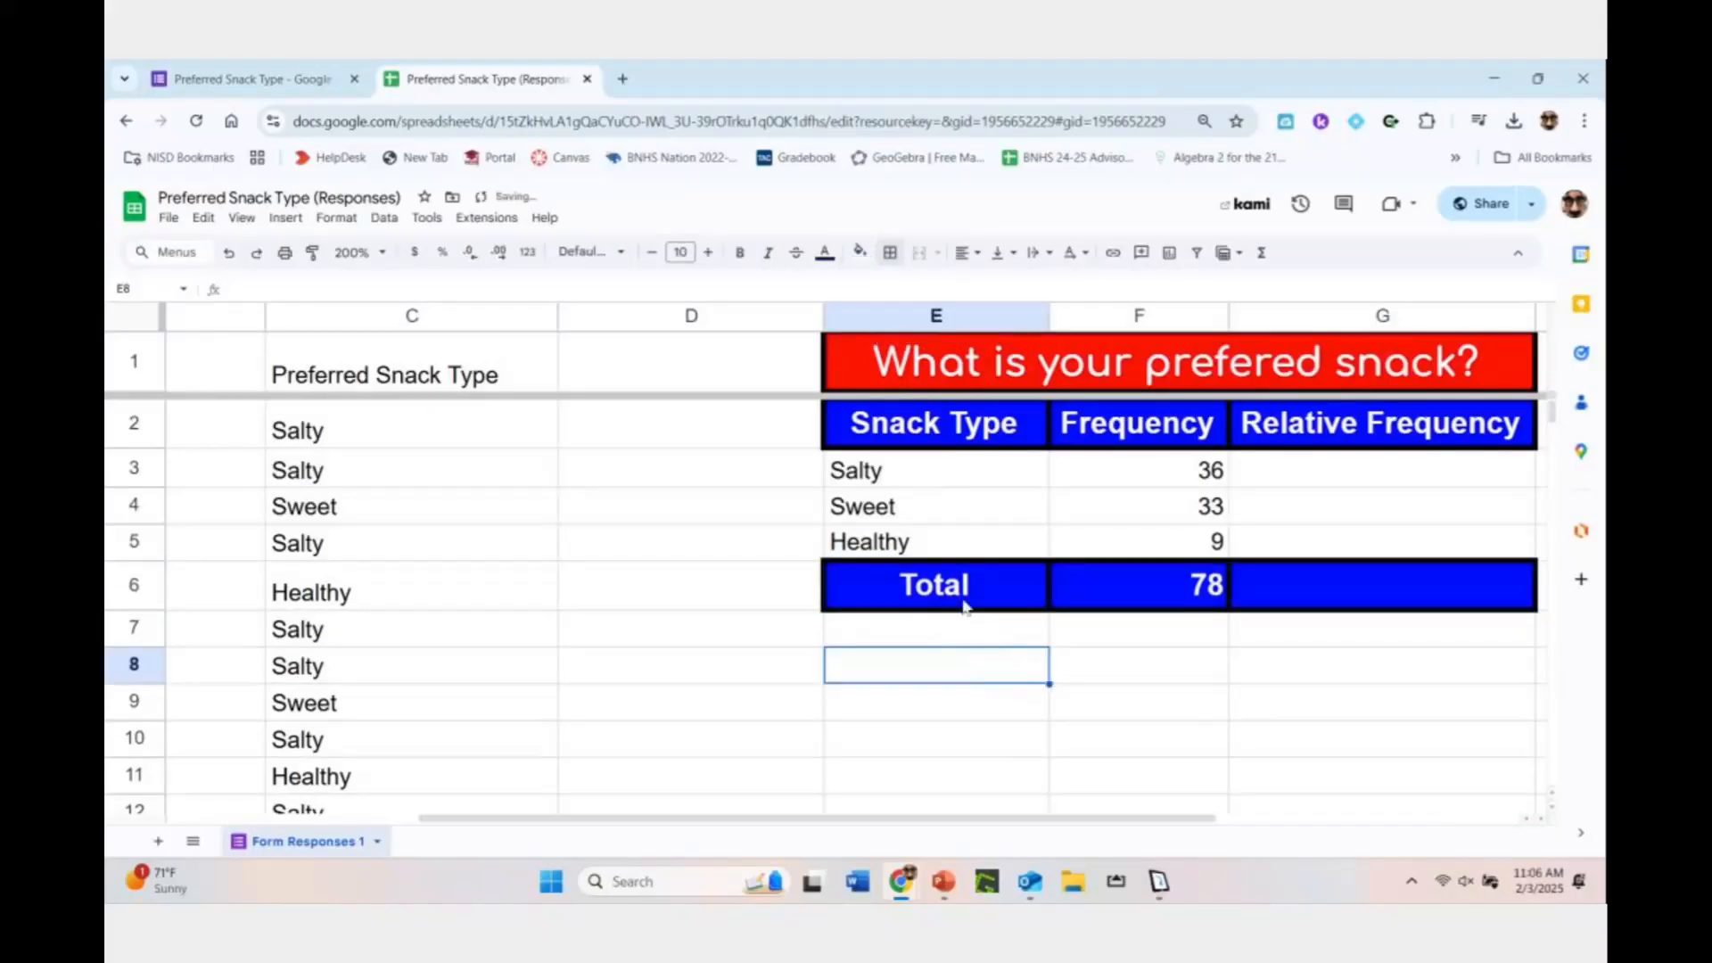
# Apply all borders to the data cells E3:G5 and set their line style to dashed
pyautogui.moveTo(923, 473); pyautogui.dragTo(1273, 550)
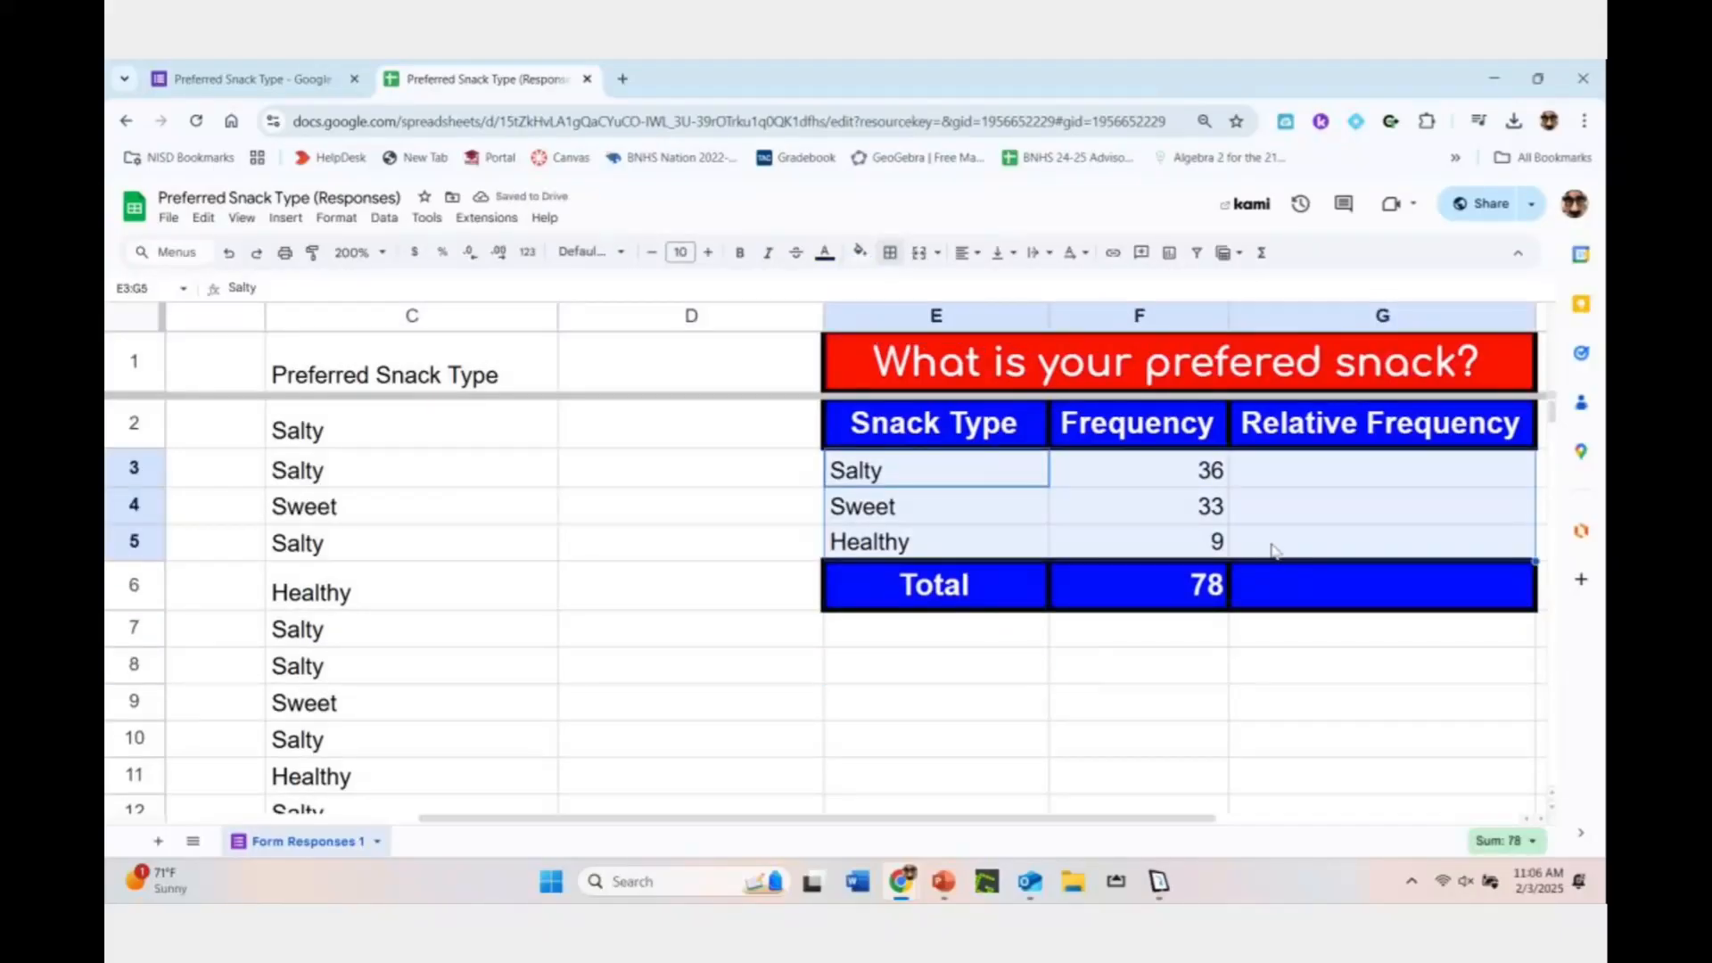
pyautogui.click(890, 252)
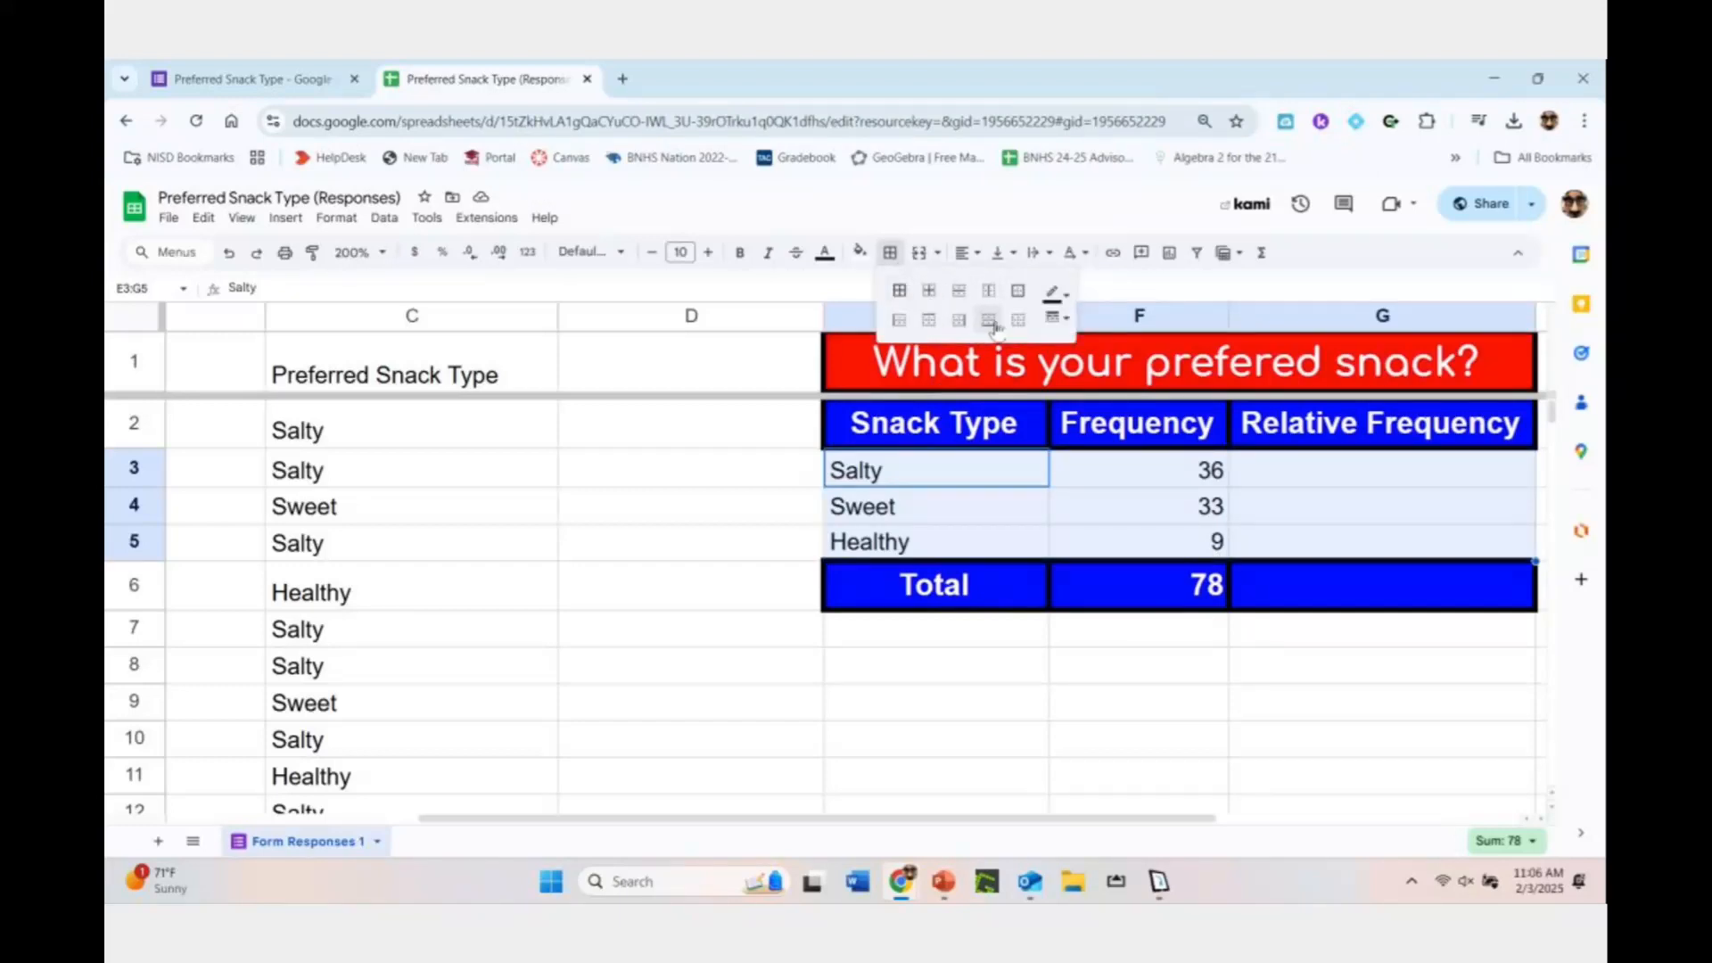
pyautogui.click(909, 294)
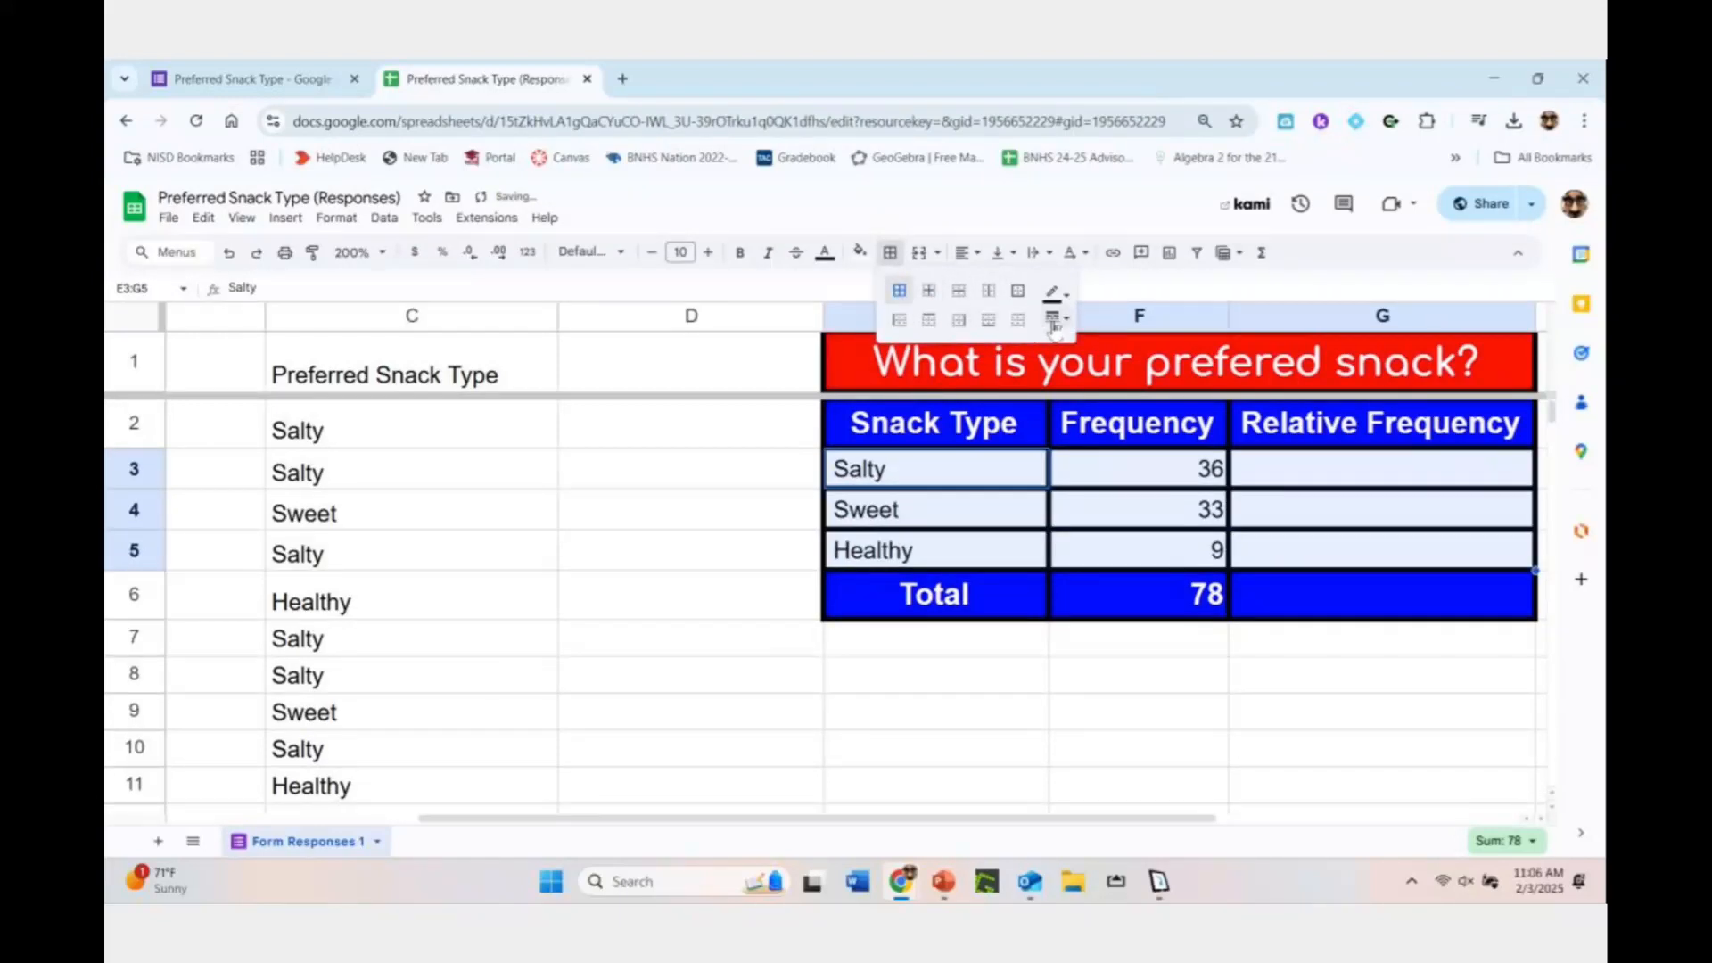
pyautogui.click(1057, 316)
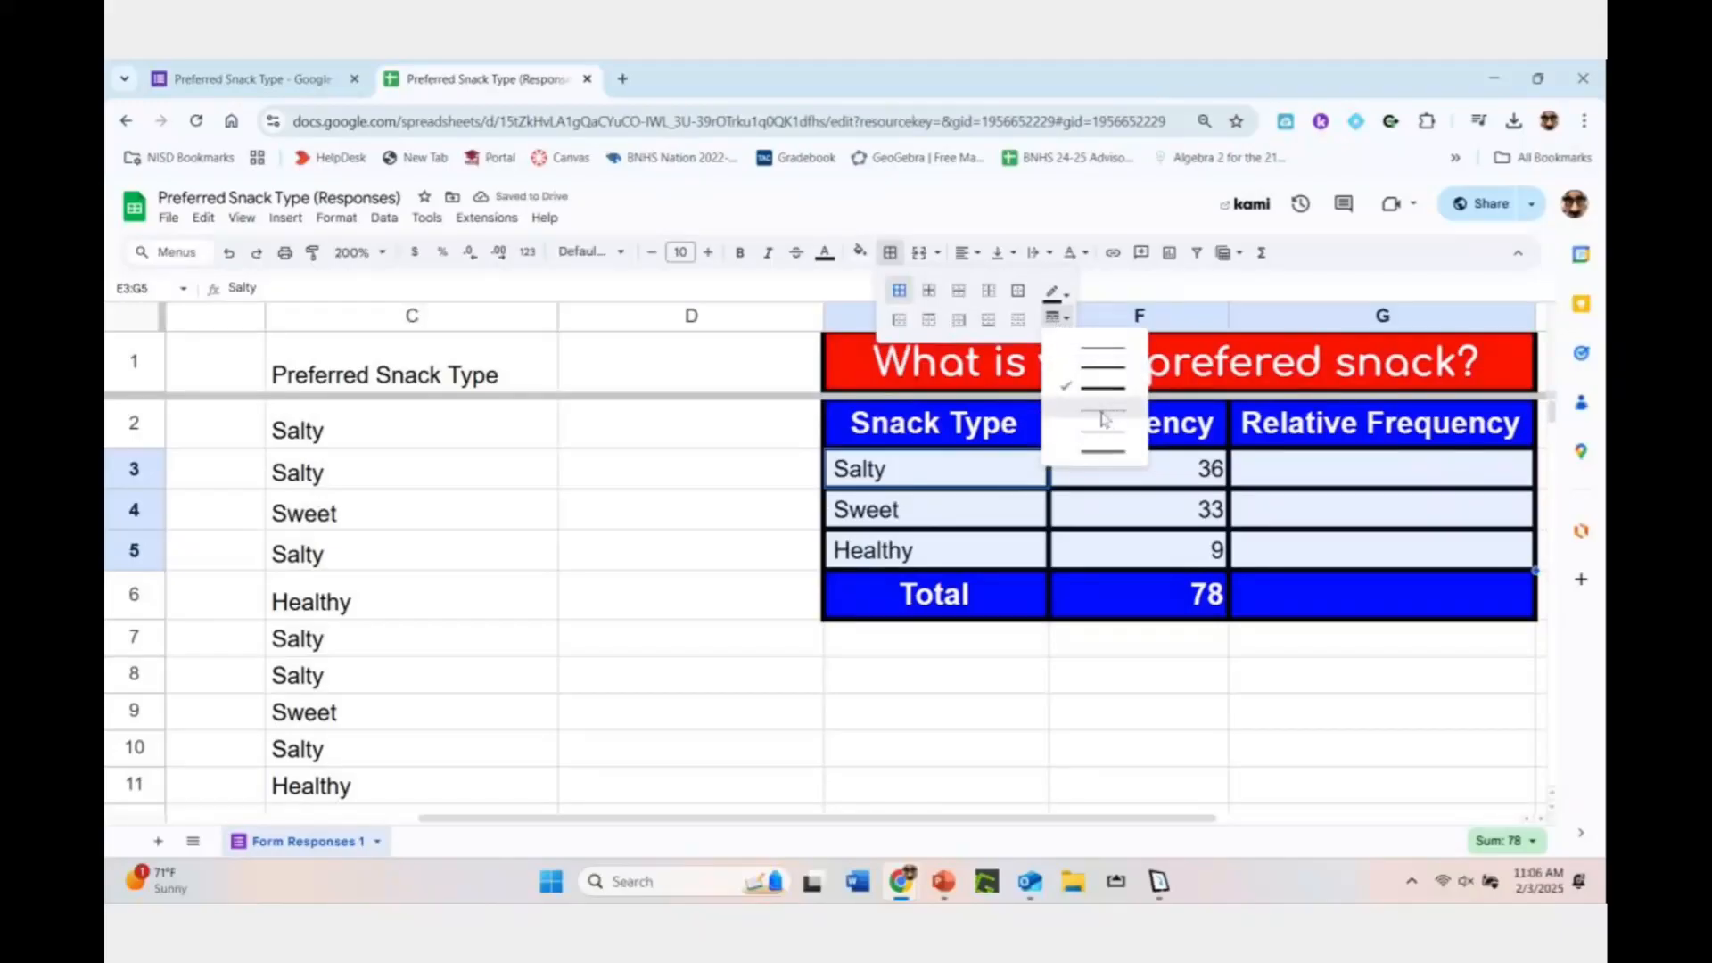
pyautogui.click(1104, 406)
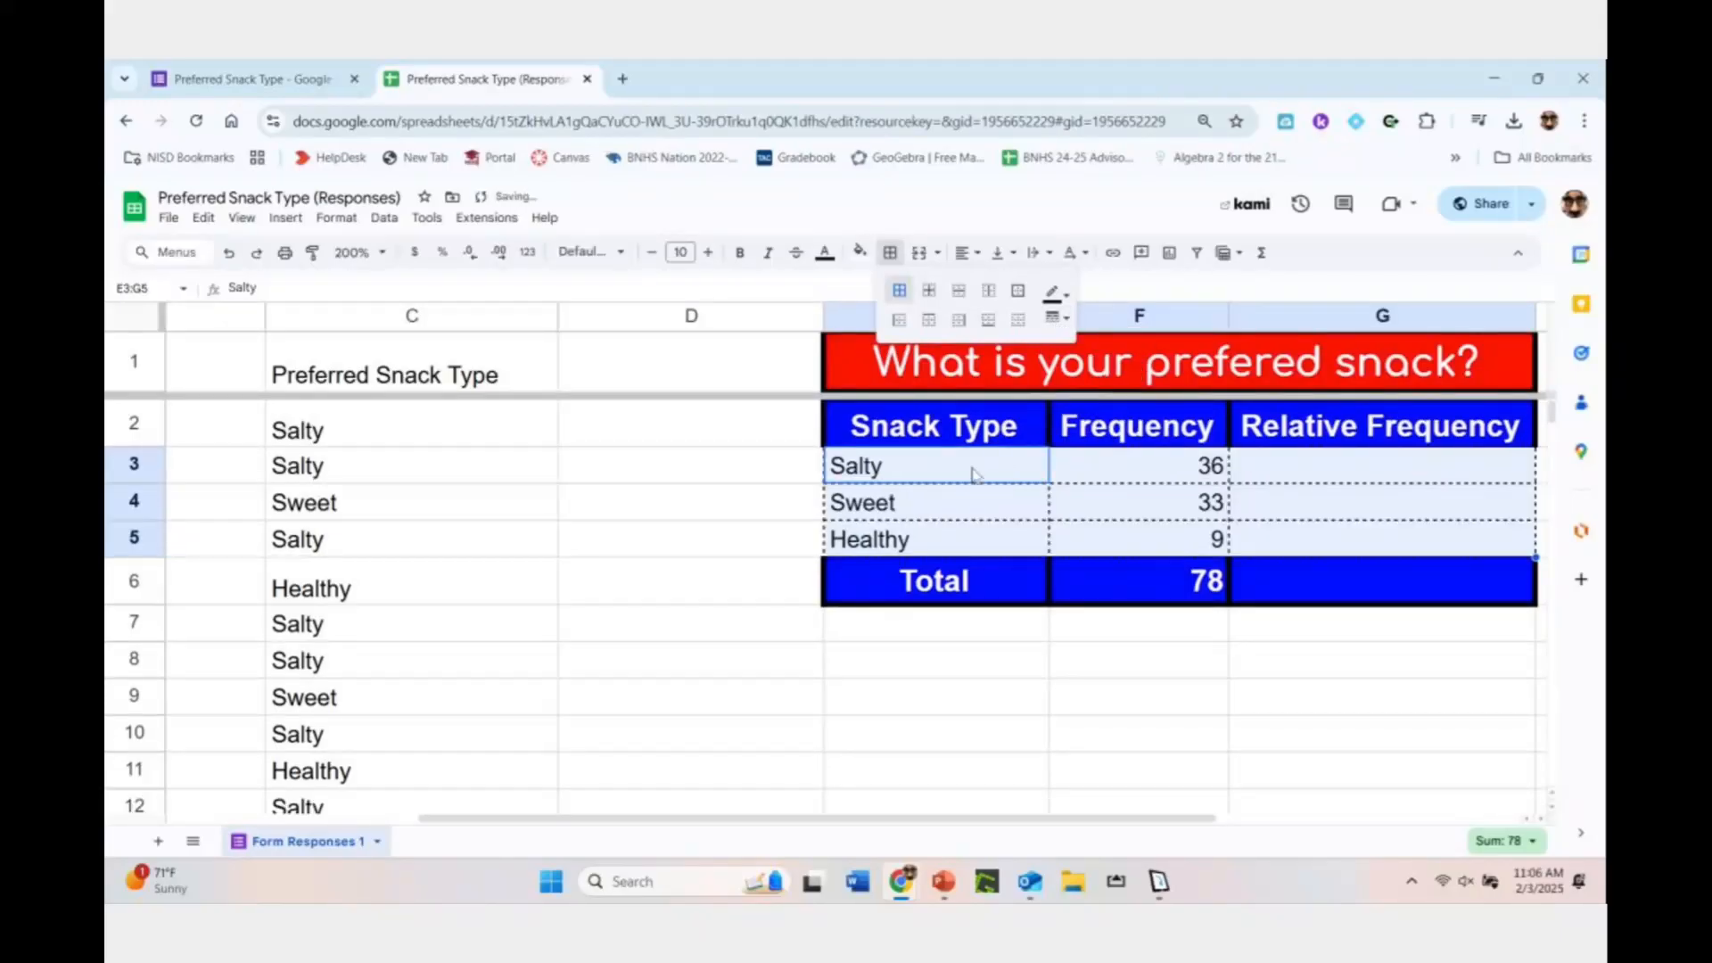
# Give the header row E2:G2 a thick solid bottom border
pyautogui.moveTo(927, 428); pyautogui.dragTo(1275, 439)
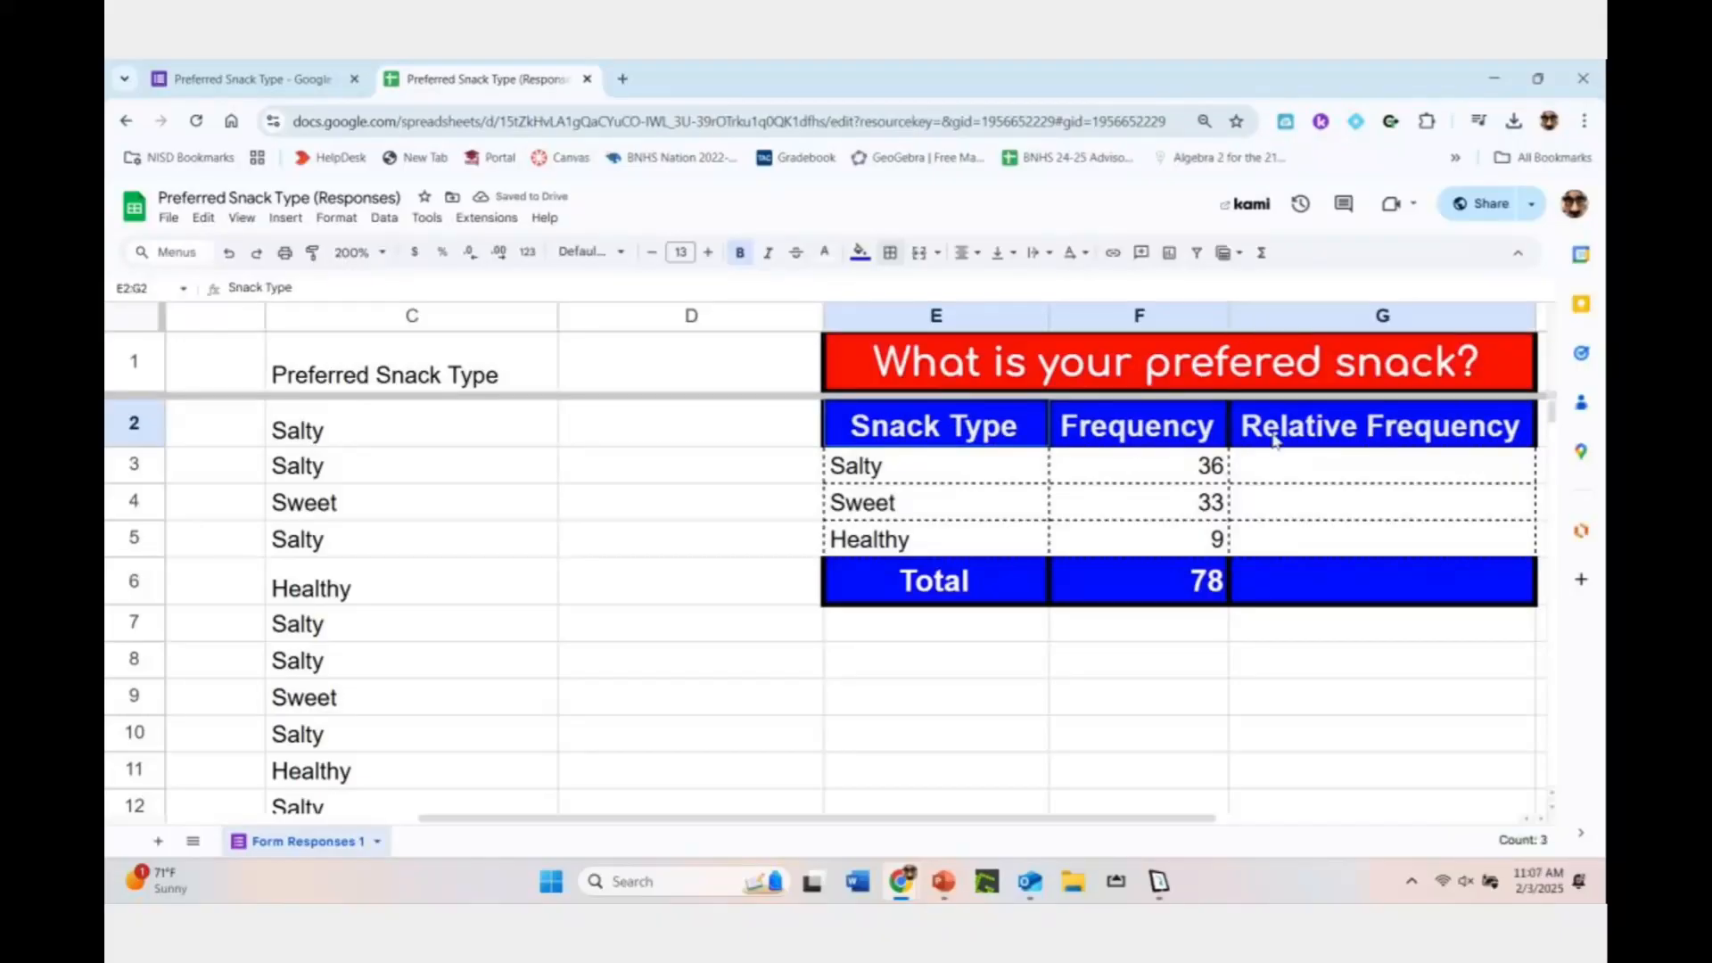
pyautogui.click(890, 253)
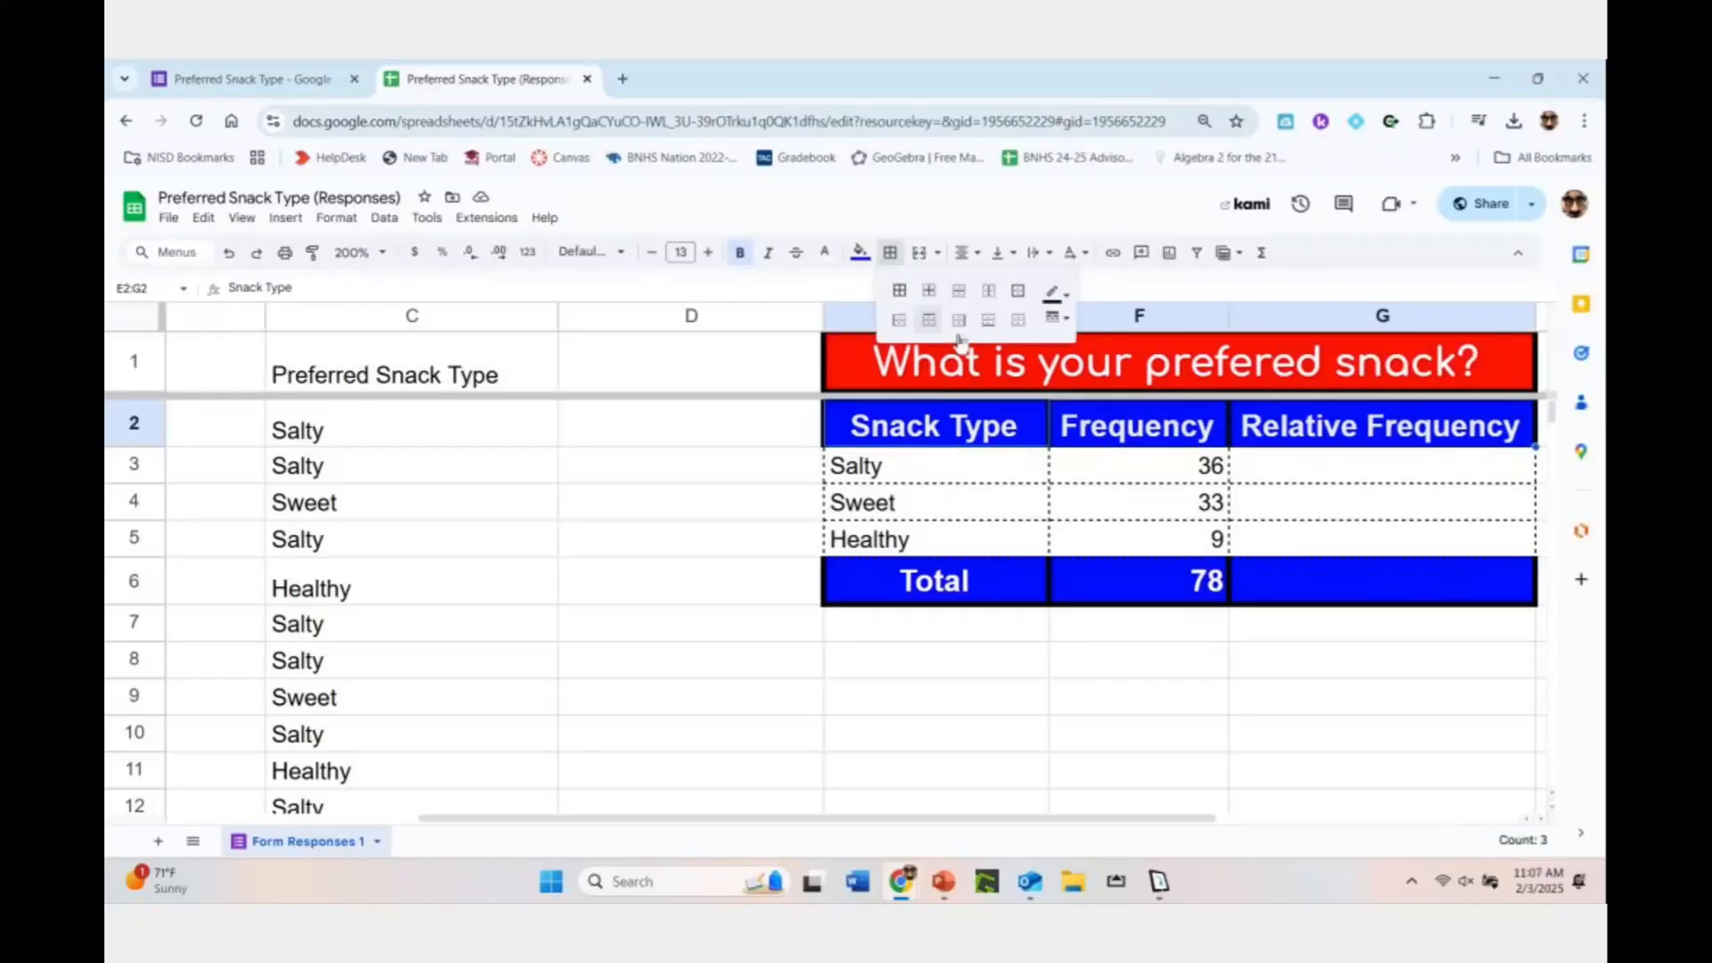
pyautogui.click(988, 320)
pyautogui.click(1056, 318)
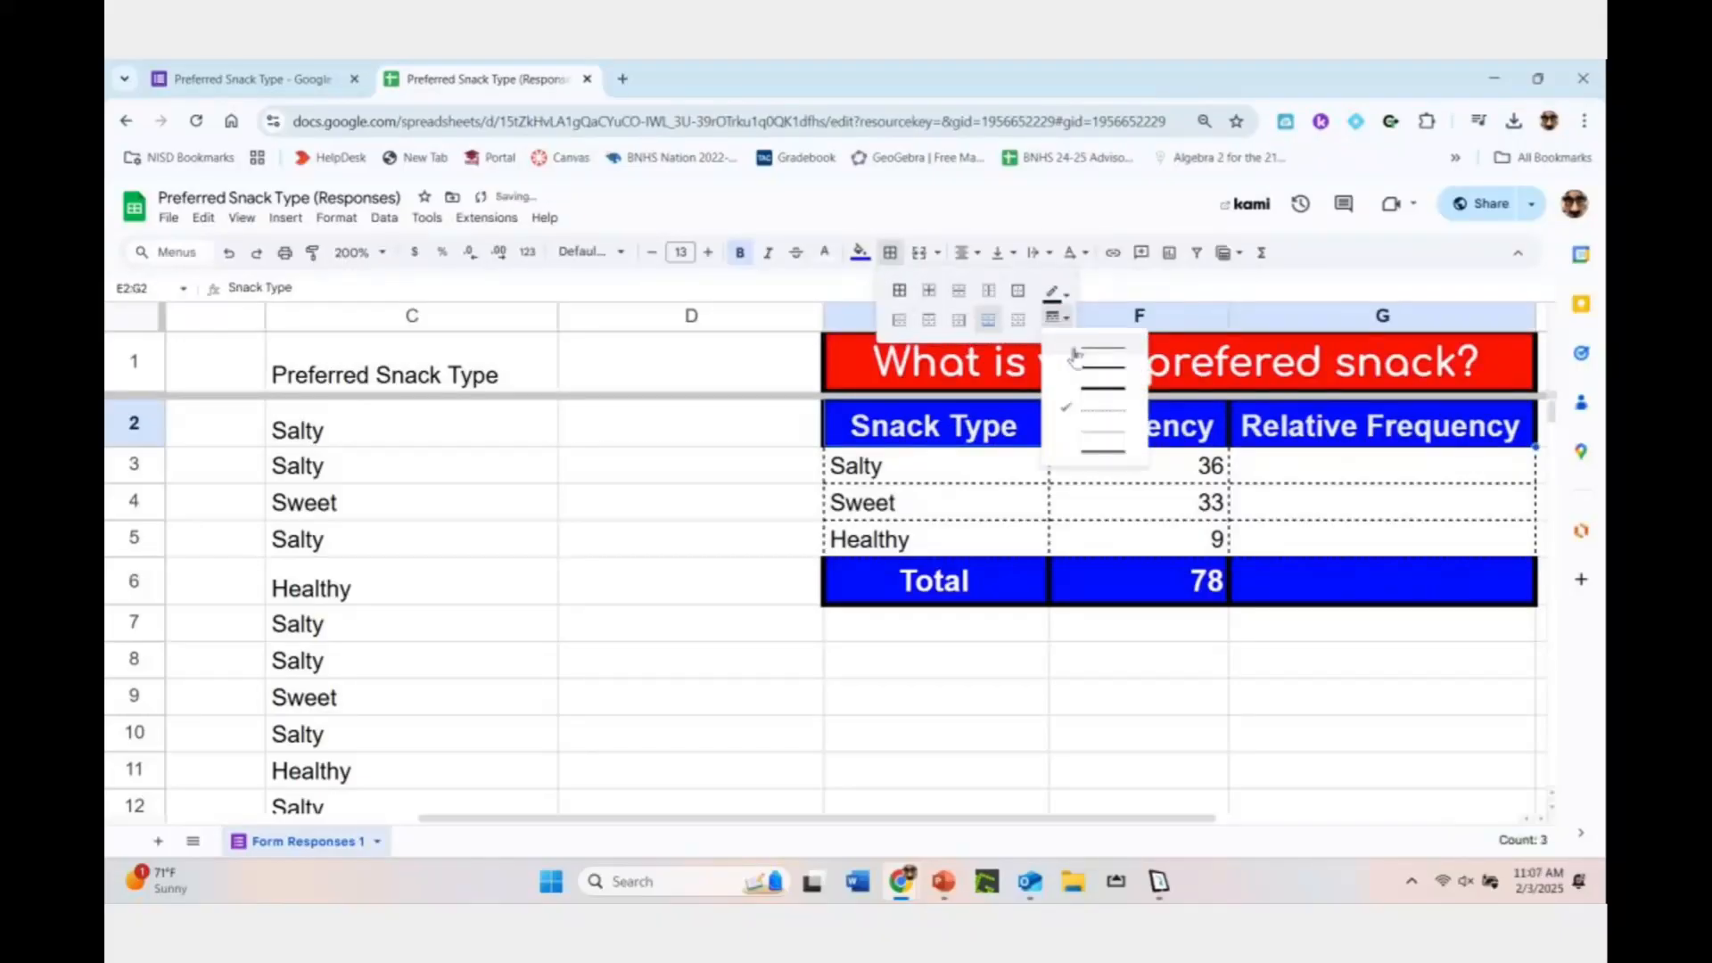
pyautogui.click(1103, 388)
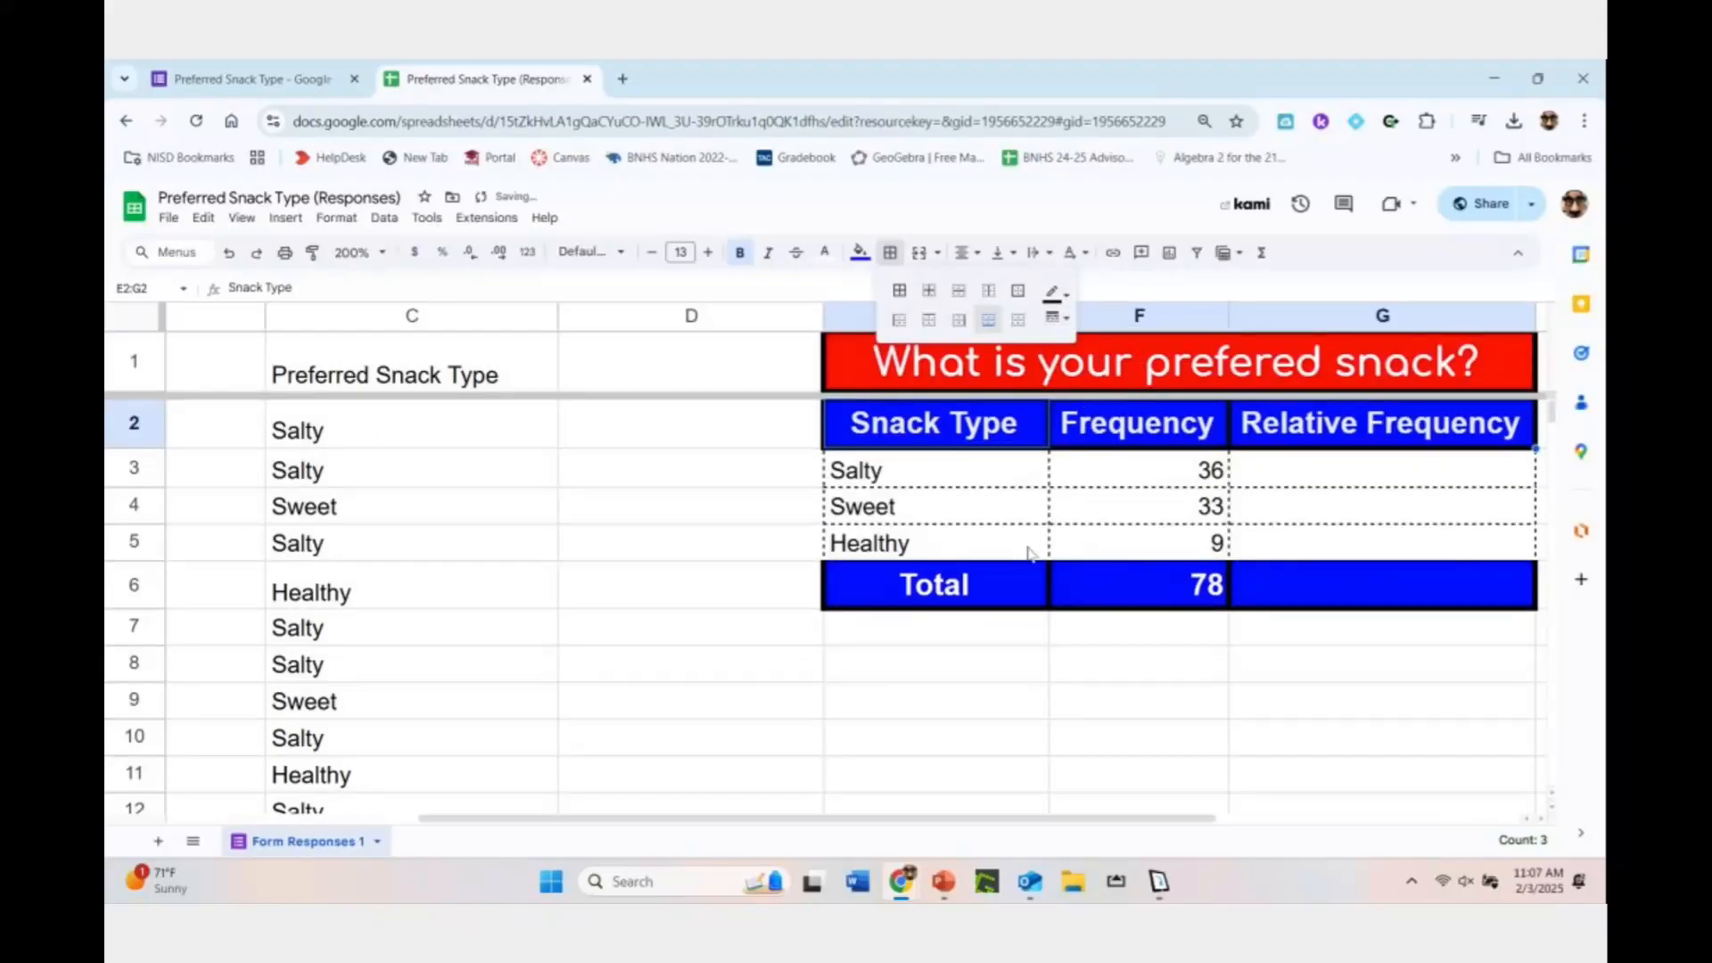
# Give the Total row E6:G6 a thick solid top border
pyautogui.moveTo(1008, 570); pyautogui.dragTo(1265, 585)
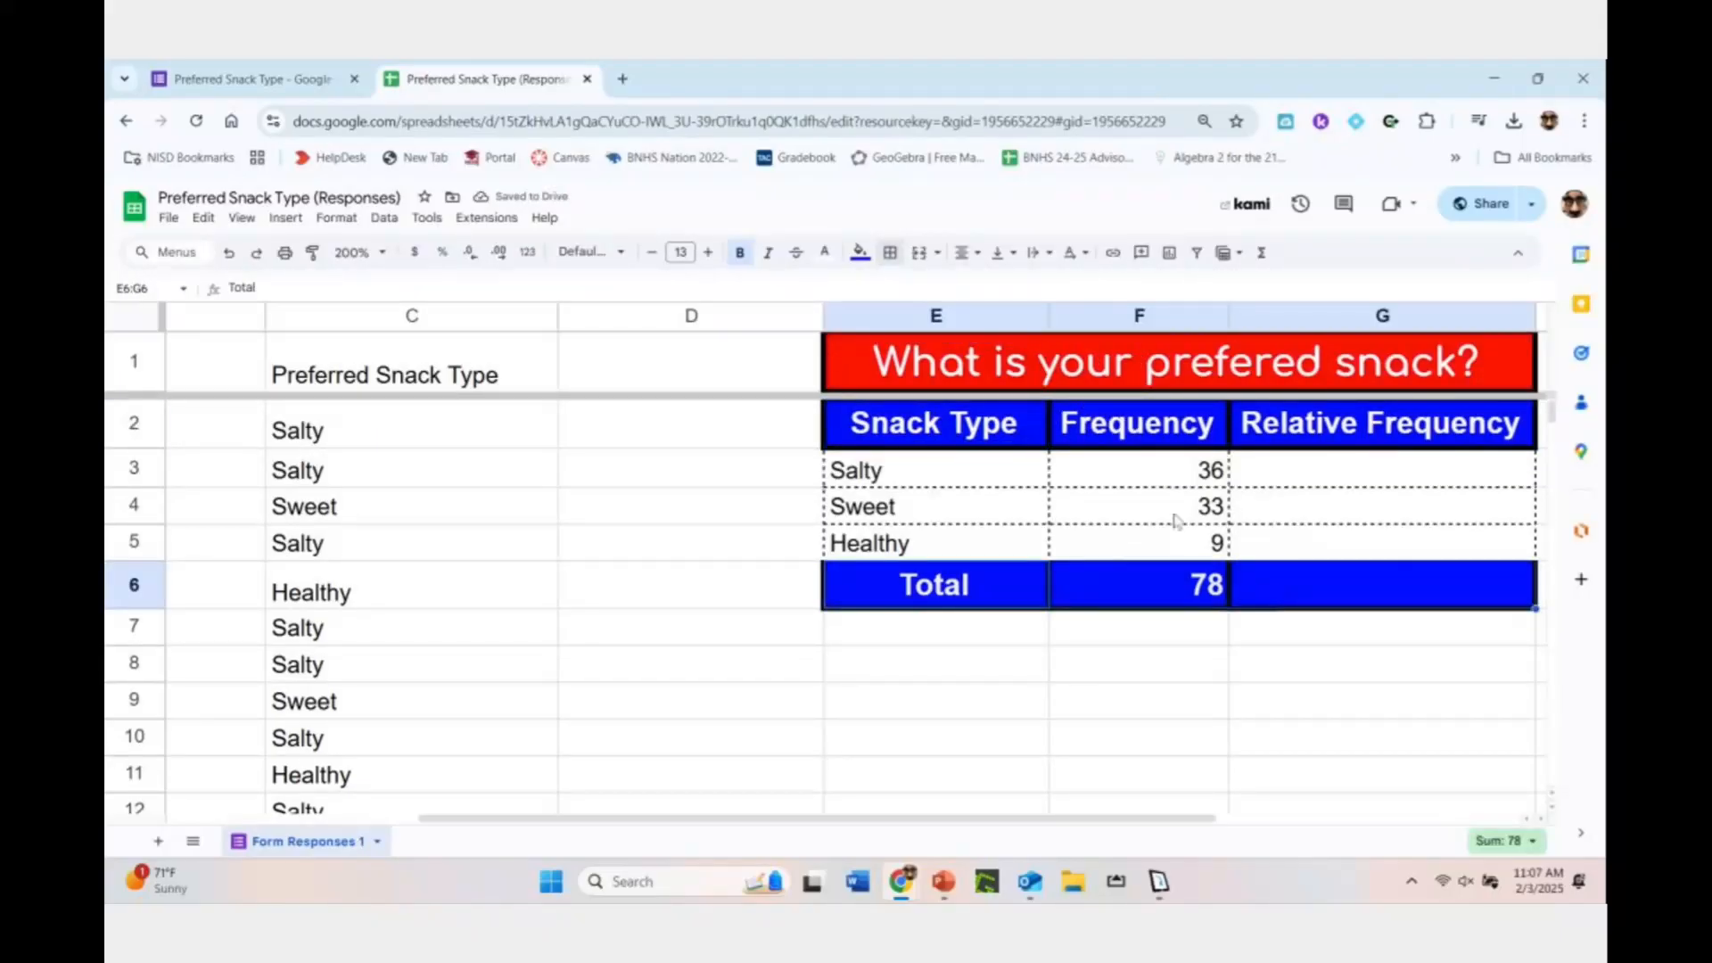
pyautogui.click(961, 253)
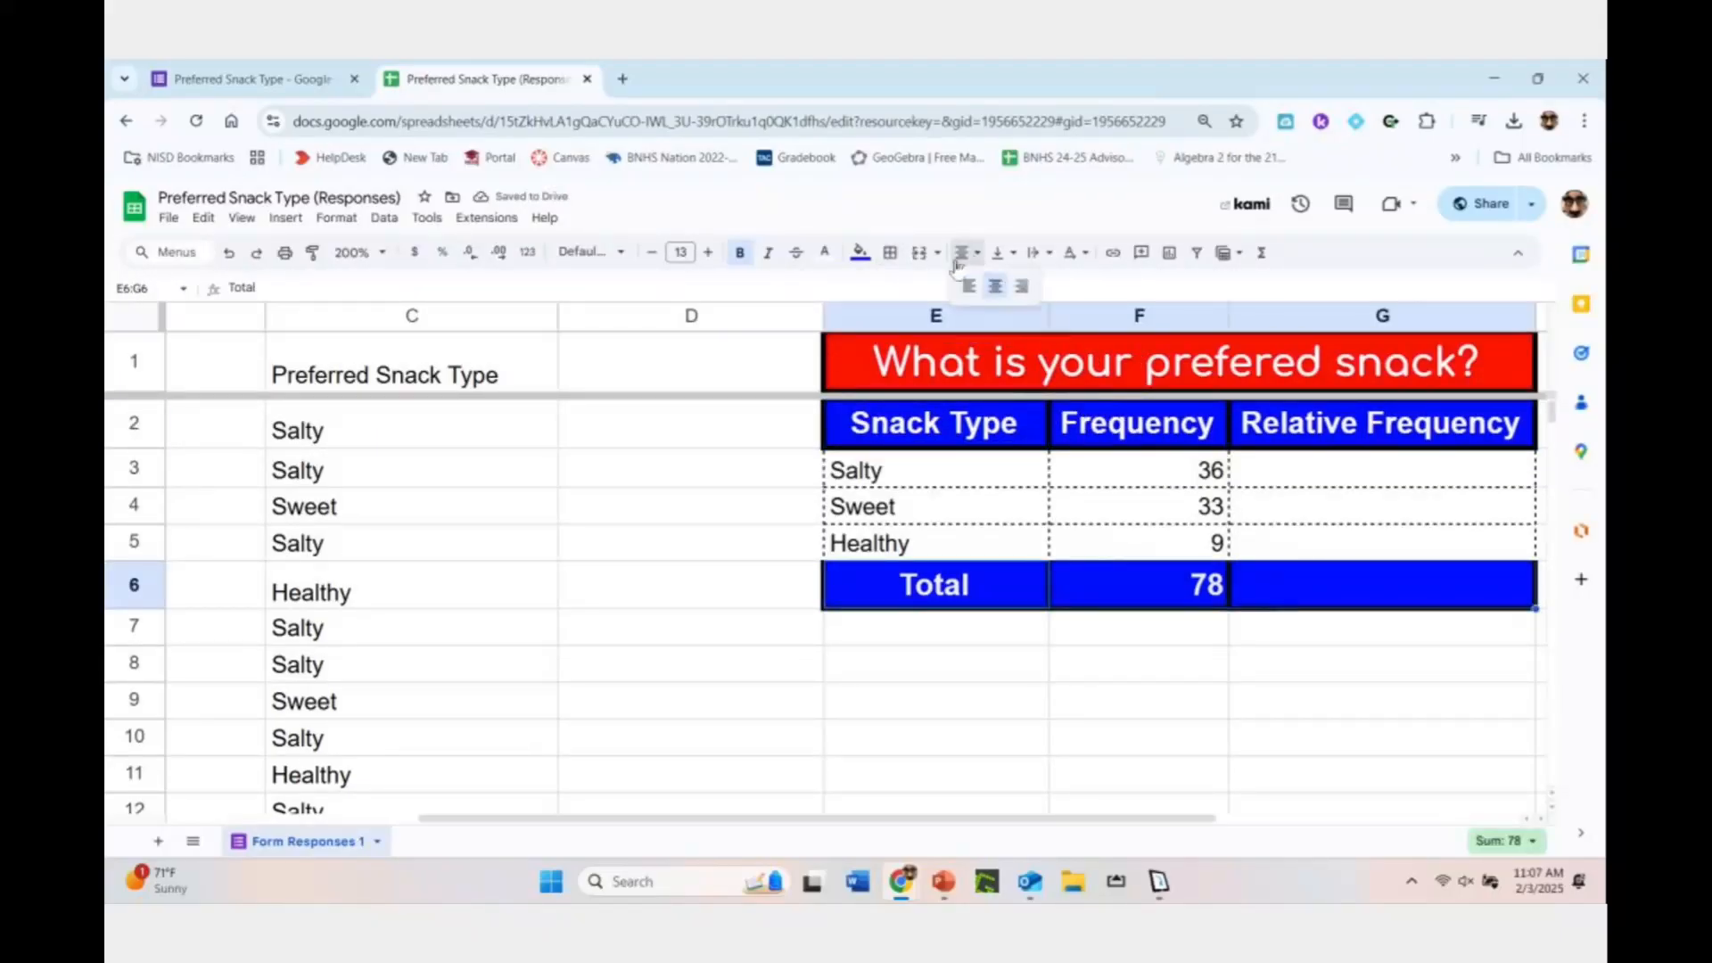
pyautogui.click(890, 252)
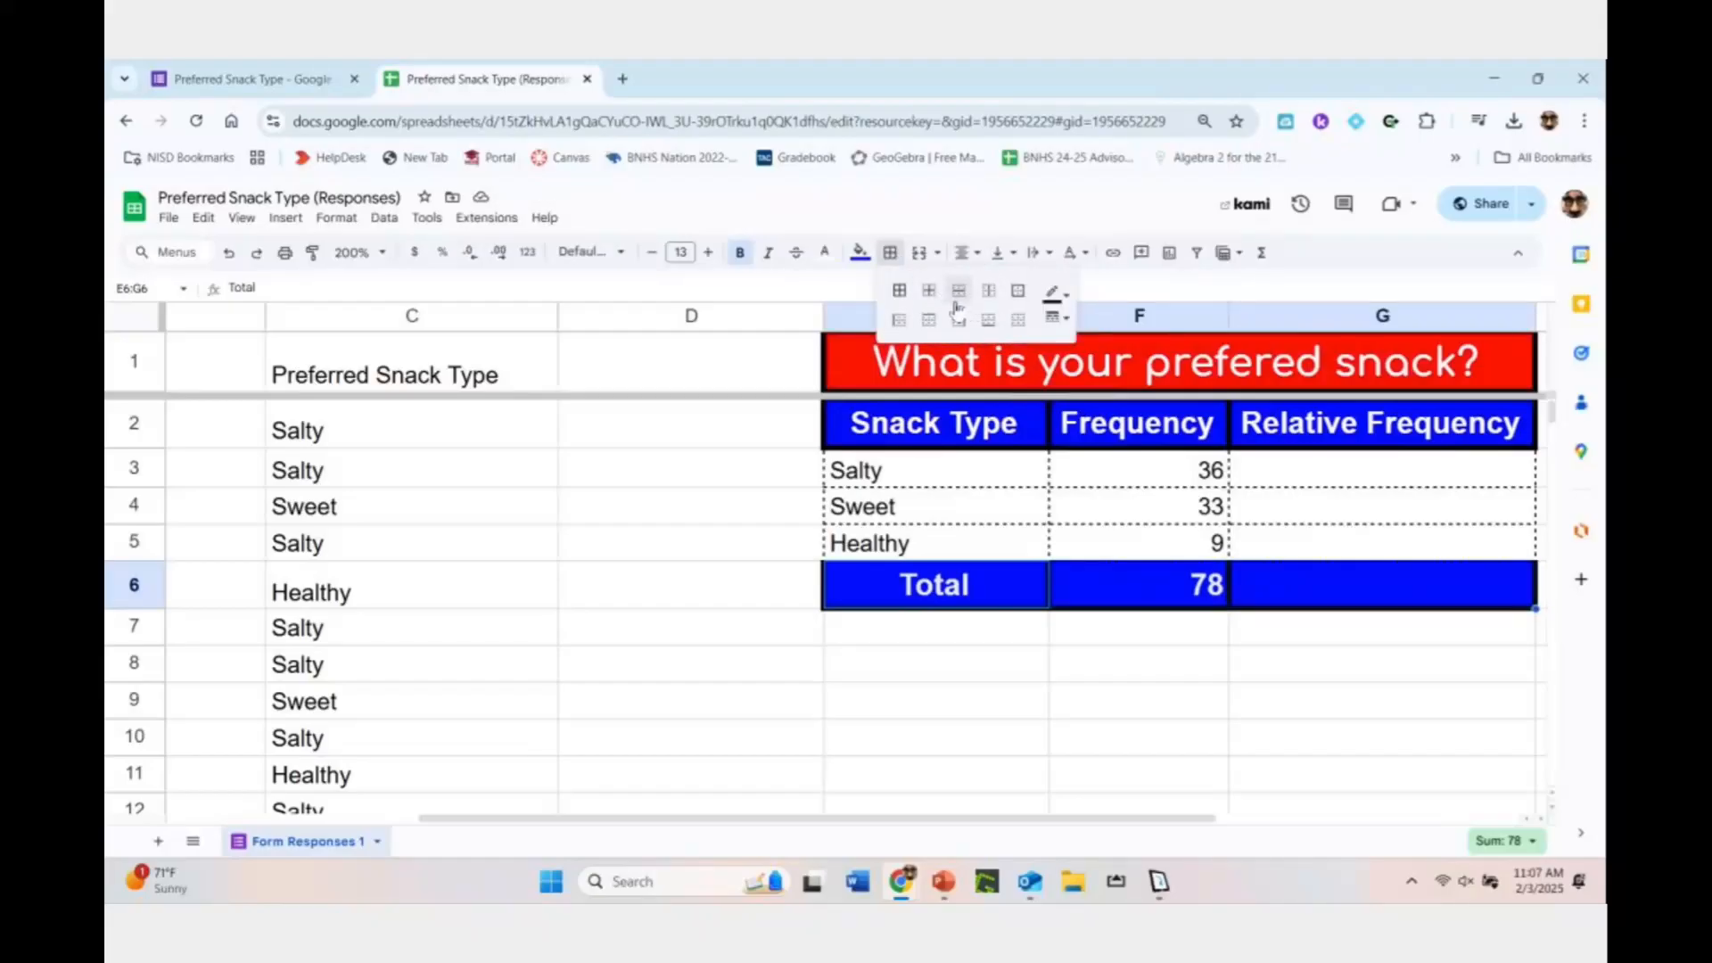
pyautogui.click(928, 319)
pyautogui.click(990, 580)
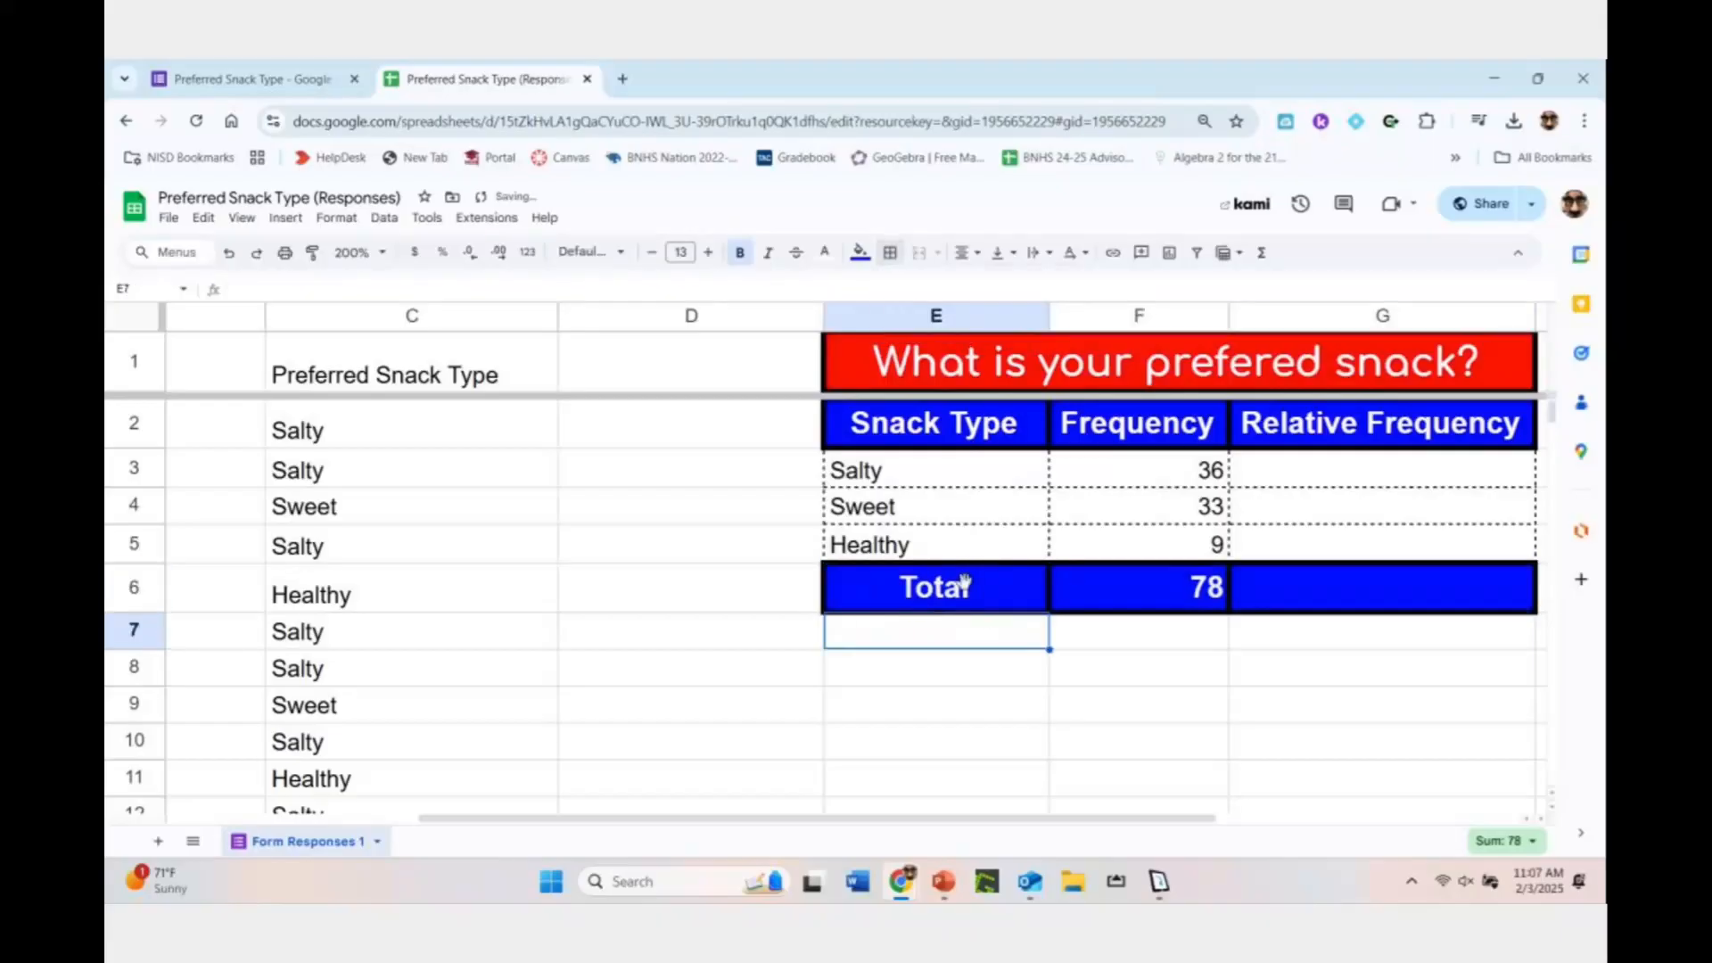
# Add thick left and right outer borders to the data rows E3:G5
pyautogui.click(896, 477)
pyautogui.moveTo(994, 506); pyautogui.dragTo(1319, 549)
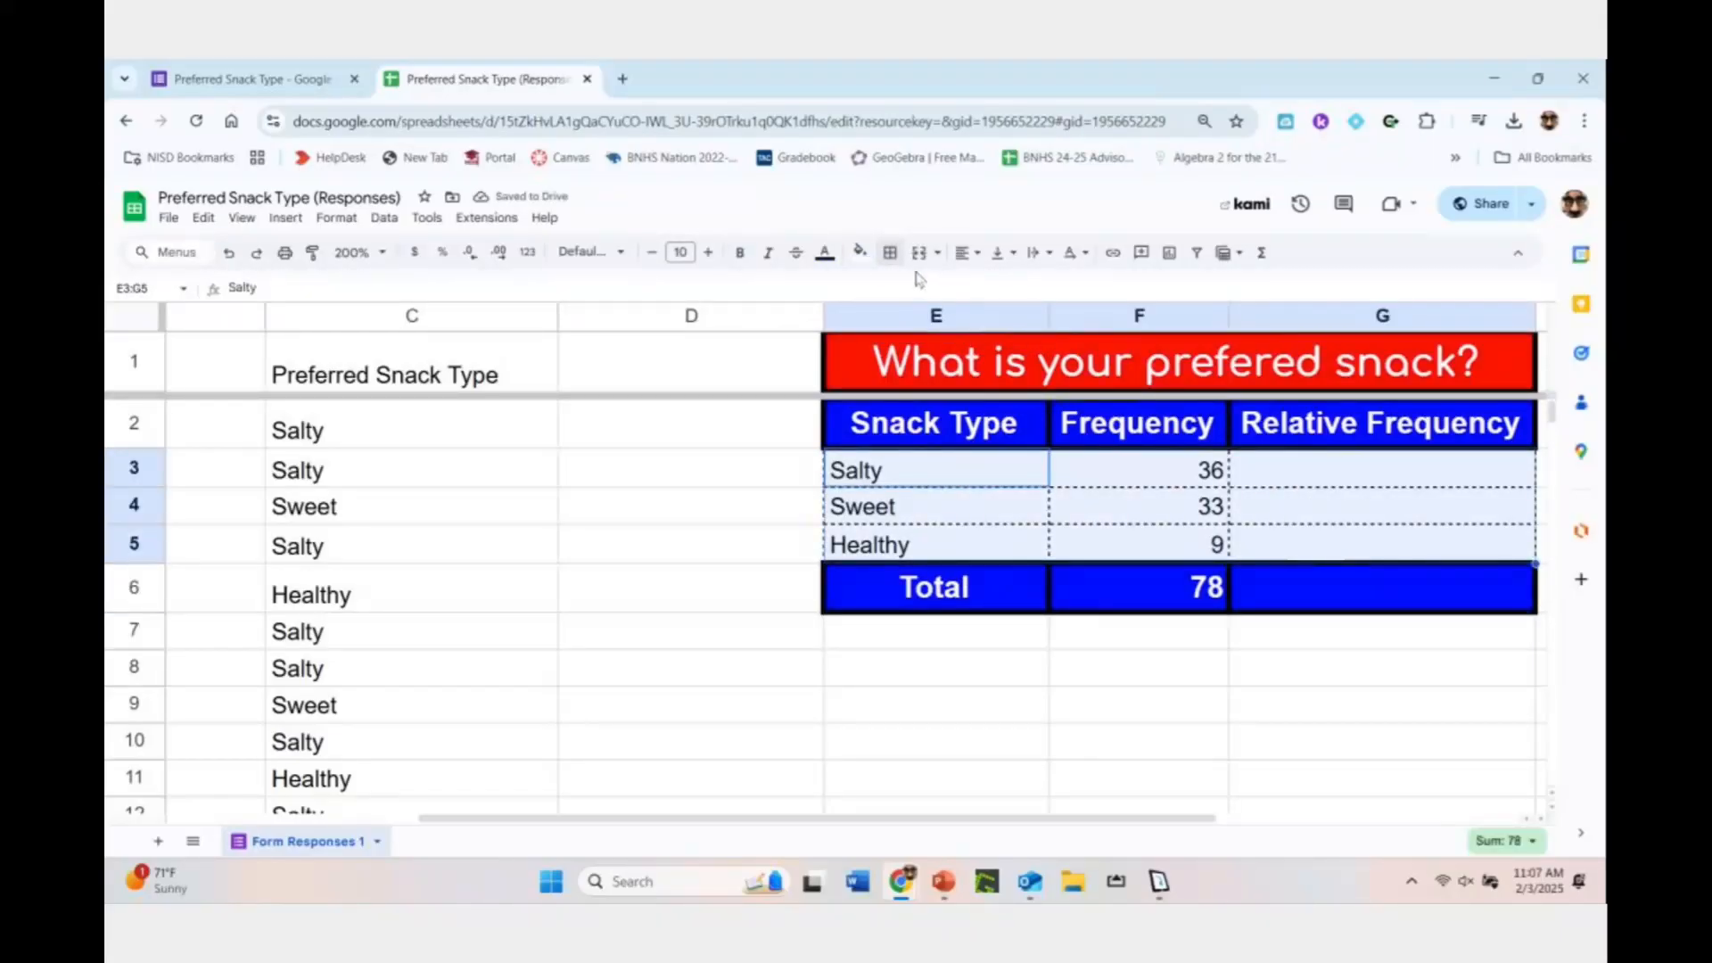
pyautogui.click(890, 253)
pyautogui.click(900, 325)
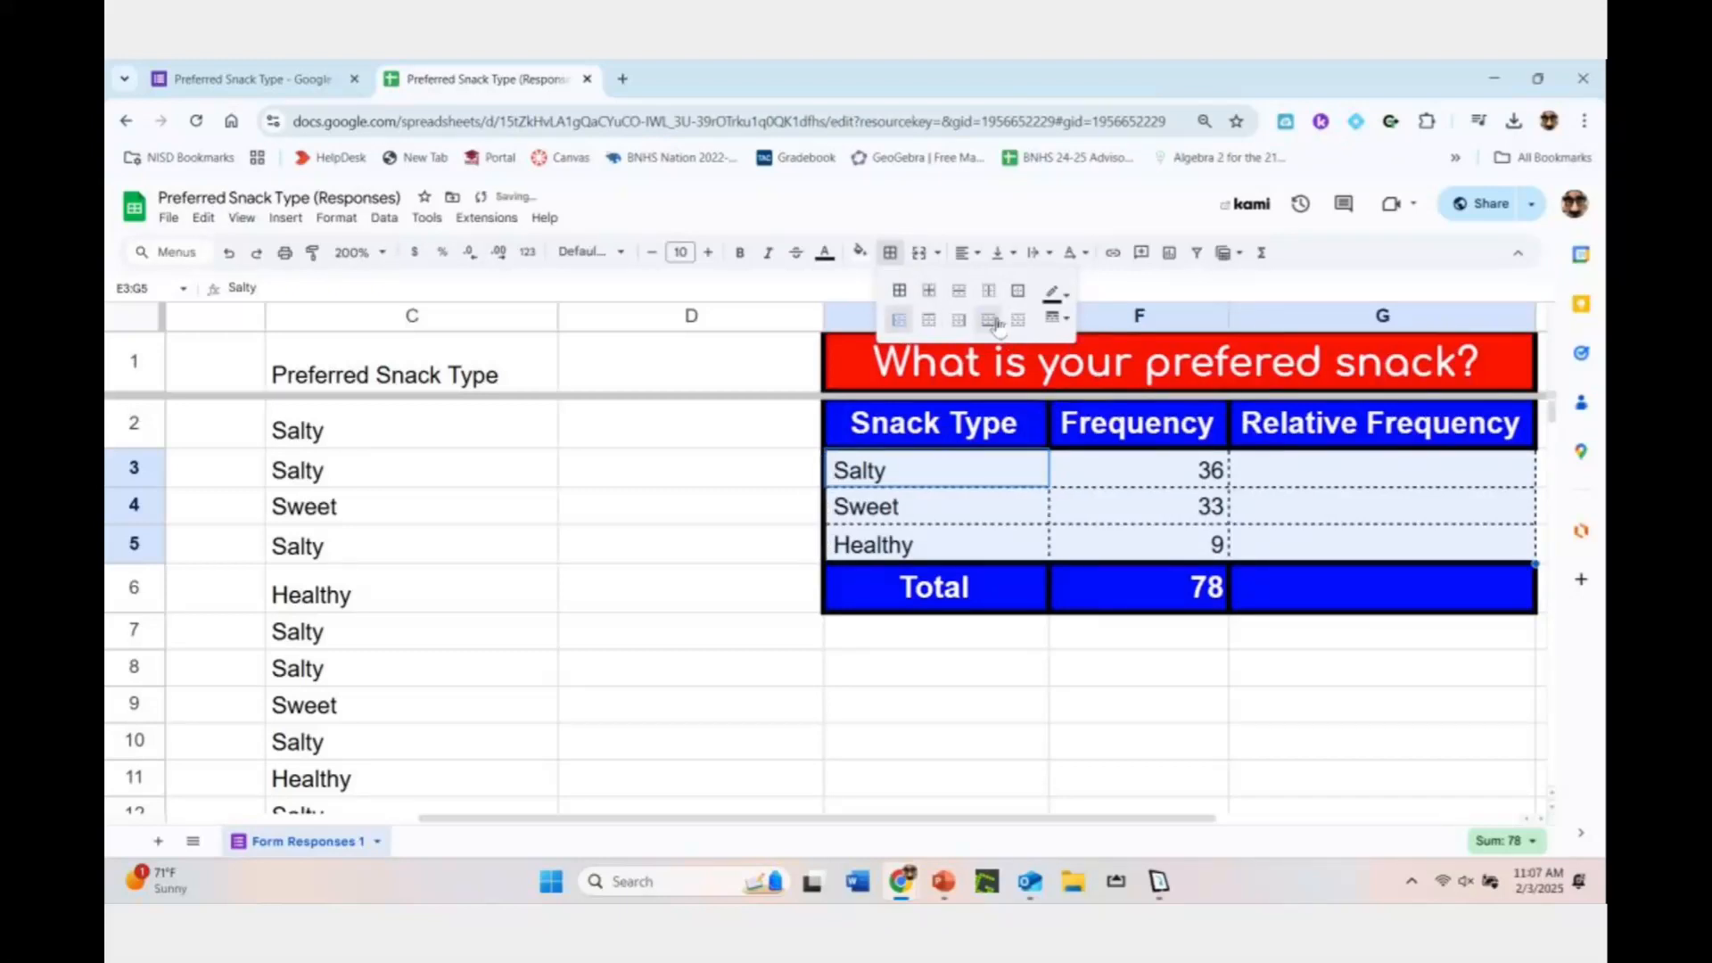
pyautogui.click(959, 320)
pyautogui.click(1115, 678)
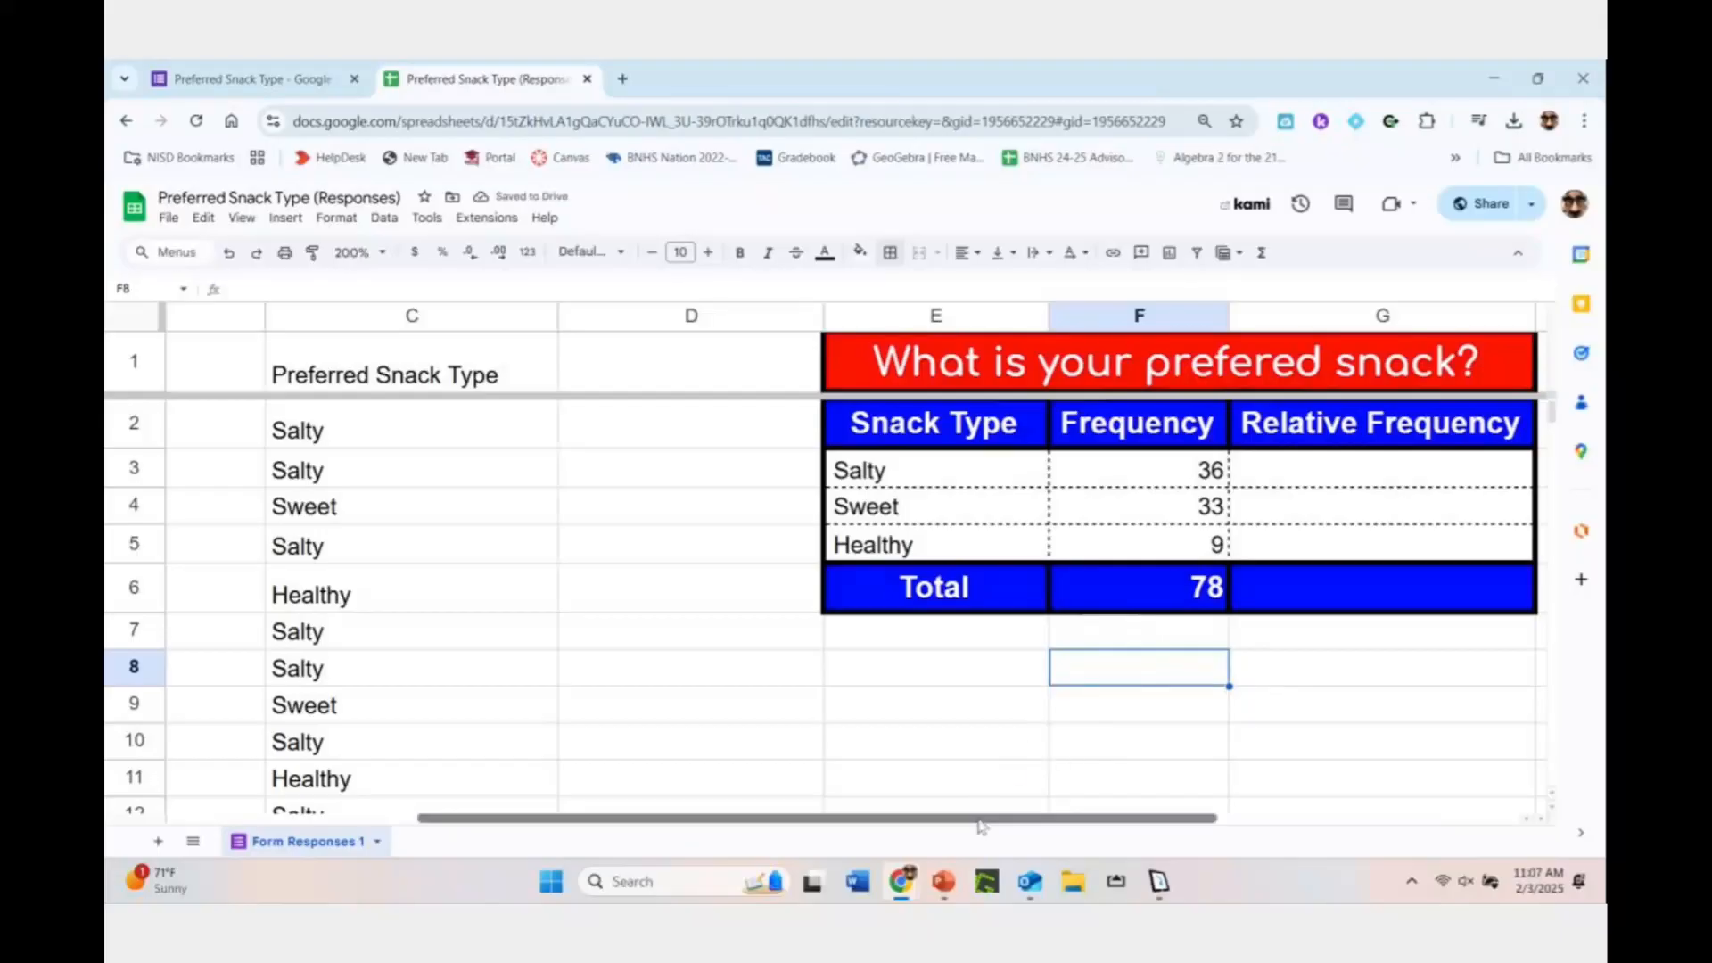
# Compare the total frequency in F6 with the response count in the Preferred Snack Type form, and return to the responses sheet
pyautogui.moveTo(977, 817); pyautogui.dragTo(1169, 830)
pyautogui.click(596, 479)
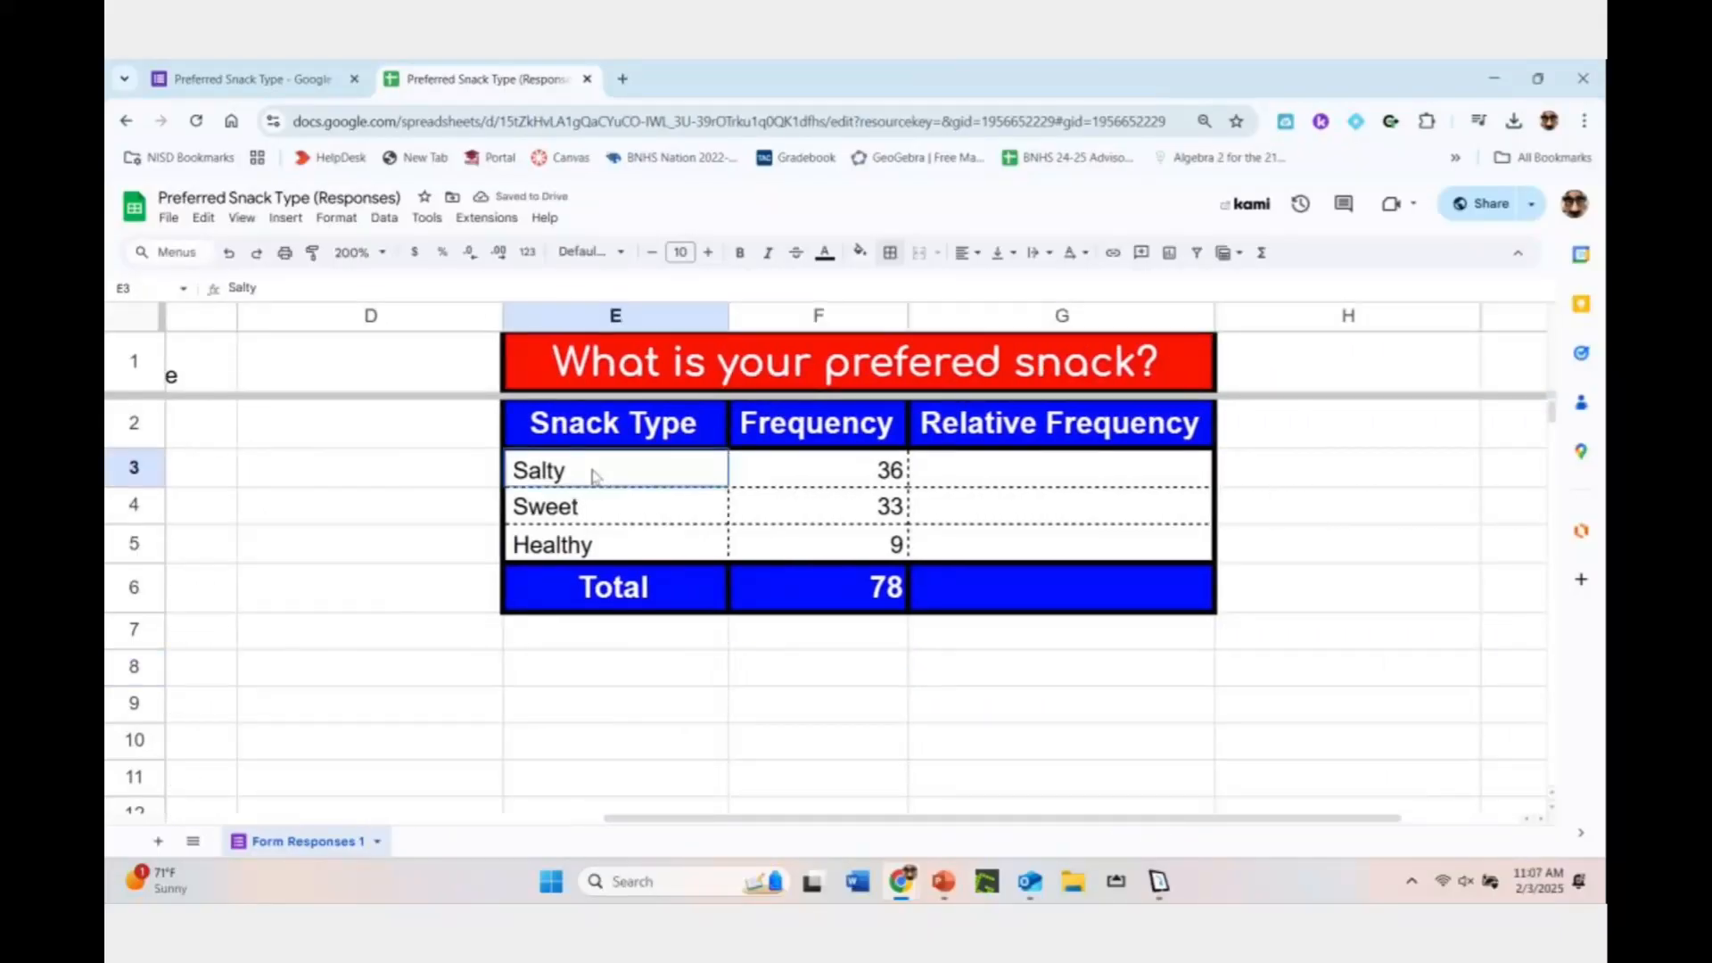
pyautogui.click(653, 508)
pyautogui.click(776, 507)
pyautogui.click(815, 581)
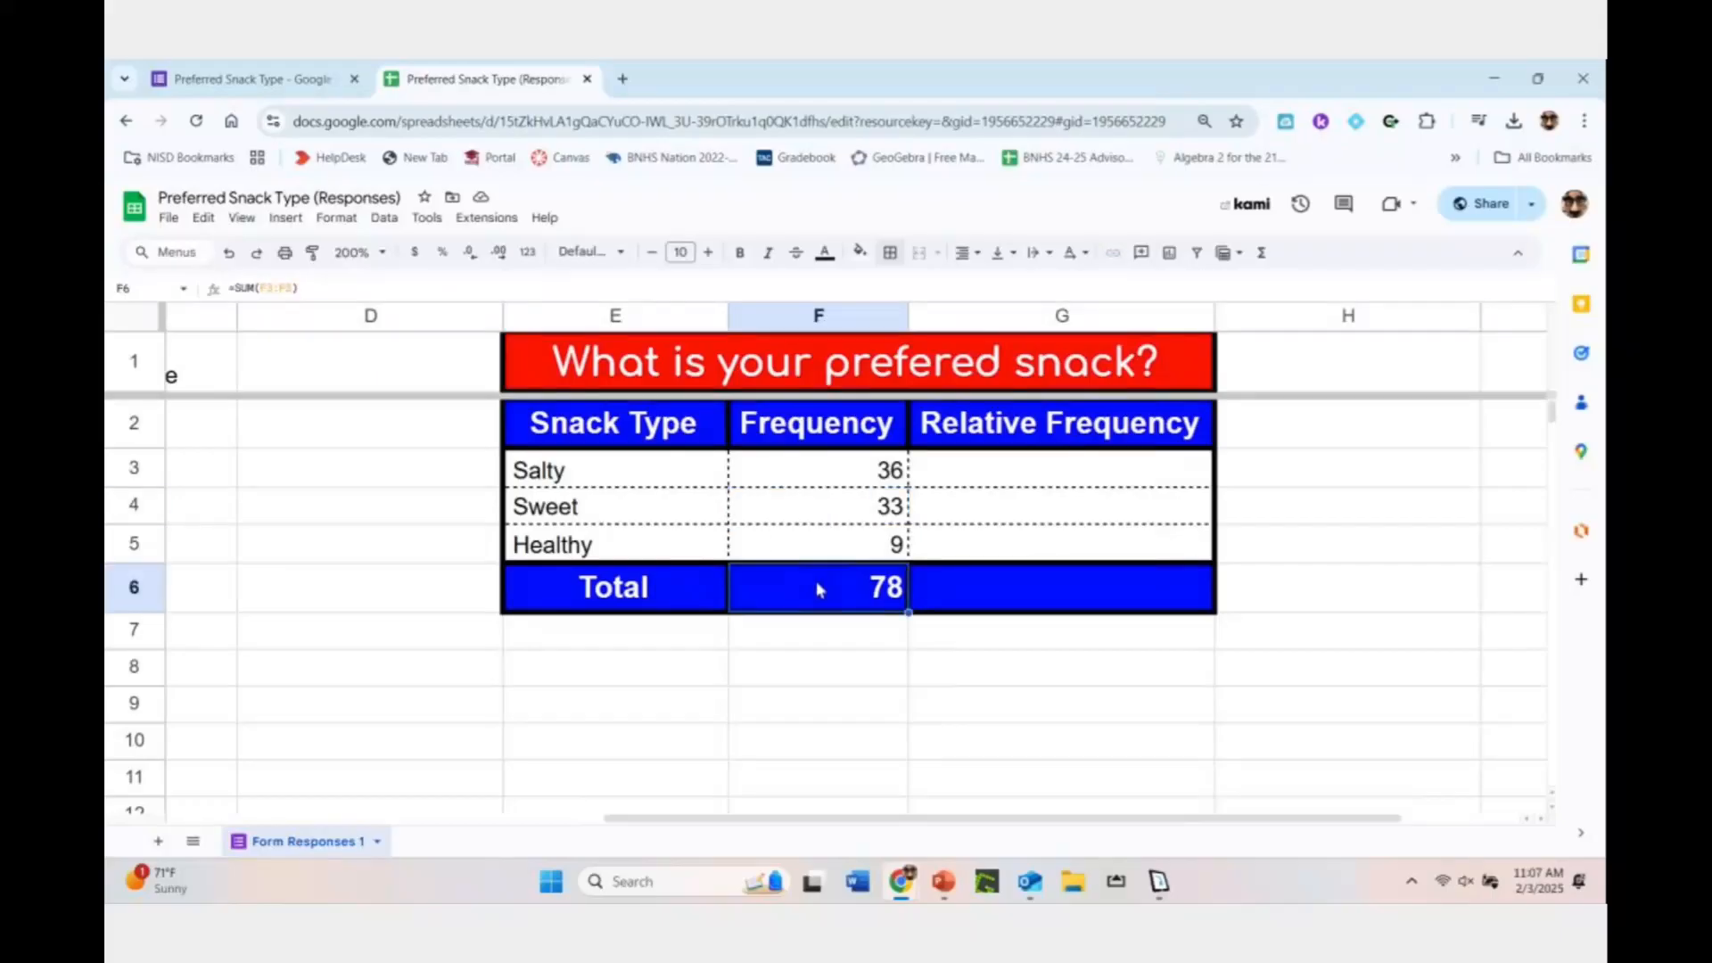
pyautogui.click(251, 80)
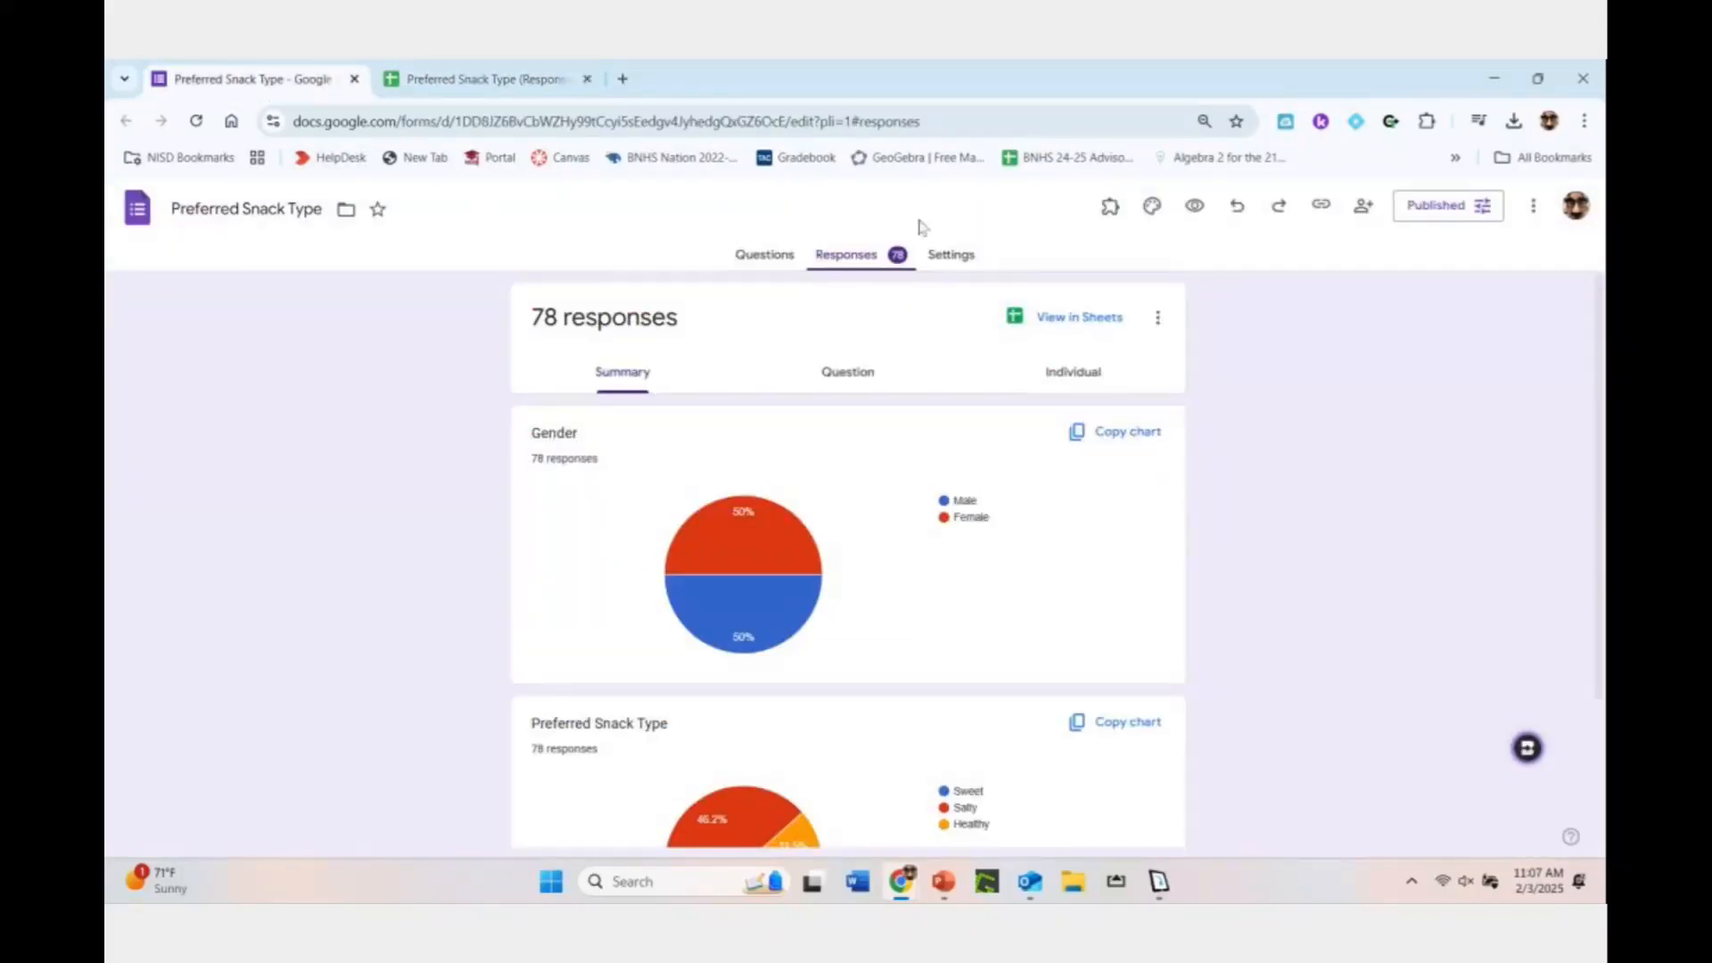
pyautogui.click(448, 82)
# Calculate the relative frequency of Salty in G3 with the formula =F3/F6
pyautogui.click(959, 473)
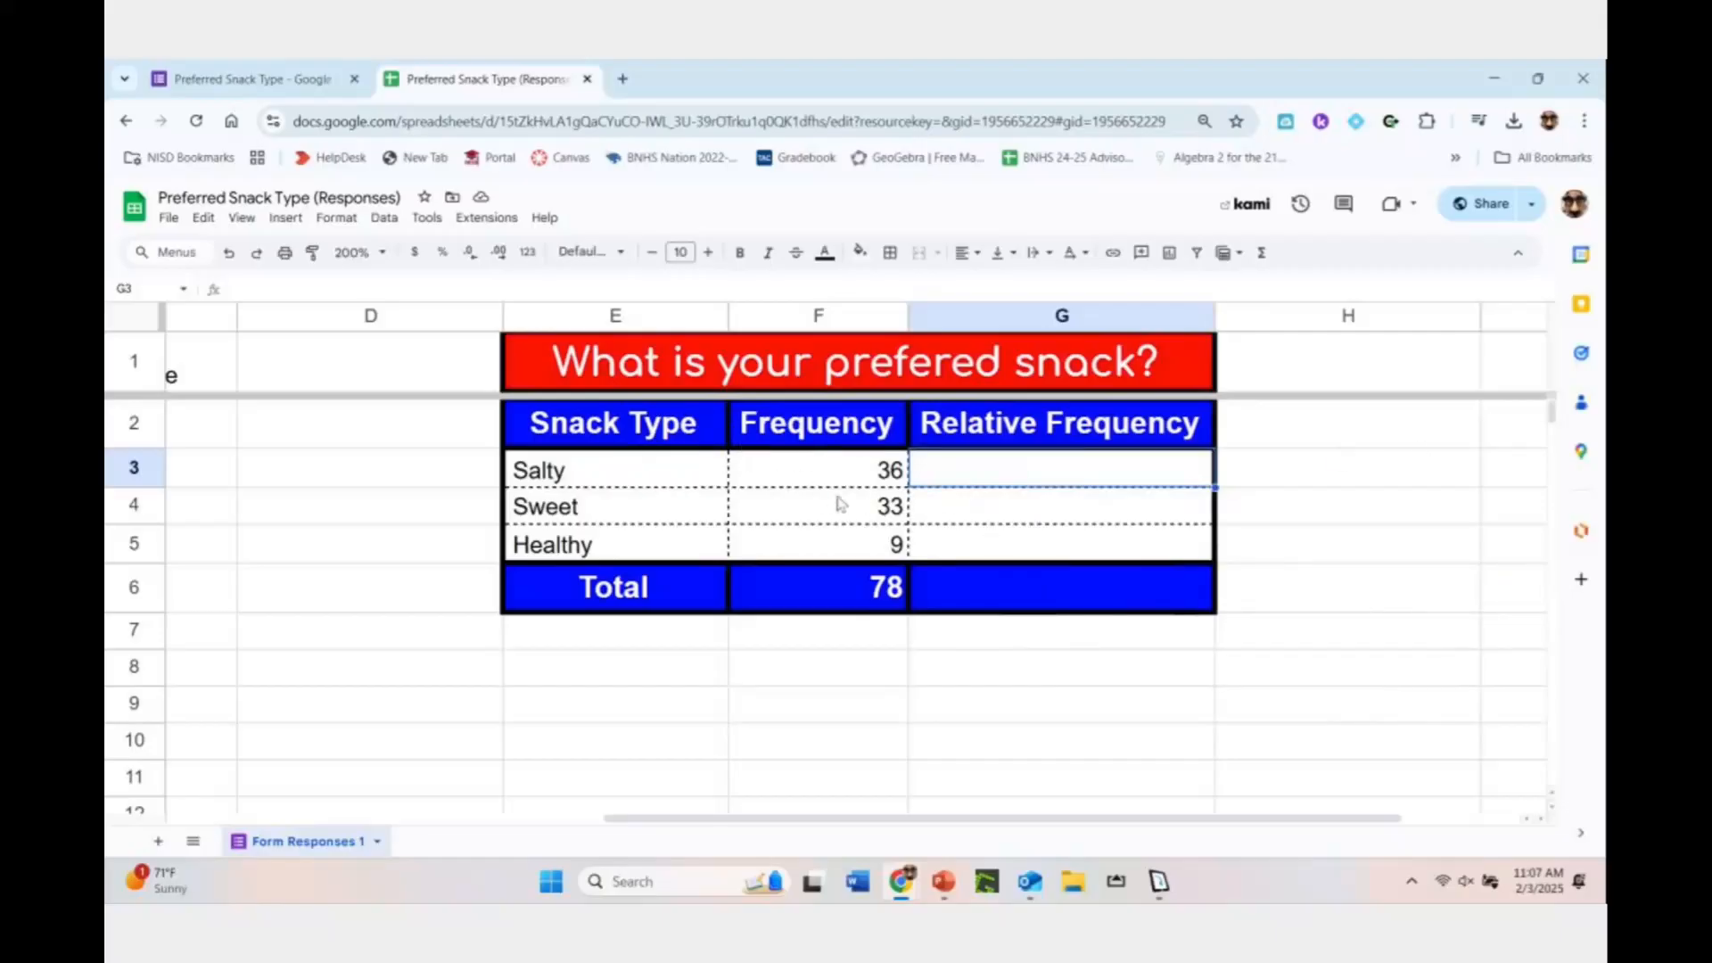
pyautogui.write('=')
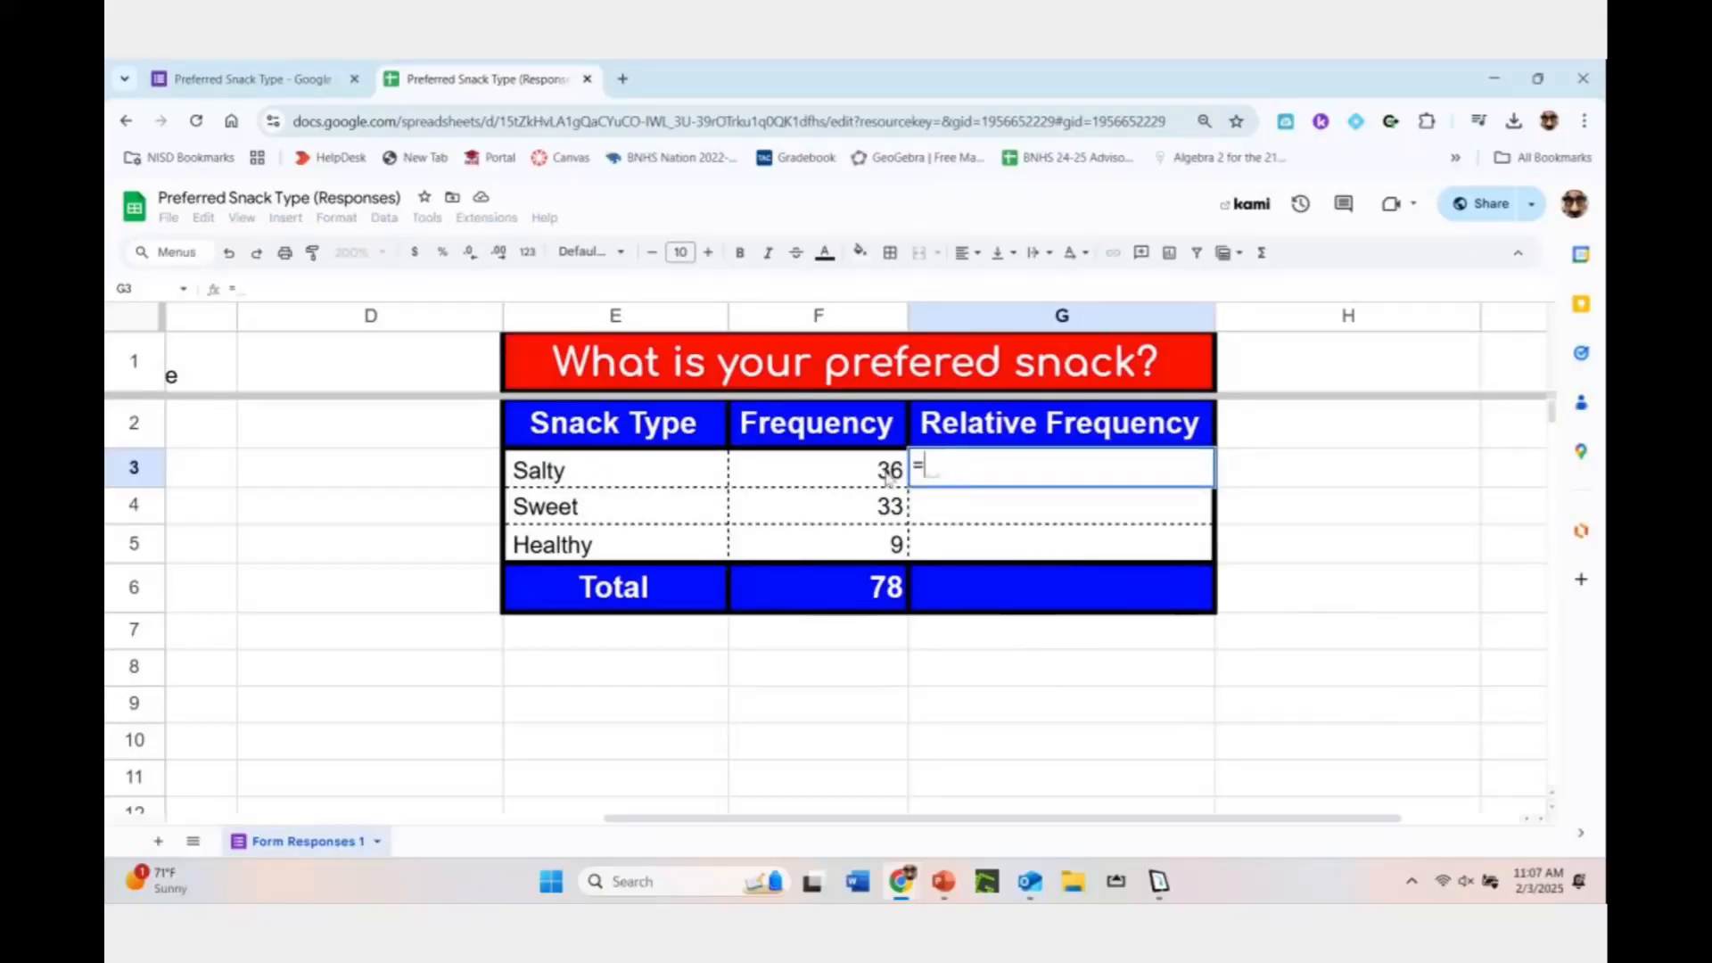
pyautogui.click(889, 477)
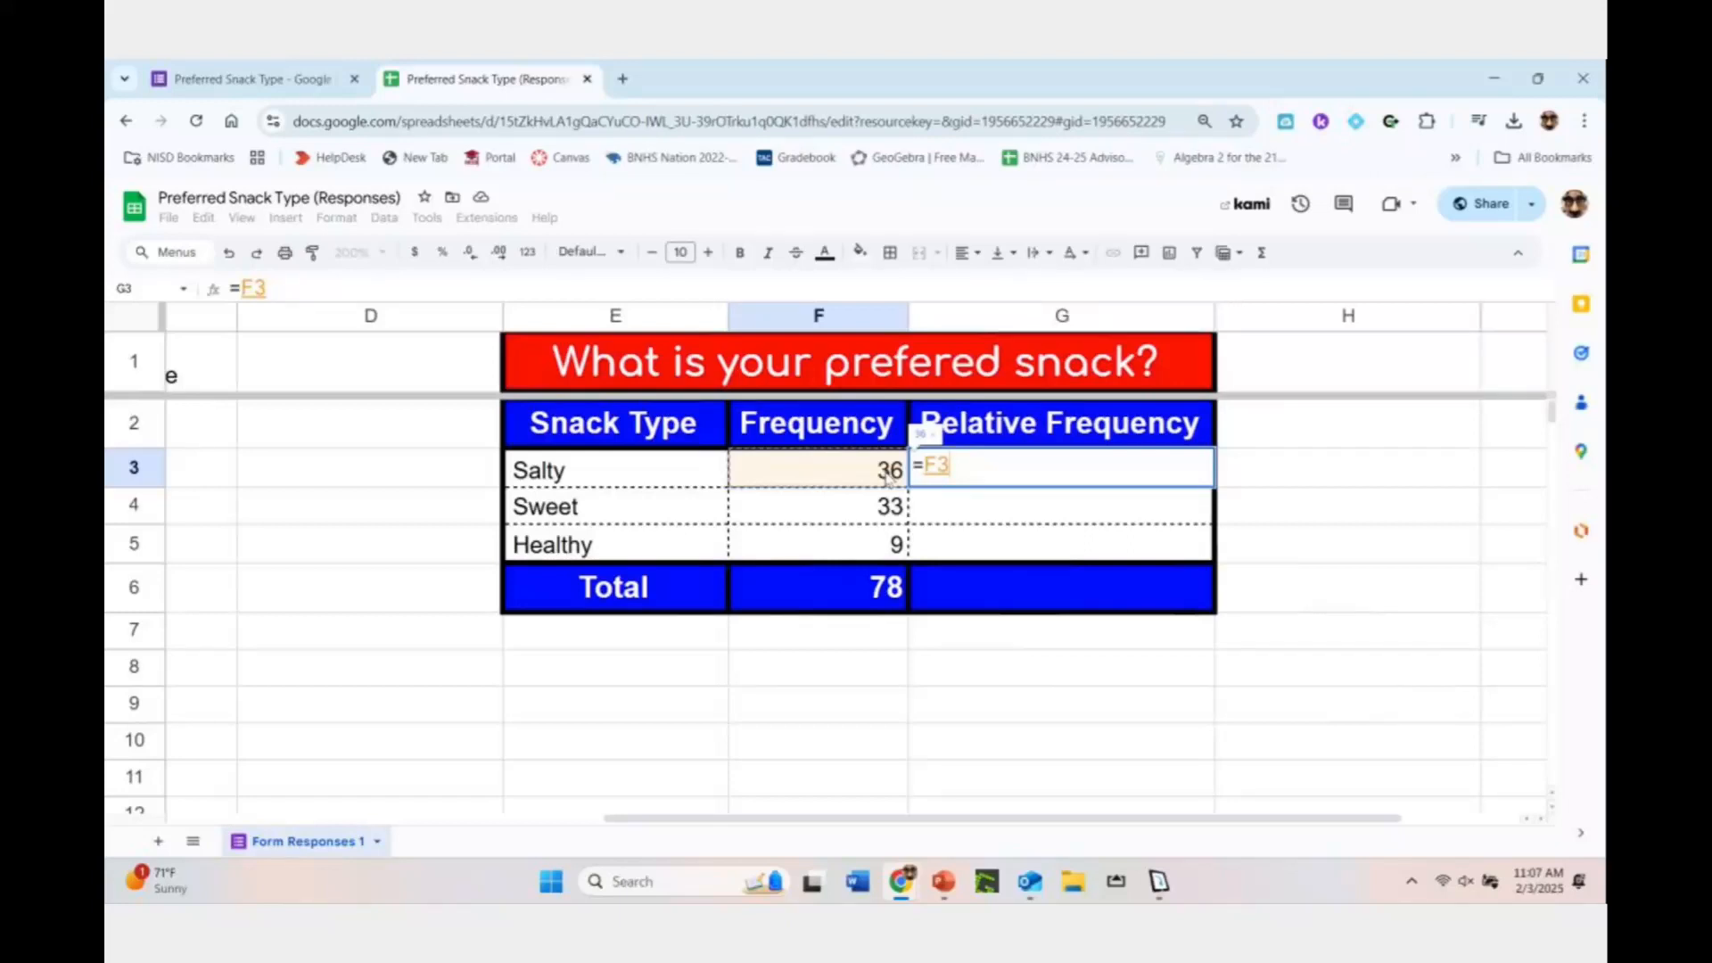
pyautogui.write('/')
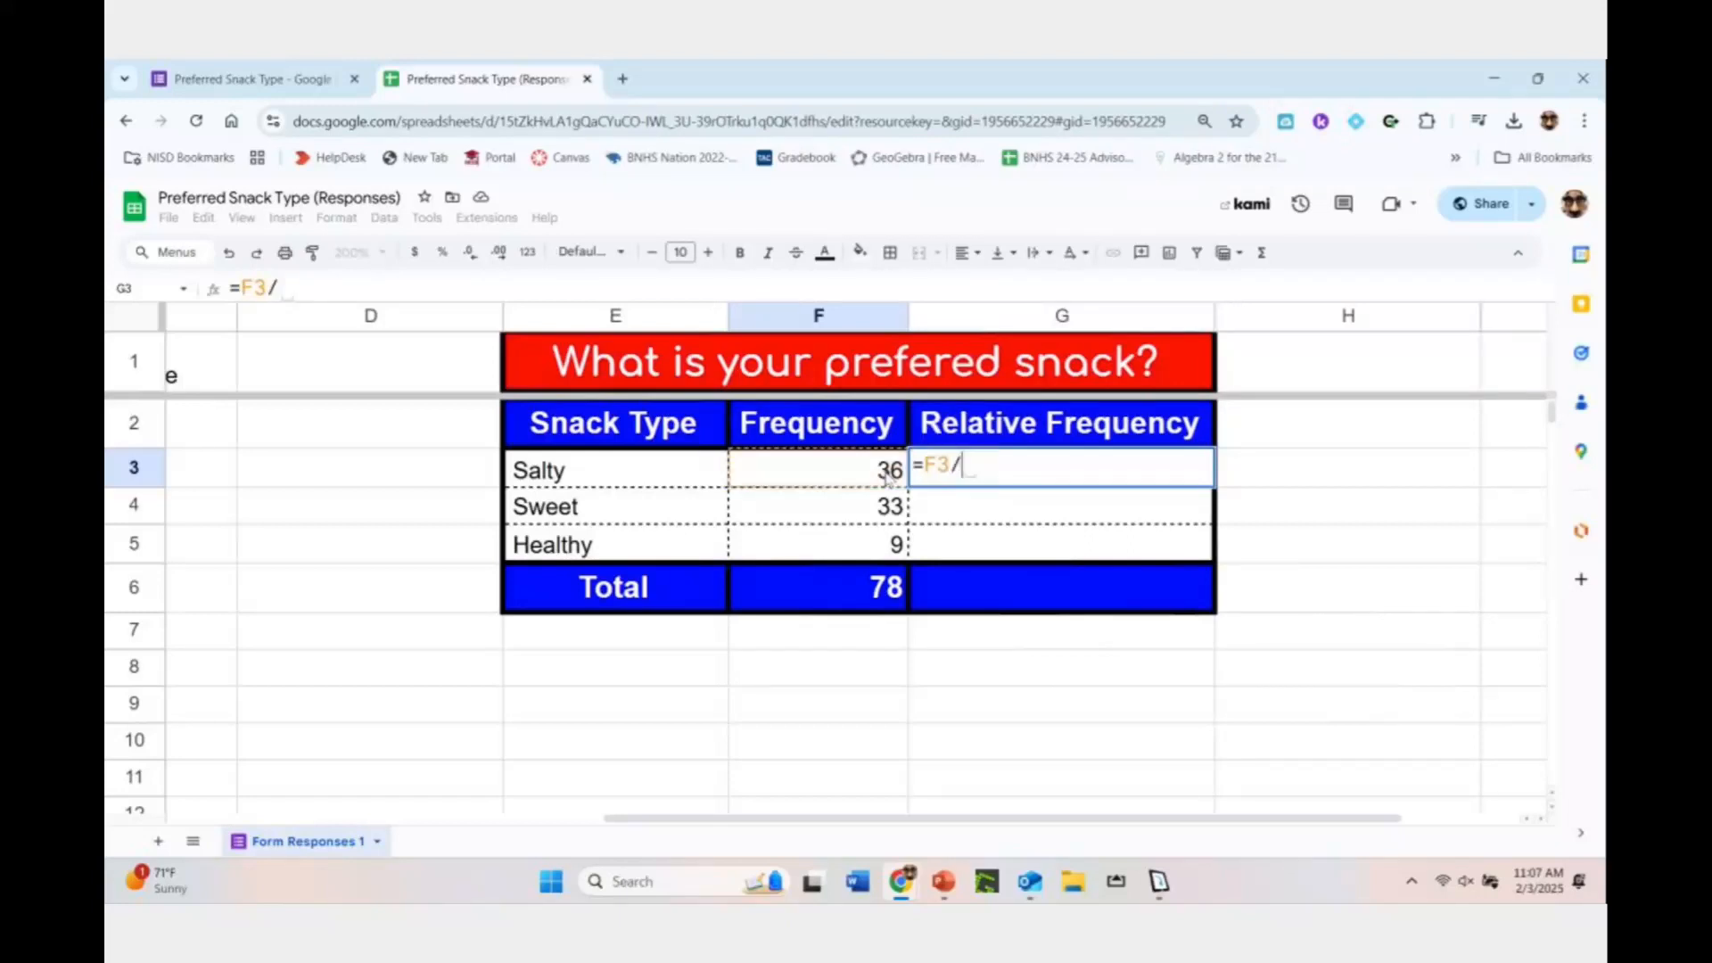
pyautogui.click(829, 585)
pyautogui.press('Return')
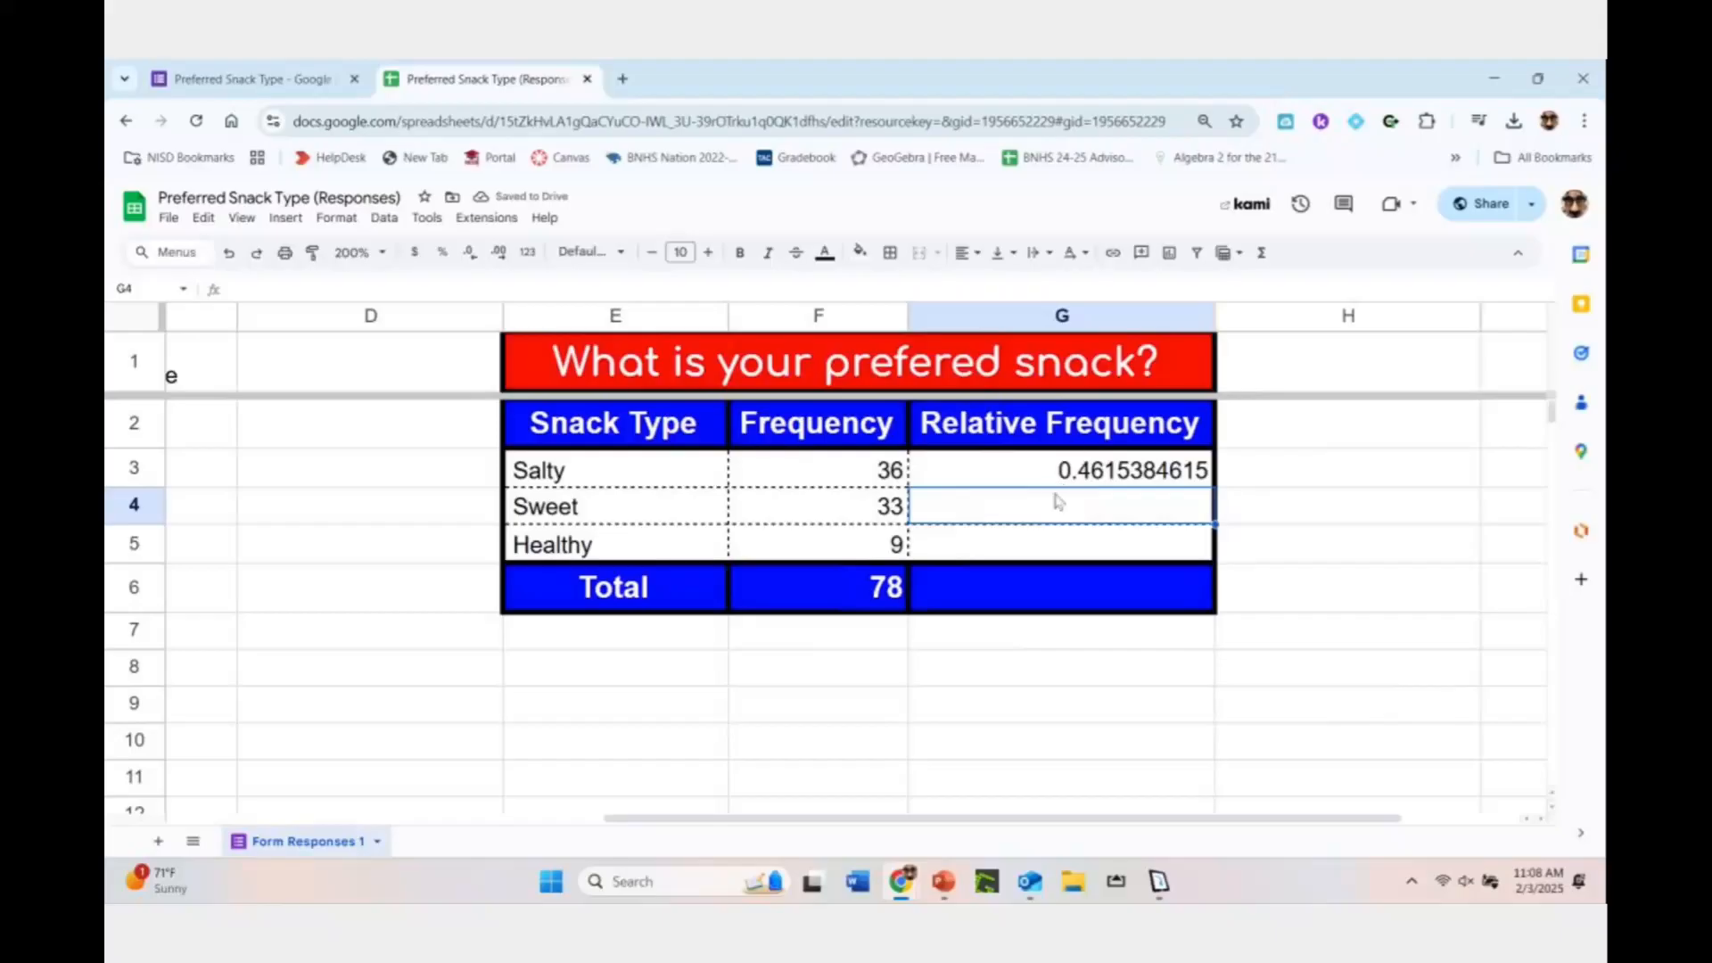
# Calculate the relative frequency of Sweet in G4 with the formula =F4/F6
pyautogui.write('=')
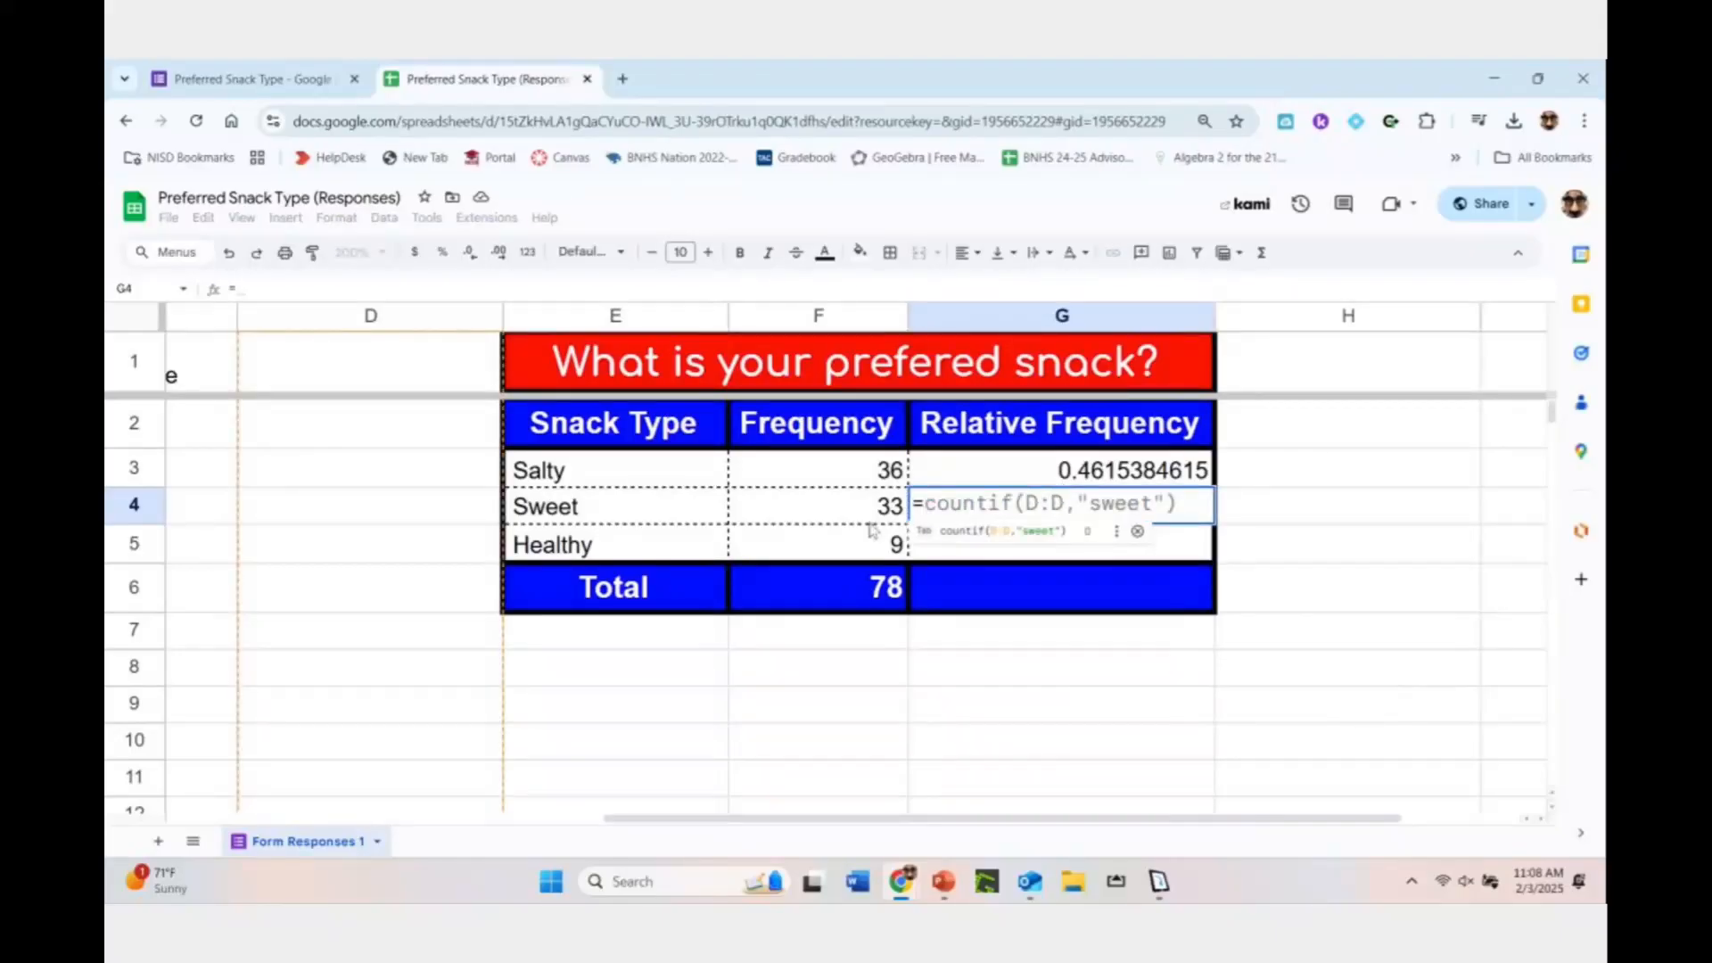
pyautogui.click(872, 505)
pyautogui.write('/')
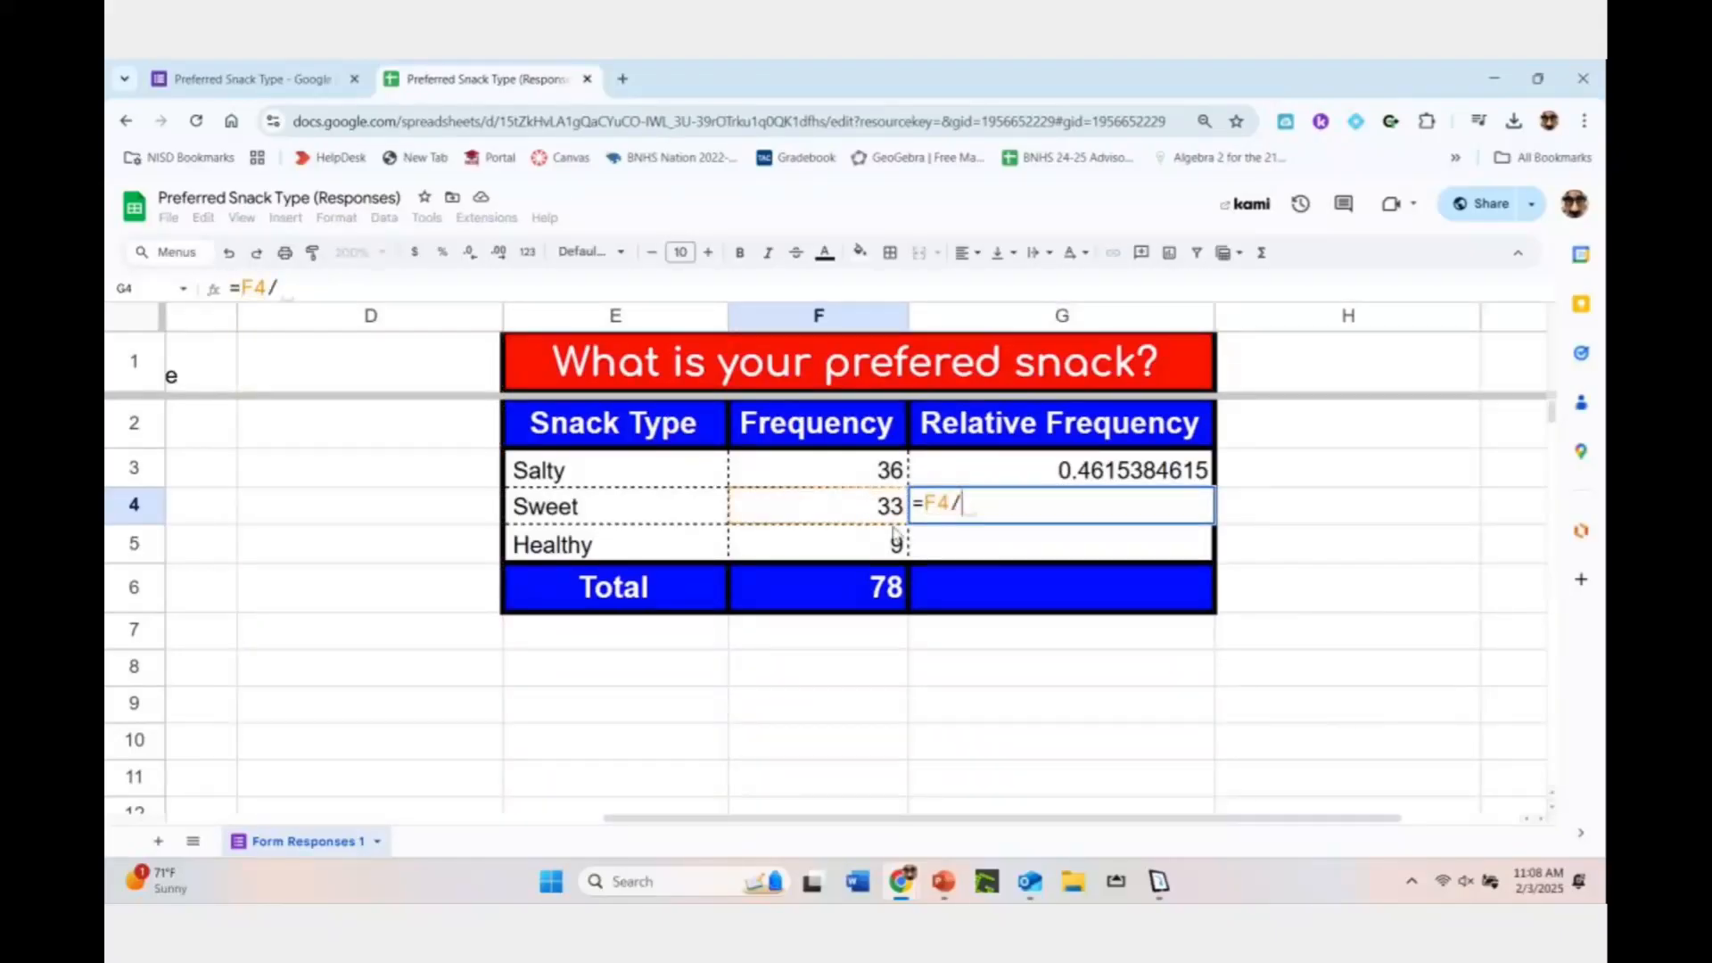
pyautogui.click(878, 596)
pyautogui.press('Return')
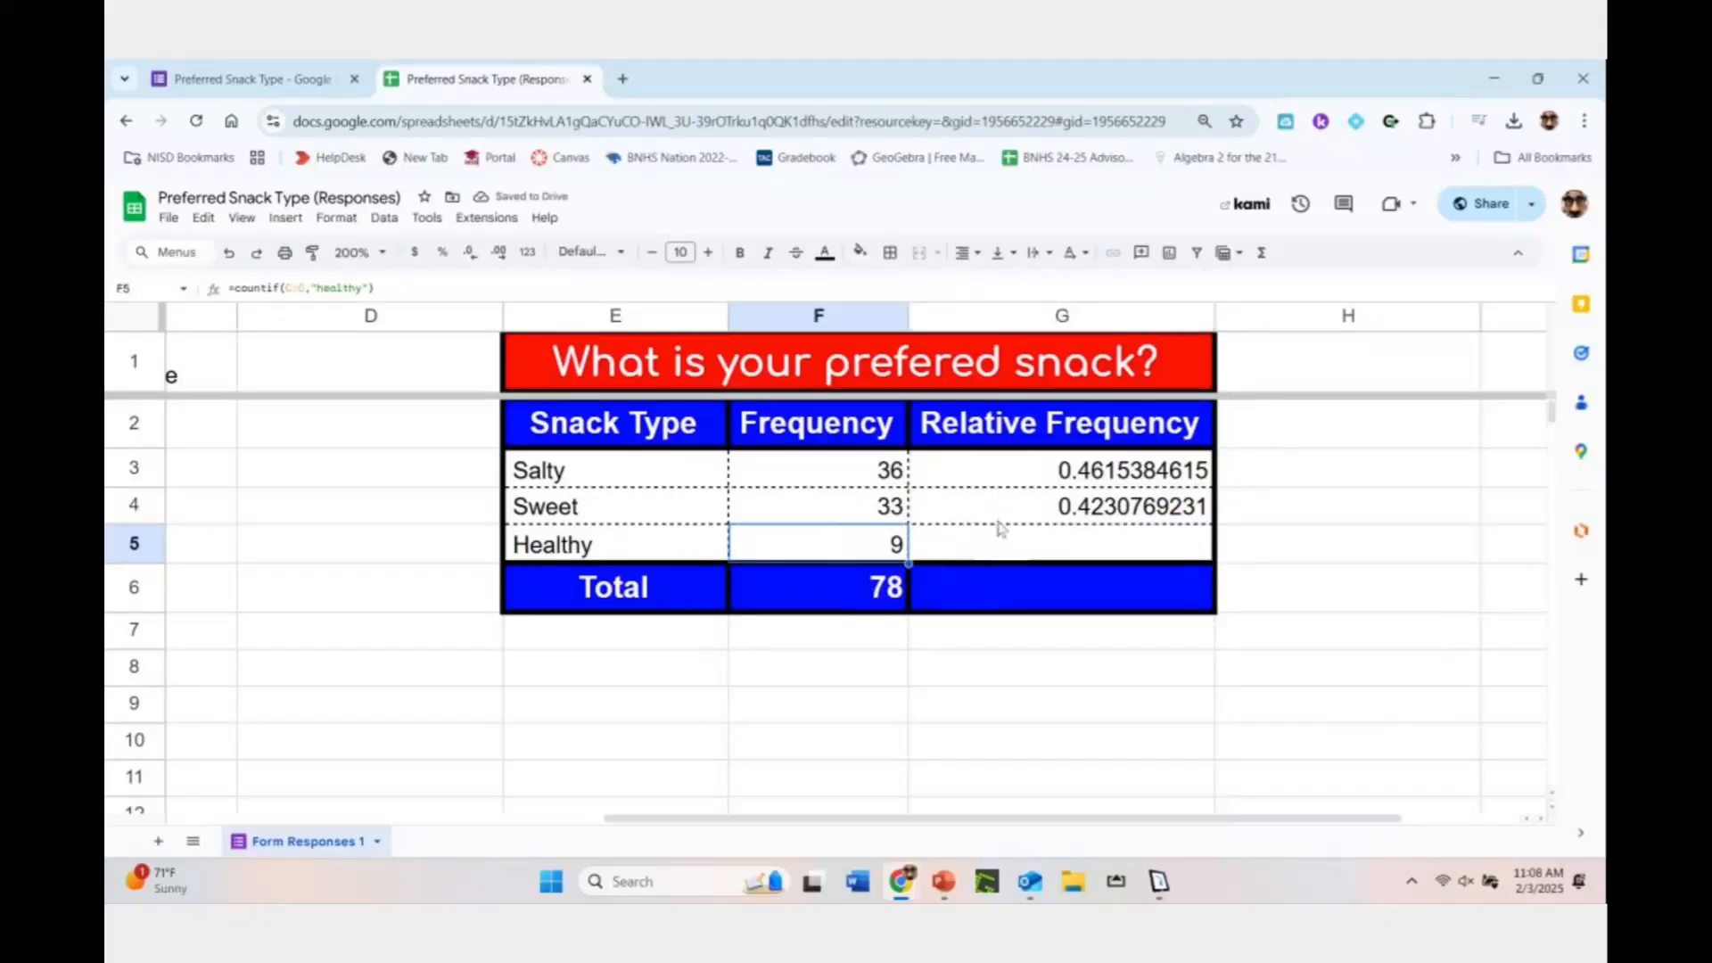
# Calculate the relative frequency of Healthy in G5 with the formula =F5/F6
pyautogui.write('=')
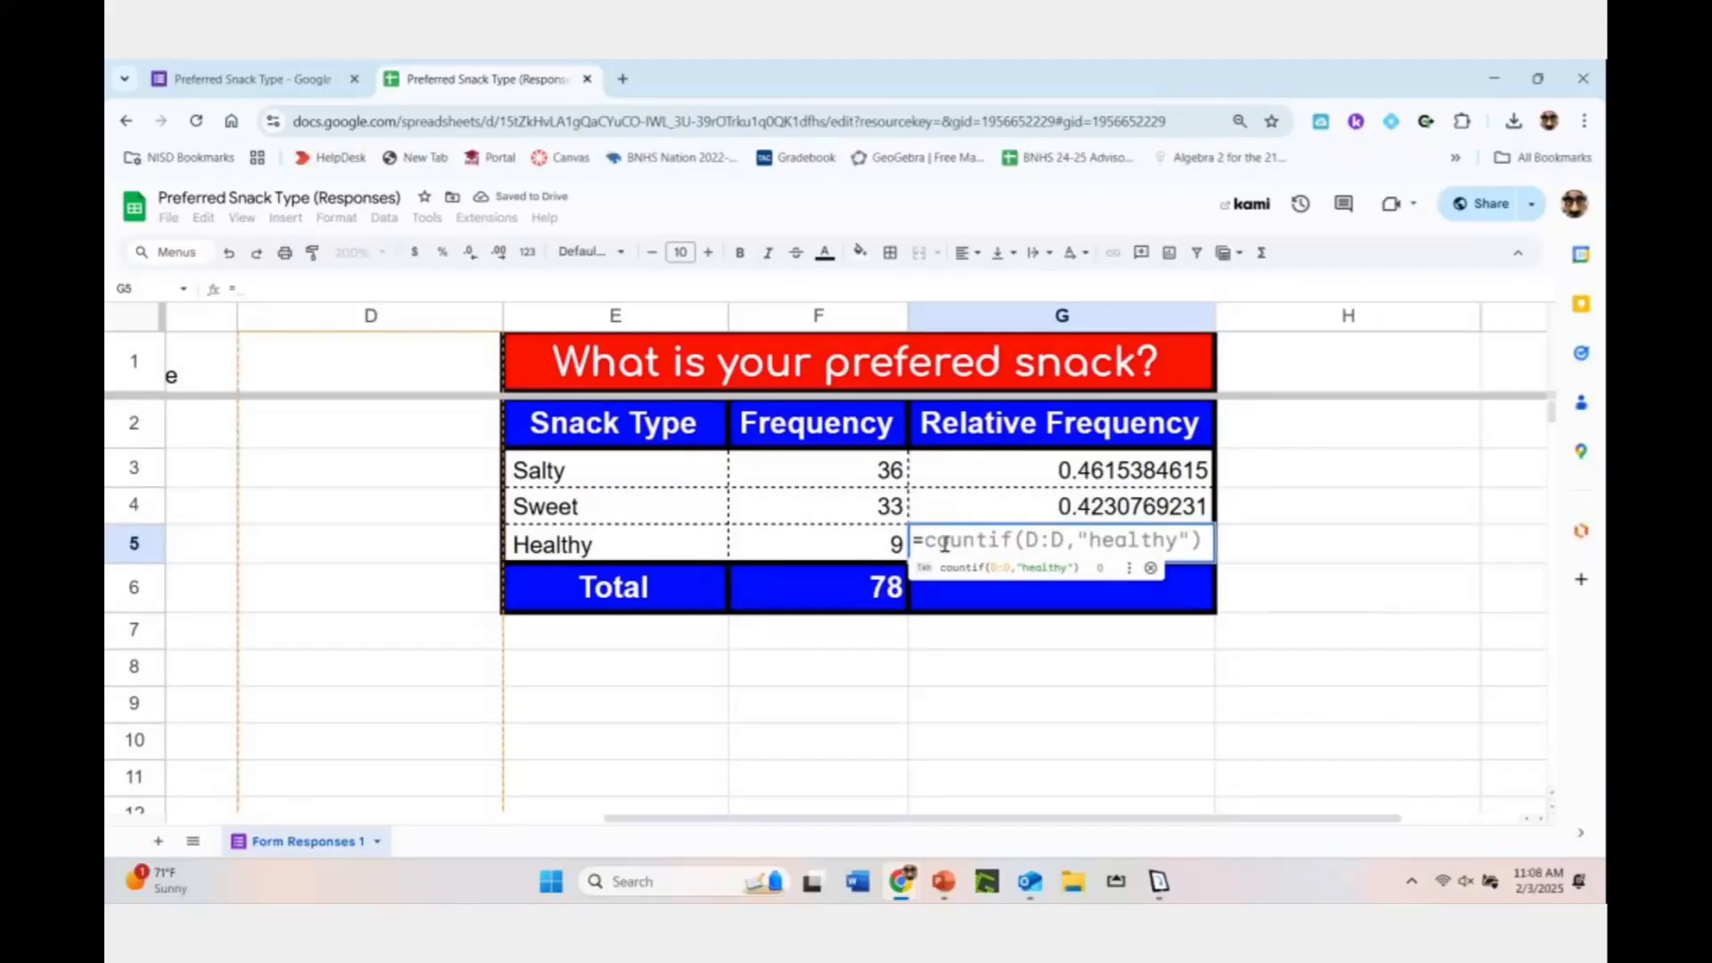
pyautogui.click(886, 546)
pyautogui.write('/')
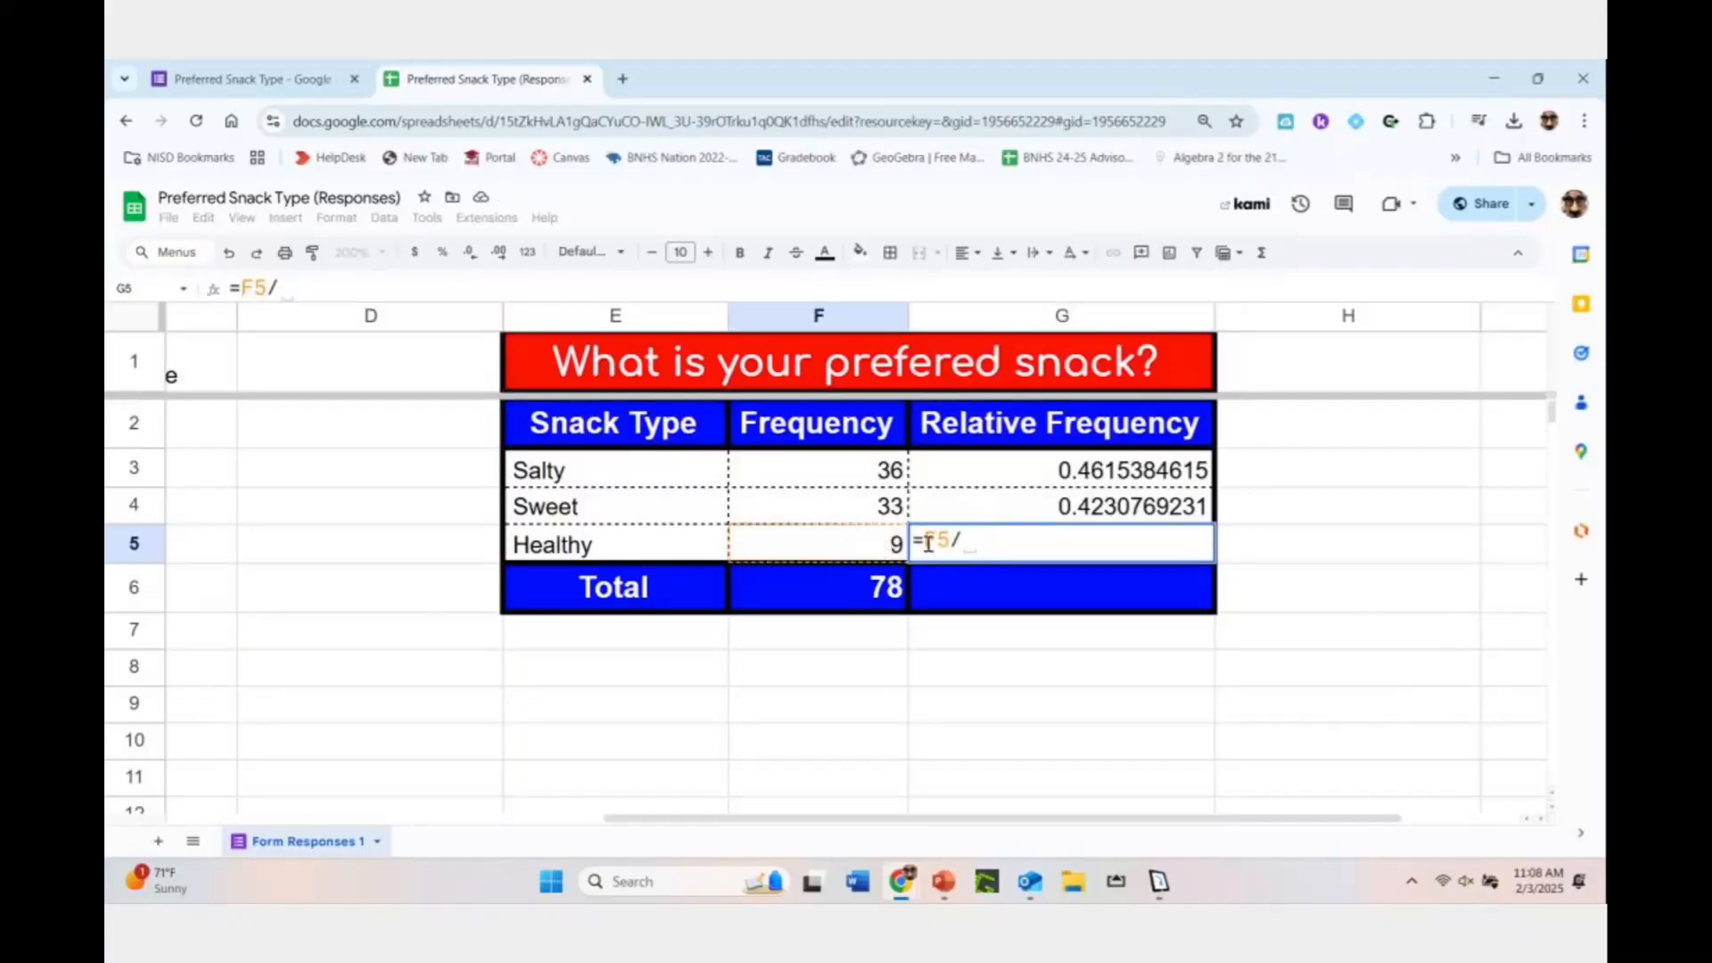
pyautogui.click(870, 598)
pyautogui.press('Return')
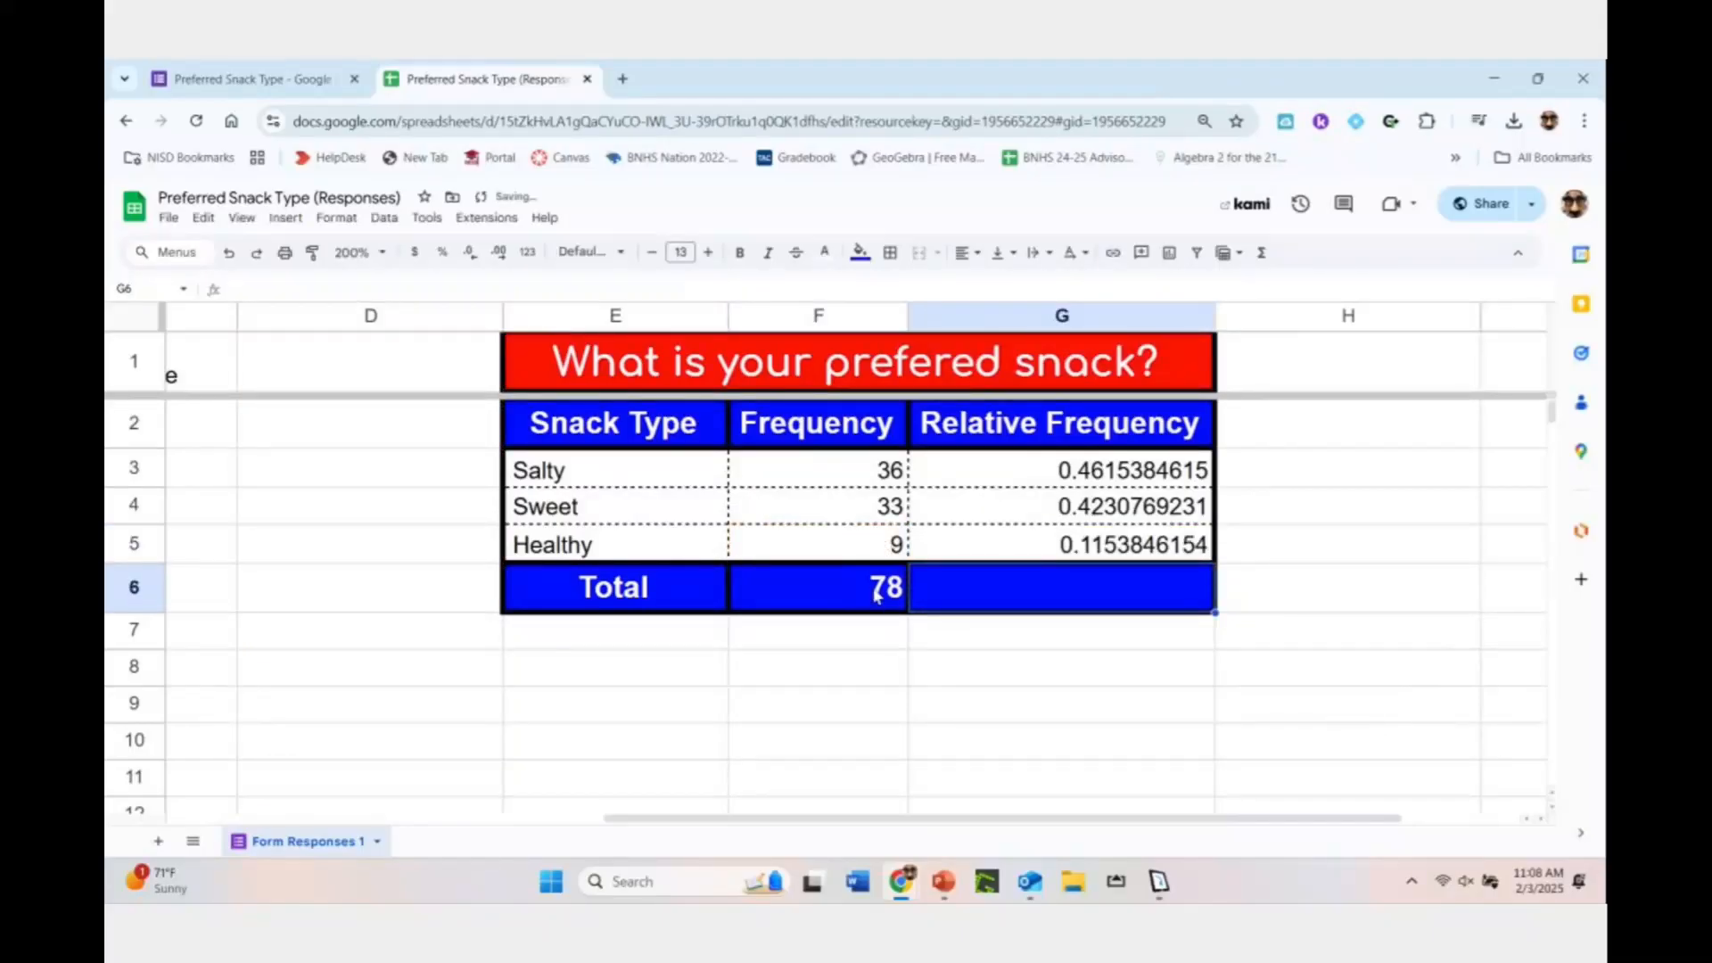
# Format the relative frequencies in G3:G5 as percentages with no decimal places
pyautogui.moveTo(1022, 478); pyautogui.dragTo(1042, 540)
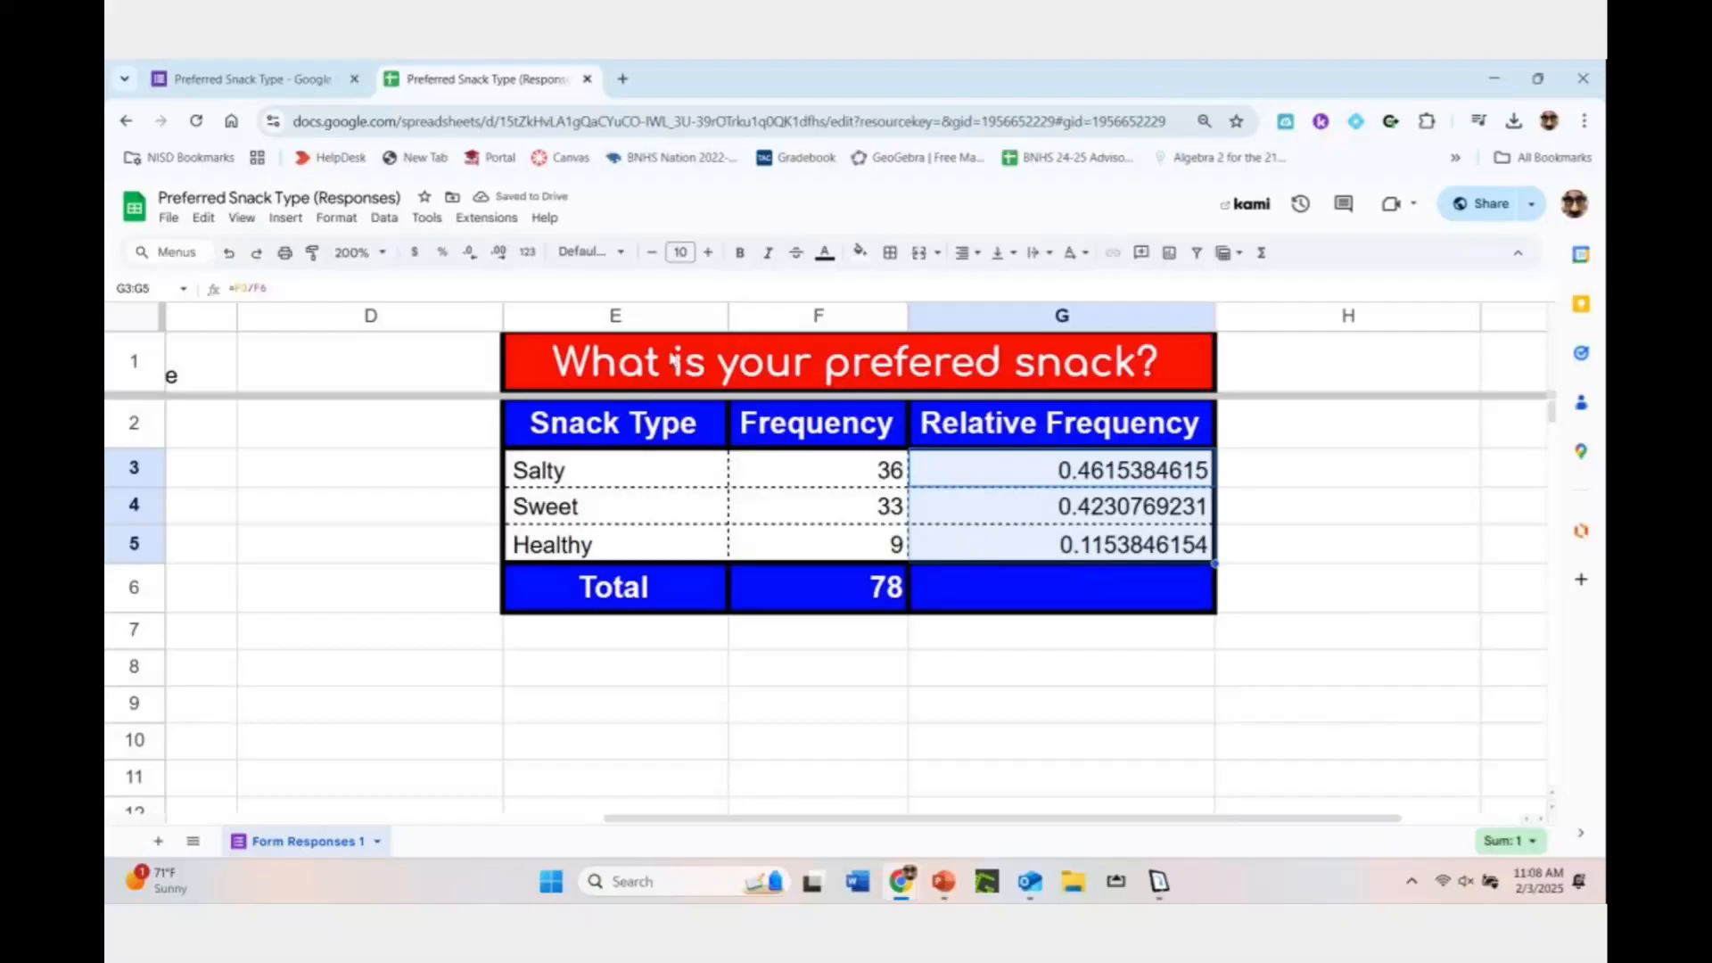
pyautogui.click(441, 252)
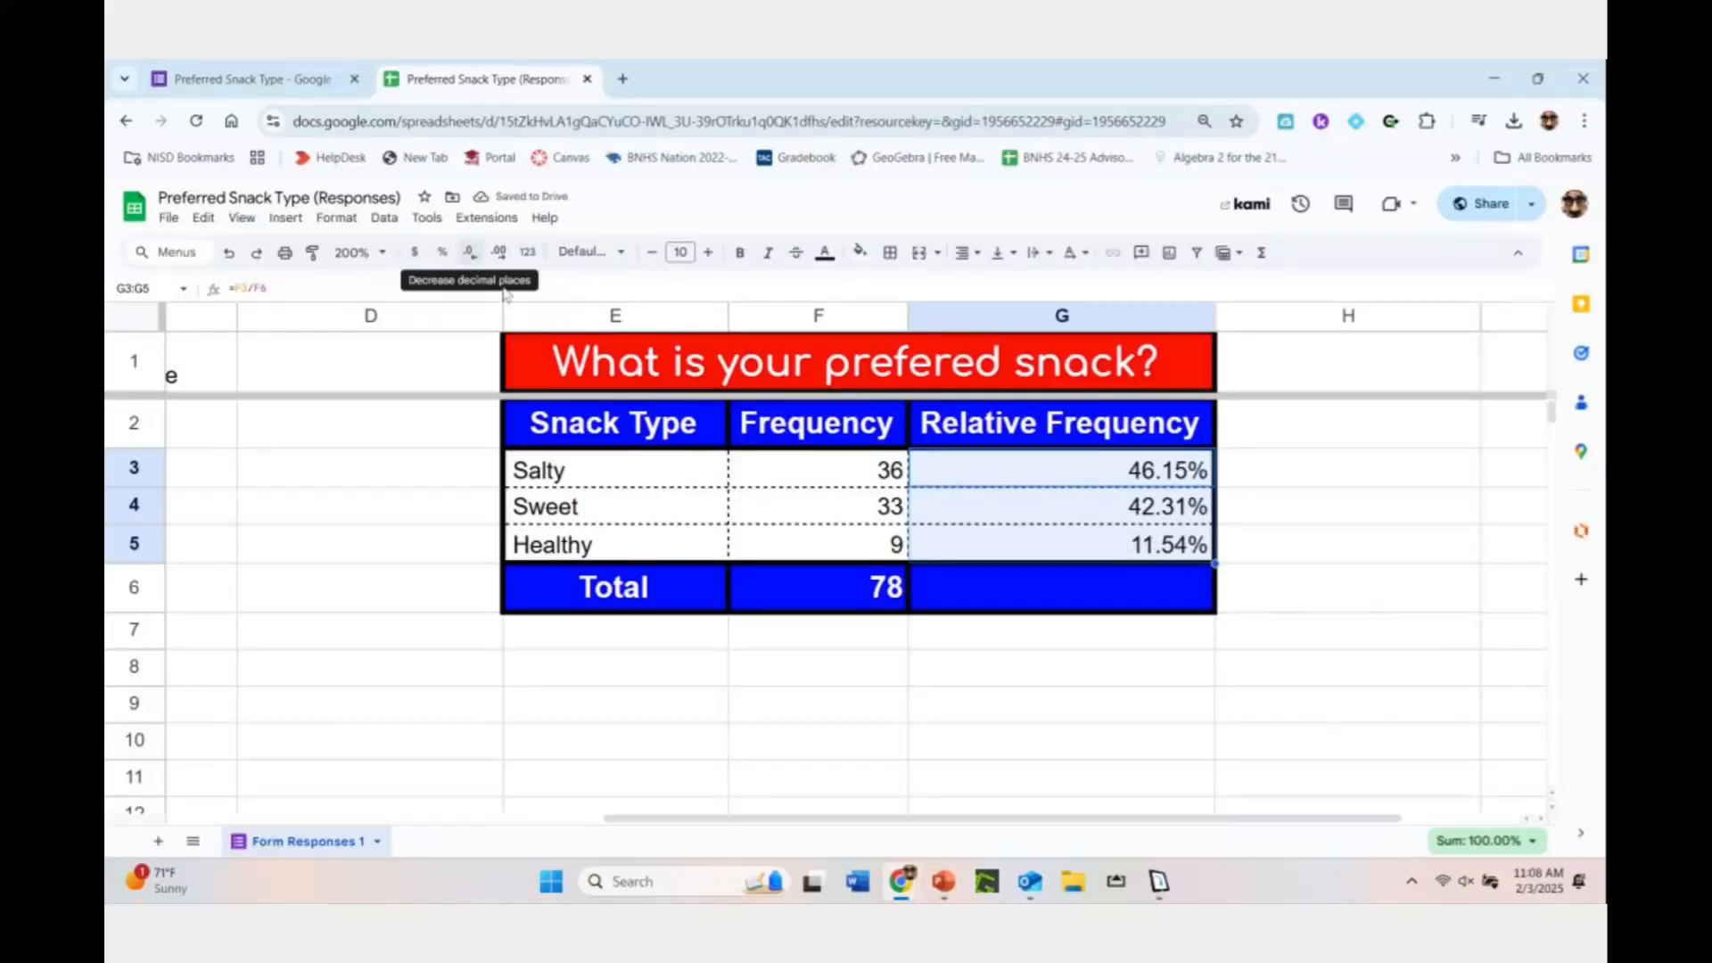
pyautogui.click(1115, 589)
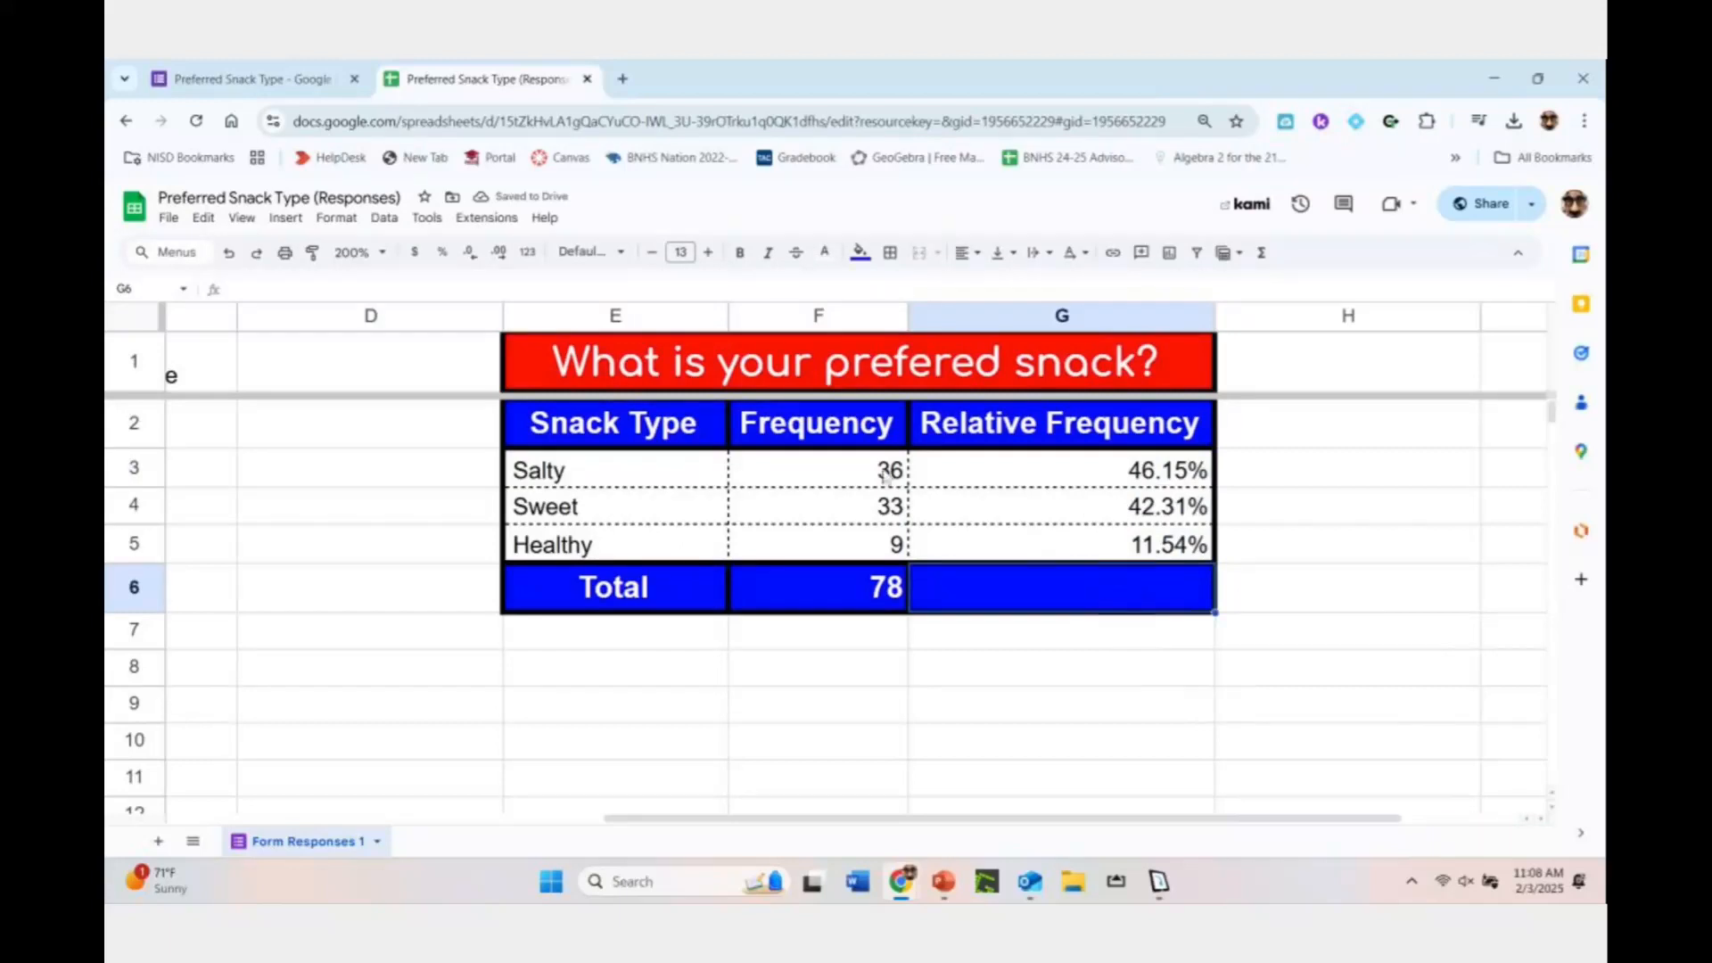
pyautogui.moveTo(1026, 470); pyautogui.dragTo(1025, 546)
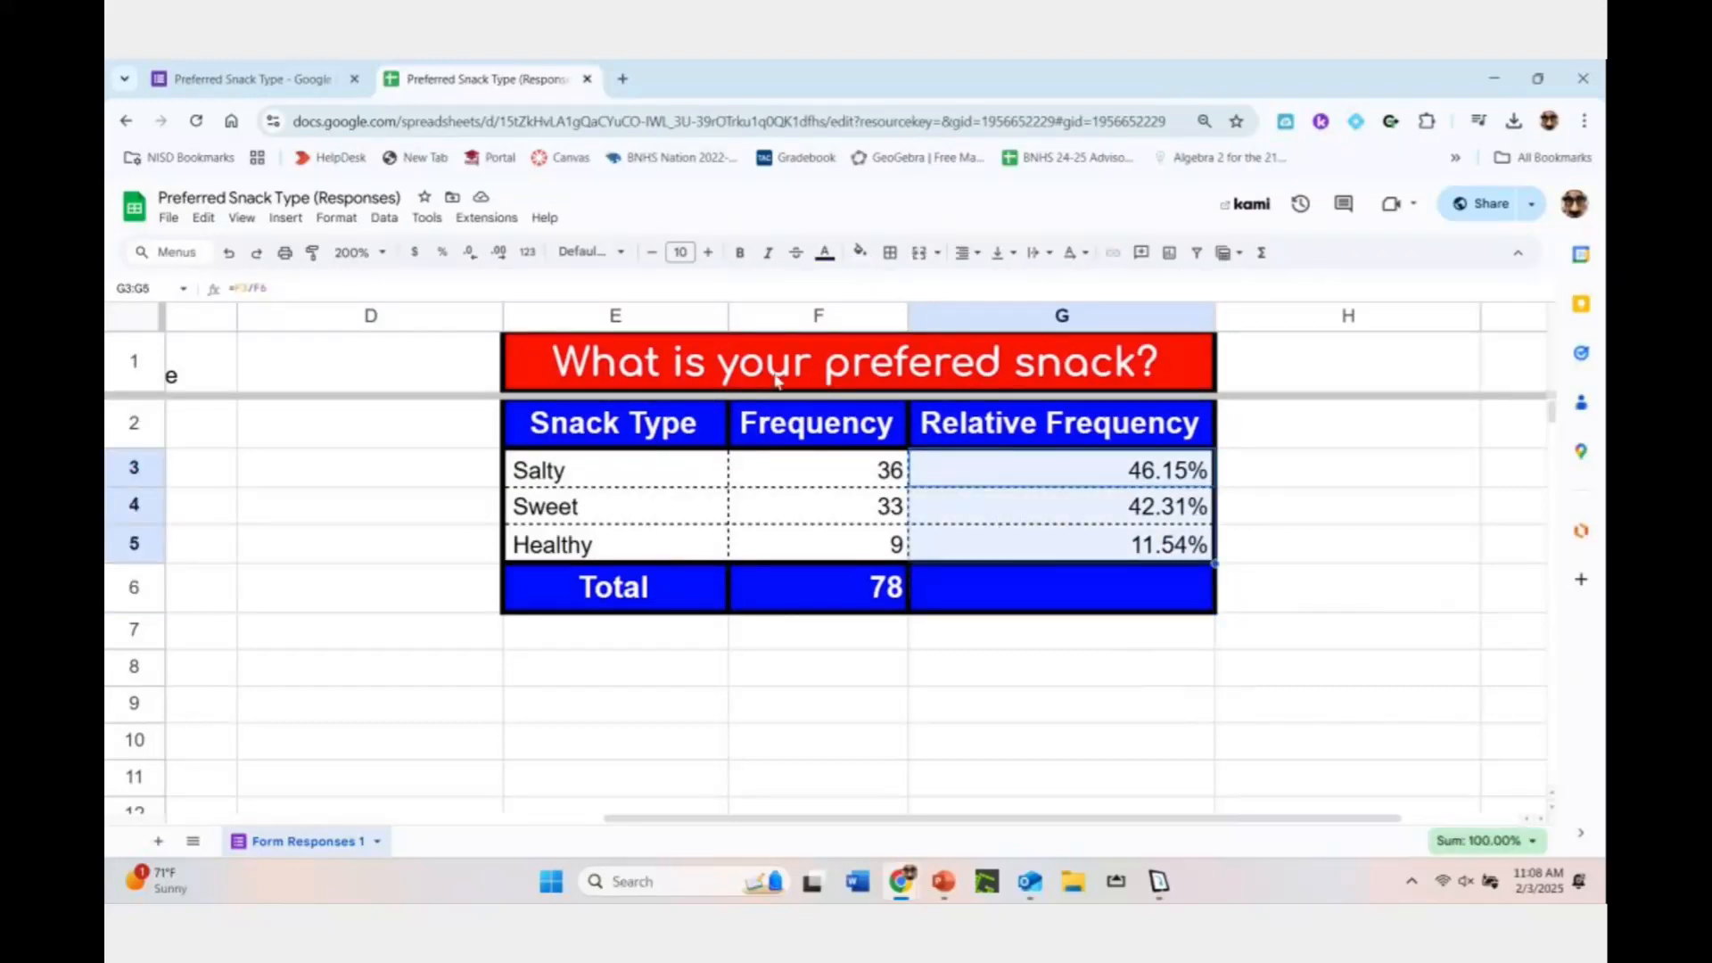
pyautogui.click(470, 252)
pyautogui.click(470, 252)
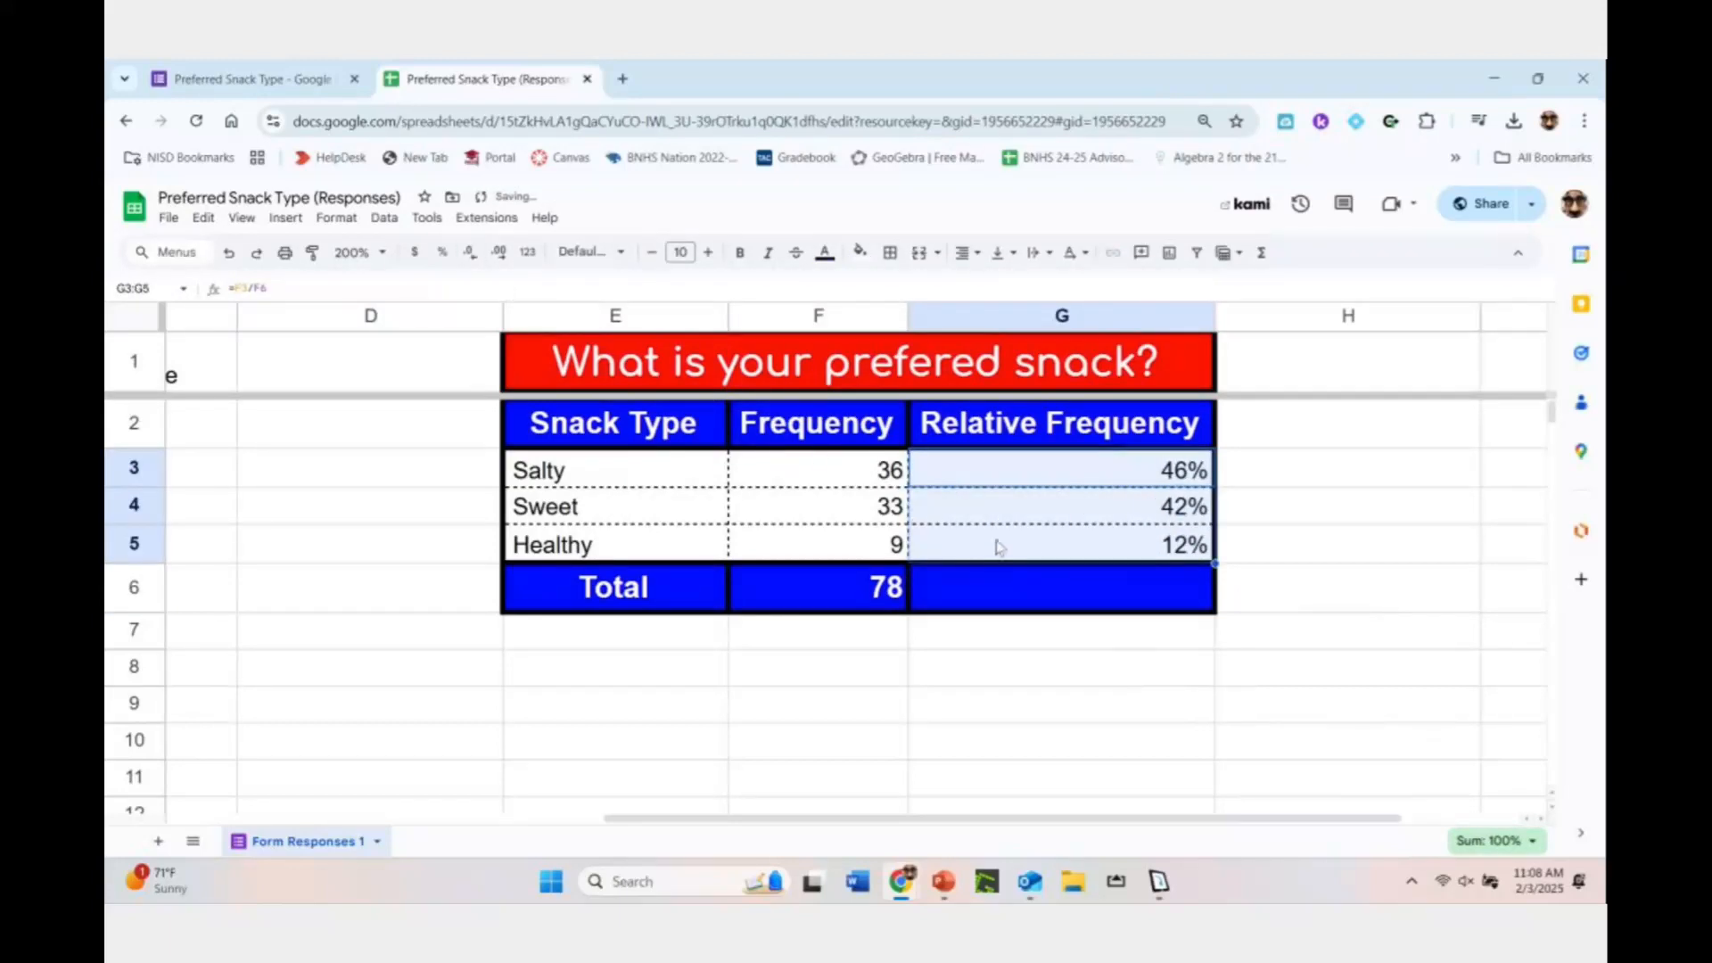
# Total the relative frequencies in G6 with the formula =SUM(G3:G5)
pyautogui.click(1062, 586)
pyautogui.write('=')
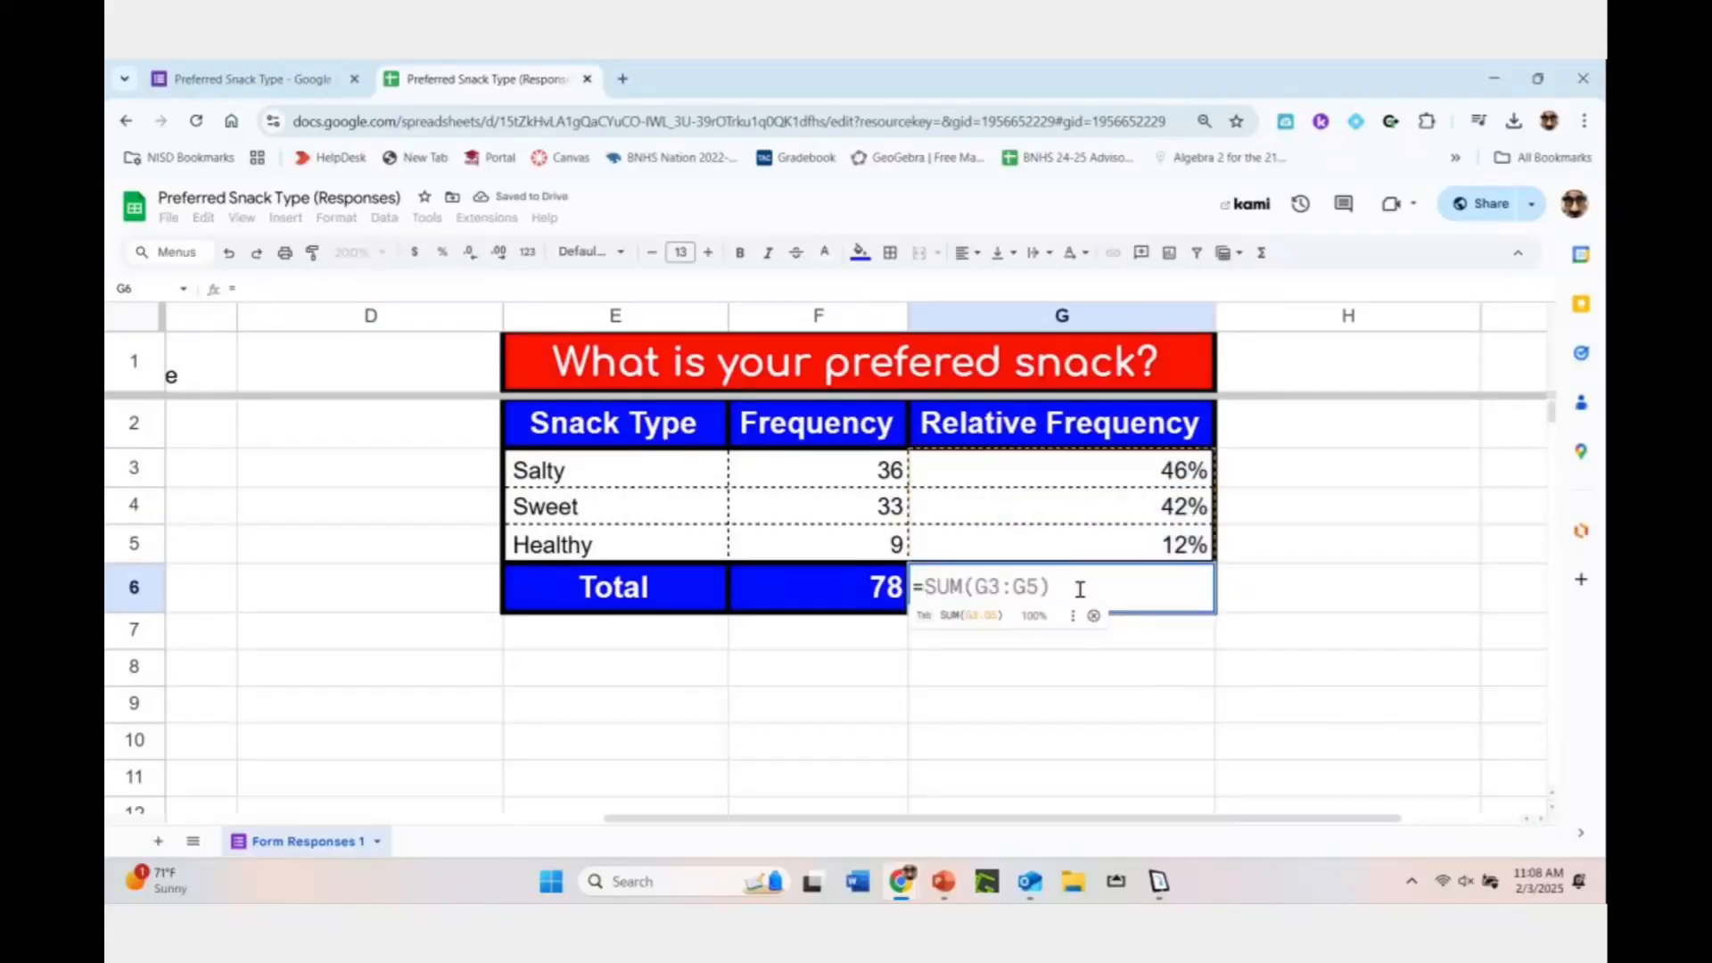
pyautogui.press('Tab')
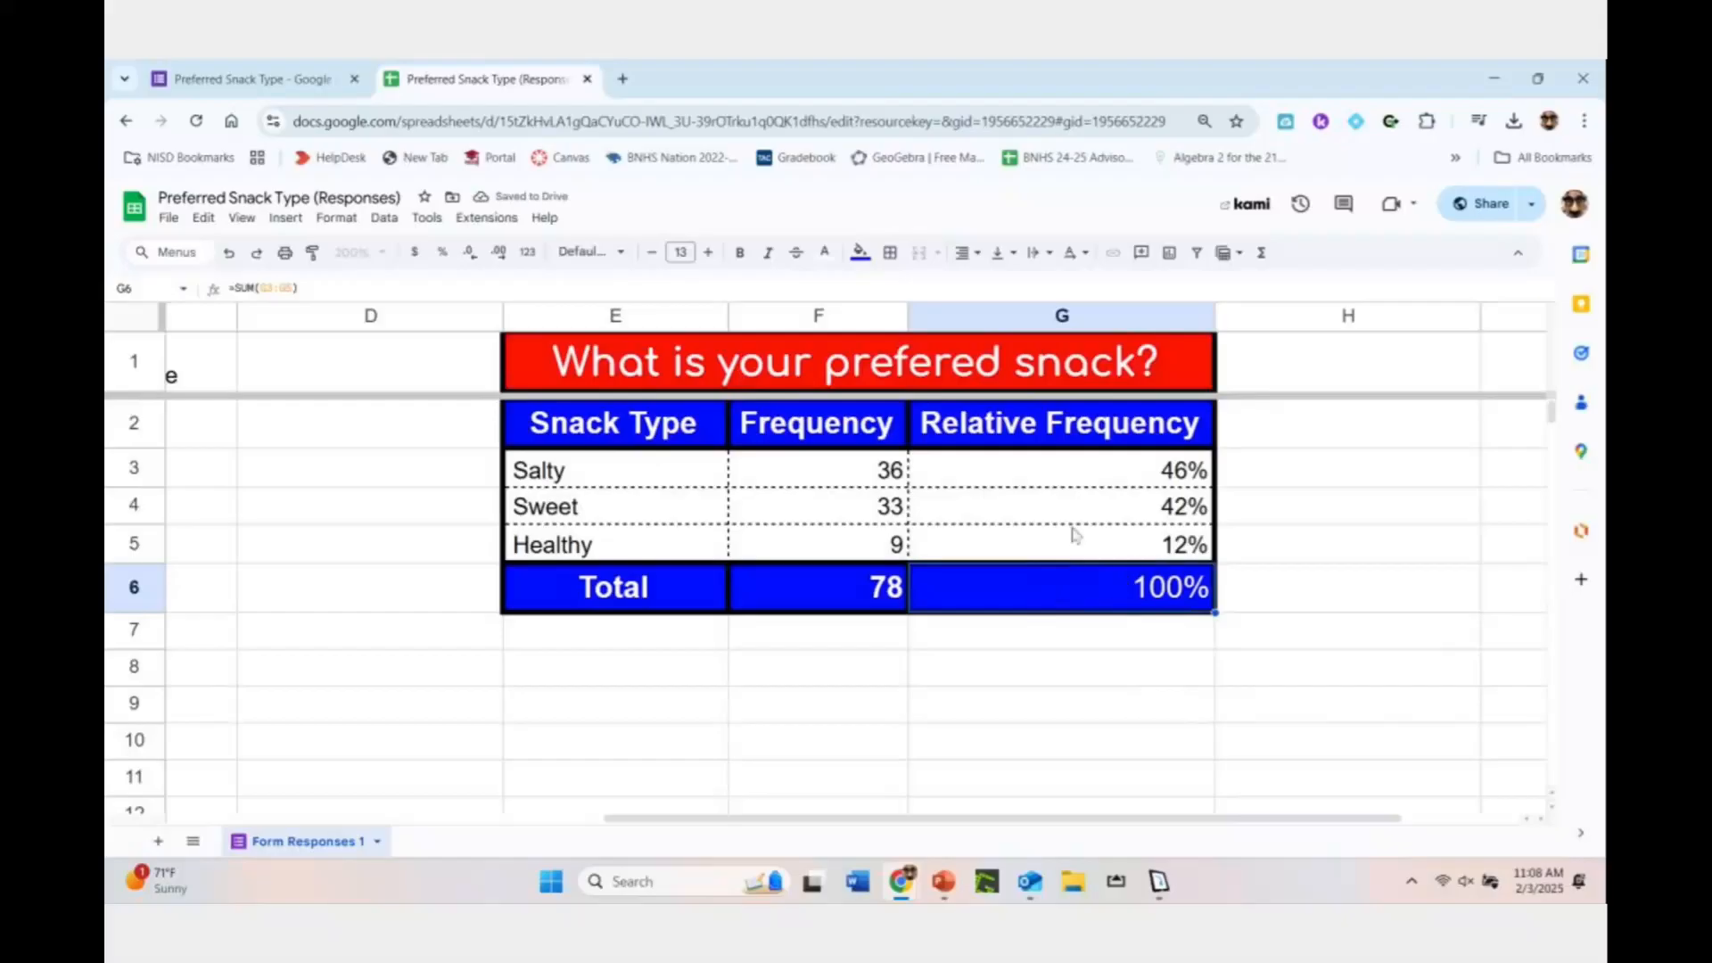
pyautogui.click(1071, 676)
pyautogui.hotkey('alt', 'Tab')
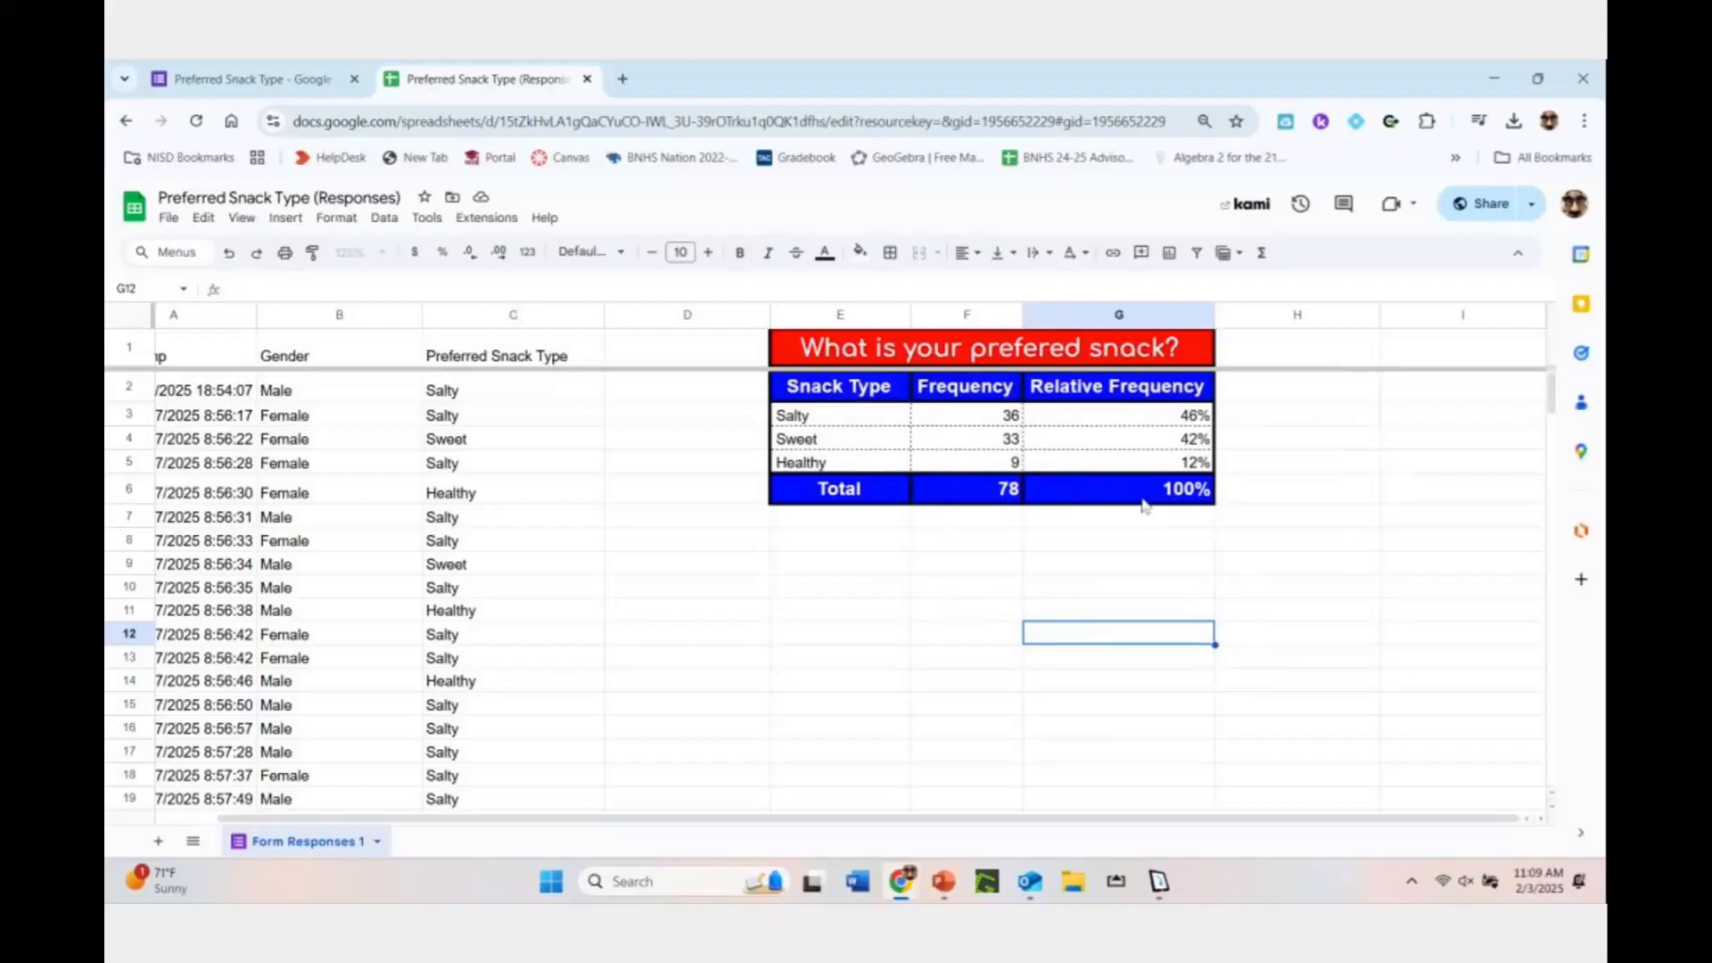
# Insert four extra columns one at a time after column I, extending the sheet to column M
pyautogui.click(1433, 319)
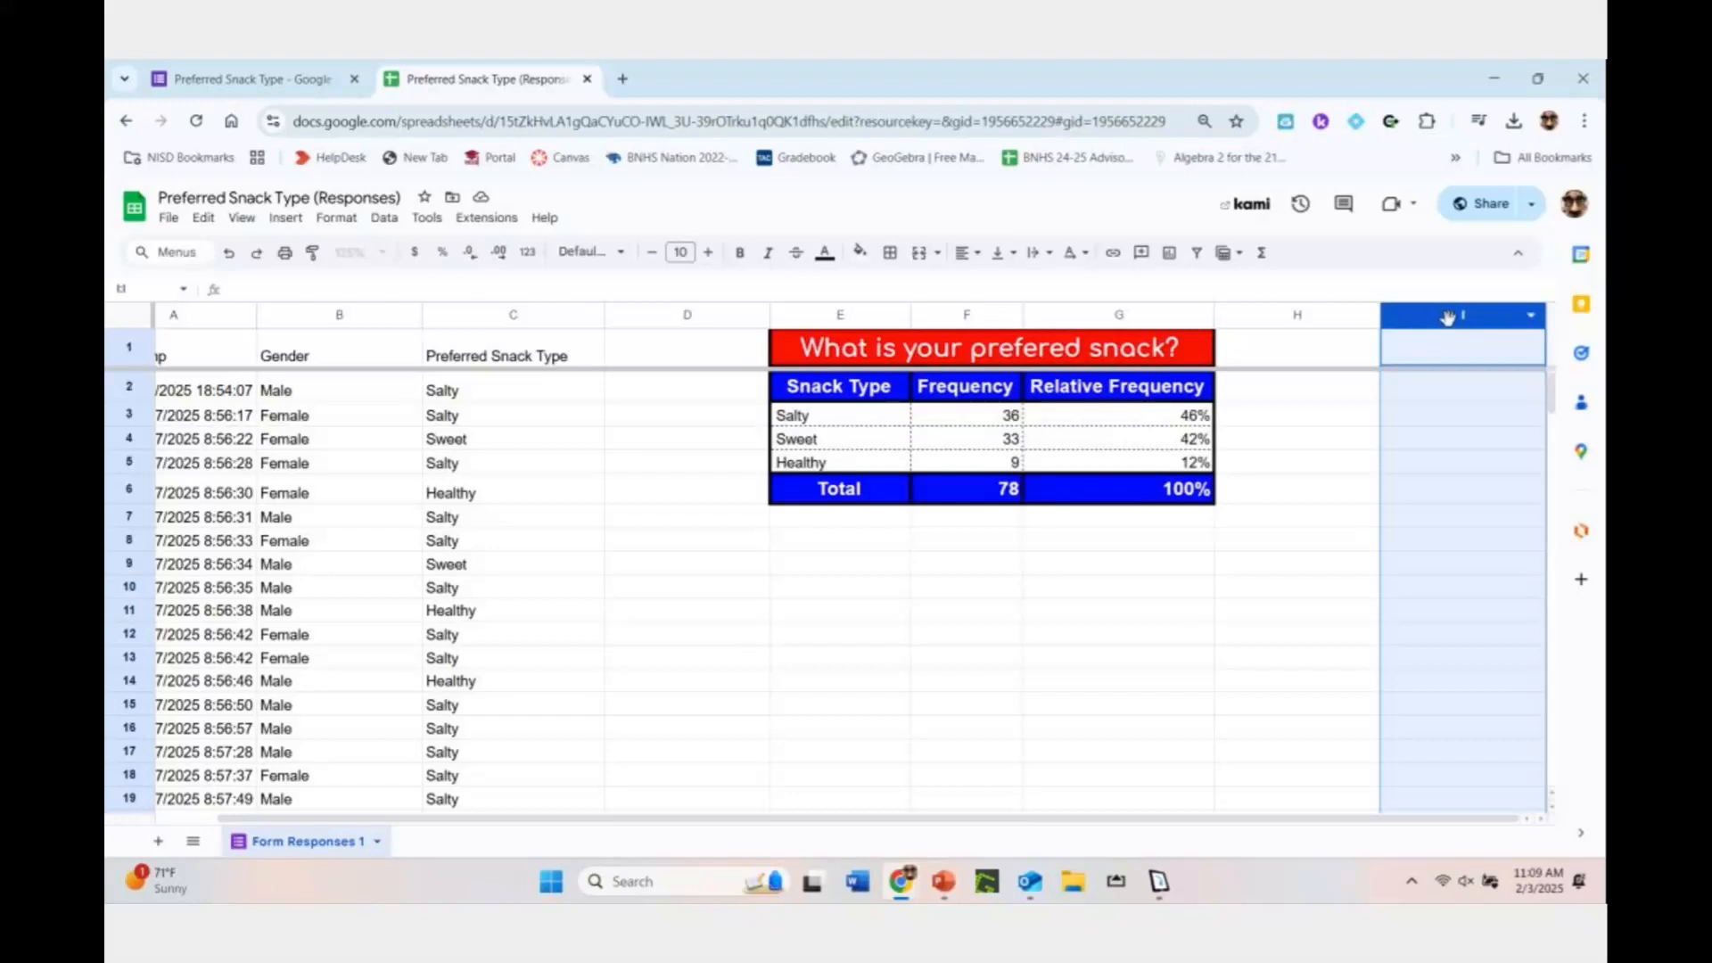
pyautogui.rightClick(1448, 319)
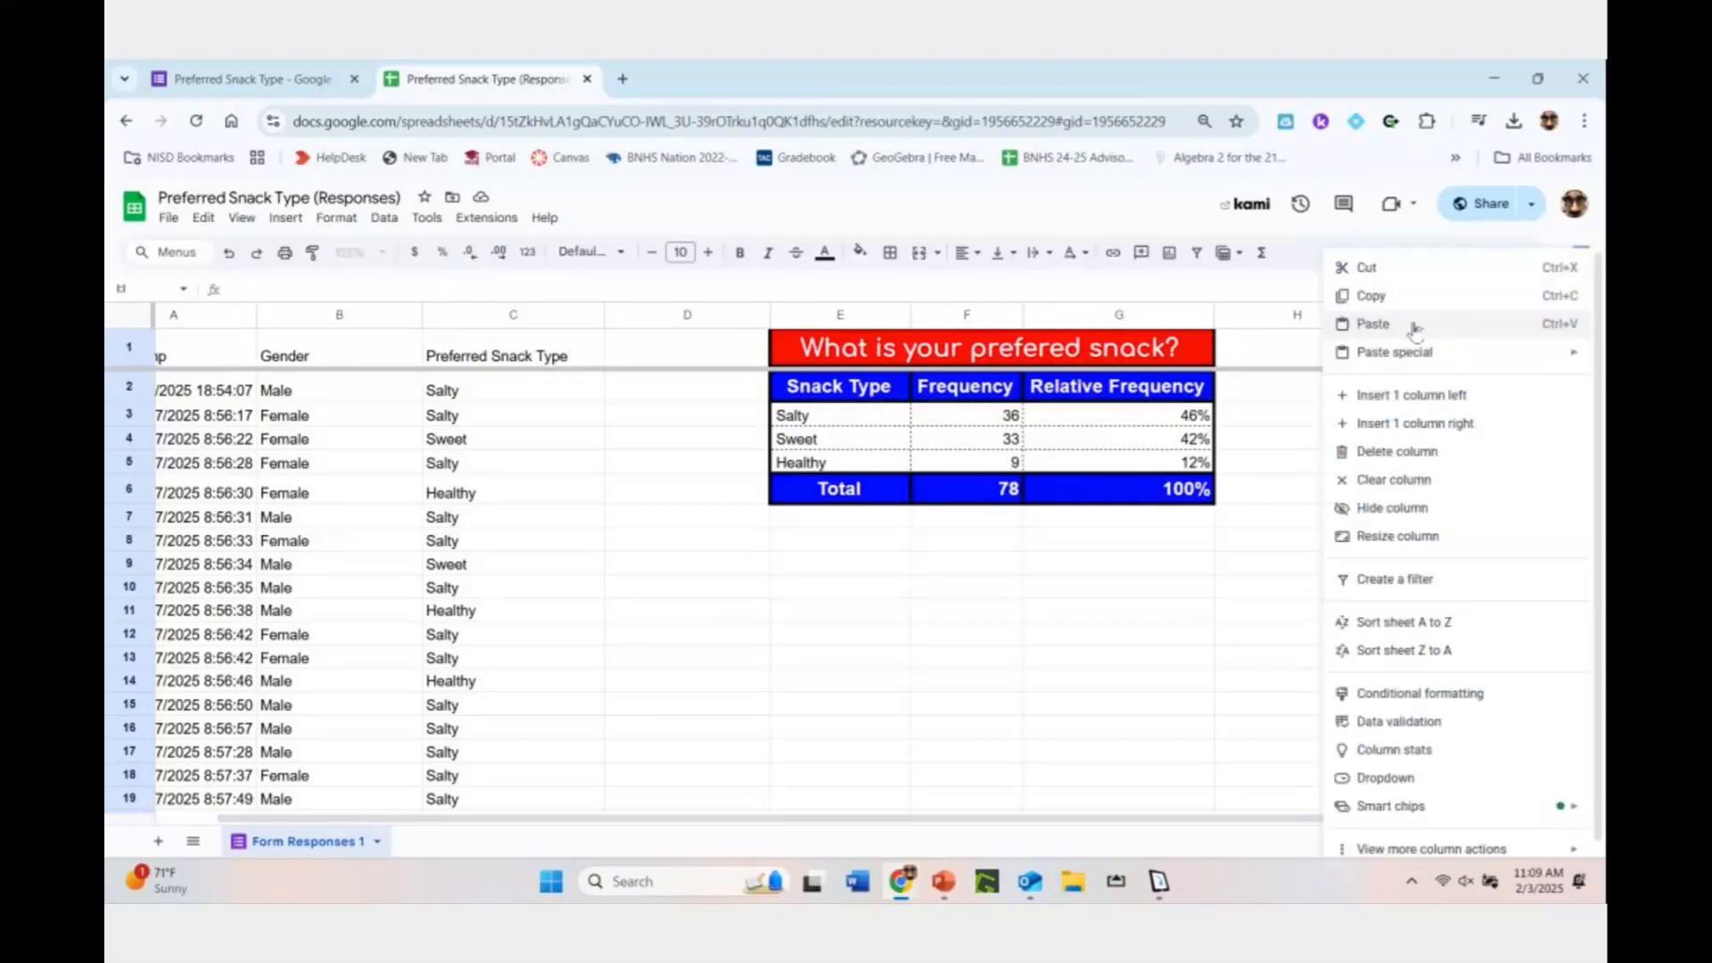
pyautogui.click(1232, 416)
pyautogui.click(1465, 319)
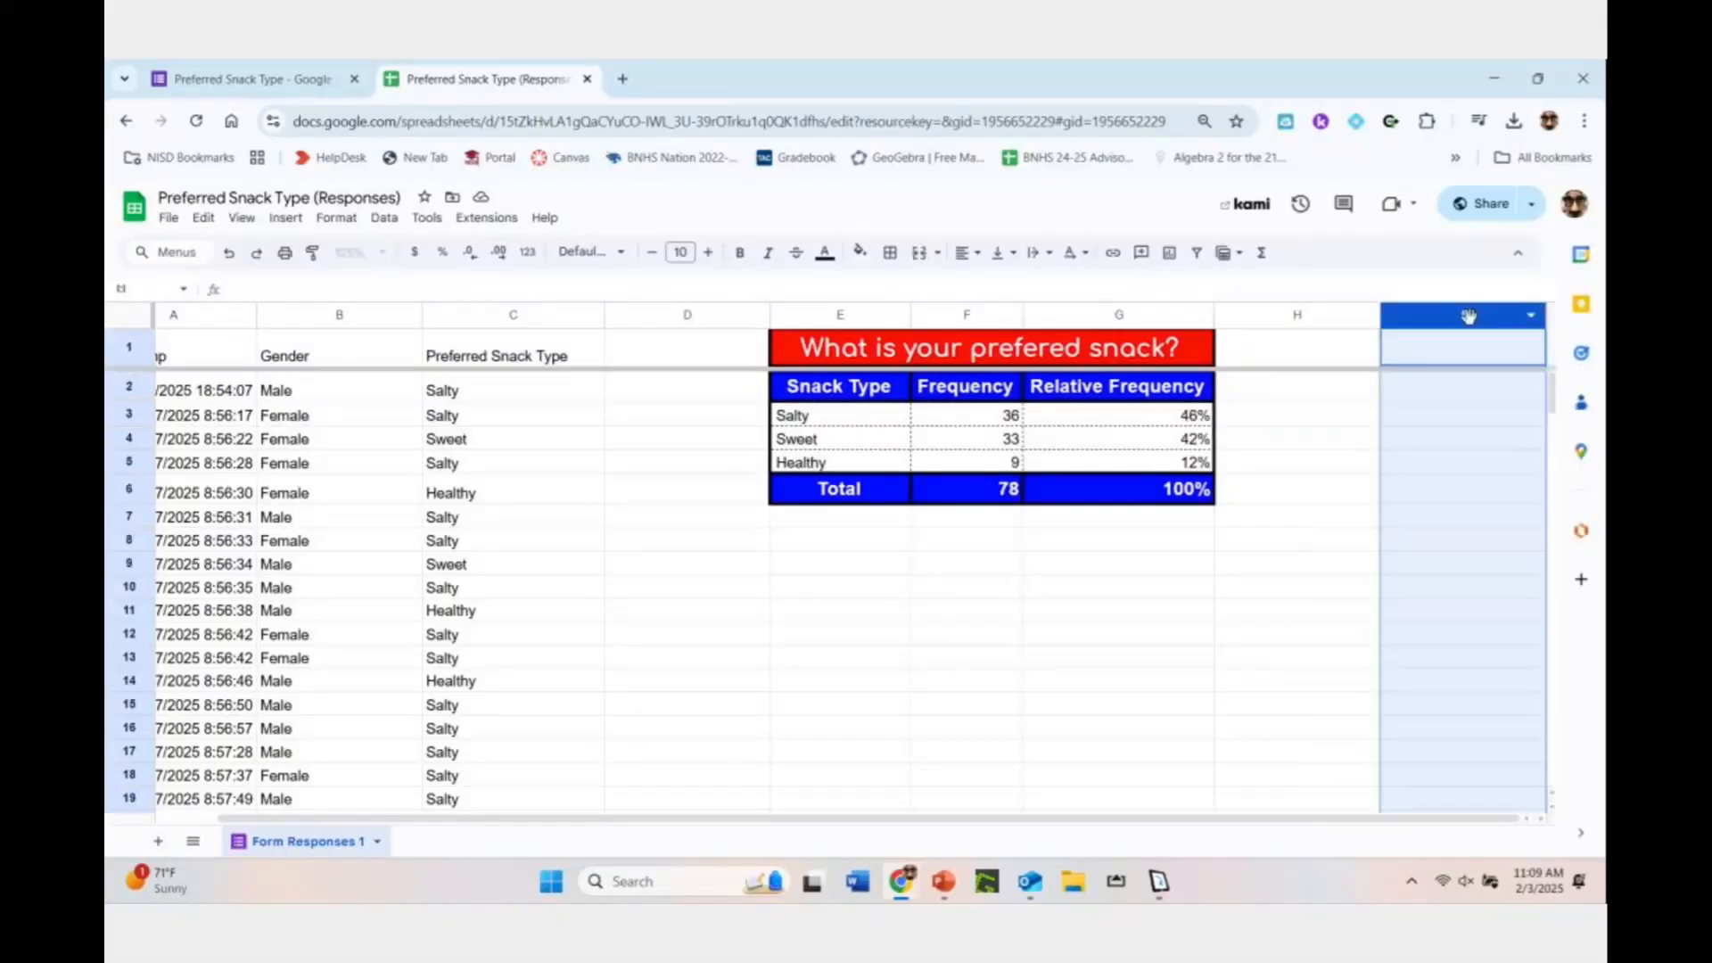
pyautogui.rightClick(1467, 321)
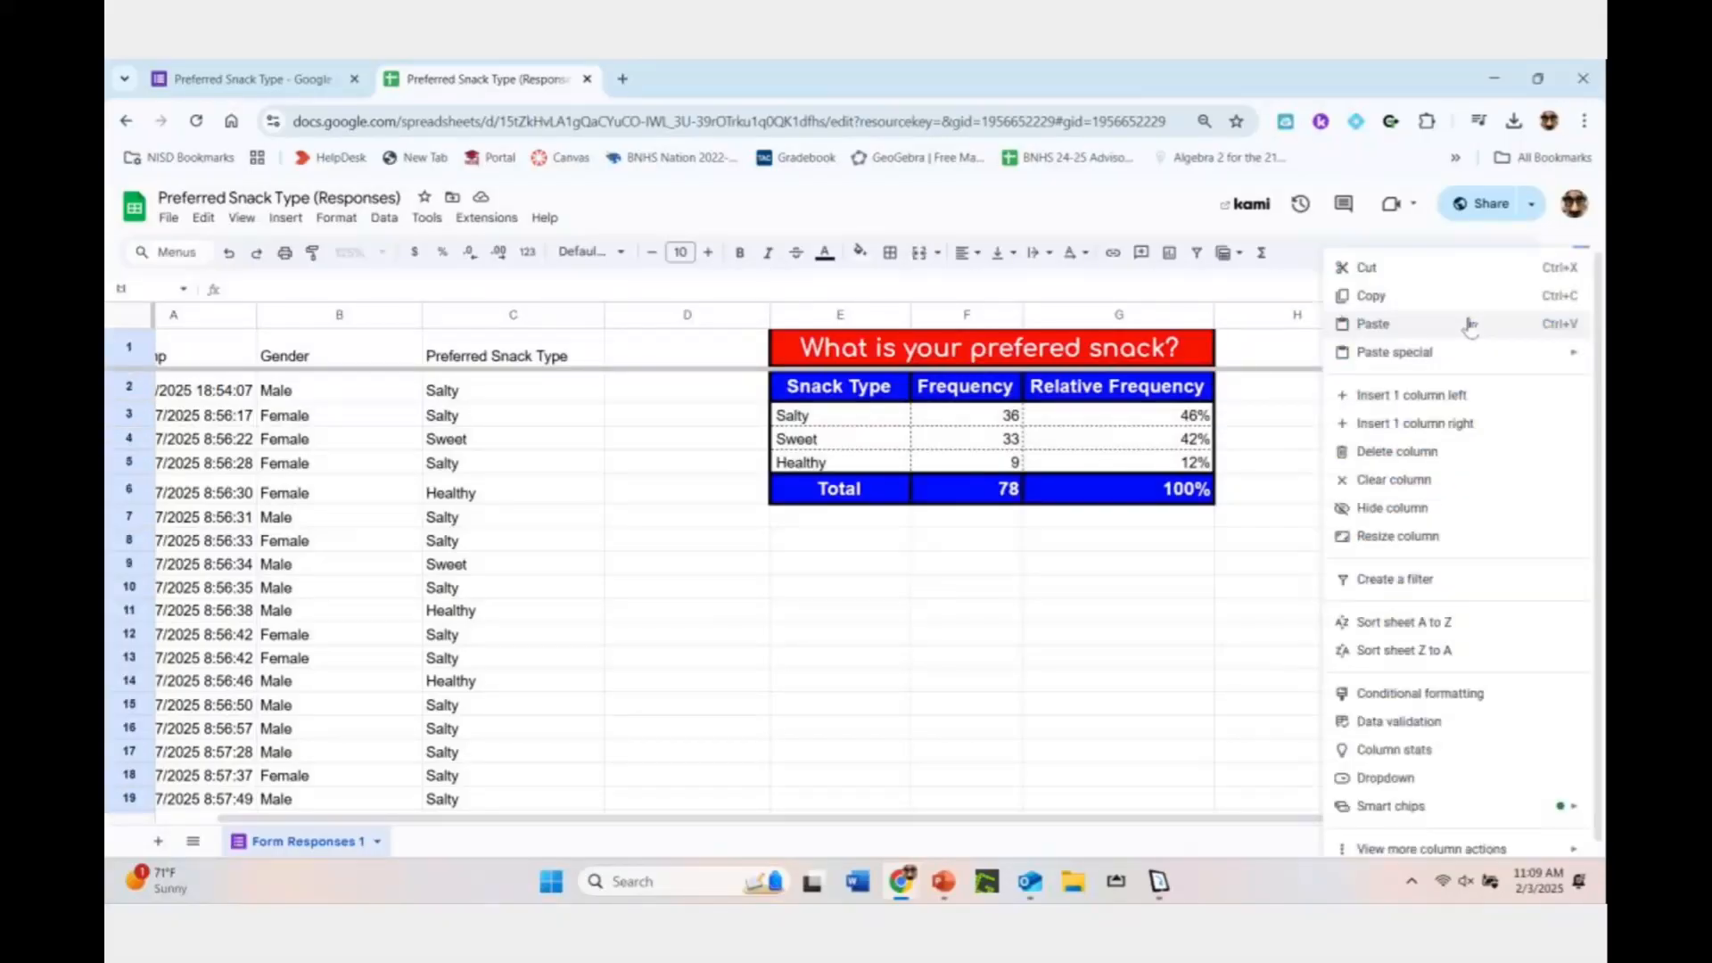
pyautogui.click(1463, 424)
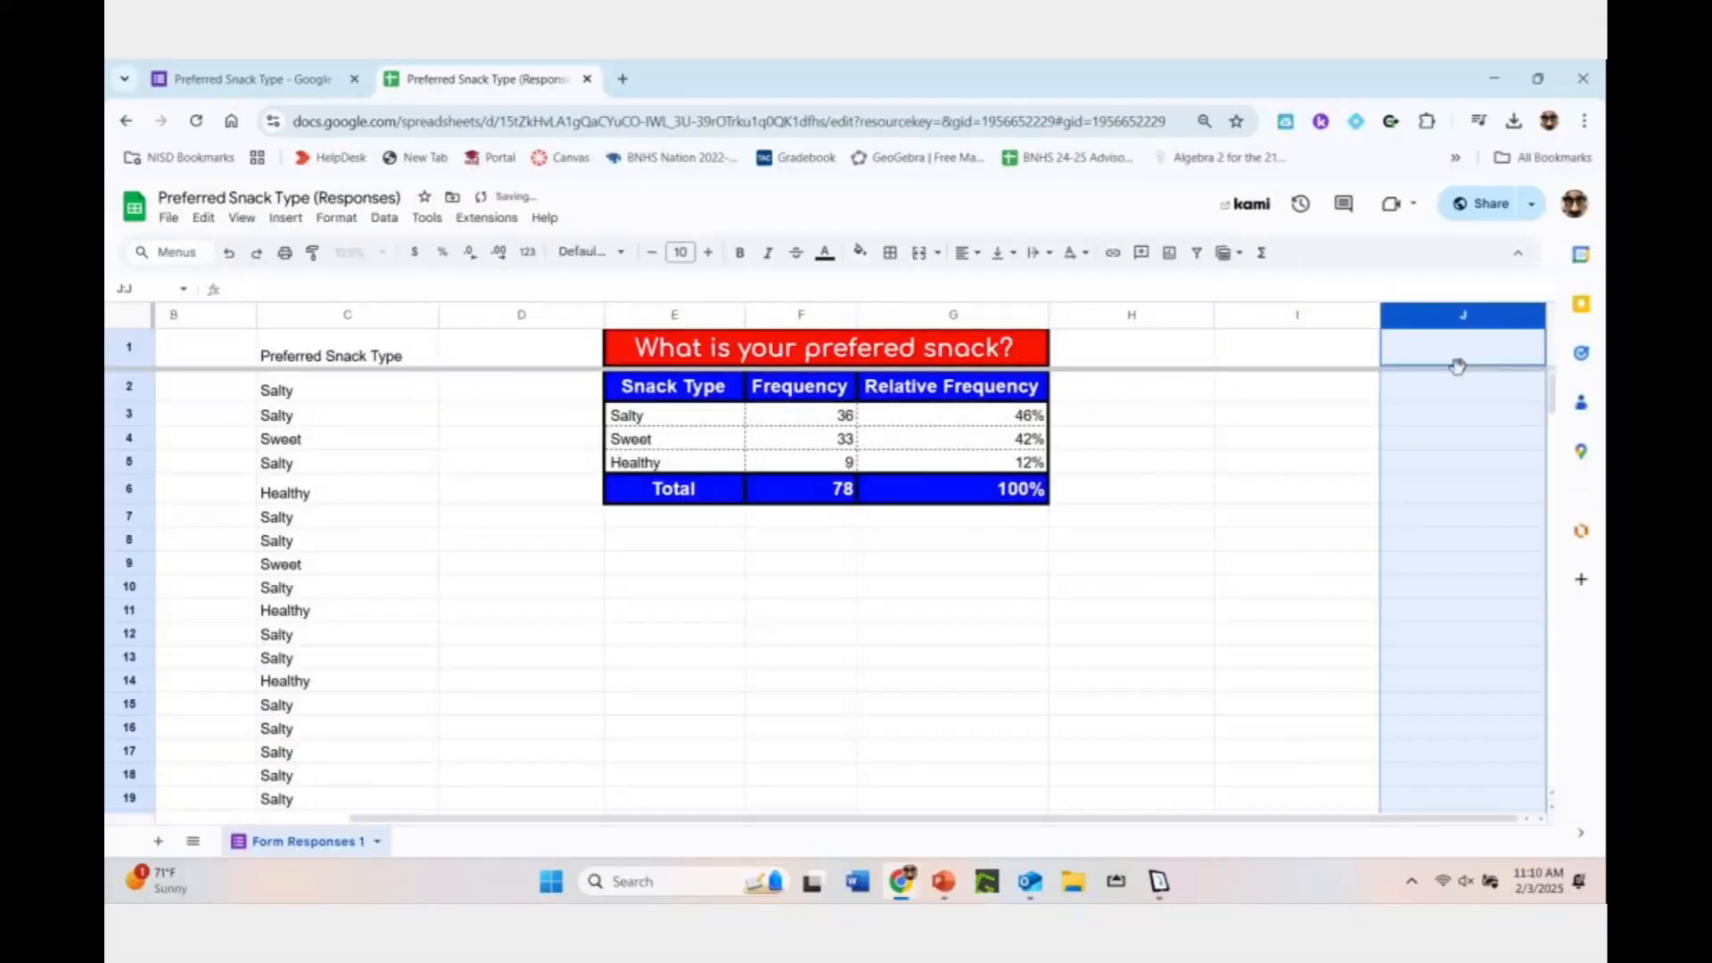
pyautogui.rightClick(1441, 337)
pyautogui.click(1425, 437)
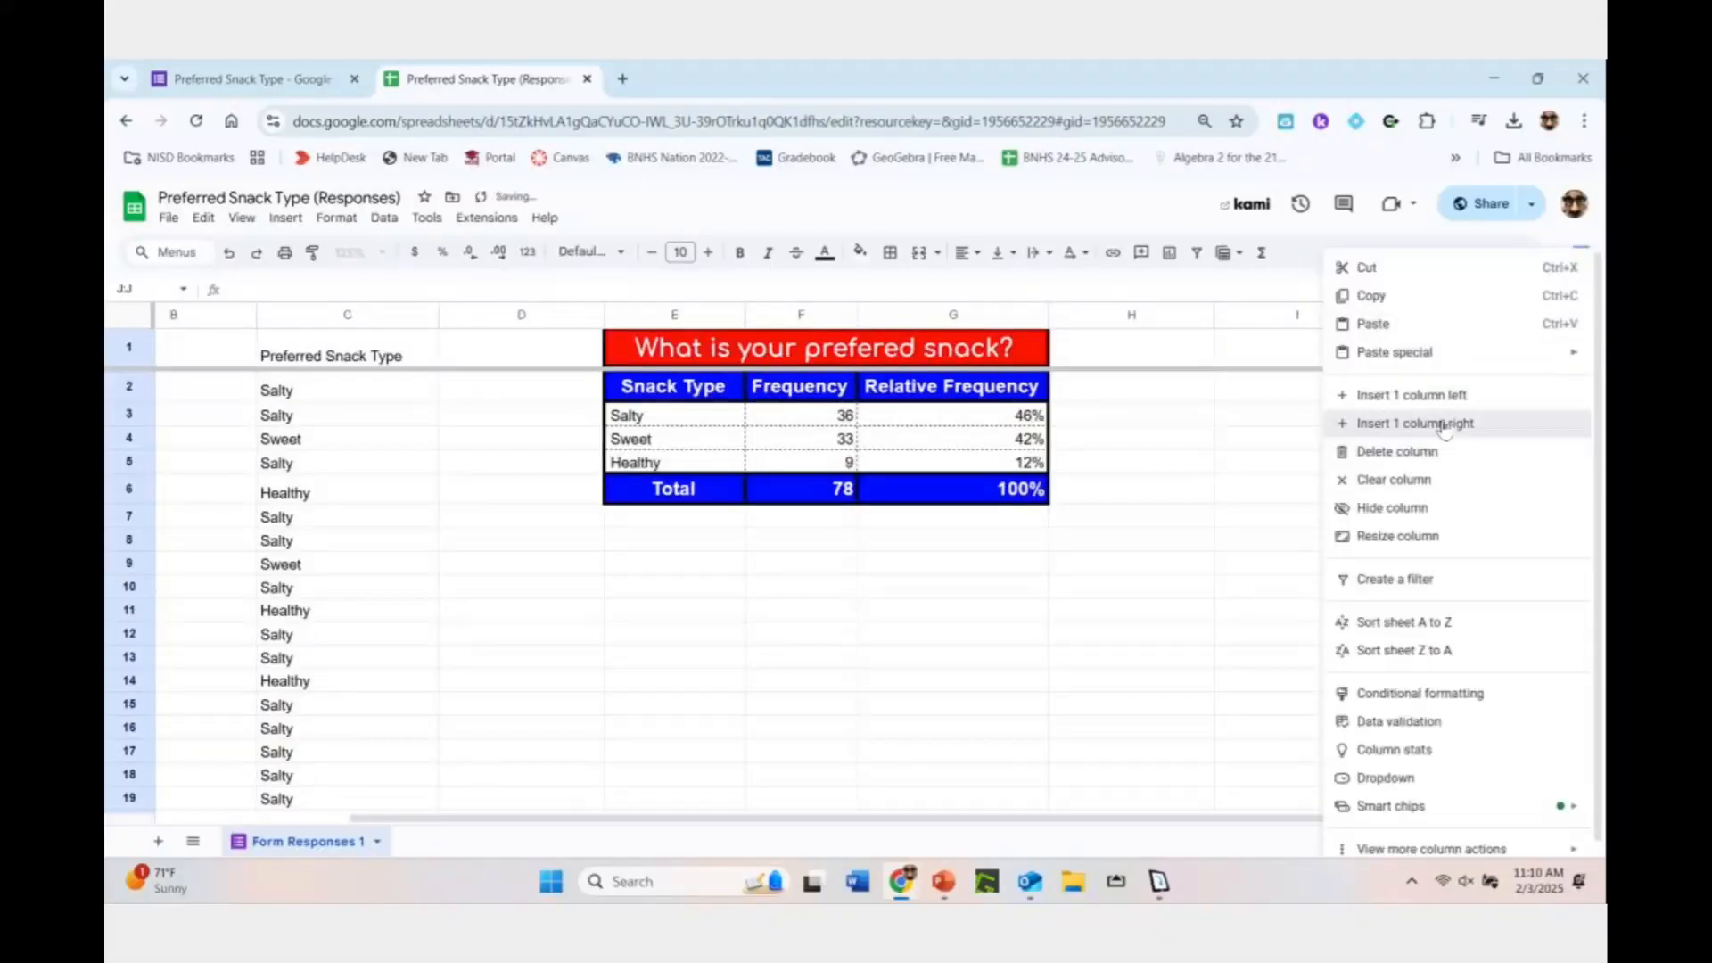
pyautogui.rightClick(1482, 332)
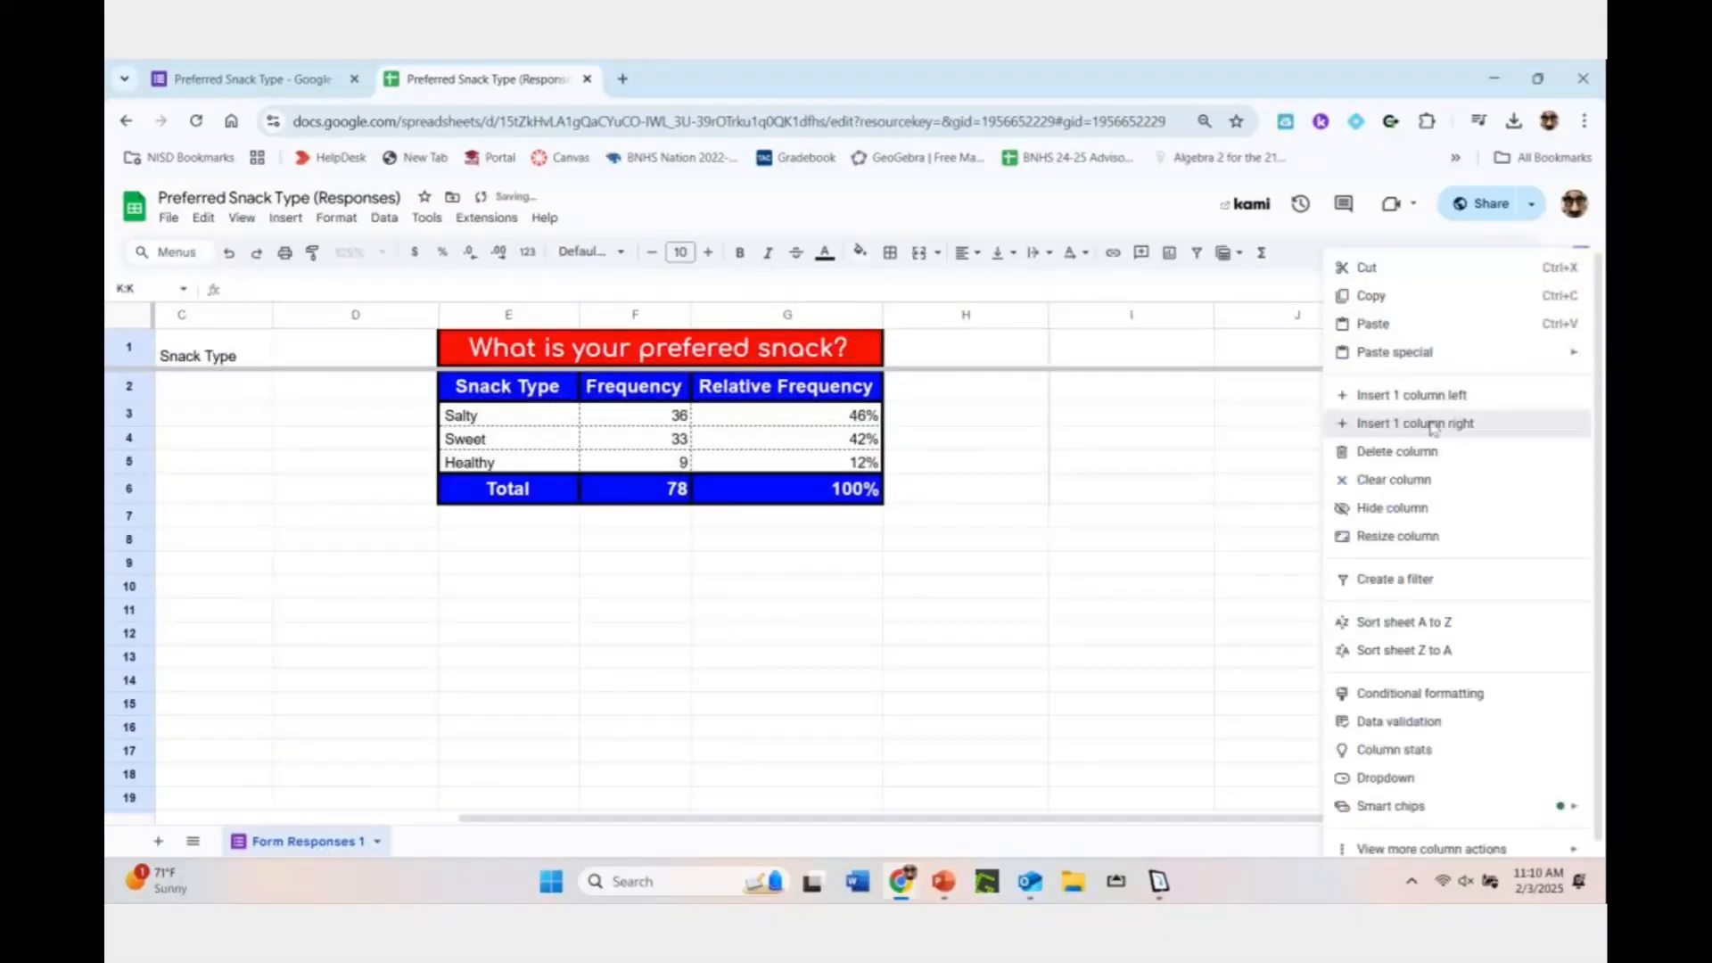
pyautogui.click(1449, 425)
pyautogui.rightClick(1458, 325)
pyautogui.click(1443, 432)
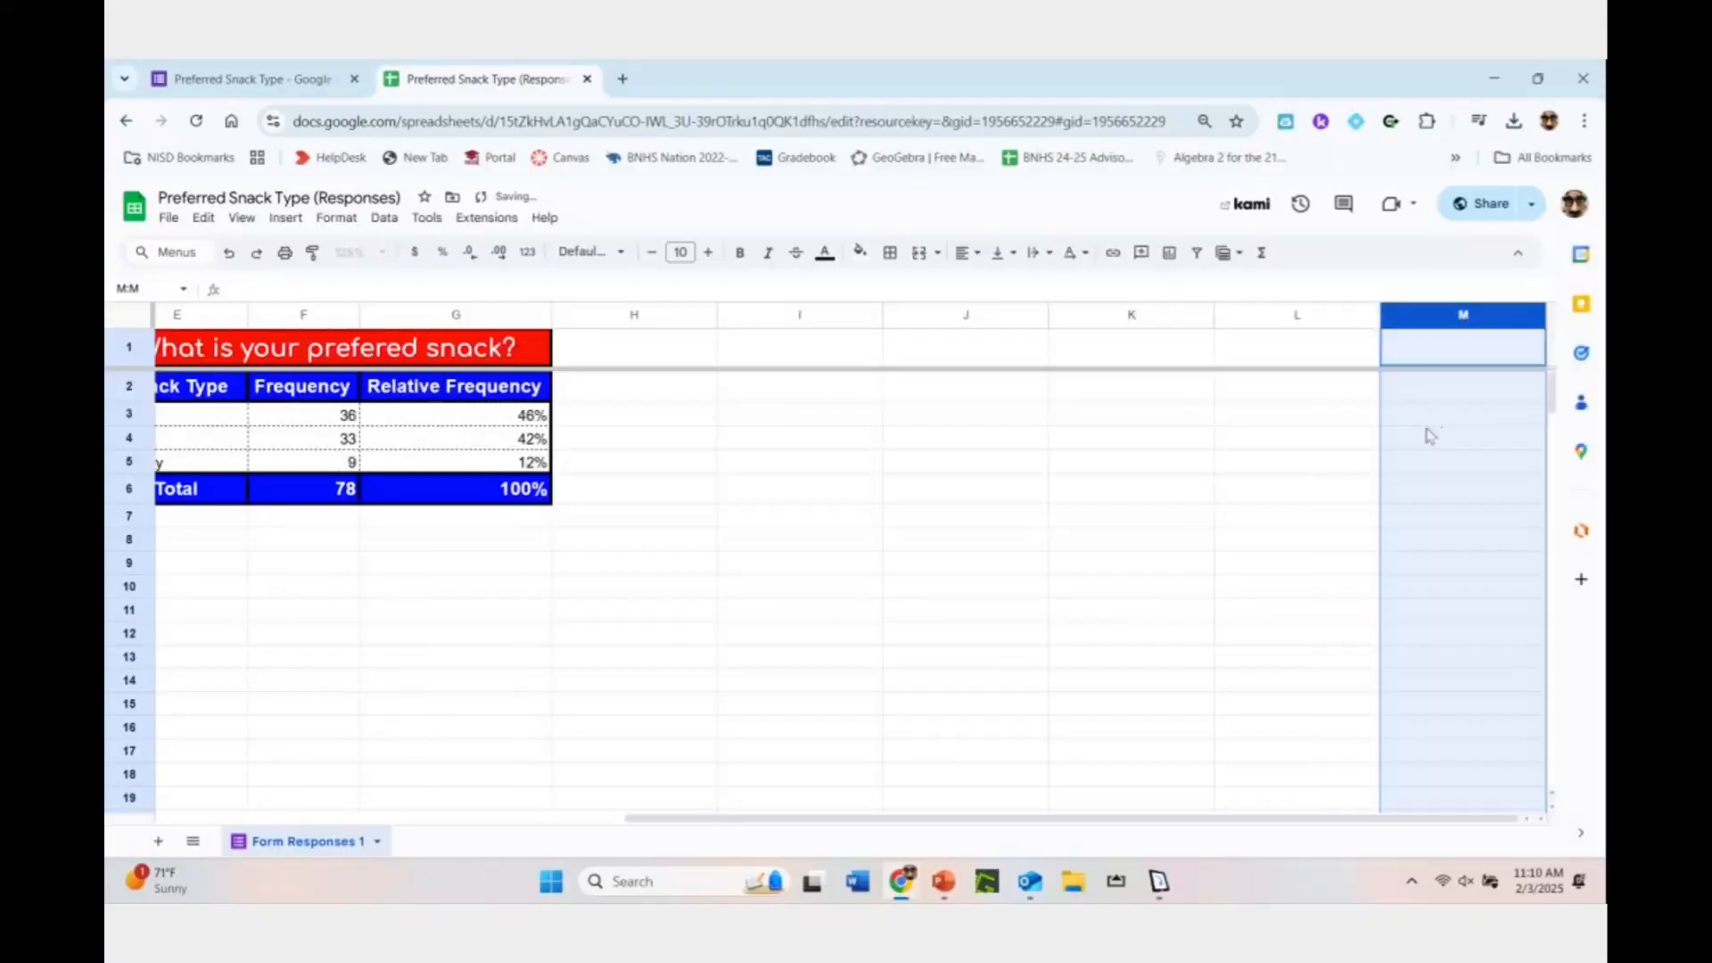
pyautogui.click(789, 385)
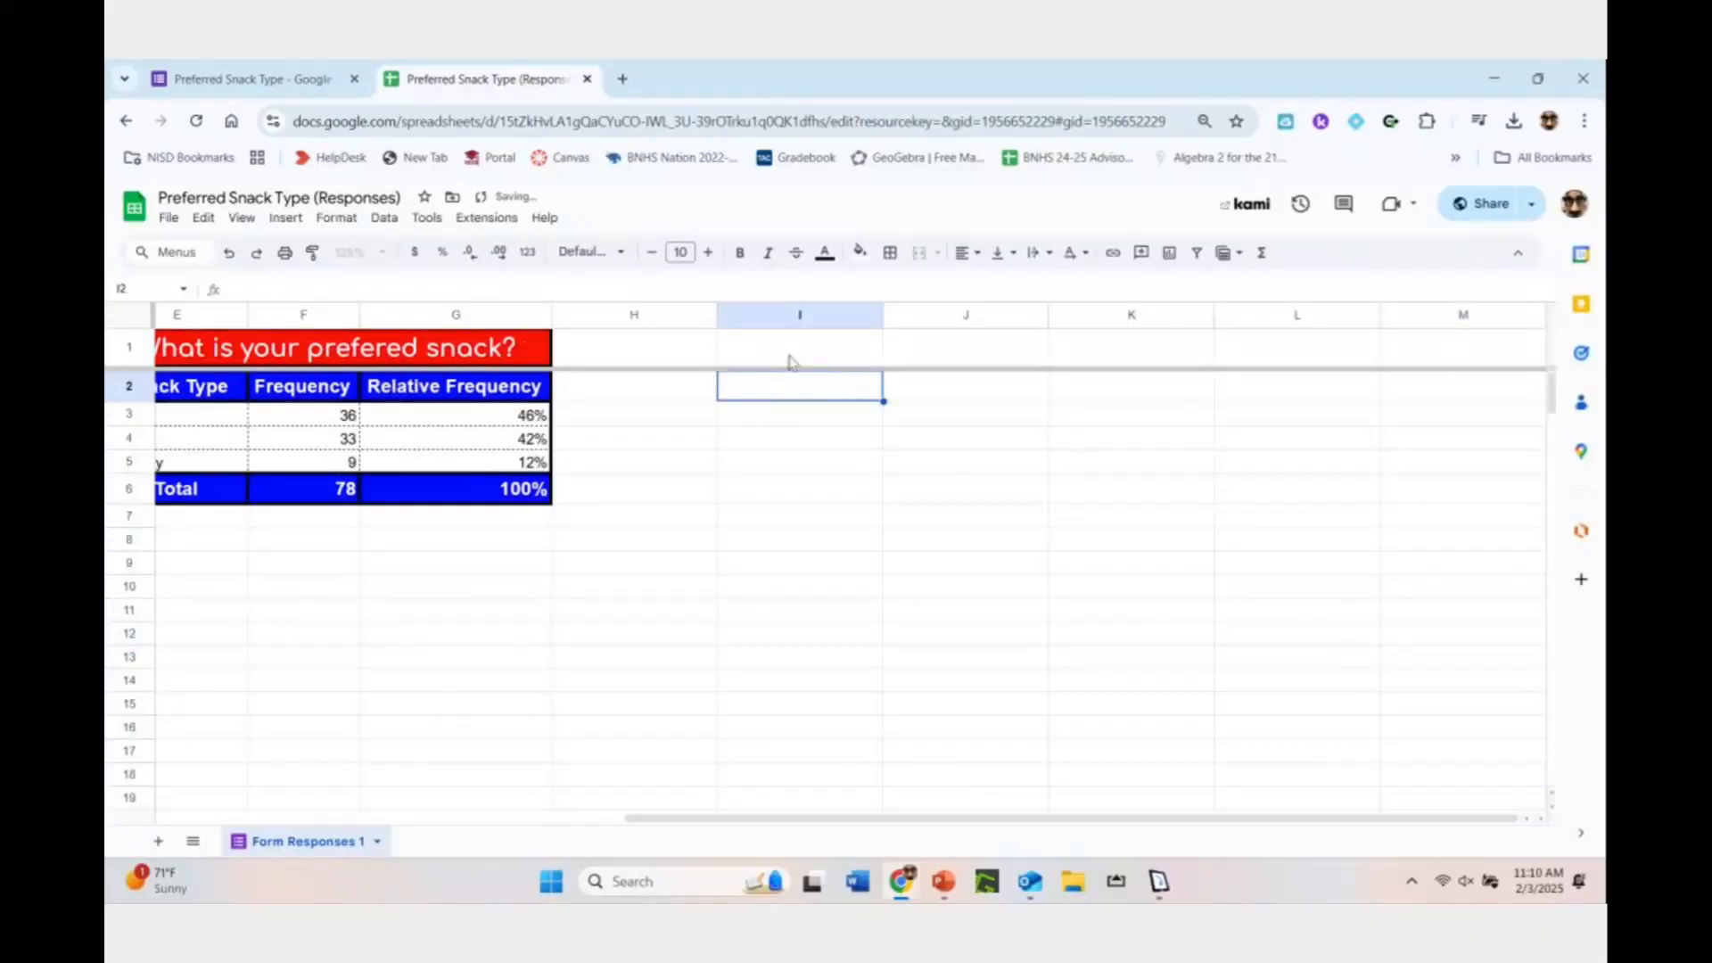
pyautogui.moveTo(789, 357); pyautogui.dragTo(1106, 364)
pyautogui.click(860, 498)
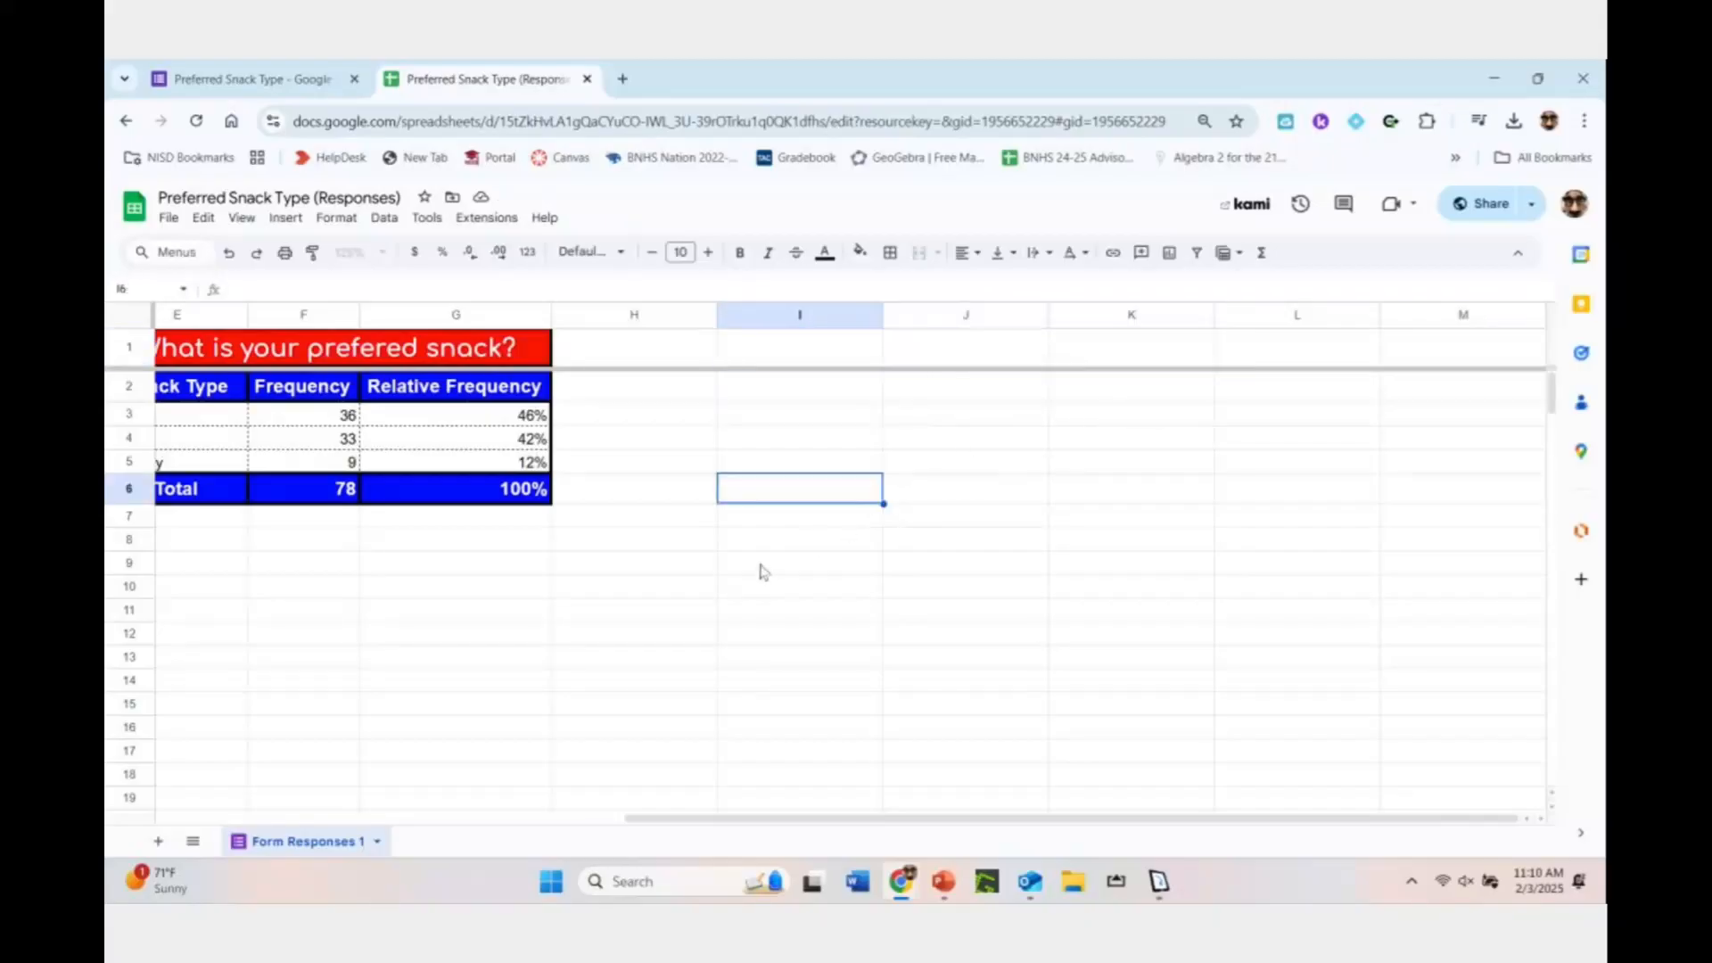
pyautogui.moveTo(698, 819); pyautogui.dragTo(472, 819)
pyautogui.moveTo(521, 539); pyautogui.dragTo(780, 546)
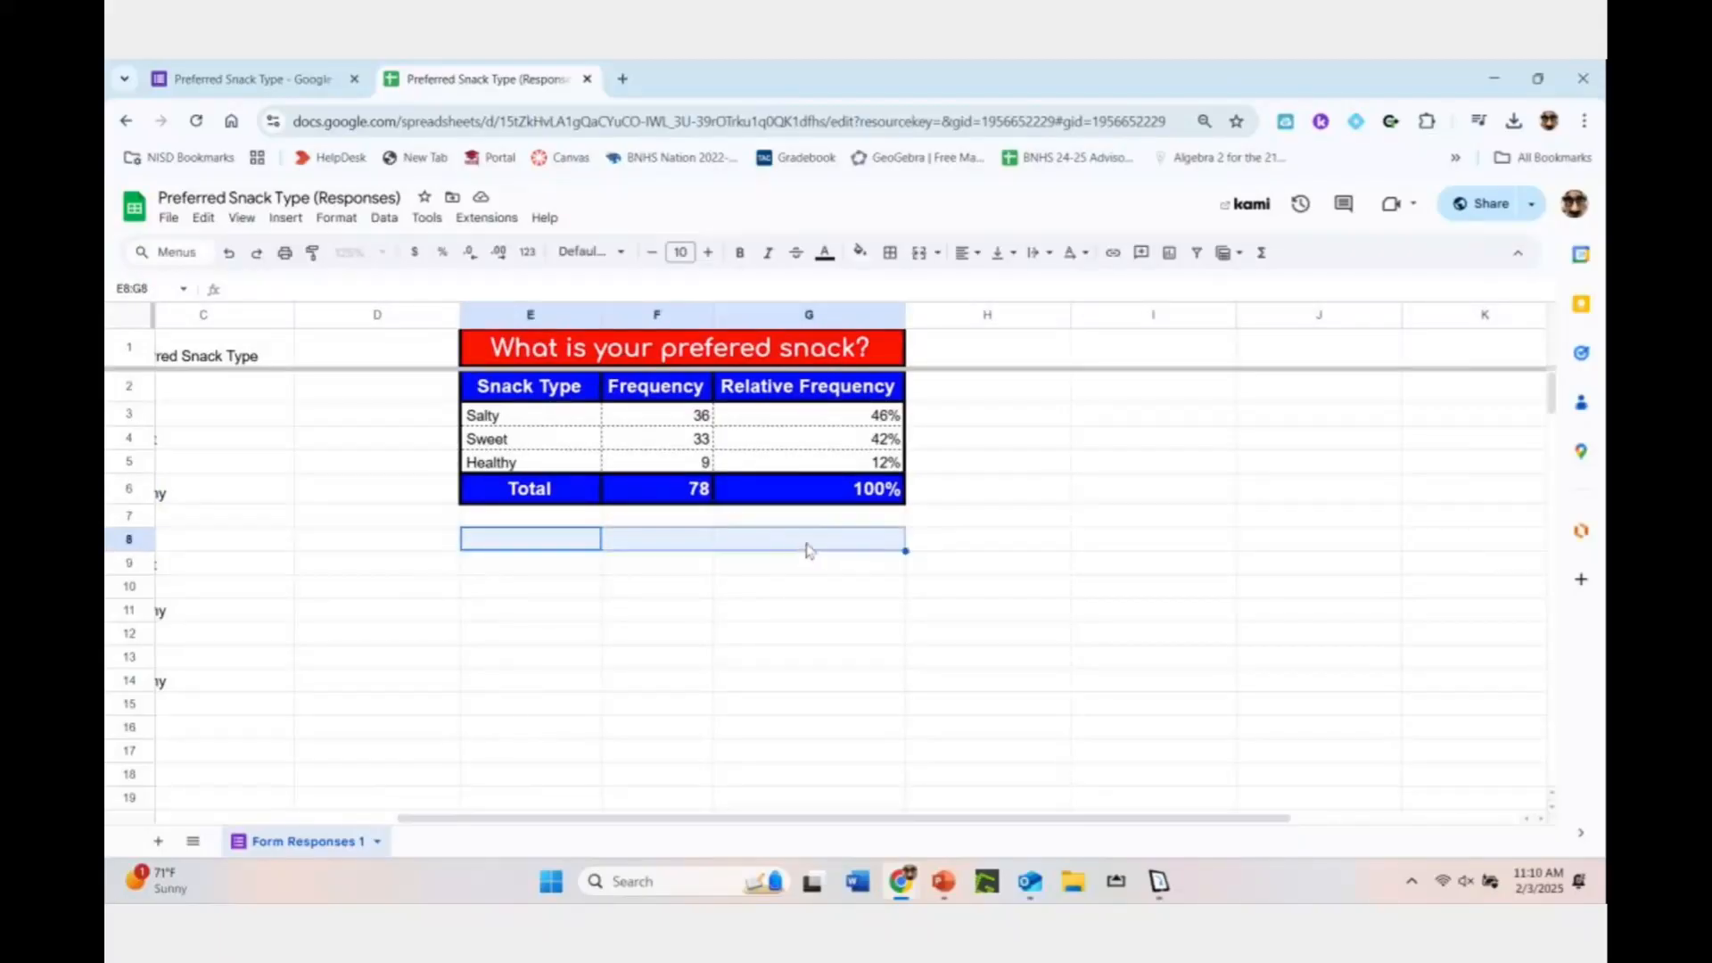
pyautogui.click(807, 544)
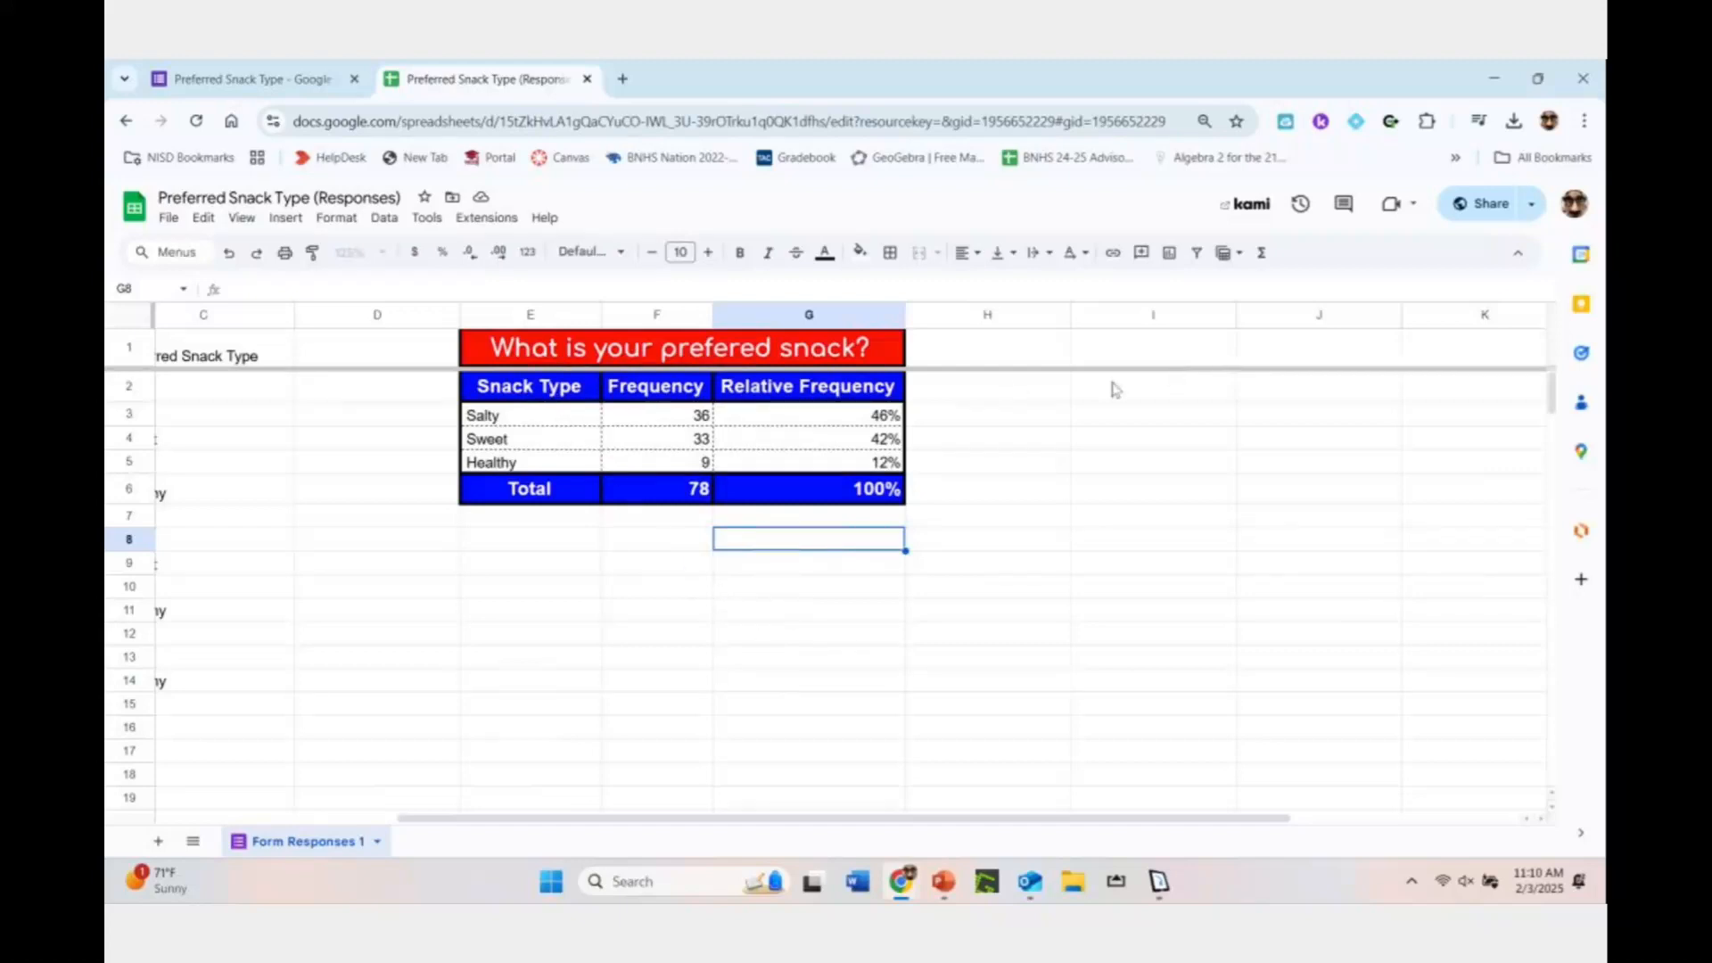
# Examine the snack type labels and COUNTIF formulas in E3:F5, the total row E6:G6 and the relative frequency column G2:G6
pyautogui.click(527, 421)
pyautogui.press('Down')
pyautogui.press('Down')
pyautogui.press('Right')
pyautogui.press('Up')
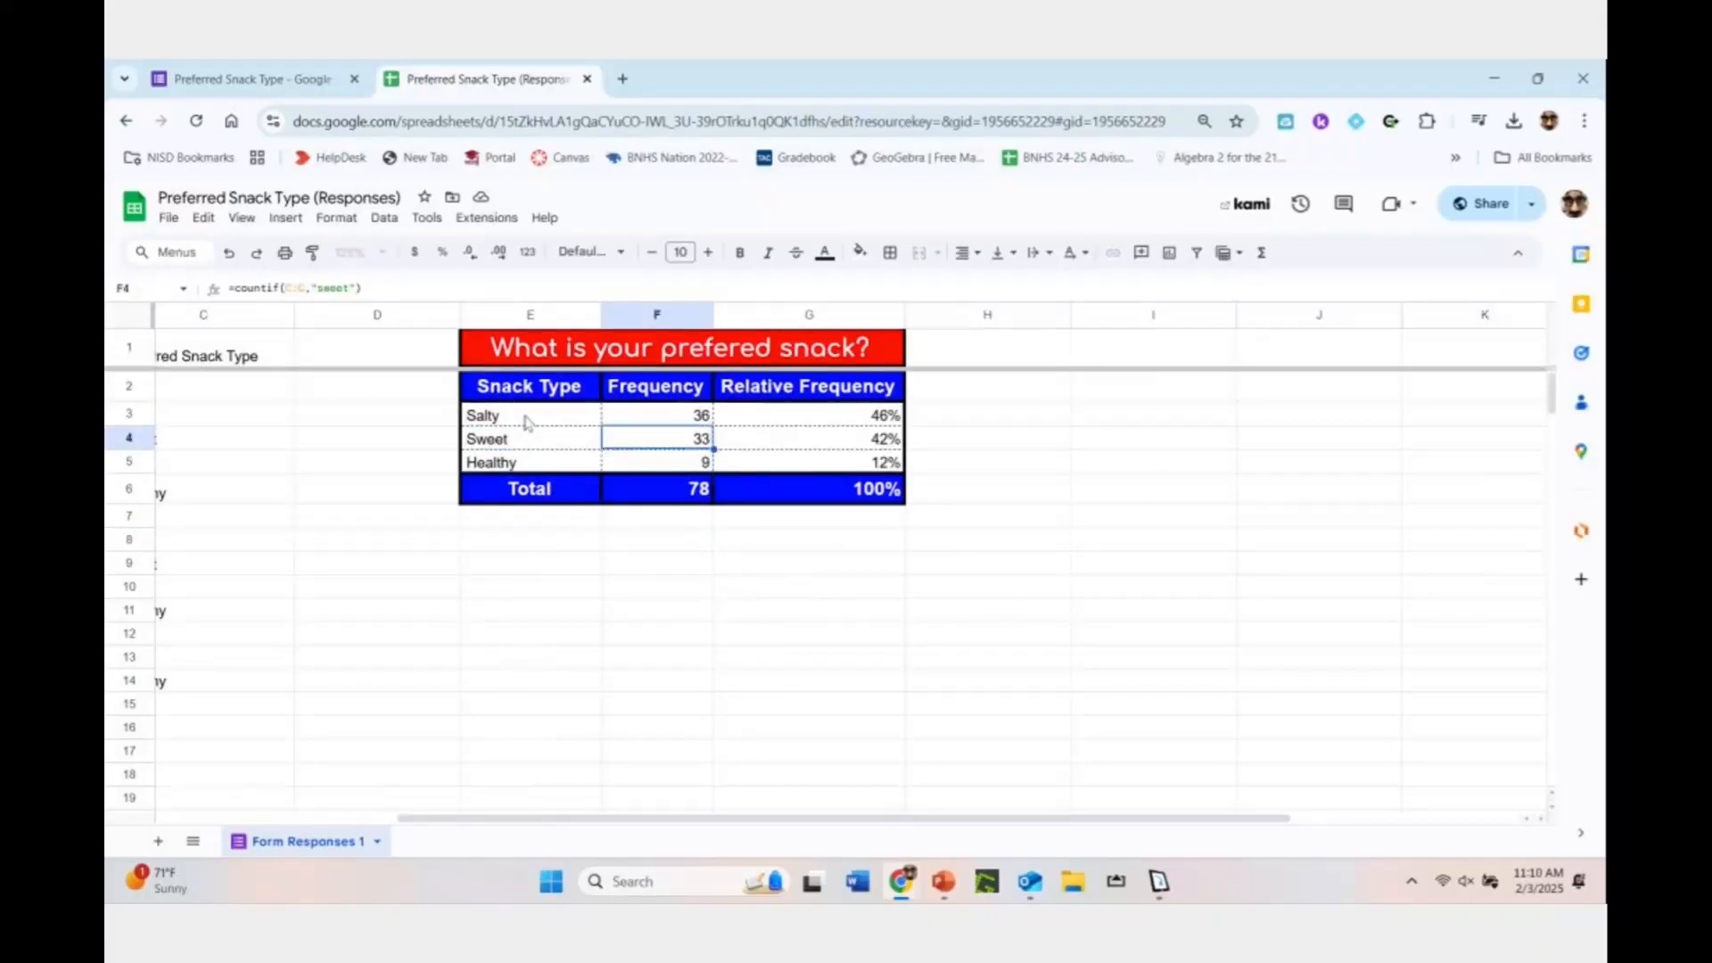
pyautogui.press('Up')
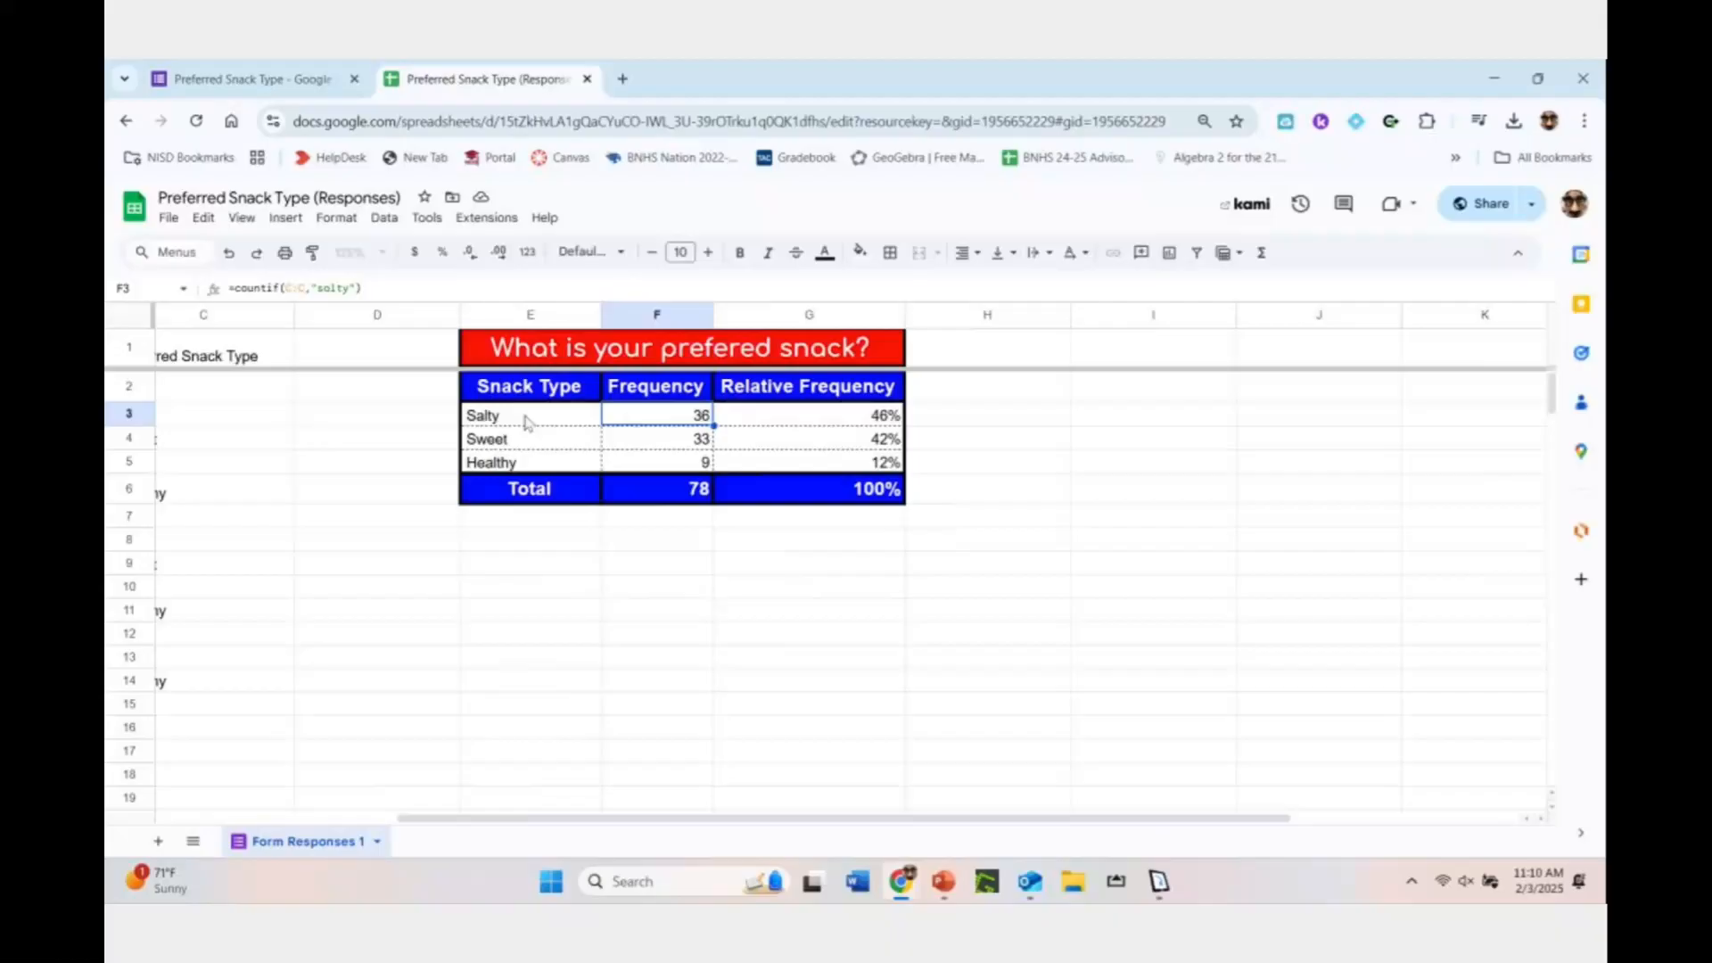
pyautogui.press('Left')
pyautogui.press('Right')
pyautogui.press('Down')
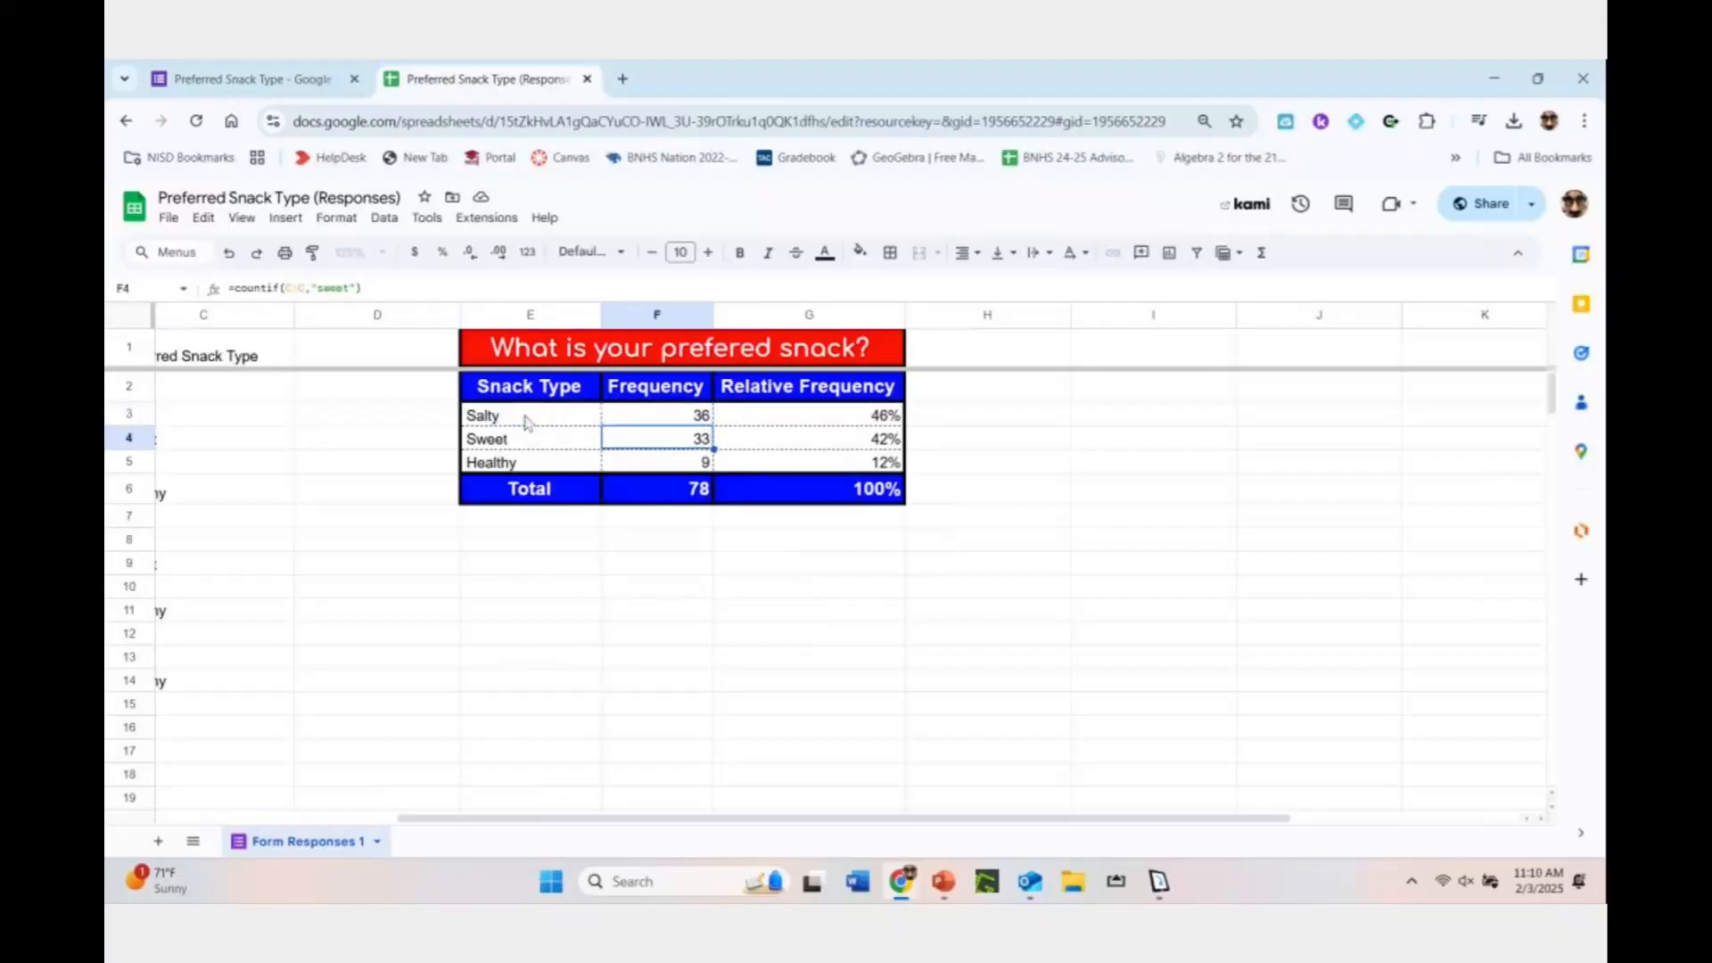
pyautogui.press('Down')
pyautogui.press('Left')
pyautogui.press('Right')
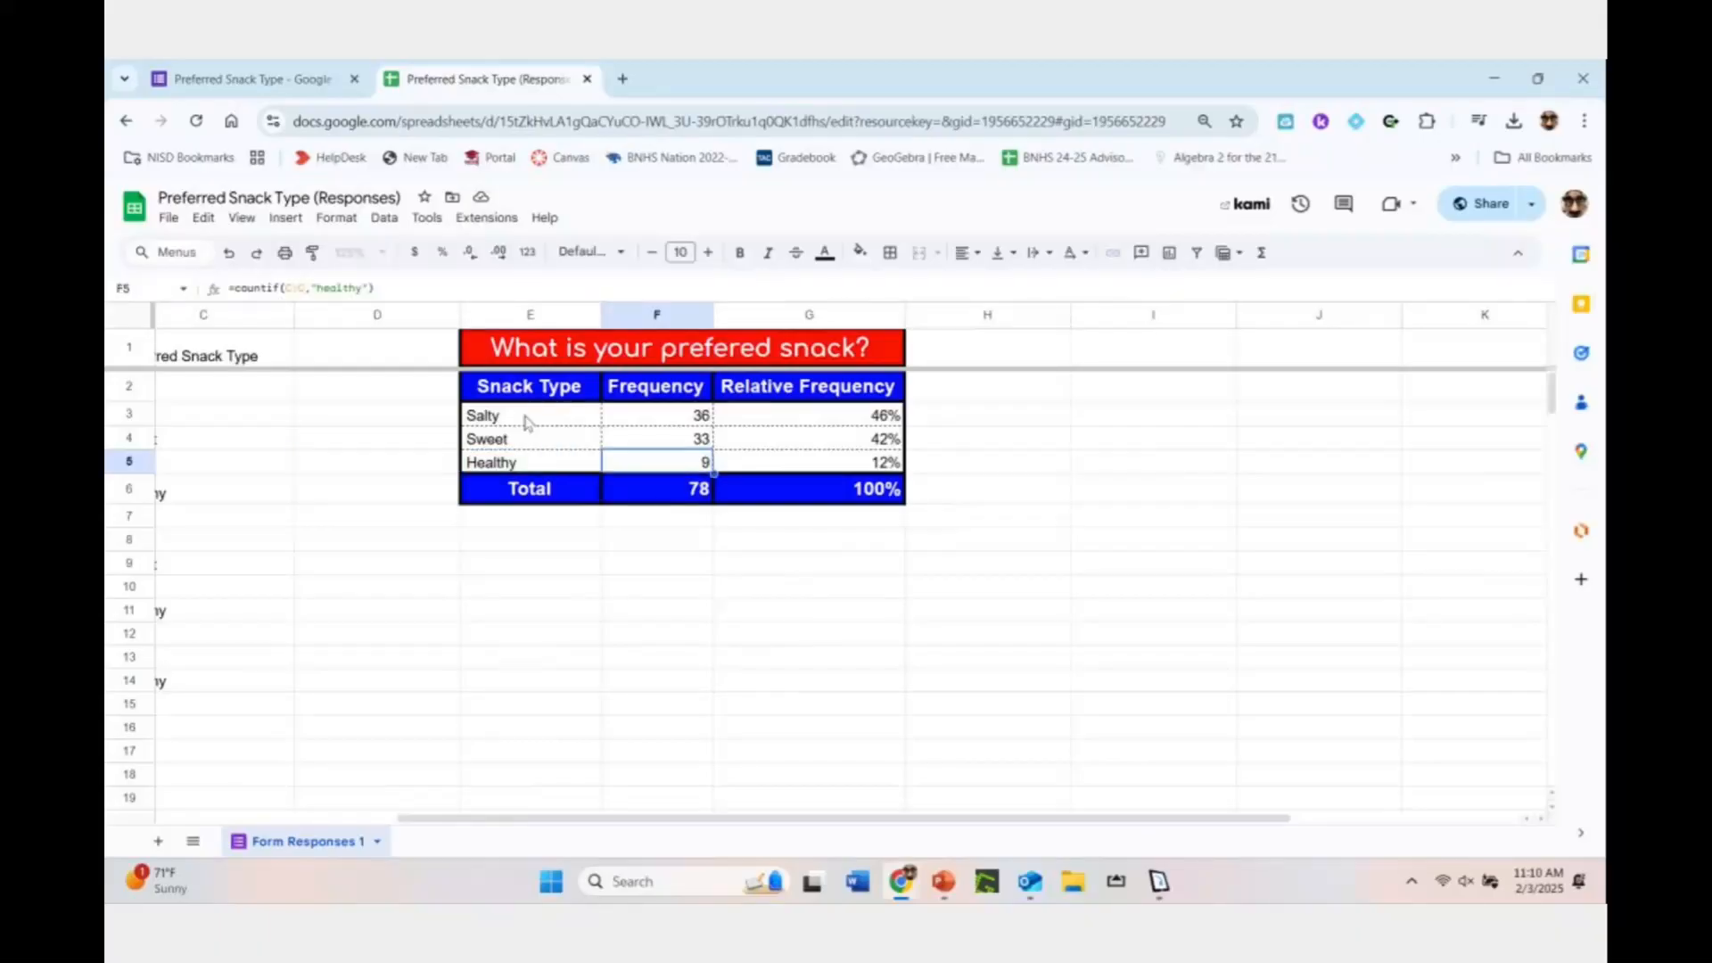
pyautogui.click(526, 422)
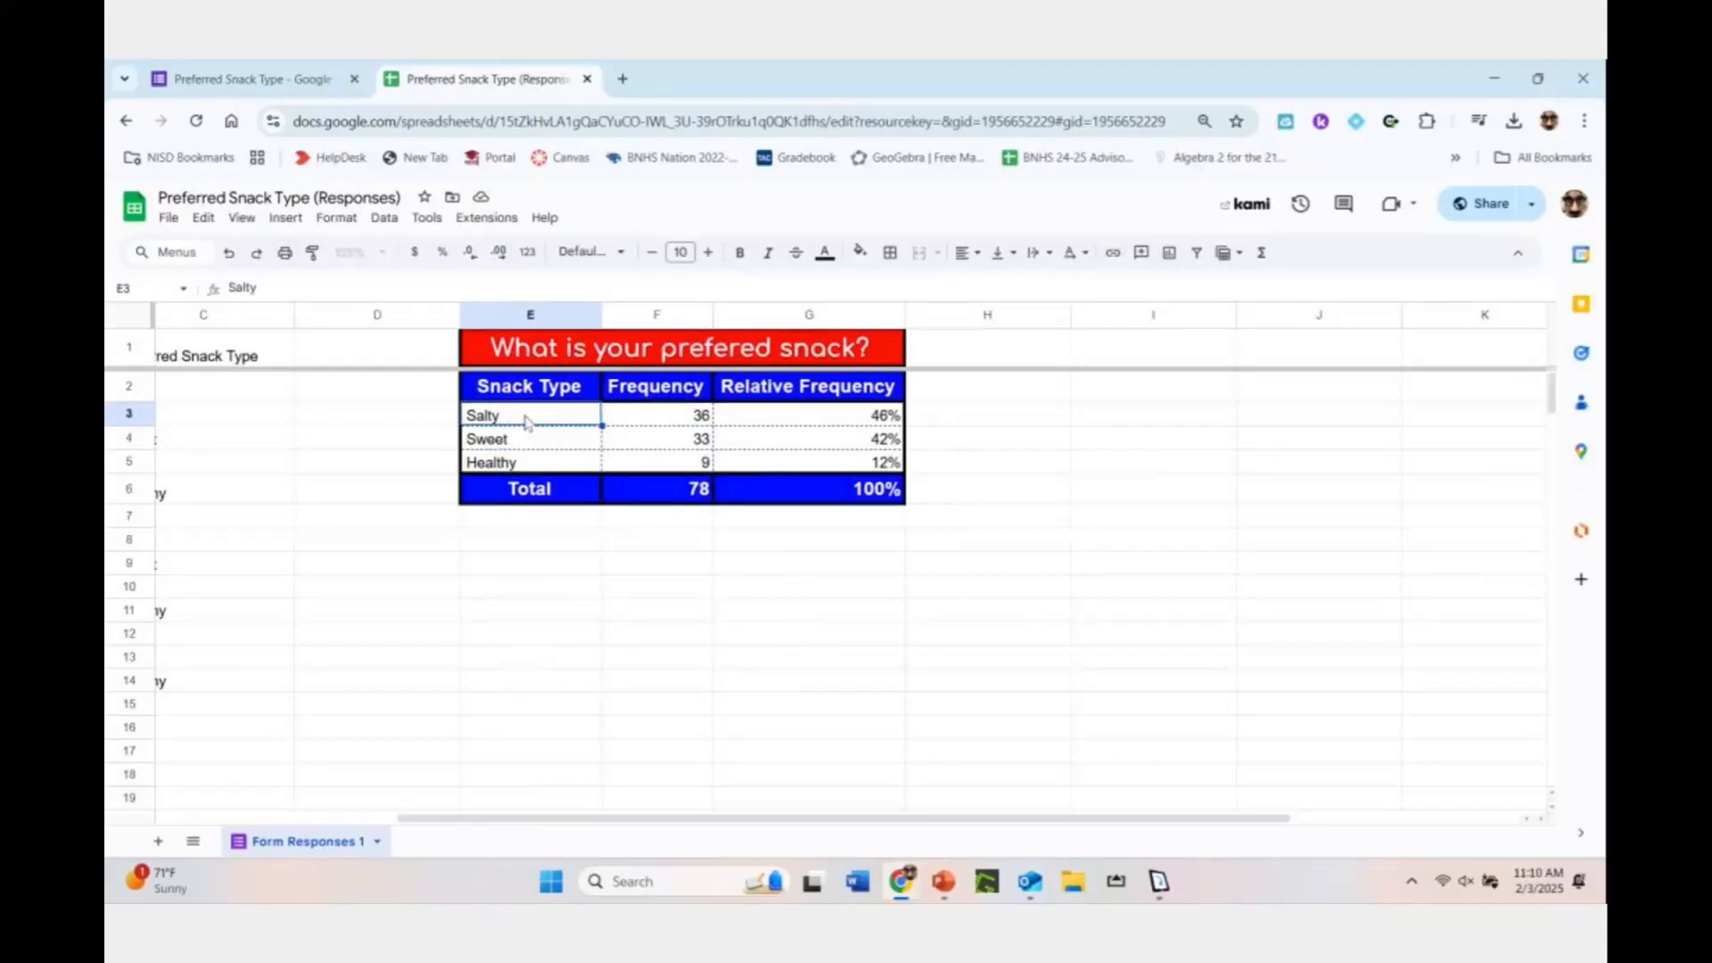
pyautogui.press('Up')
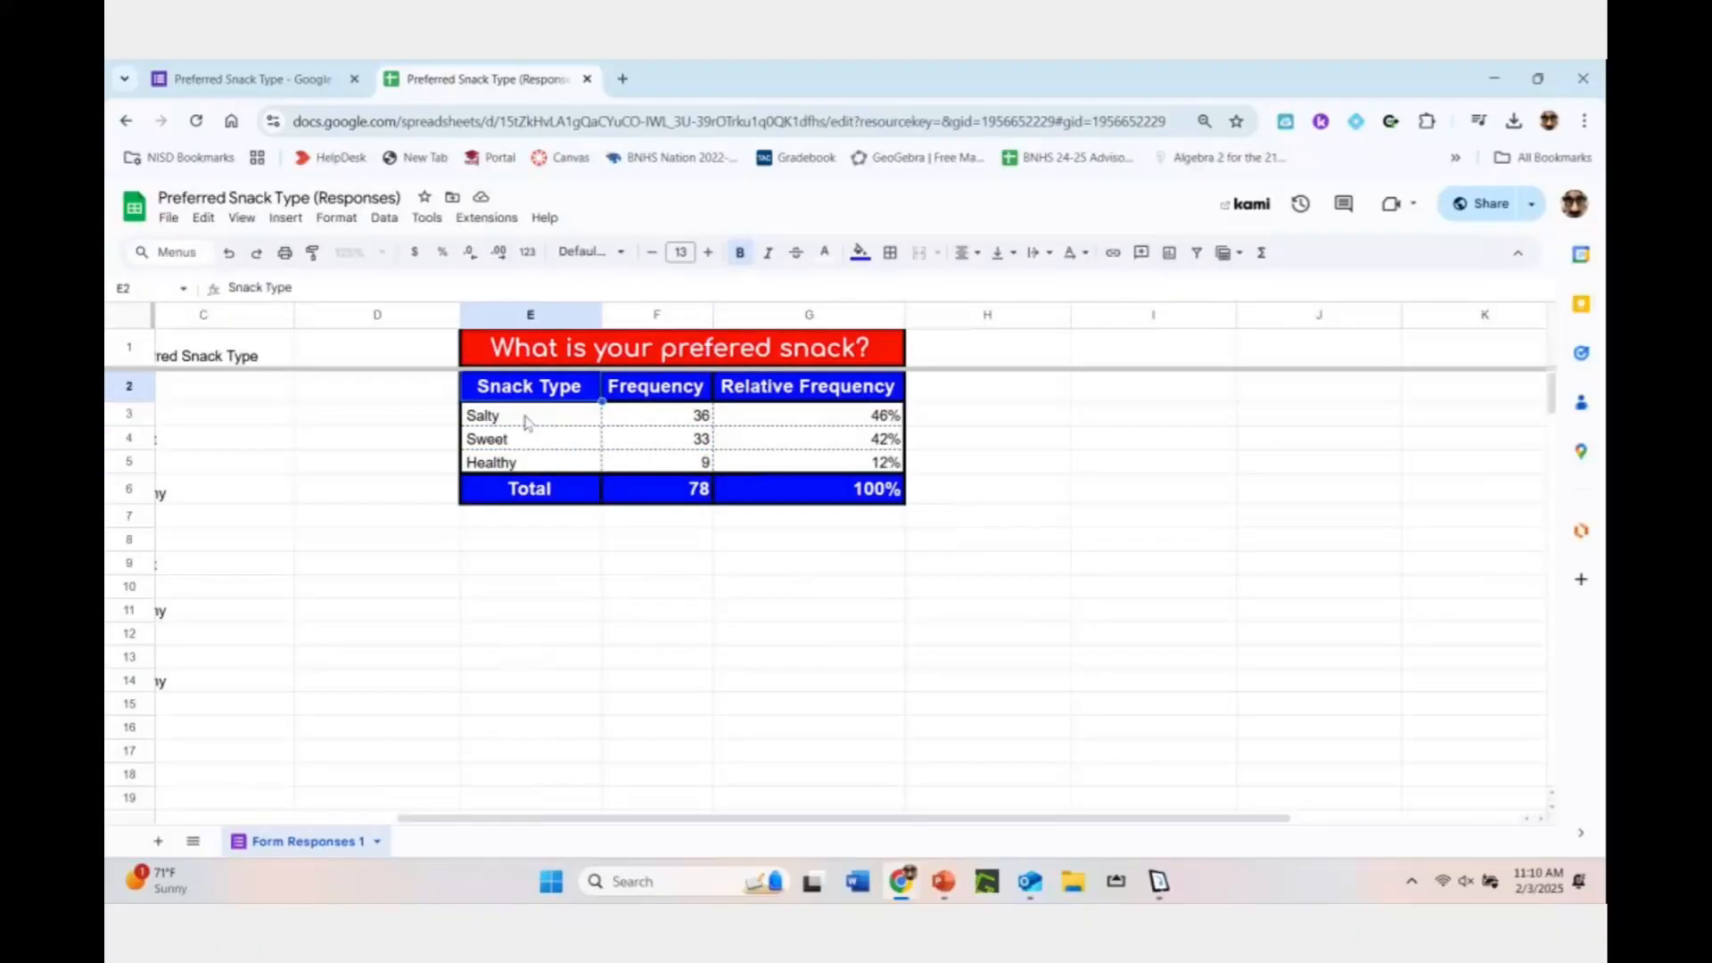
pyautogui.press('Down')
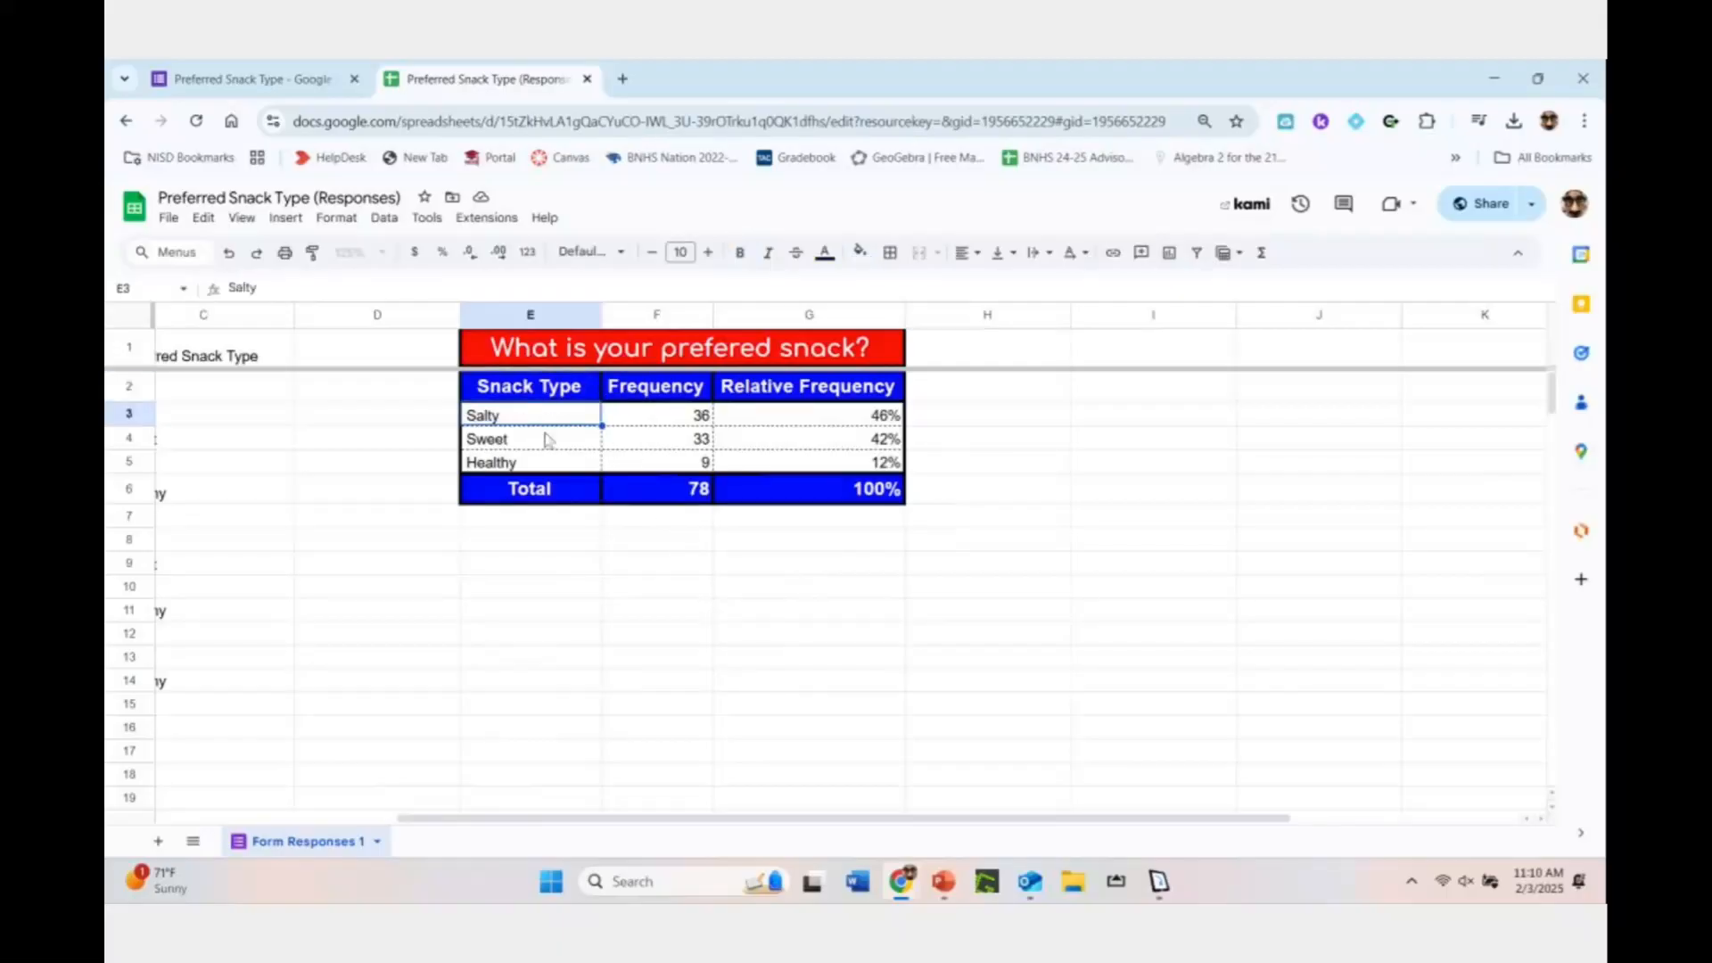
pyautogui.moveTo(535, 489); pyautogui.dragTo(740, 505)
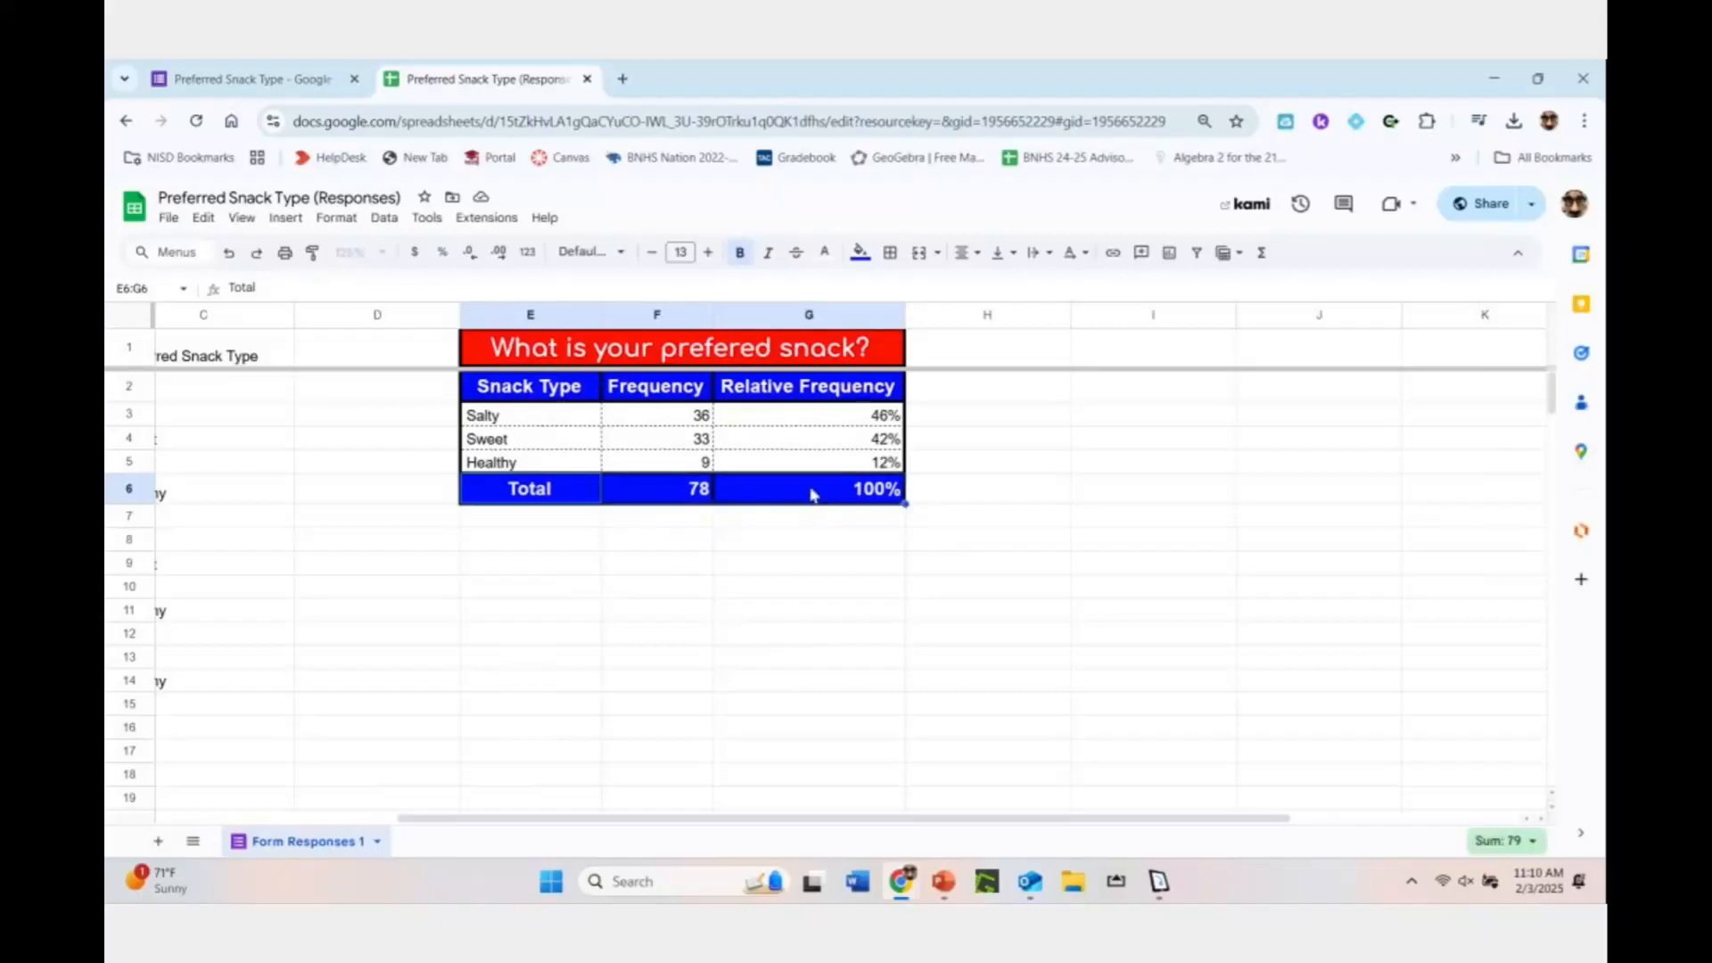
pyautogui.moveTo(820, 386); pyautogui.dragTo(820, 488)
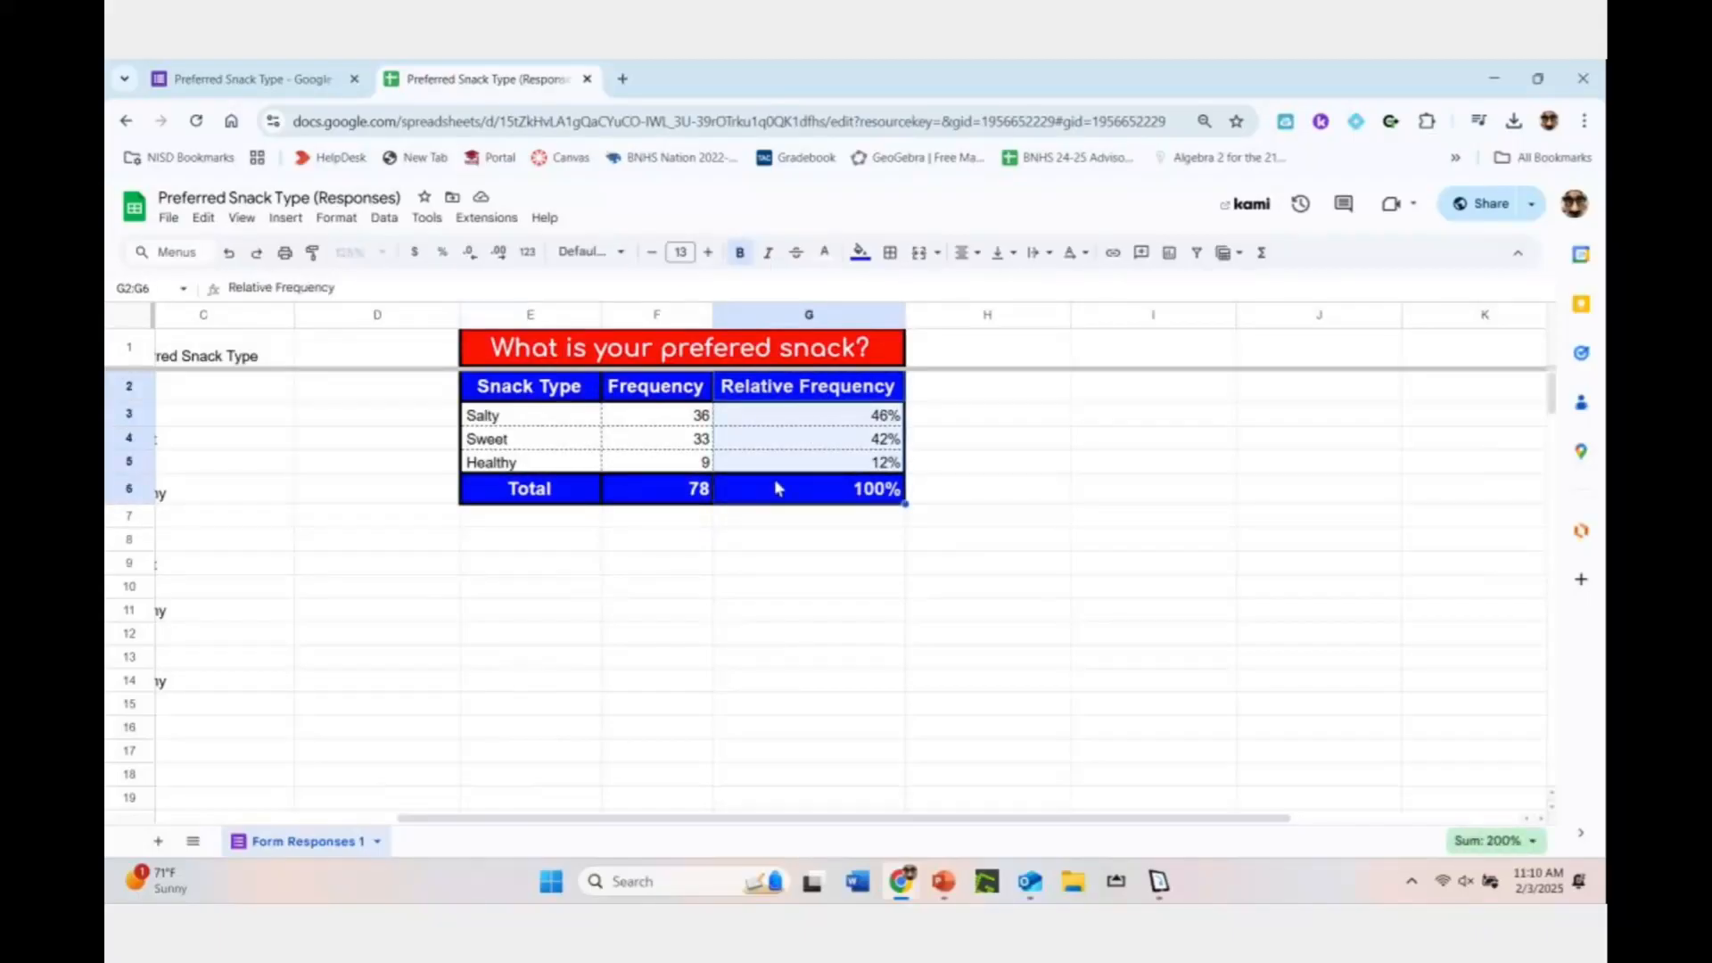
# Insert a chart of E2:F5 as a column chart and shrink it to fit below the table across columns E to G
pyautogui.click(544, 387)
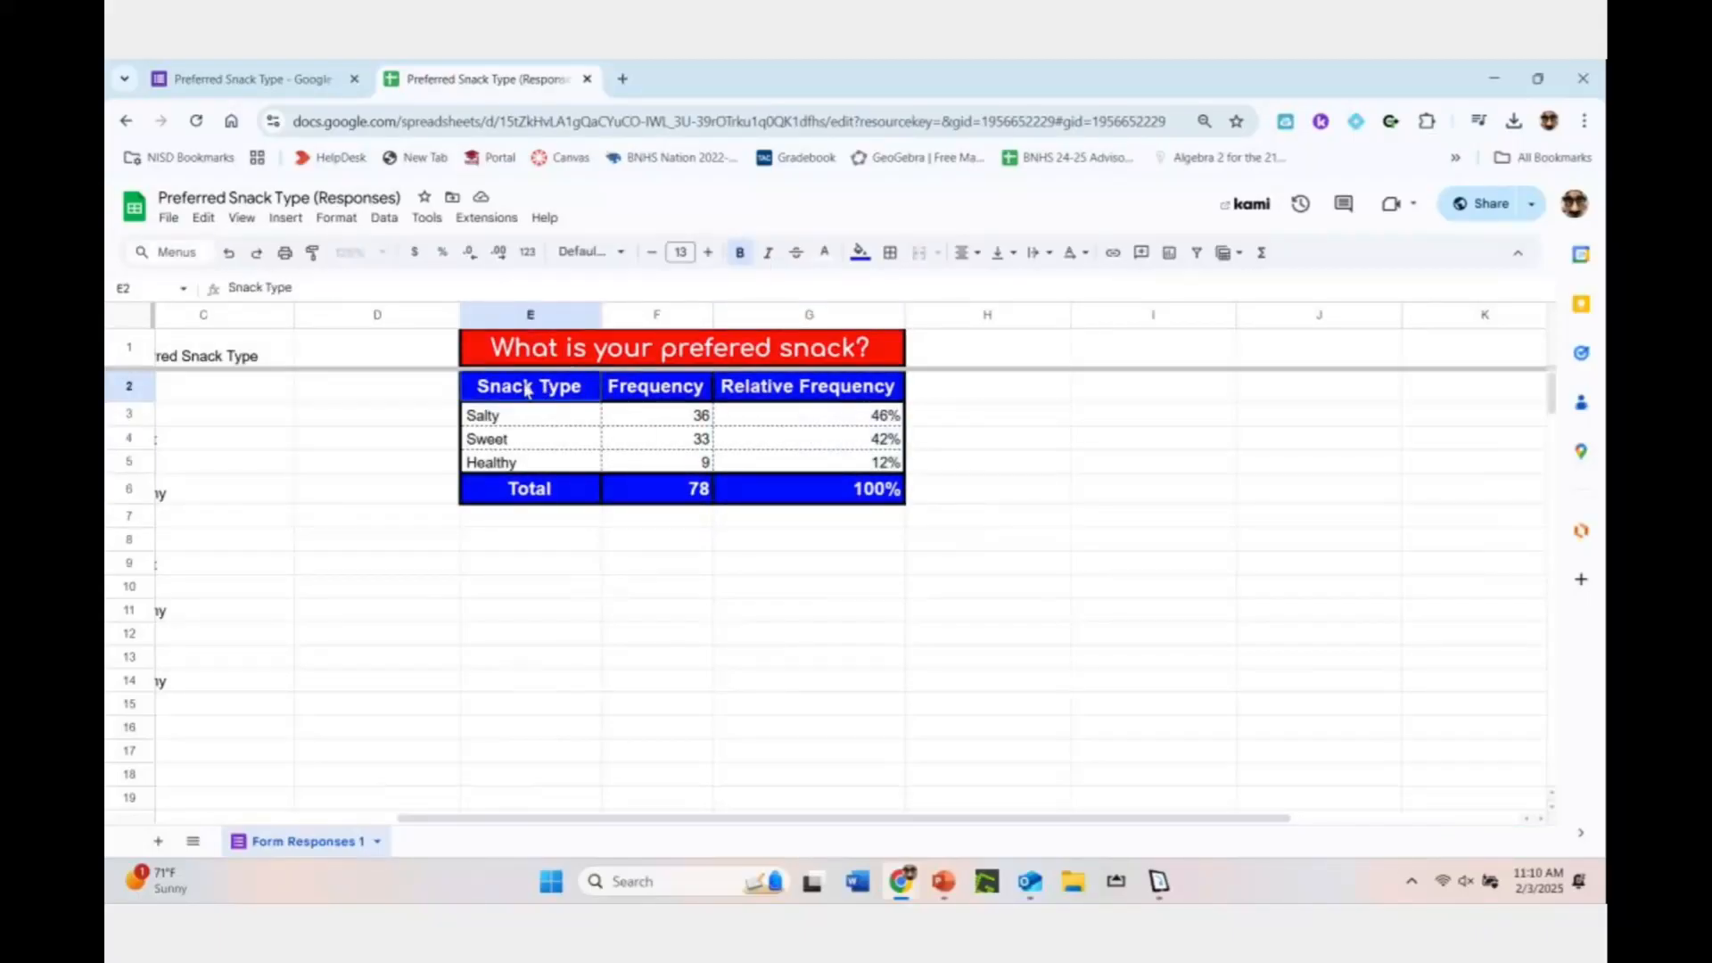
pyautogui.moveTo(527, 389)
pyautogui.mouseDown()
pyautogui.moveTo(535, 428)
pyautogui.moveTo(656, 467)
pyautogui.mouseUp()
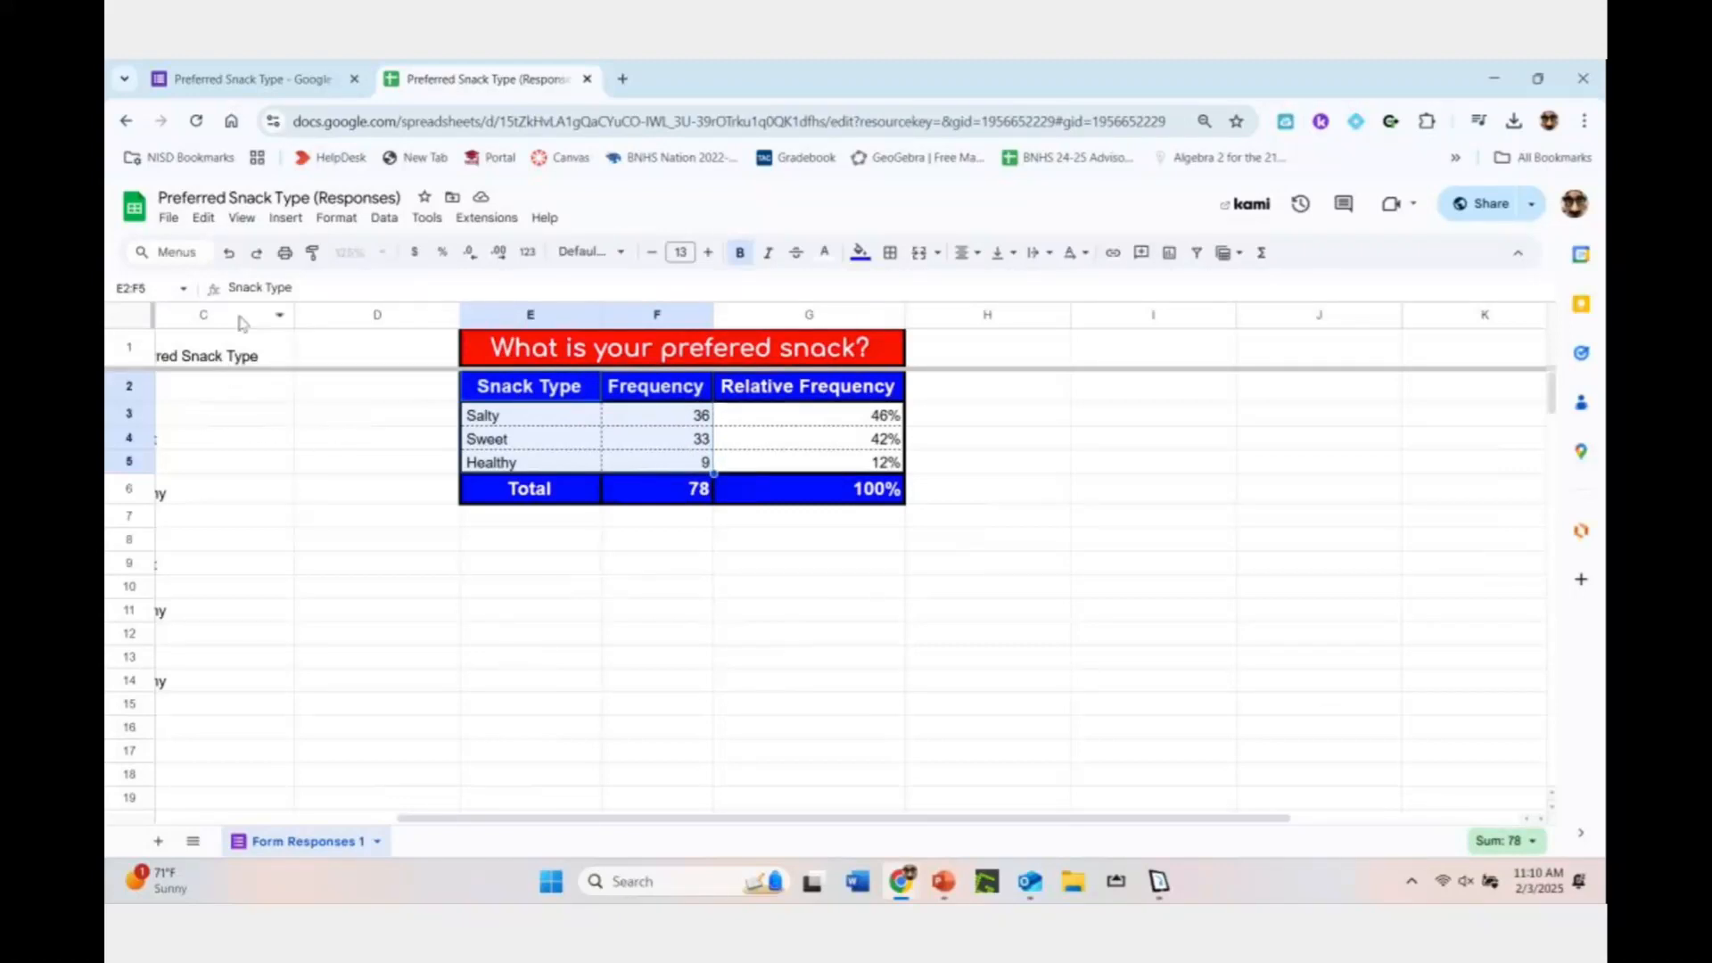
pyautogui.click(286, 218)
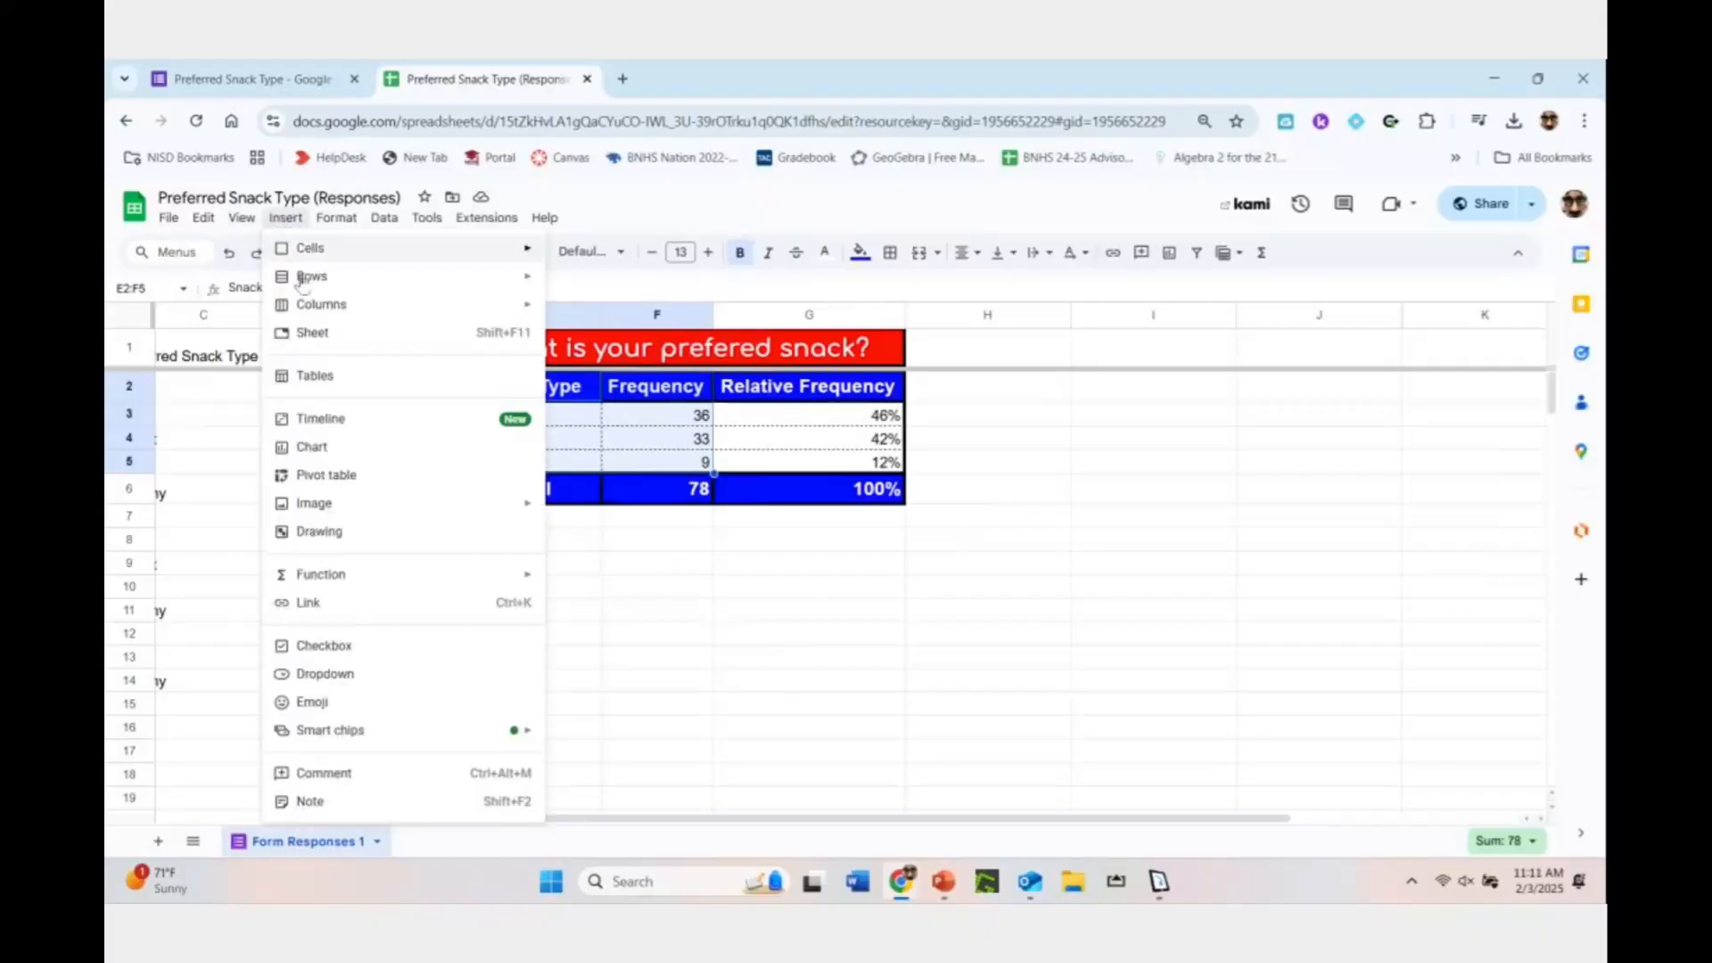
pyautogui.click(312, 456)
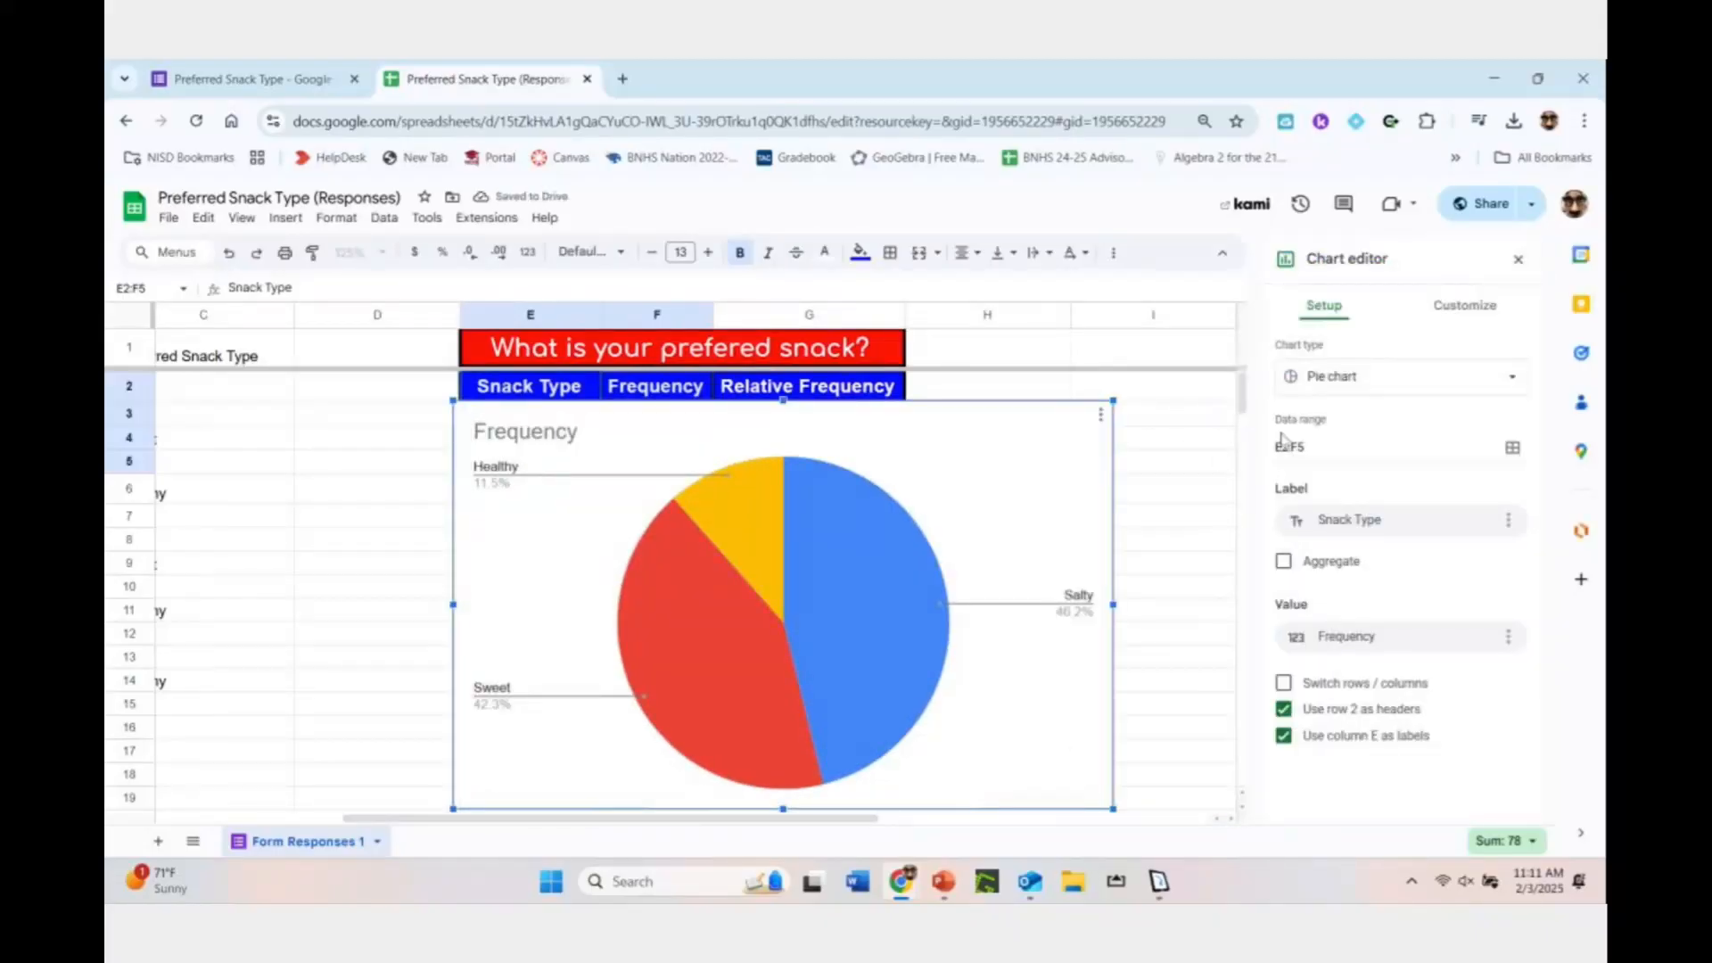
pyautogui.click(1492, 383)
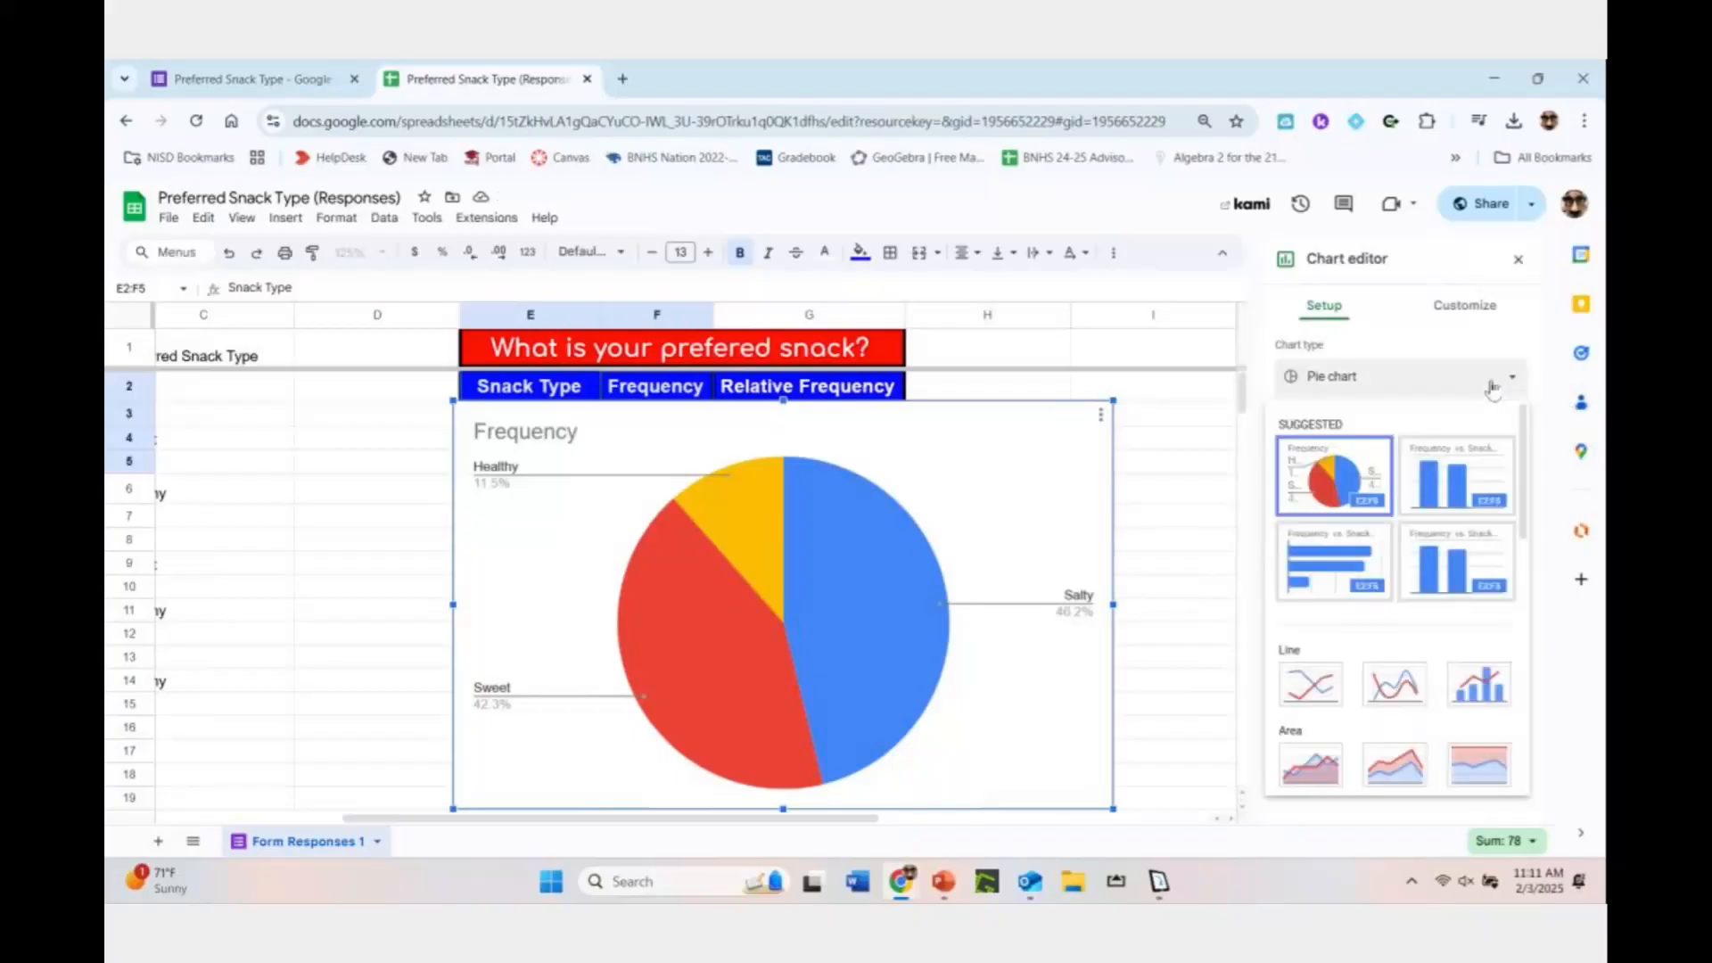
pyautogui.click(1466, 495)
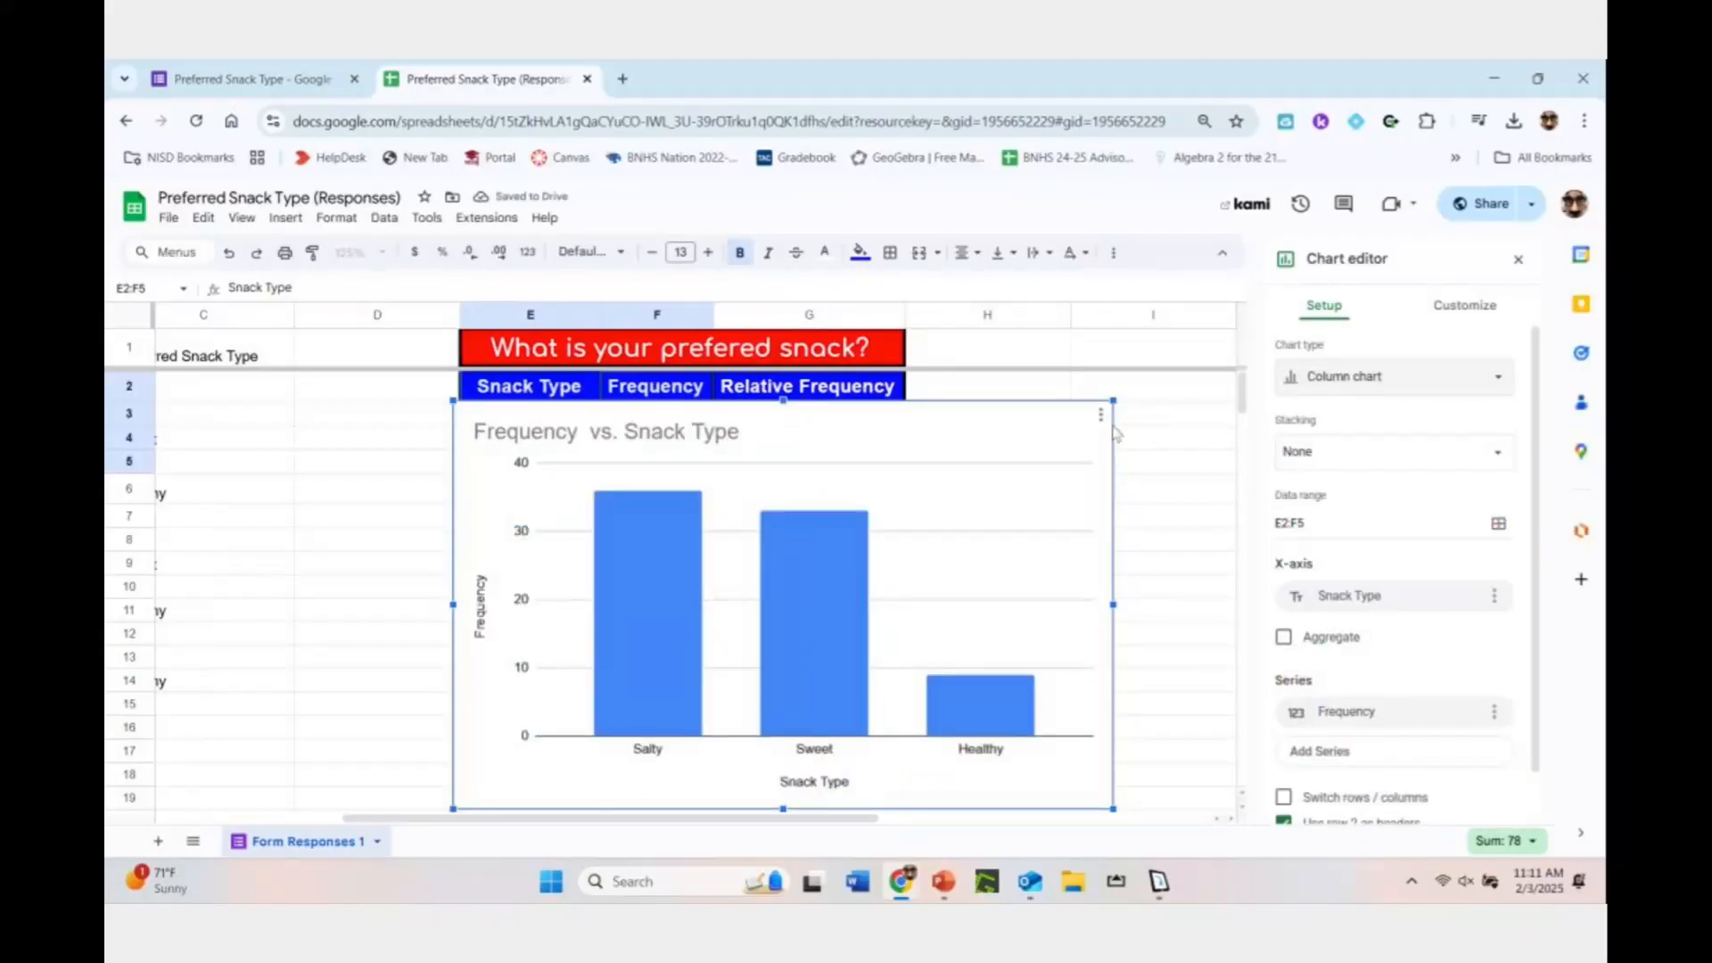
pyautogui.moveTo(1109, 409); pyautogui.dragTo(897, 536)
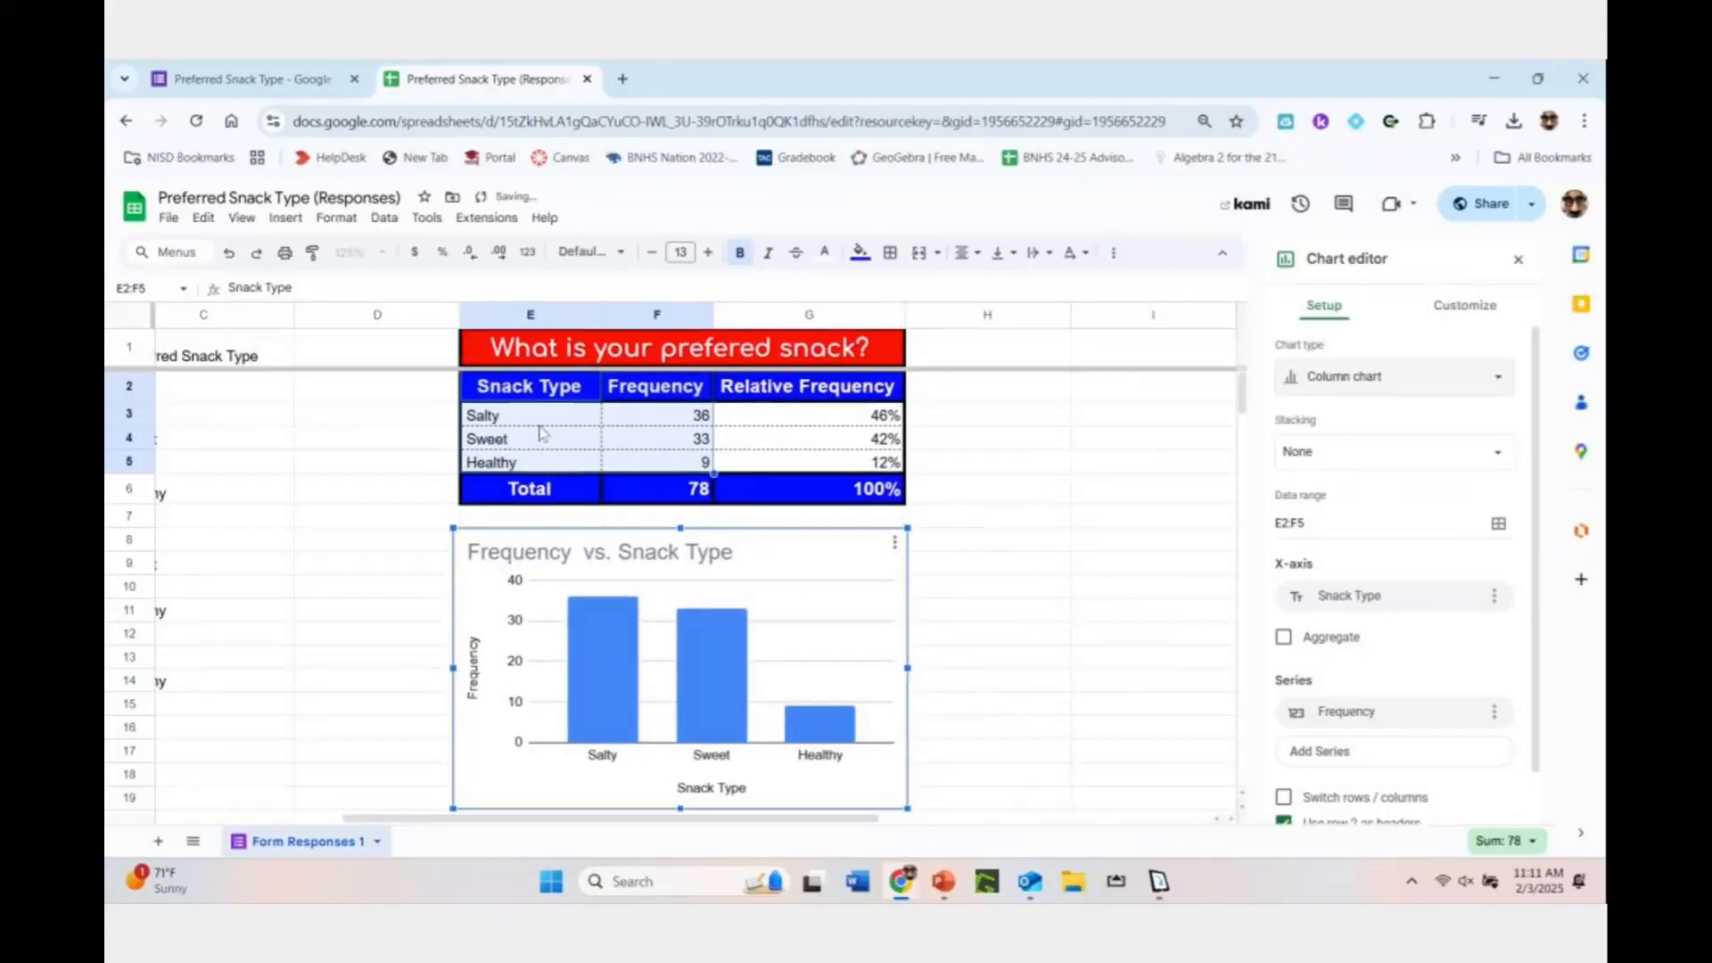
pyautogui.click(541, 434)
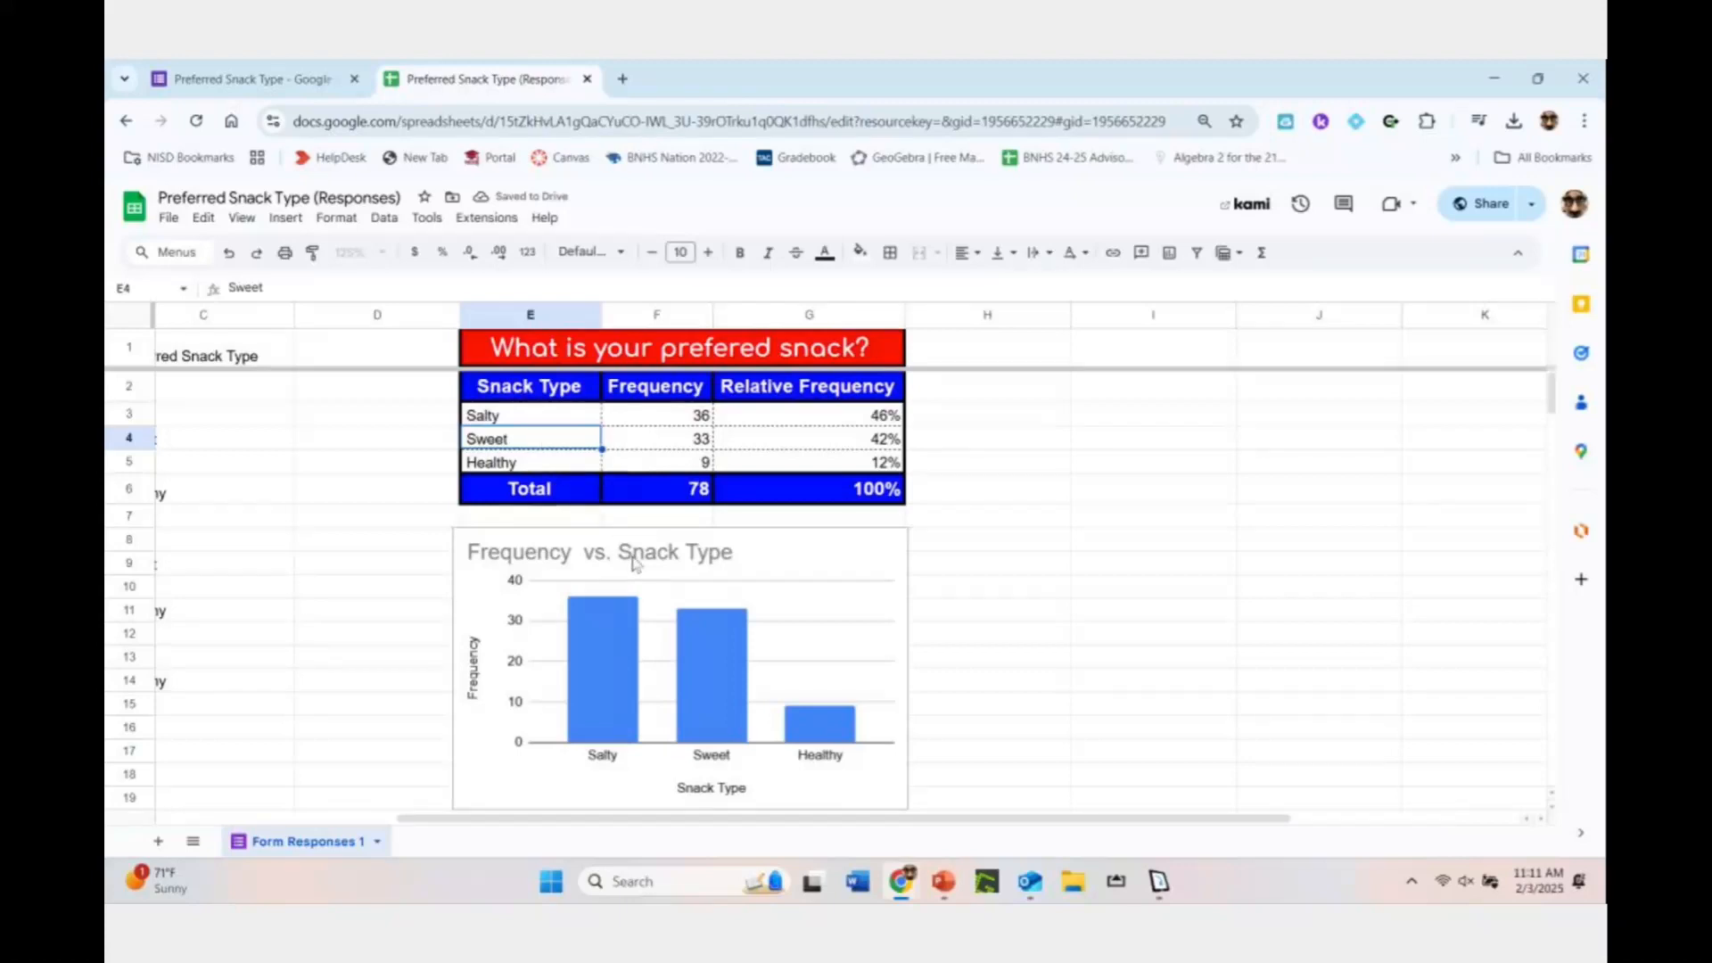
# Change the column chart's title to "What is your preferred snack?"
pyautogui.click(633, 650)
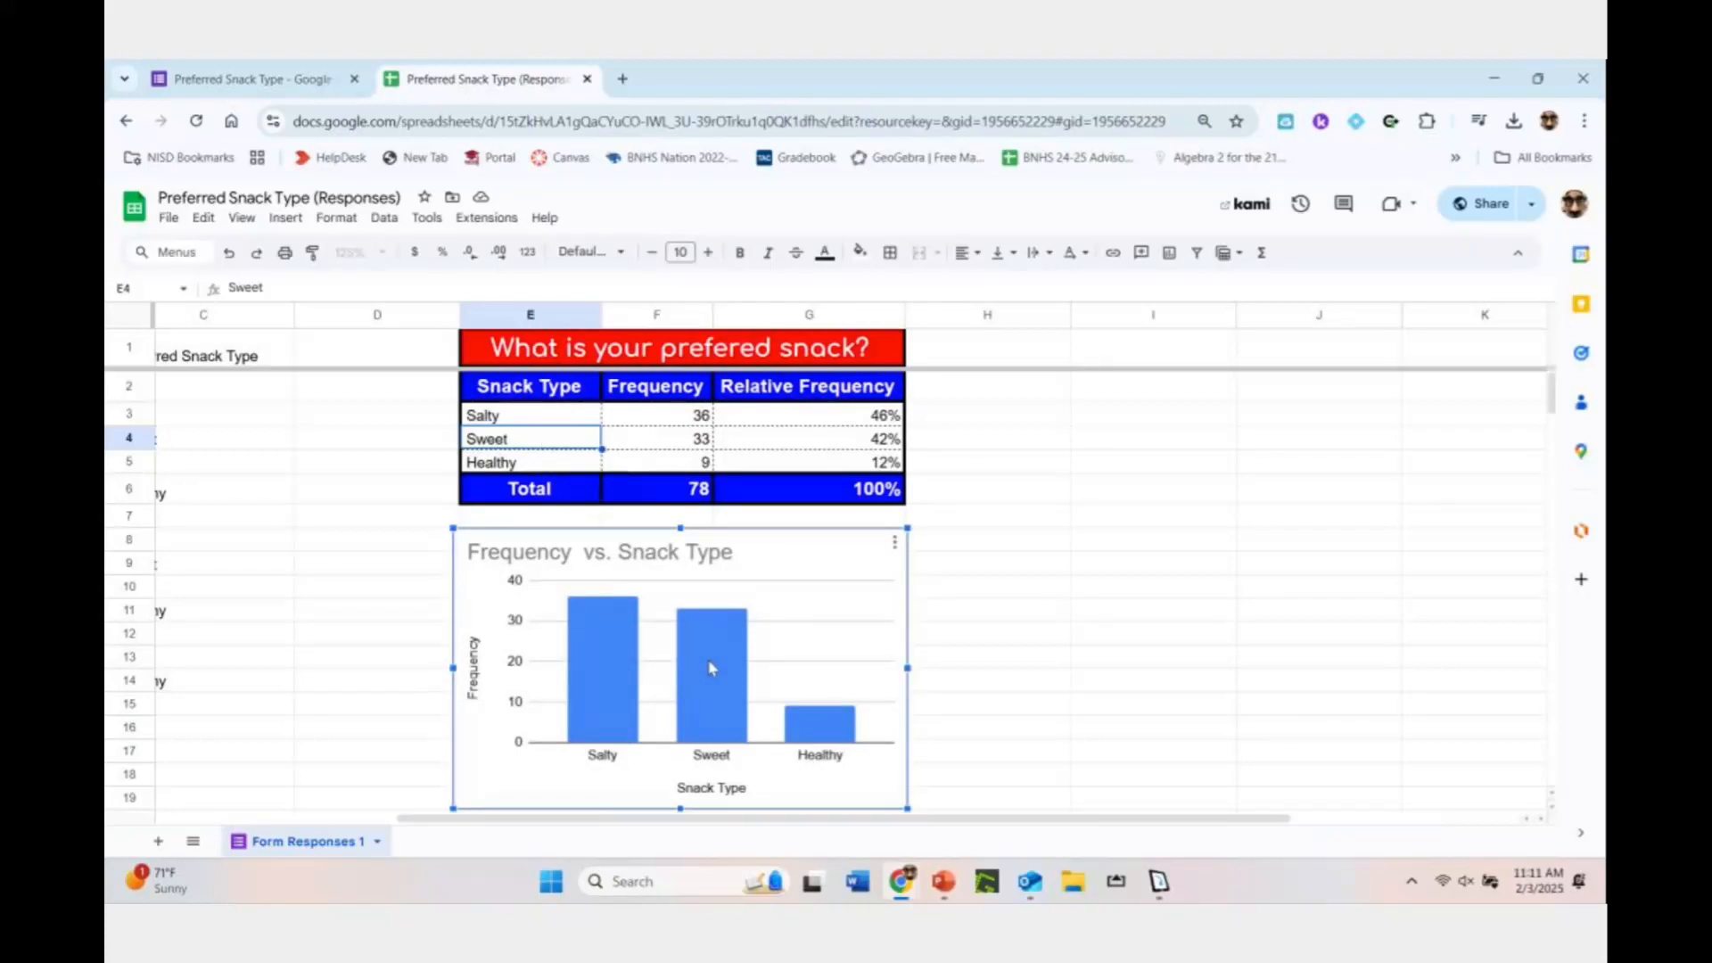
pyautogui.doubleClick(628, 554)
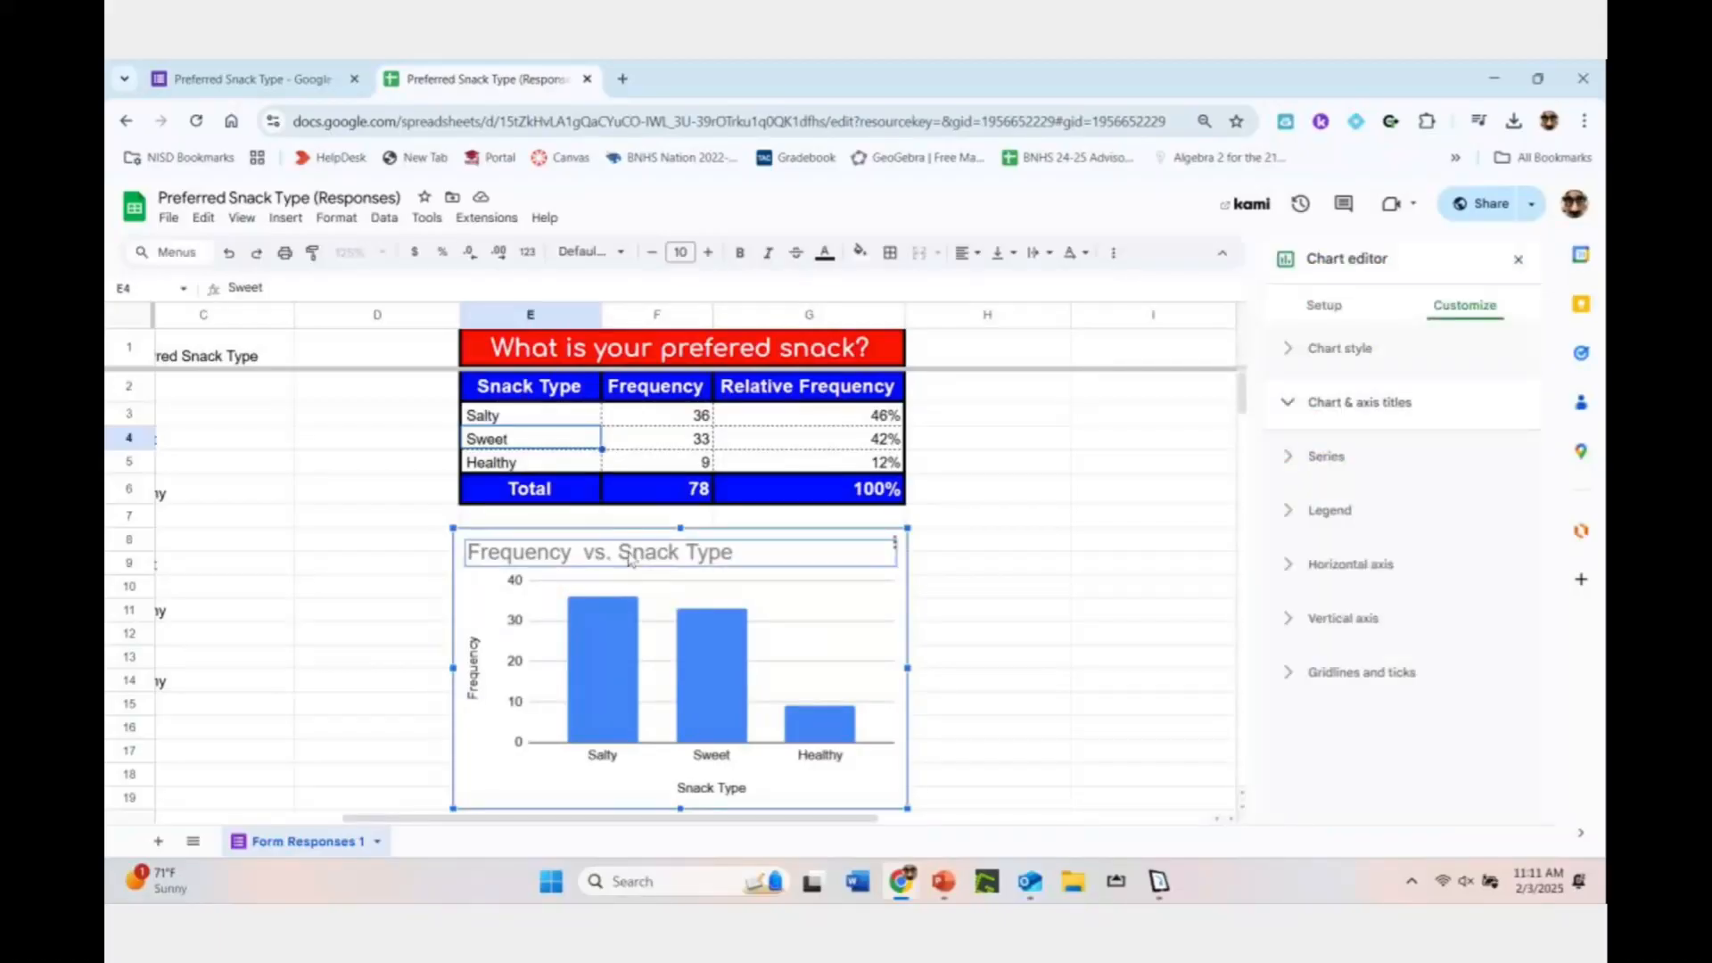
pyautogui.click(604, 555)
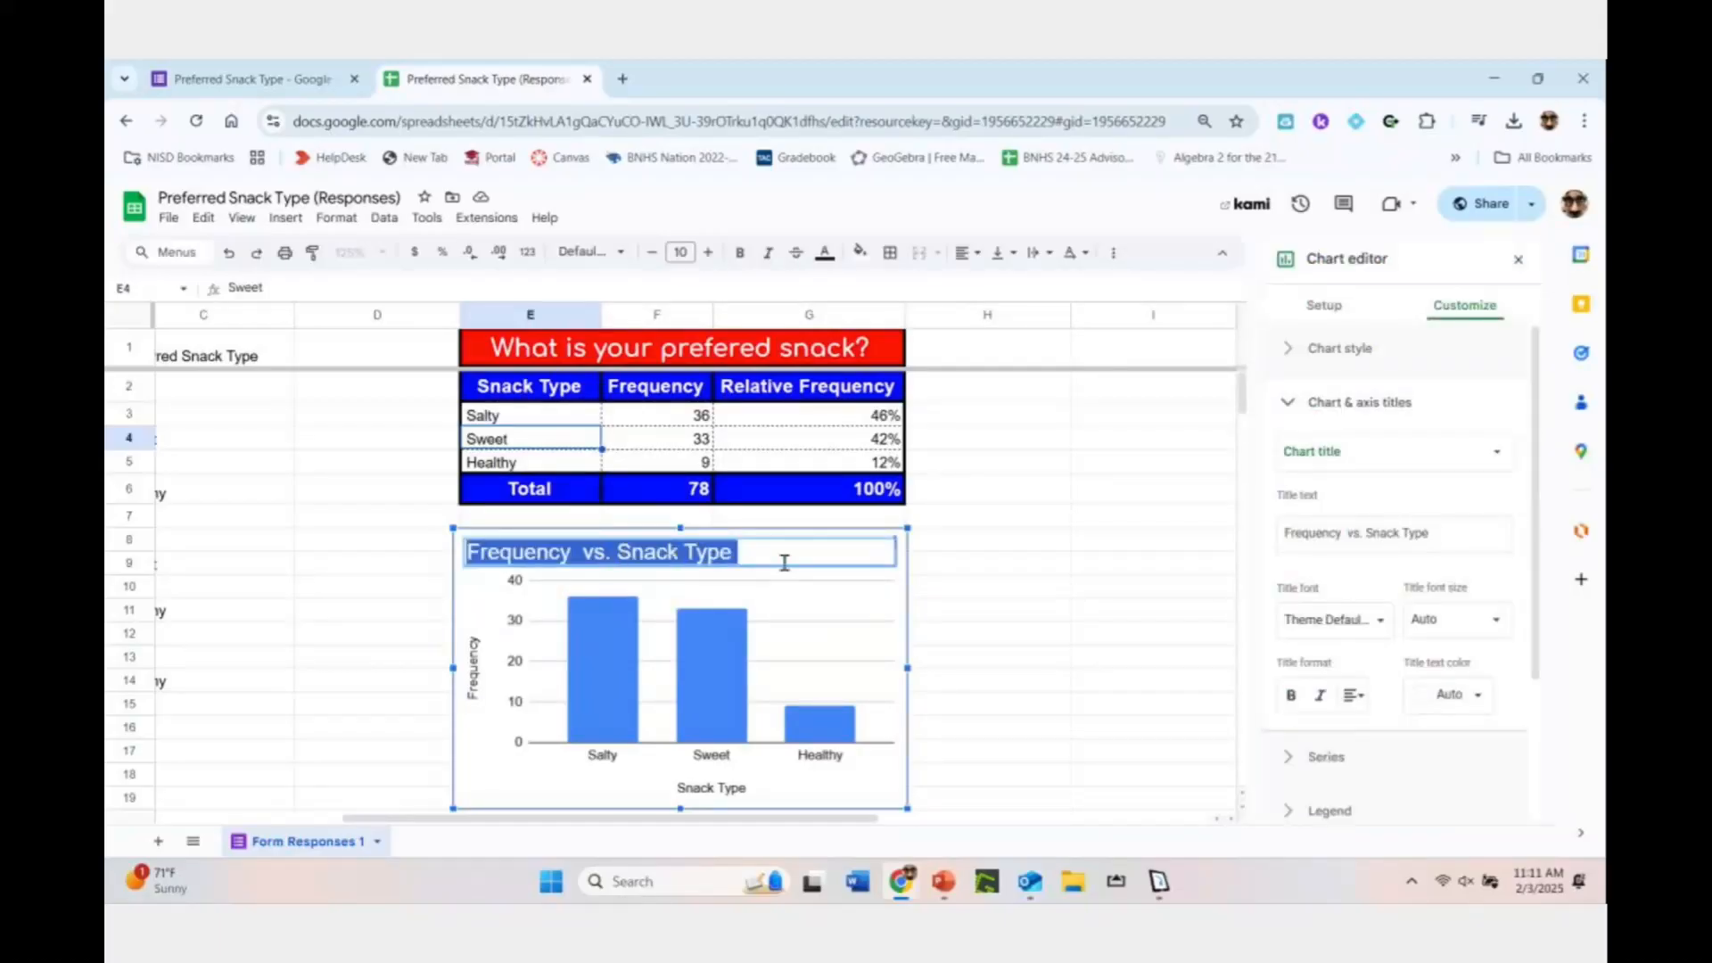
pyautogui.write('Wh')
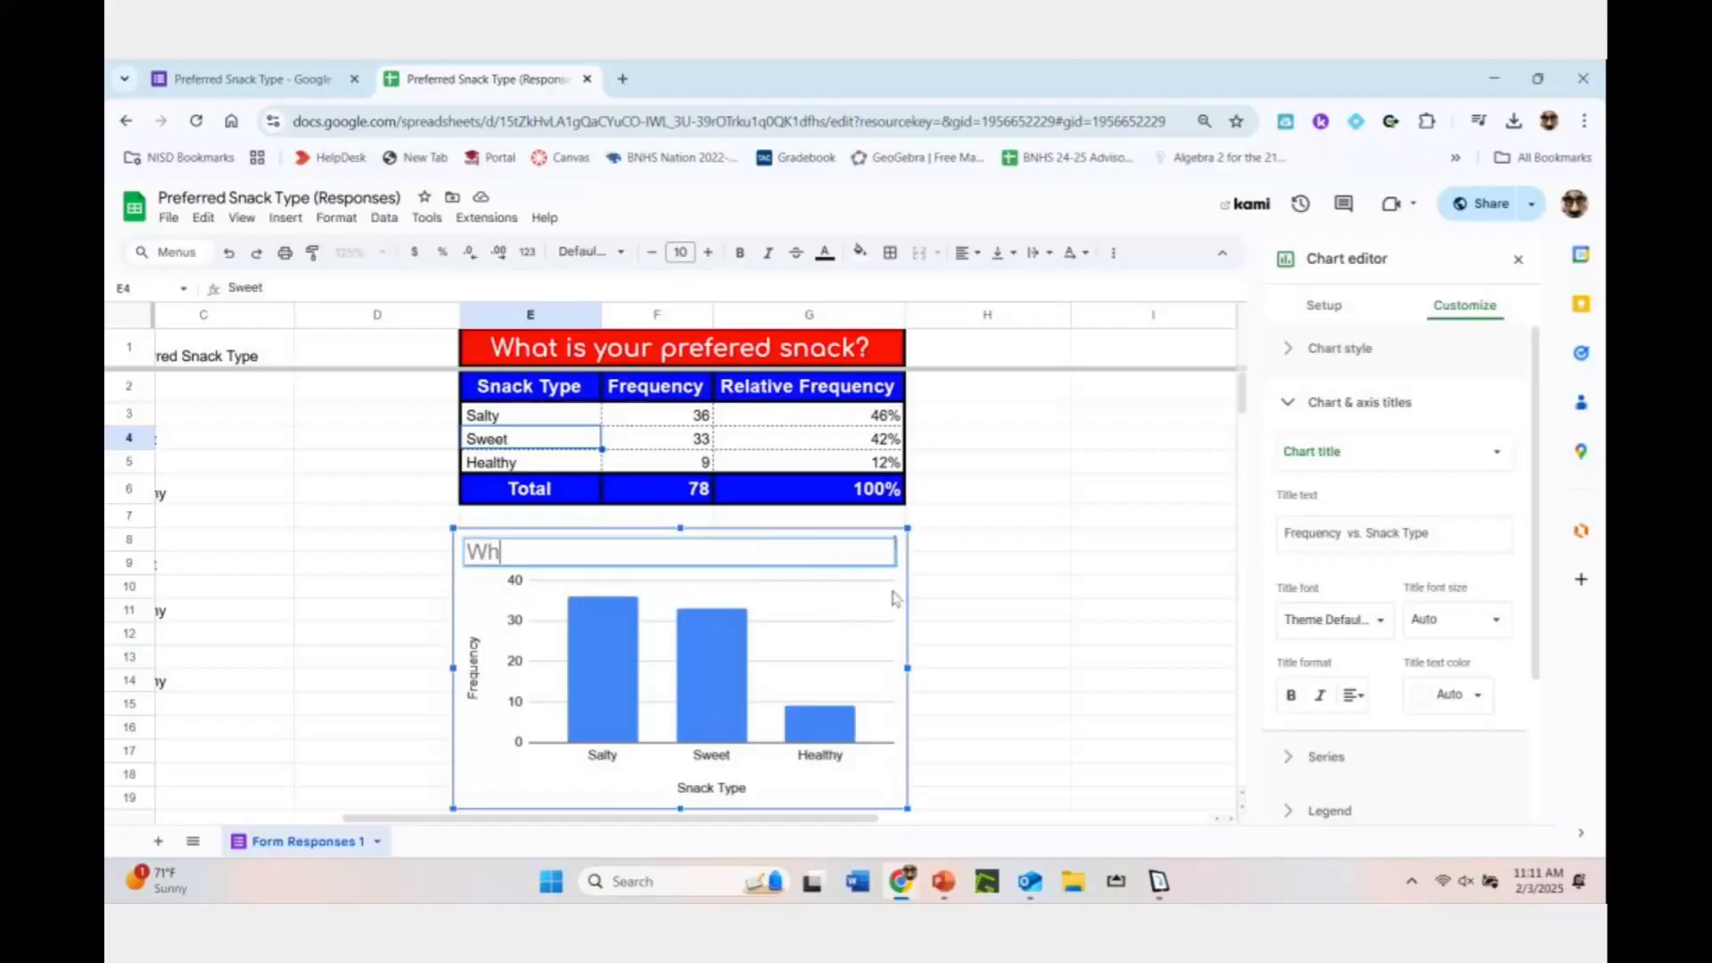
pyautogui.write('at is your preferr')
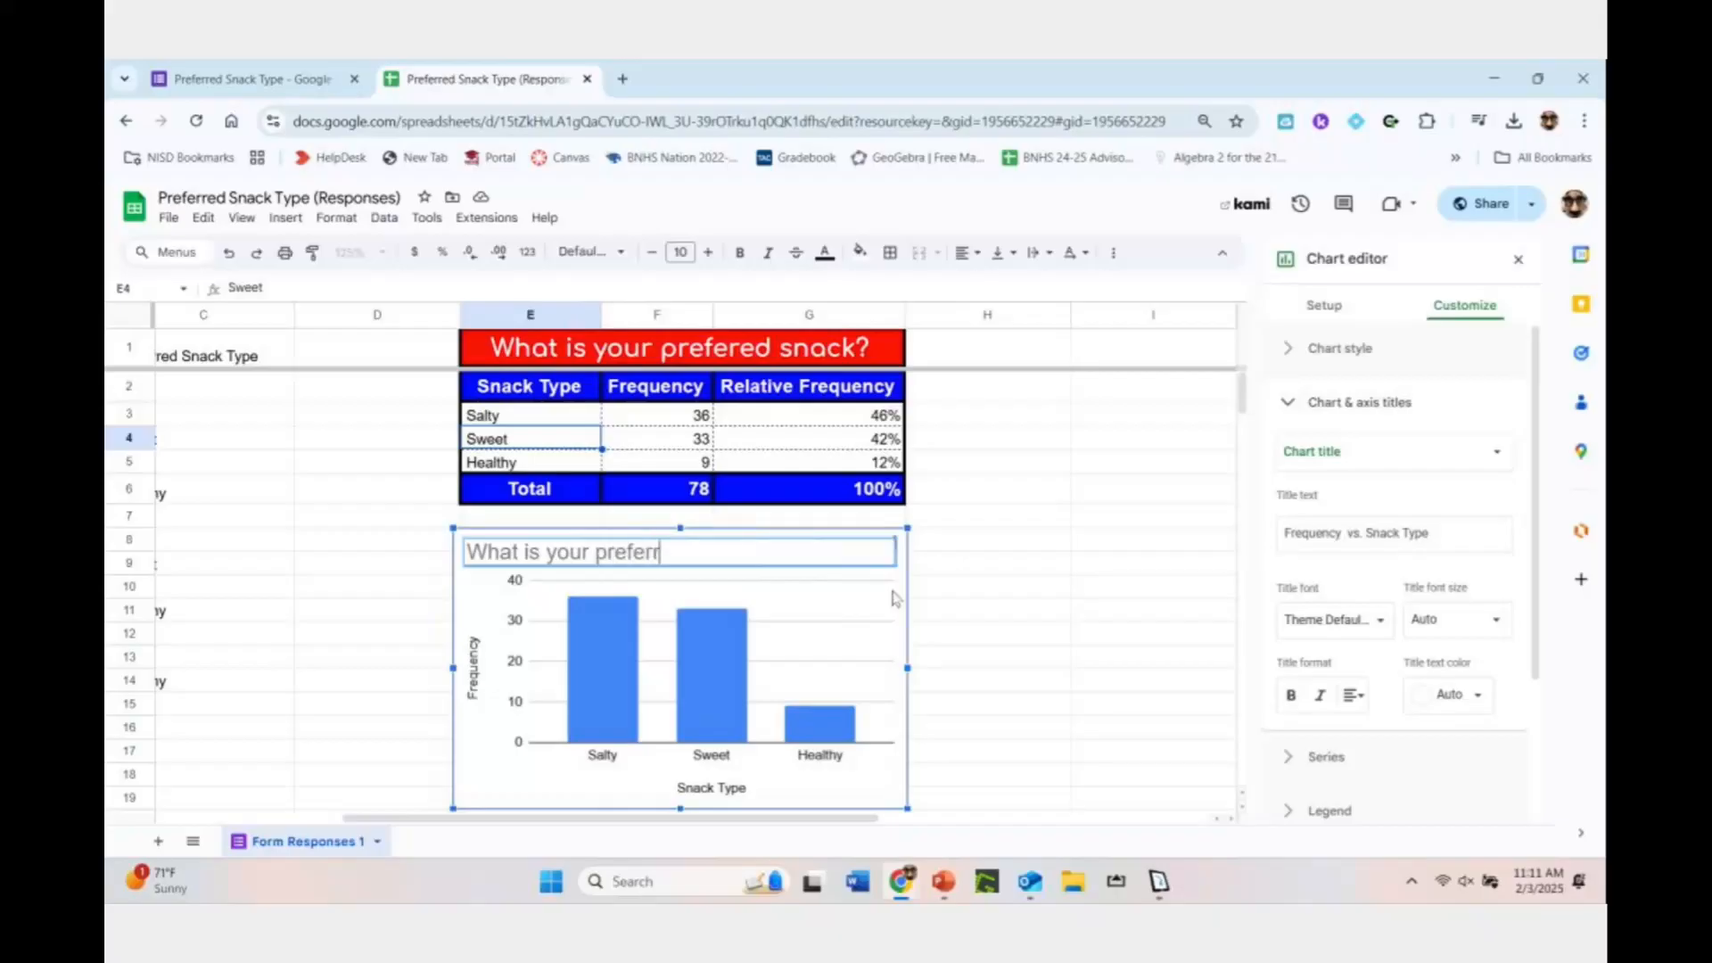
pyautogui.press('BackSpace')
pyautogui.press('BackSpace')
pyautogui.press('BackSpace')
pyautogui.write('red snack?')
# Correct the spelling in the table heading E1:G1 to "What is your preferred snack?"
pyautogui.click(723, 347)
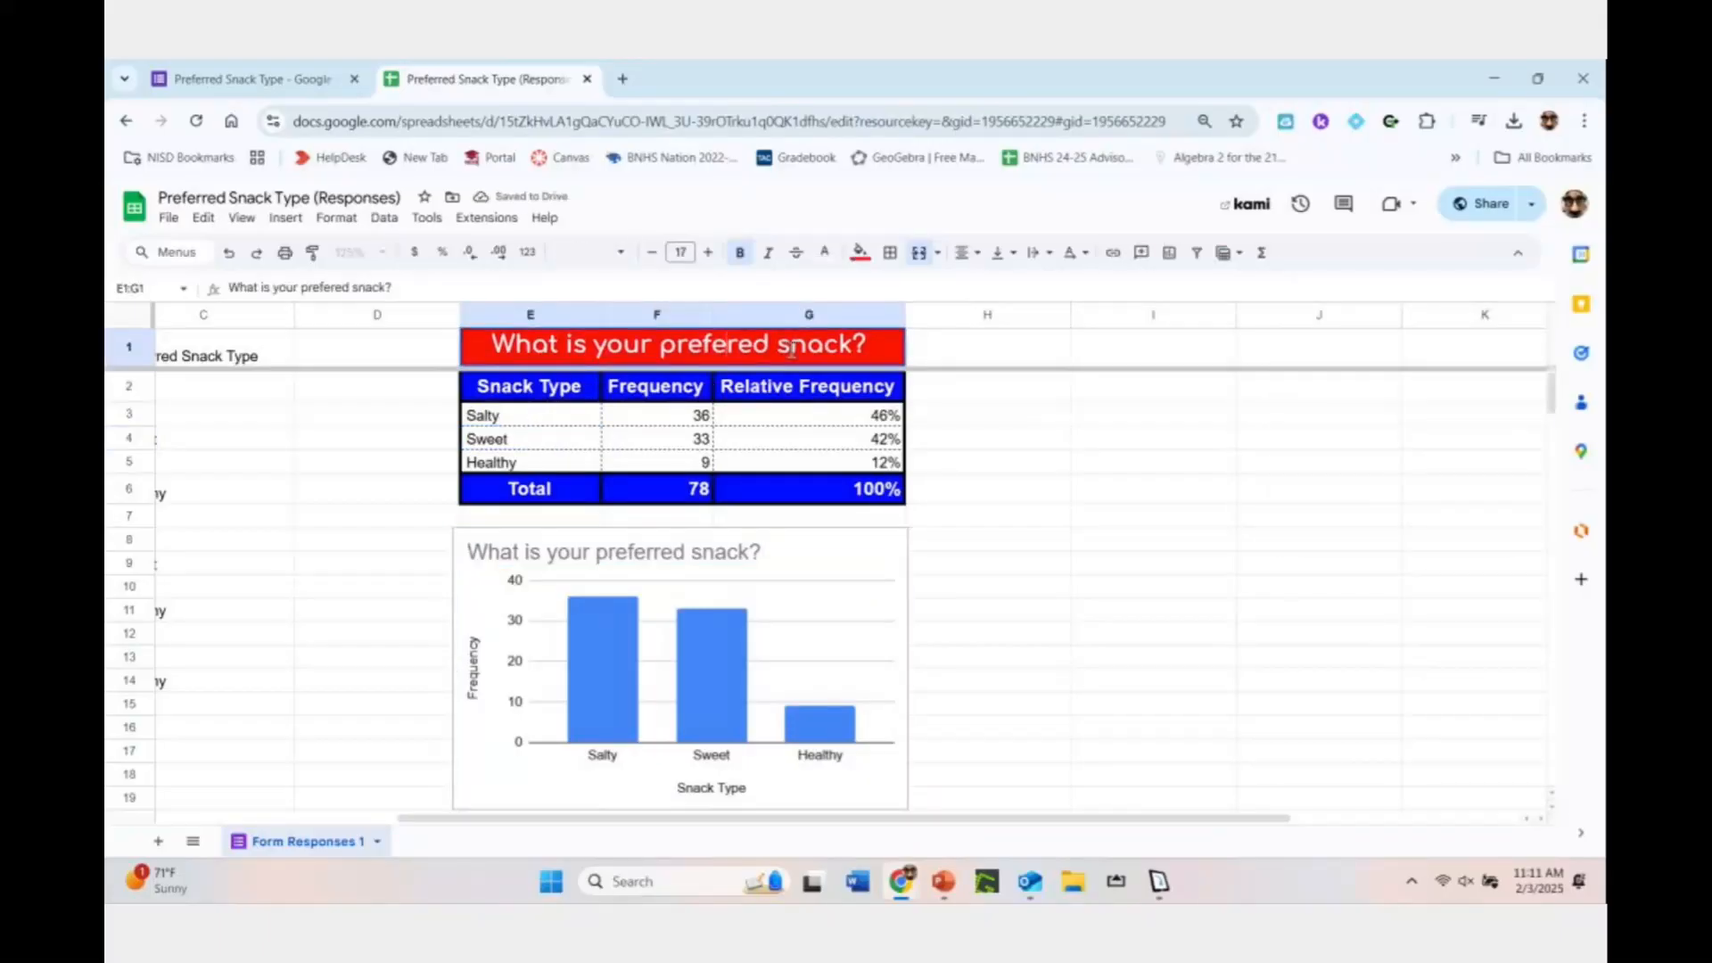
pyautogui.write('r')
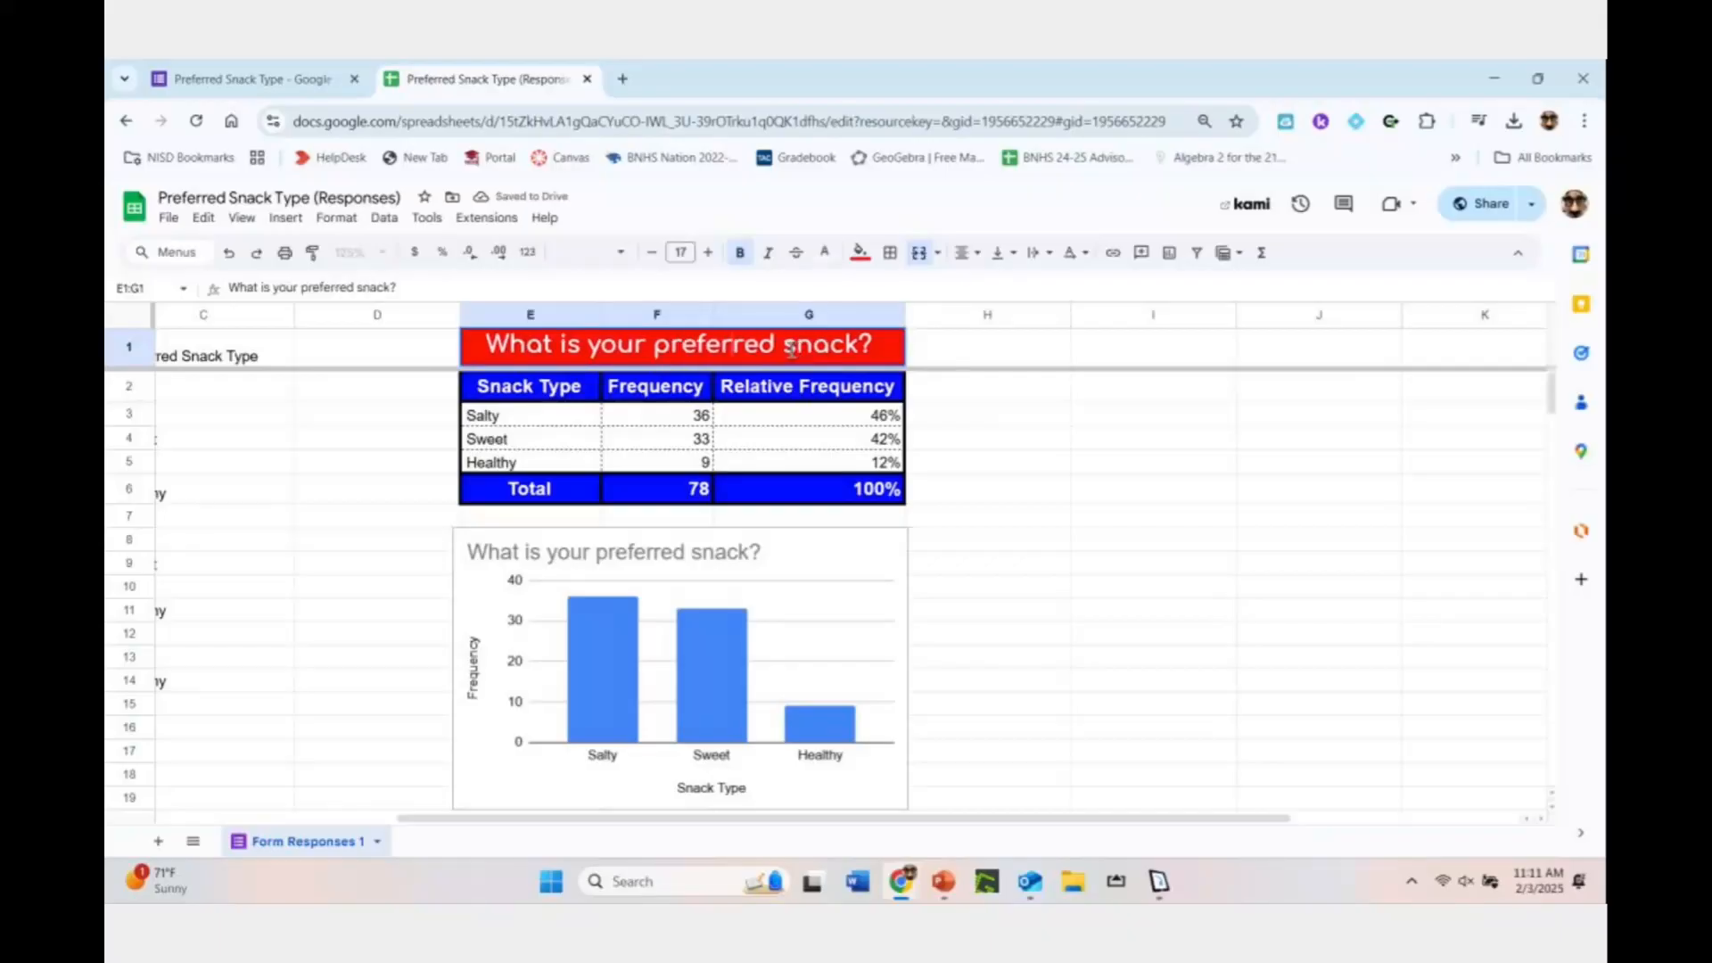
pyautogui.click(991, 439)
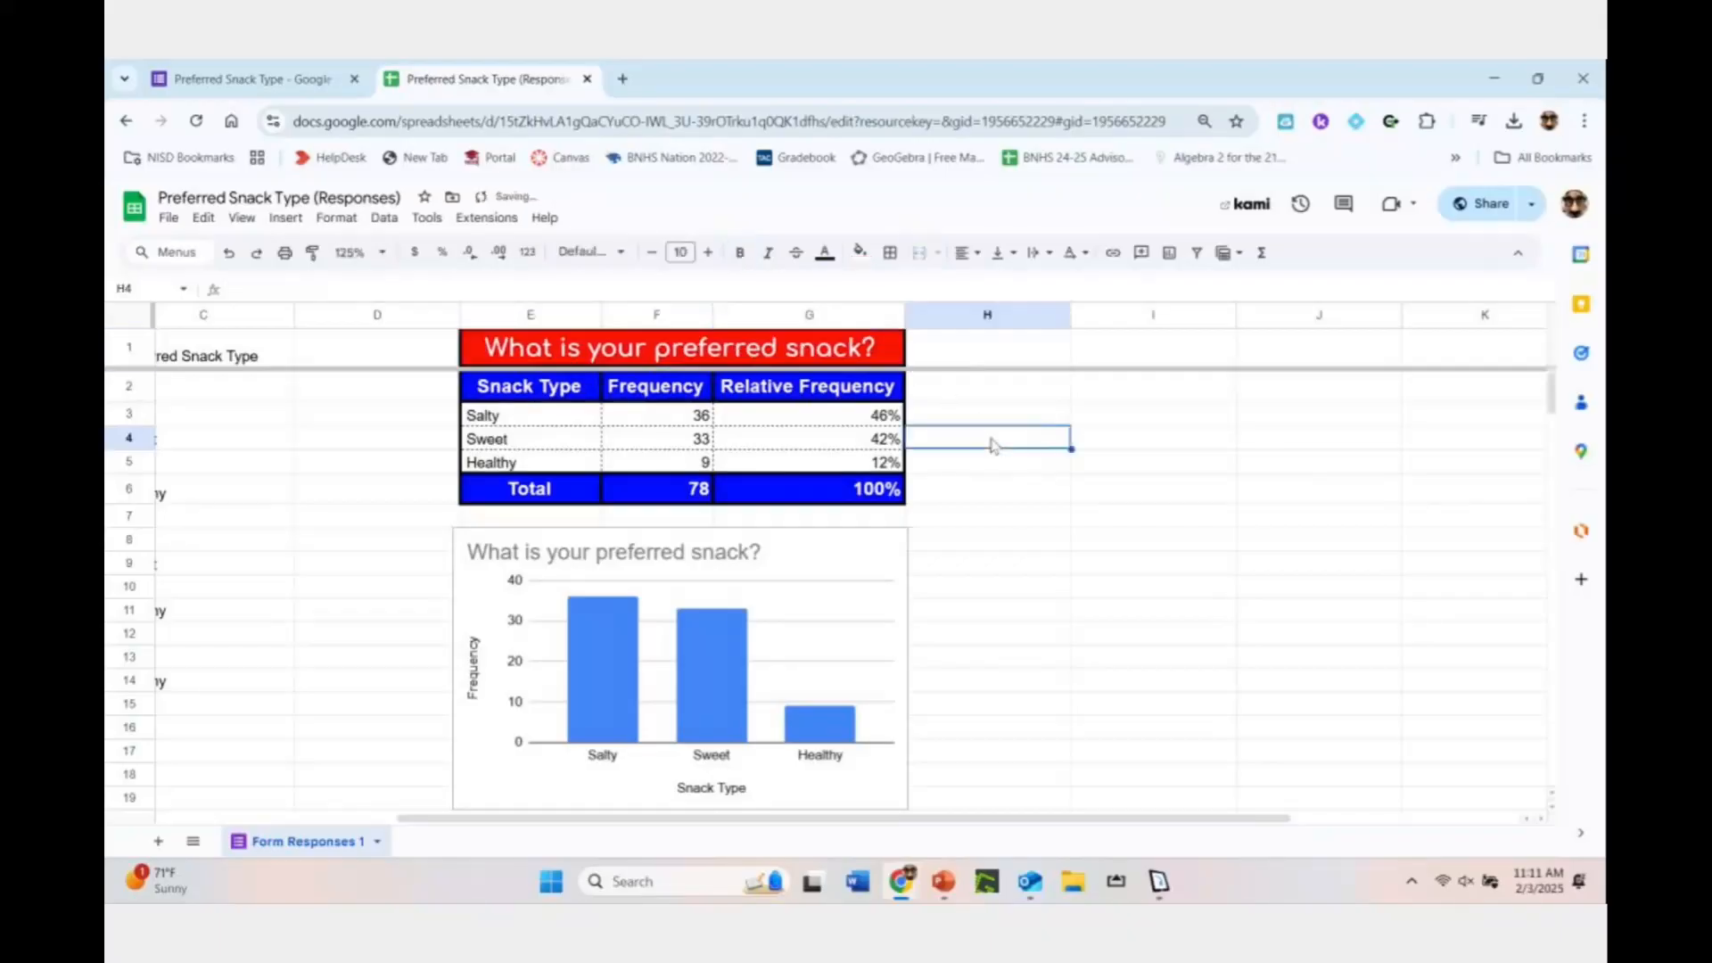
# Format the column chart's title as bold, centered and red
pyautogui.click(784, 560)
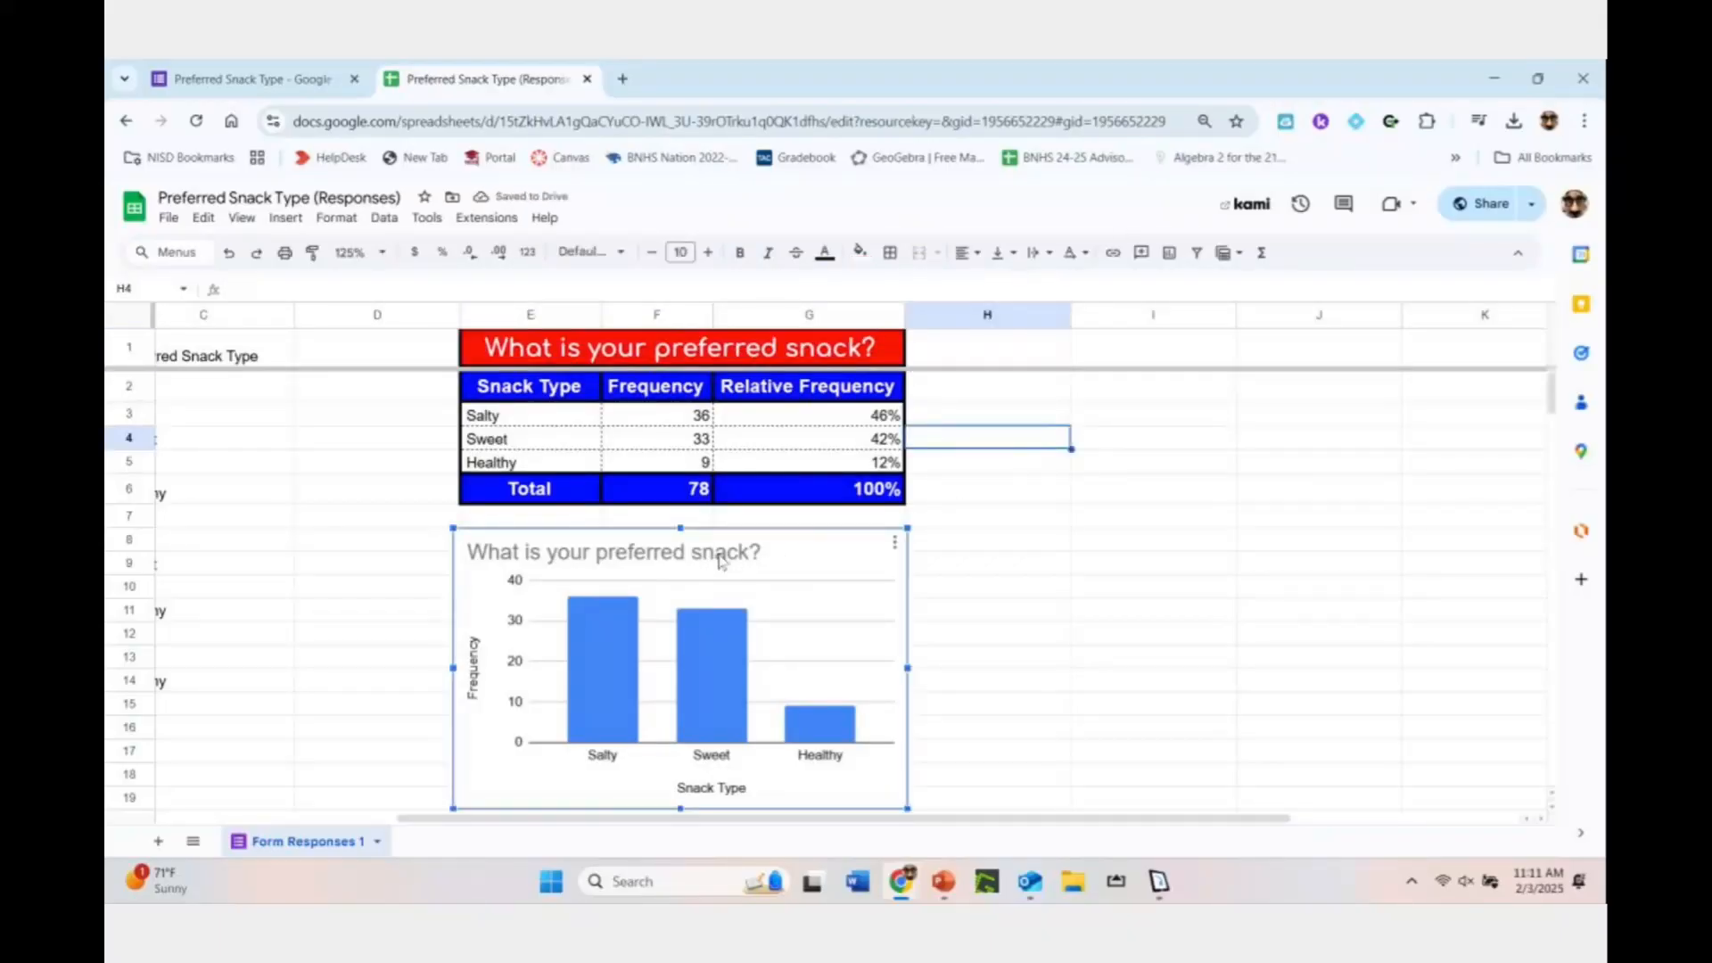
pyautogui.doubleClick(721, 558)
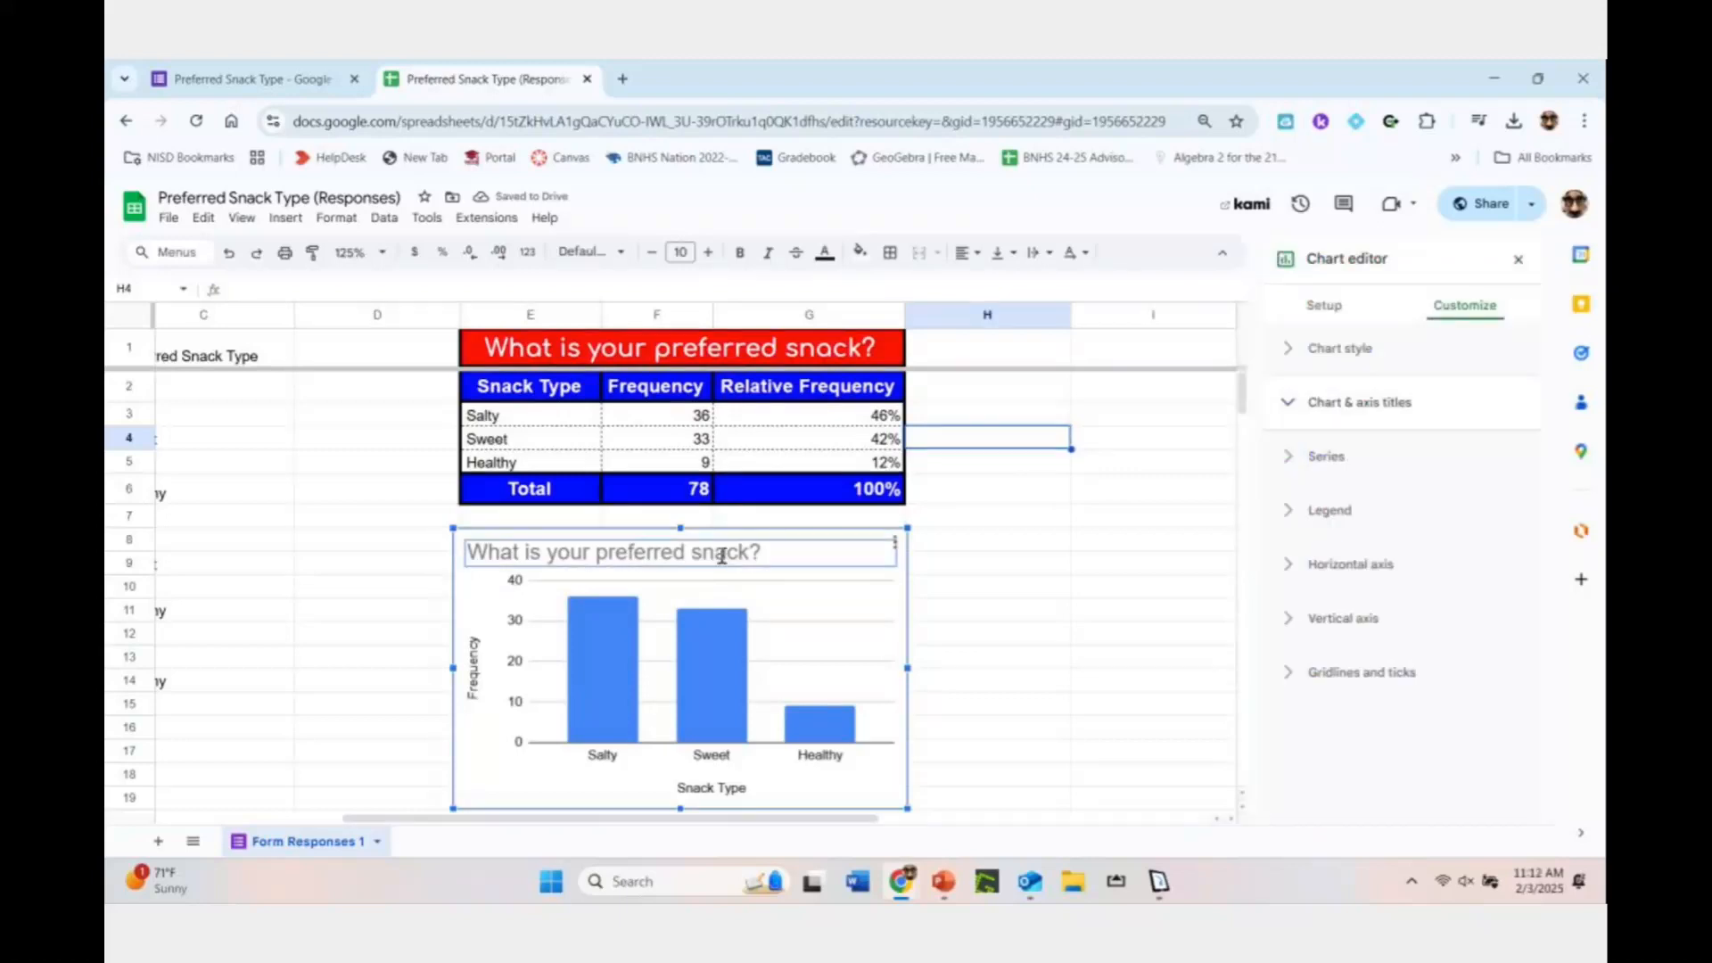
pyautogui.click(722, 555)
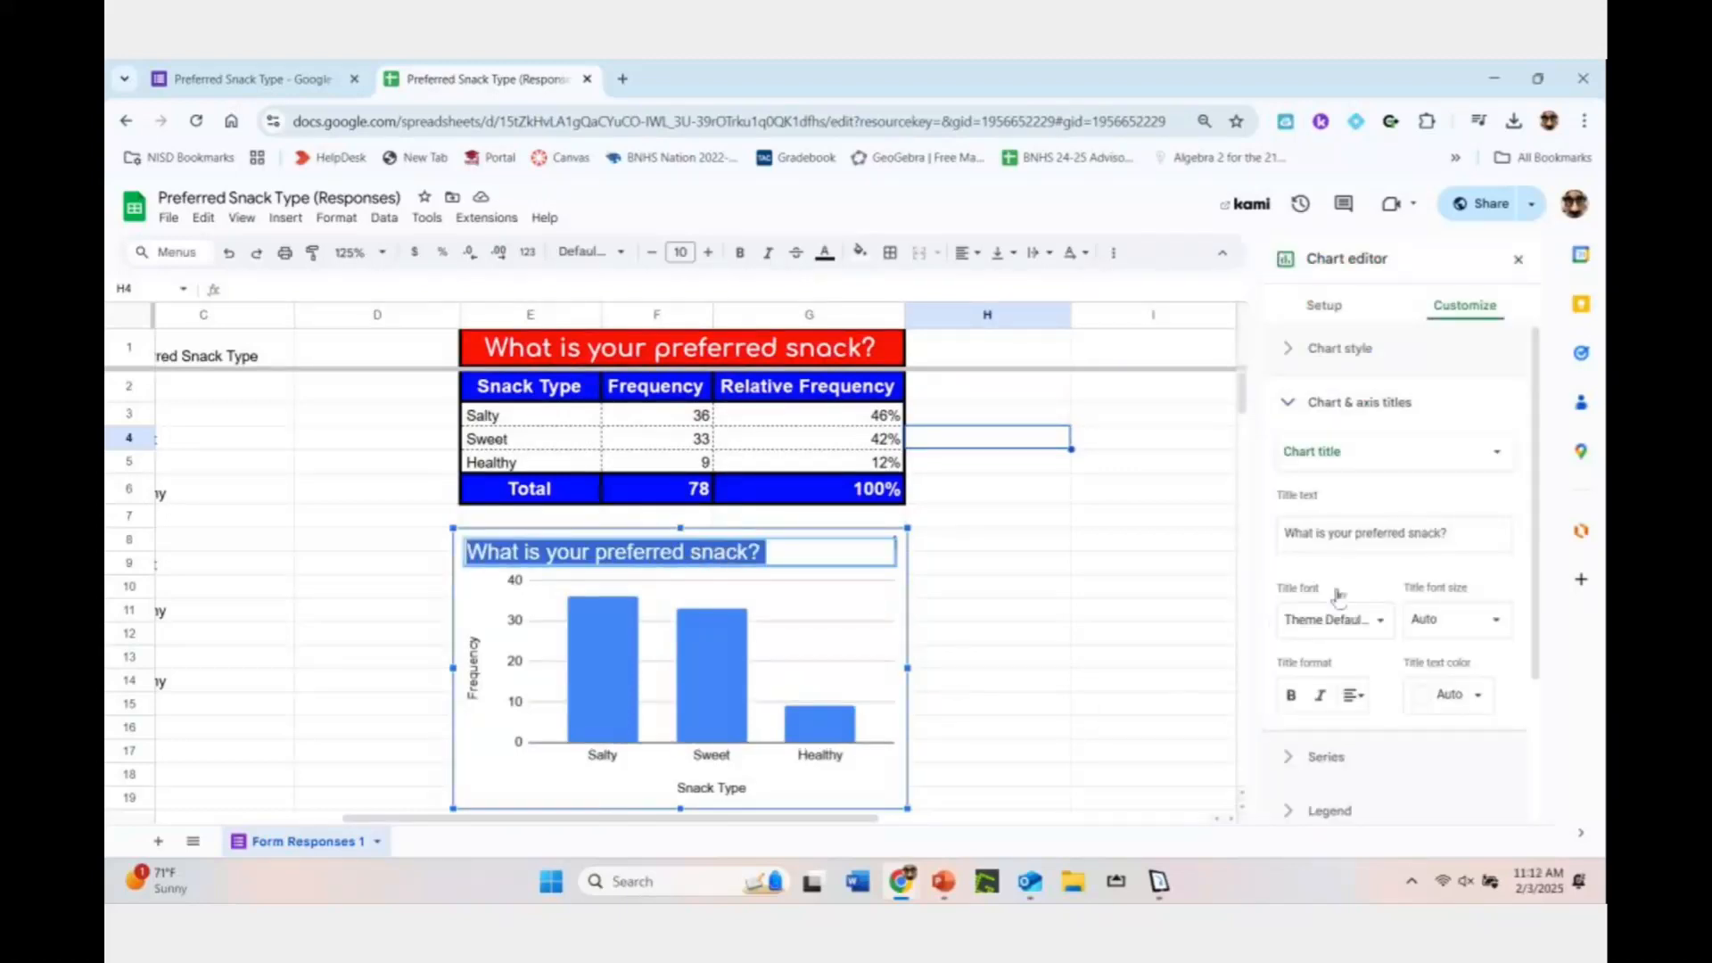
pyautogui.click(848, 727)
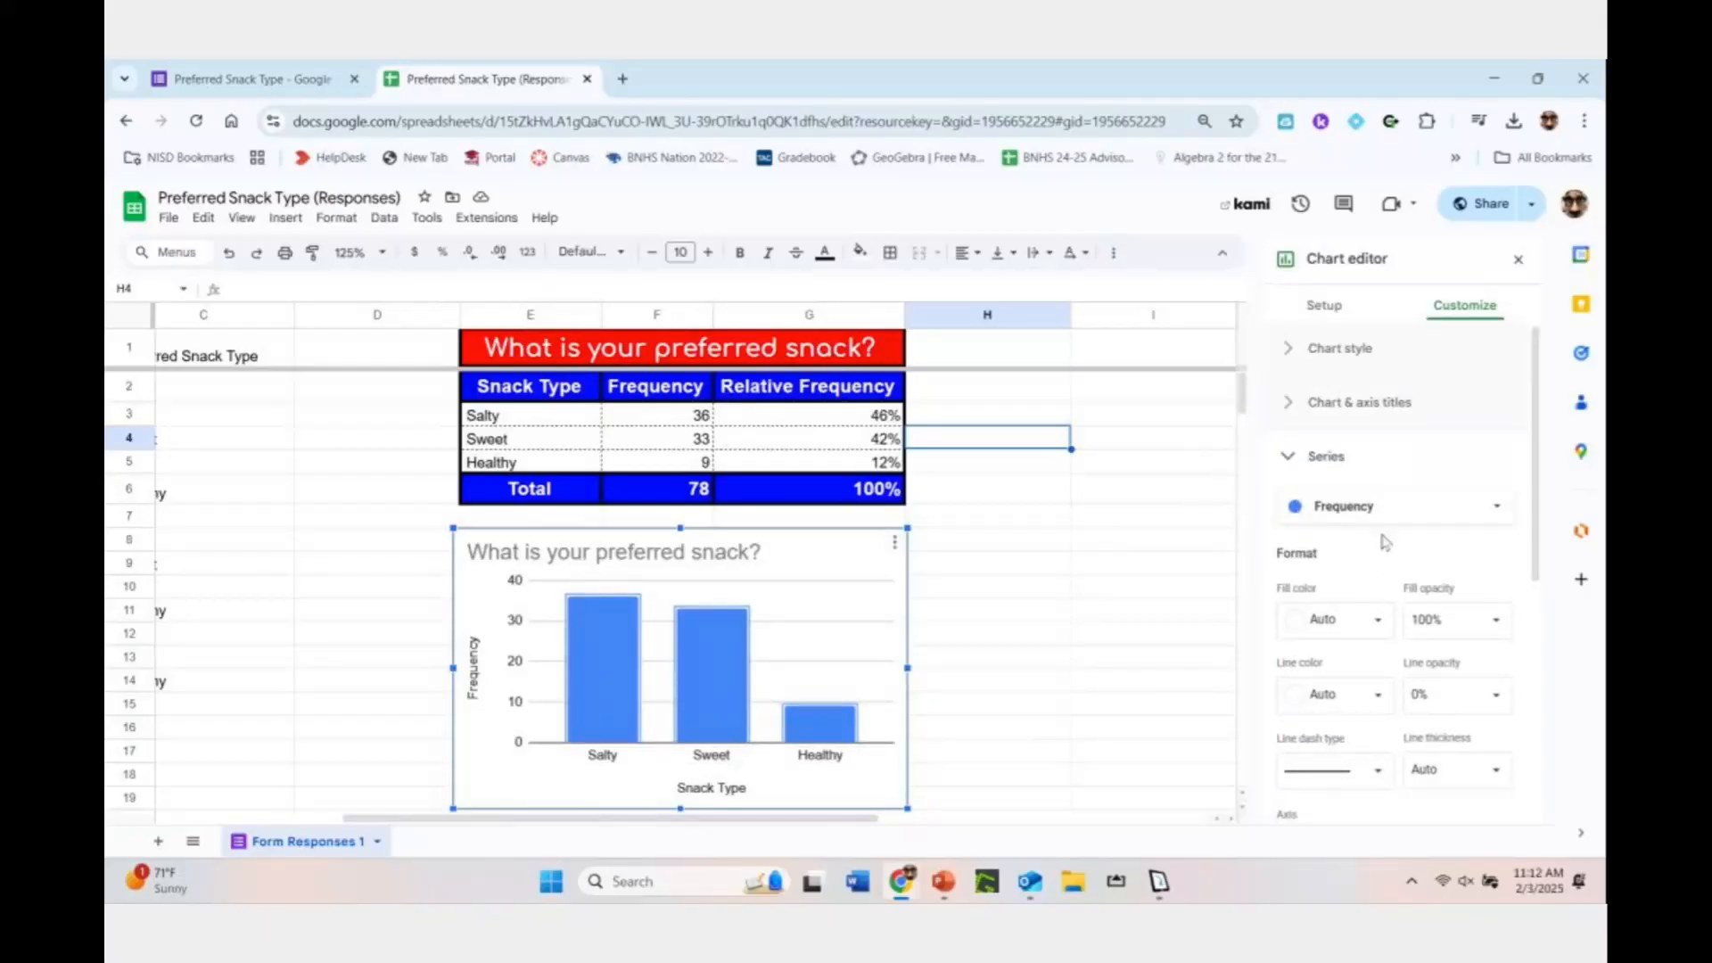
pyautogui.click(735, 555)
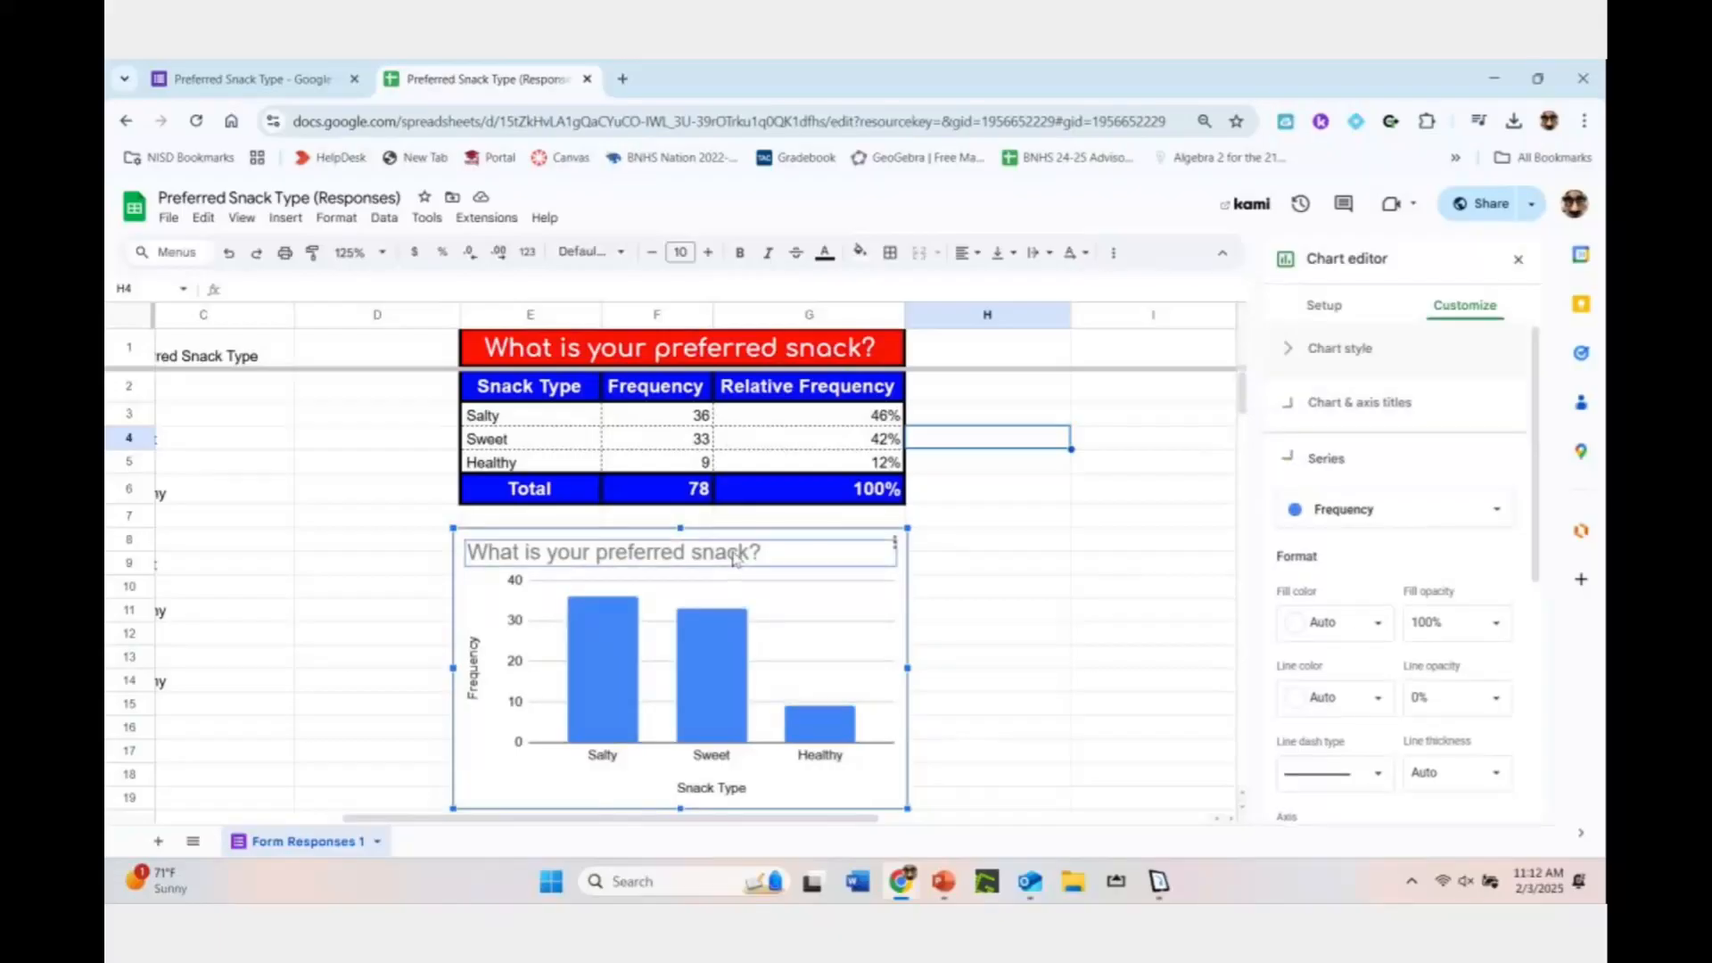
pyautogui.click(735, 555)
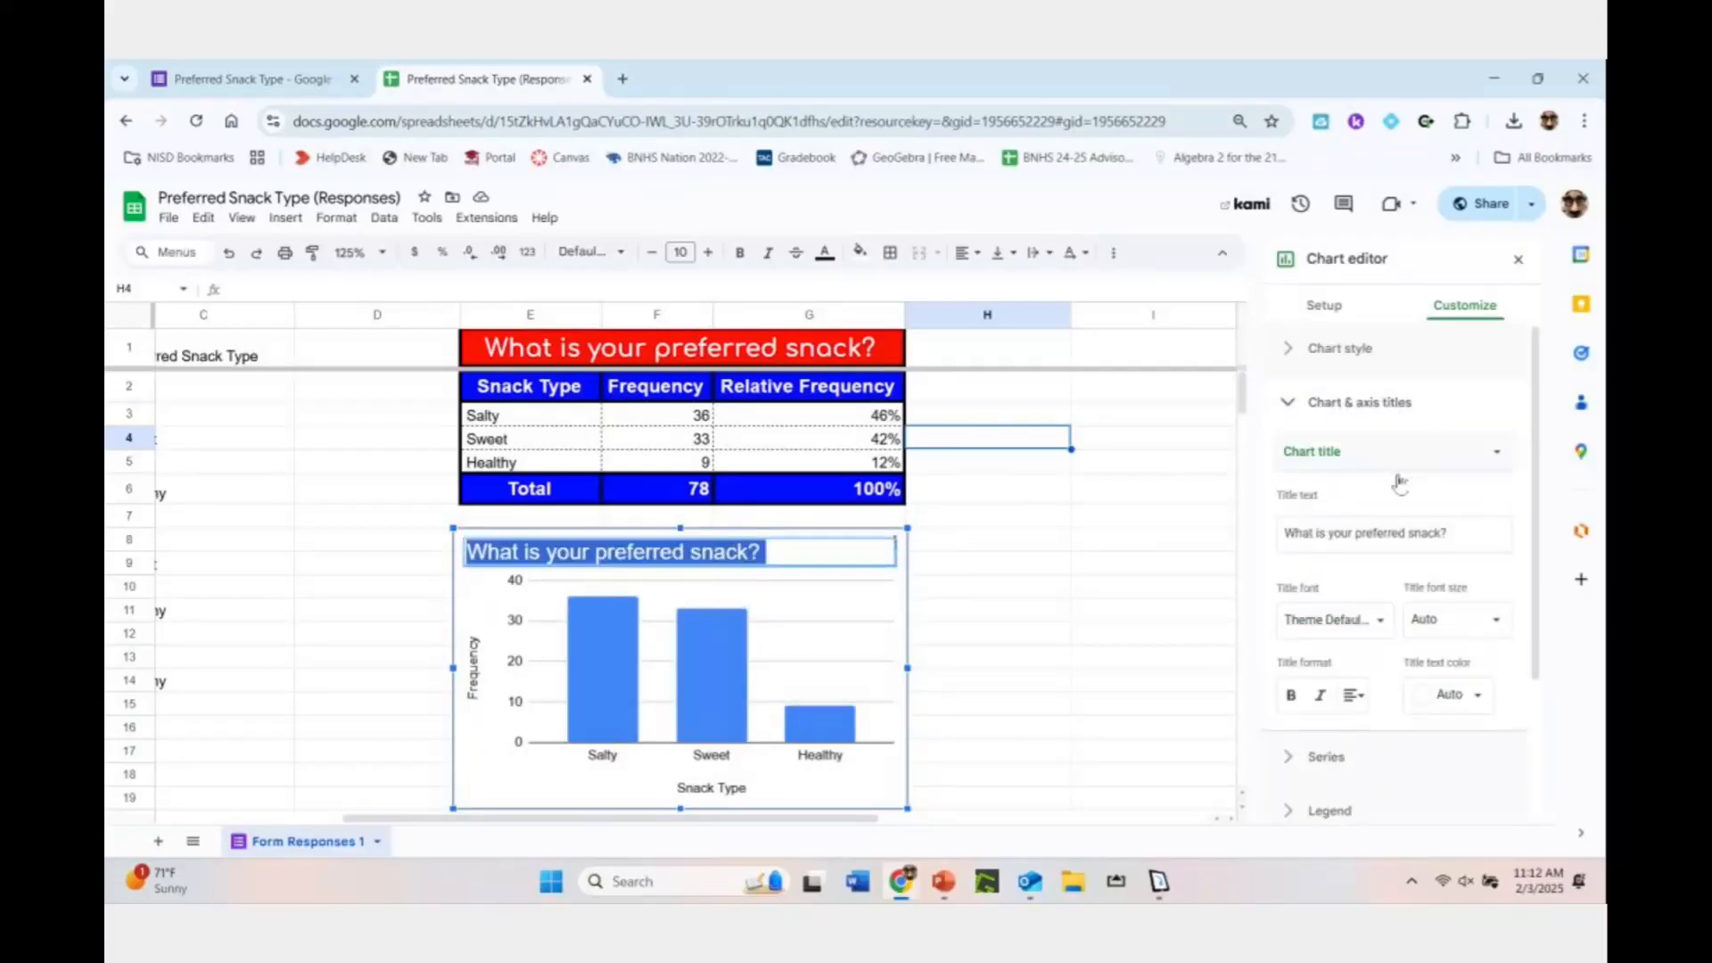
pyautogui.click(1290, 696)
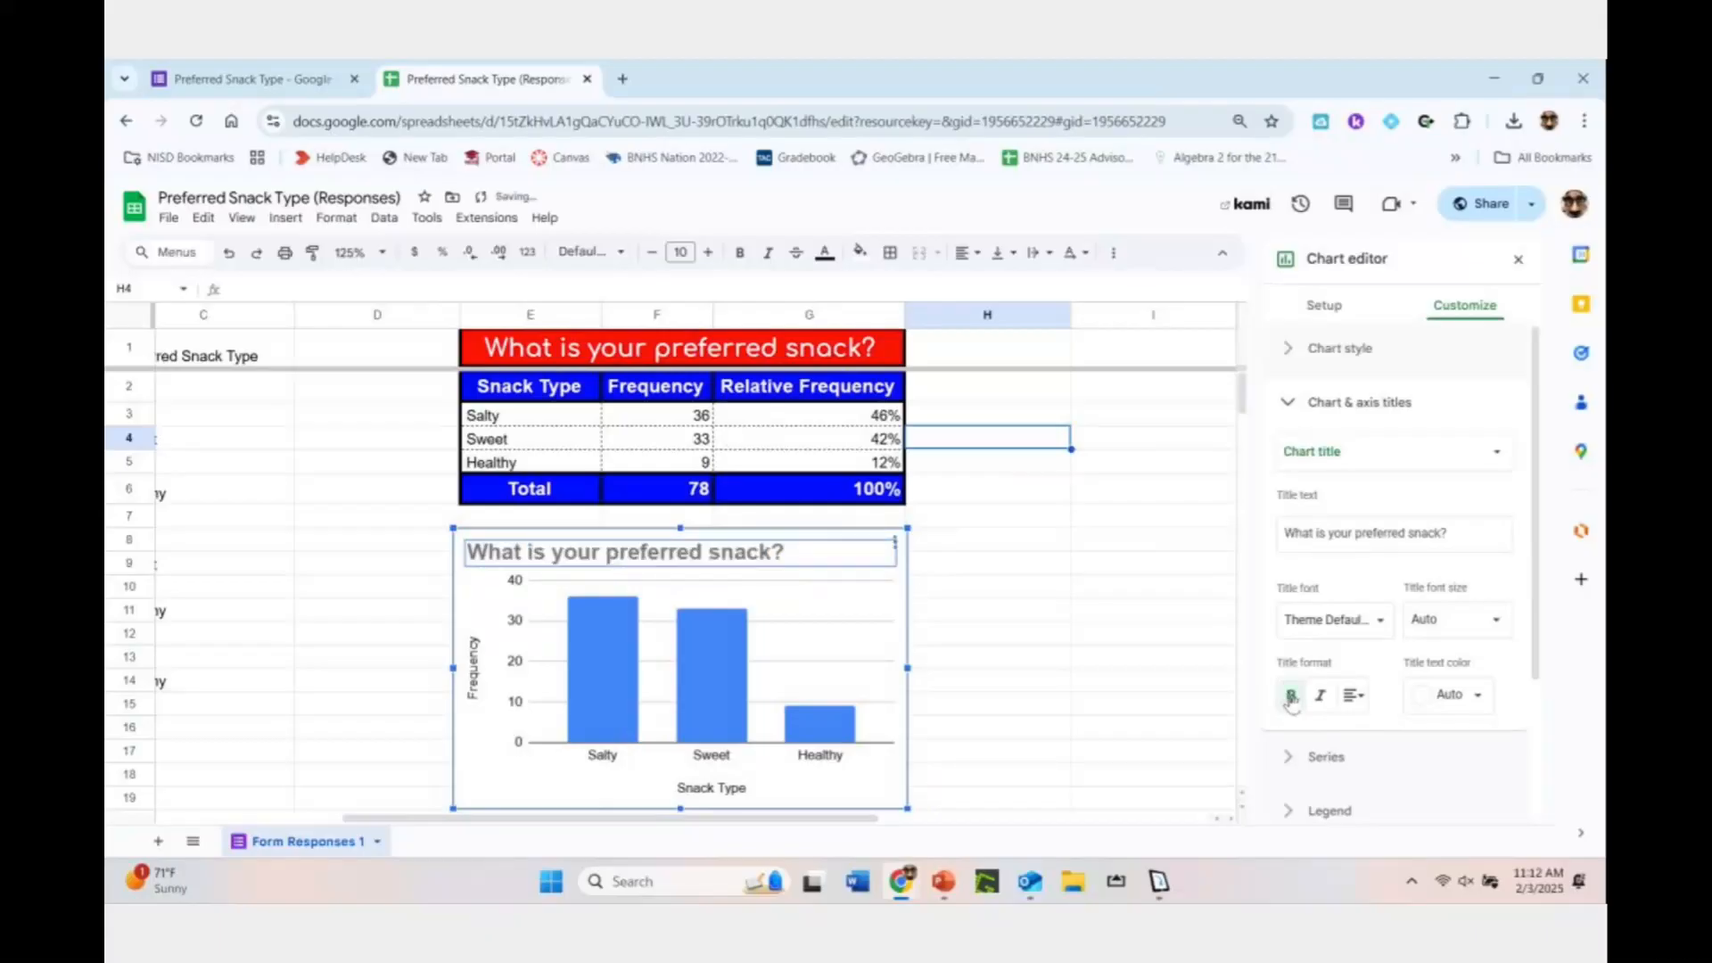
pyautogui.click(1352, 696)
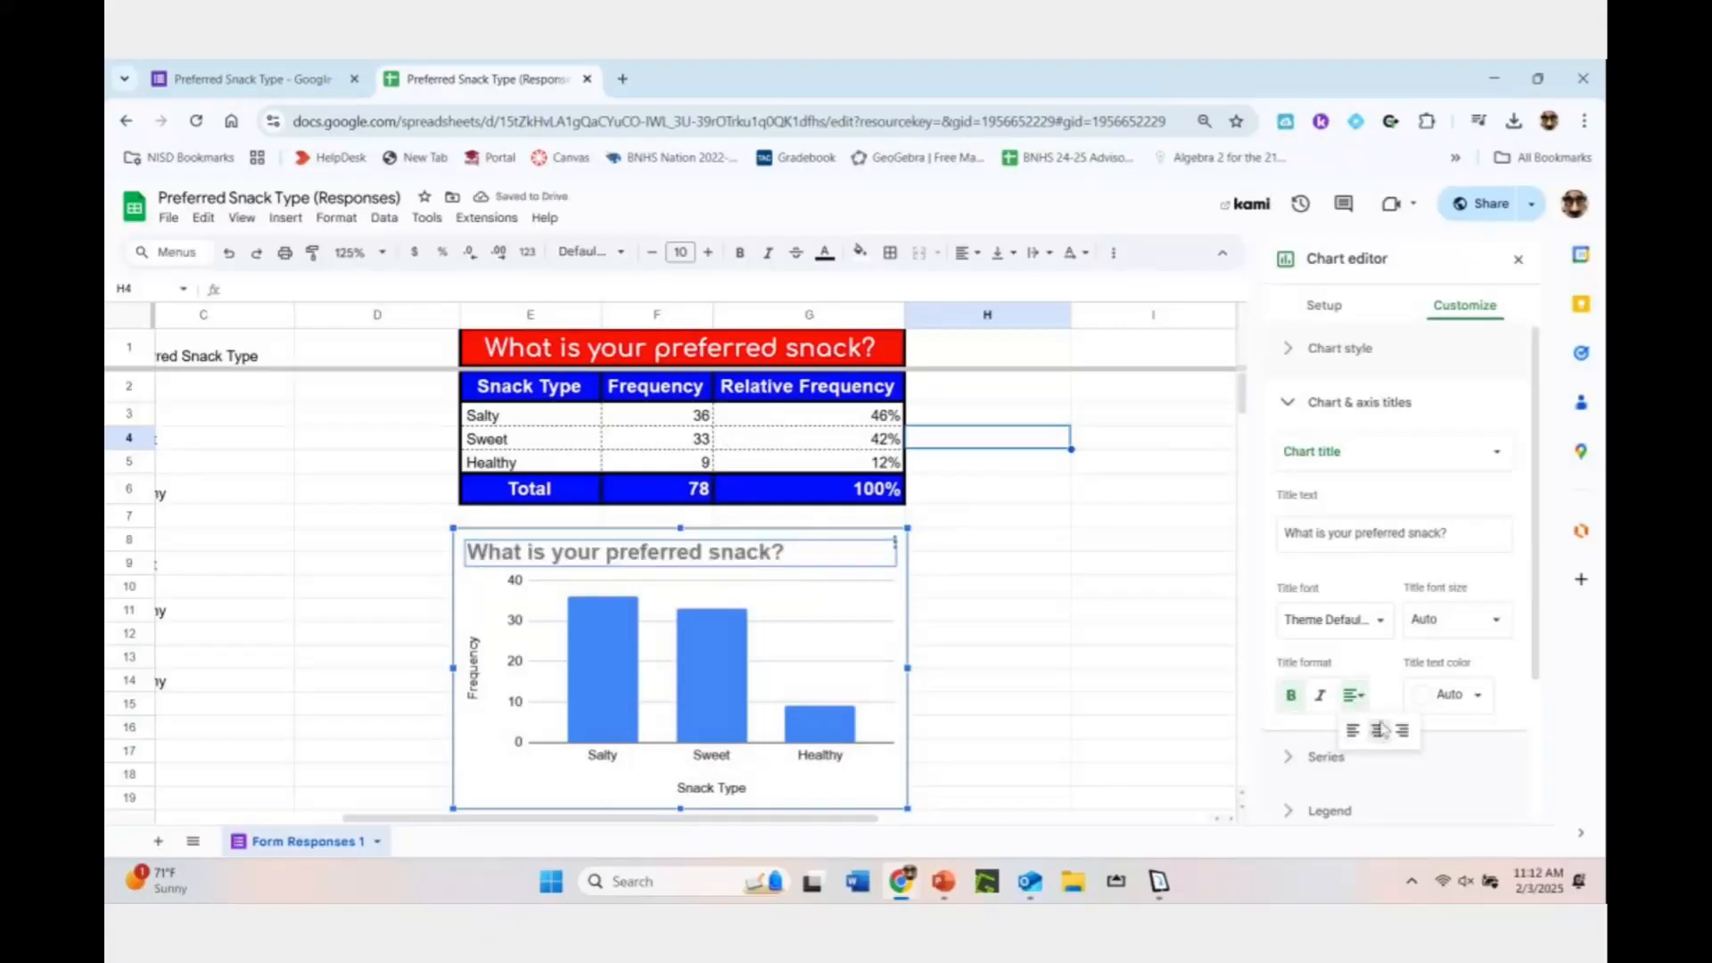
pyautogui.click(1382, 729)
pyautogui.click(1478, 697)
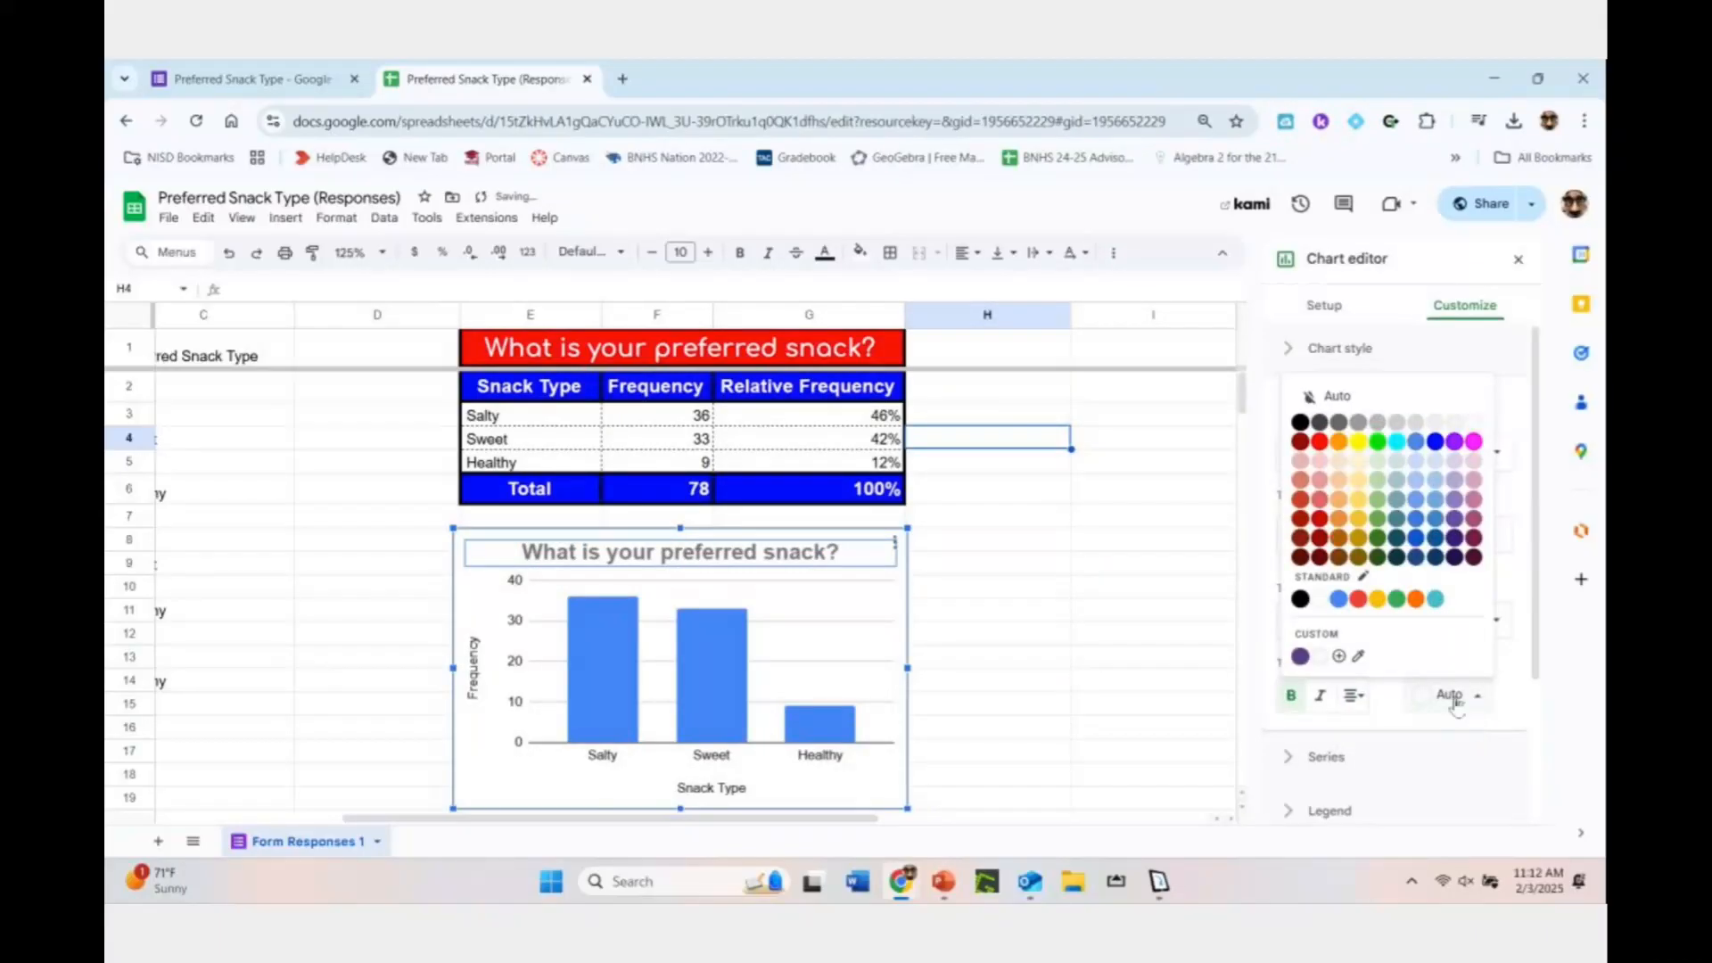
pyautogui.click(1319, 441)
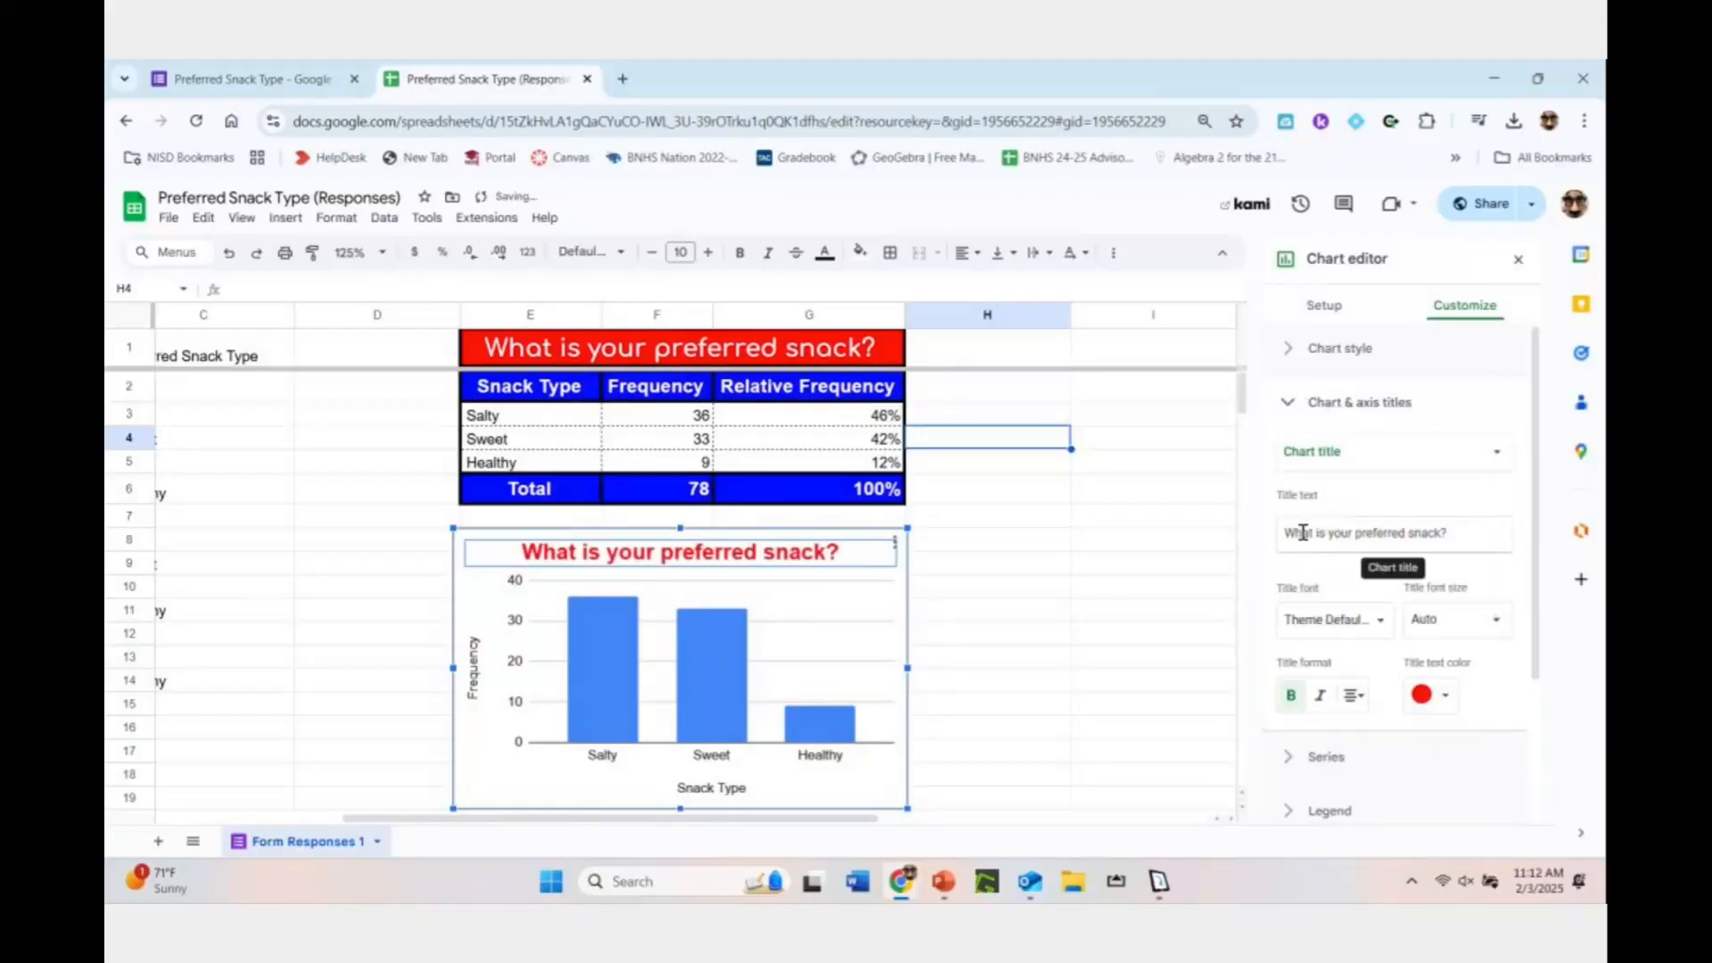
pyautogui.click(1106, 750)
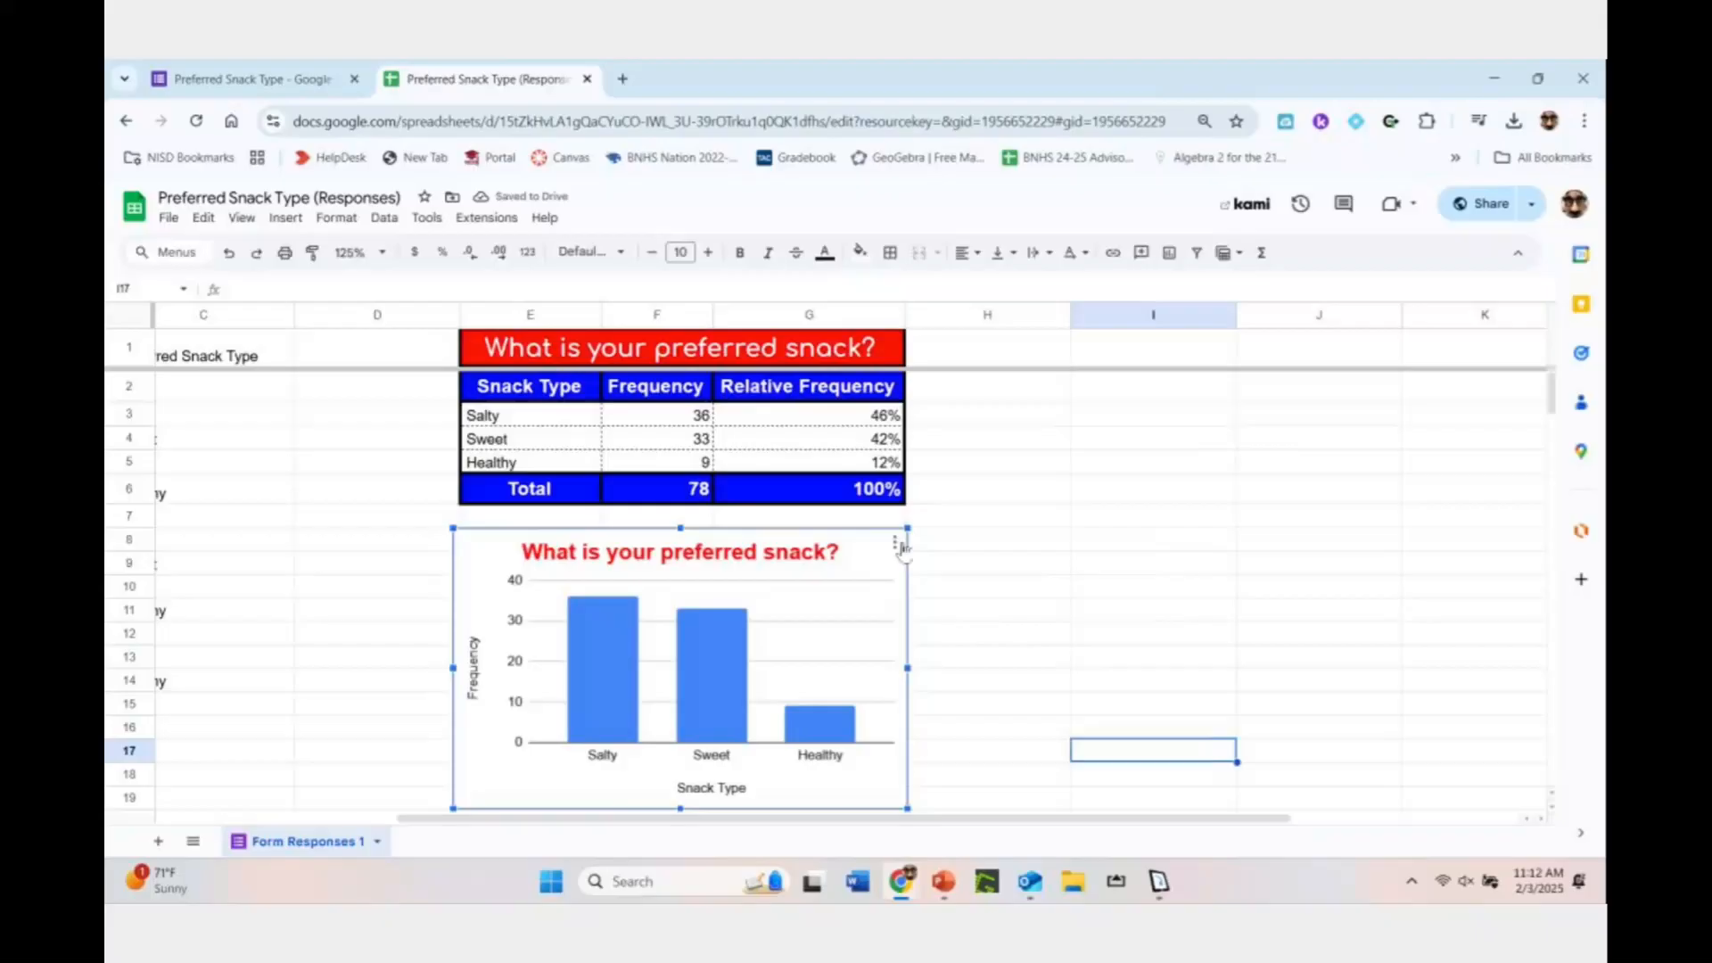
# Try a muted teal background on the column chart and settle on light gray in the chart style settings
pyautogui.click(900, 546)
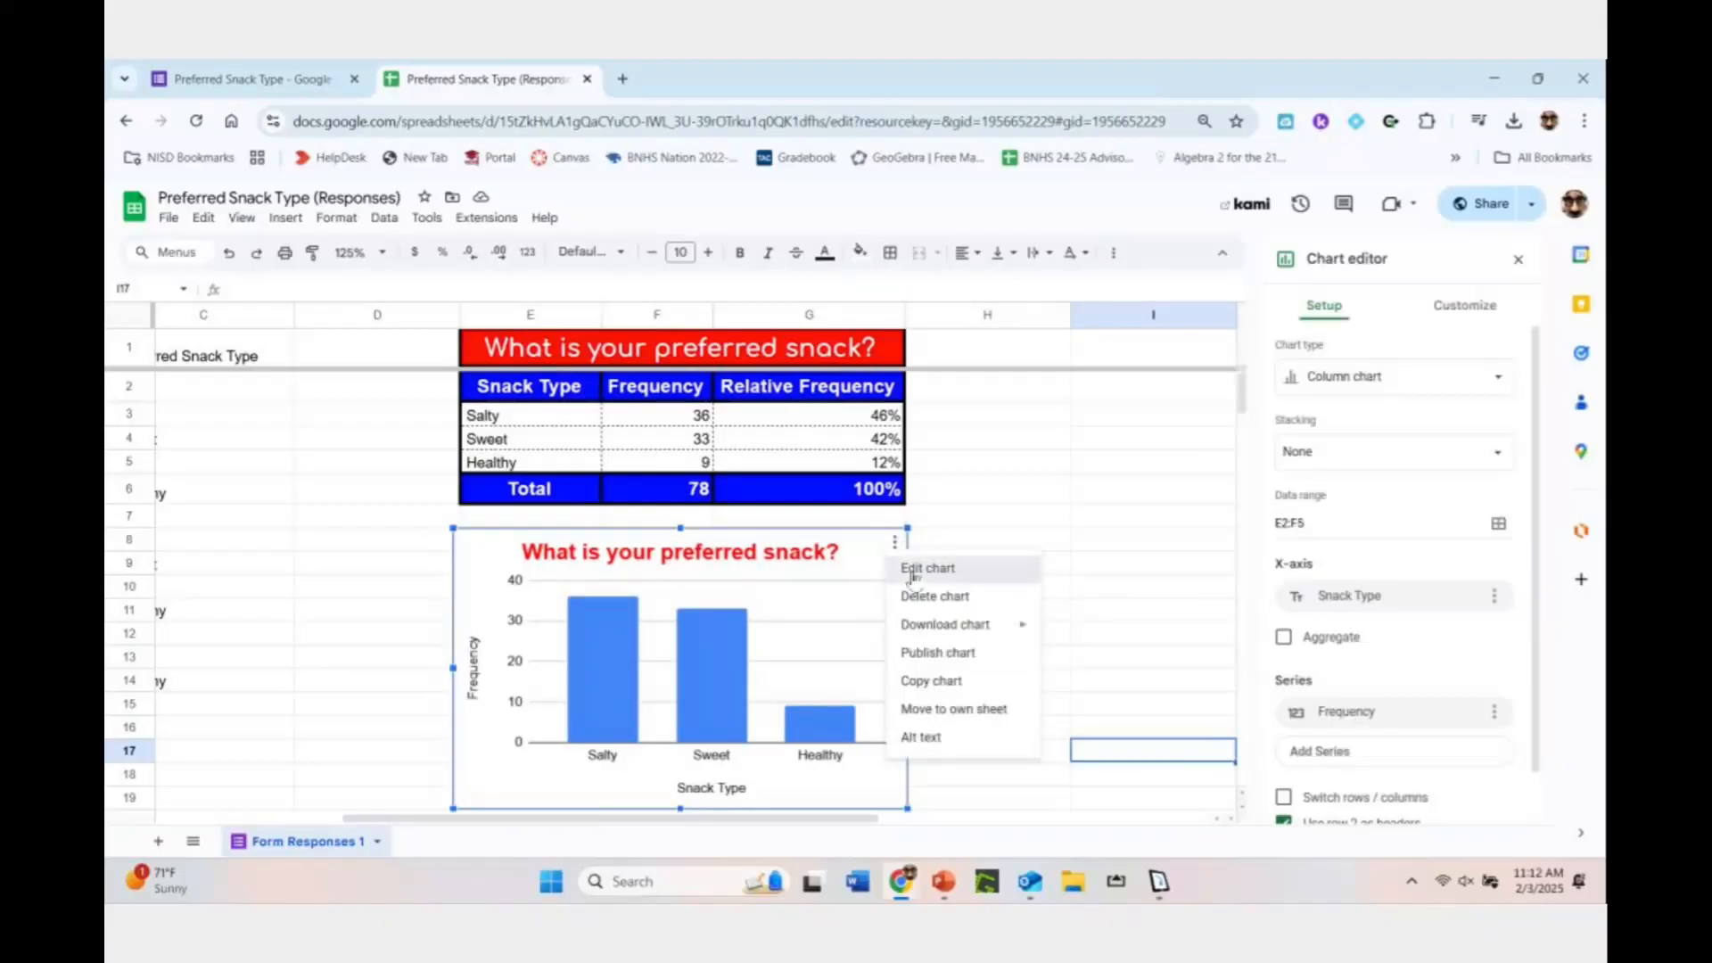
pyautogui.click(933, 571)
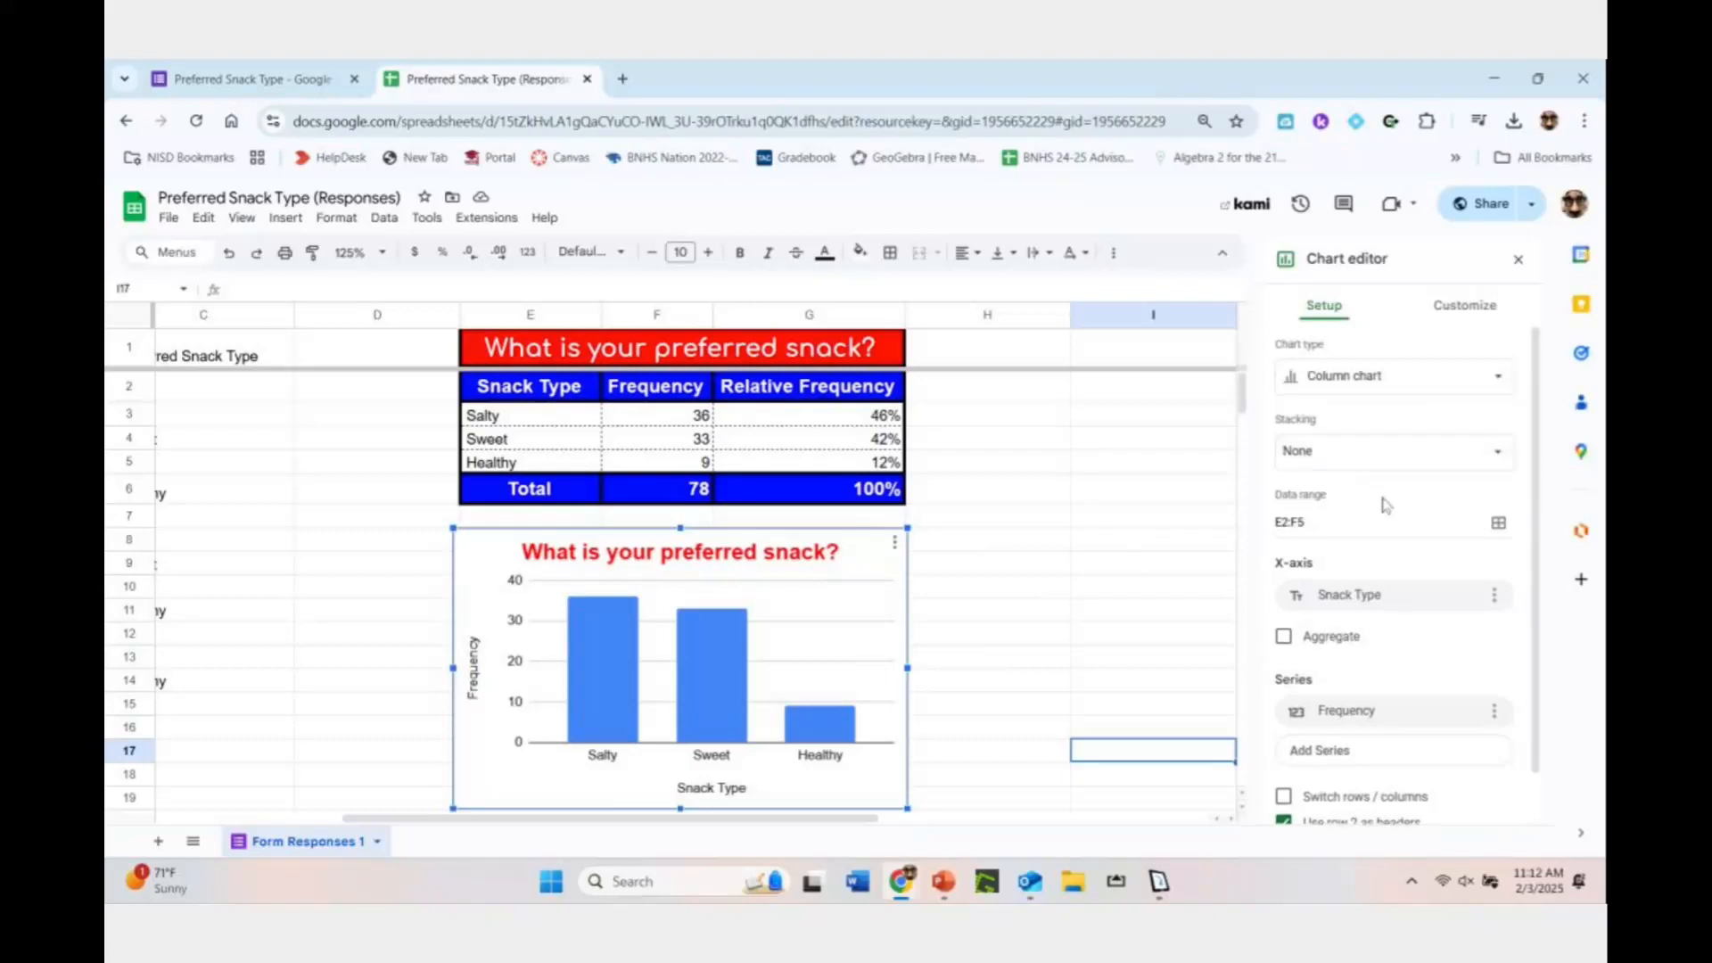
pyautogui.scroll(-2, 1385, 499)
pyautogui.scroll(2, 1385, 500)
pyautogui.click(1437, 314)
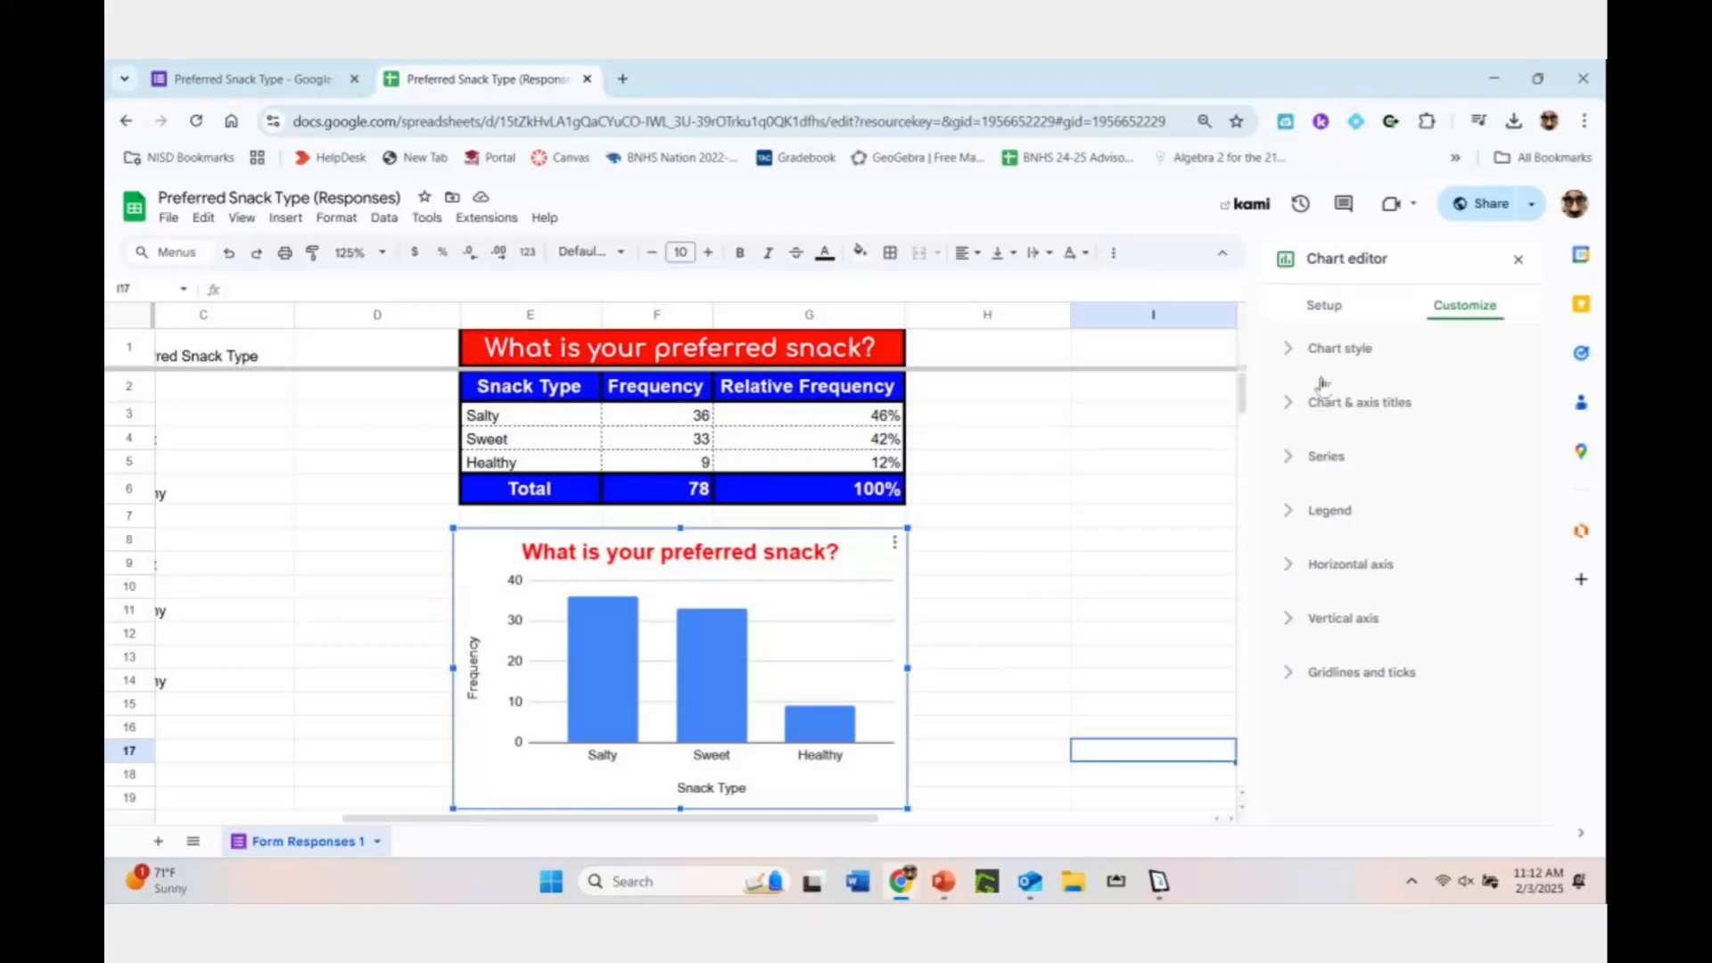
pyautogui.click(1295, 355)
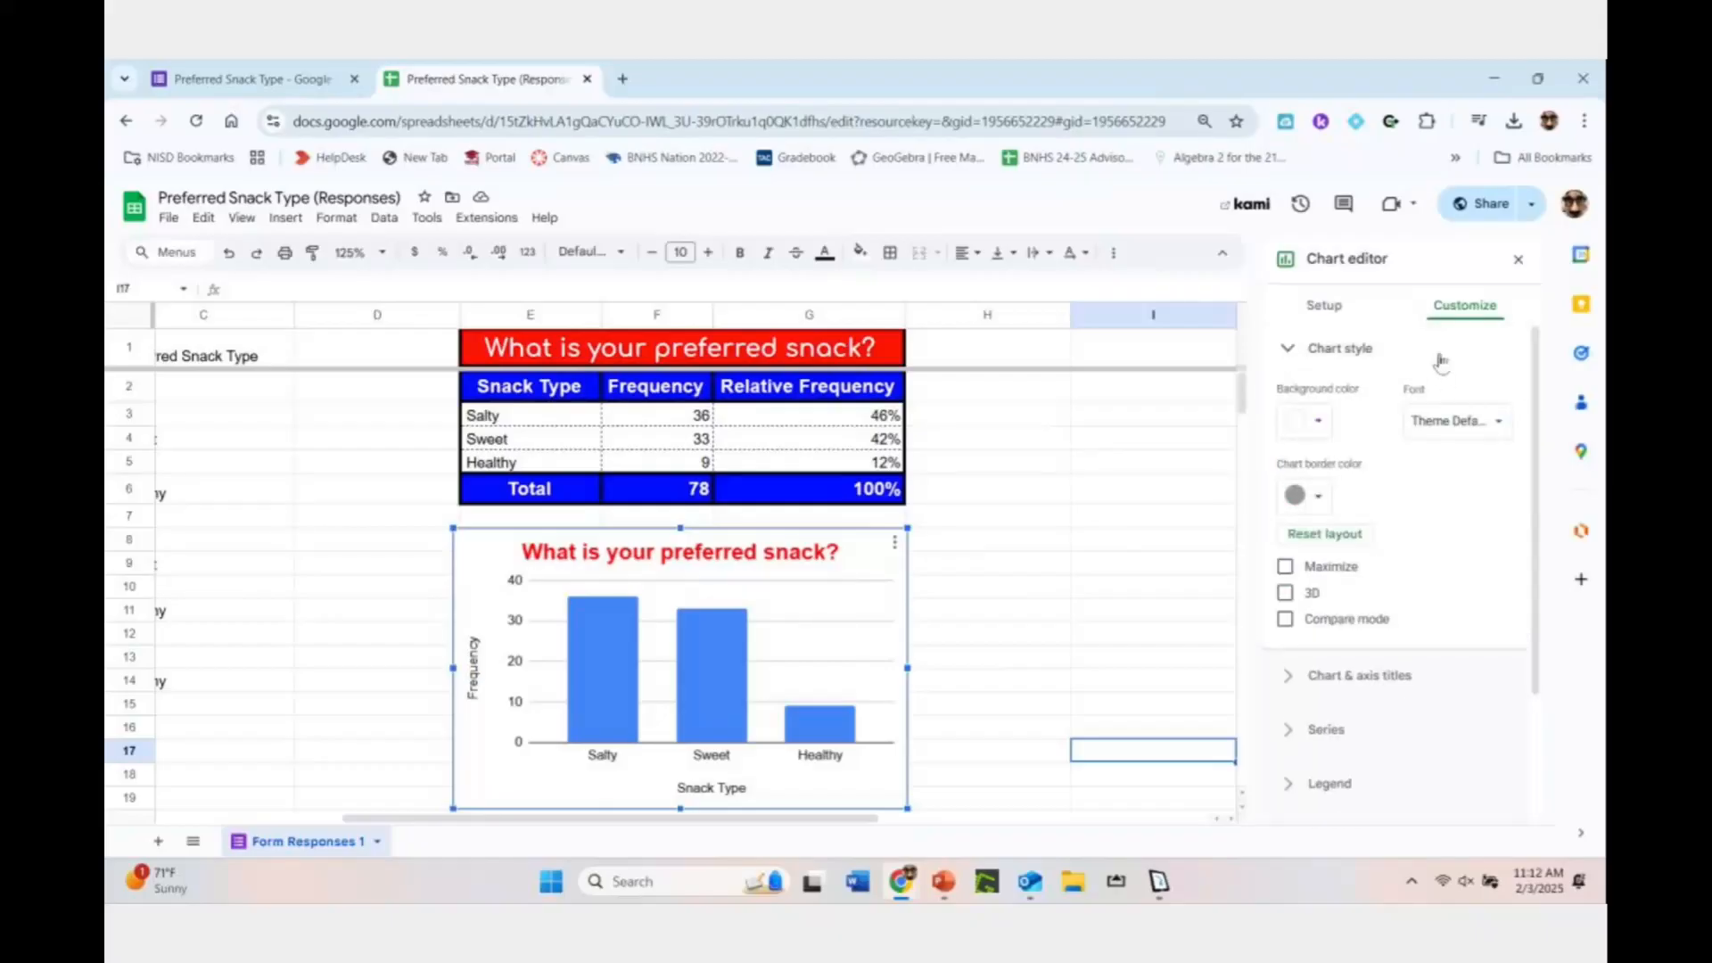
pyautogui.click(1320, 421)
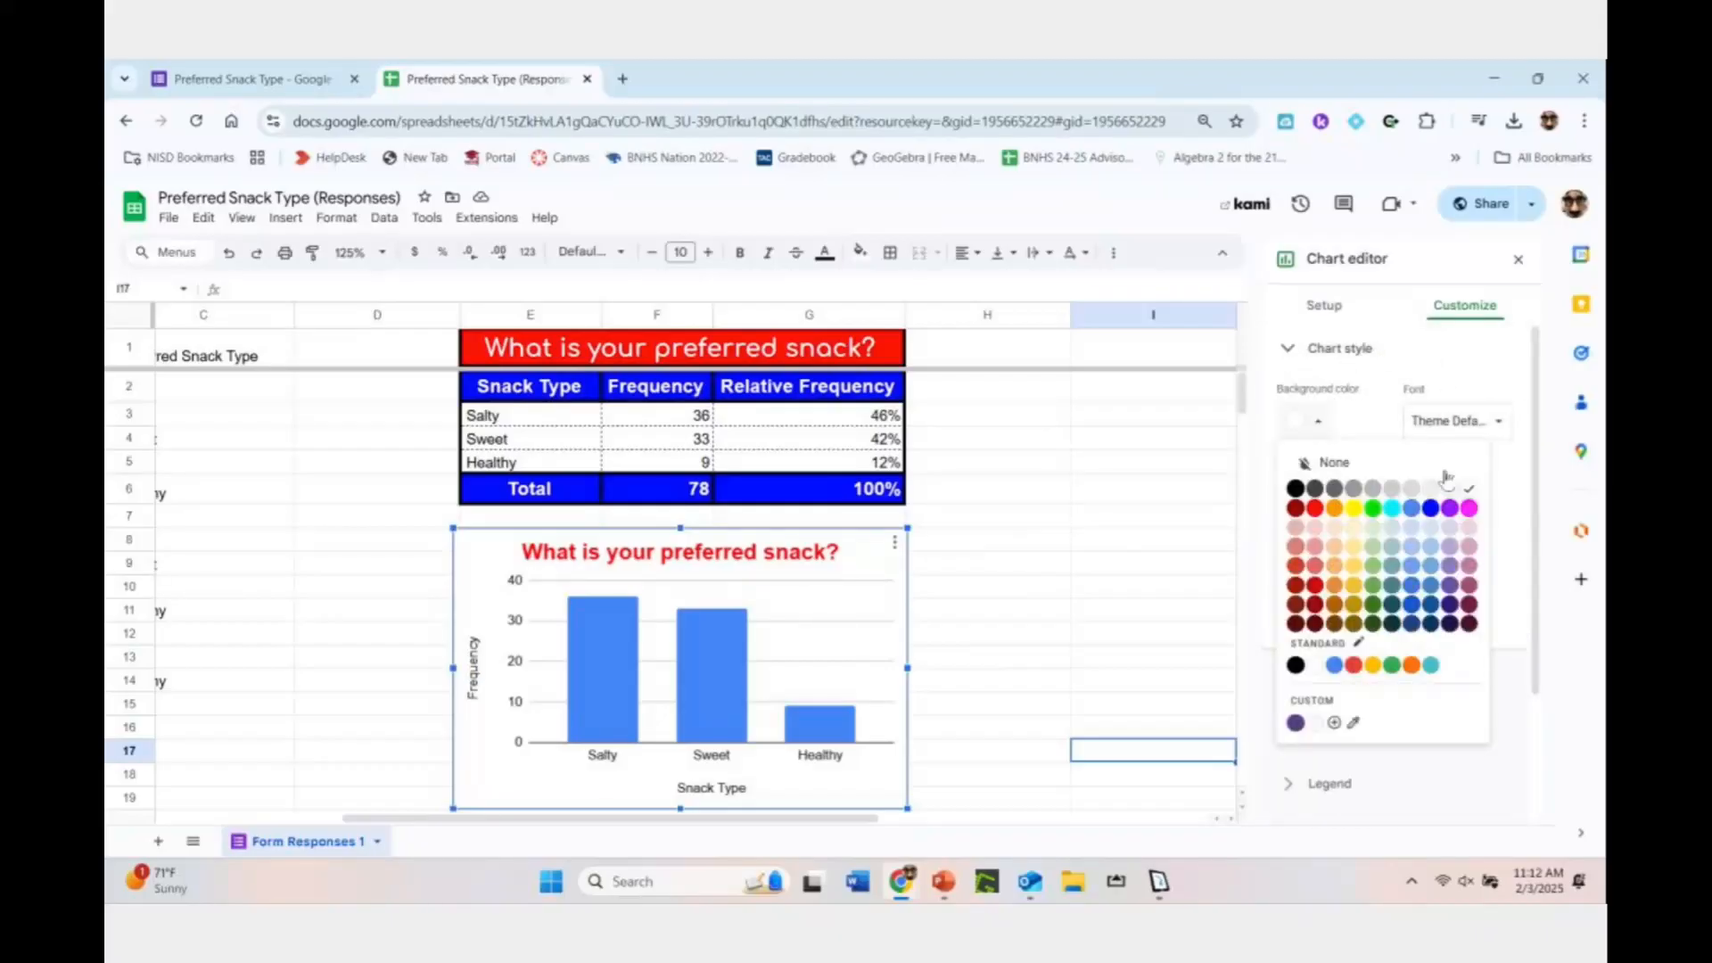
pyautogui.click(1393, 566)
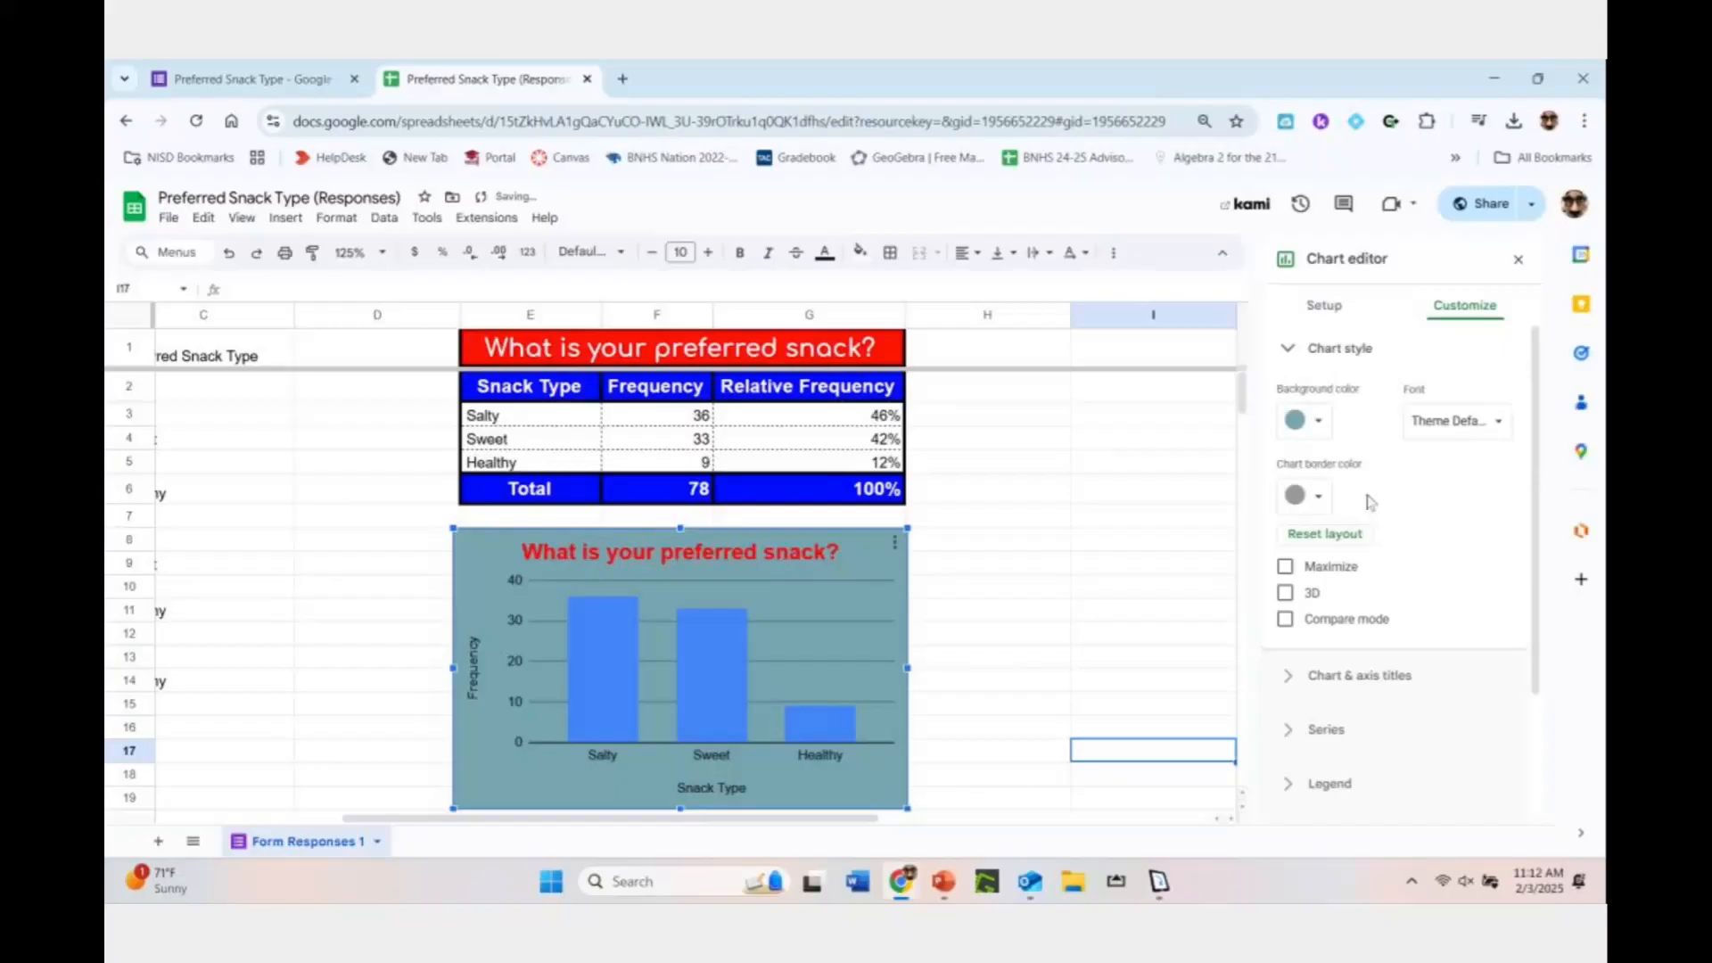
pyautogui.click(1318, 421)
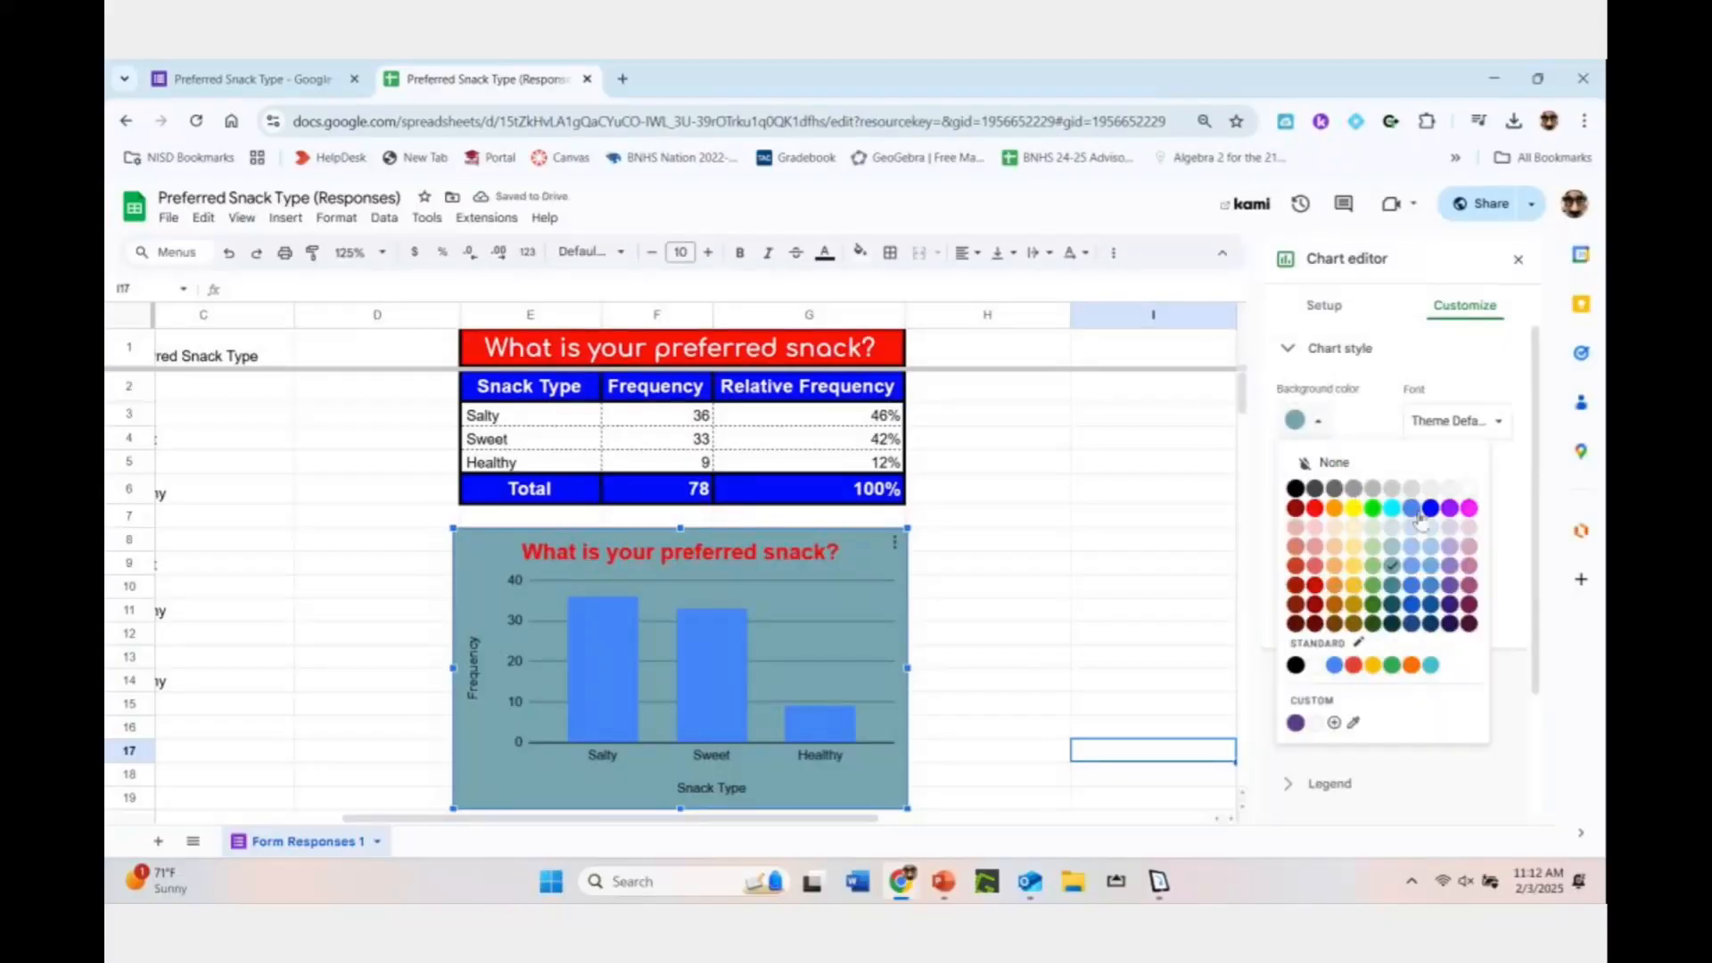
pyautogui.click(1430, 489)
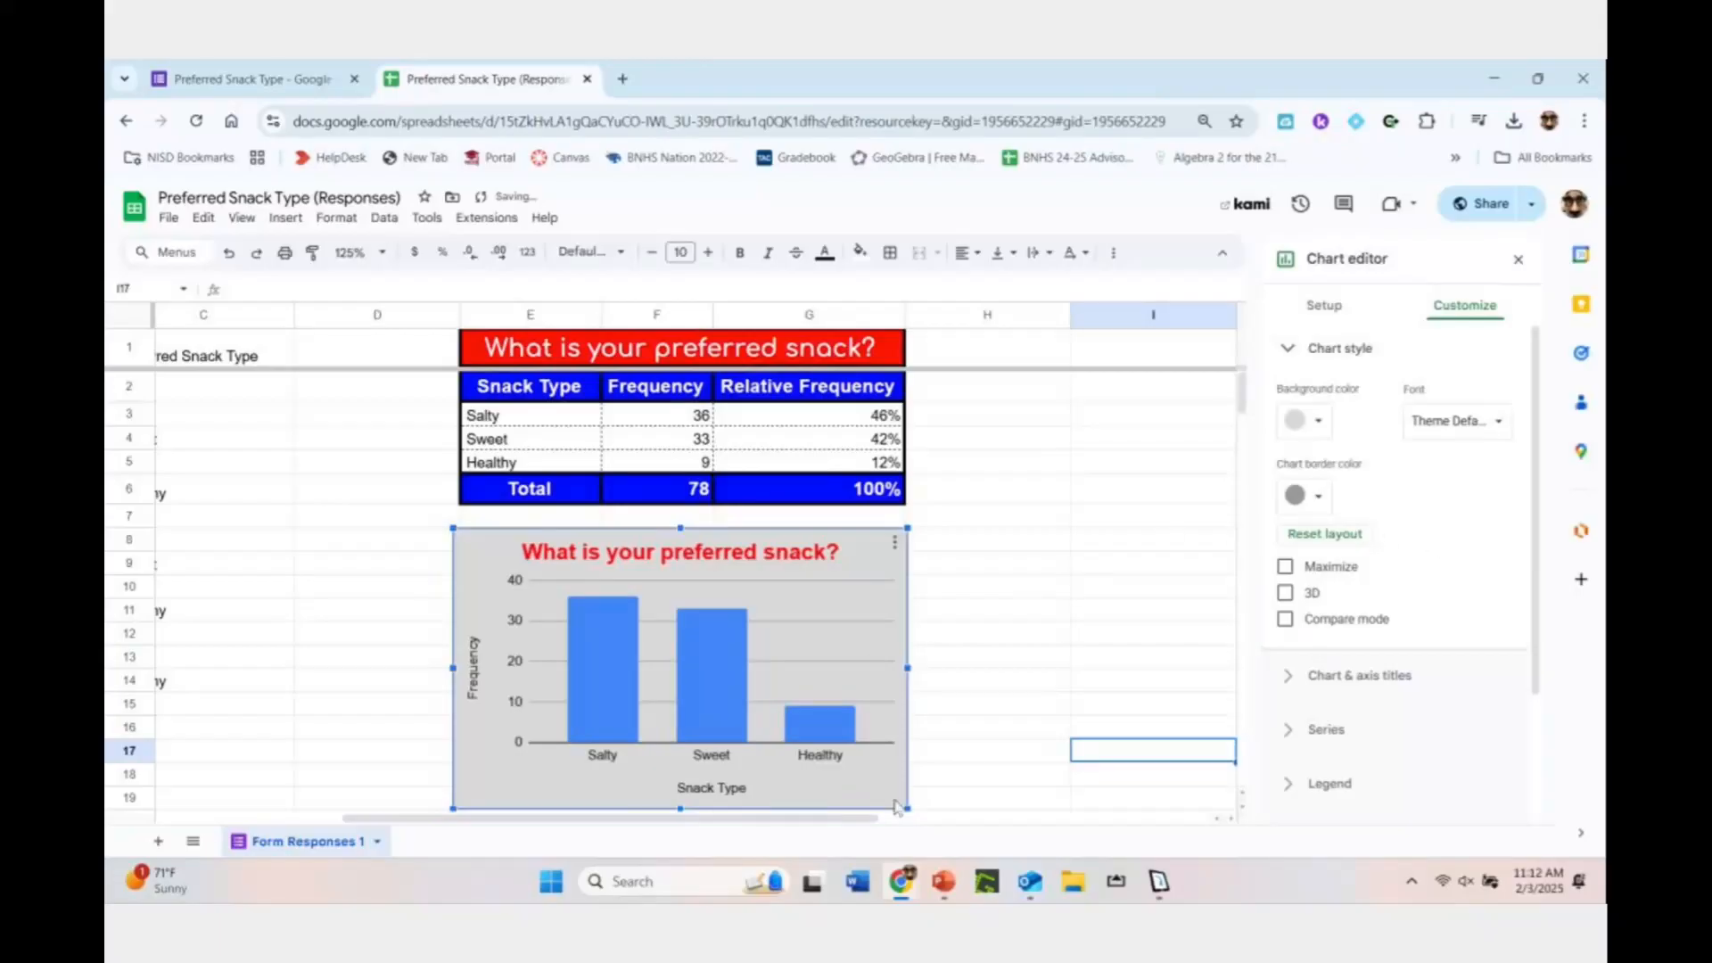
# Set the column chart's border color to black and its font to Wide
pyautogui.click(1311, 496)
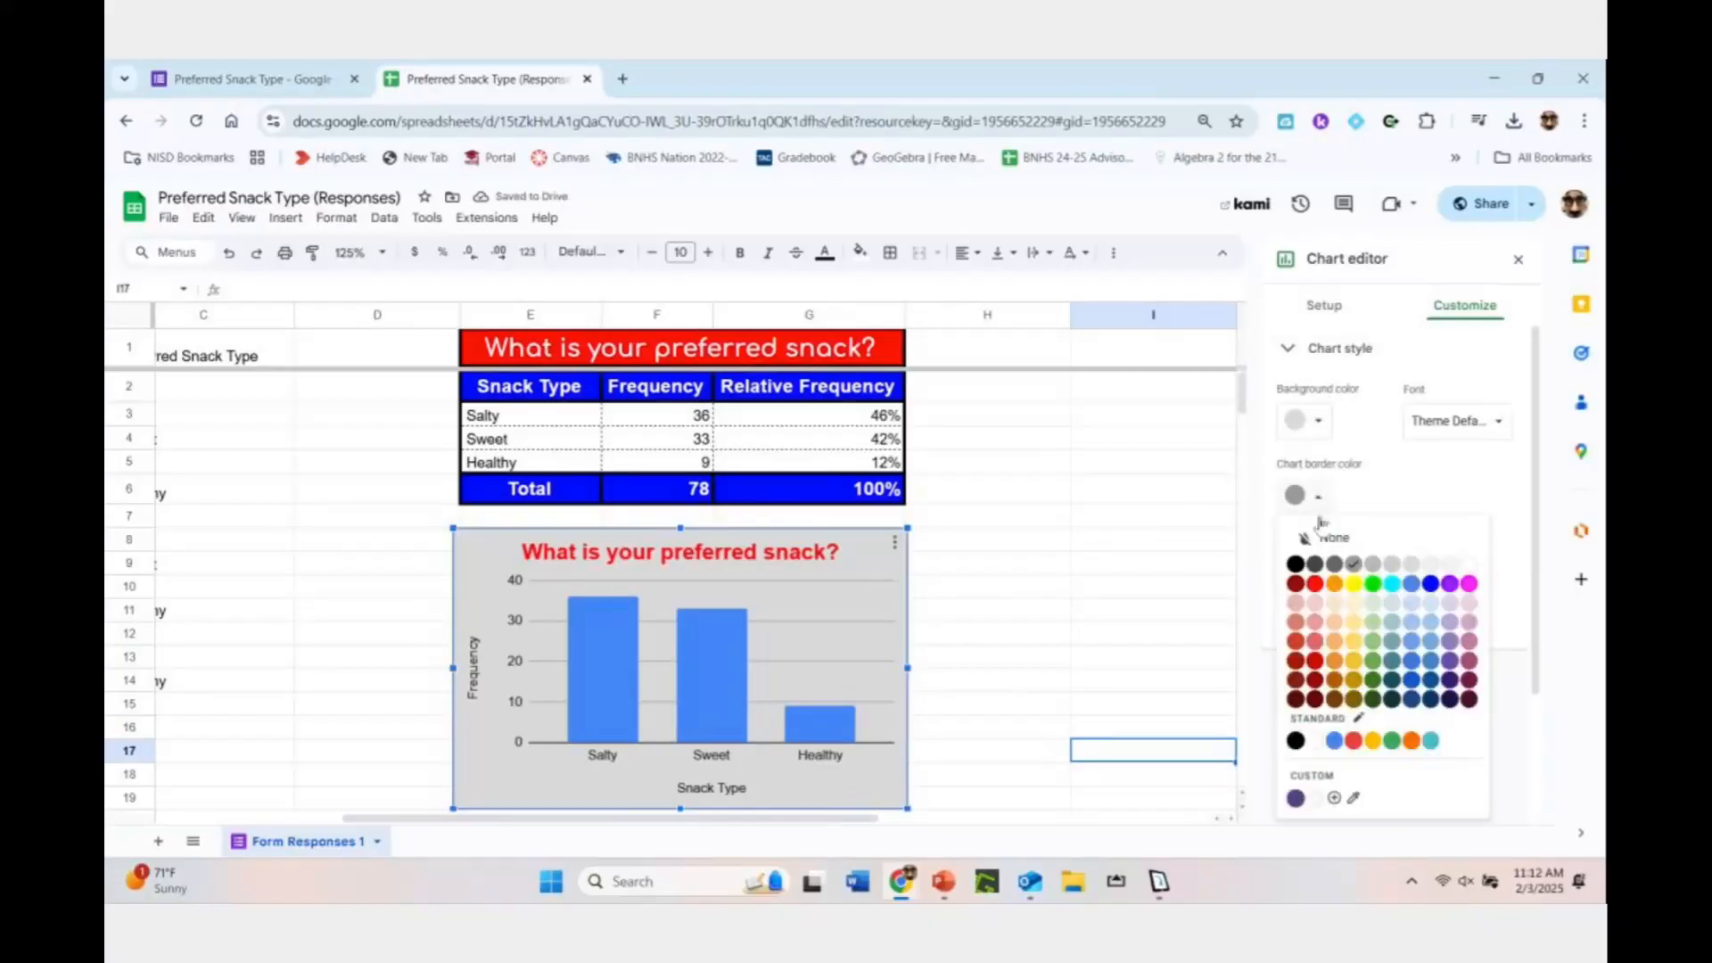
pyautogui.click(1298, 565)
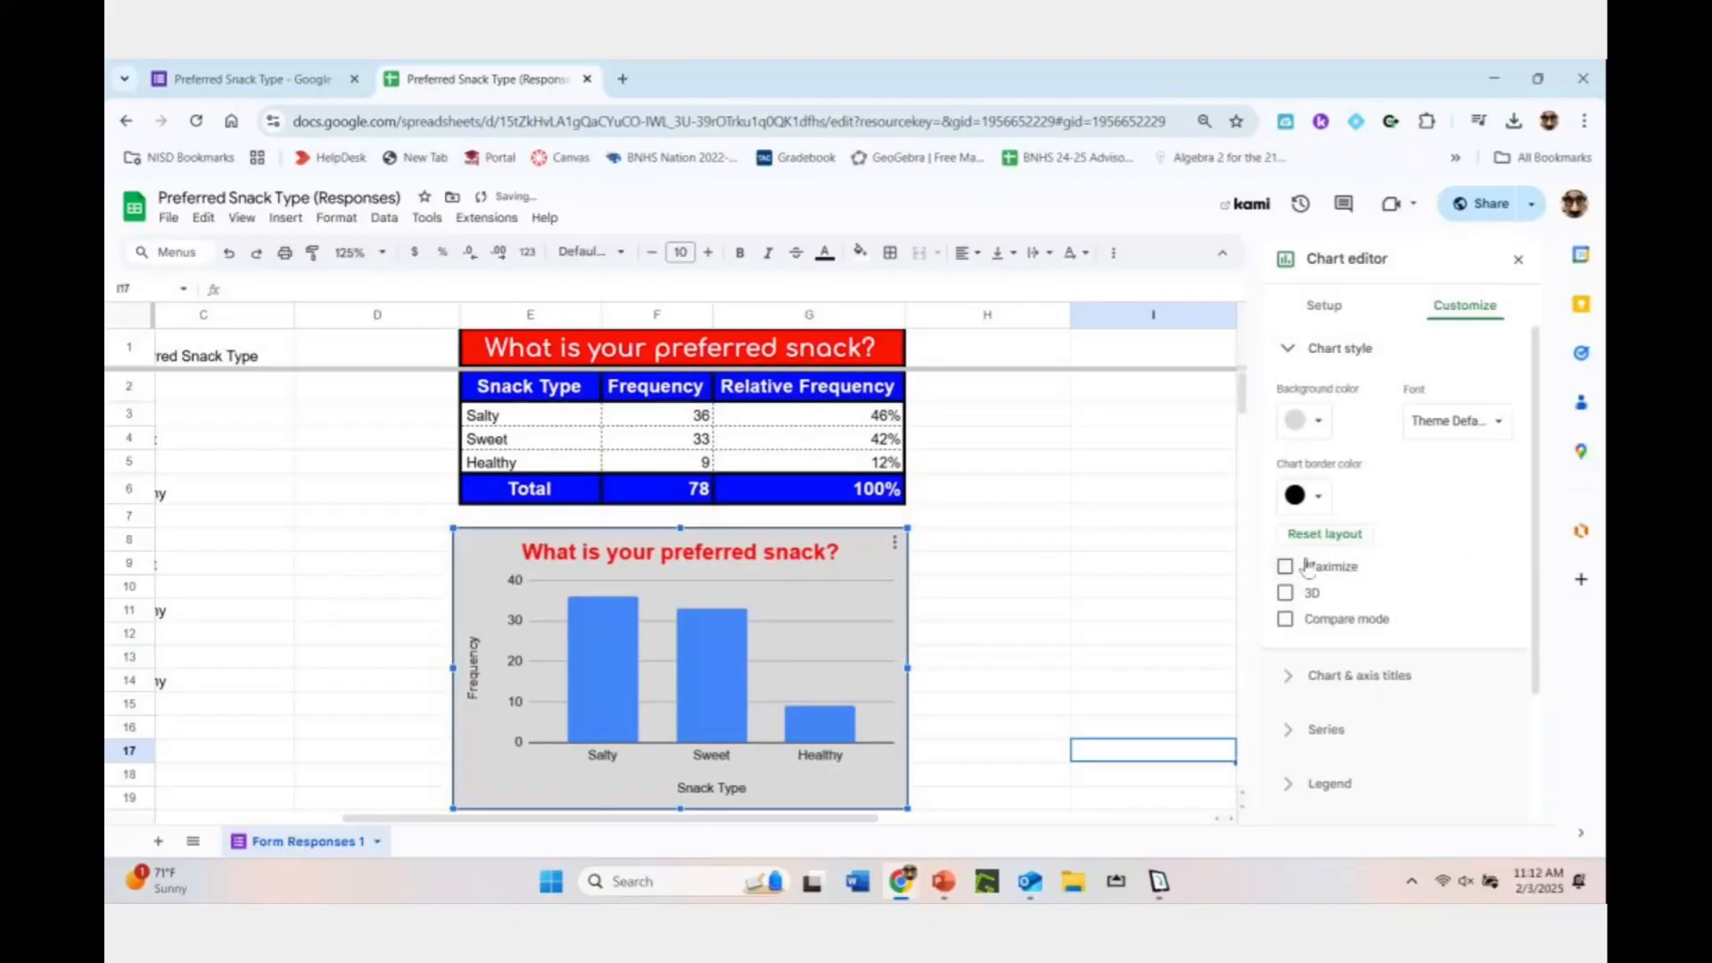
pyautogui.click(1458, 423)
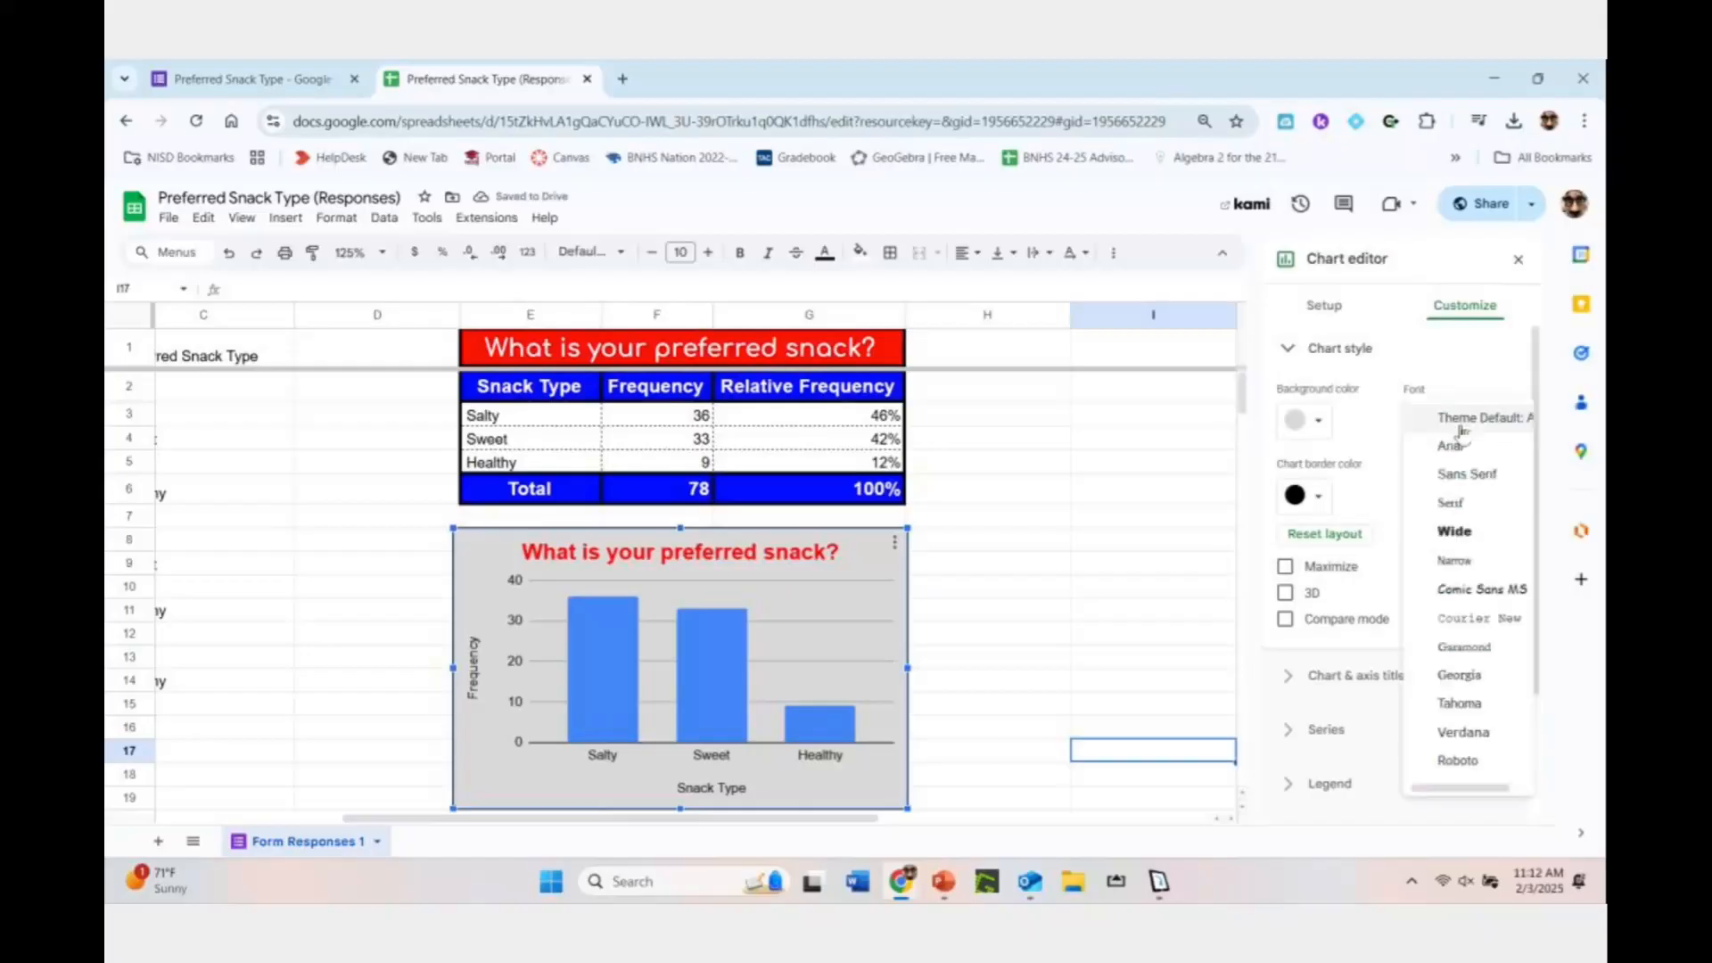
pyautogui.click(1481, 533)
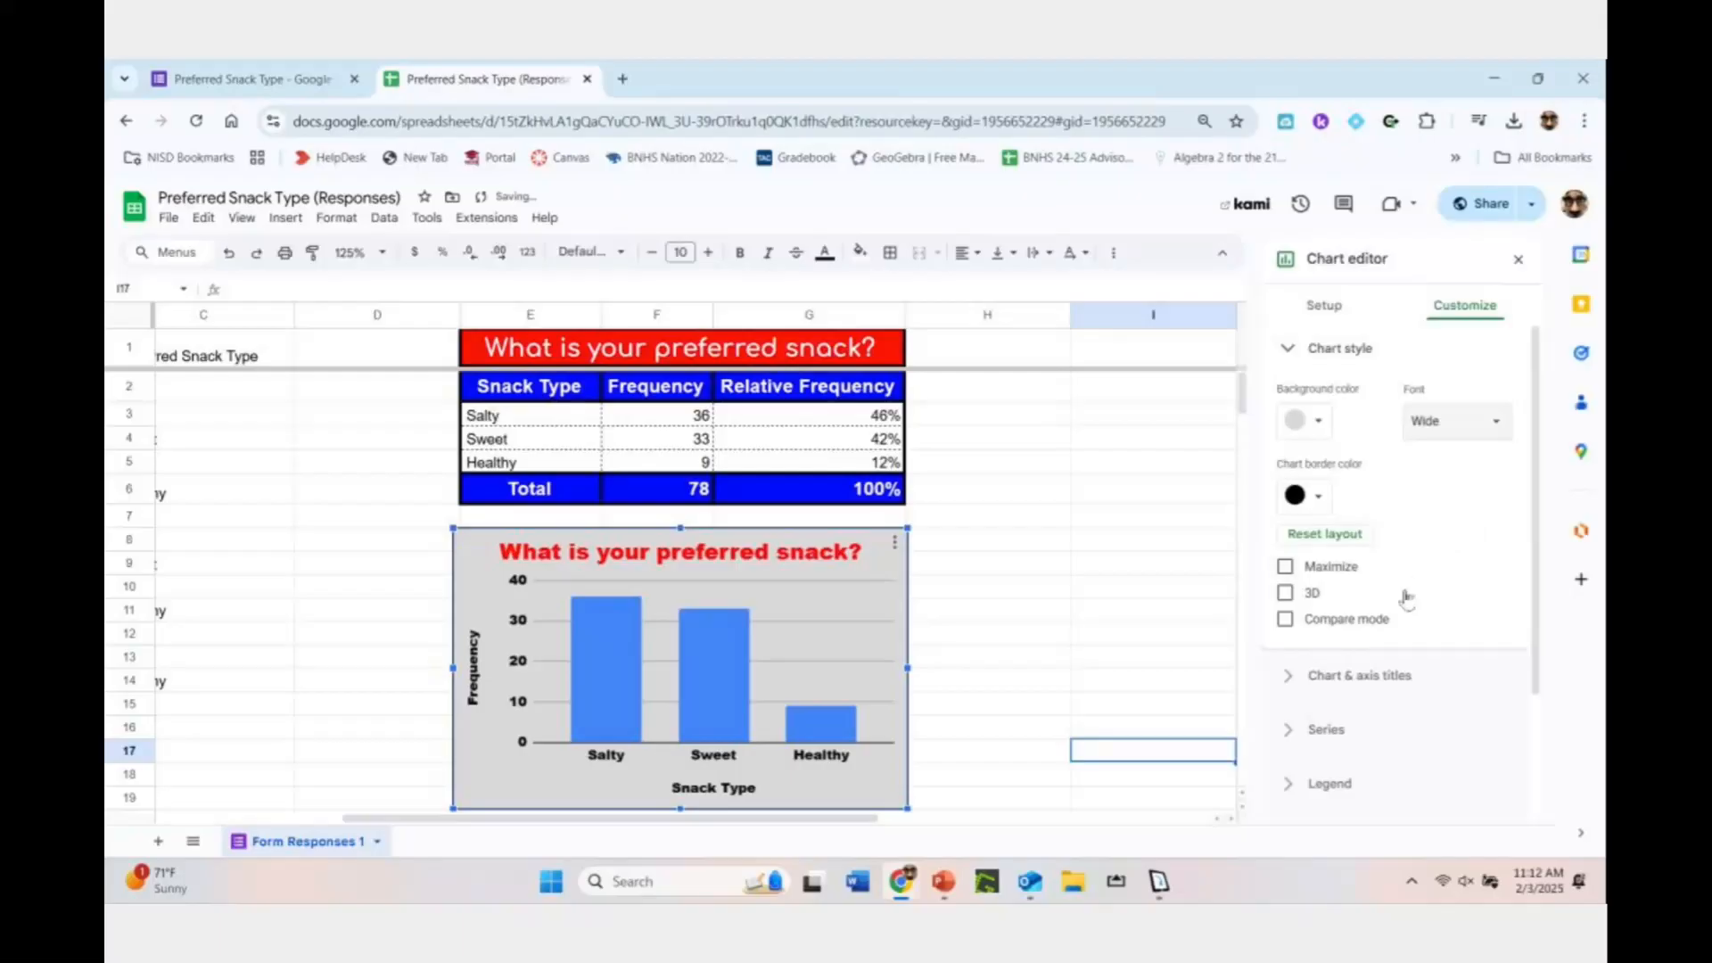
# Try the Maximize option on the column chart, turn it back off and enable 3D
pyautogui.click(1285, 567)
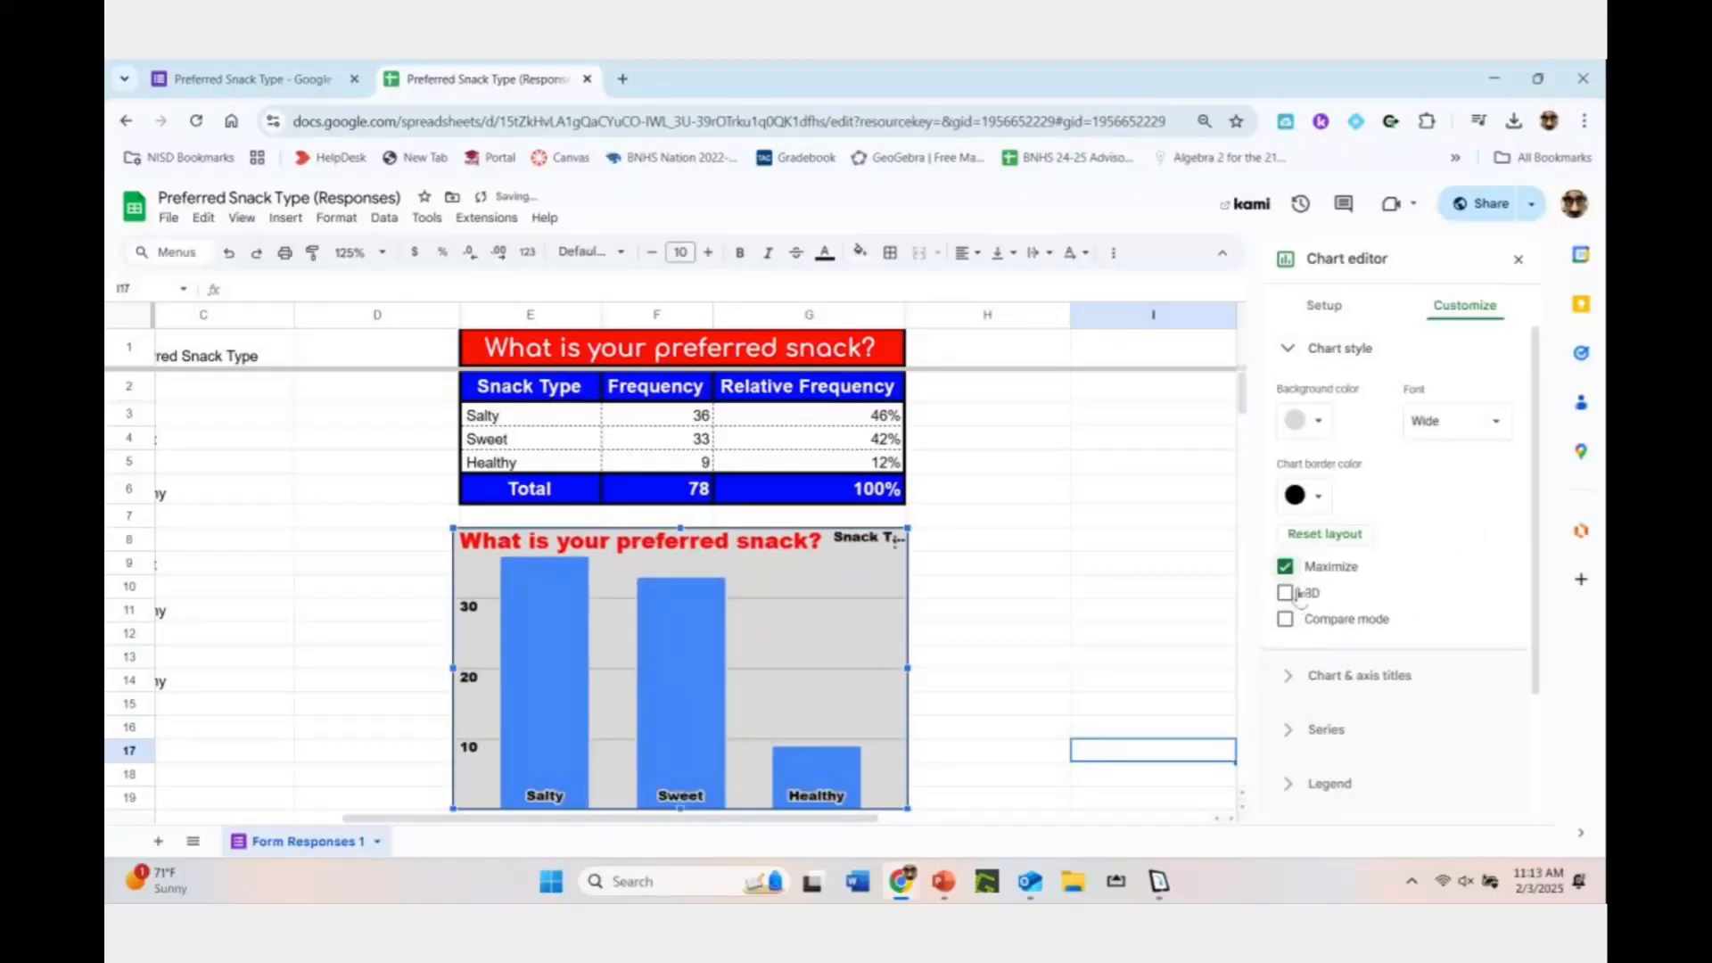
pyautogui.click(1285, 567)
pyautogui.click(1287, 594)
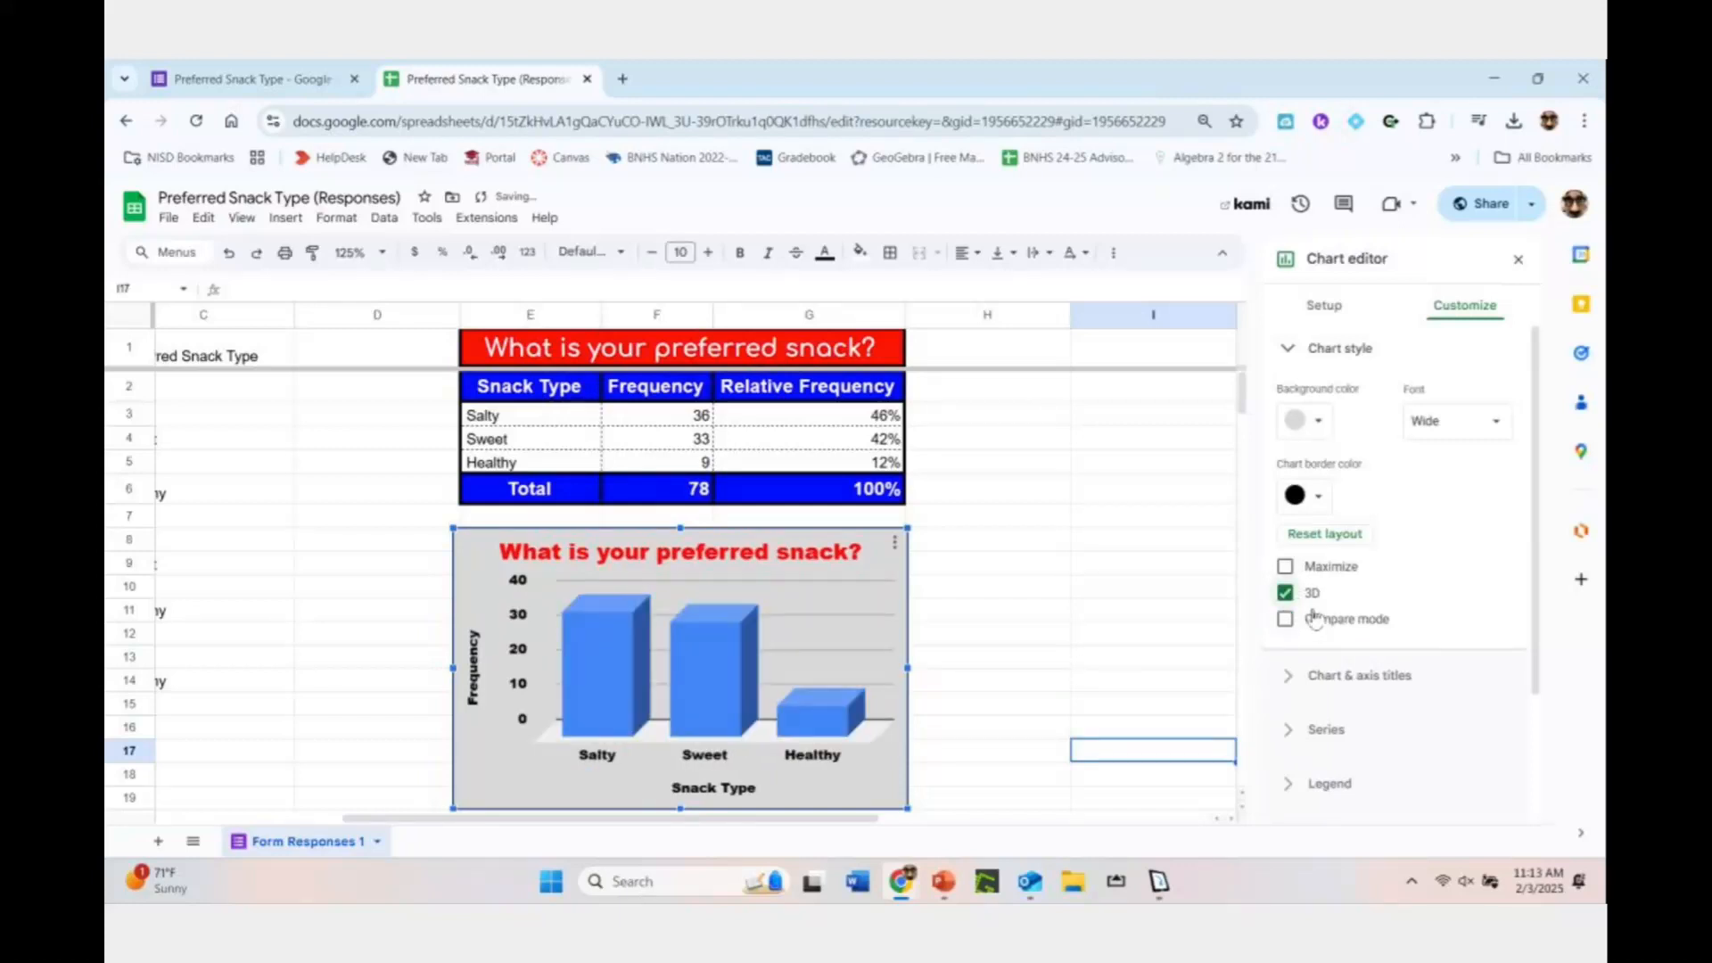
# Try a red fill color on the chart's Frequency series and return the fill to Auto
pyautogui.scroll(-1, 1316, 609)
pyautogui.scroll(-3, 1316, 609)
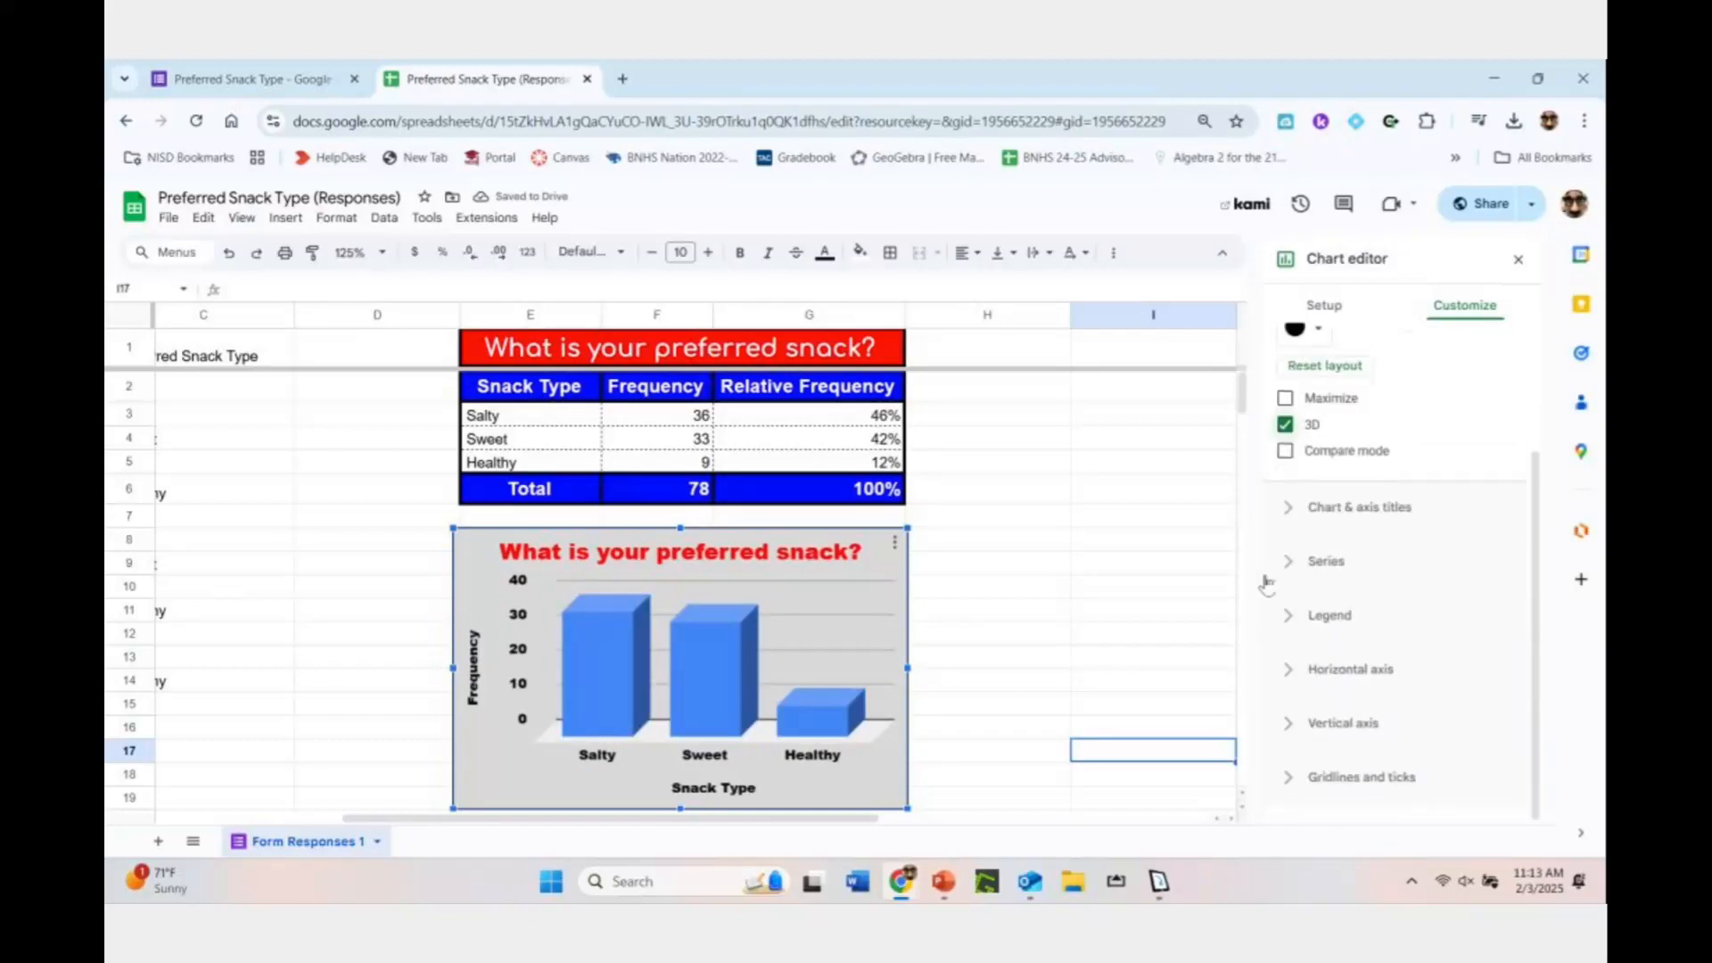
pyautogui.click(1299, 507)
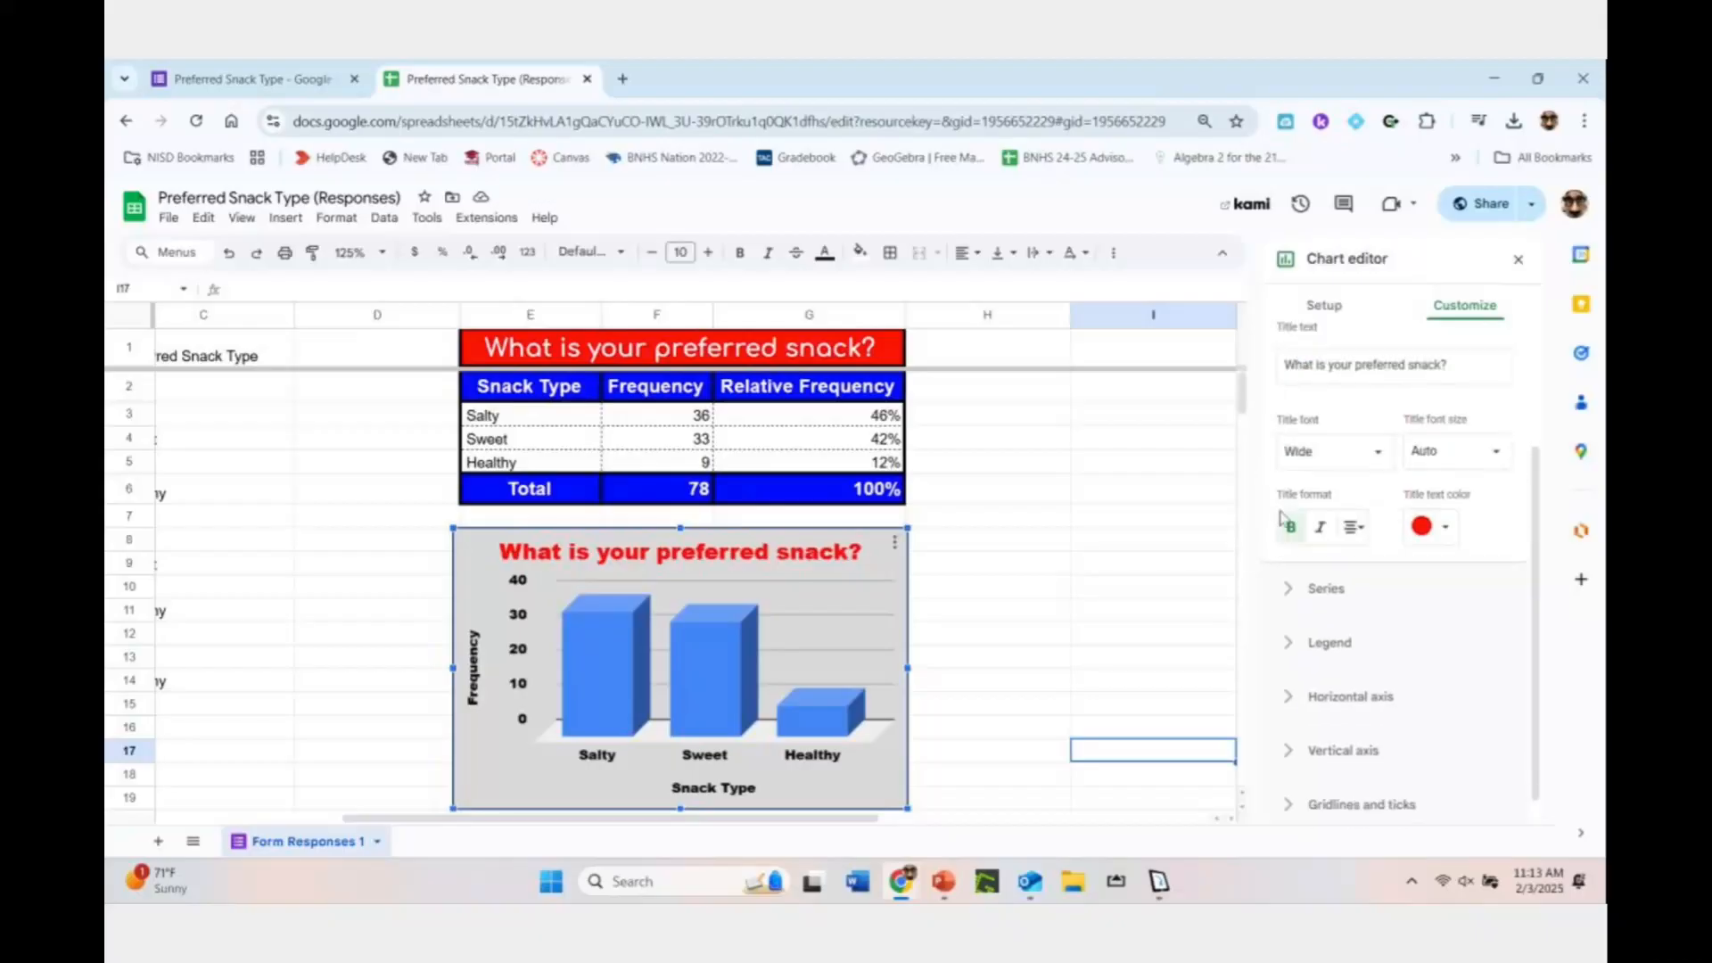
pyautogui.scroll(3, 1380, 607)
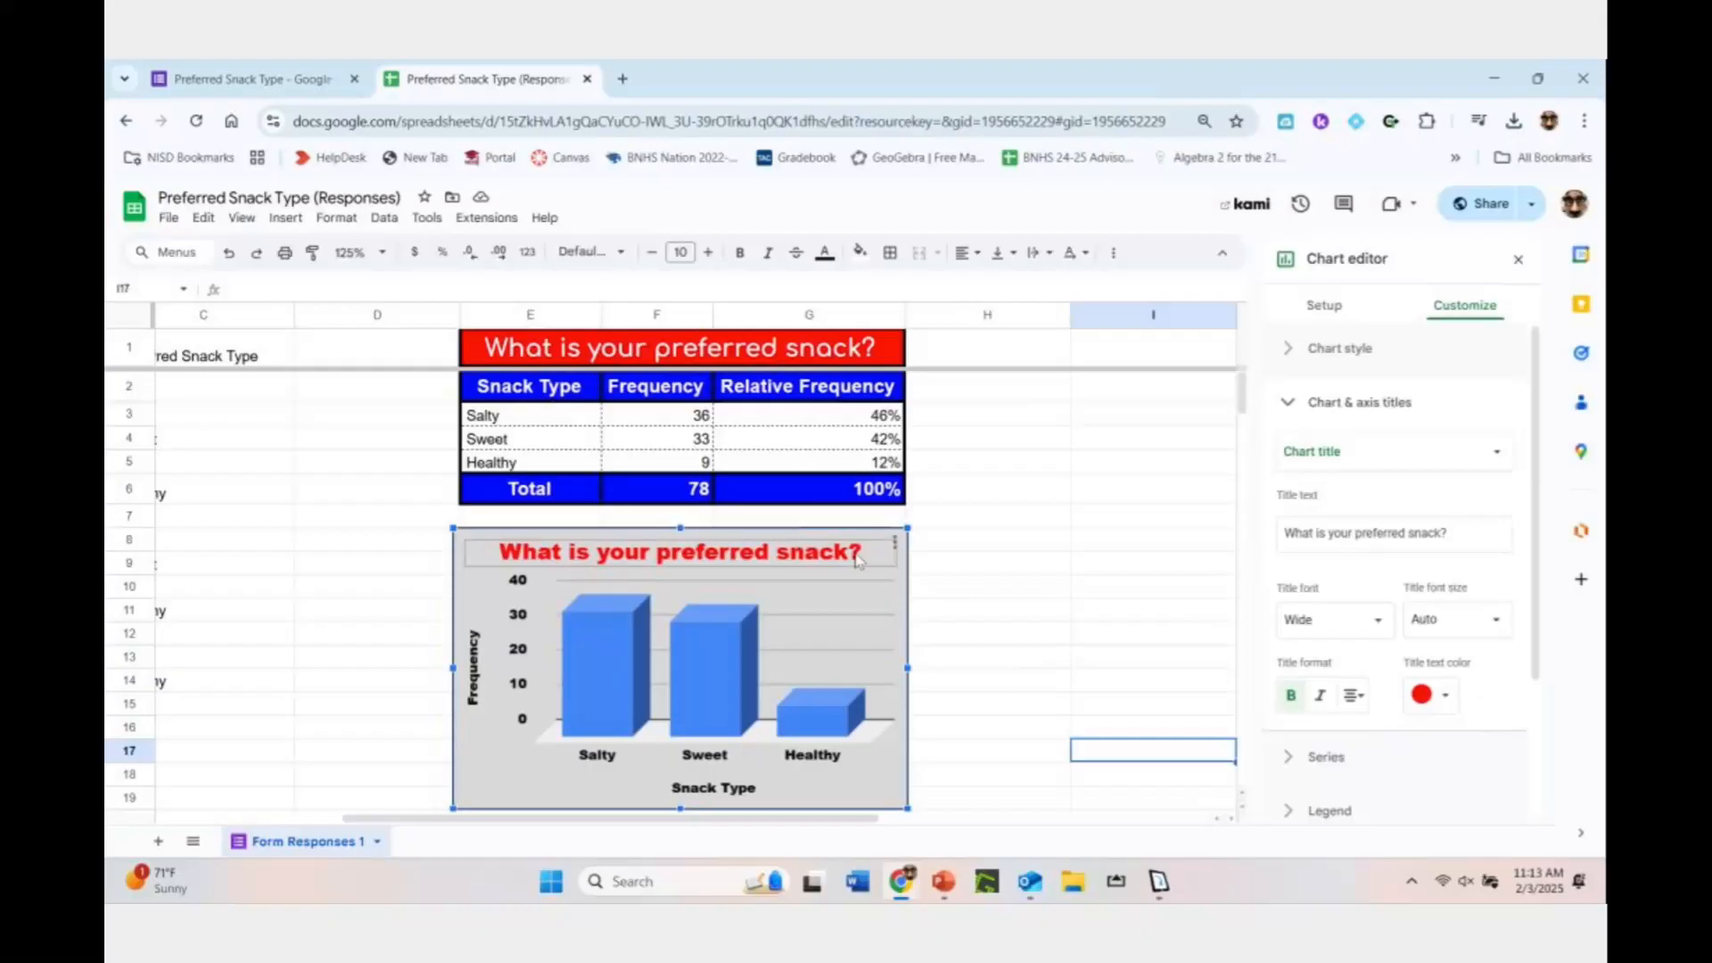
pyautogui.scroll(-3, 1289, 593)
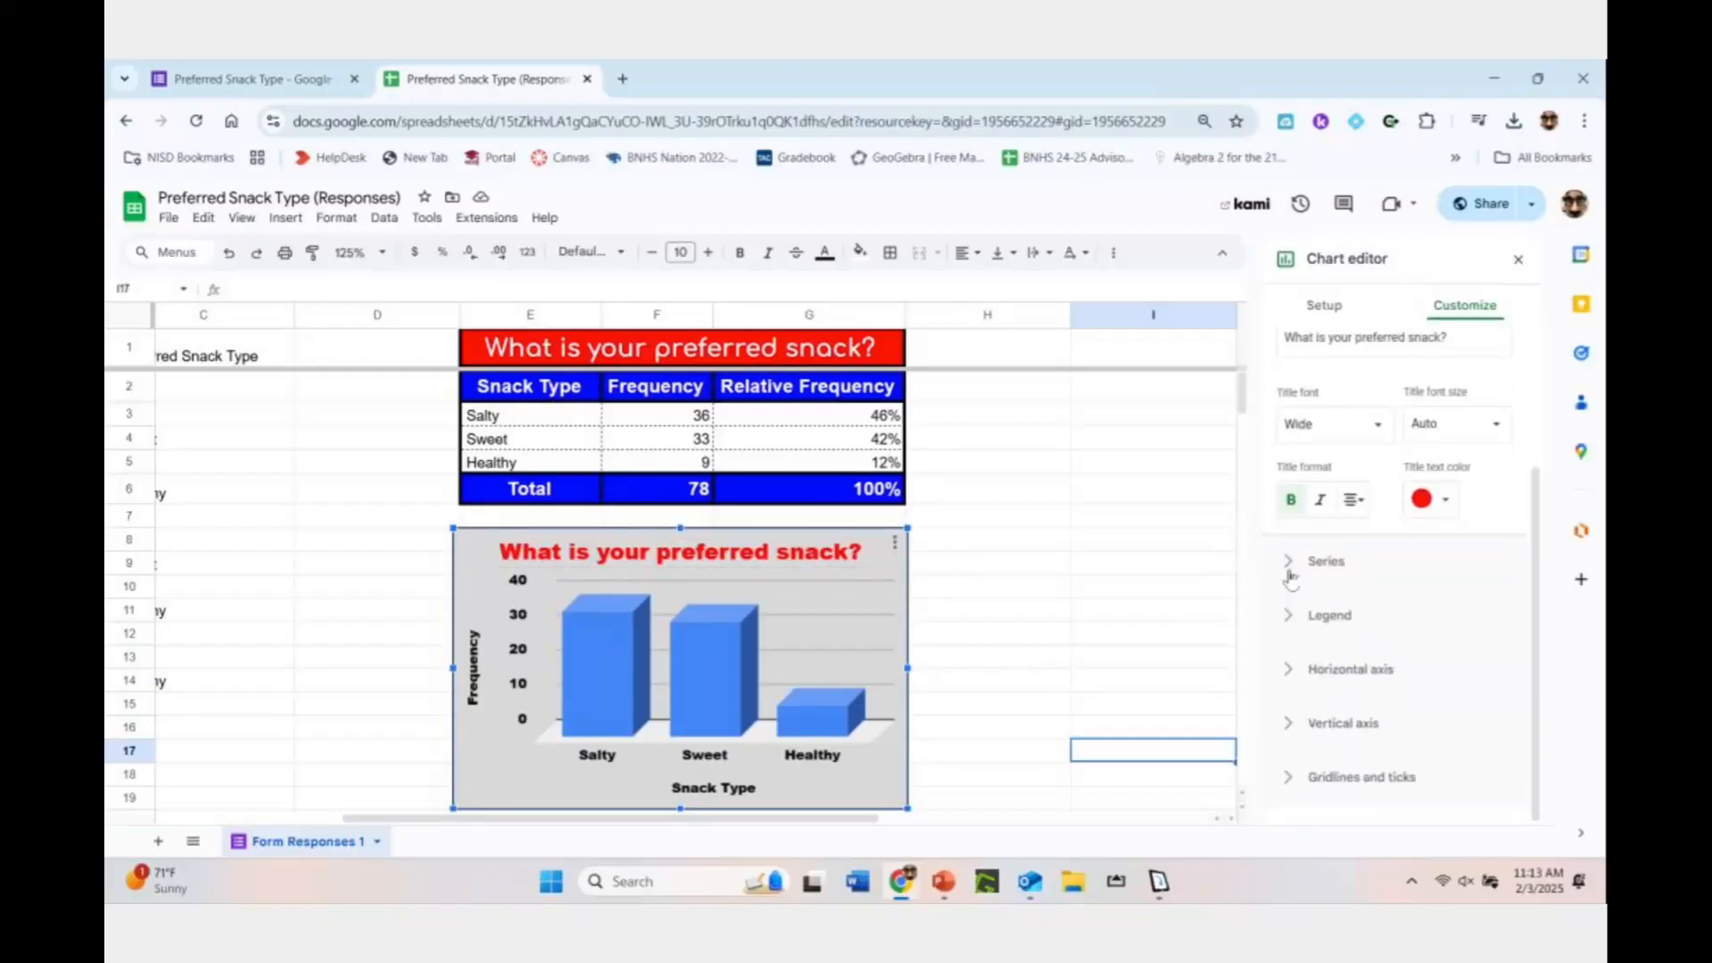
pyautogui.click(1290, 562)
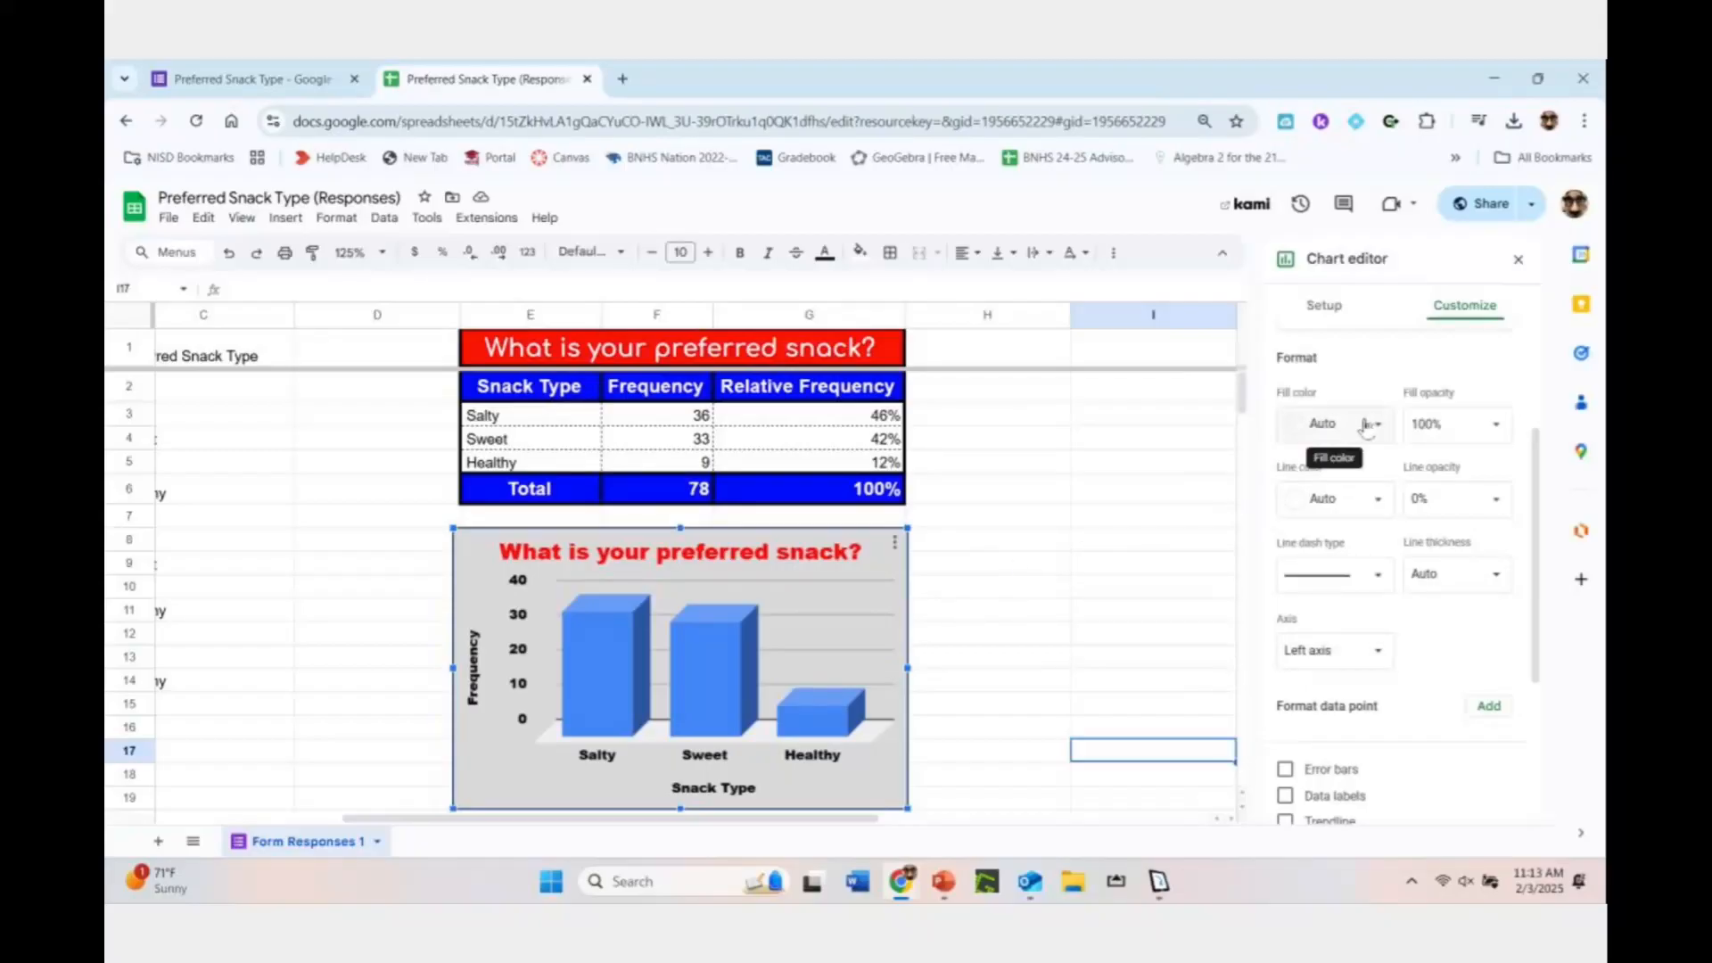
pyautogui.click(1338, 425)
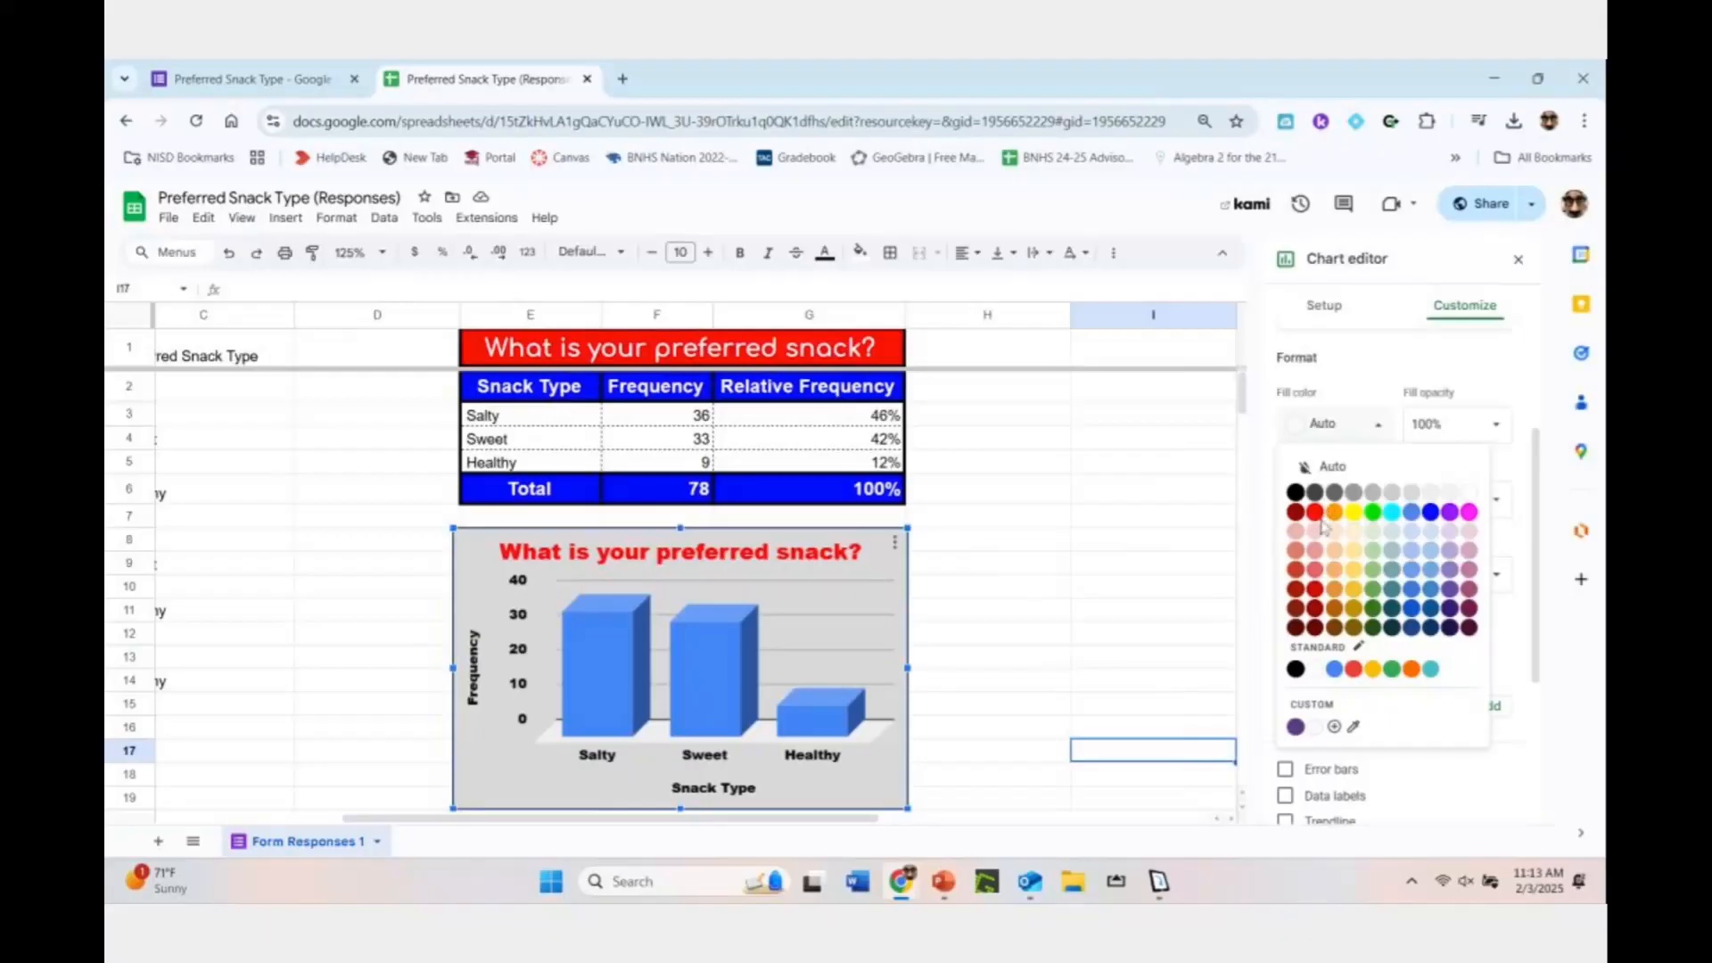
pyautogui.click(1317, 511)
pyautogui.click(1342, 428)
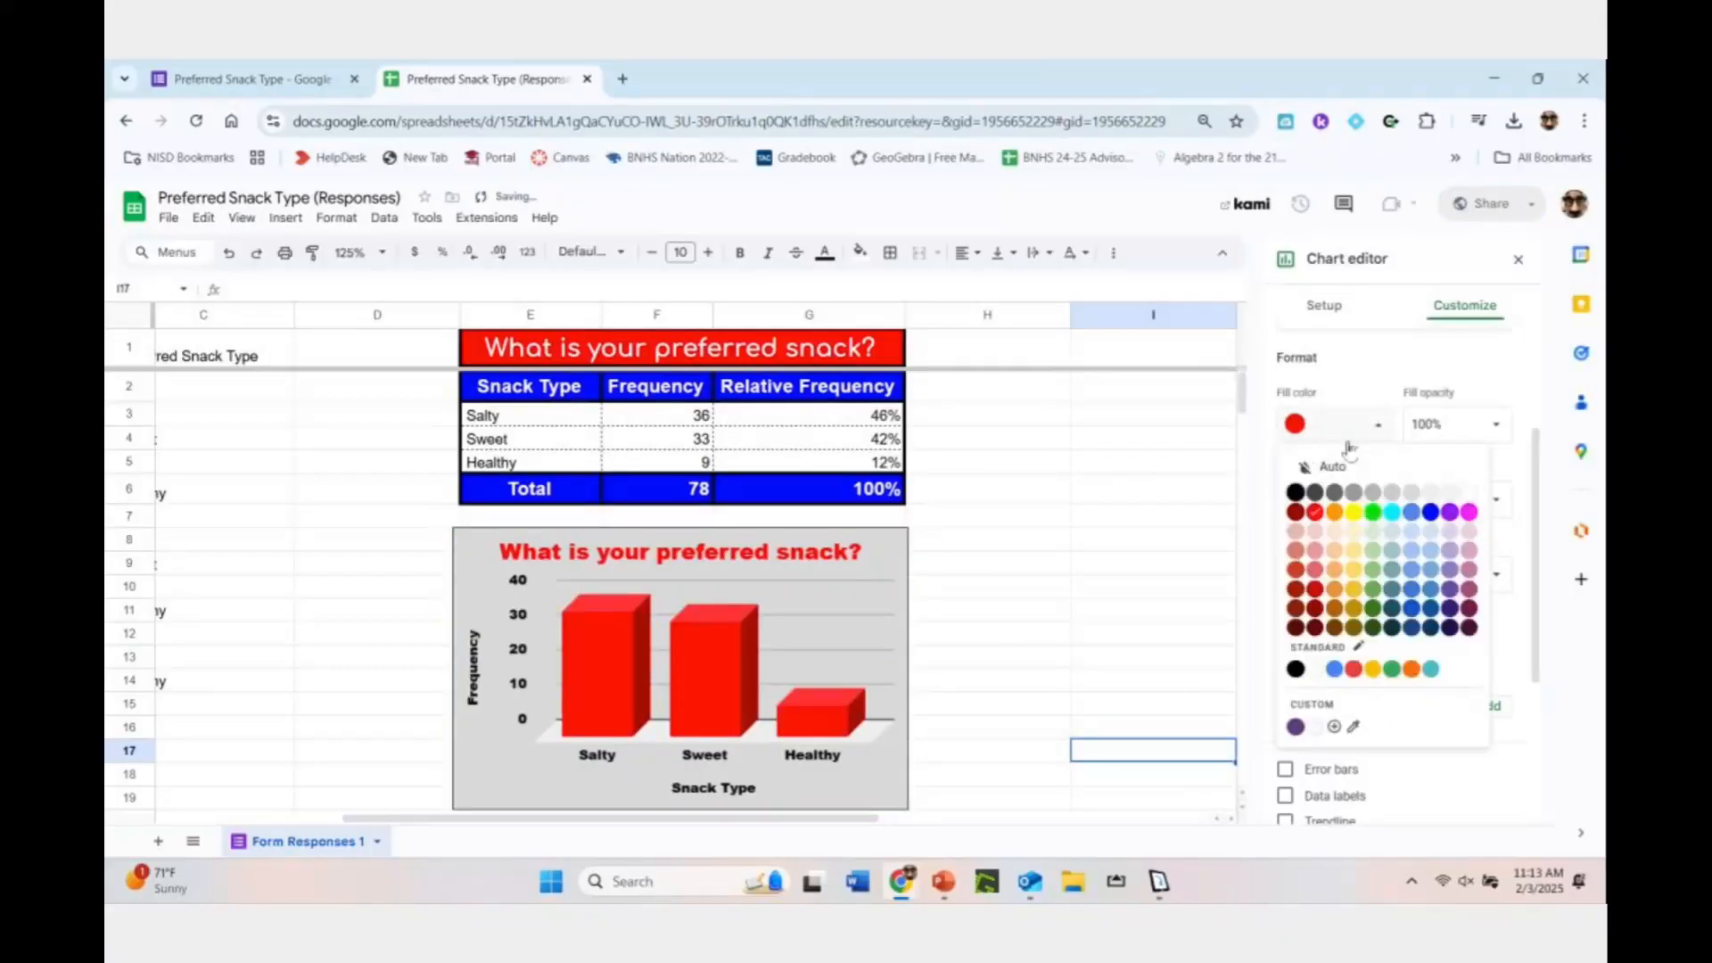
pyautogui.click(1355, 470)
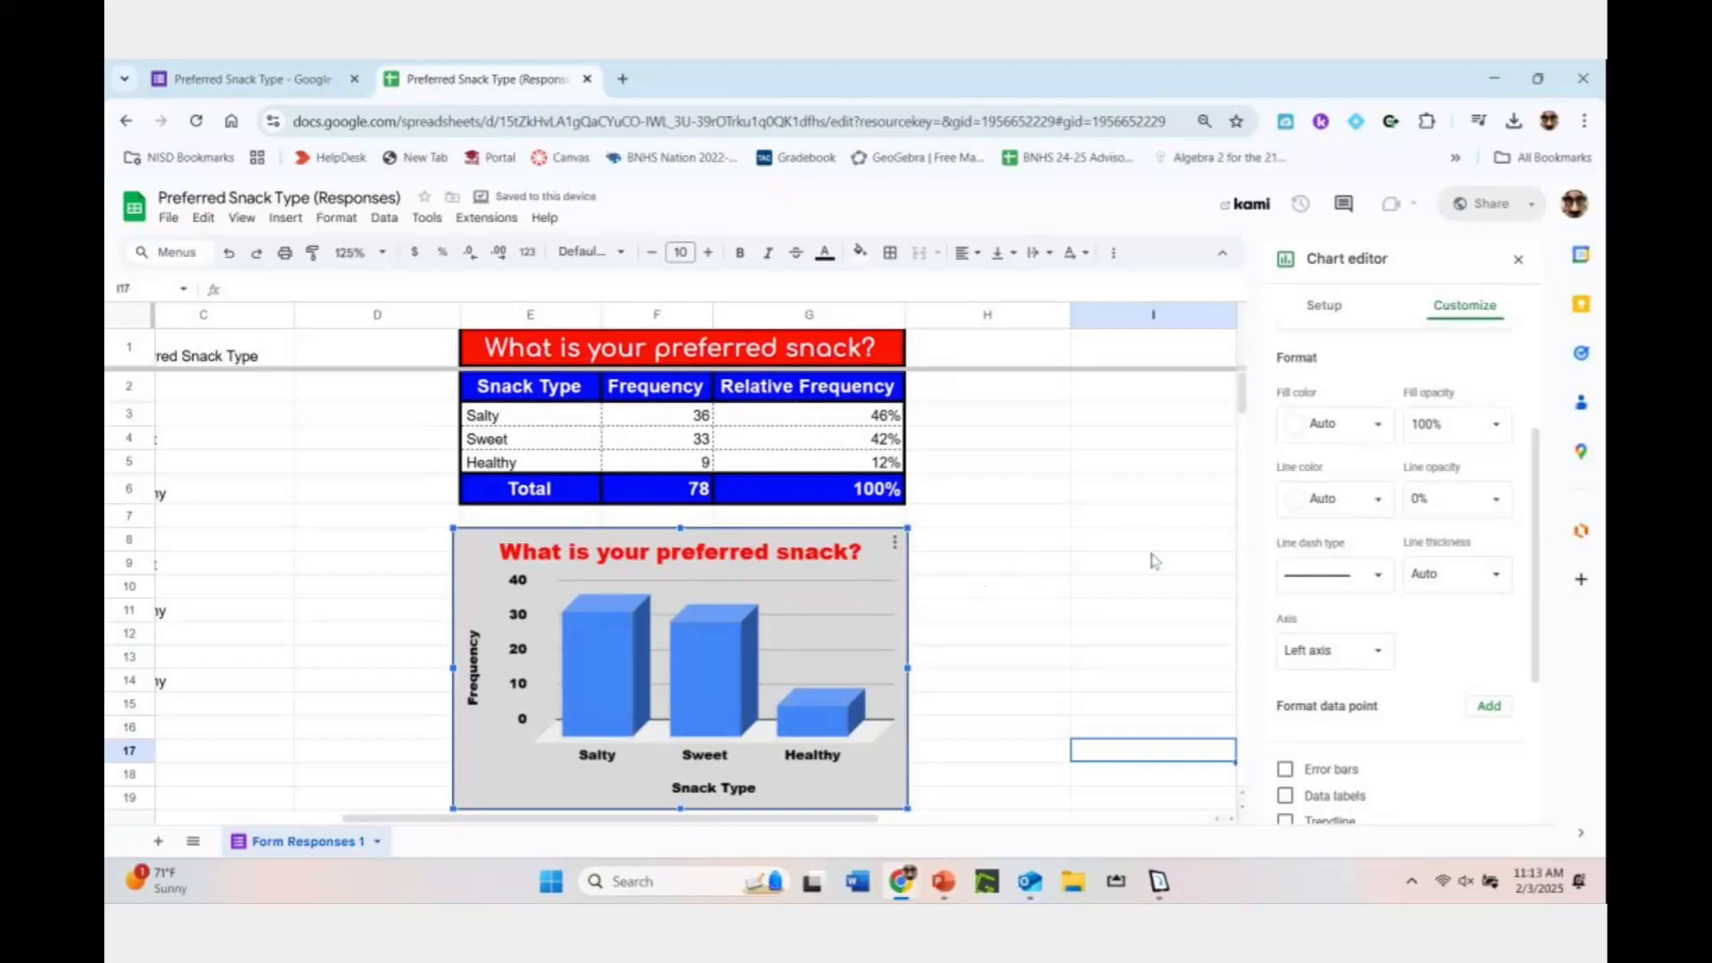
pyautogui.scroll(3, 1374, 562)
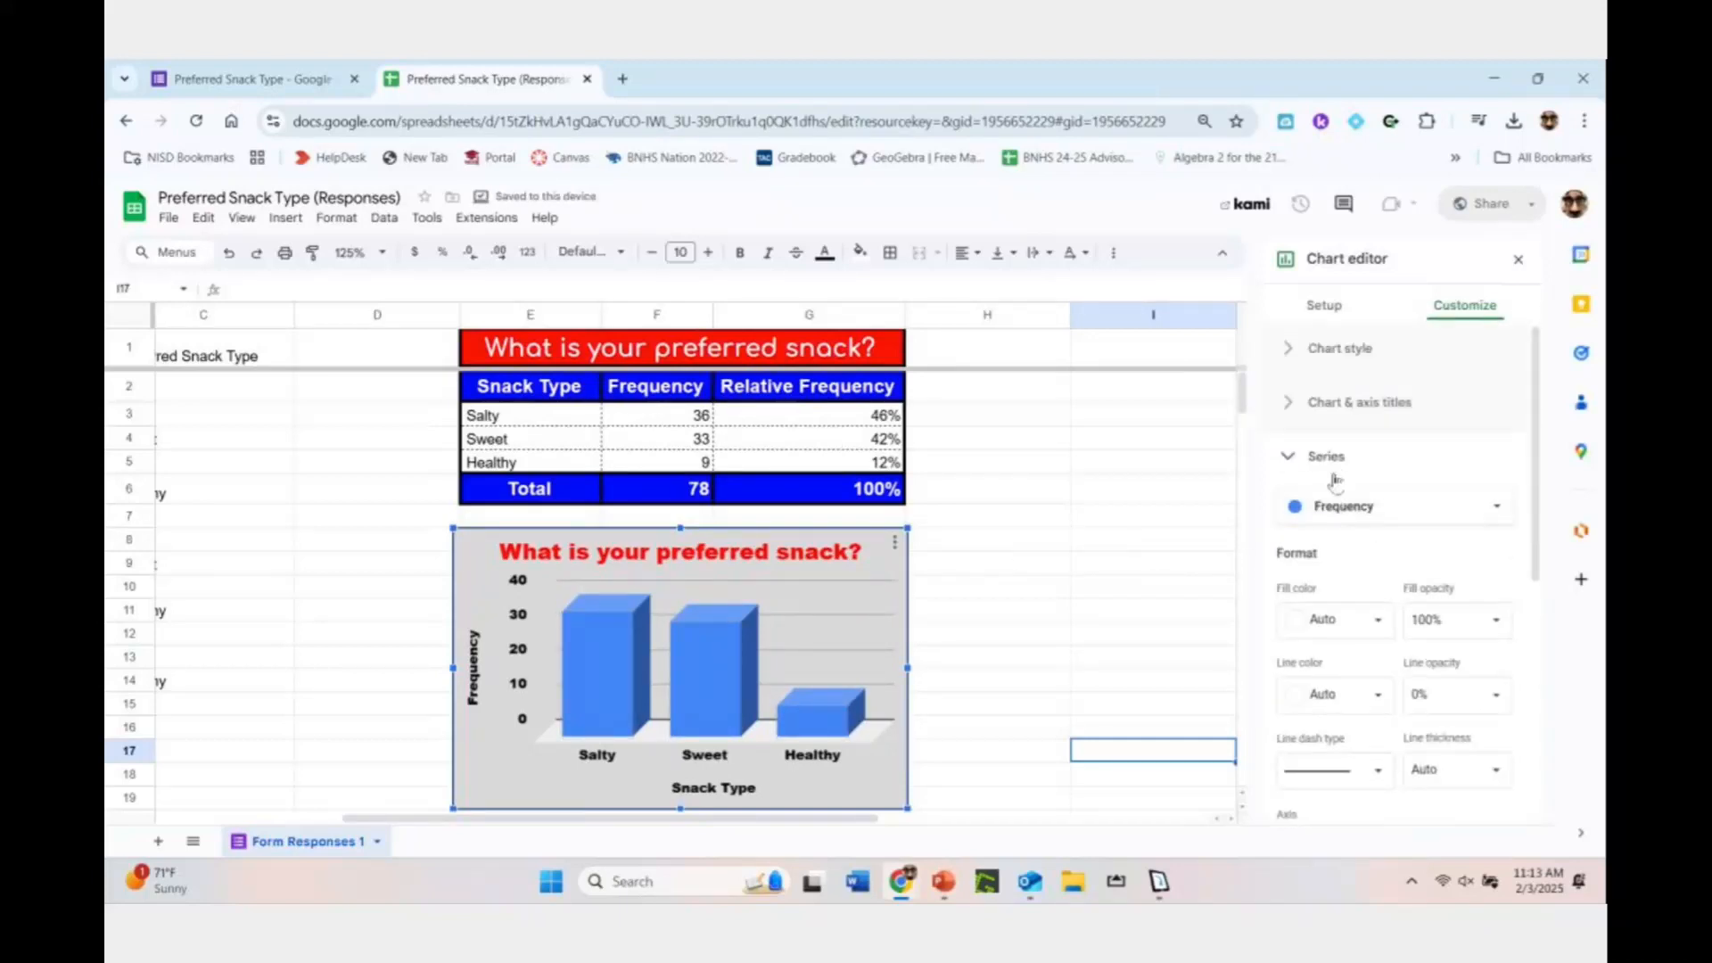
pyautogui.click(1378, 513)
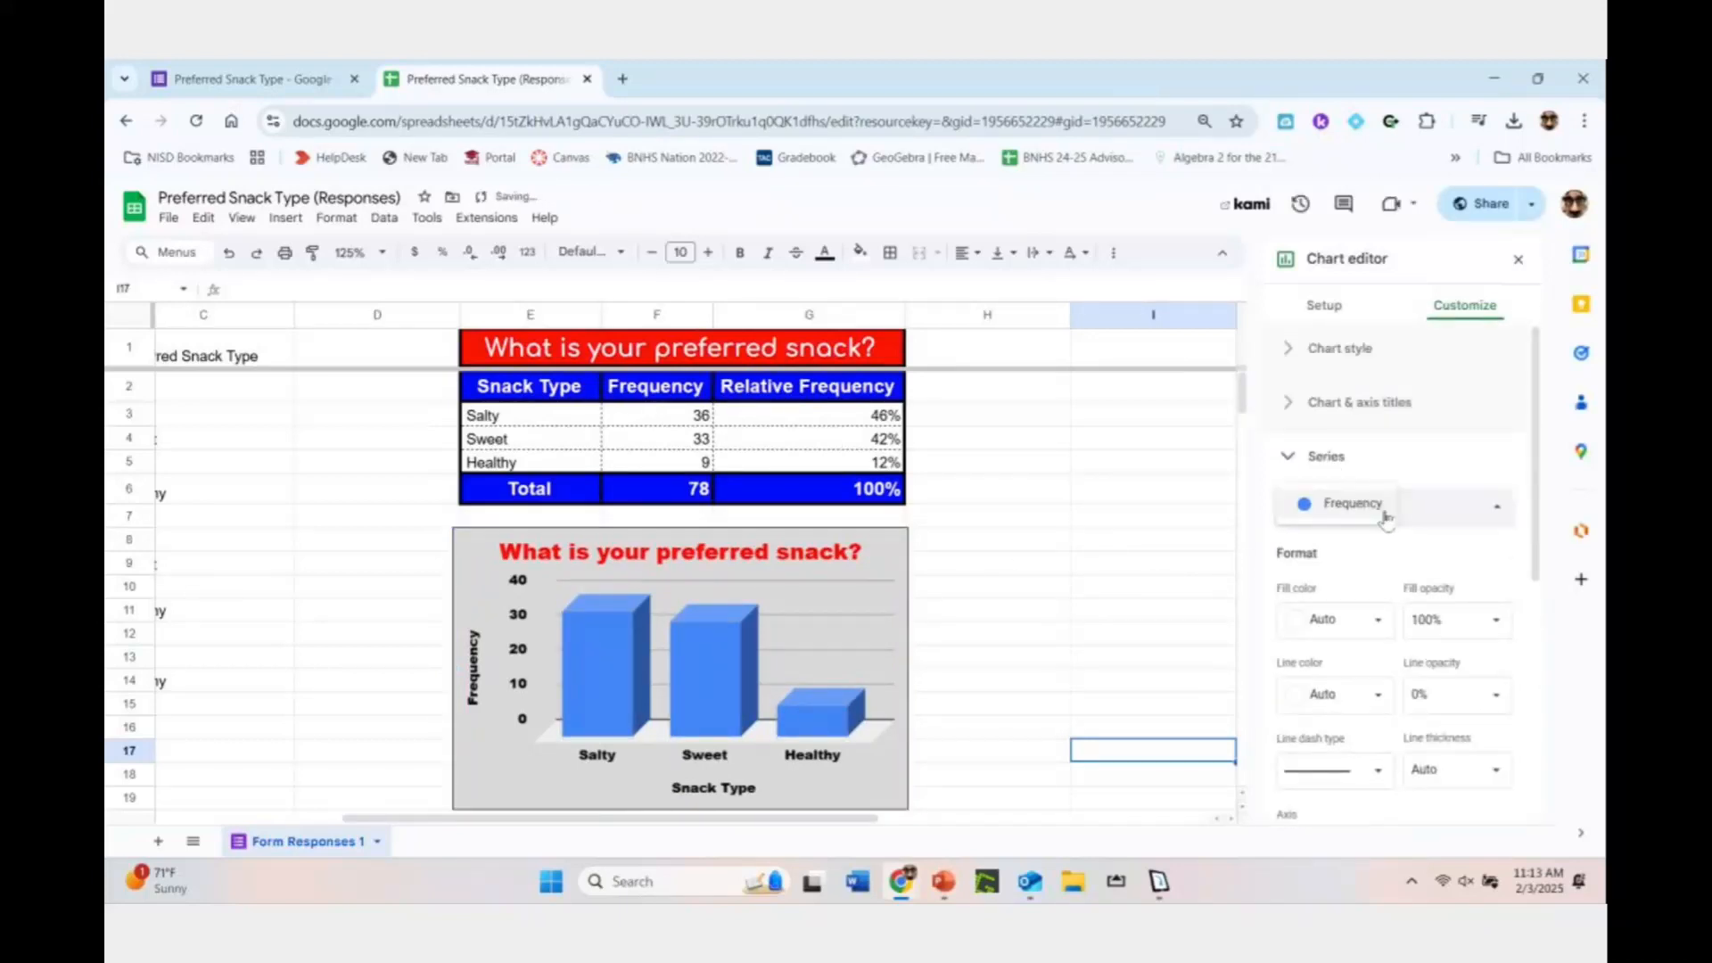
pyautogui.click(1442, 518)
pyautogui.click(1405, 460)
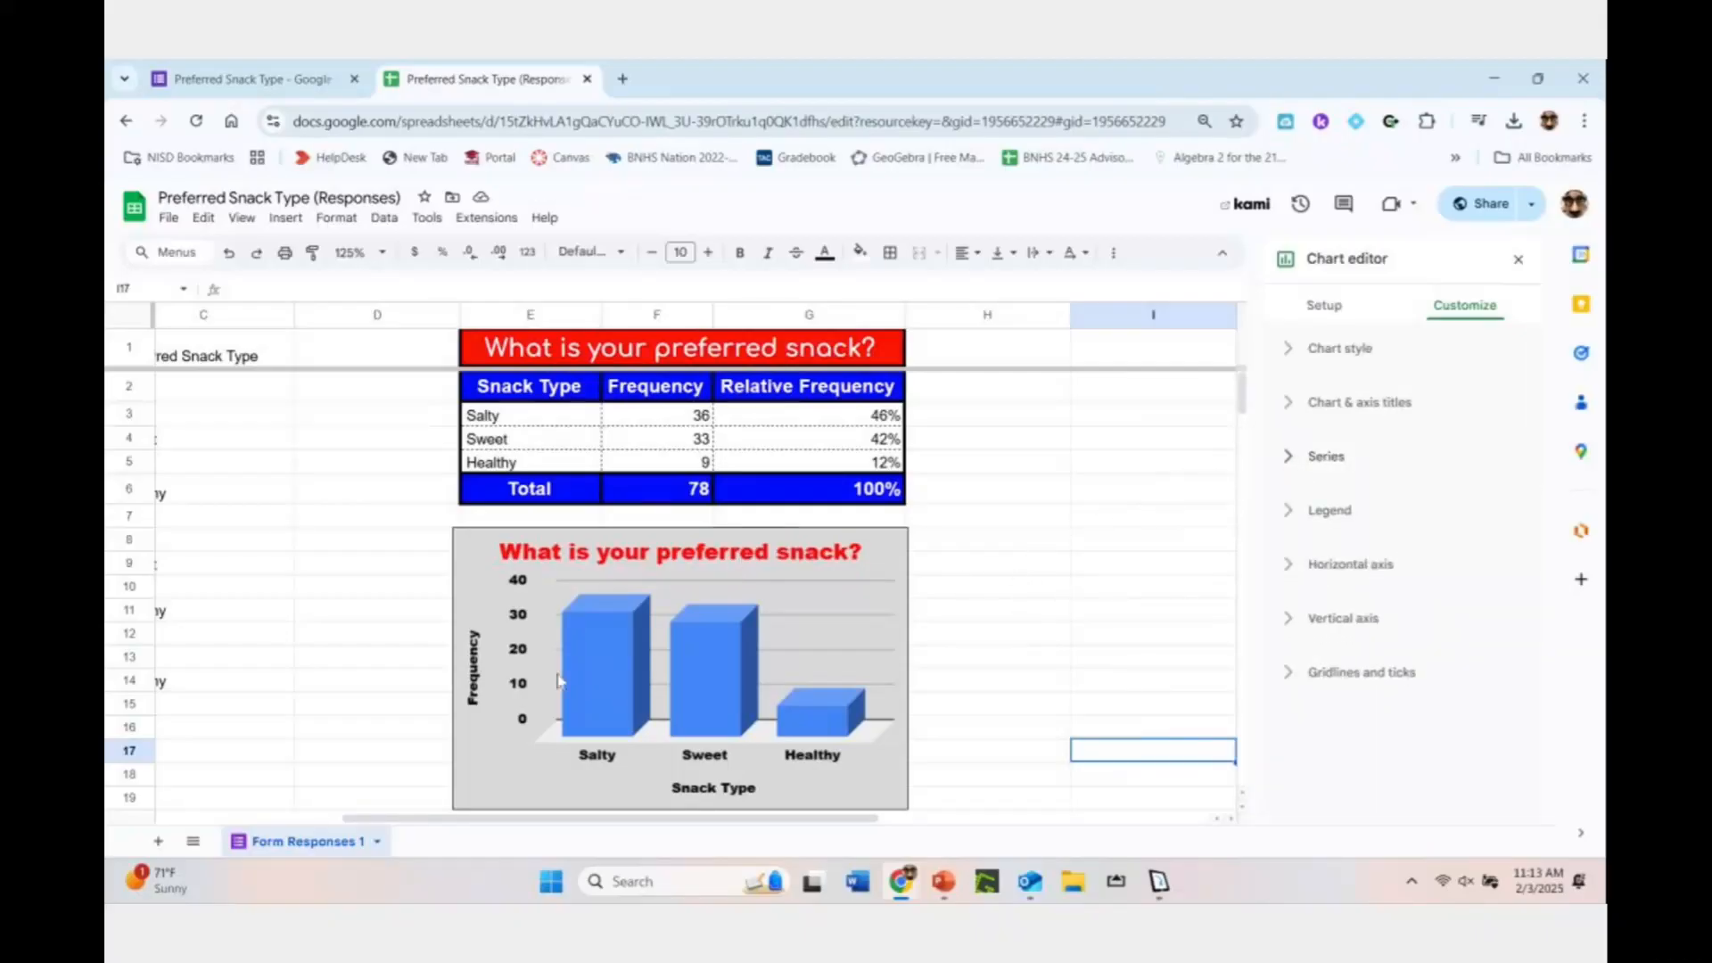
pyautogui.click(583, 636)
pyautogui.click(585, 640)
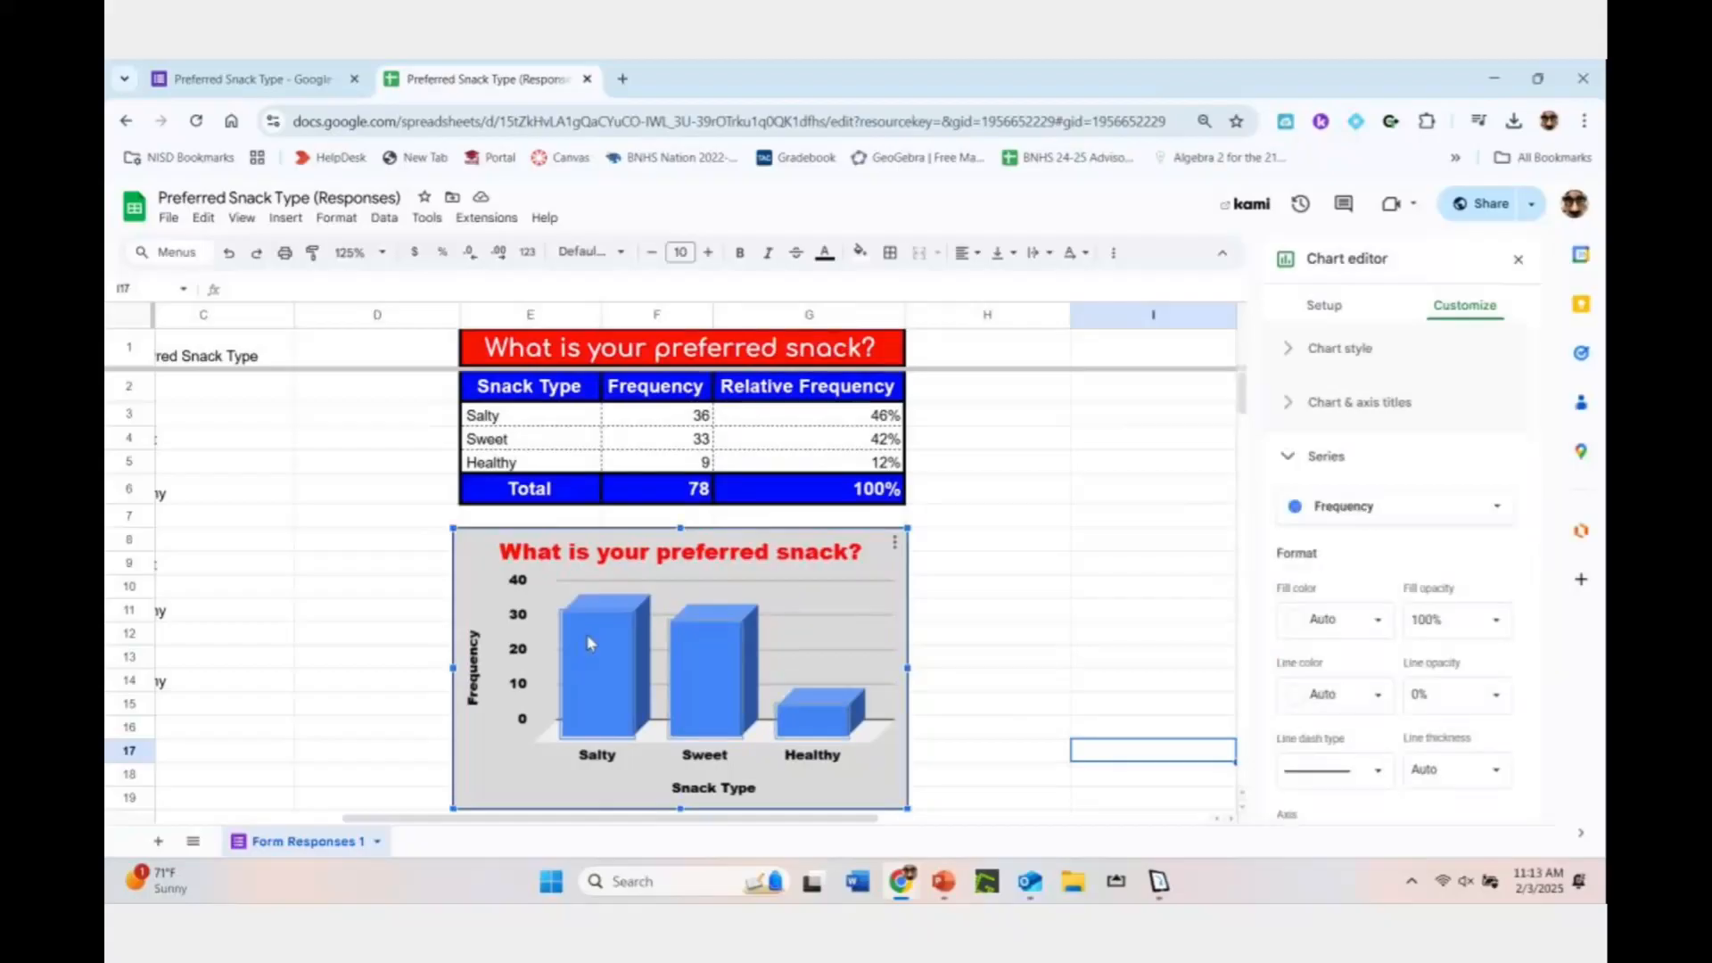
pyautogui.doubleClick(595, 641)
pyautogui.click(1518, 260)
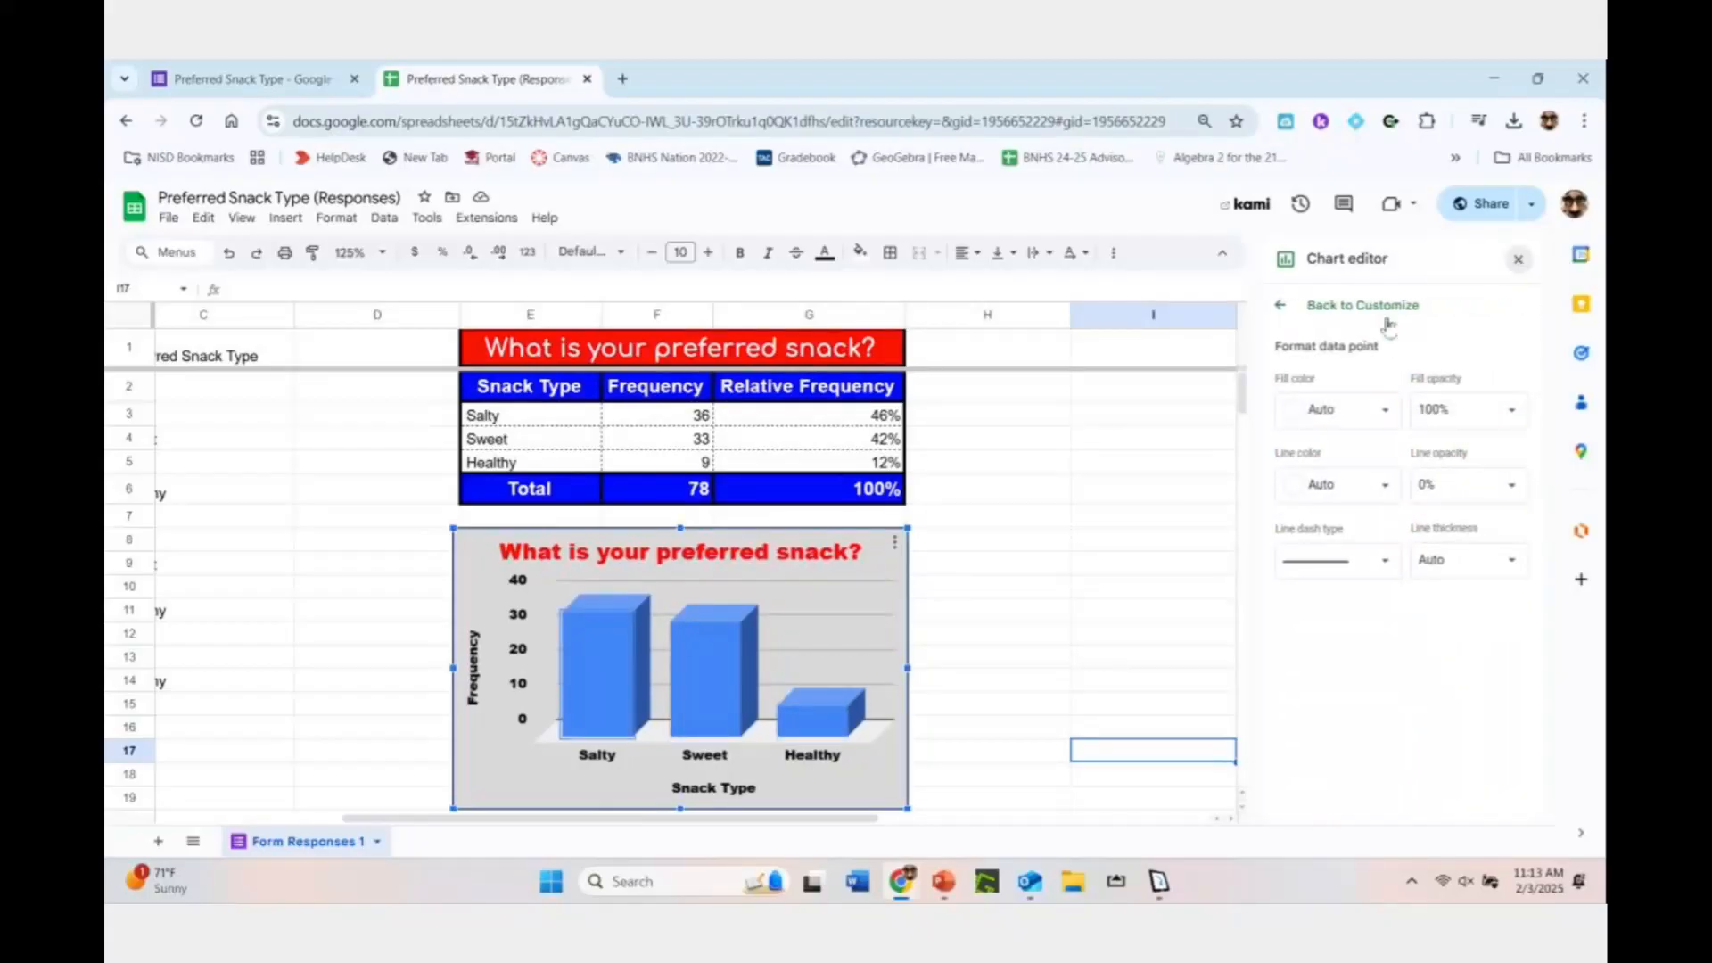
pyautogui.click(606, 651)
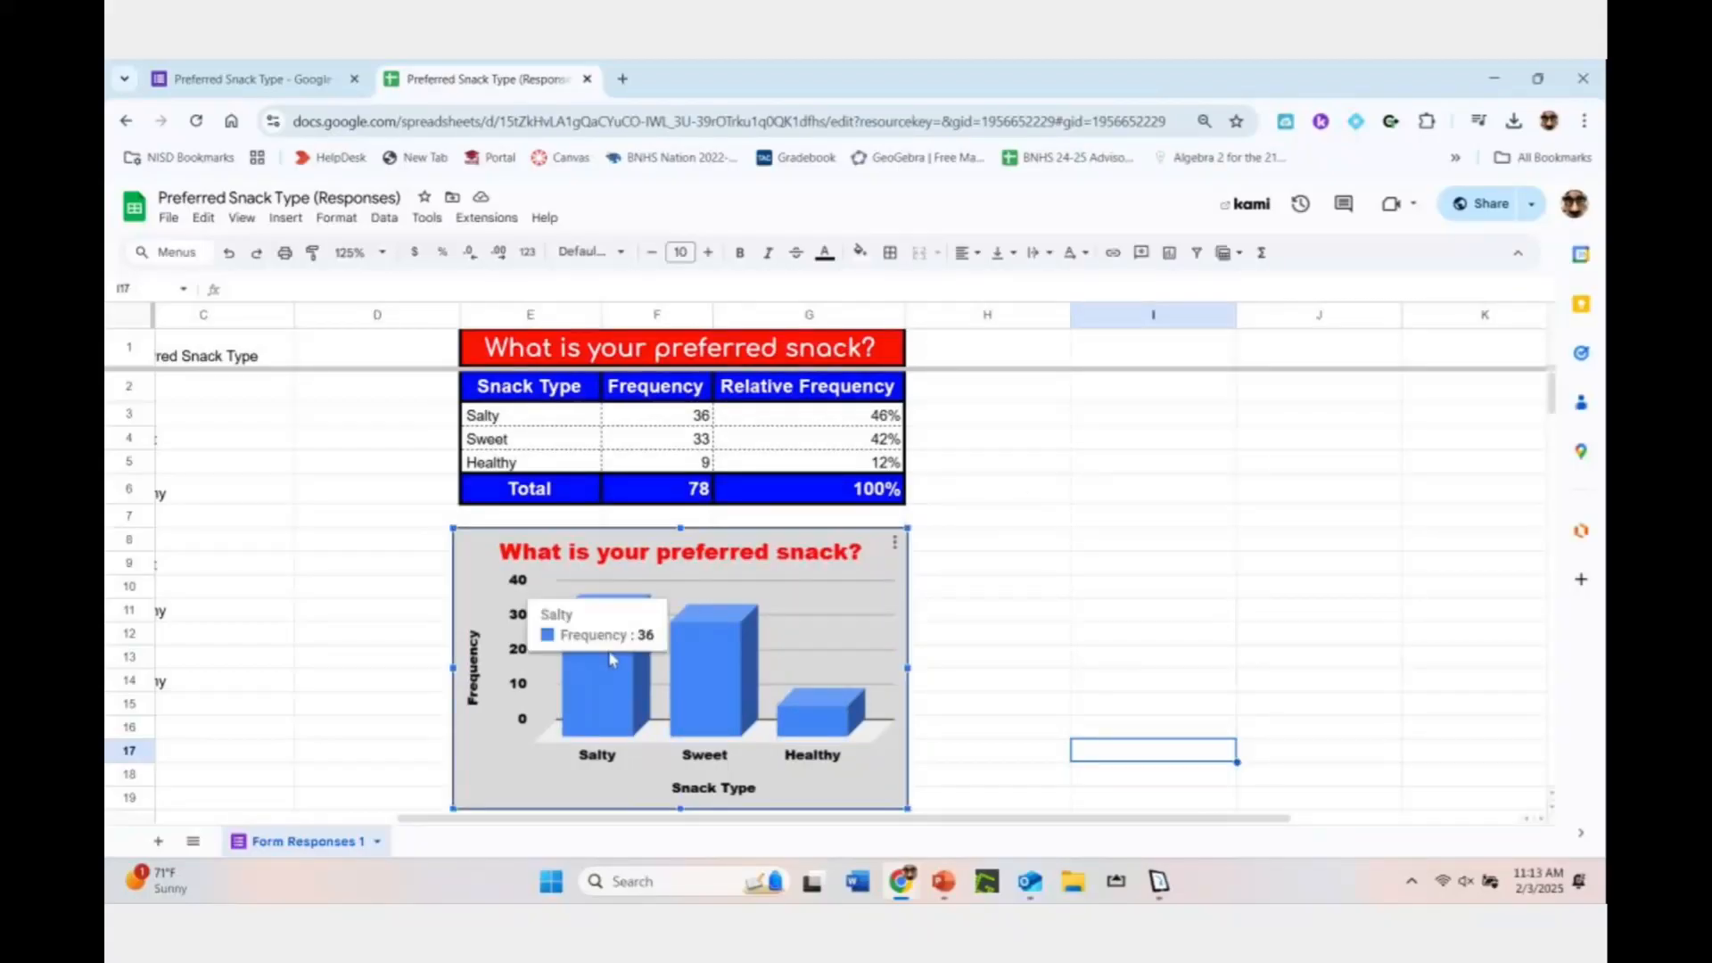
# Set the fill color of all columns in the chart's Frequency series to red
pyautogui.doubleClick(607, 683)
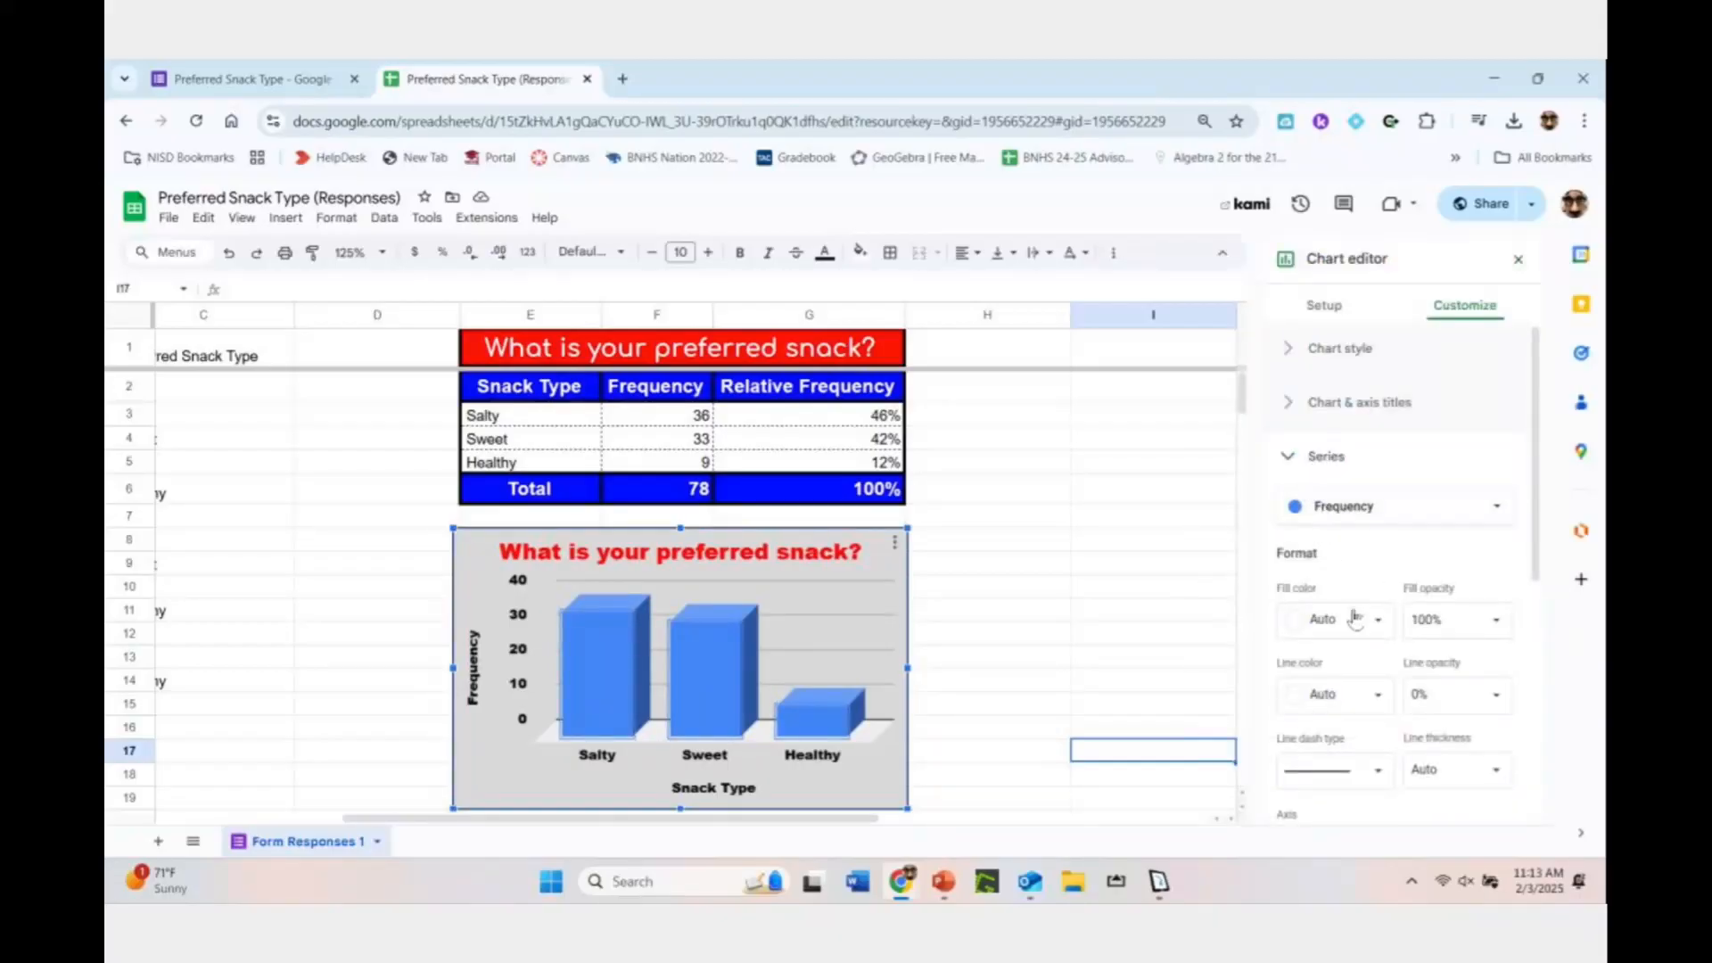
pyautogui.scroll(-2, 1356, 615)
pyautogui.click(1379, 426)
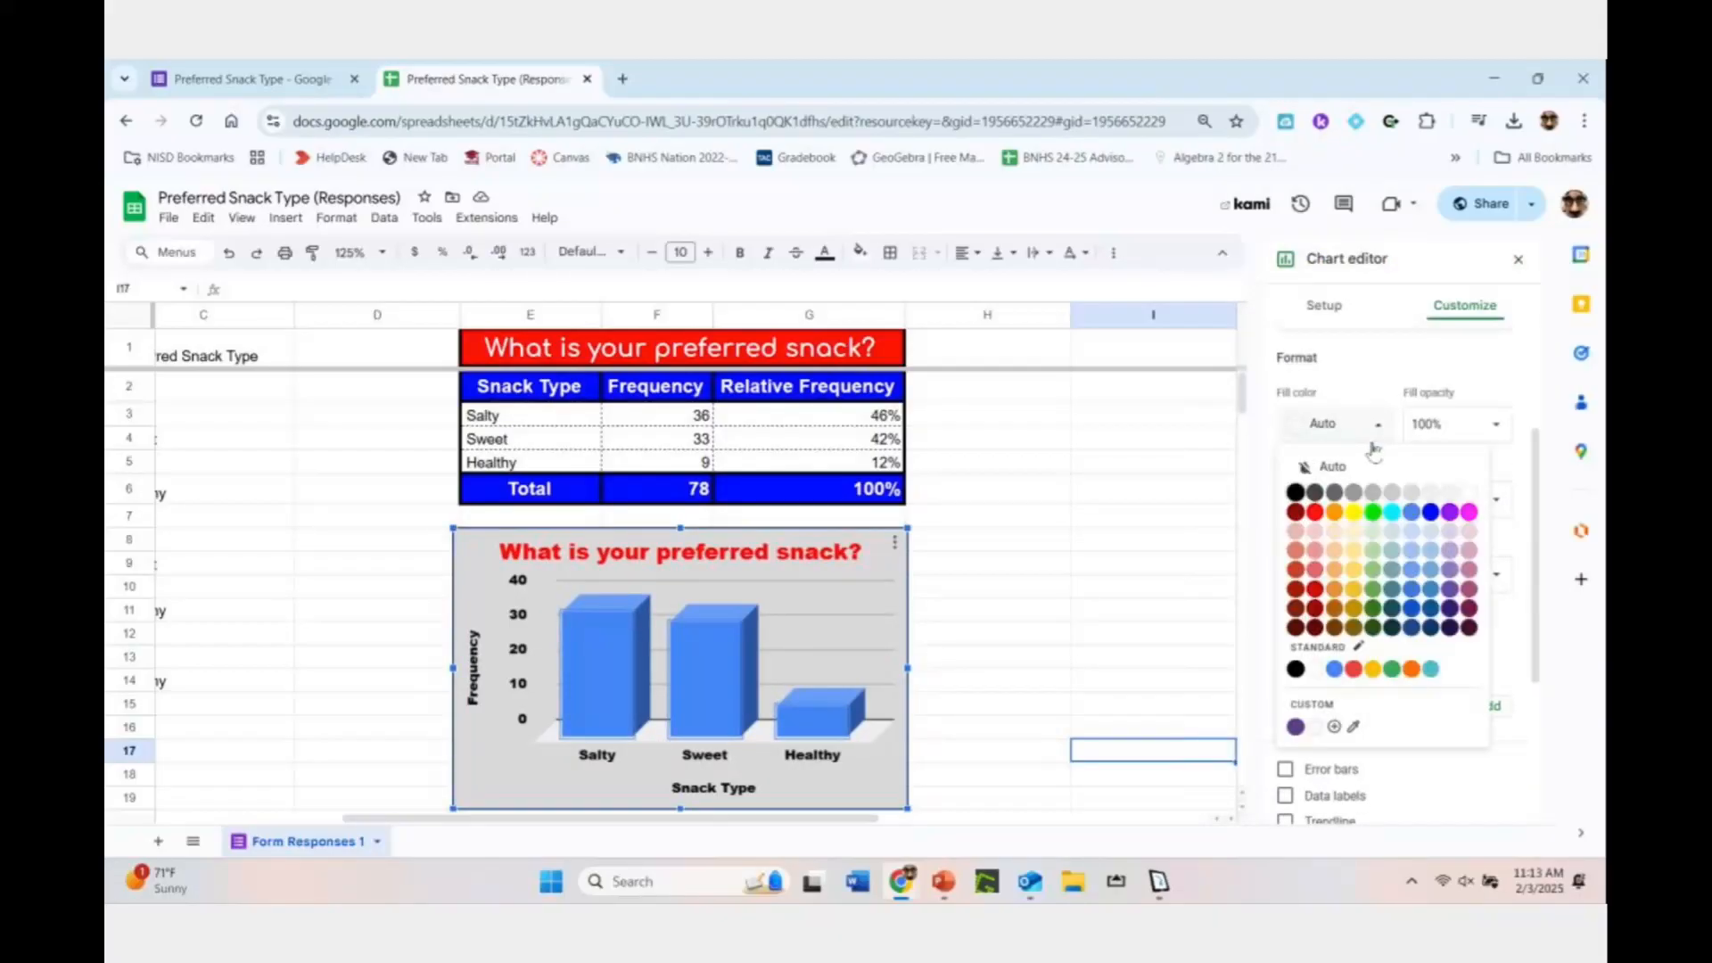
pyautogui.click(1313, 508)
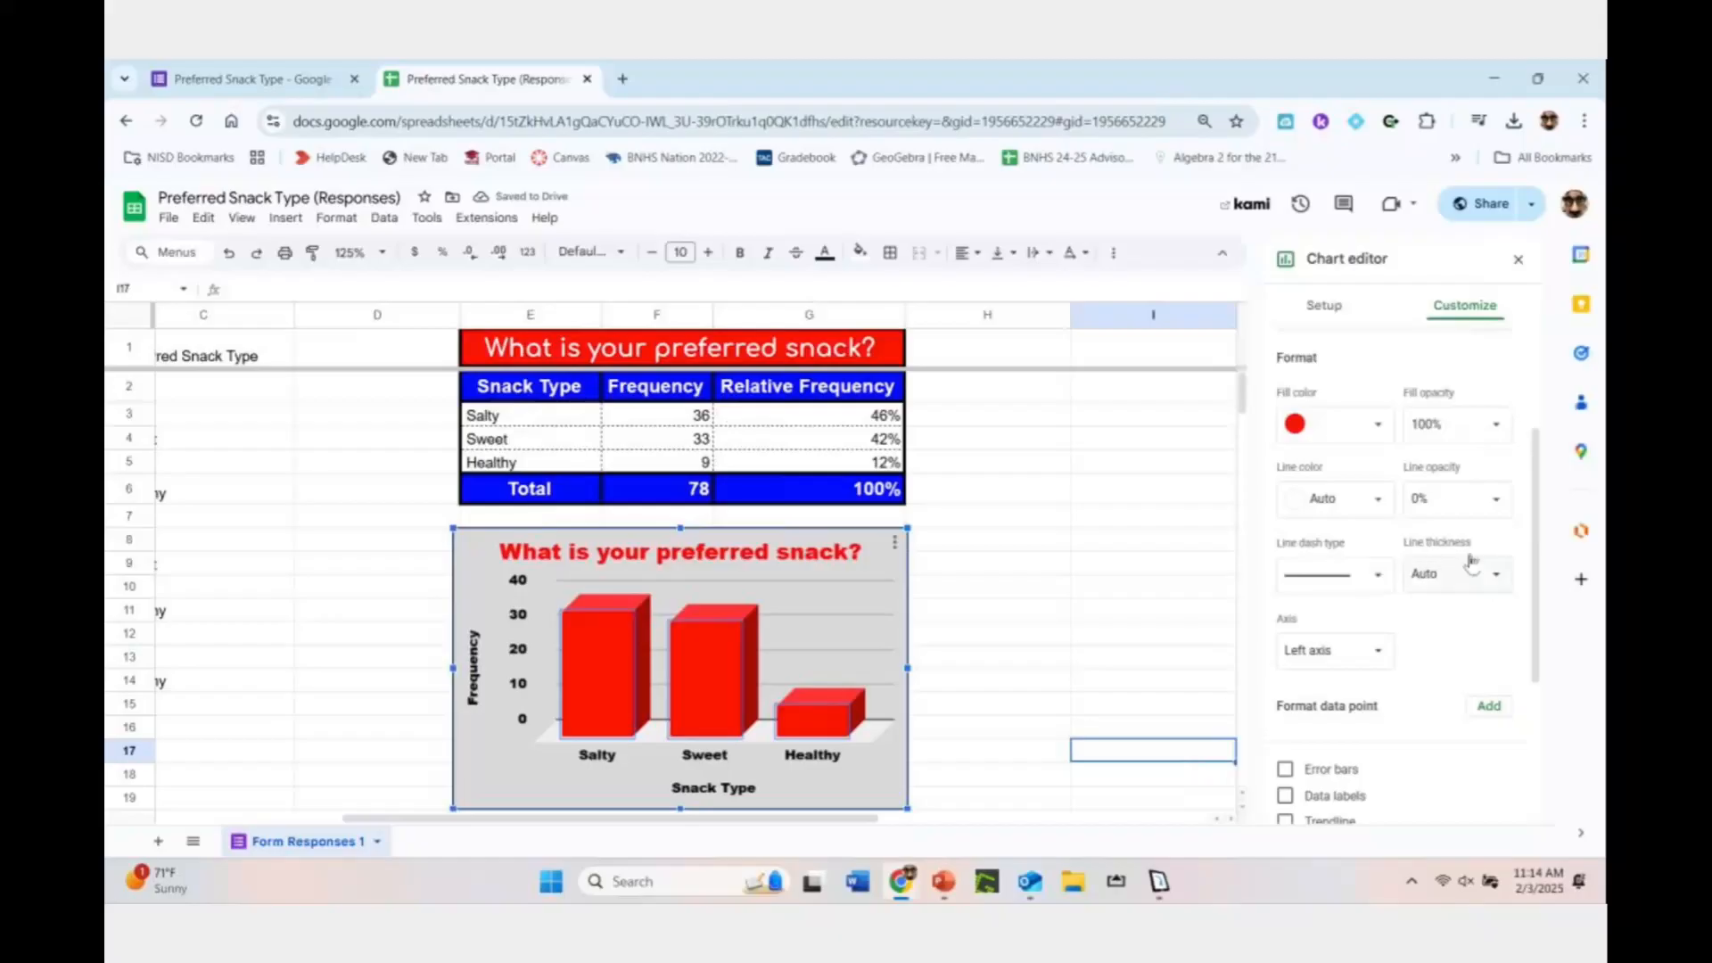
pyautogui.click(1381, 428)
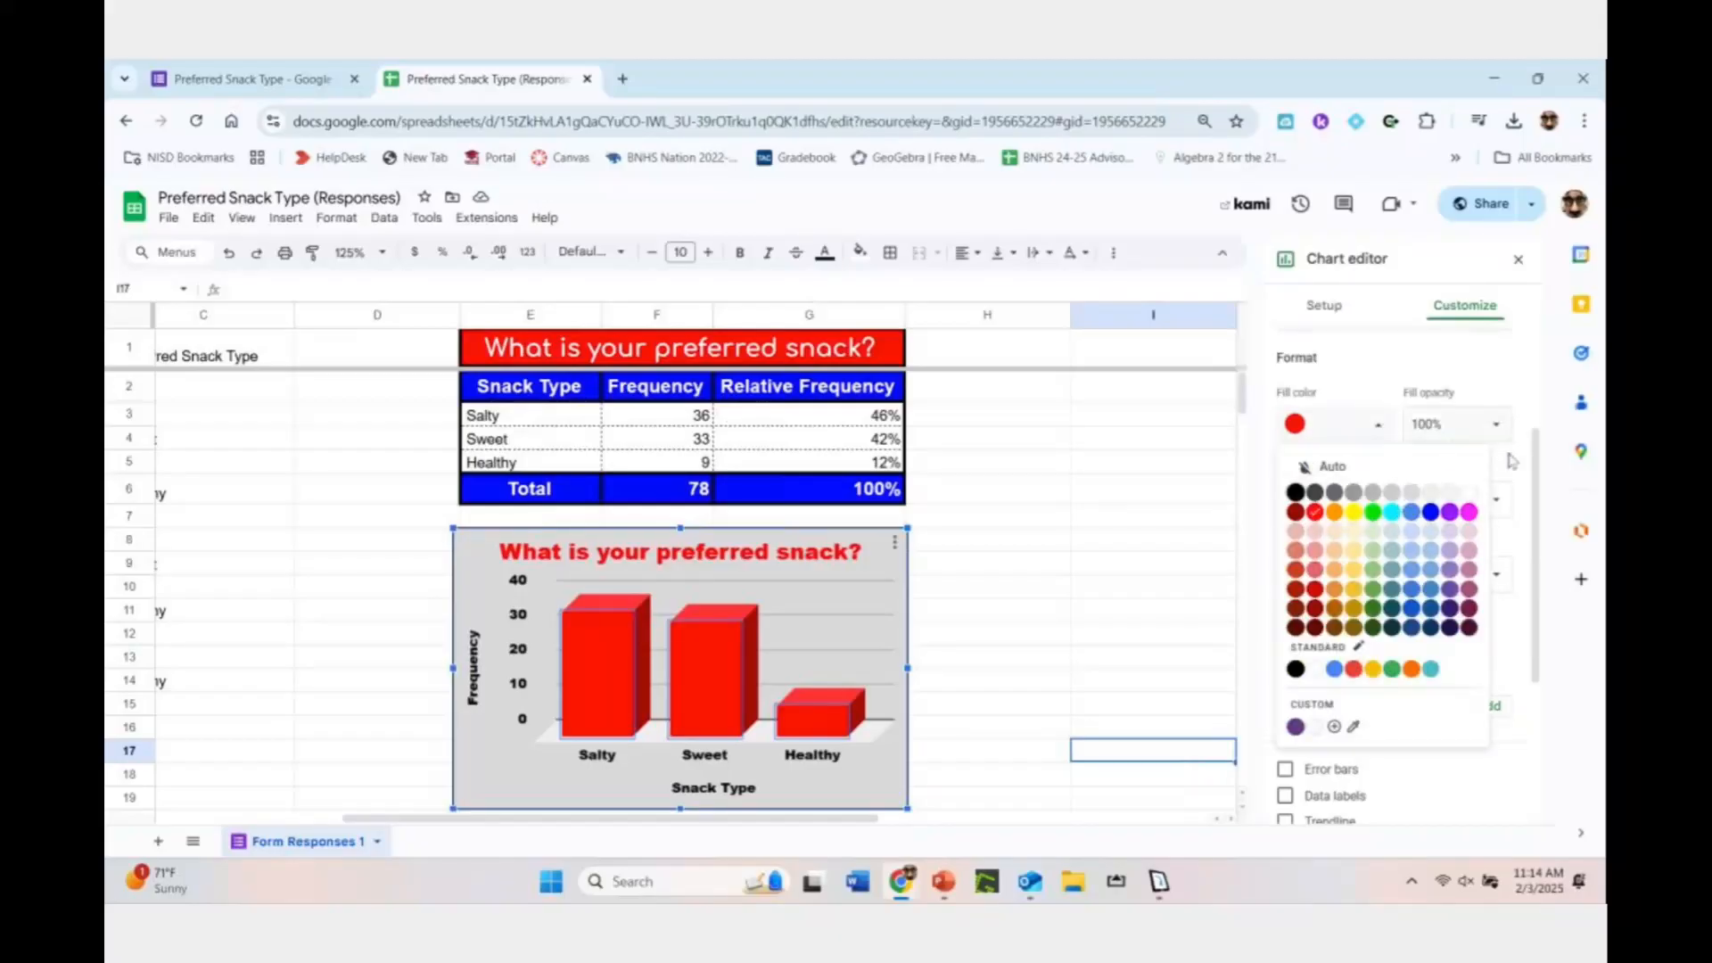
pyautogui.click(1526, 482)
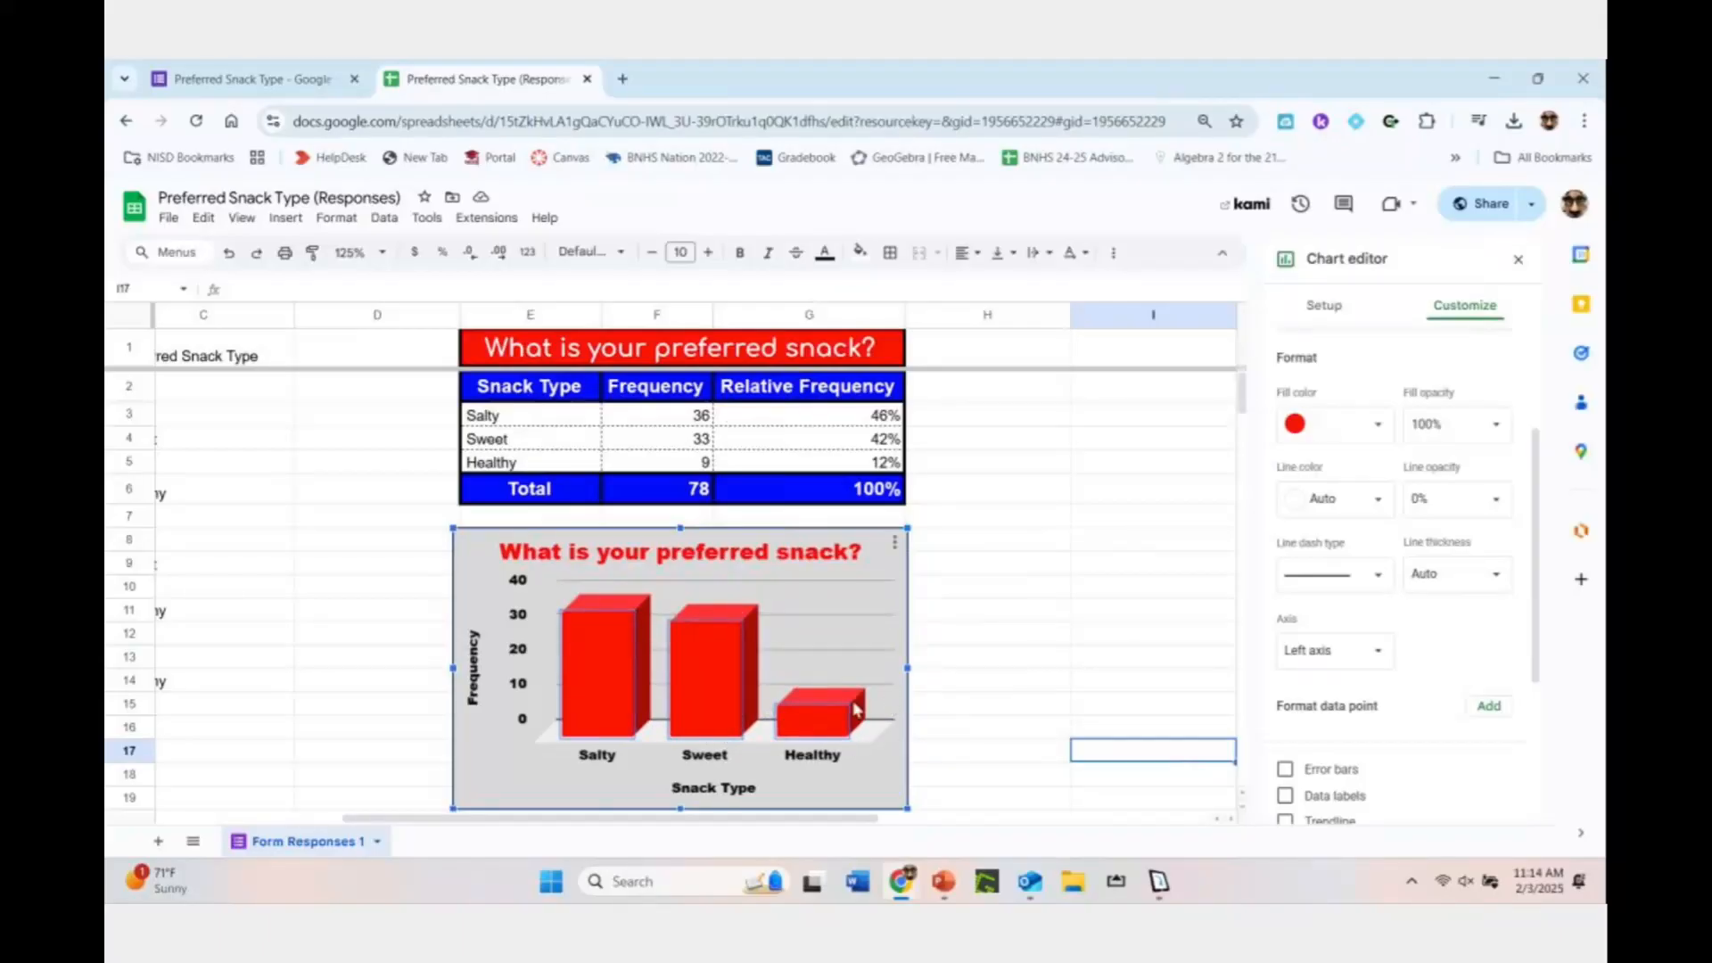
# Format the Salty column as its own data point with blue fill and a black outline 8px thick
pyautogui.click(608, 633)
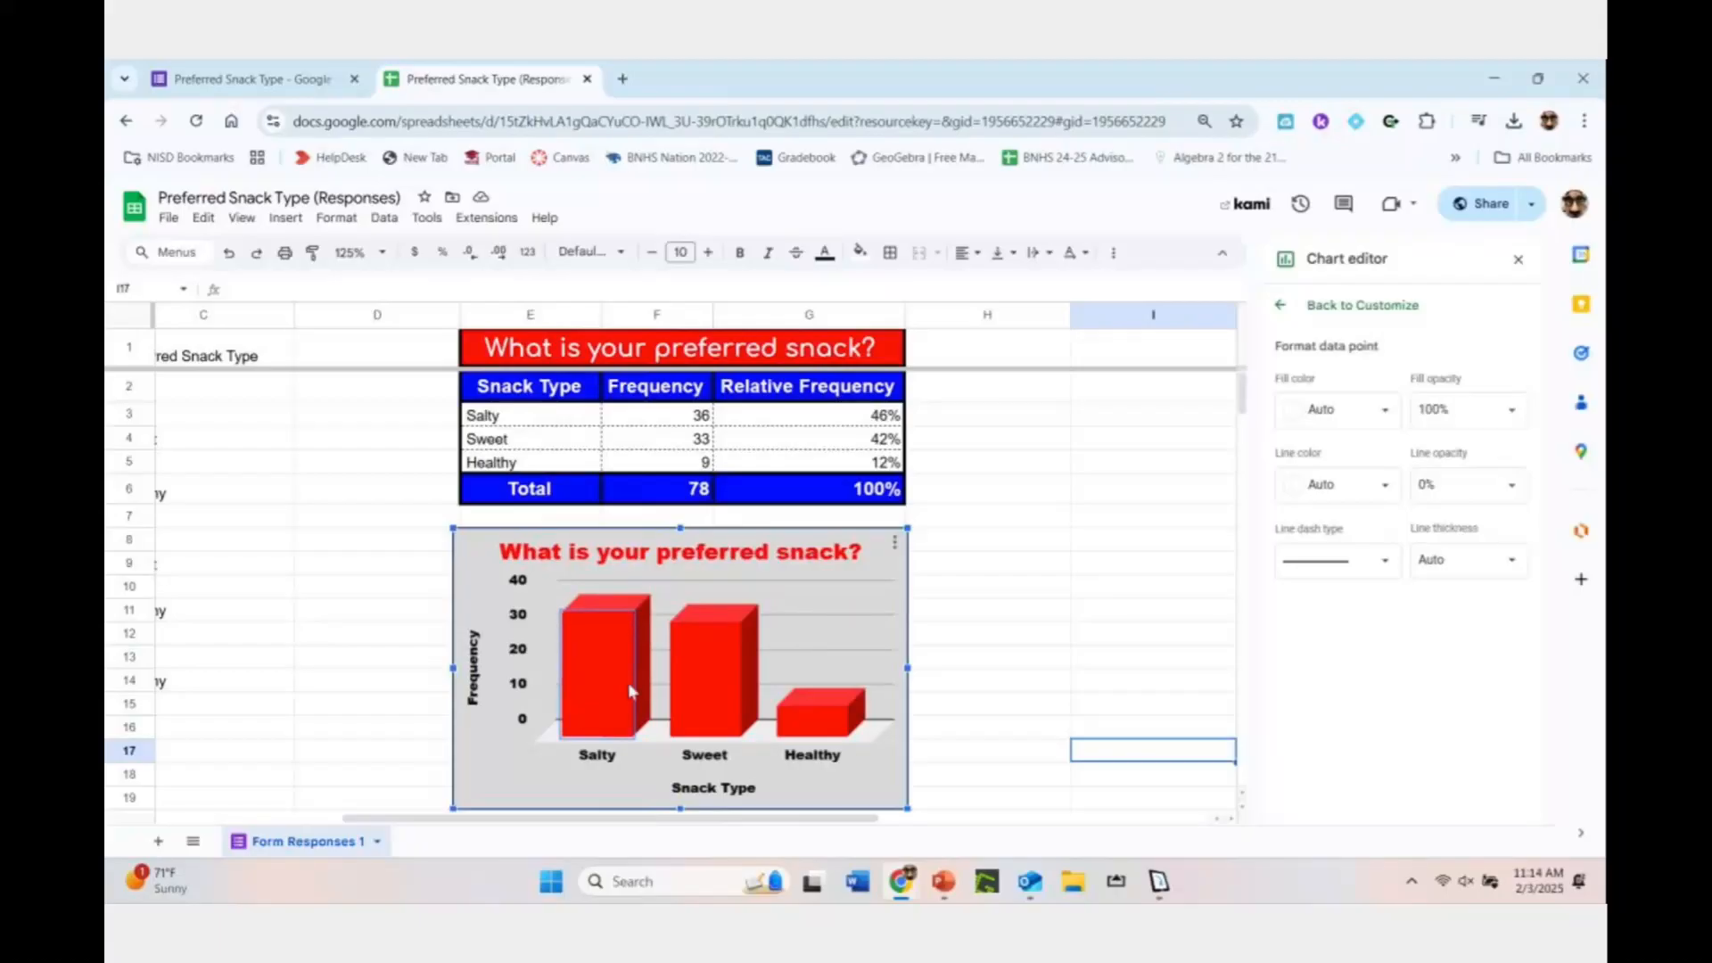
pyautogui.click(1335, 417)
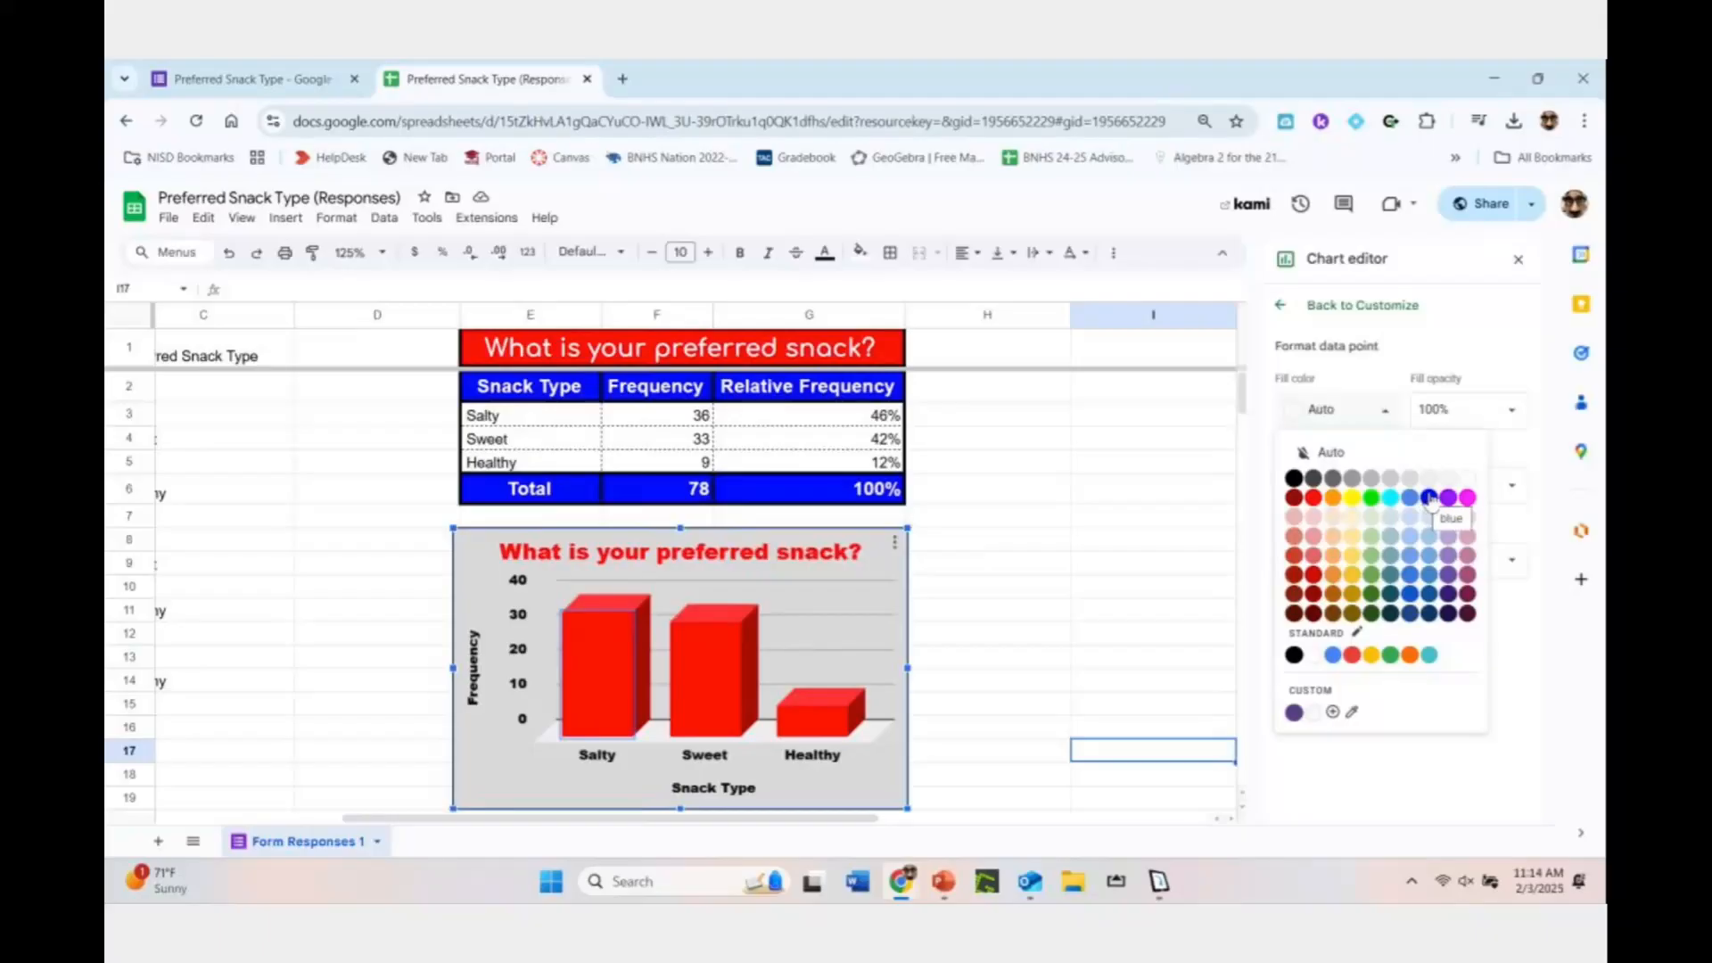
pyautogui.click(1430, 496)
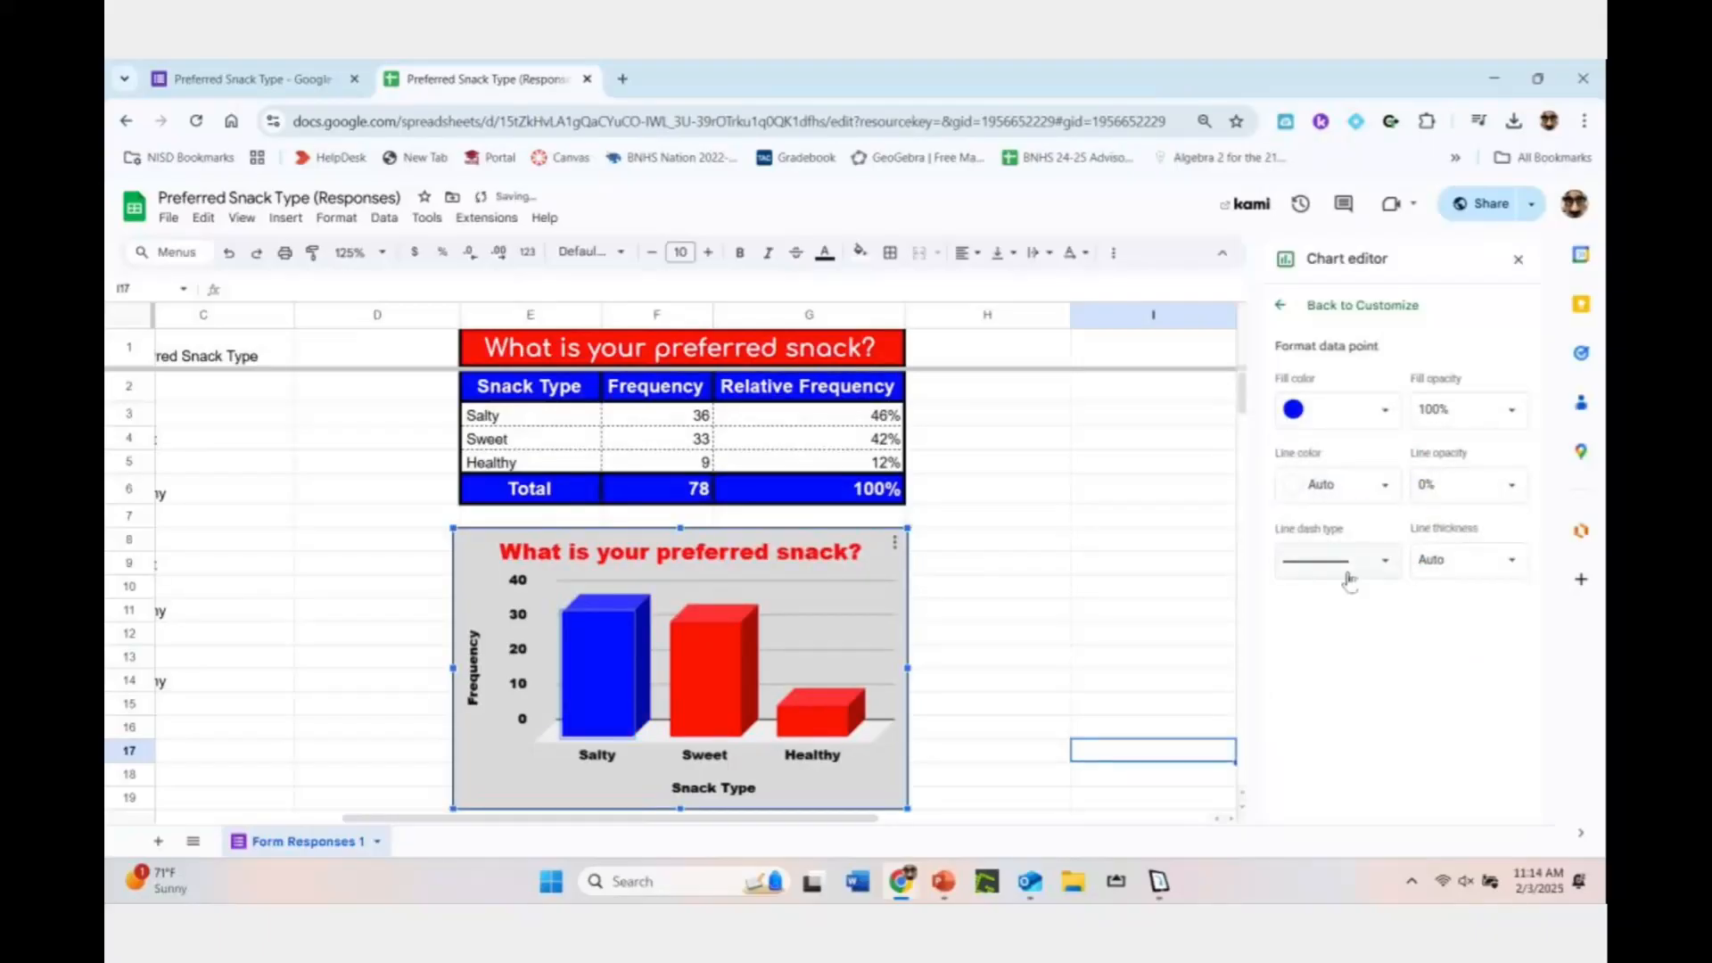
pyautogui.click(1340, 492)
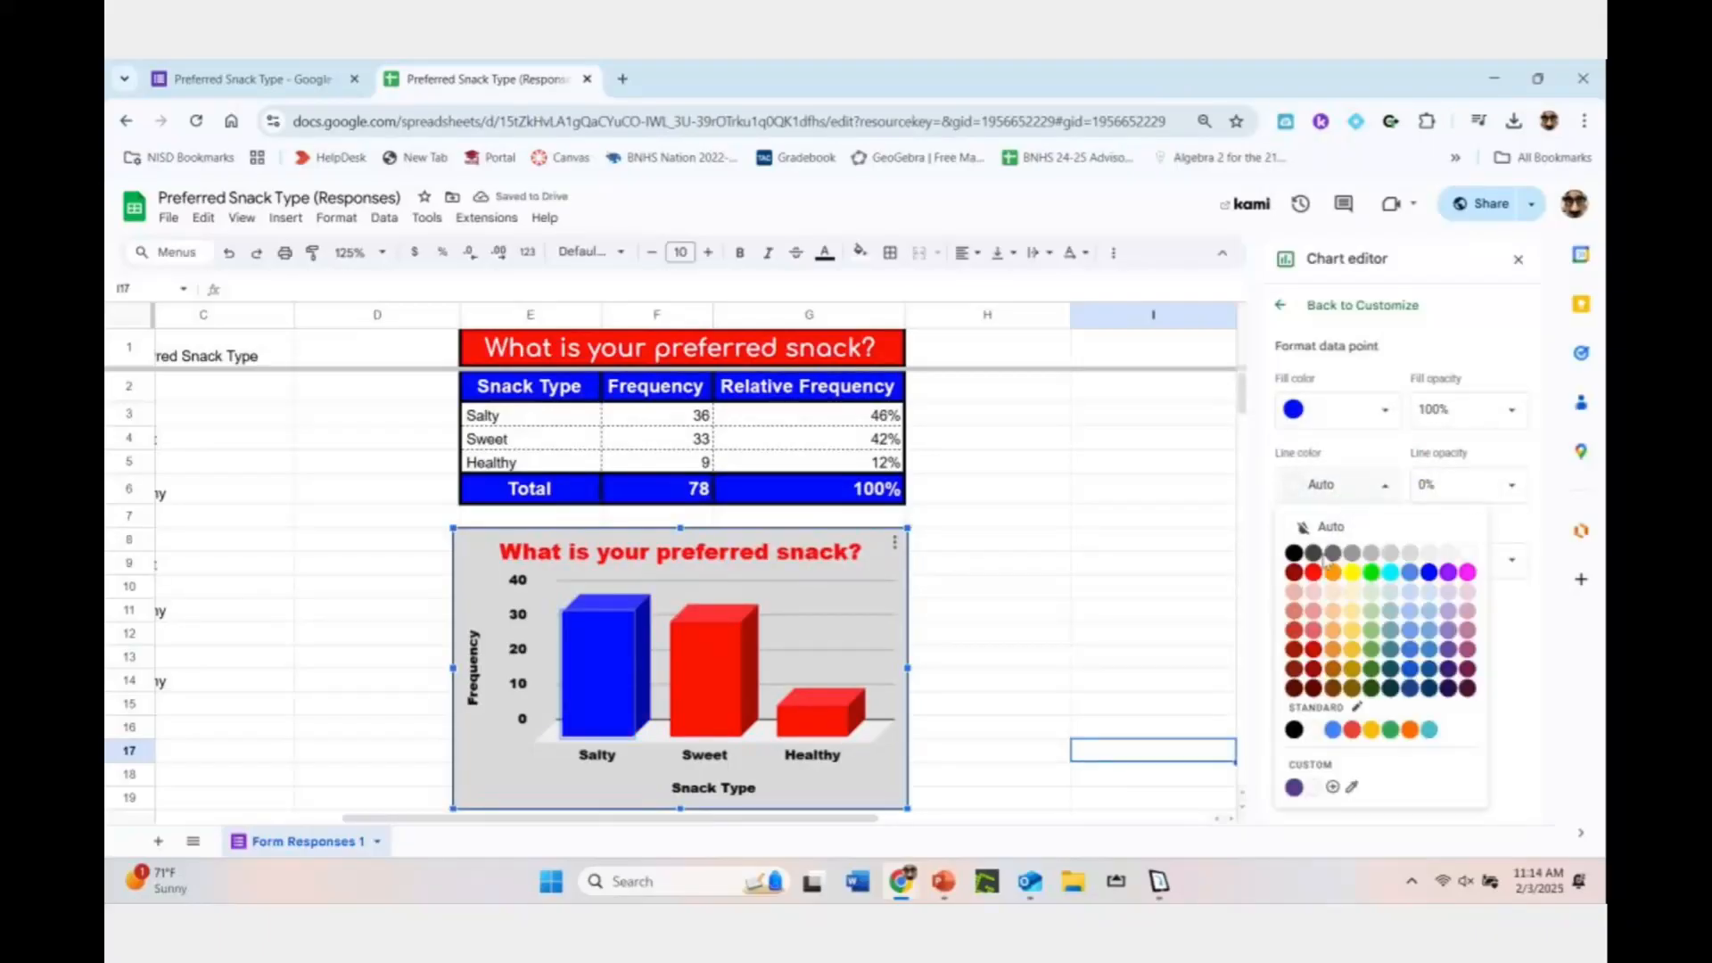
pyautogui.click(1295, 555)
pyautogui.click(1449, 560)
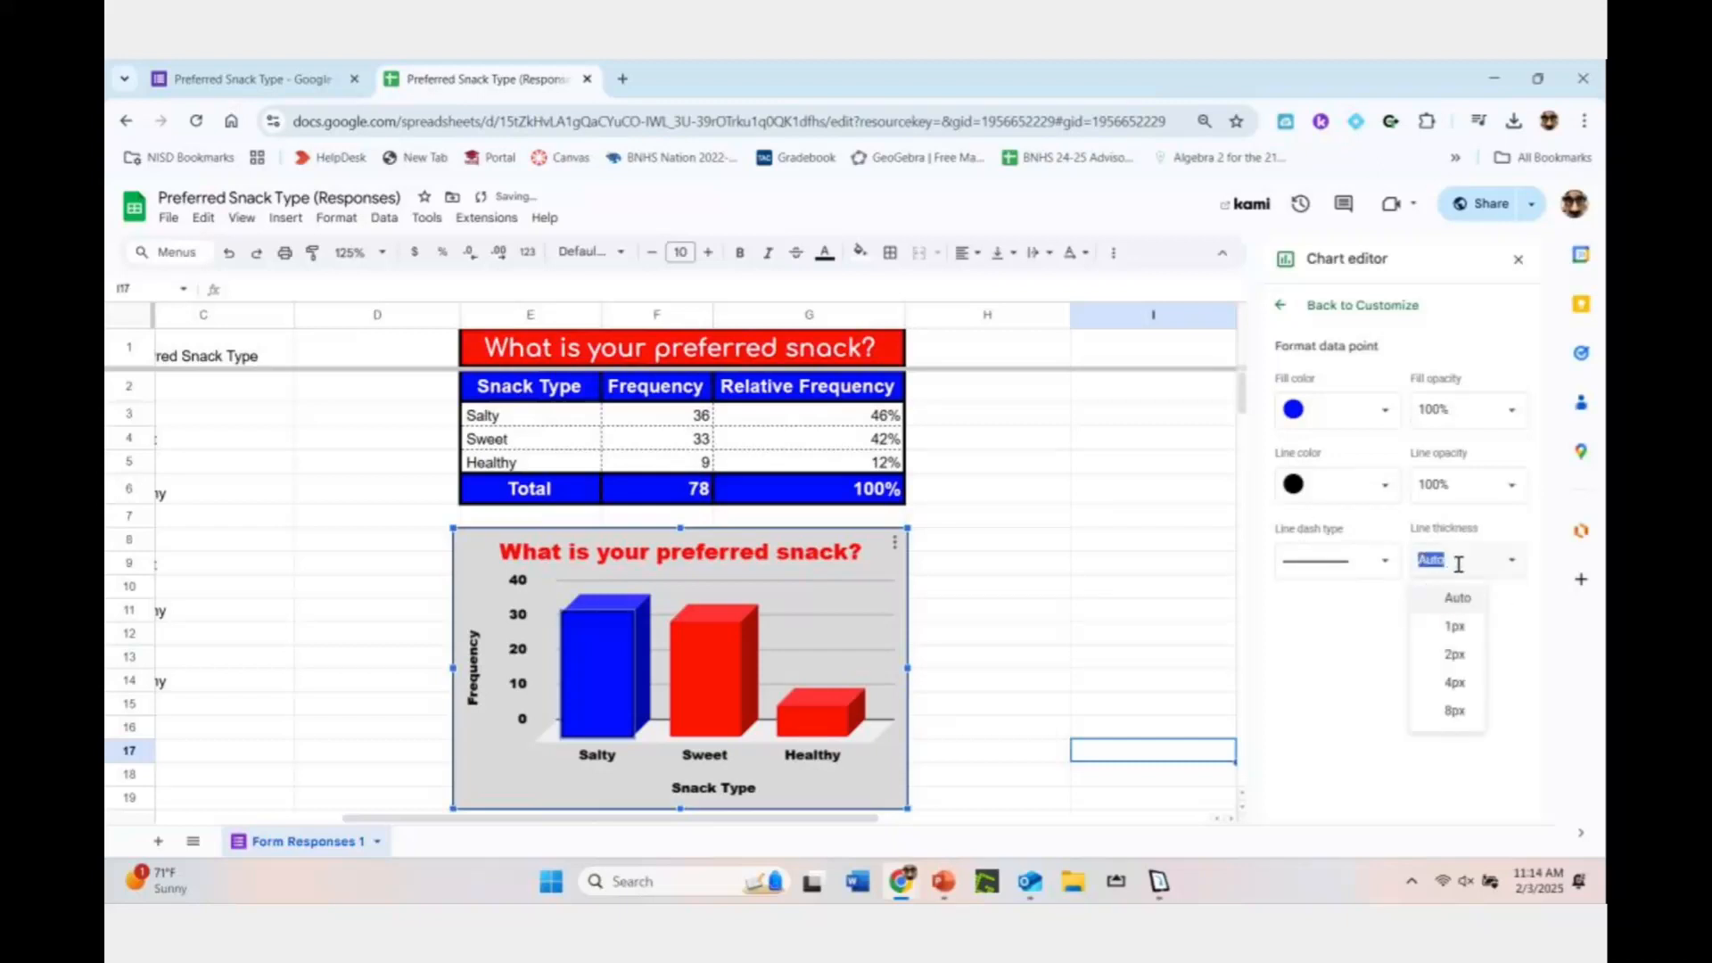
pyautogui.click(1453, 709)
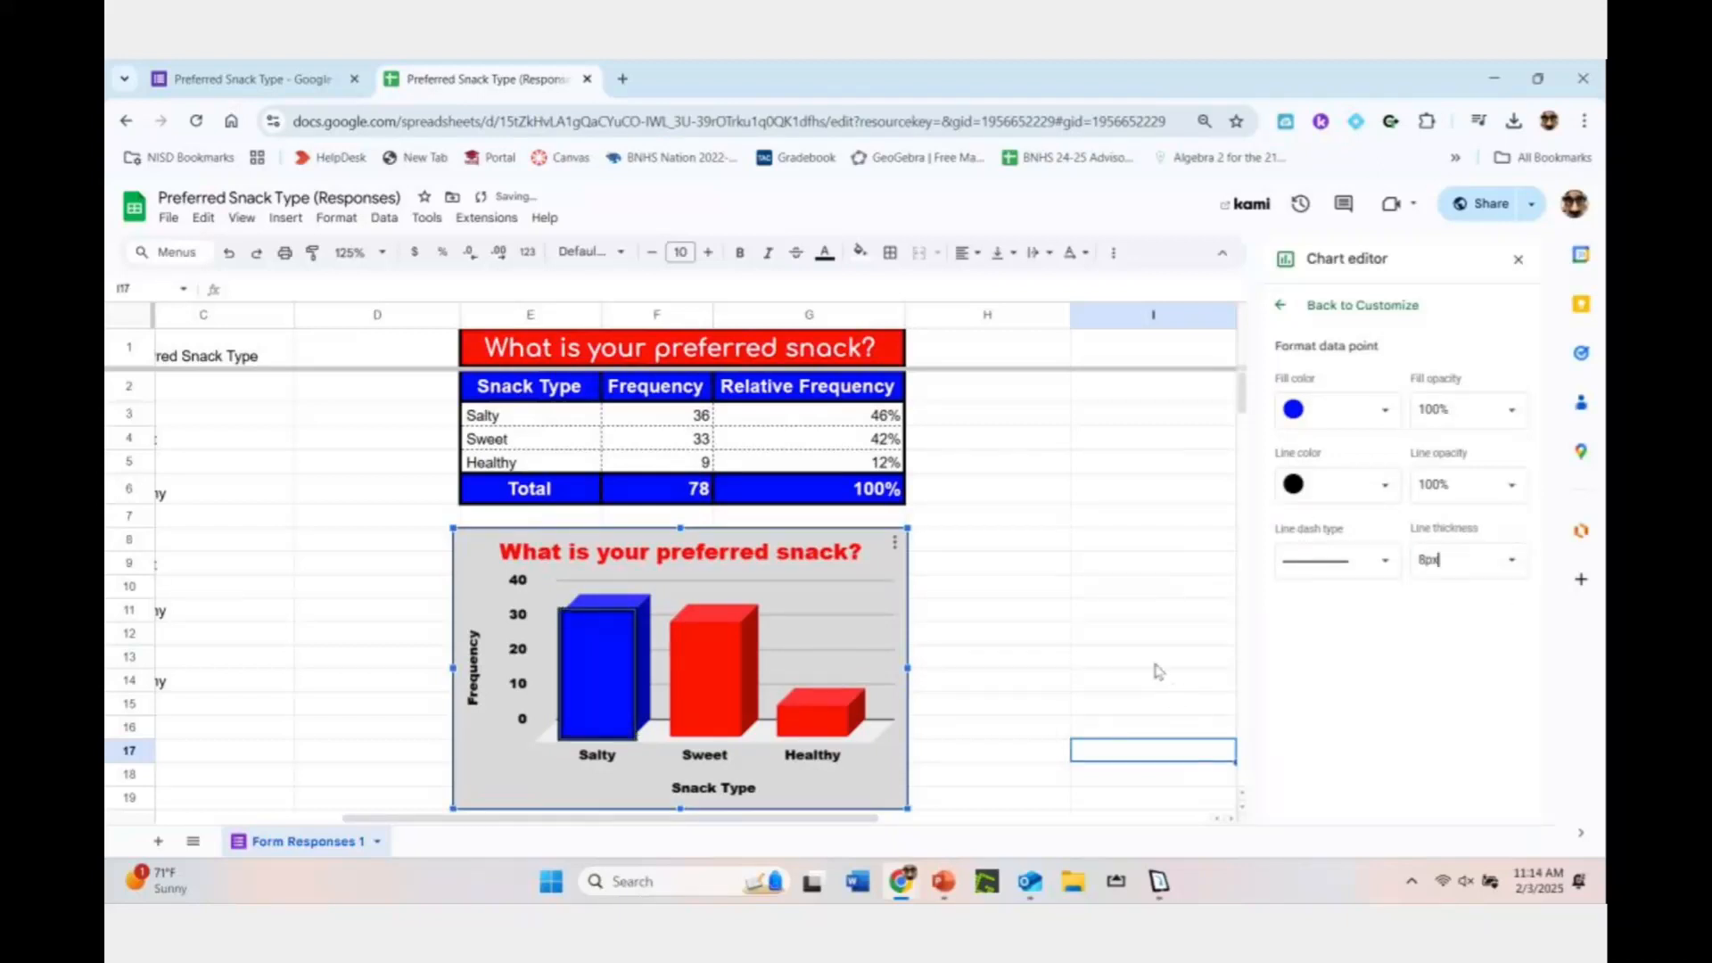
# Format the Sweet column as its own data point with orange fill and a black outline 8px thick
pyautogui.click(718, 696)
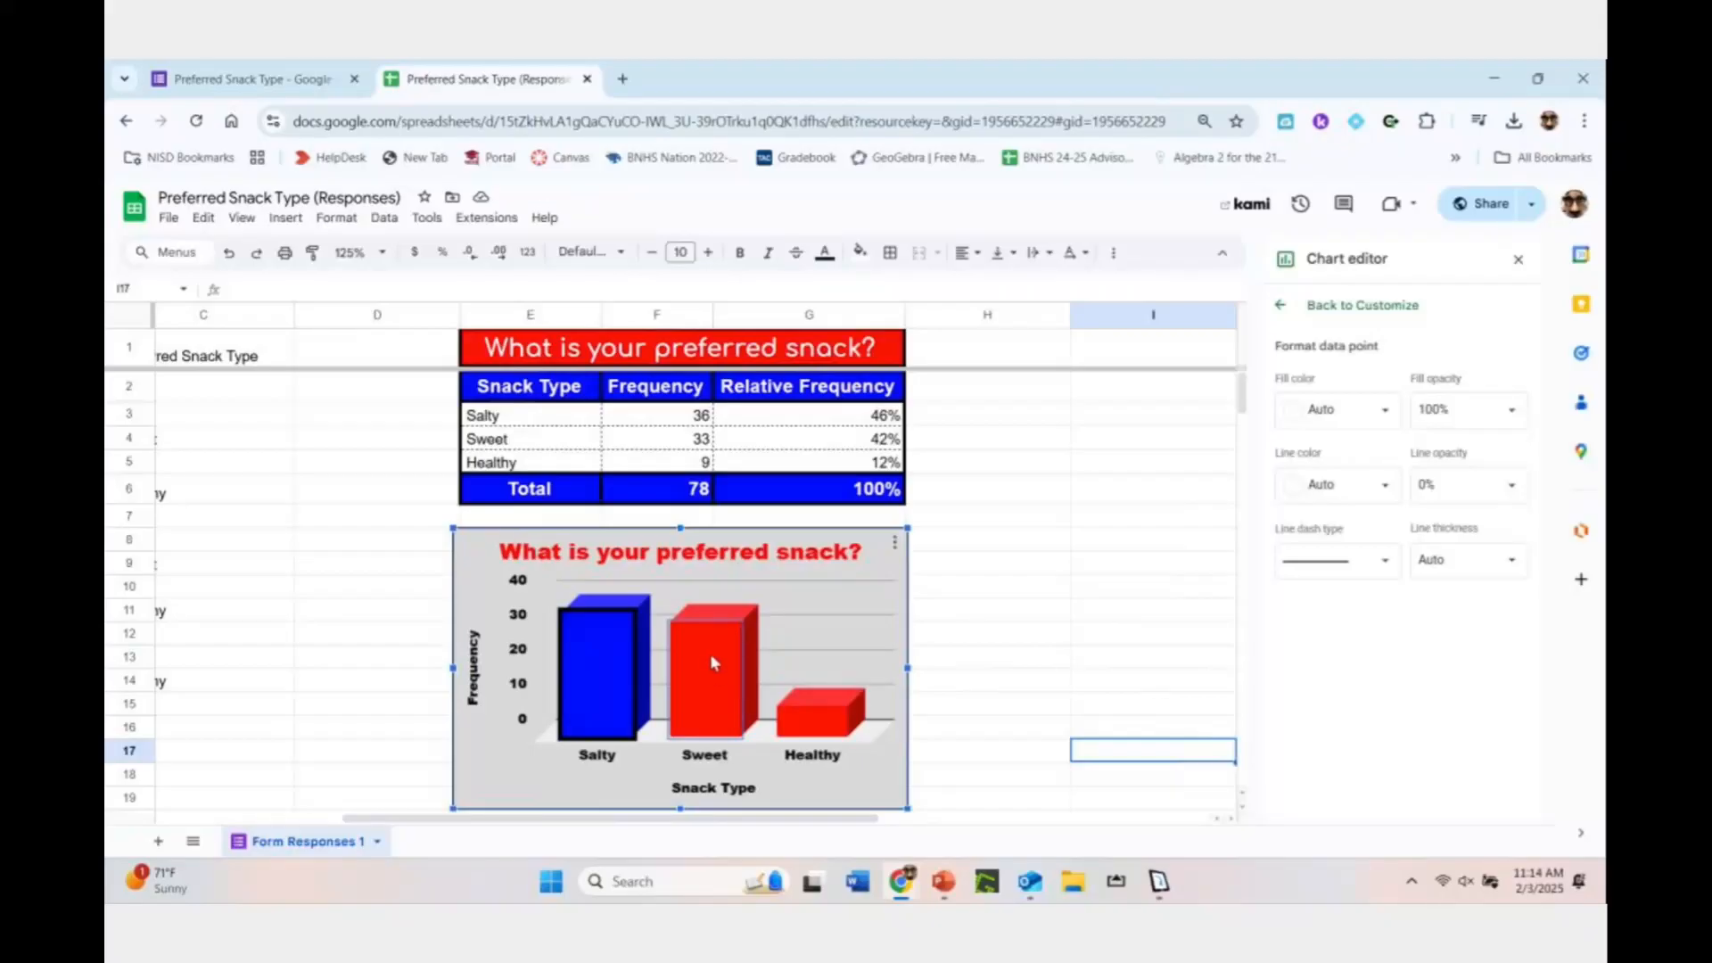
pyautogui.click(1331, 414)
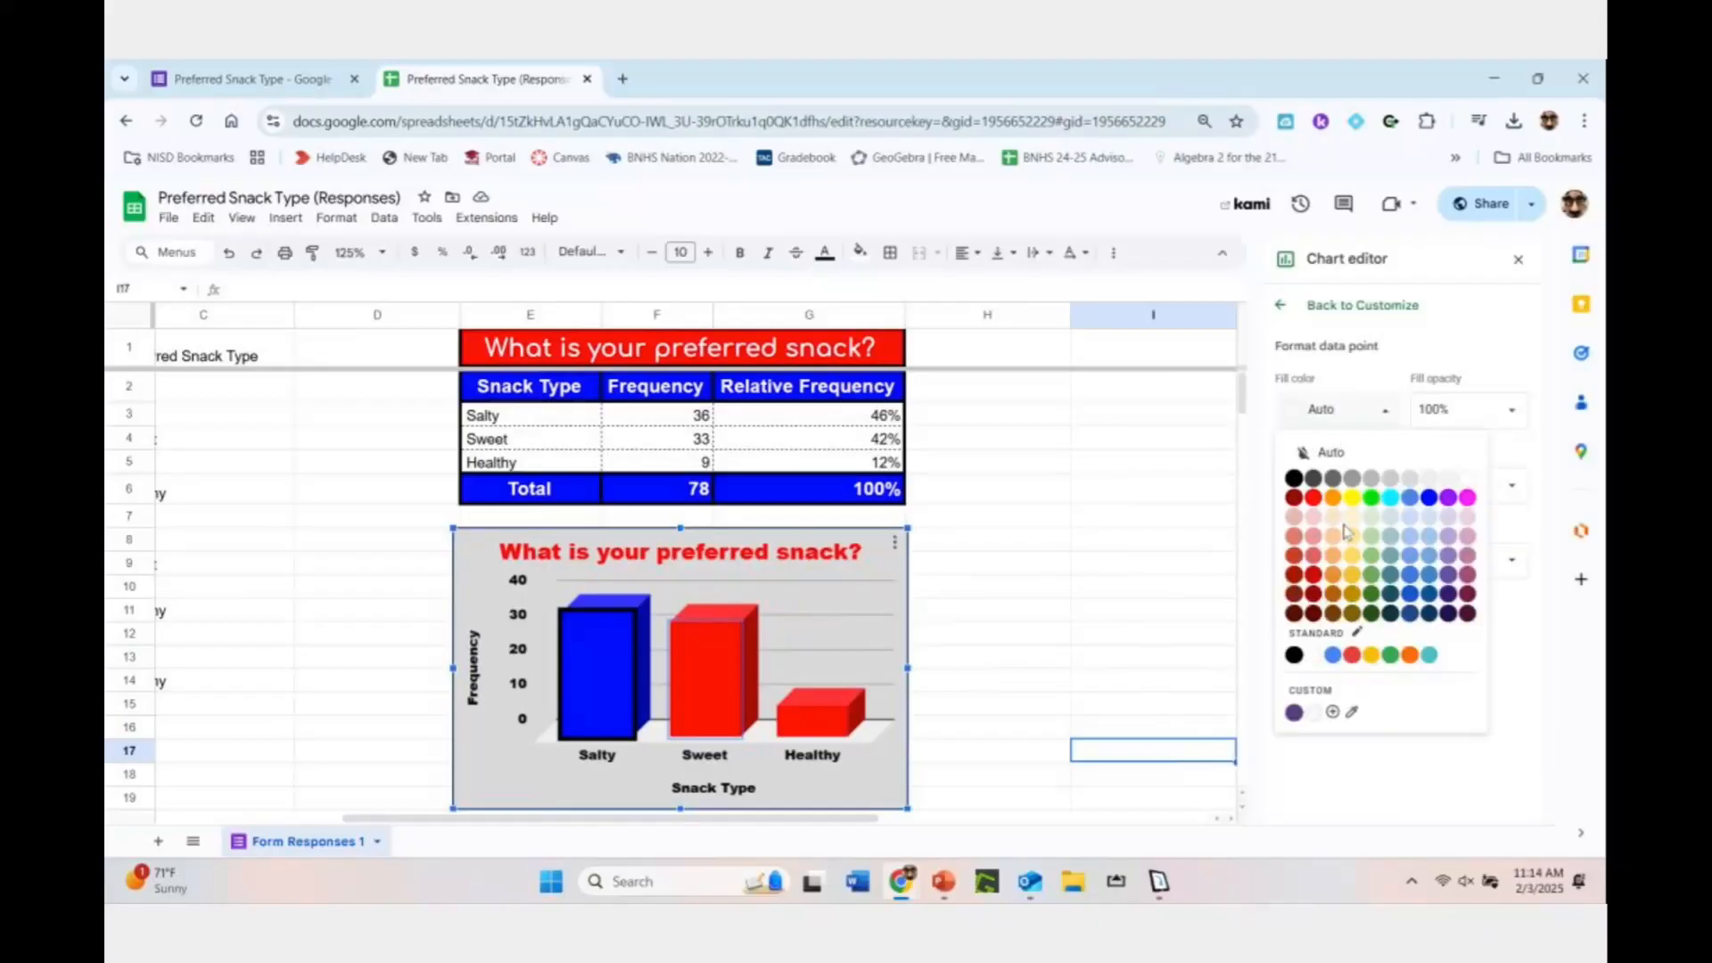
pyautogui.click(1332, 497)
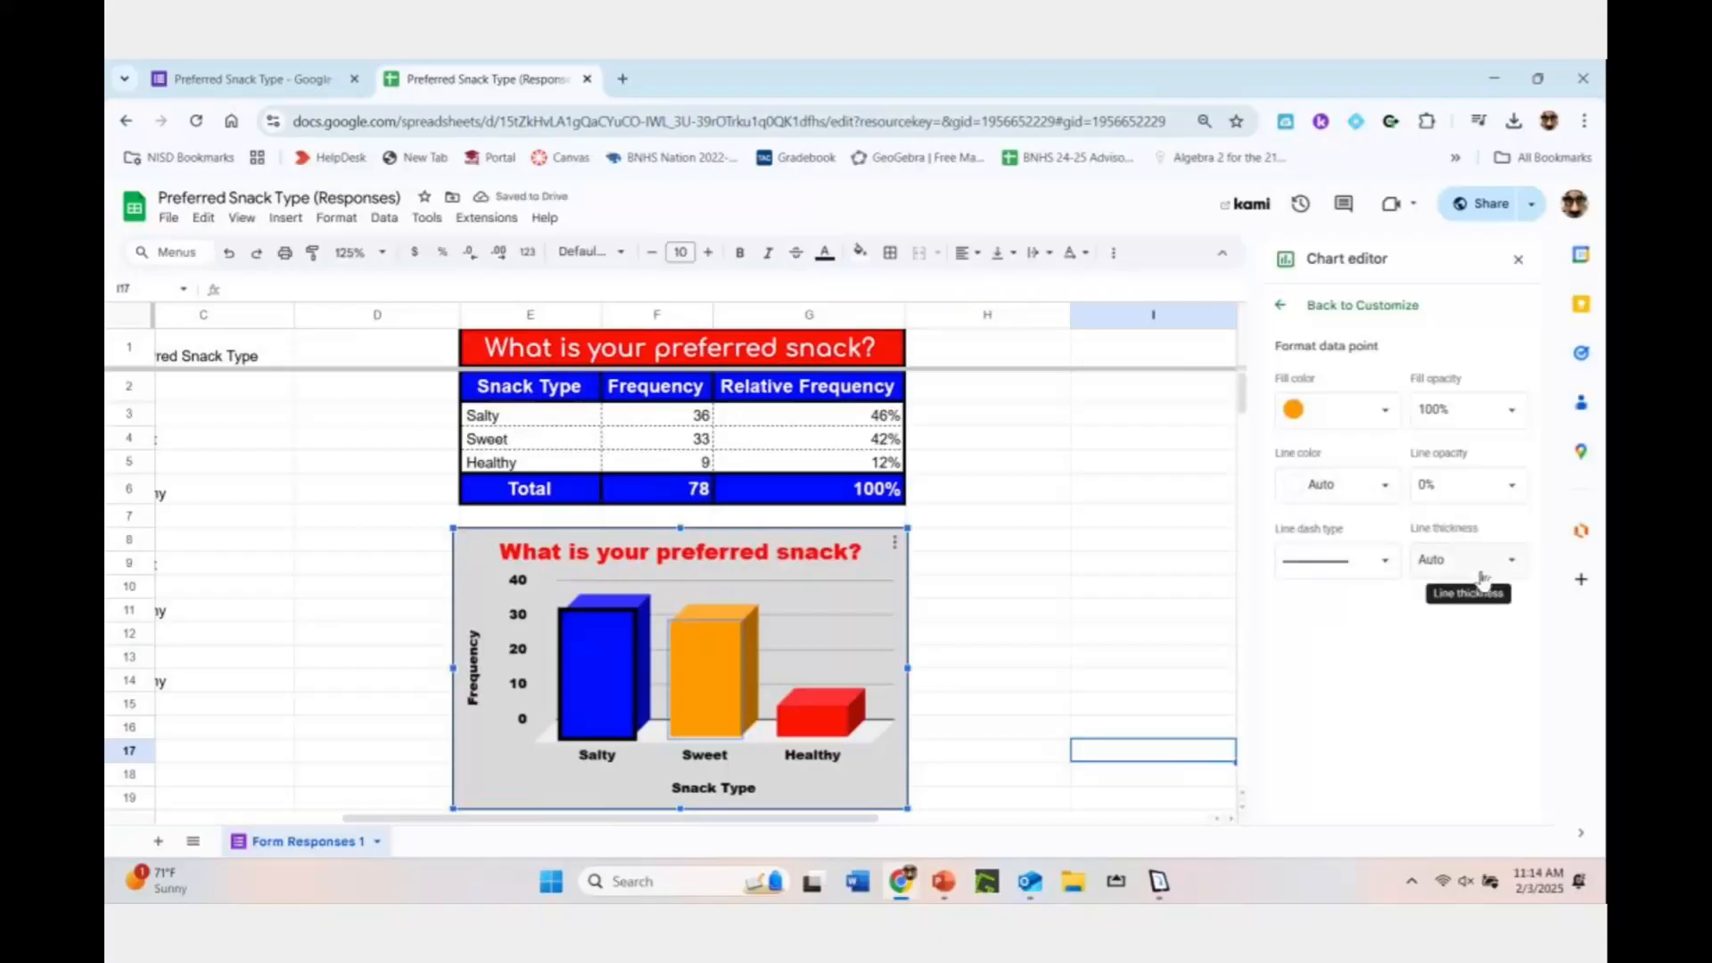
pyautogui.click(1369, 488)
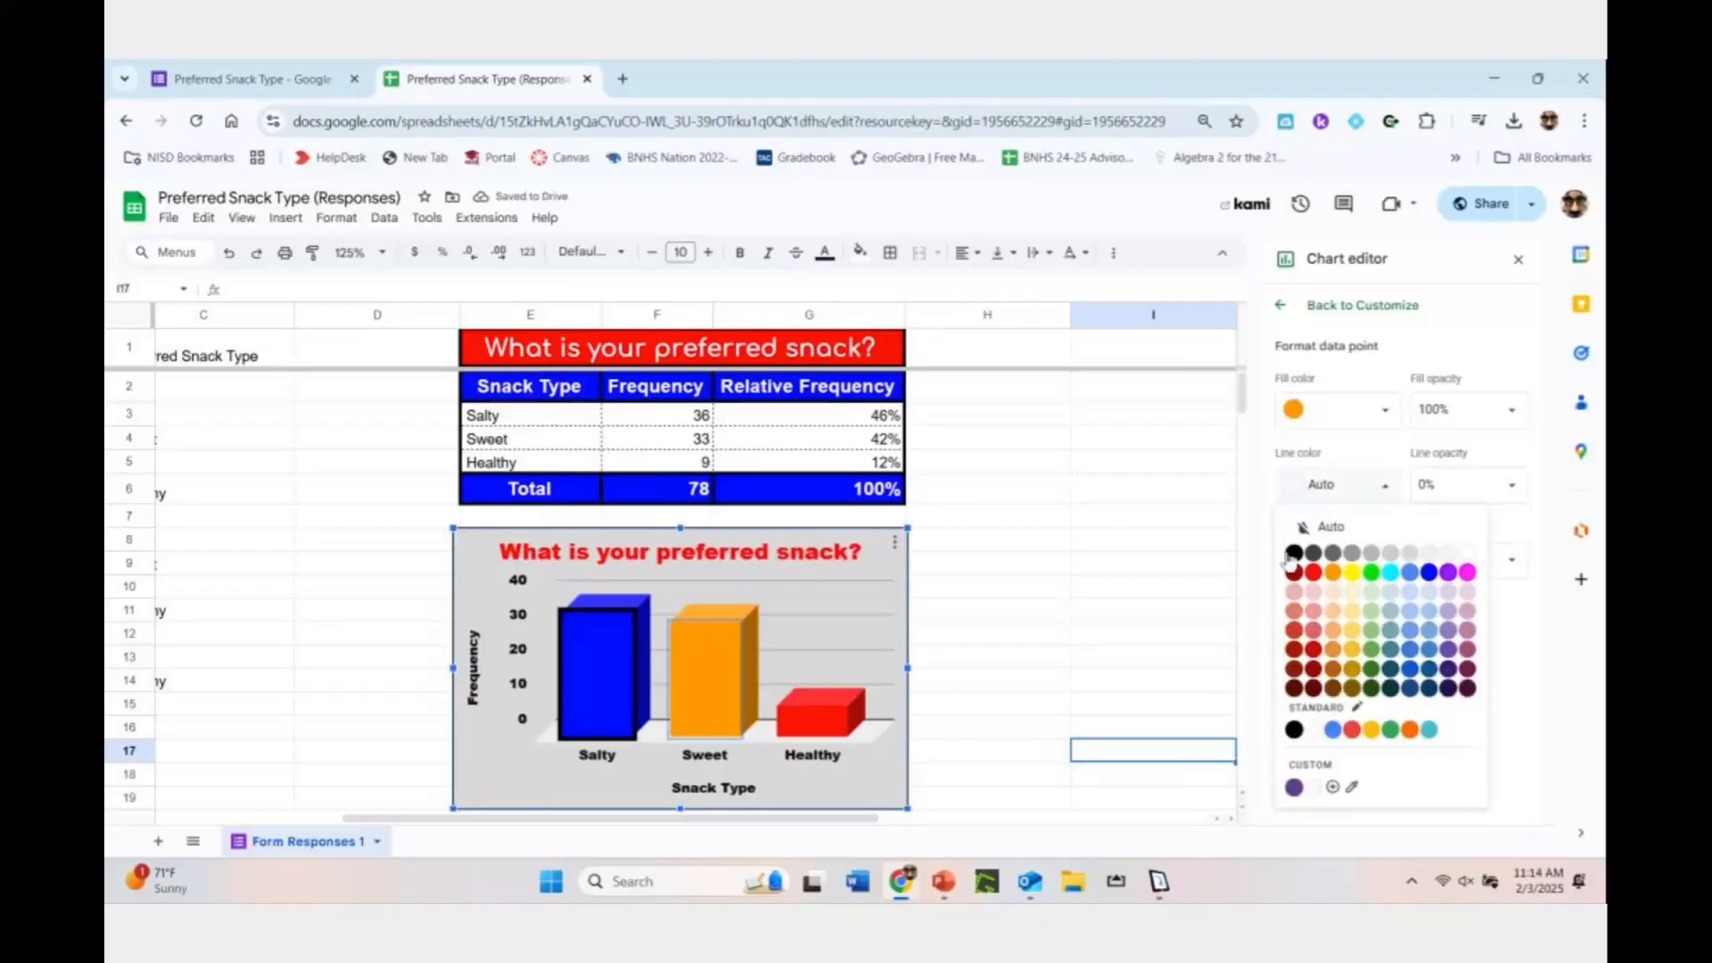
pyautogui.click(1289, 562)
pyautogui.click(1449, 559)
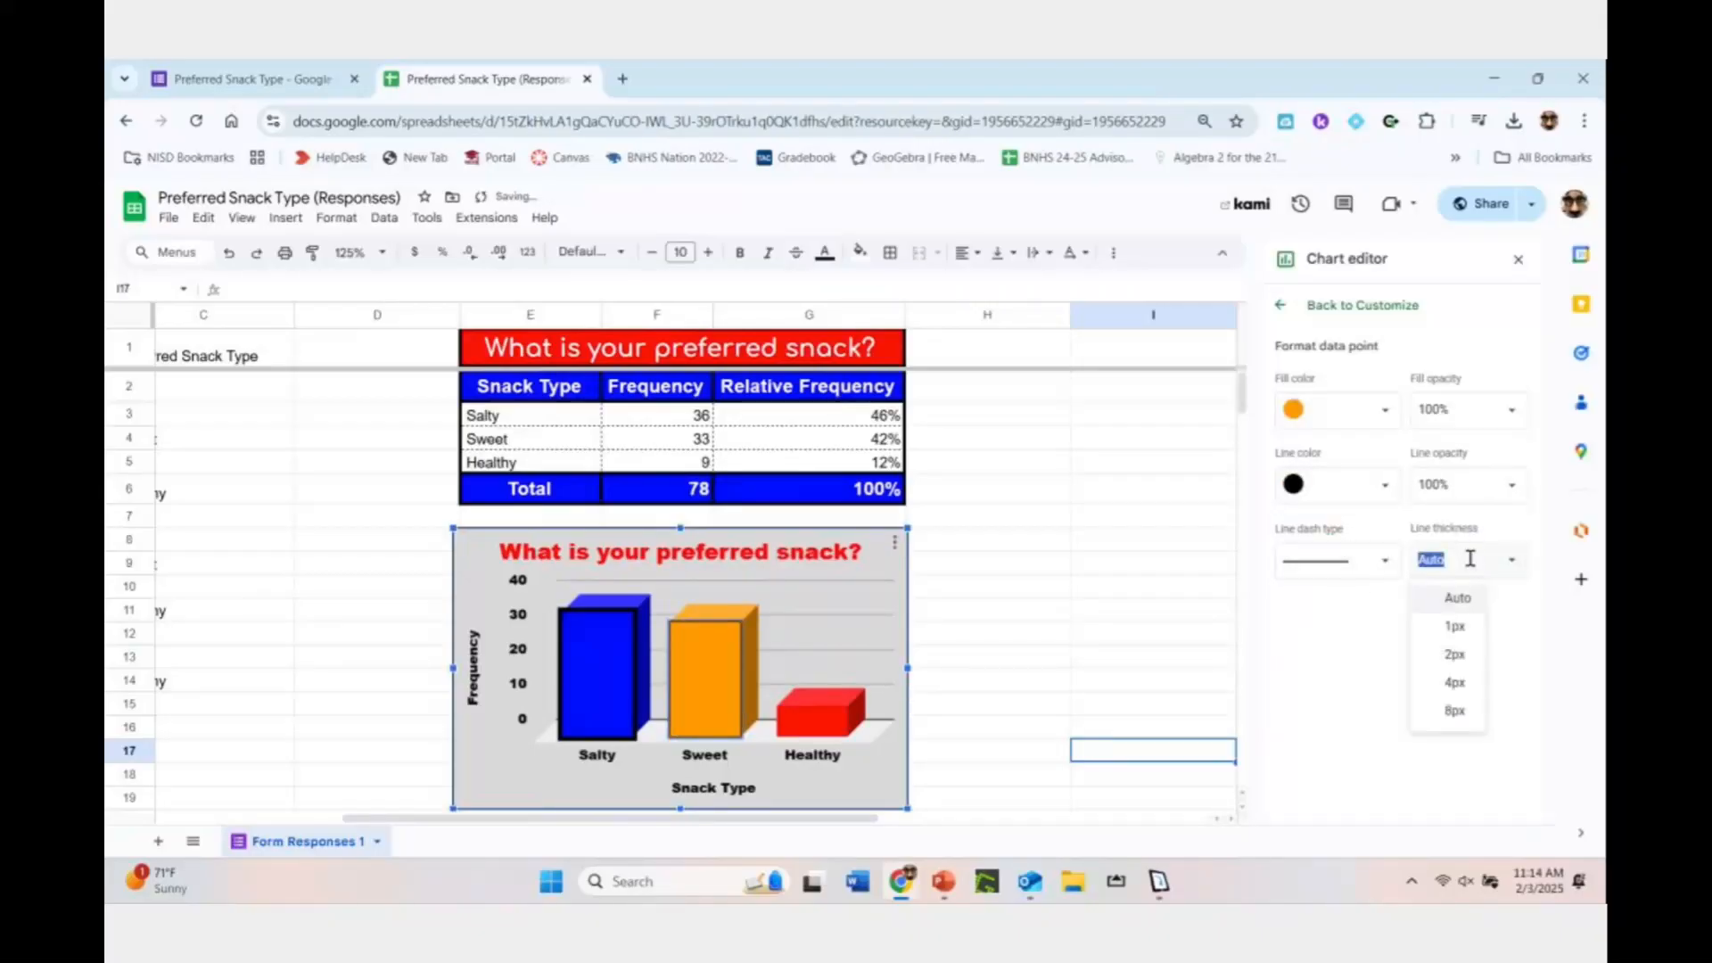
pyautogui.click(1457, 711)
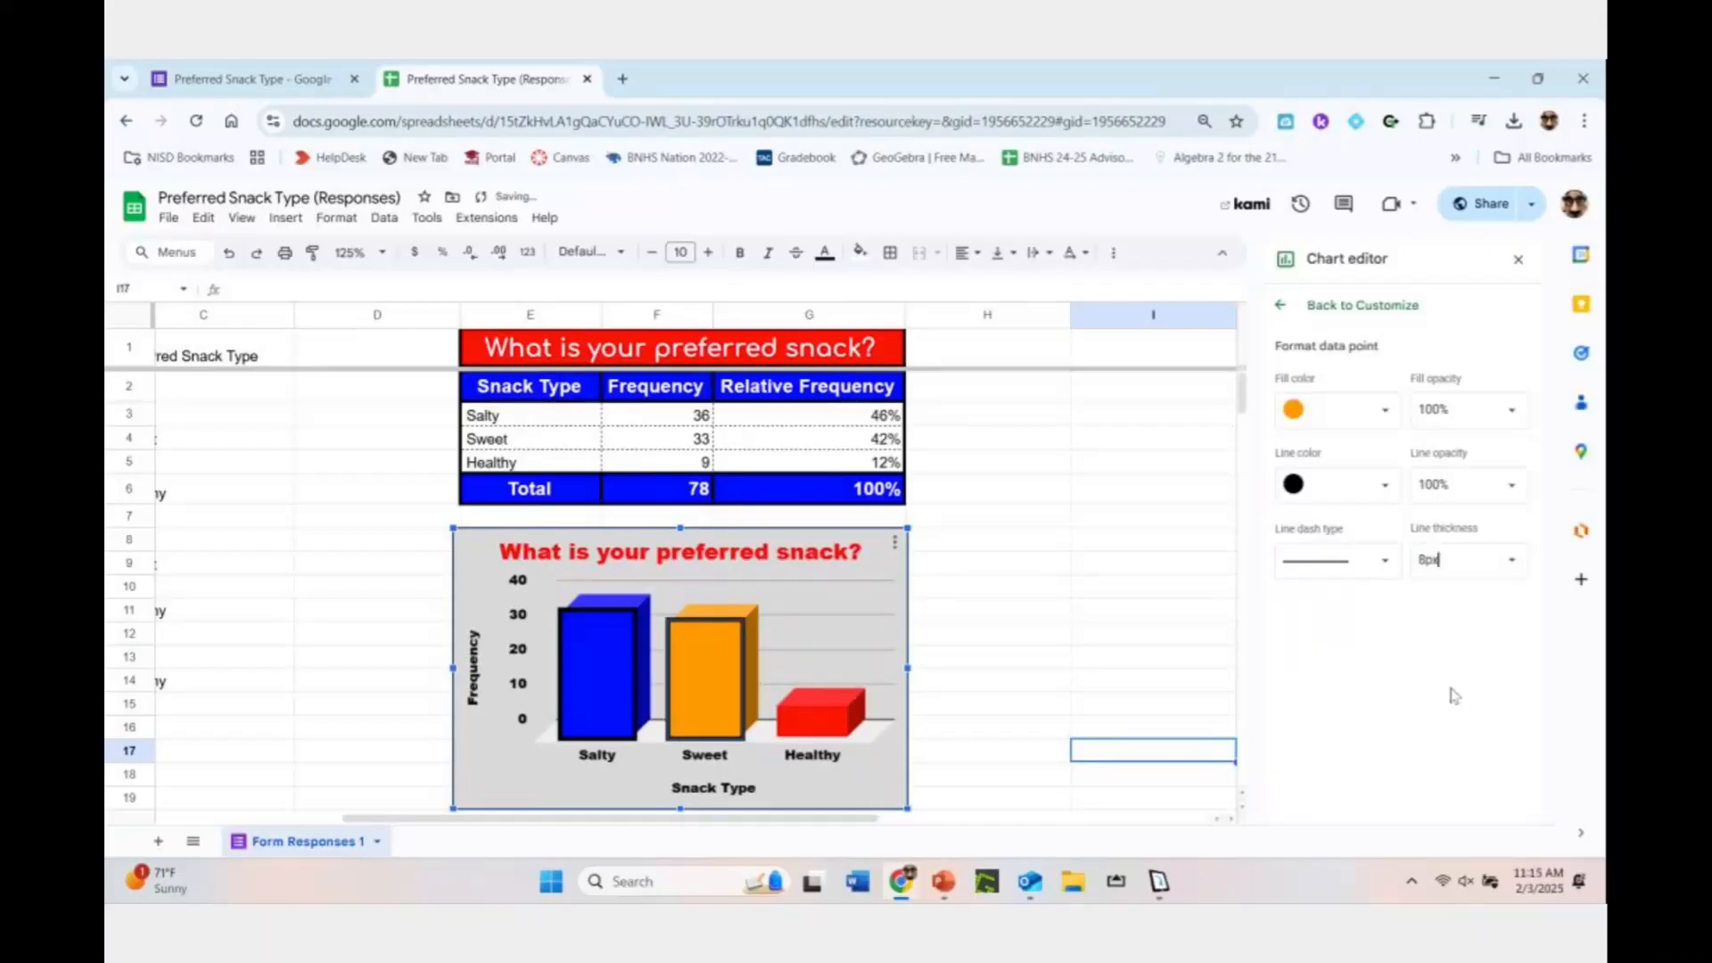
# Format the Healthy column as its own data point with green fill and a black outline 8px thick
pyautogui.click(807, 727)
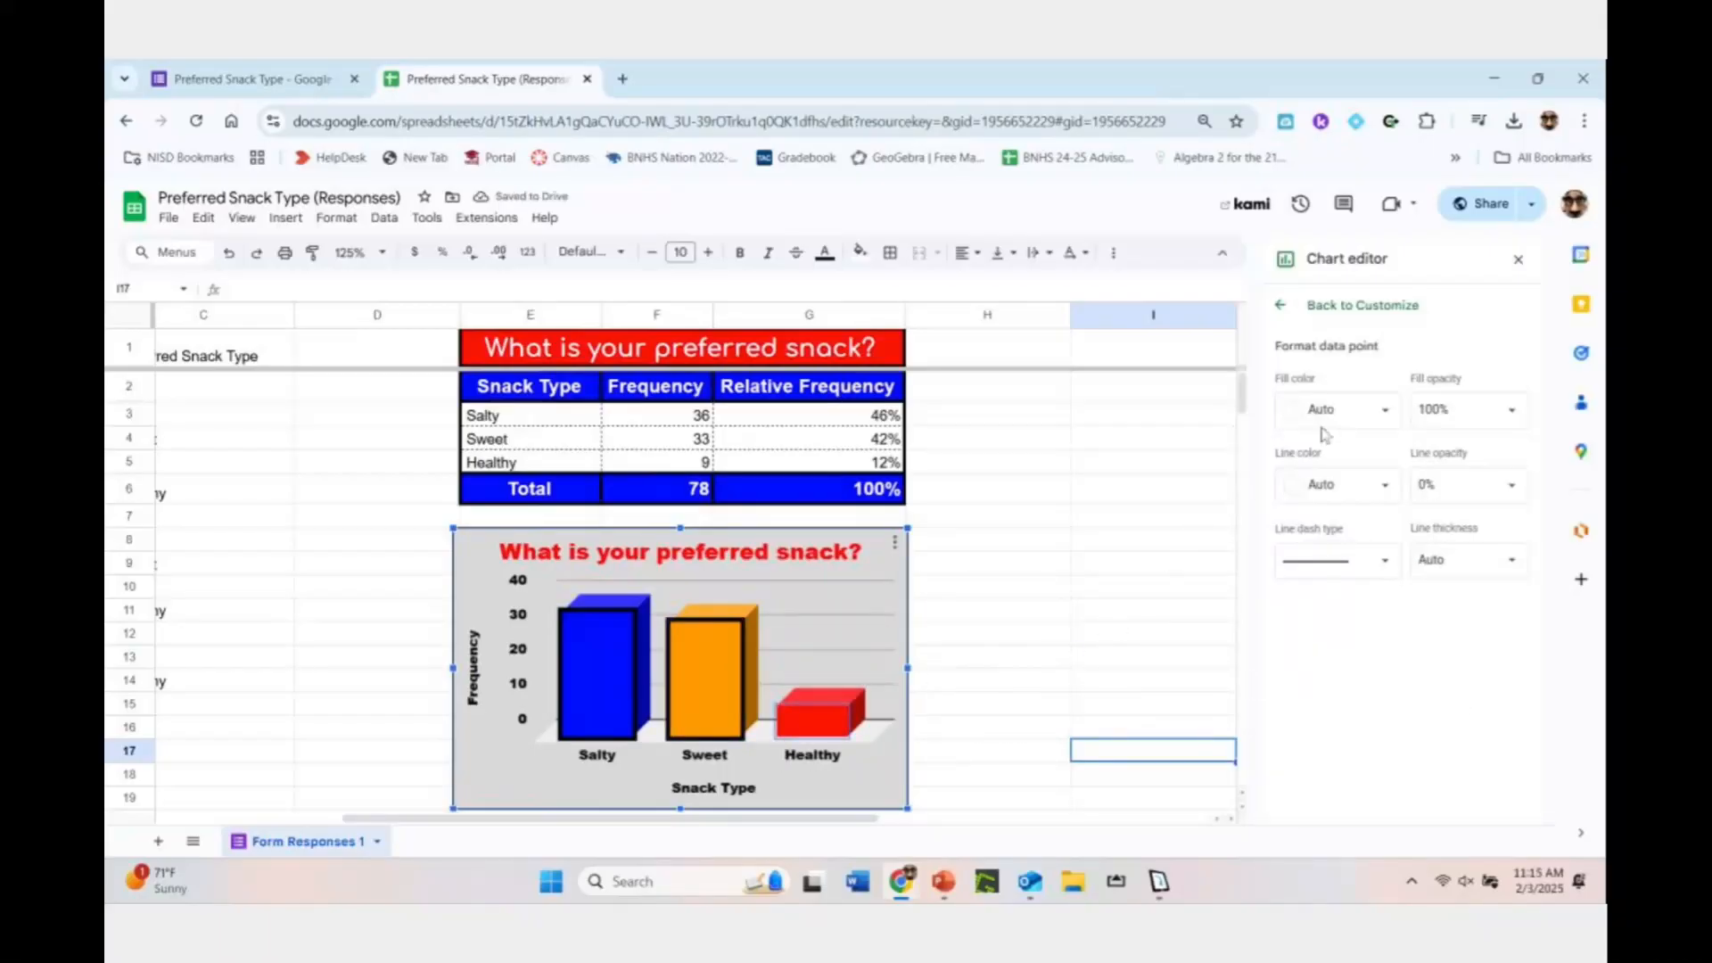
pyautogui.click(1361, 411)
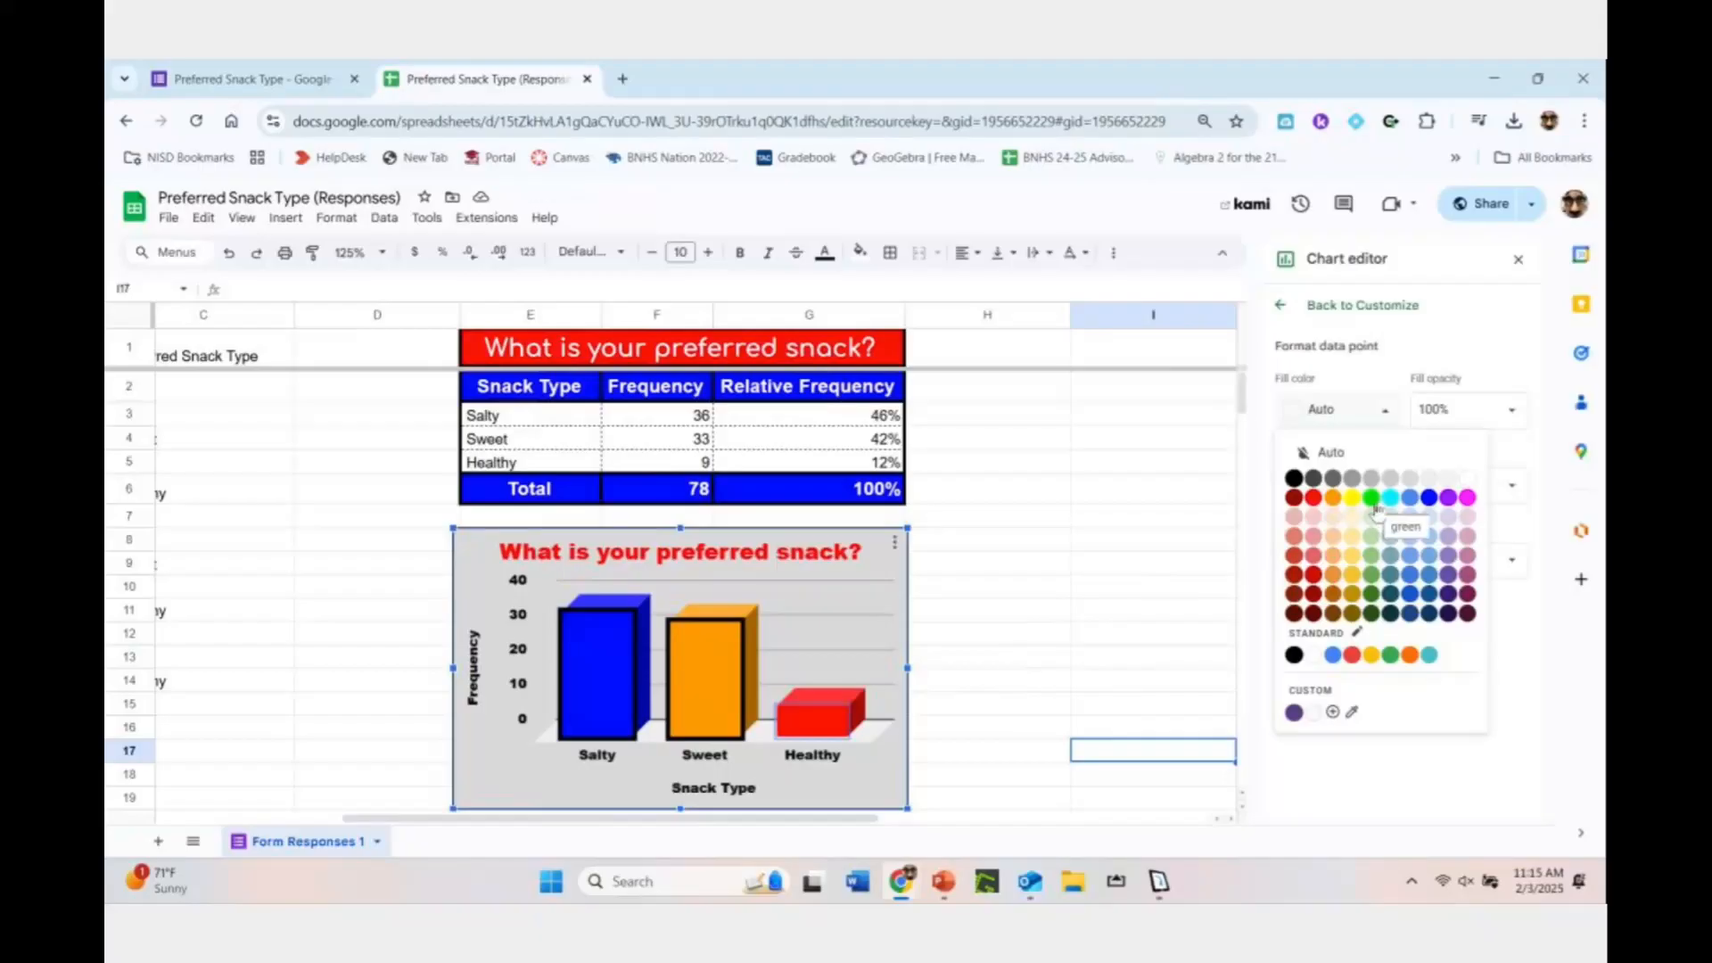
pyautogui.click(1391, 655)
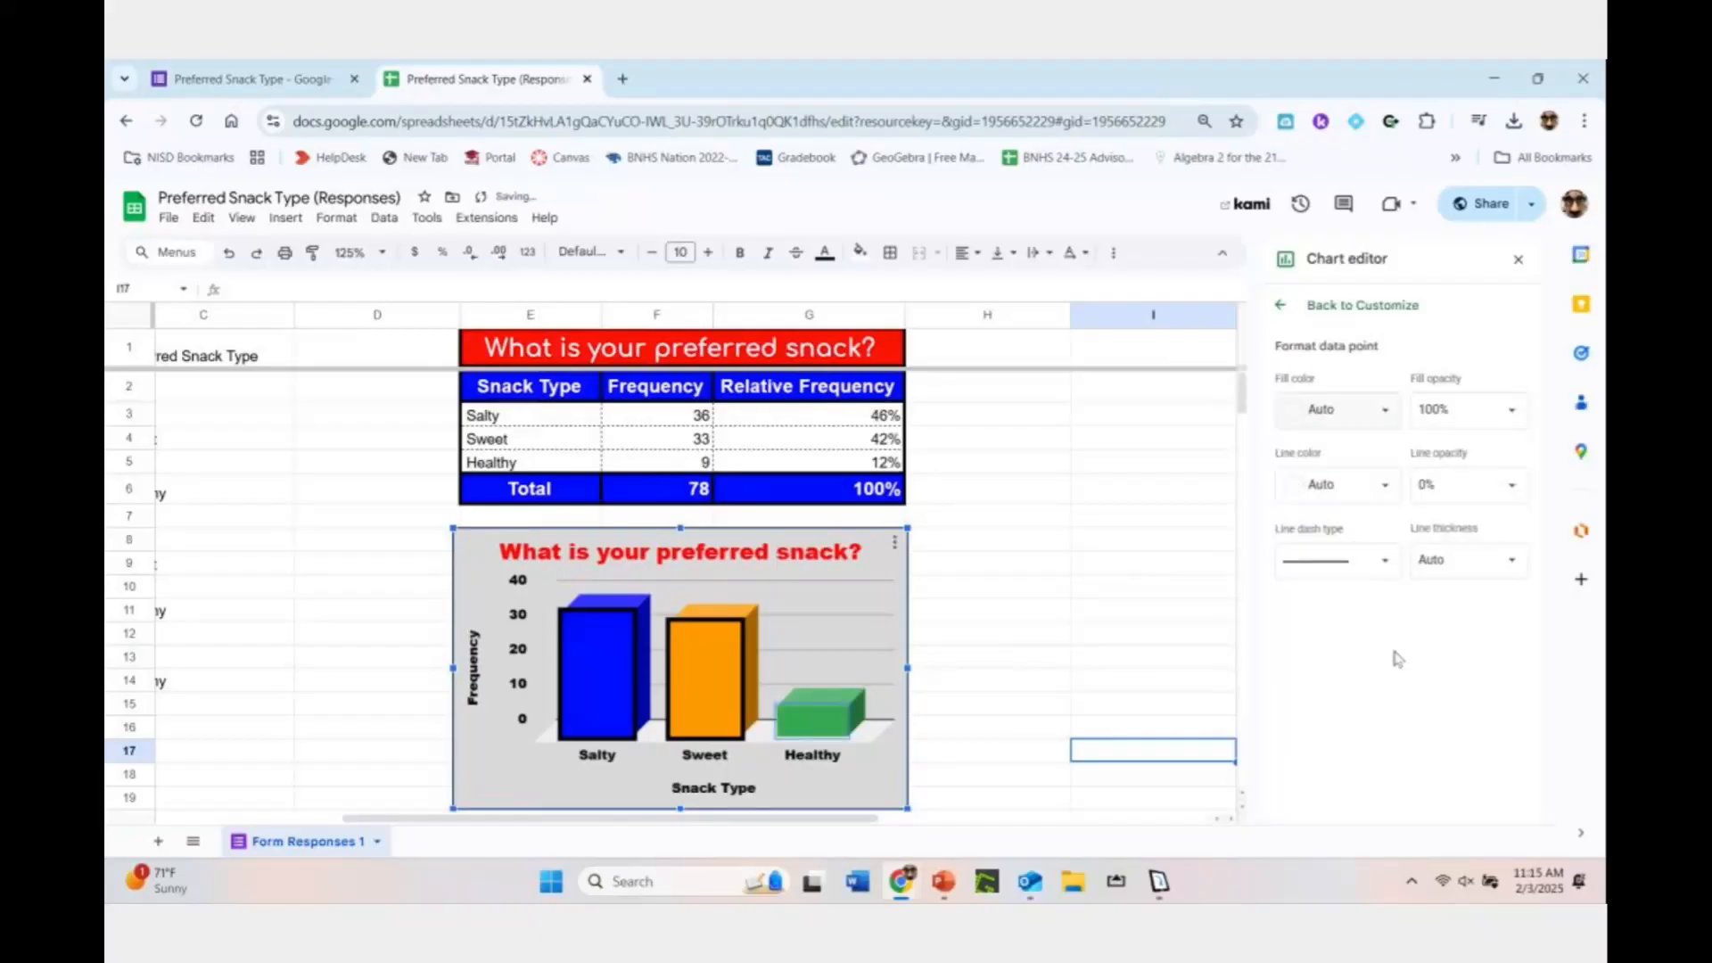
pyautogui.click(1342, 489)
pyautogui.click(1294, 553)
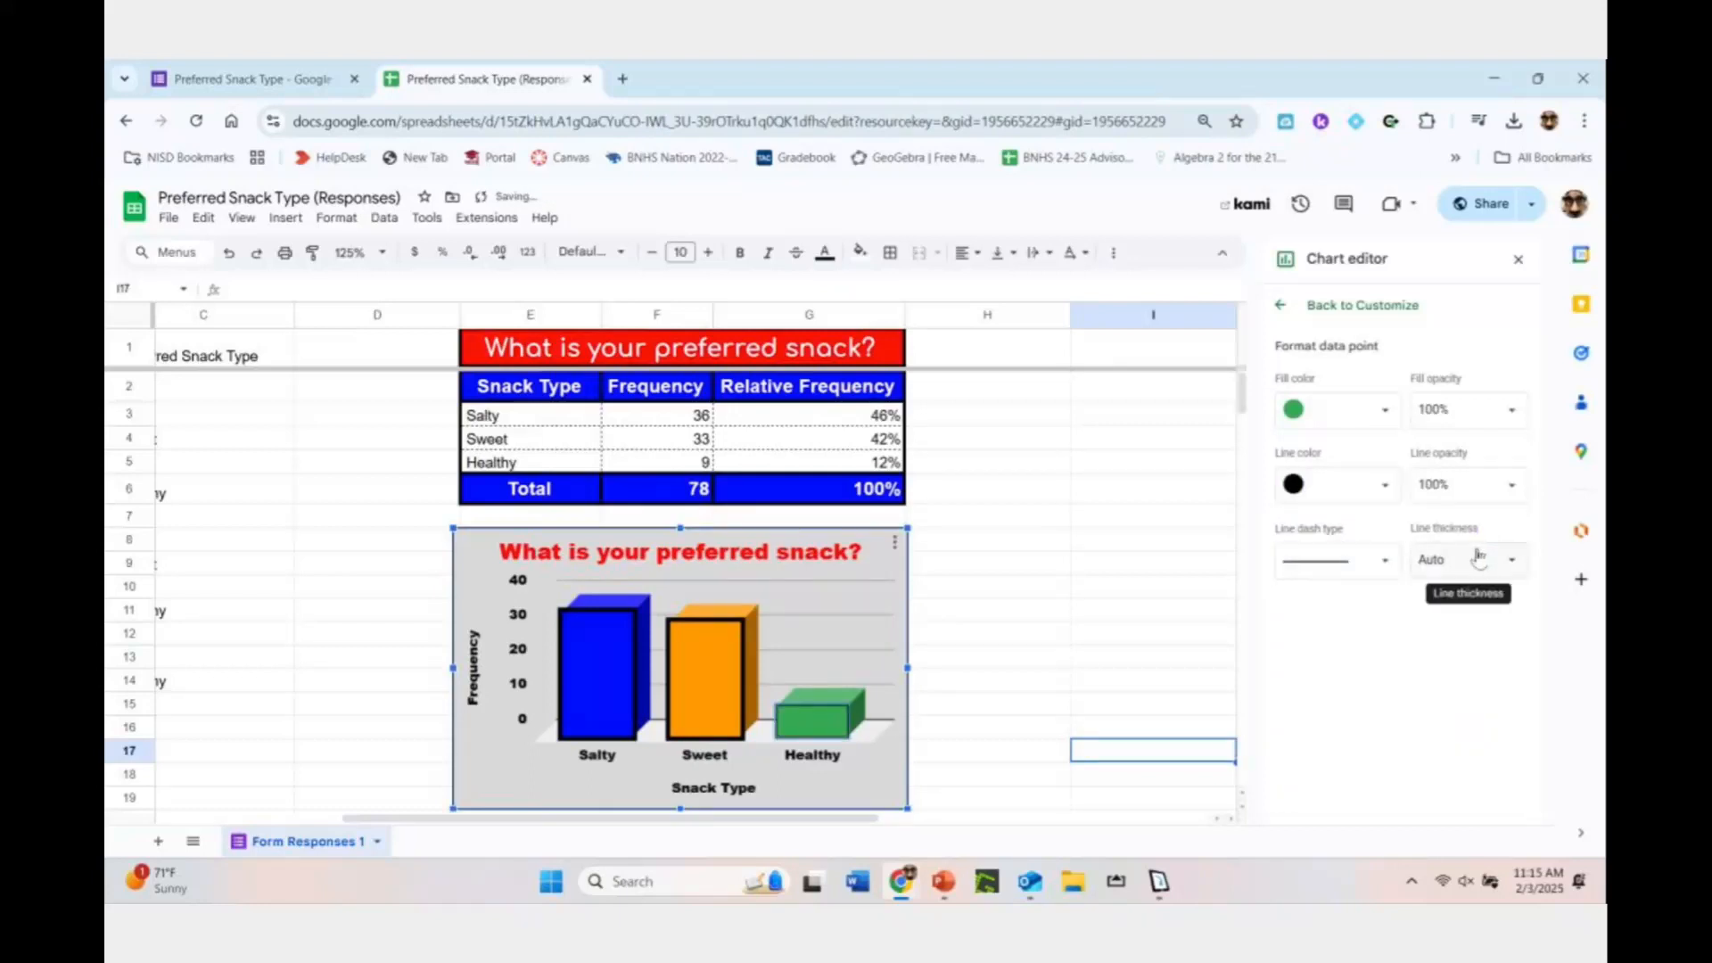
pyautogui.click(1486, 560)
pyautogui.click(1459, 709)
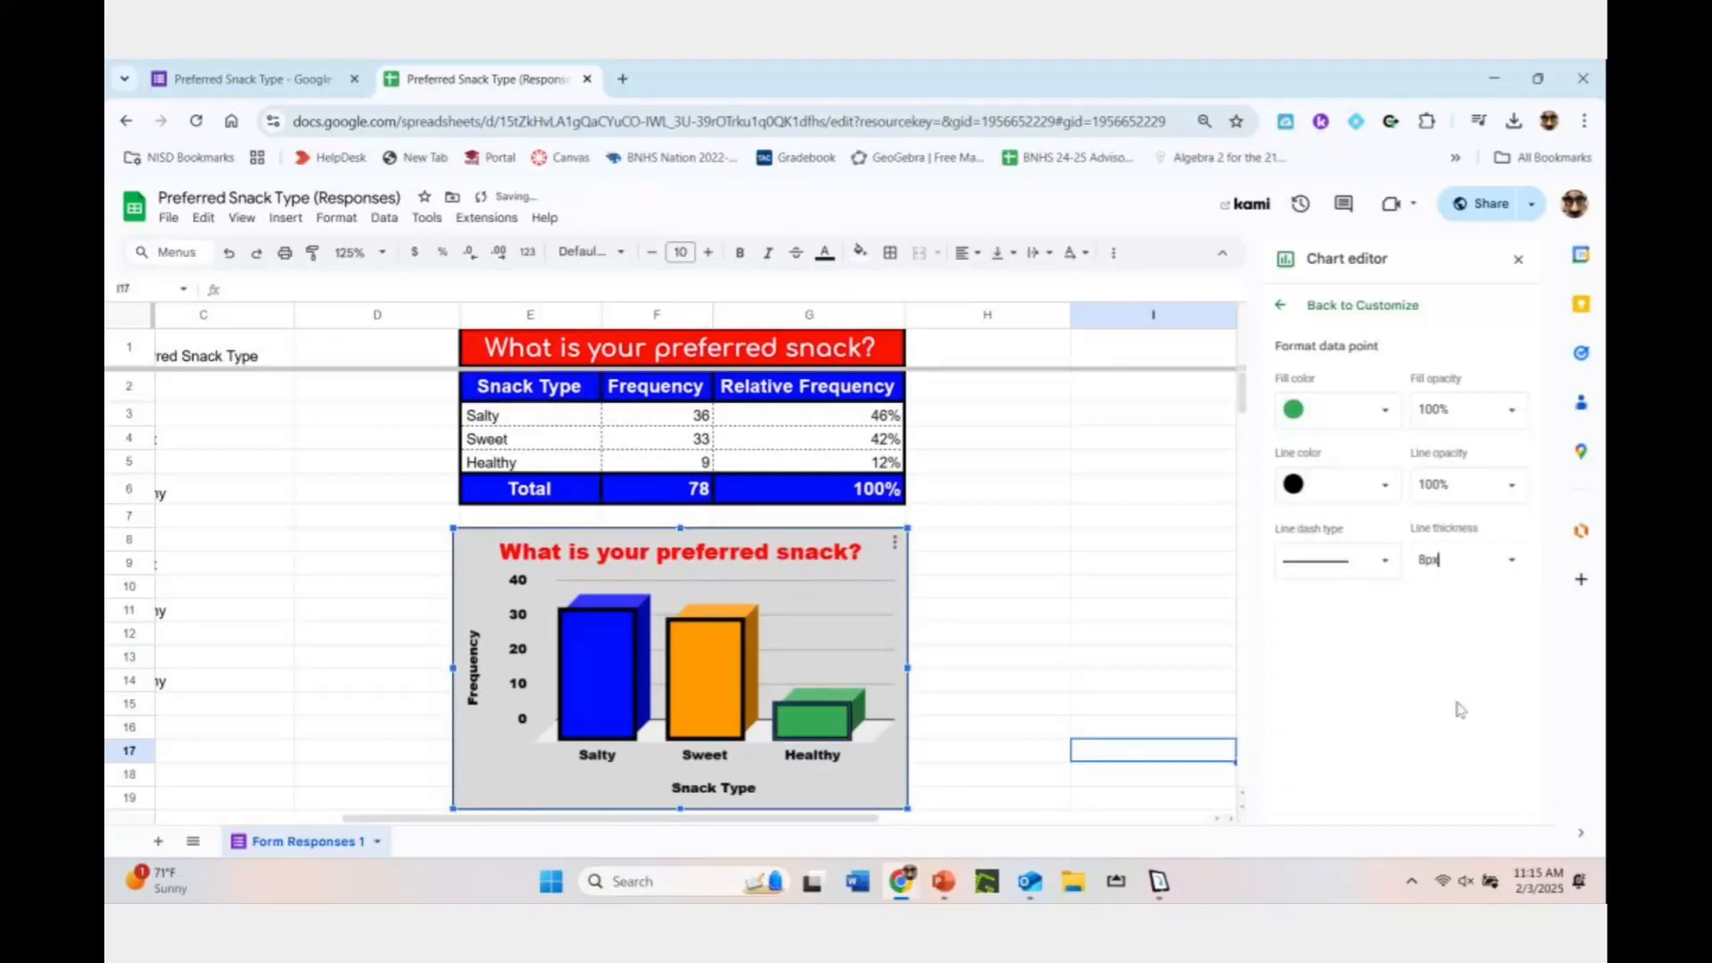
# Make the column chart's horizontal axis labels bold, trying blue and cyan text before setting the color to red
pyautogui.click(868, 794)
pyautogui.click(813, 759)
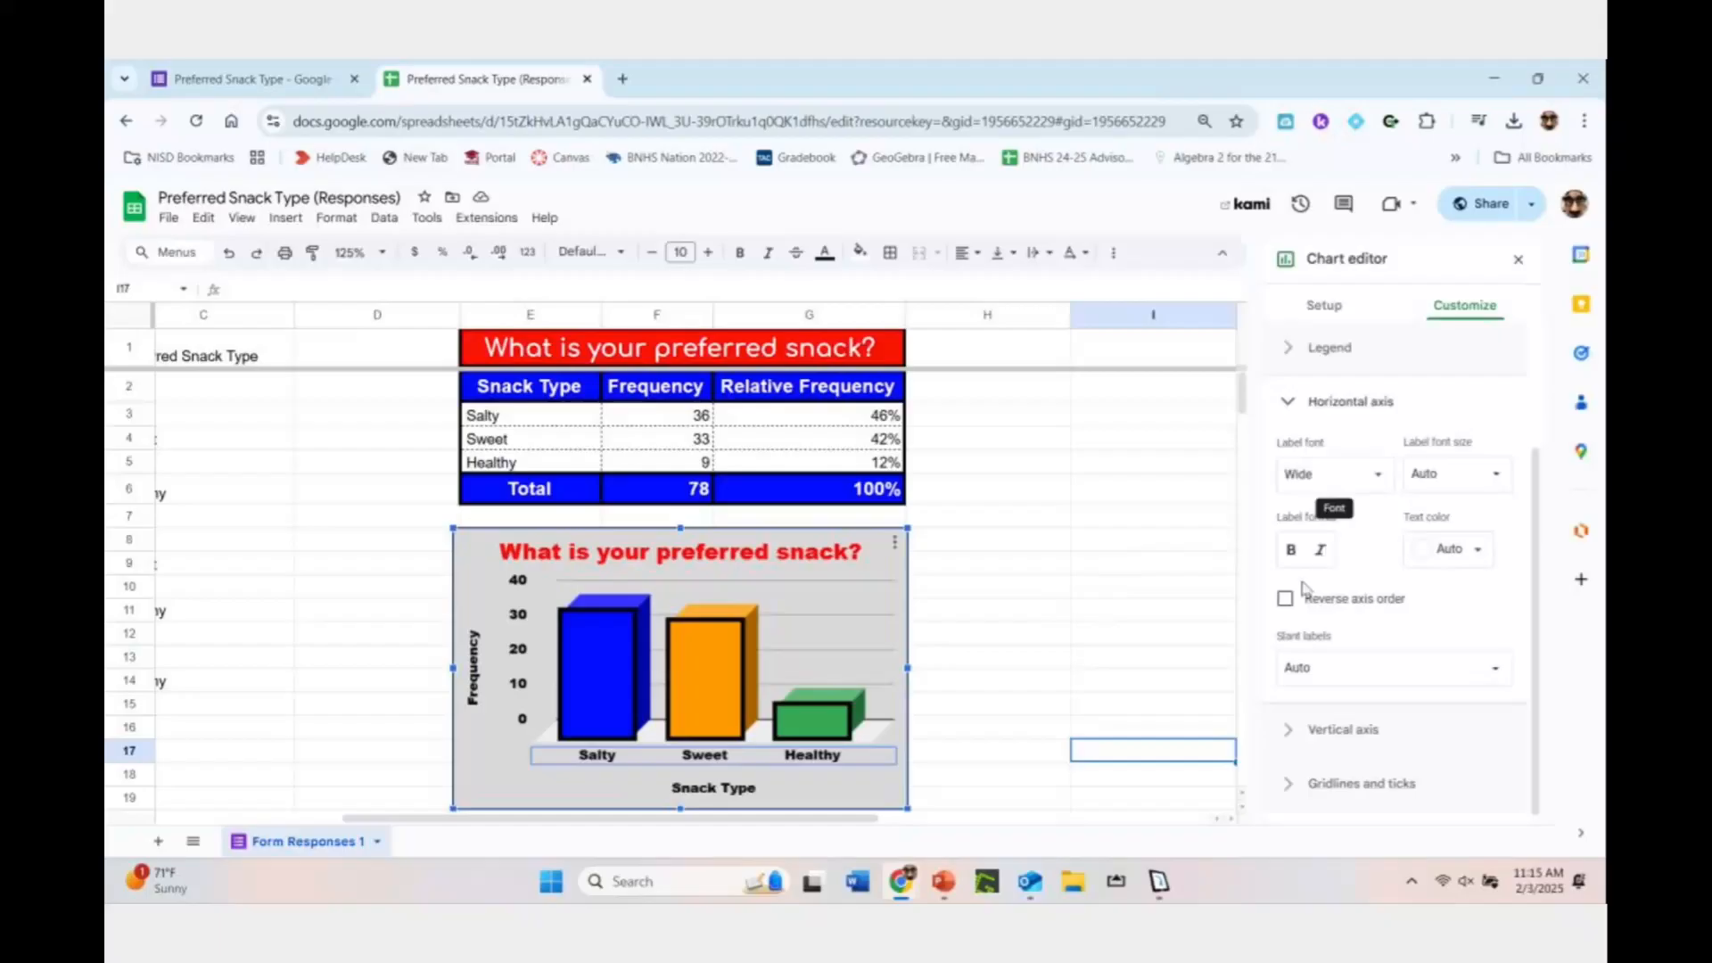
pyautogui.click(1284, 550)
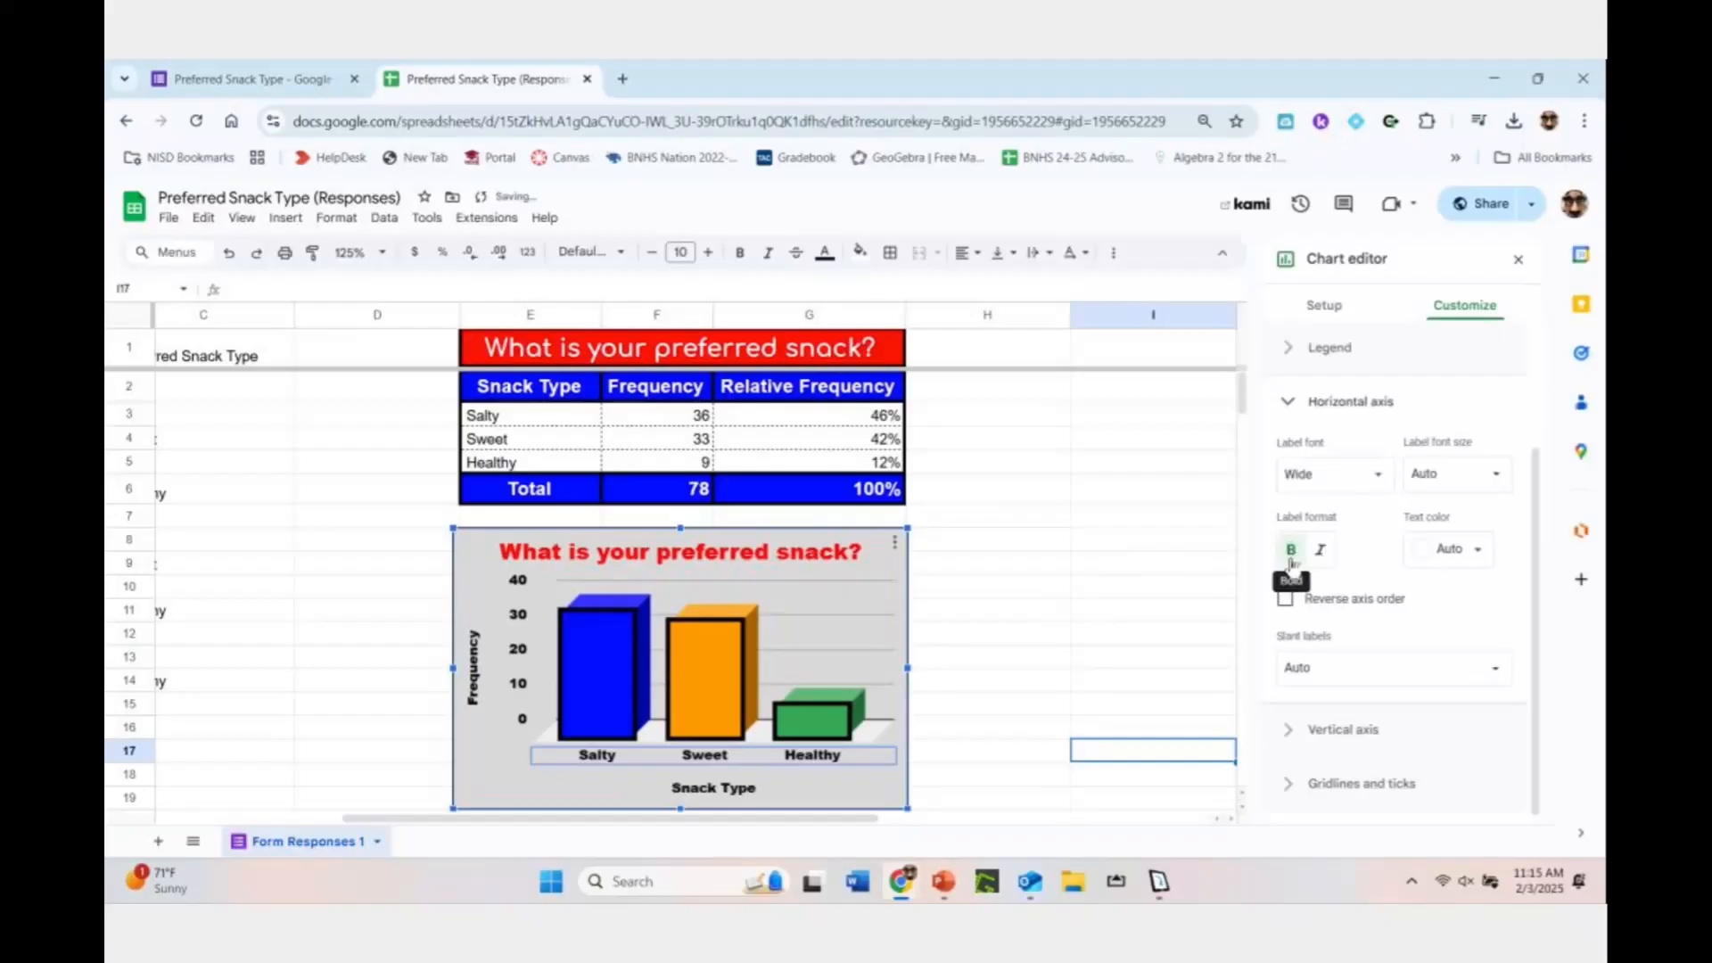
pyautogui.click(1452, 549)
pyautogui.click(1410, 396)
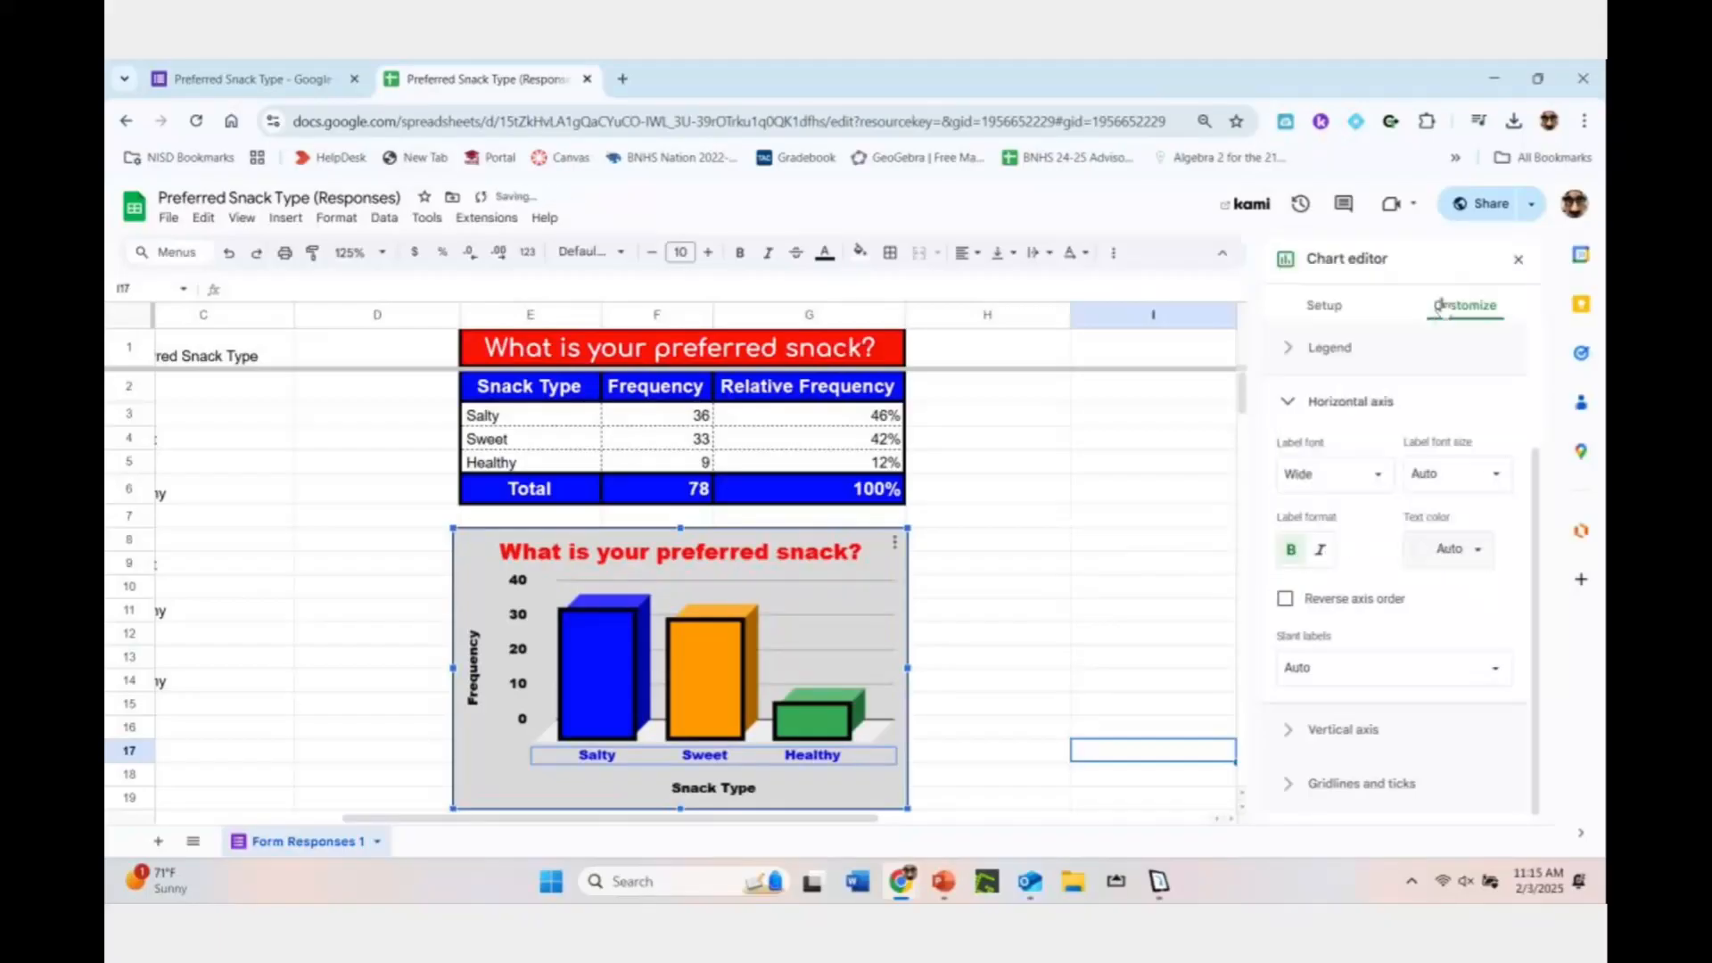
pyautogui.click(1445, 549)
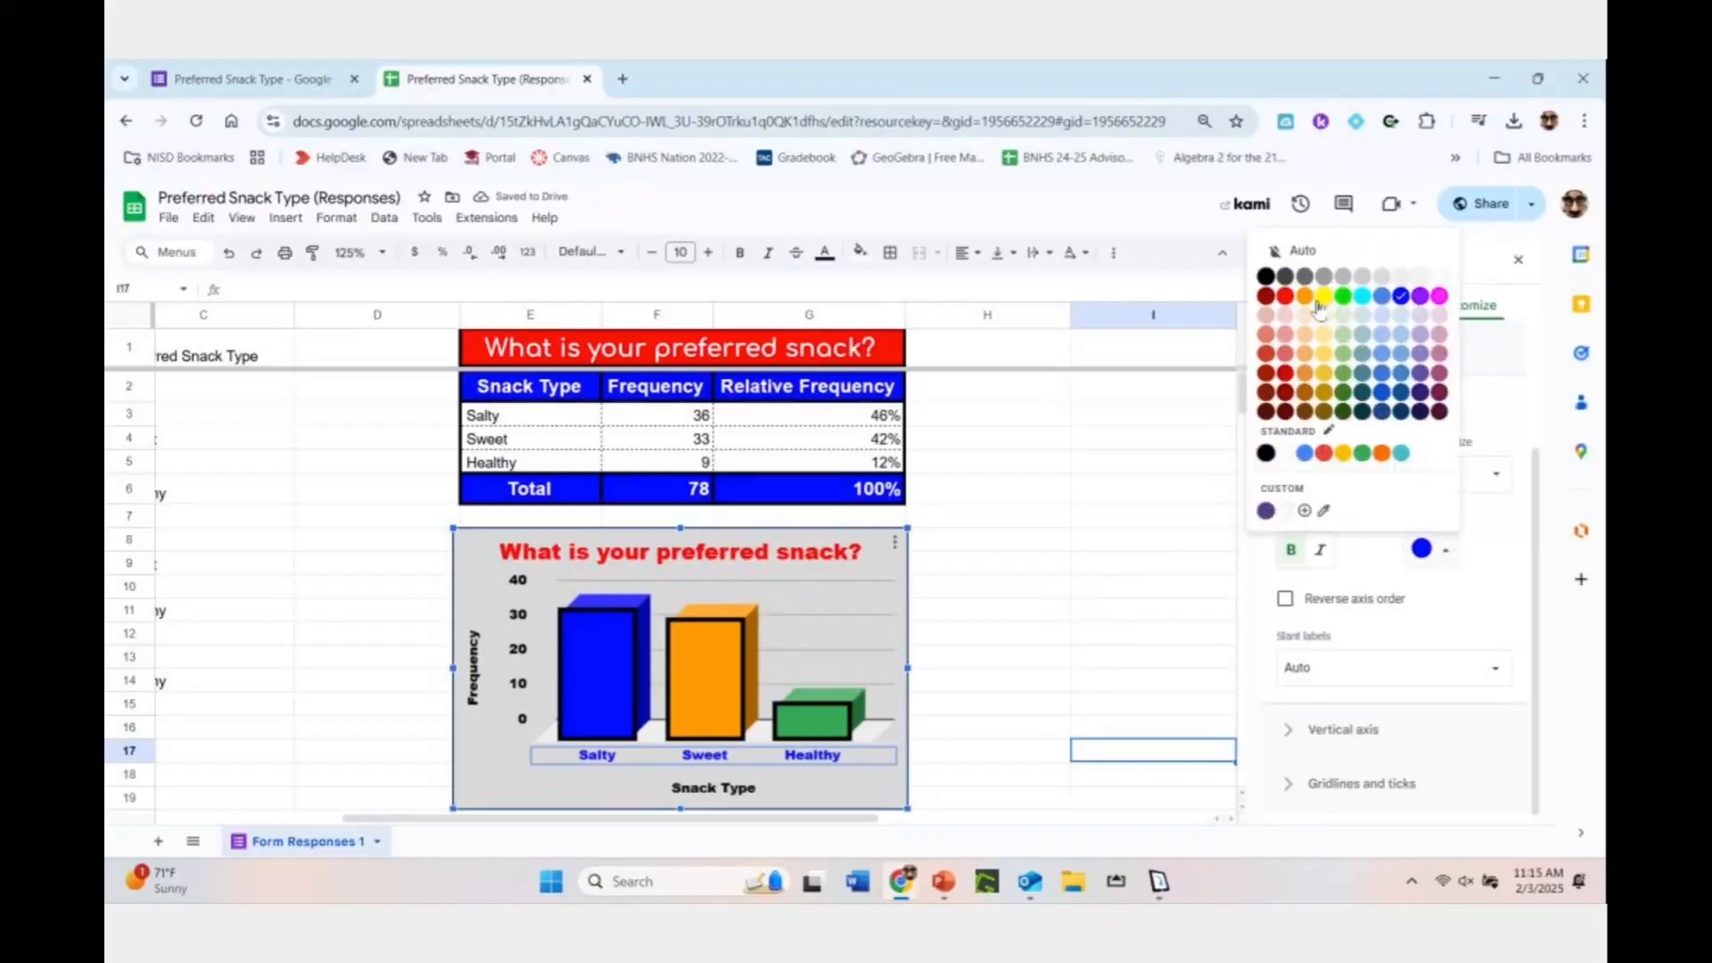
pyautogui.click(1359, 295)
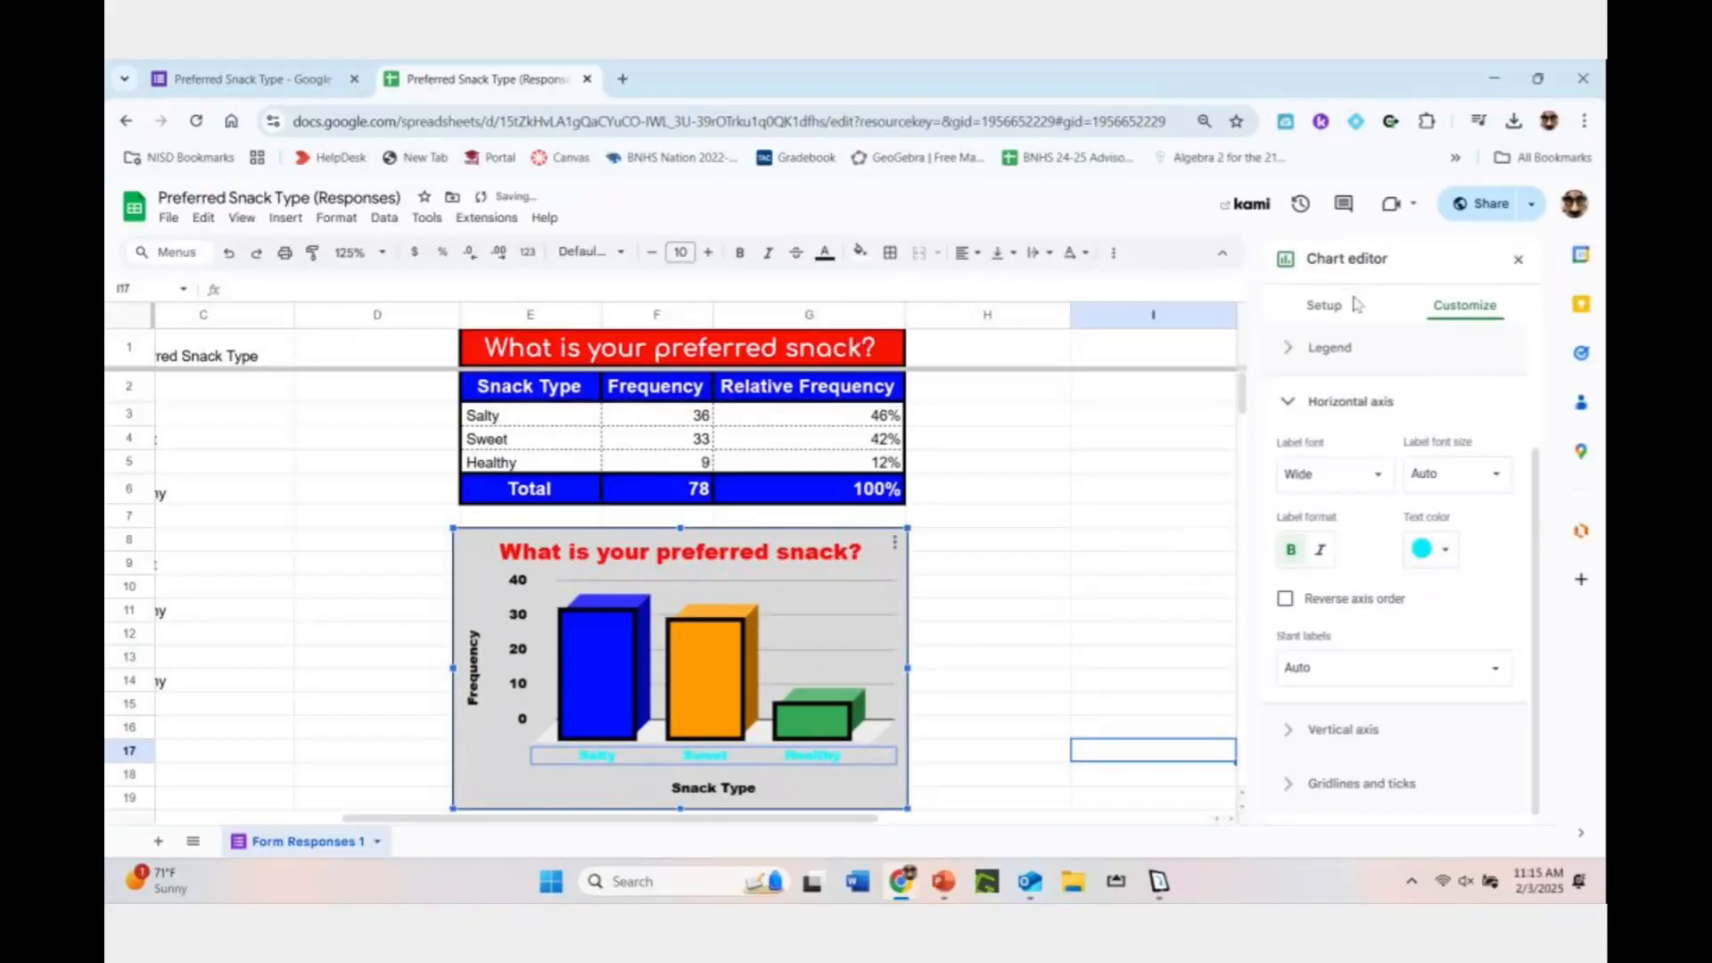
pyautogui.click(1445, 550)
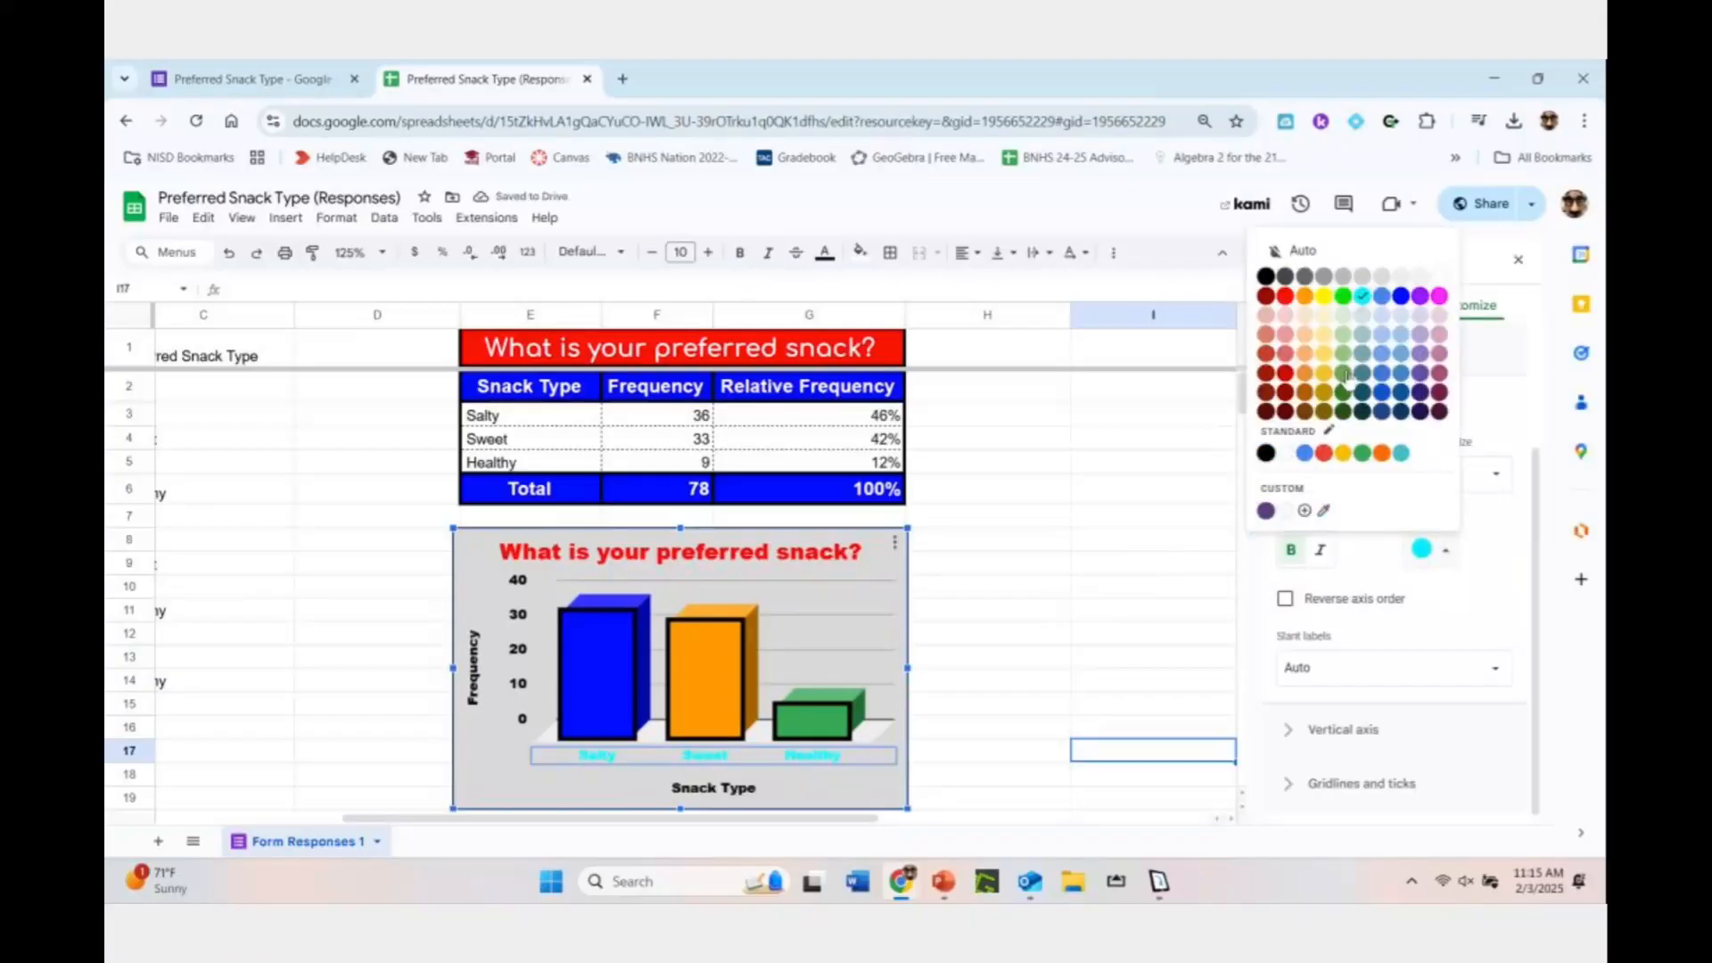
pyautogui.click(1287, 297)
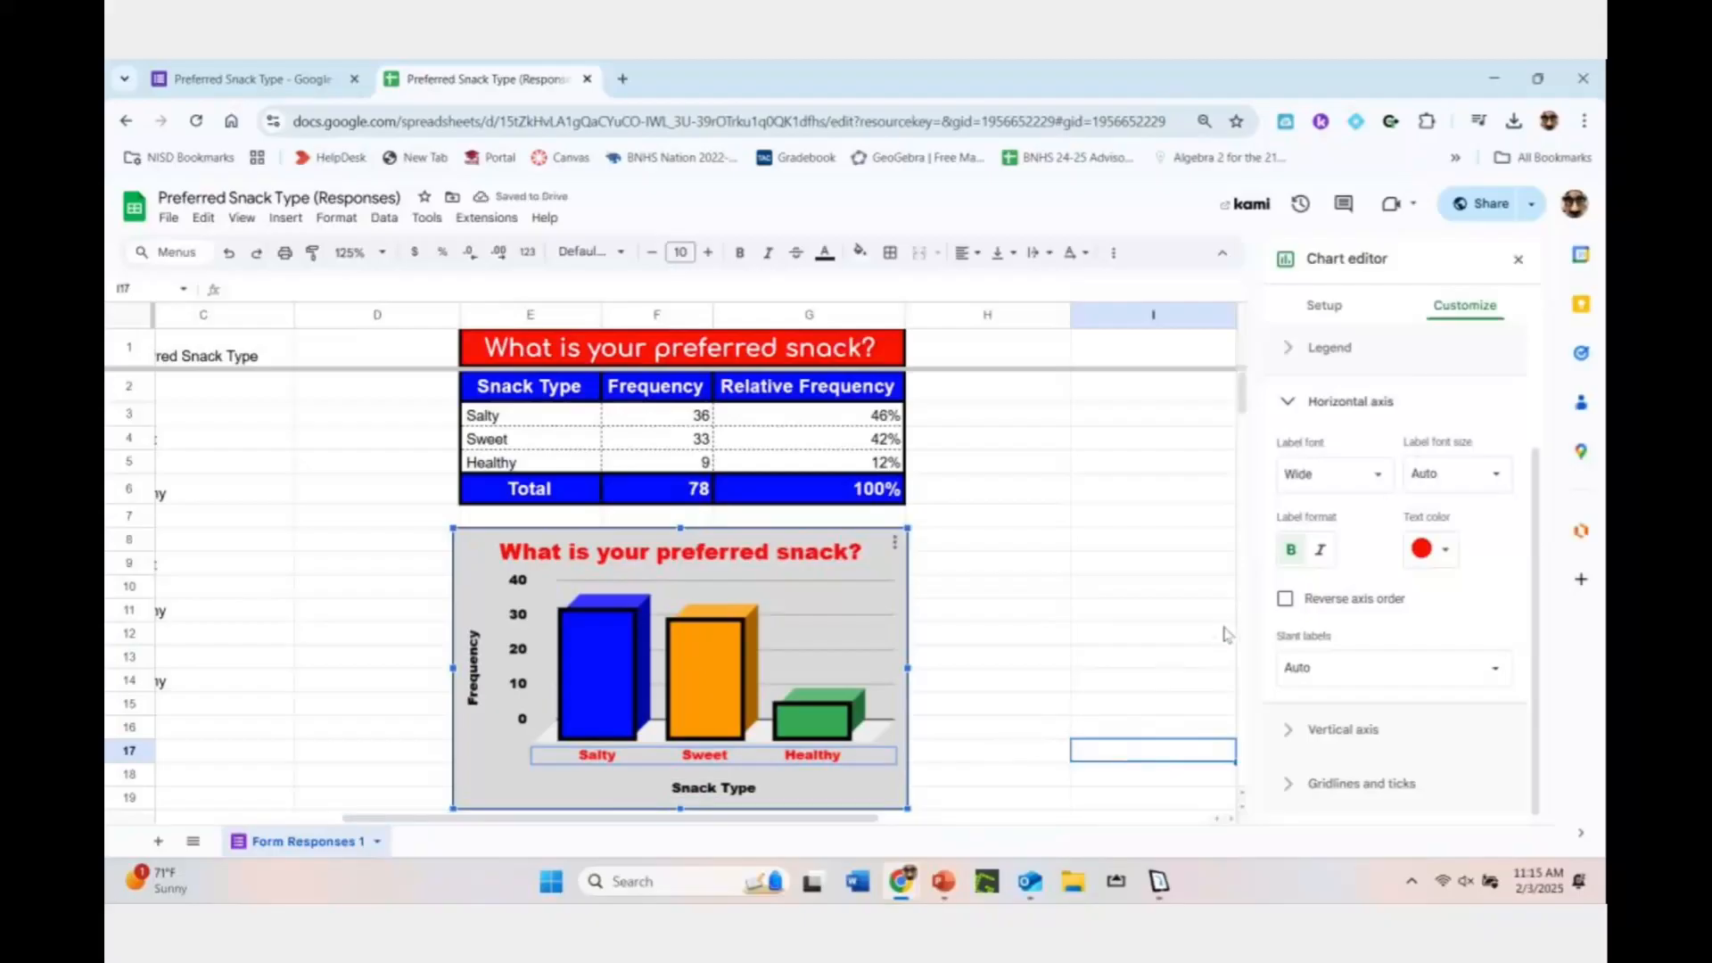
# Try reversing the order of the chart's horizontal axis and turn the option back off
pyautogui.click(1287, 599)
pyautogui.click(1287, 599)
pyautogui.click(1287, 599)
pyautogui.click(1287, 600)
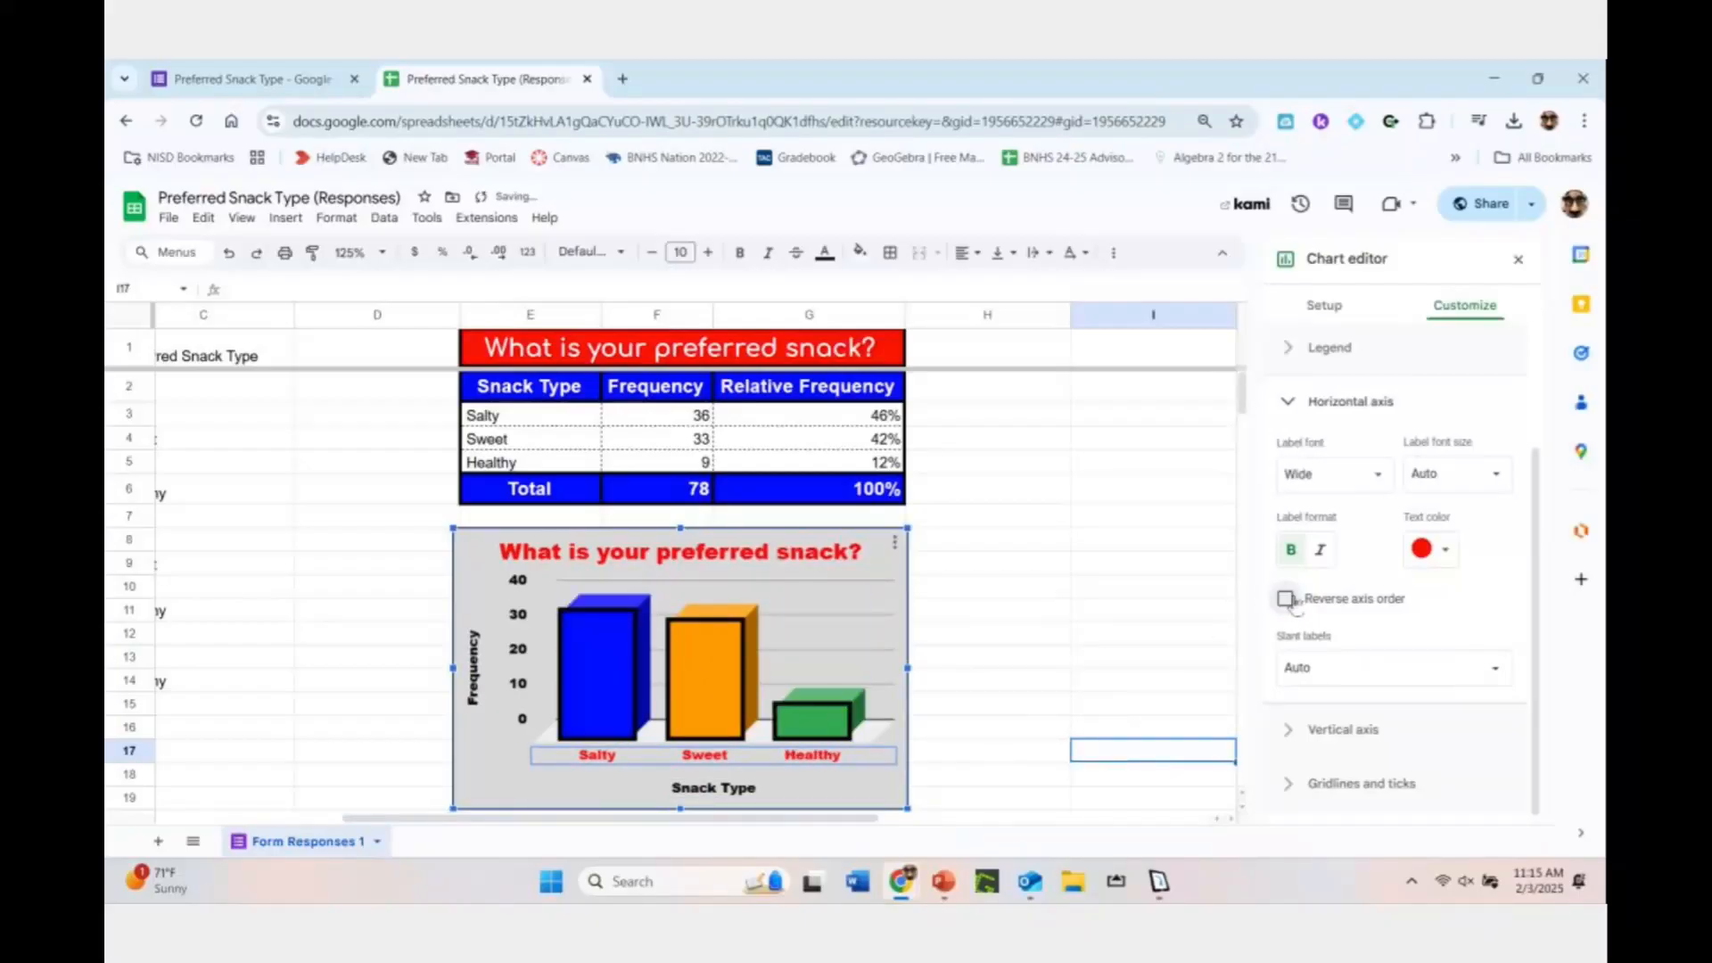
pyautogui.click(1287, 599)
pyautogui.click(1287, 599)
pyautogui.scroll(-1, 1380, 676)
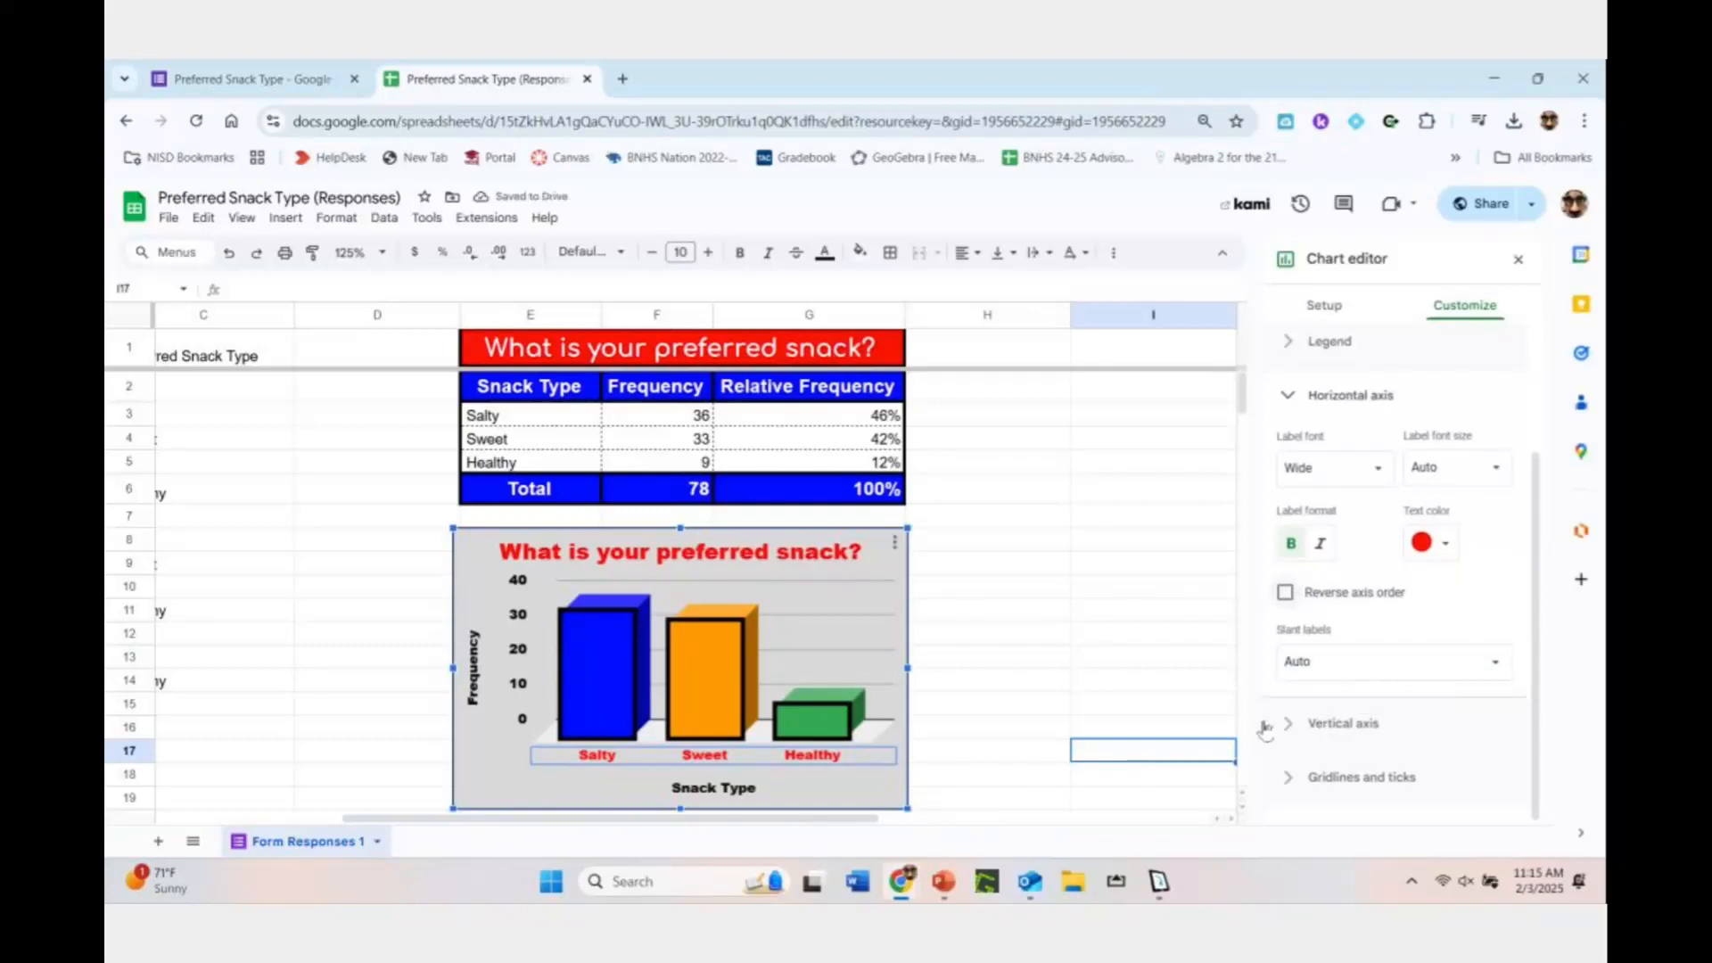
# Make the chart's horizontal axis title Snack Type bold and blue
pyautogui.click(725, 789)
pyautogui.doubleClick(724, 789)
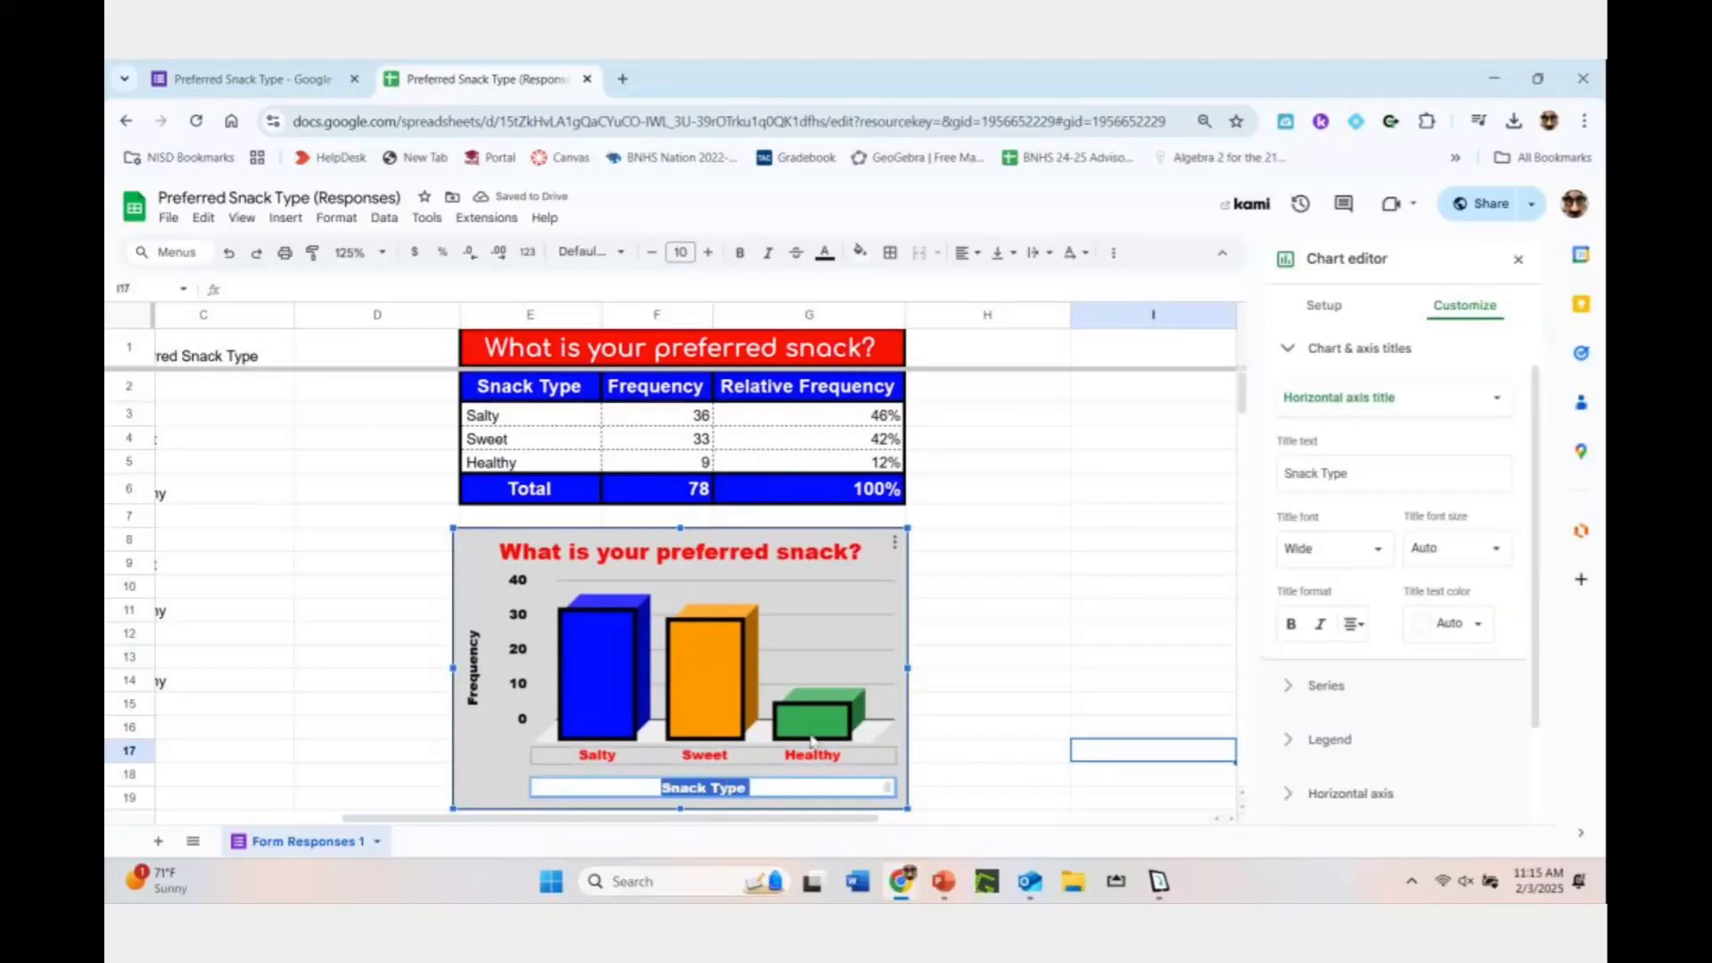
pyautogui.click(1290, 626)
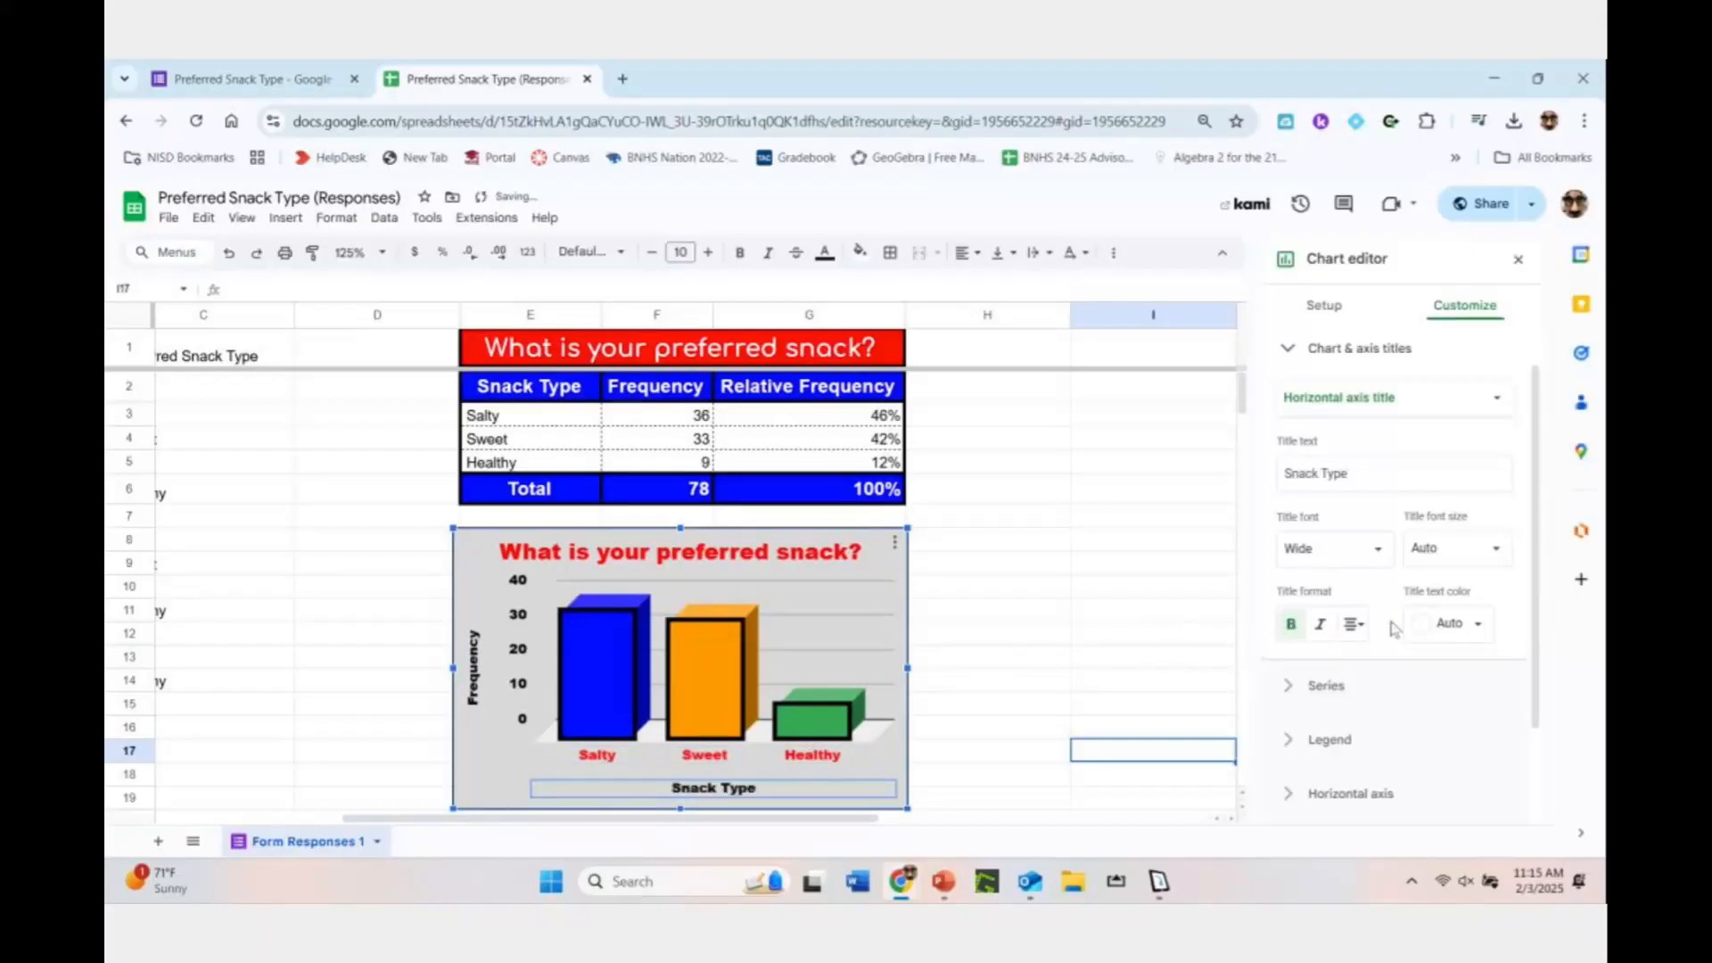
pyautogui.click(1456, 623)
pyautogui.click(1435, 370)
# Make the chart's vertical axis title Frequency bold and blue, and finish editing the chart
pyautogui.doubleClick(474, 669)
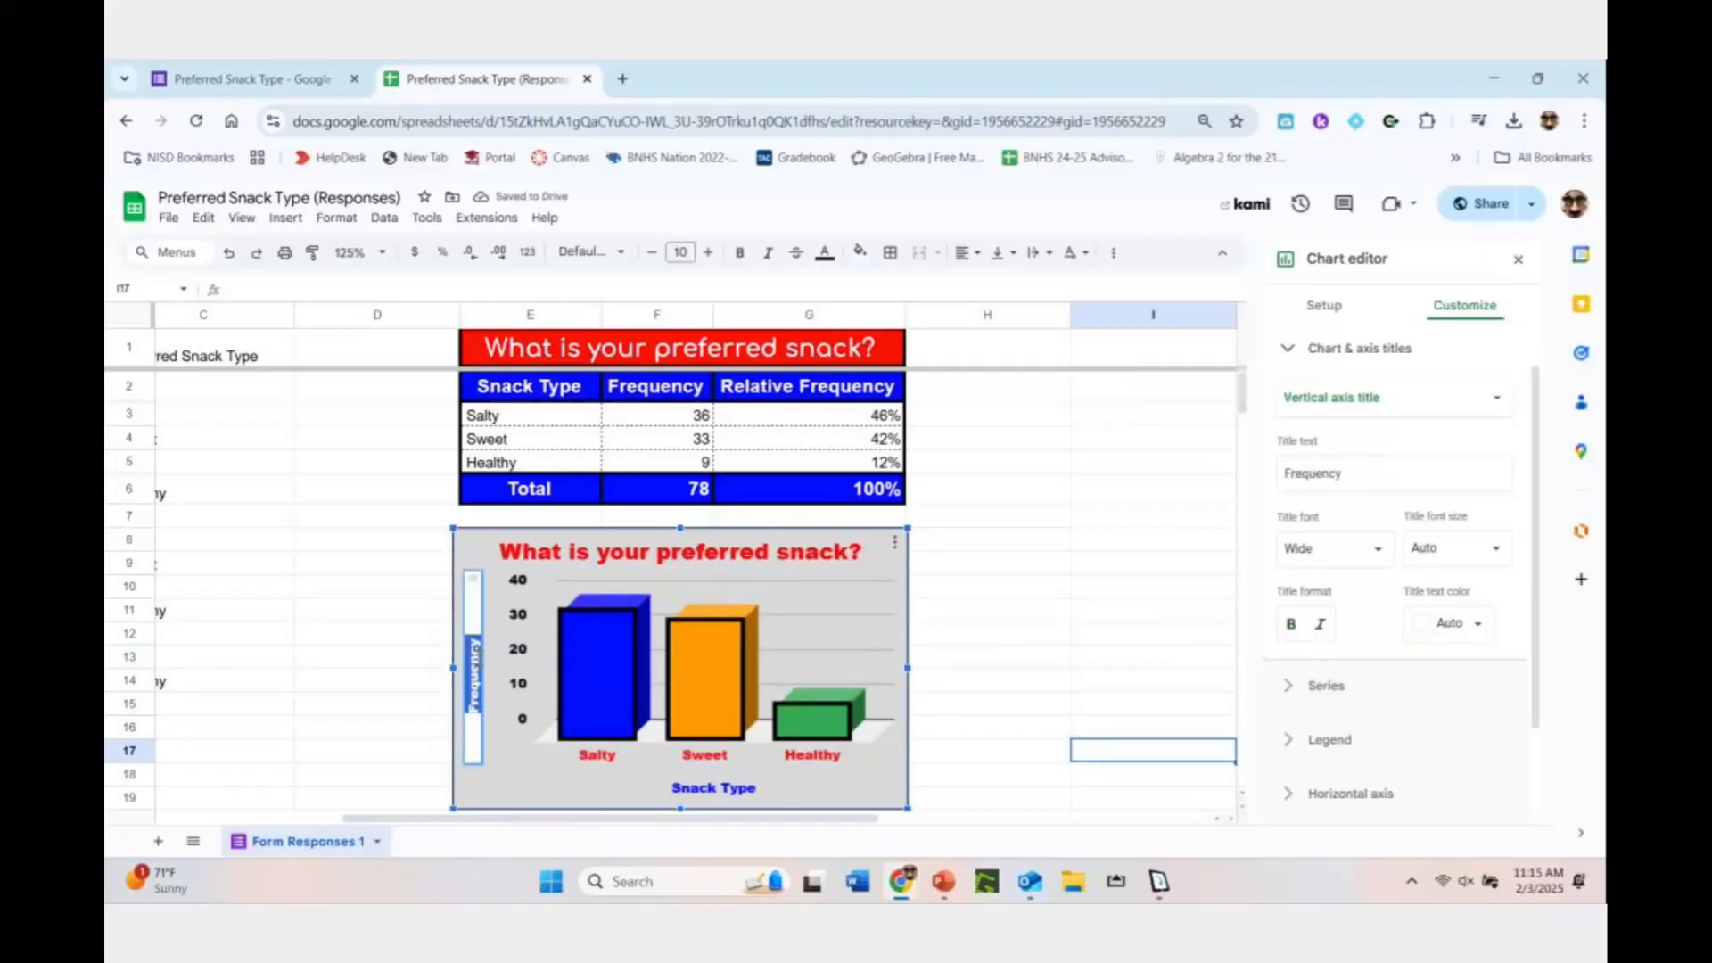
pyautogui.click(1291, 624)
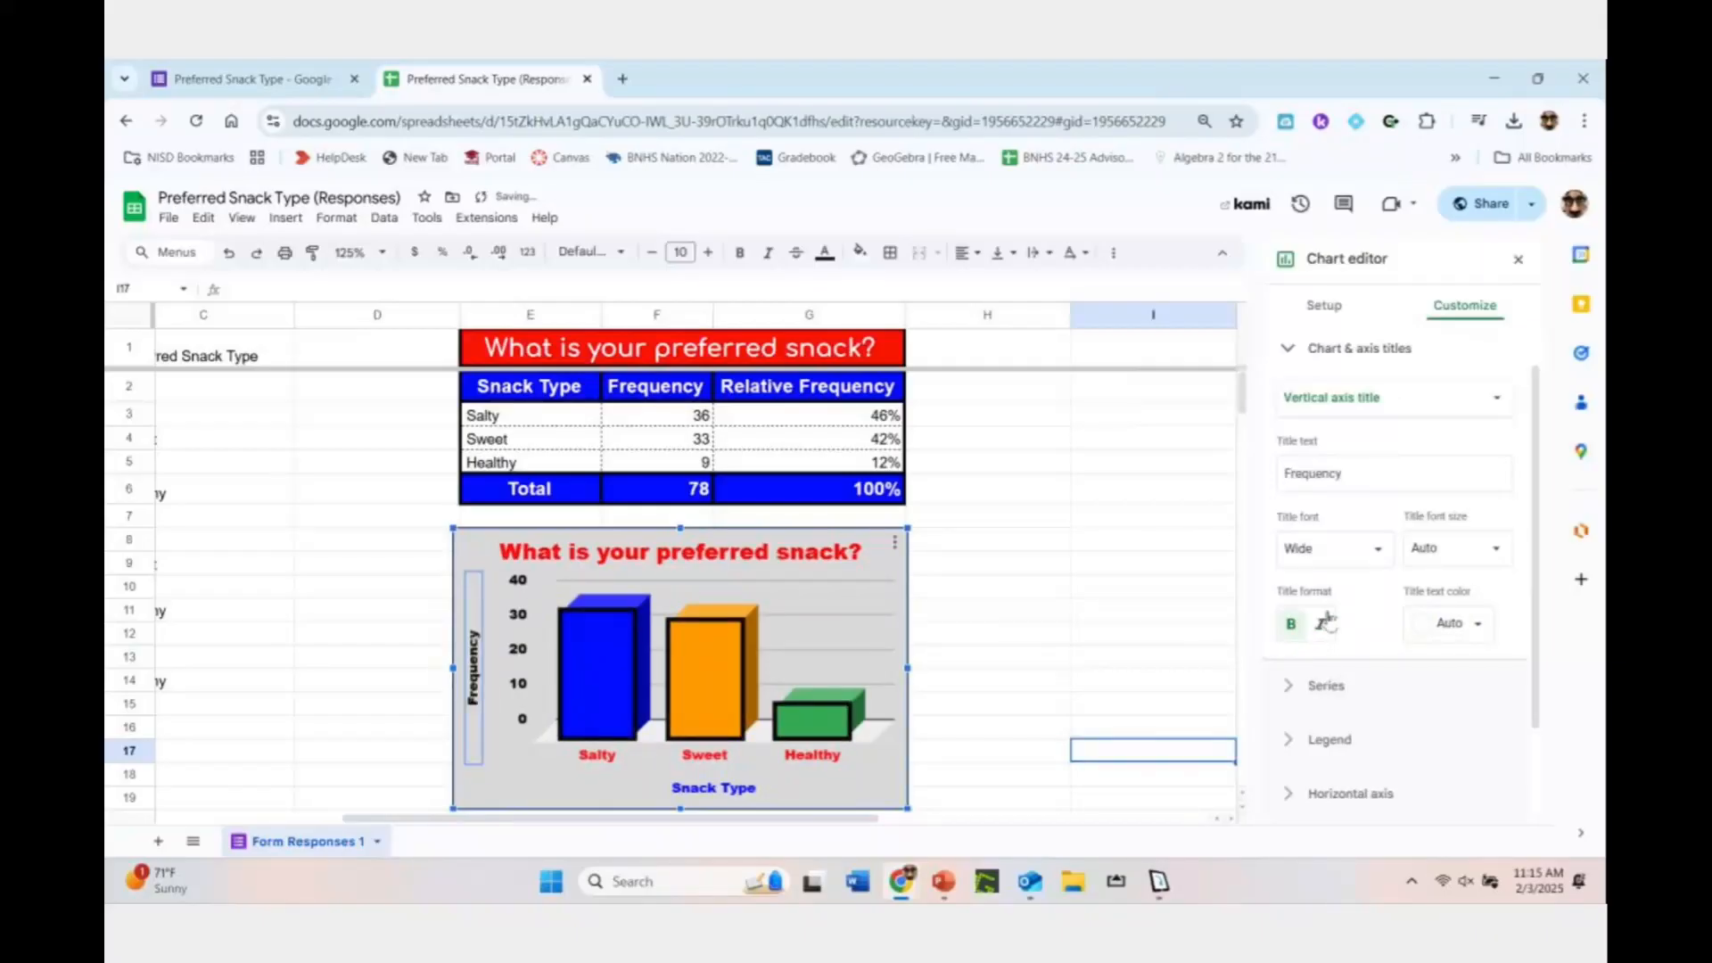
pyautogui.click(1480, 551)
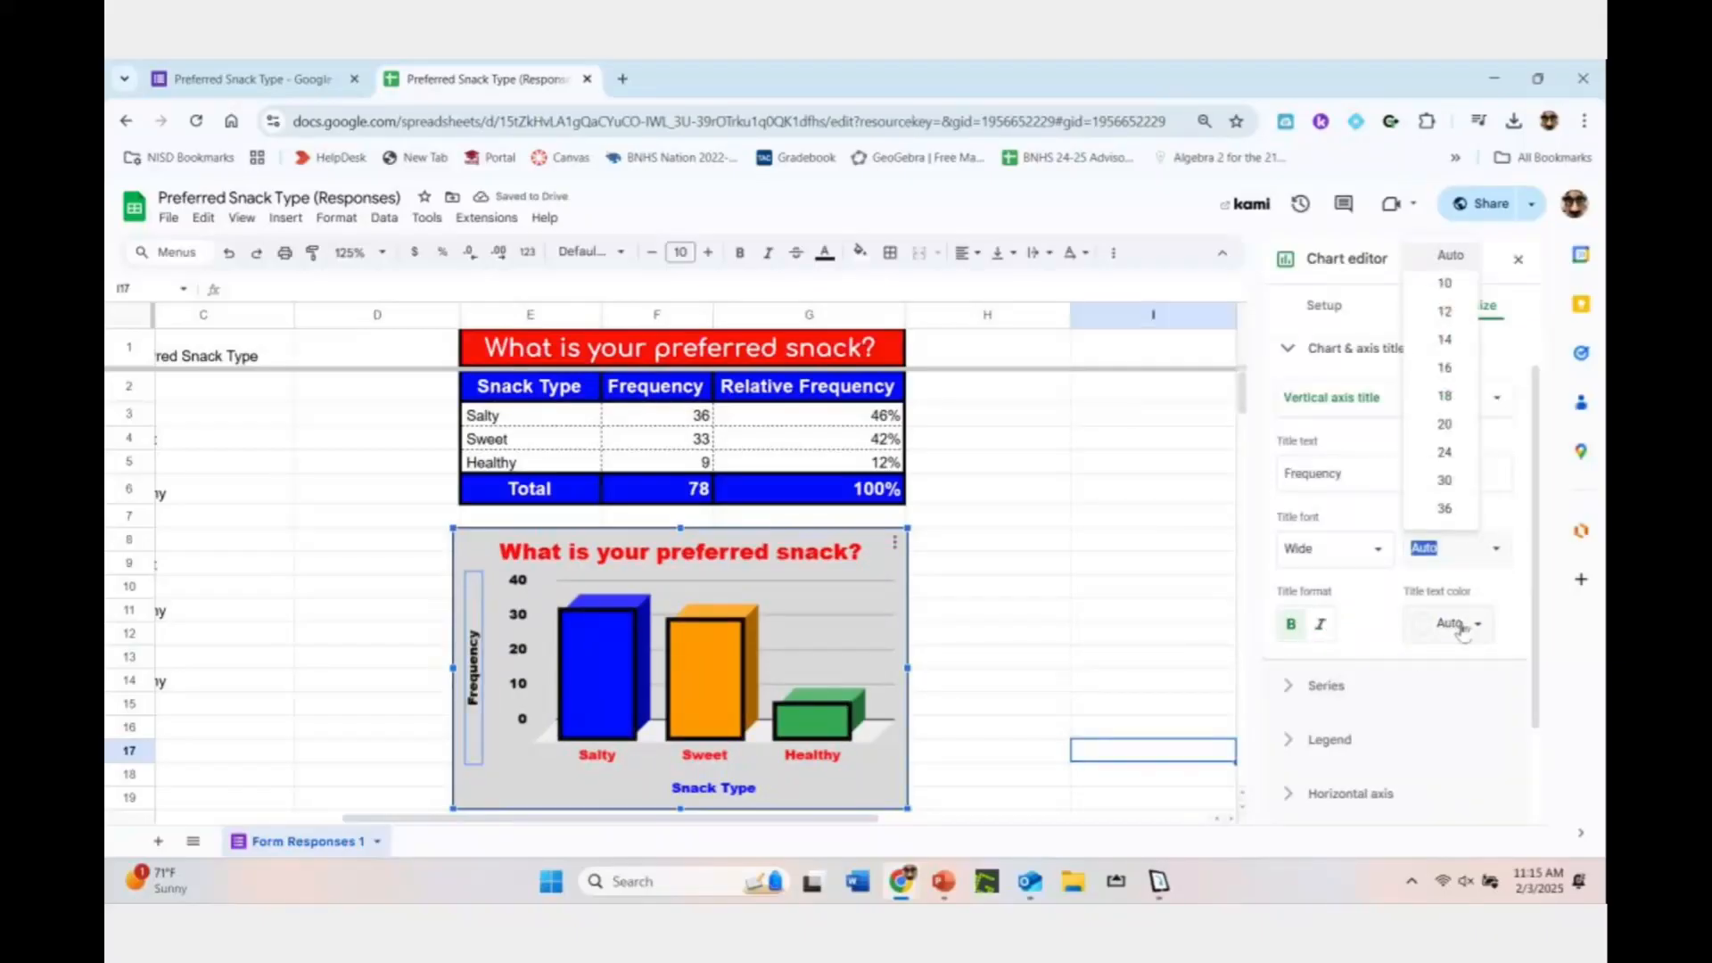
pyautogui.click(1368, 608)
pyautogui.click(1480, 628)
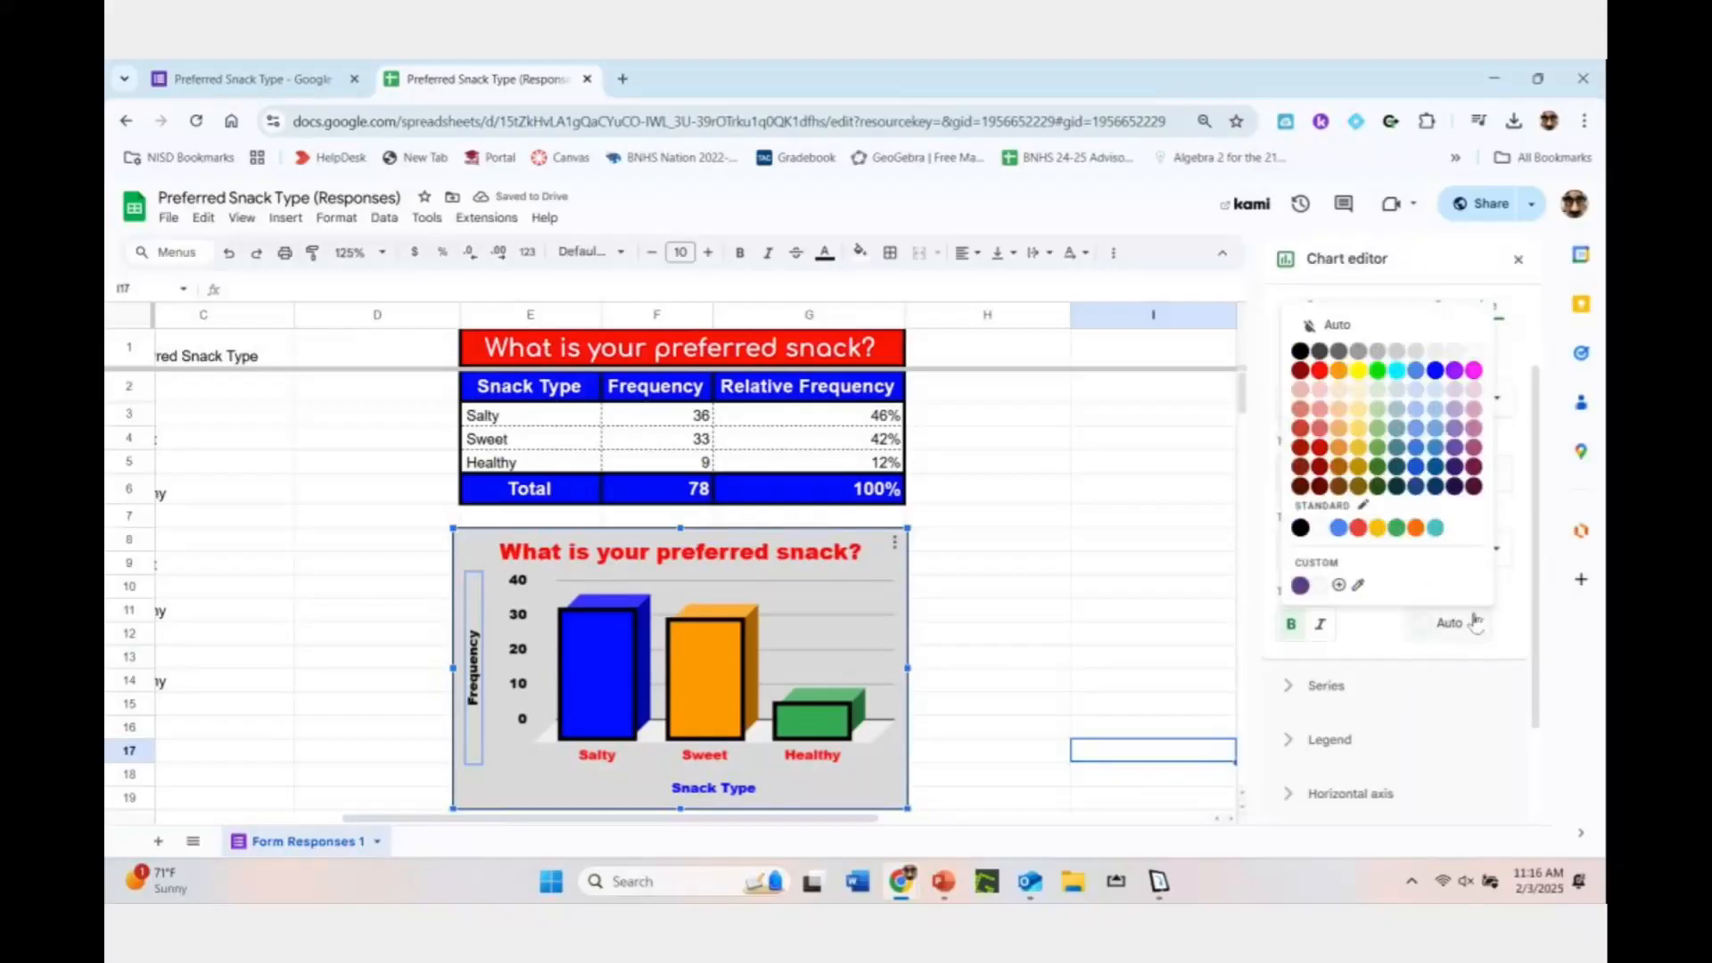
pyautogui.click(1438, 374)
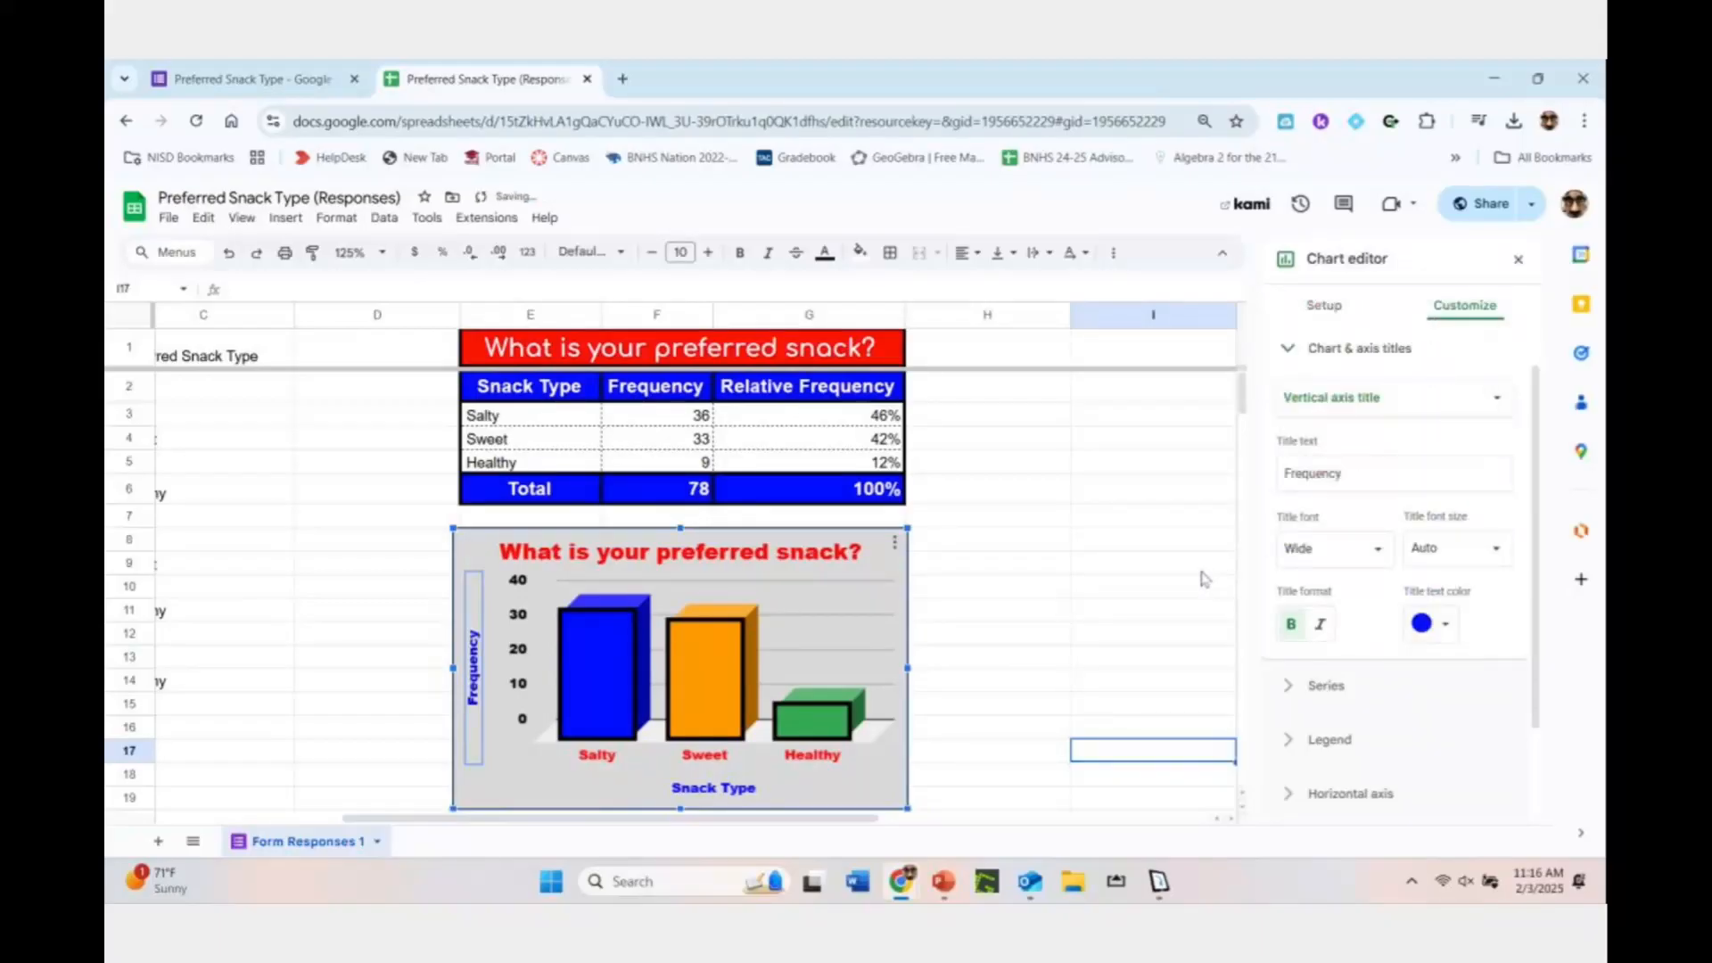
pyautogui.click(1155, 561)
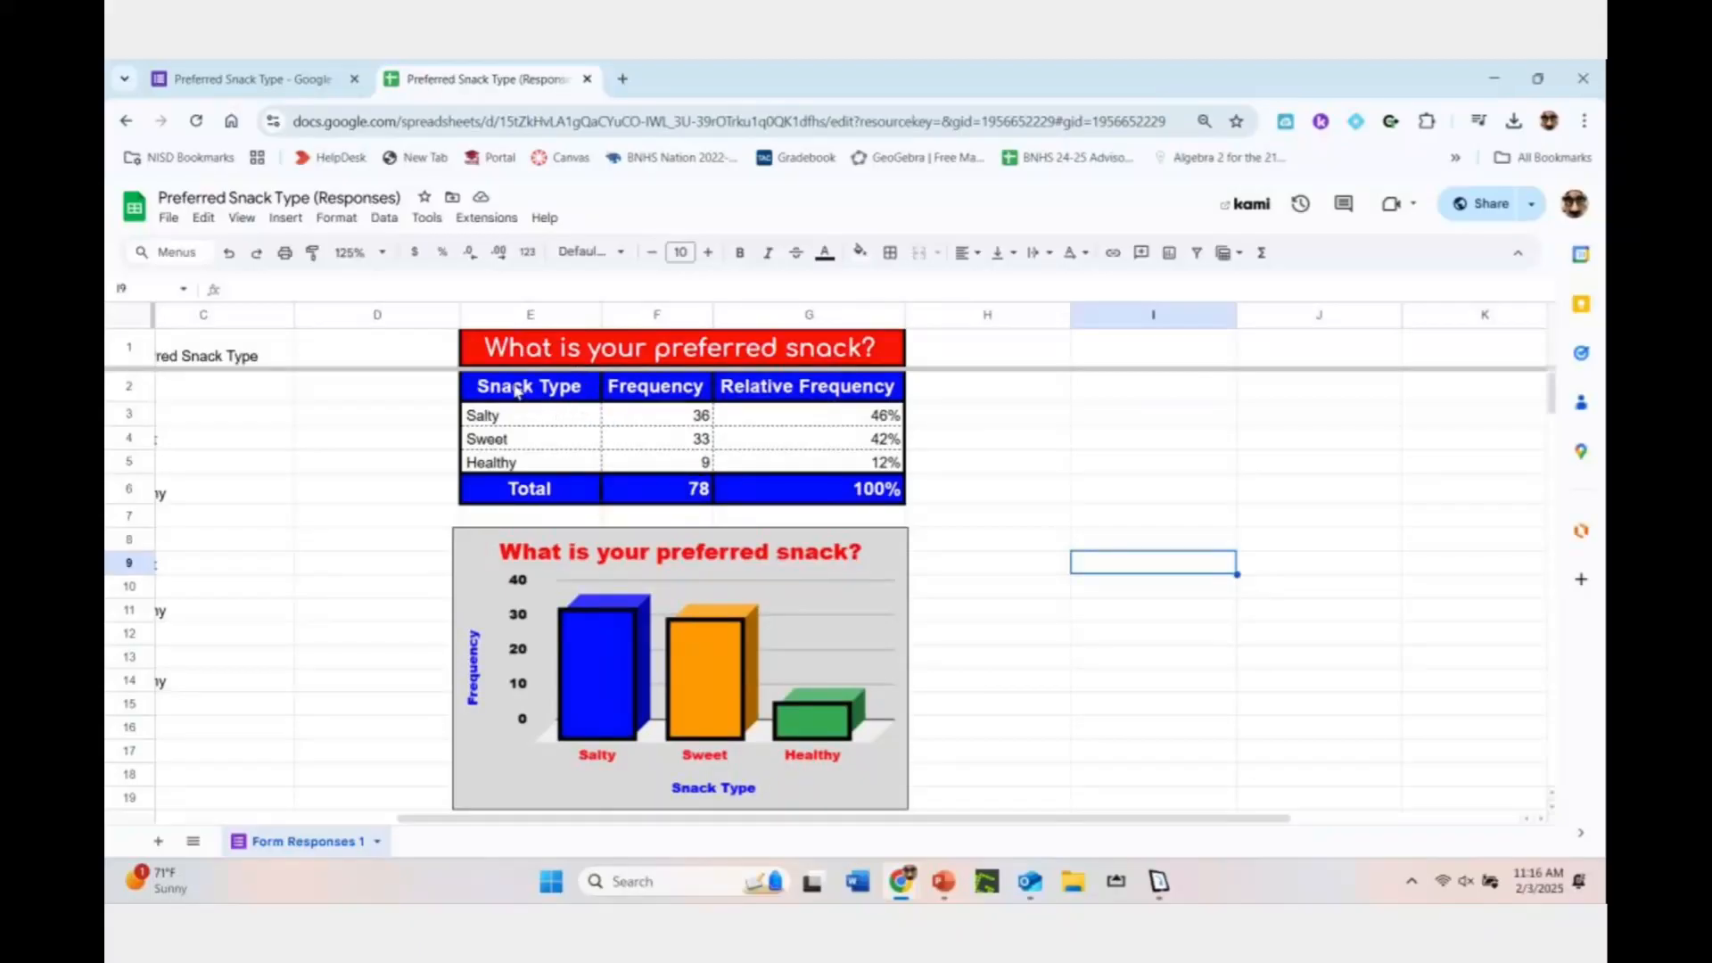
# Insert a new chart from the Snack Type and Frequency data in cells E2:F5, excluding the Total row
pyautogui.moveTo(516, 391); pyautogui.dragTo(669, 465)
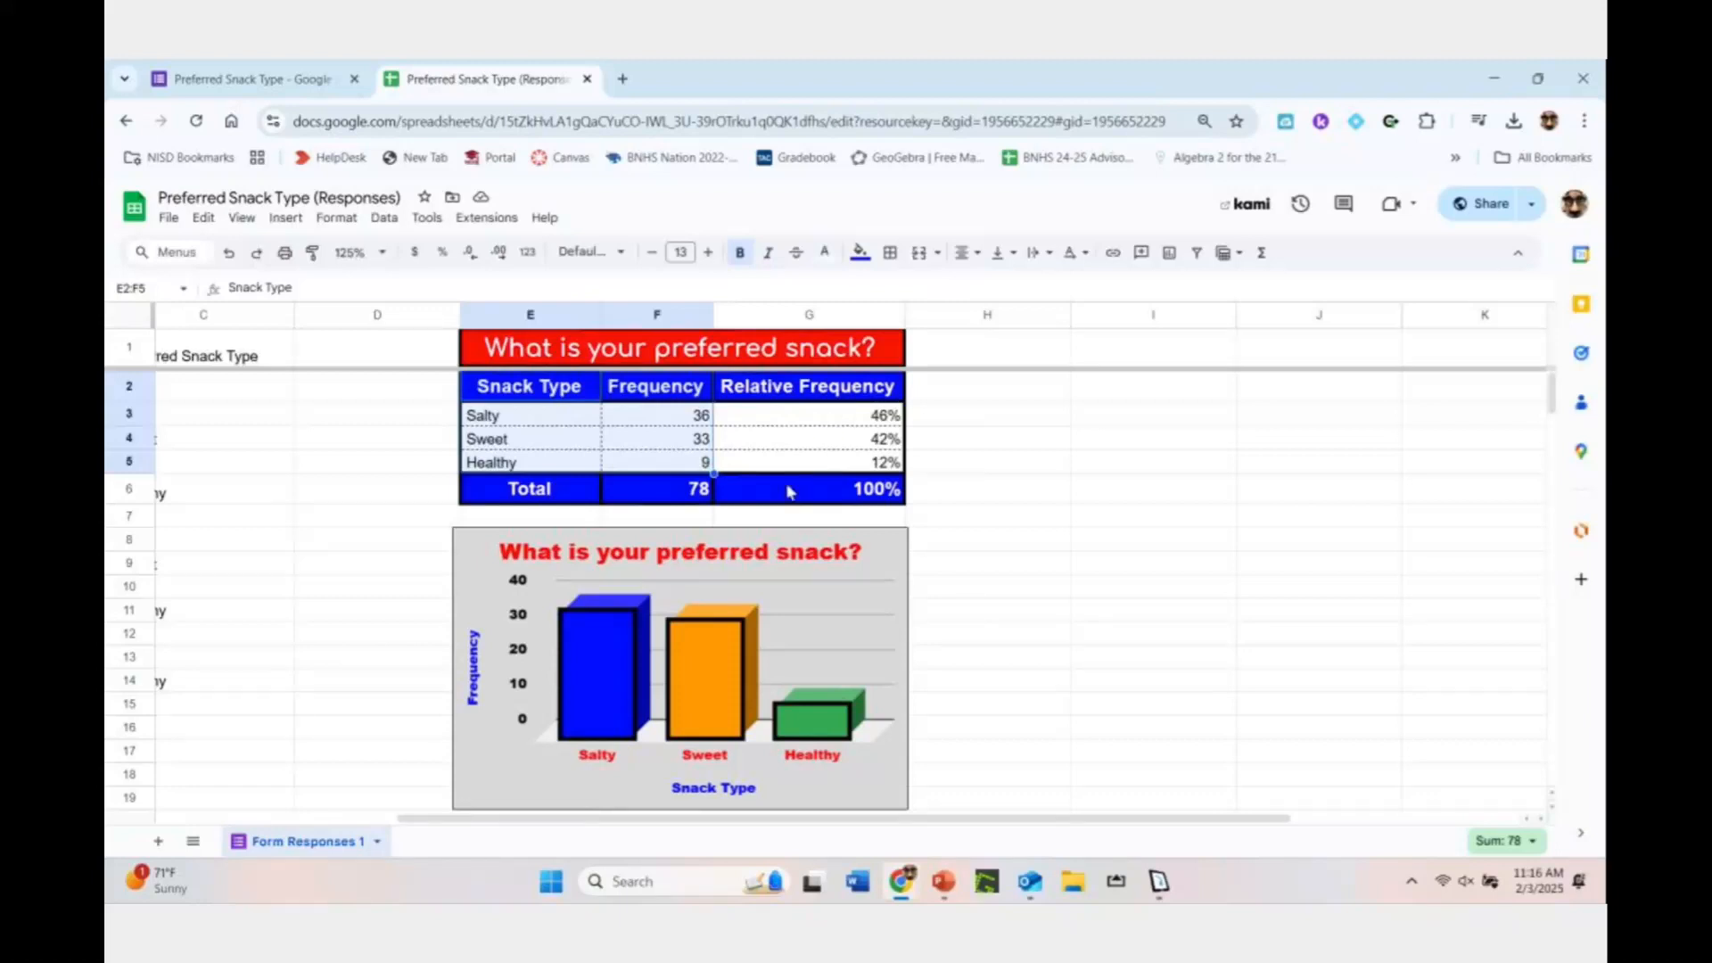
pyautogui.scroll(-5, 539, 515)
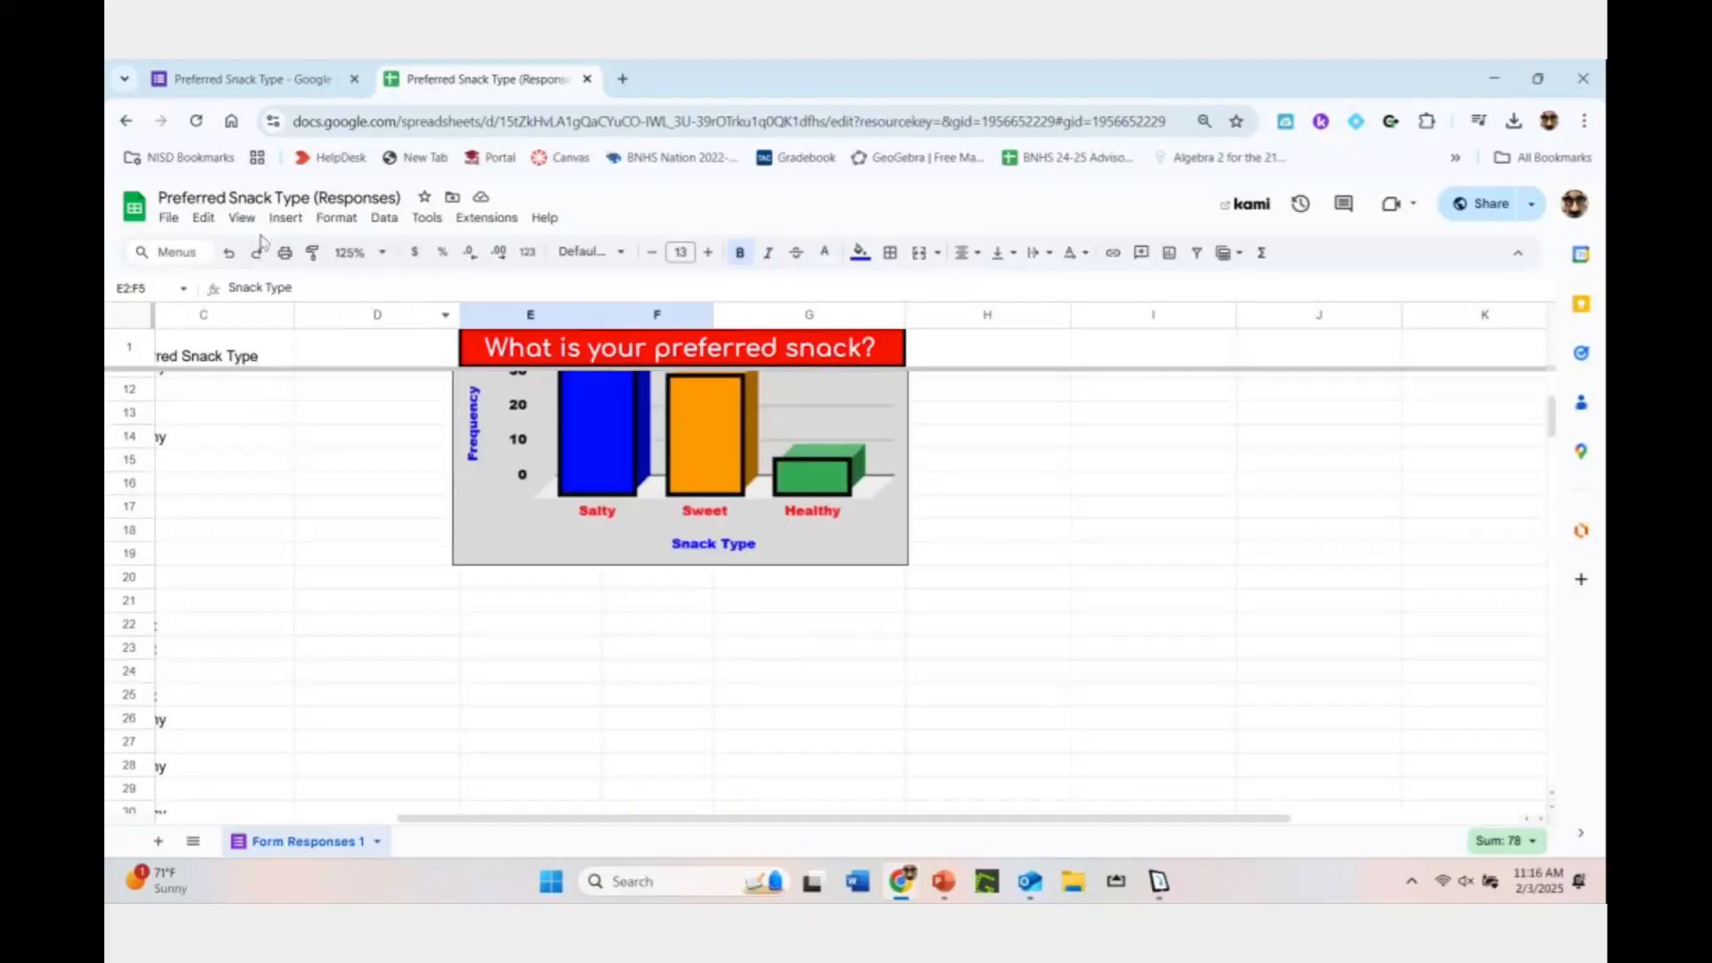
pyautogui.click(285, 218)
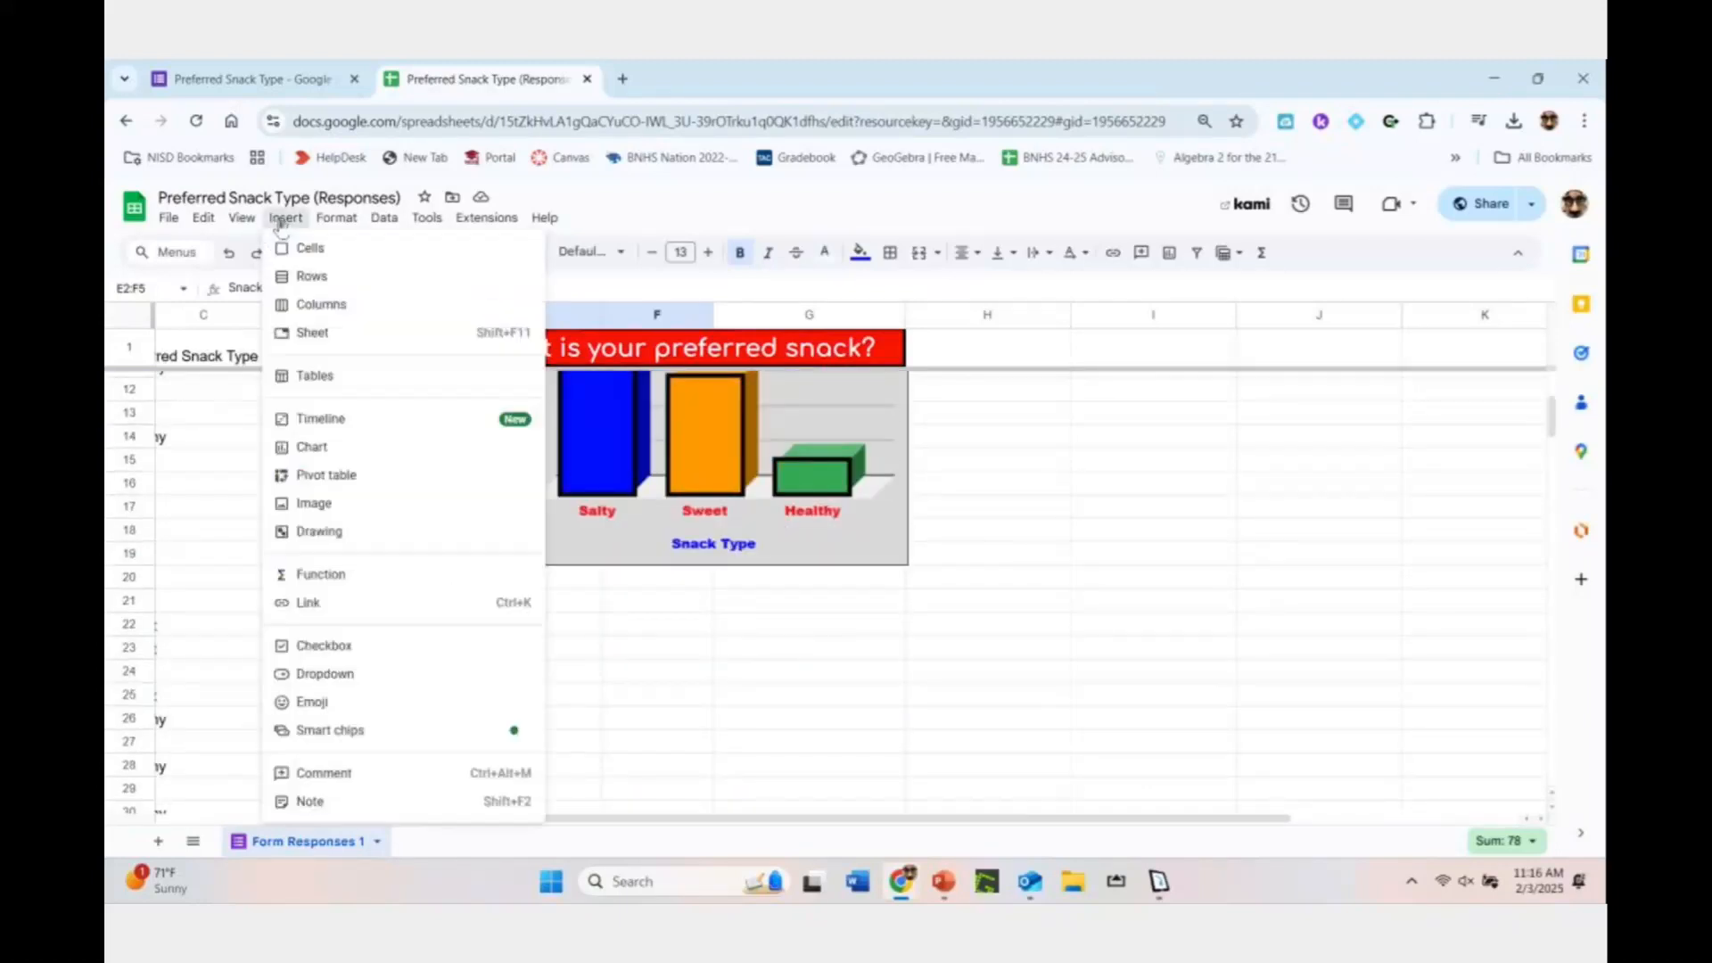
pyautogui.click(346, 447)
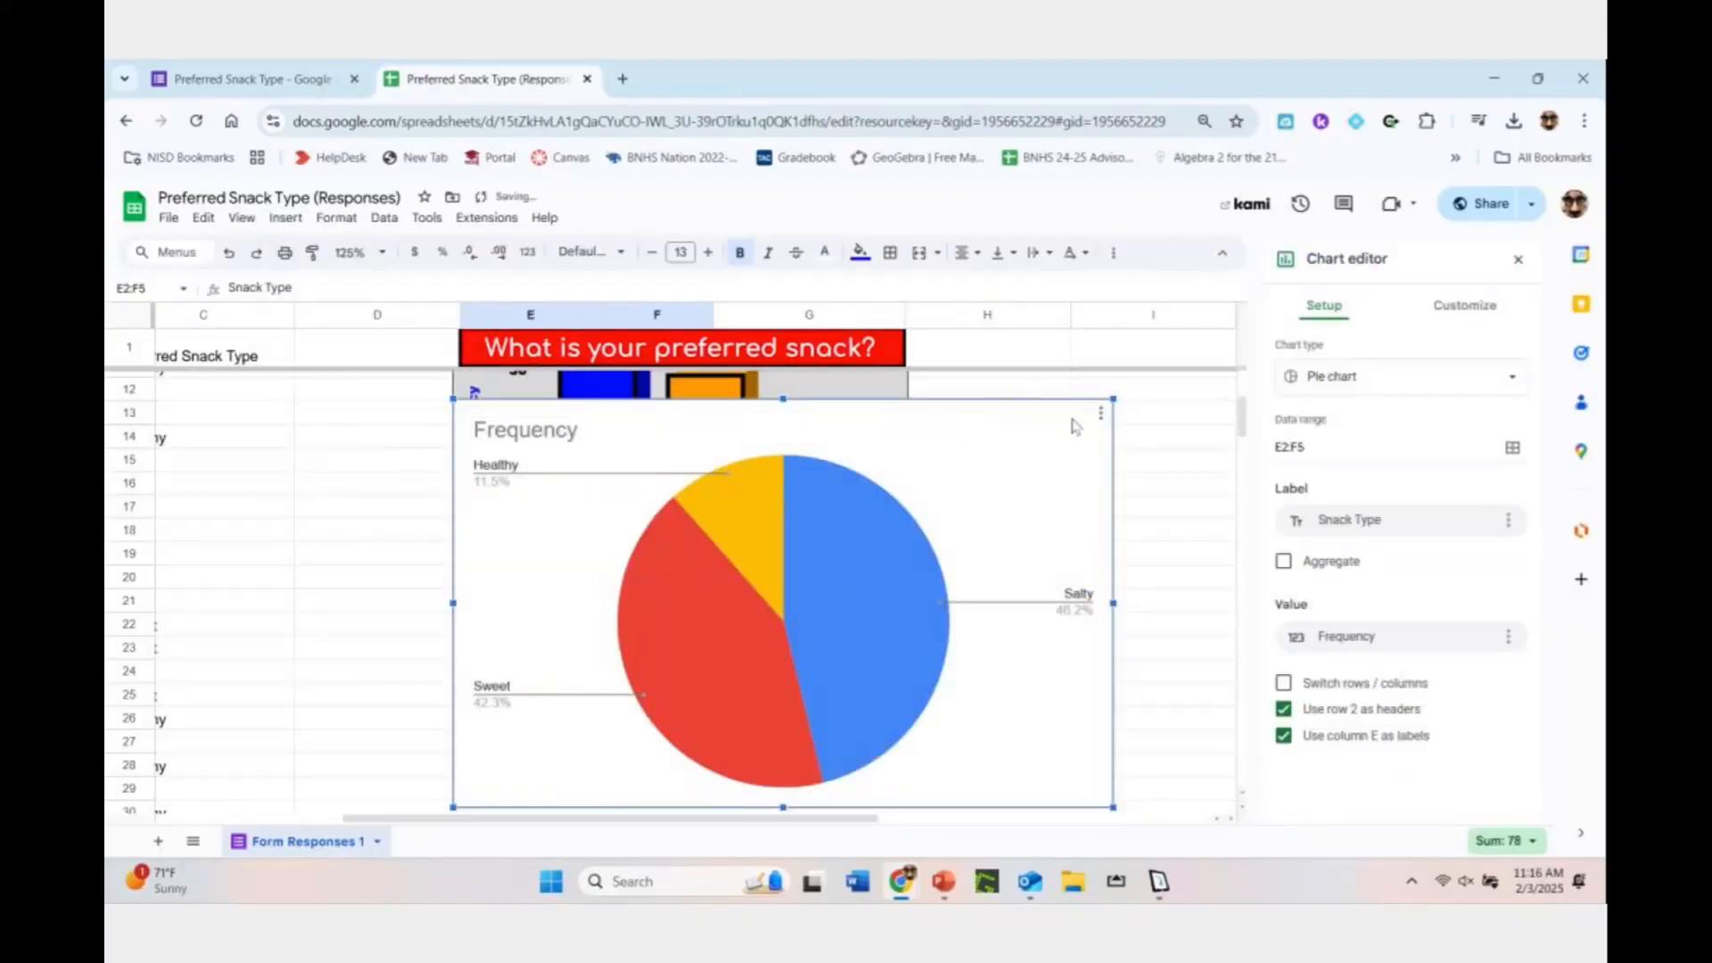
# Shrink the pie chart and place it just below the column chart from row 21, matching the column chart's width
pyautogui.moveTo(1113, 400); pyautogui.dragTo(876, 540)
pyautogui.scroll(-3, 981, 642)
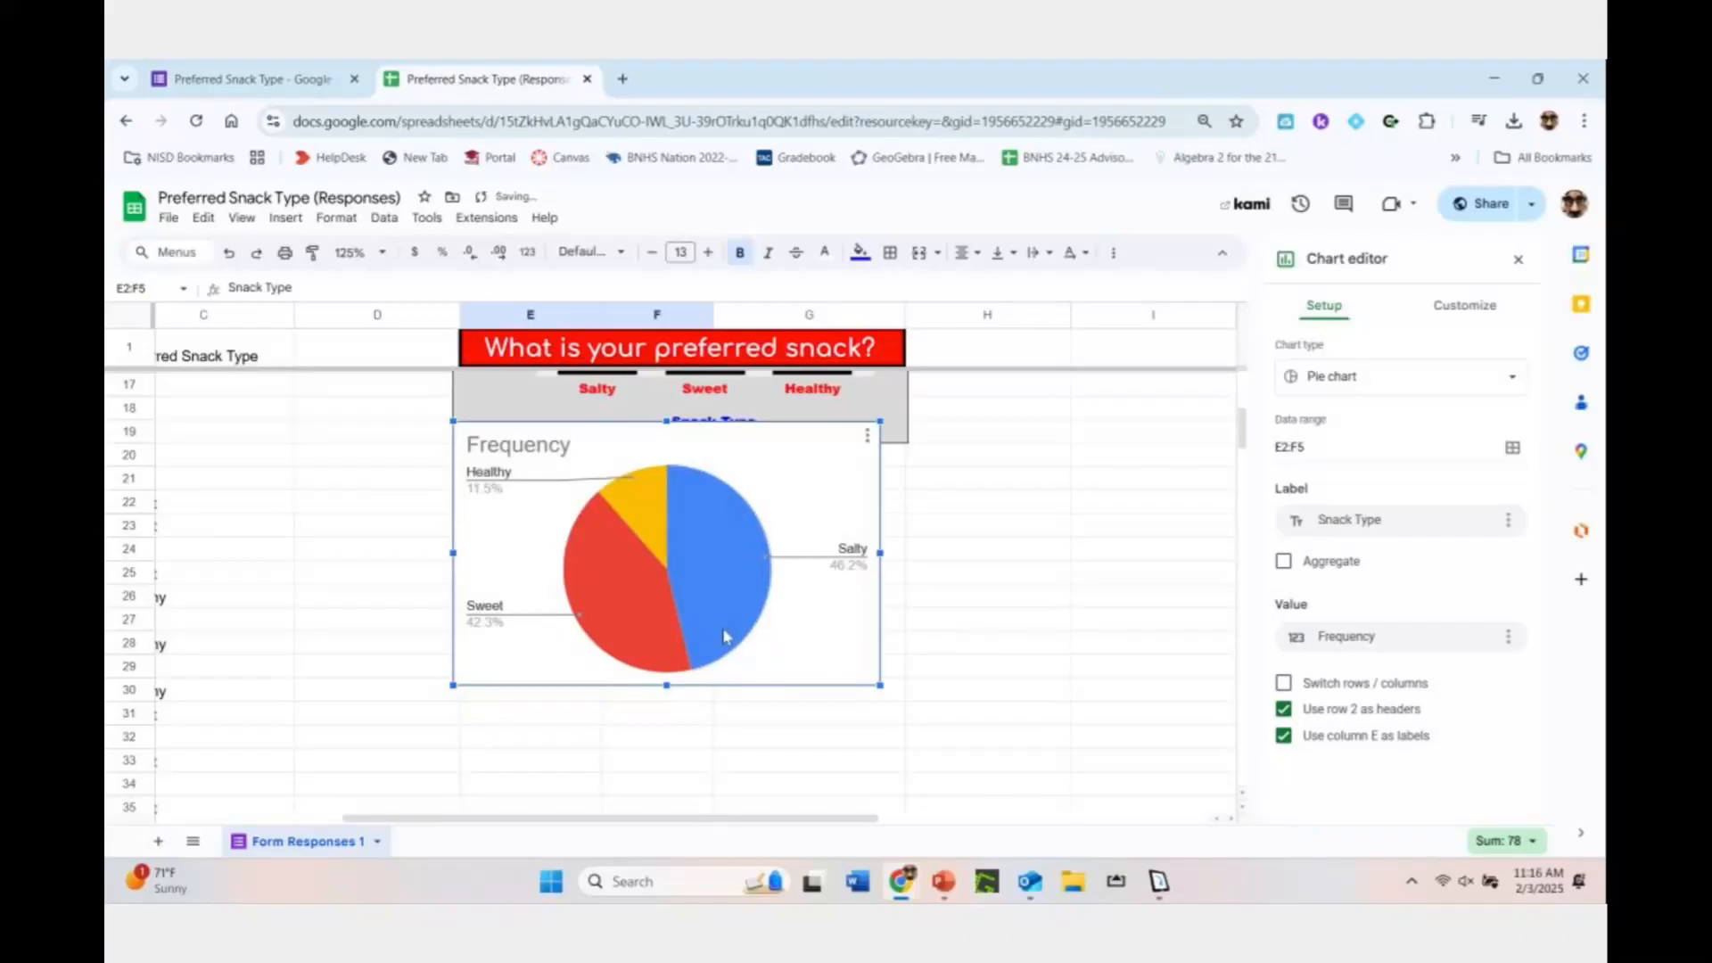
pyautogui.moveTo(722, 626); pyautogui.dragTo(722, 673)
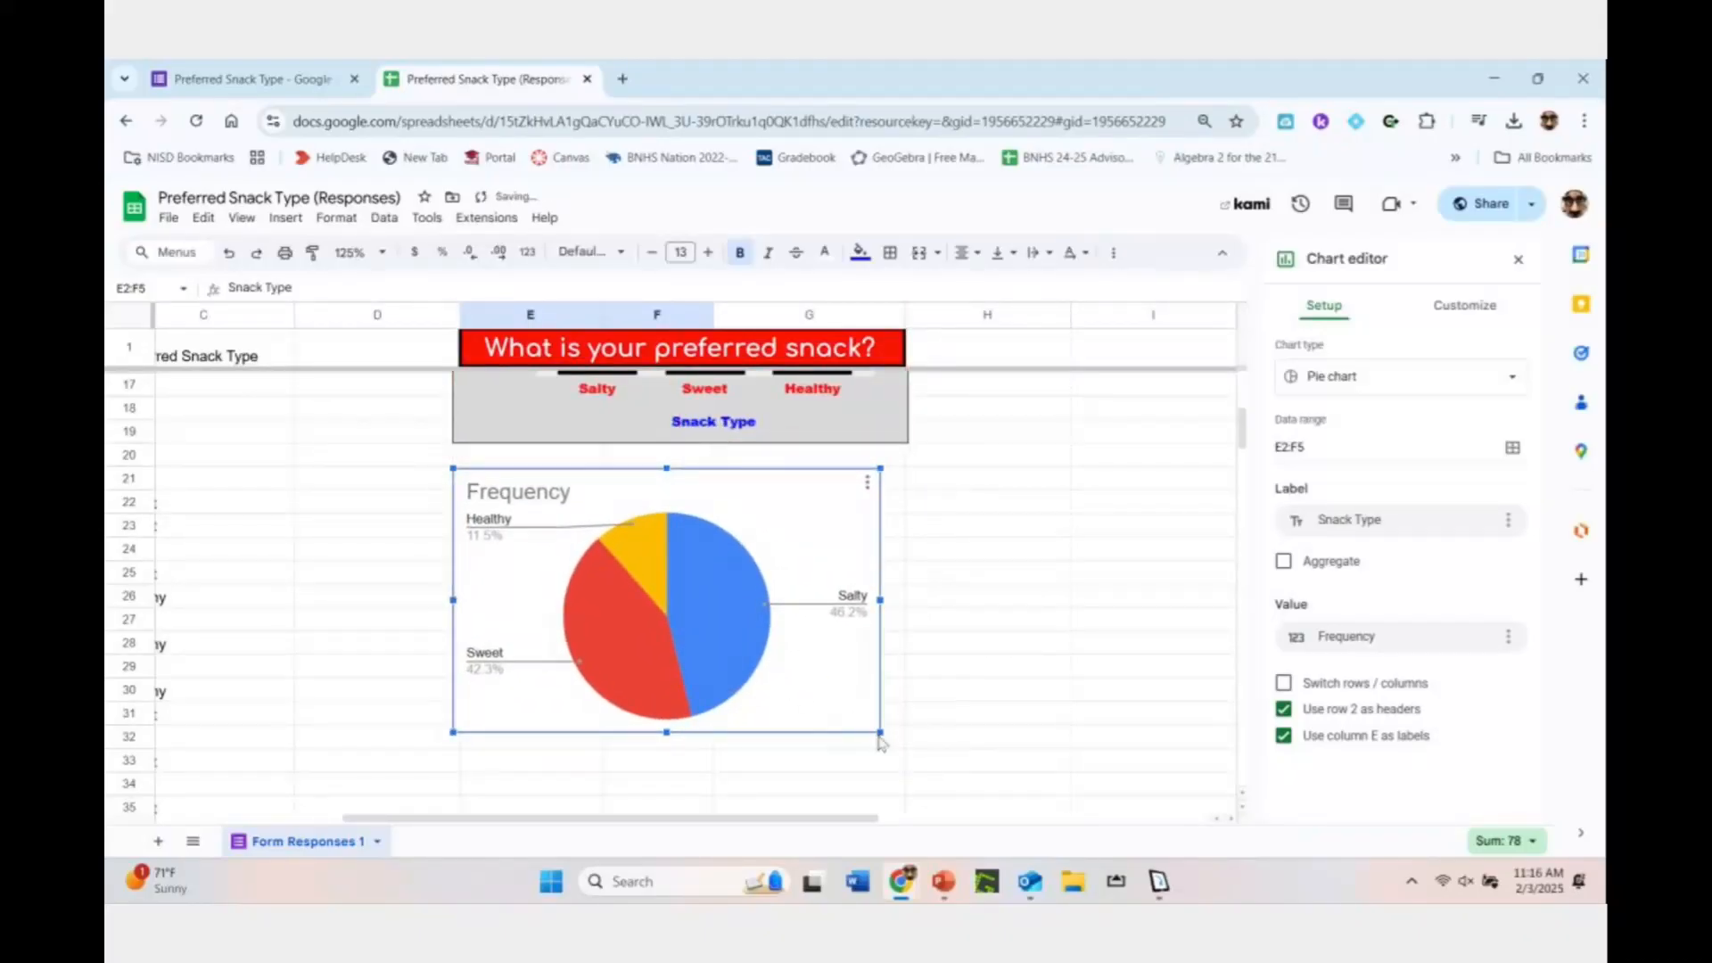
pyautogui.moveTo(879, 737); pyautogui.dragTo(887, 751)
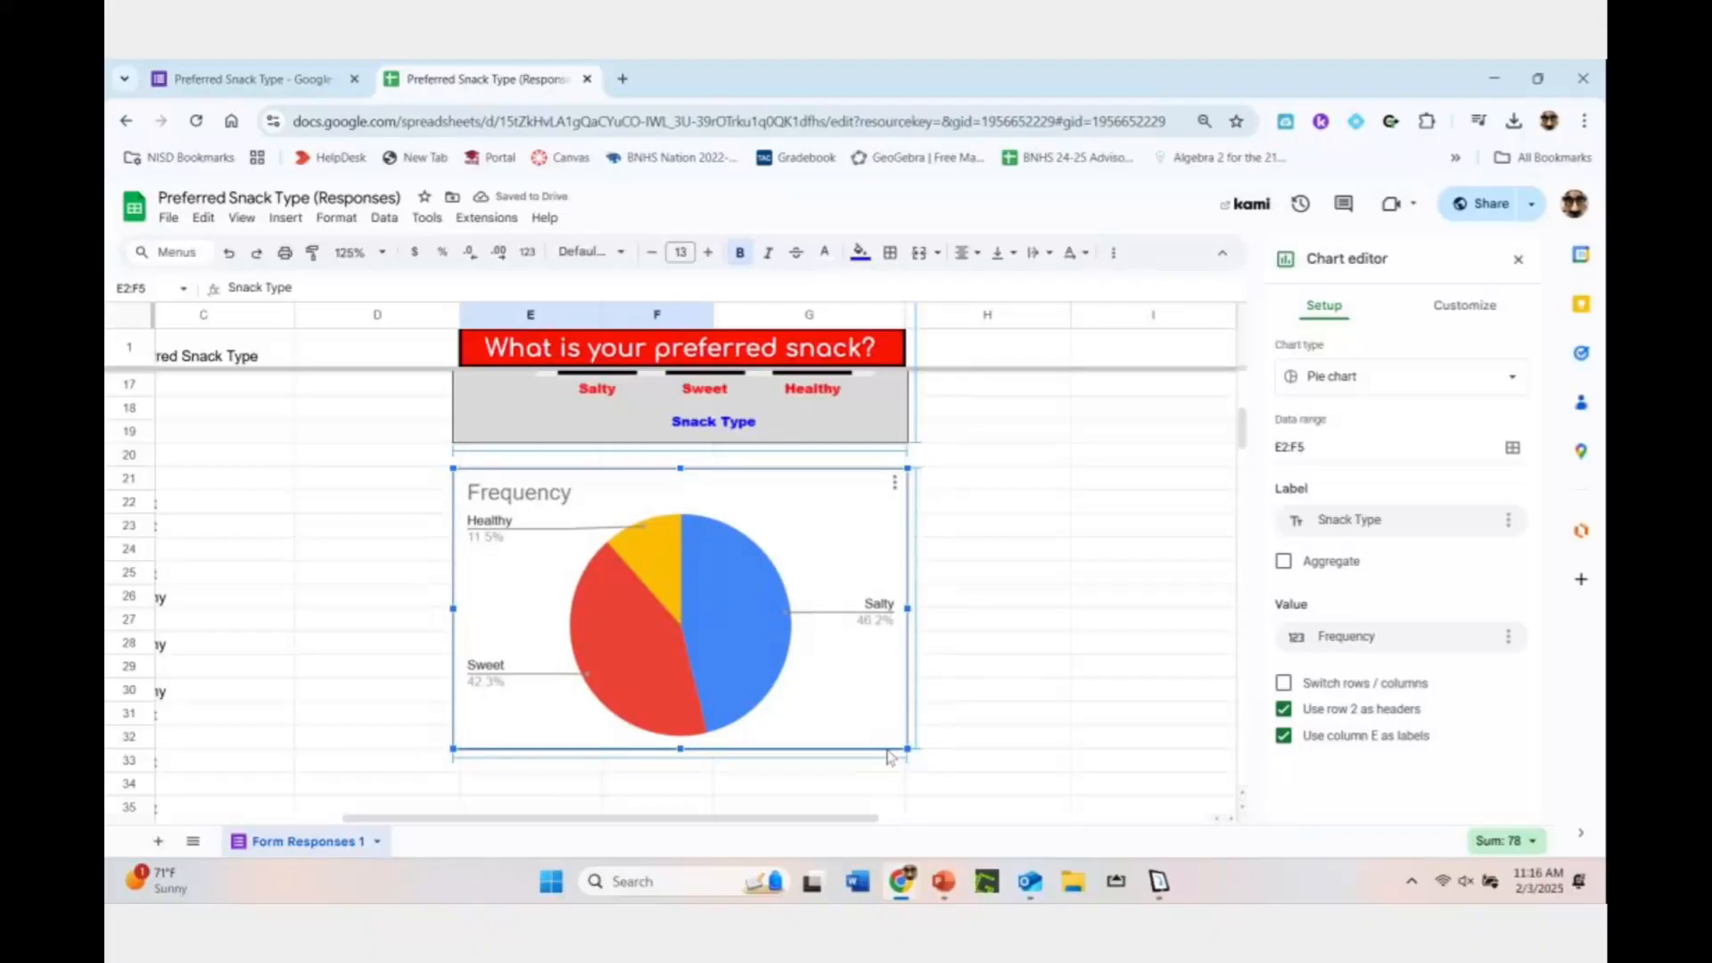
pyautogui.click(942, 711)
pyautogui.scroll(2, 942, 691)
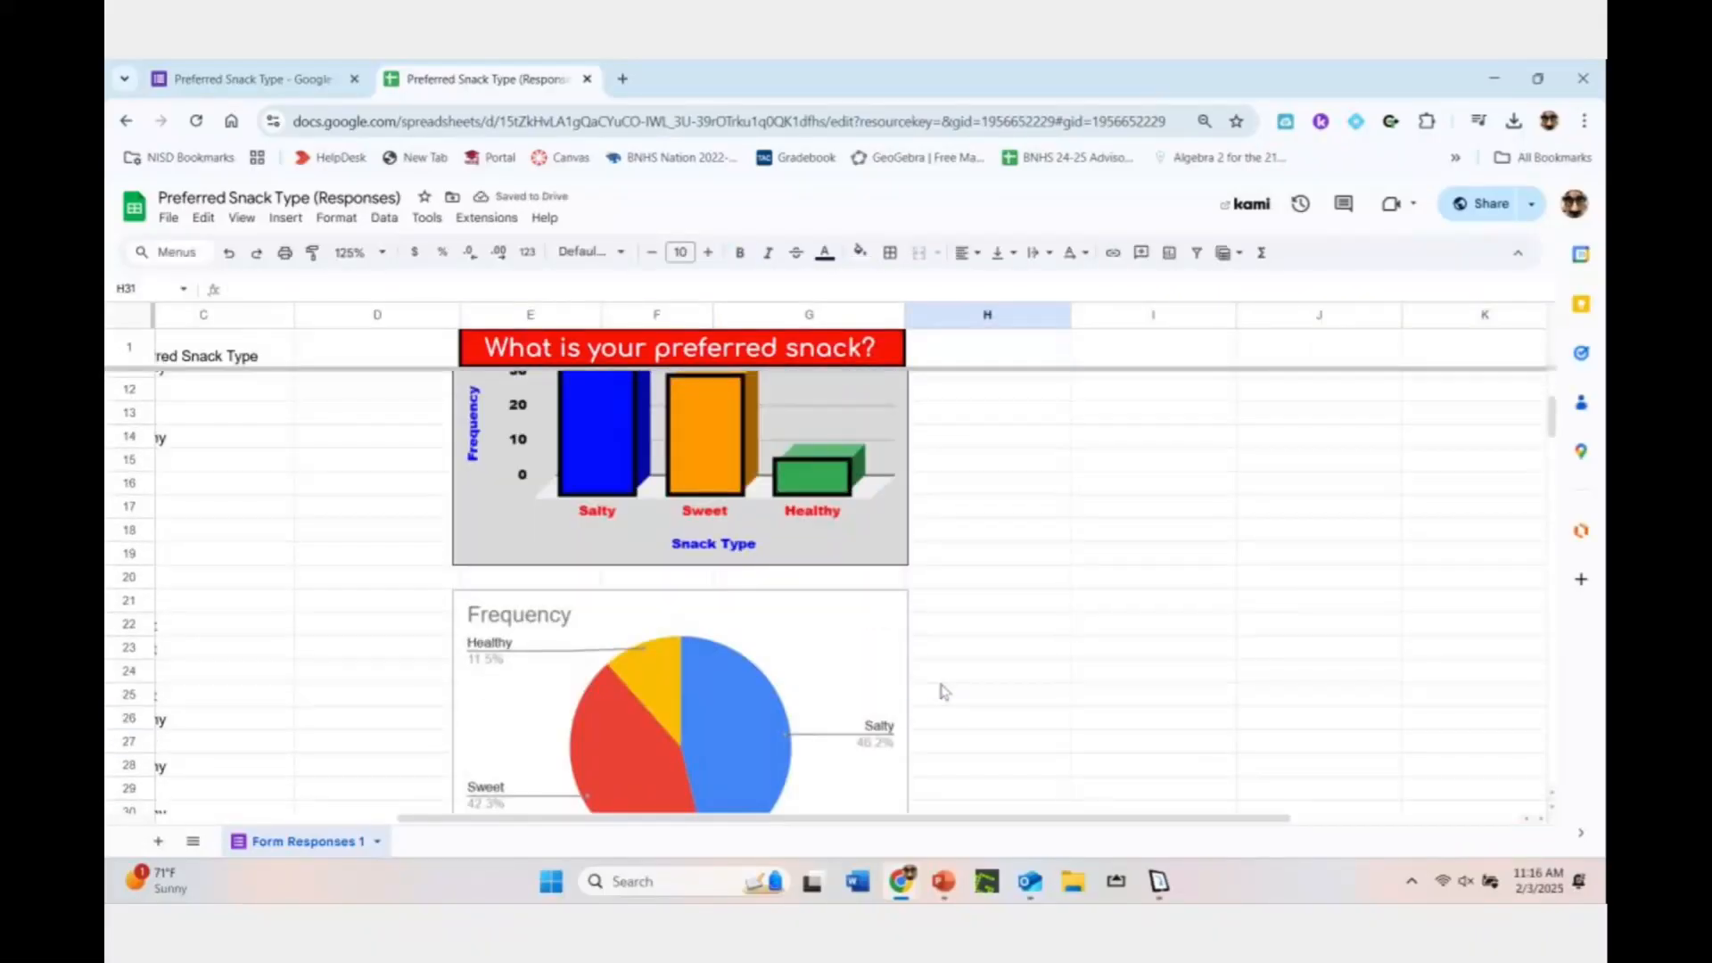
pyautogui.scroll(-2, 944, 692)
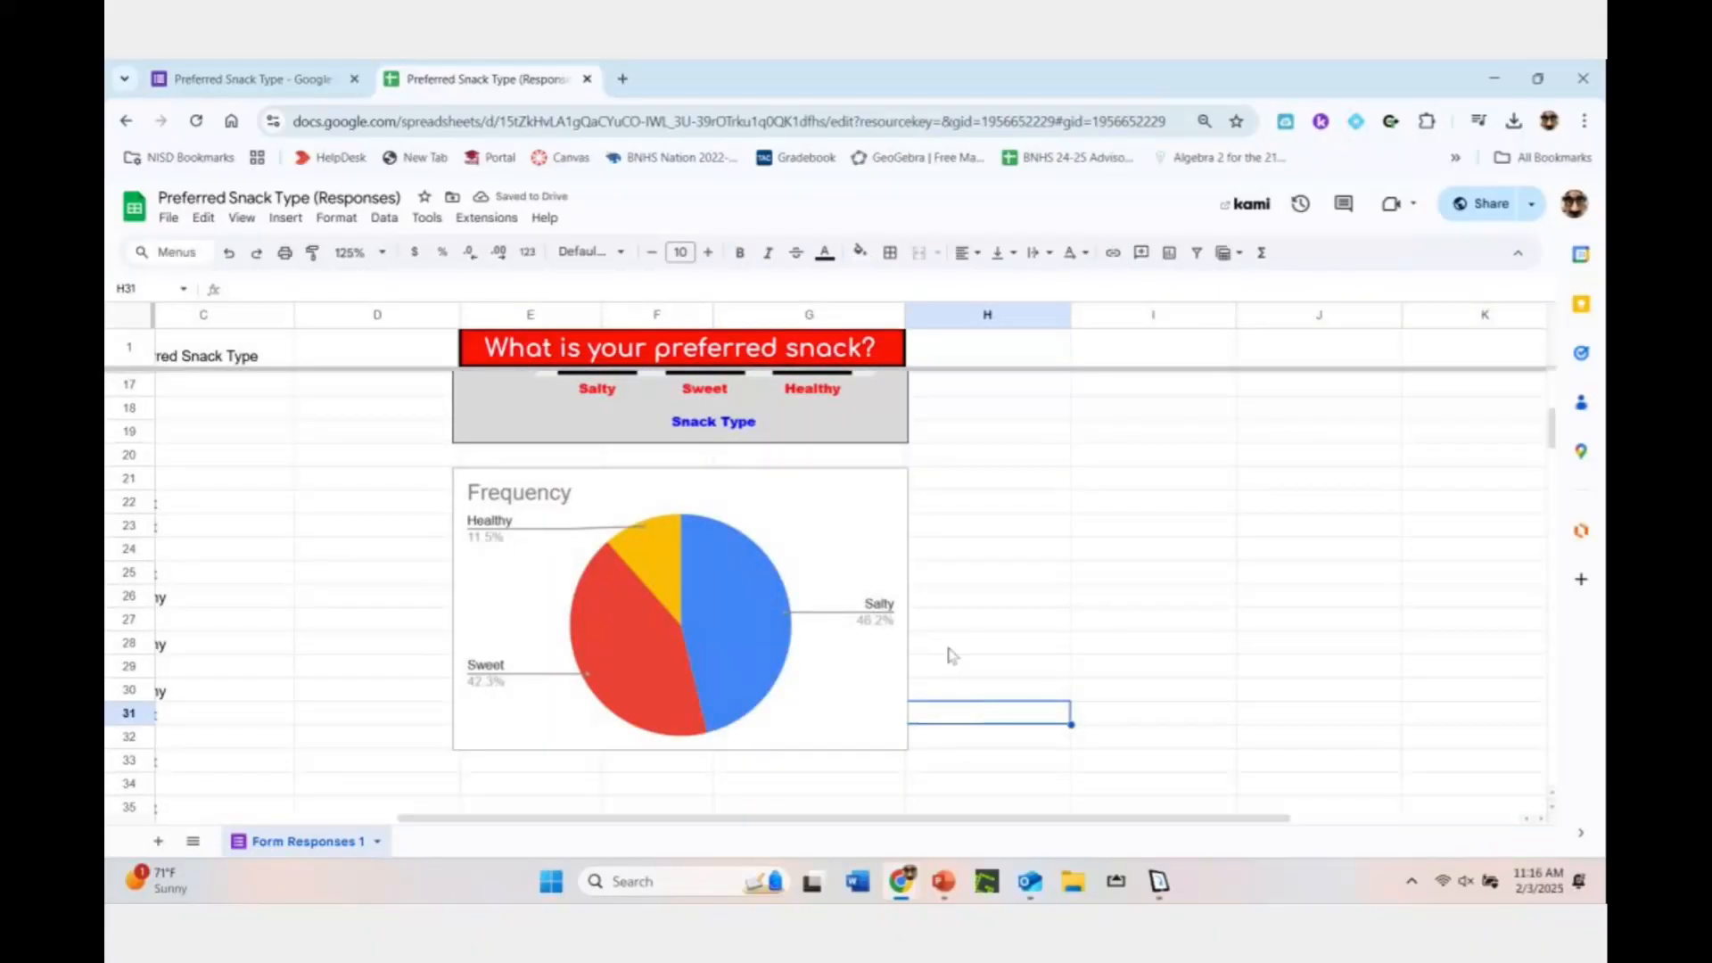
pyautogui.scroll(2, 932, 666)
pyautogui.scroll(-2, 928, 665)
# Change the pie chart's title to "What is your preferred snack?"
pyautogui.click(719, 619)
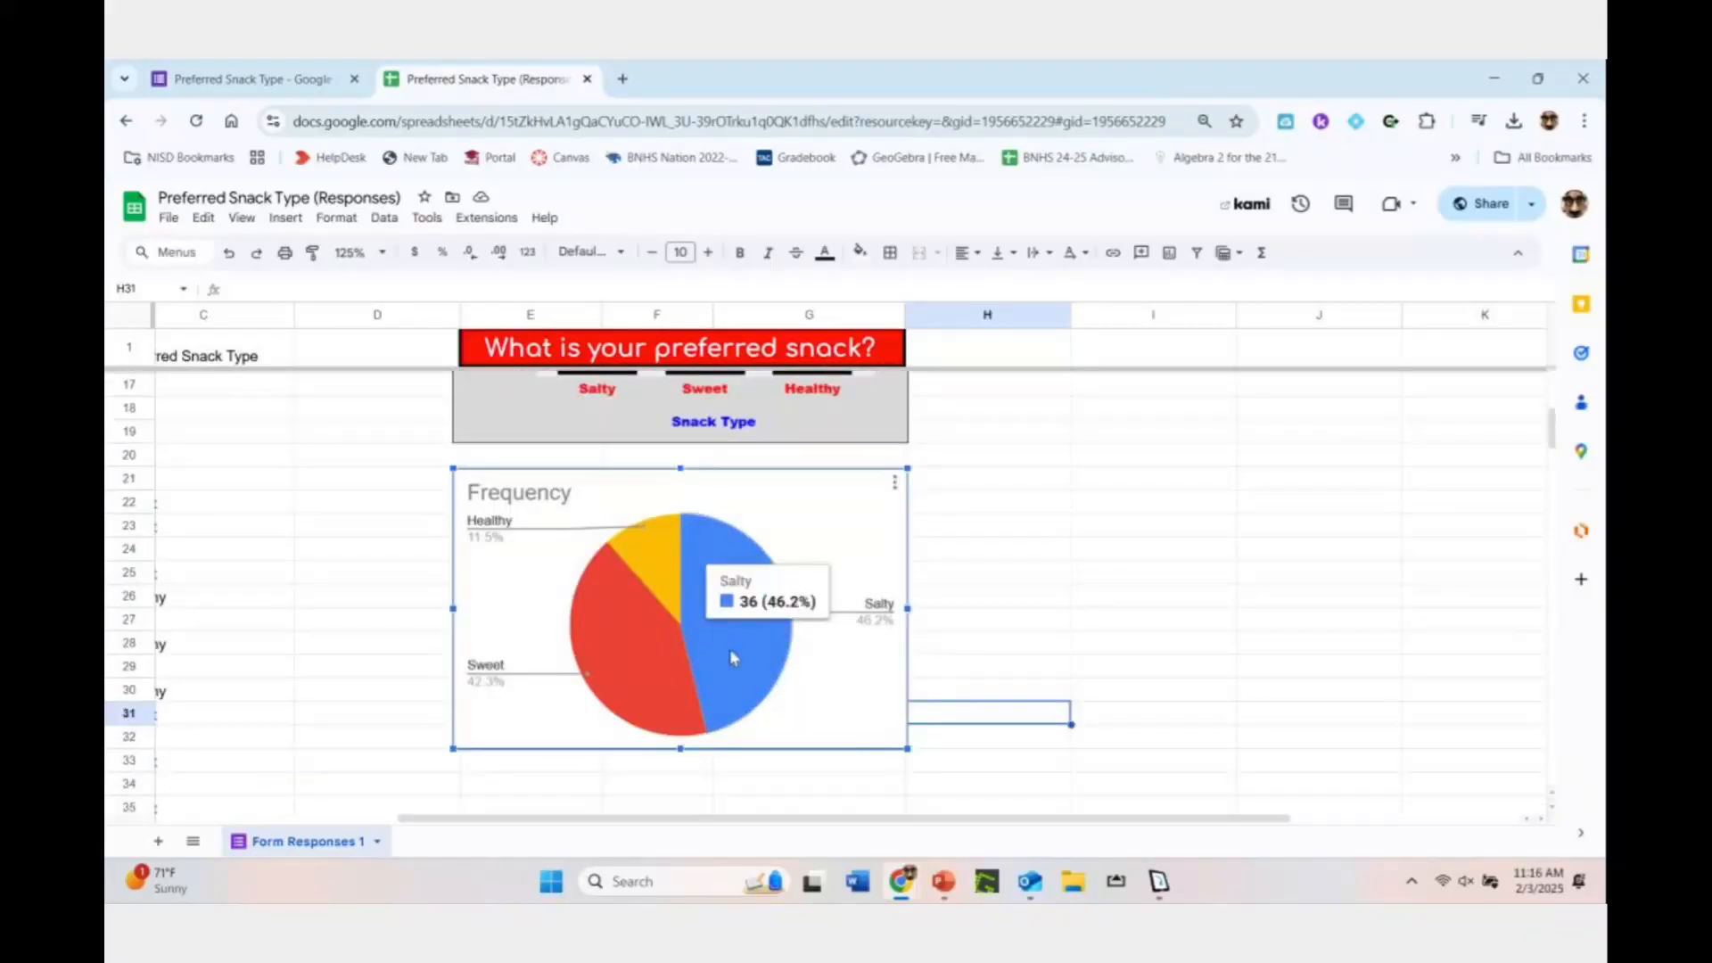
pyautogui.doubleClick(730, 658)
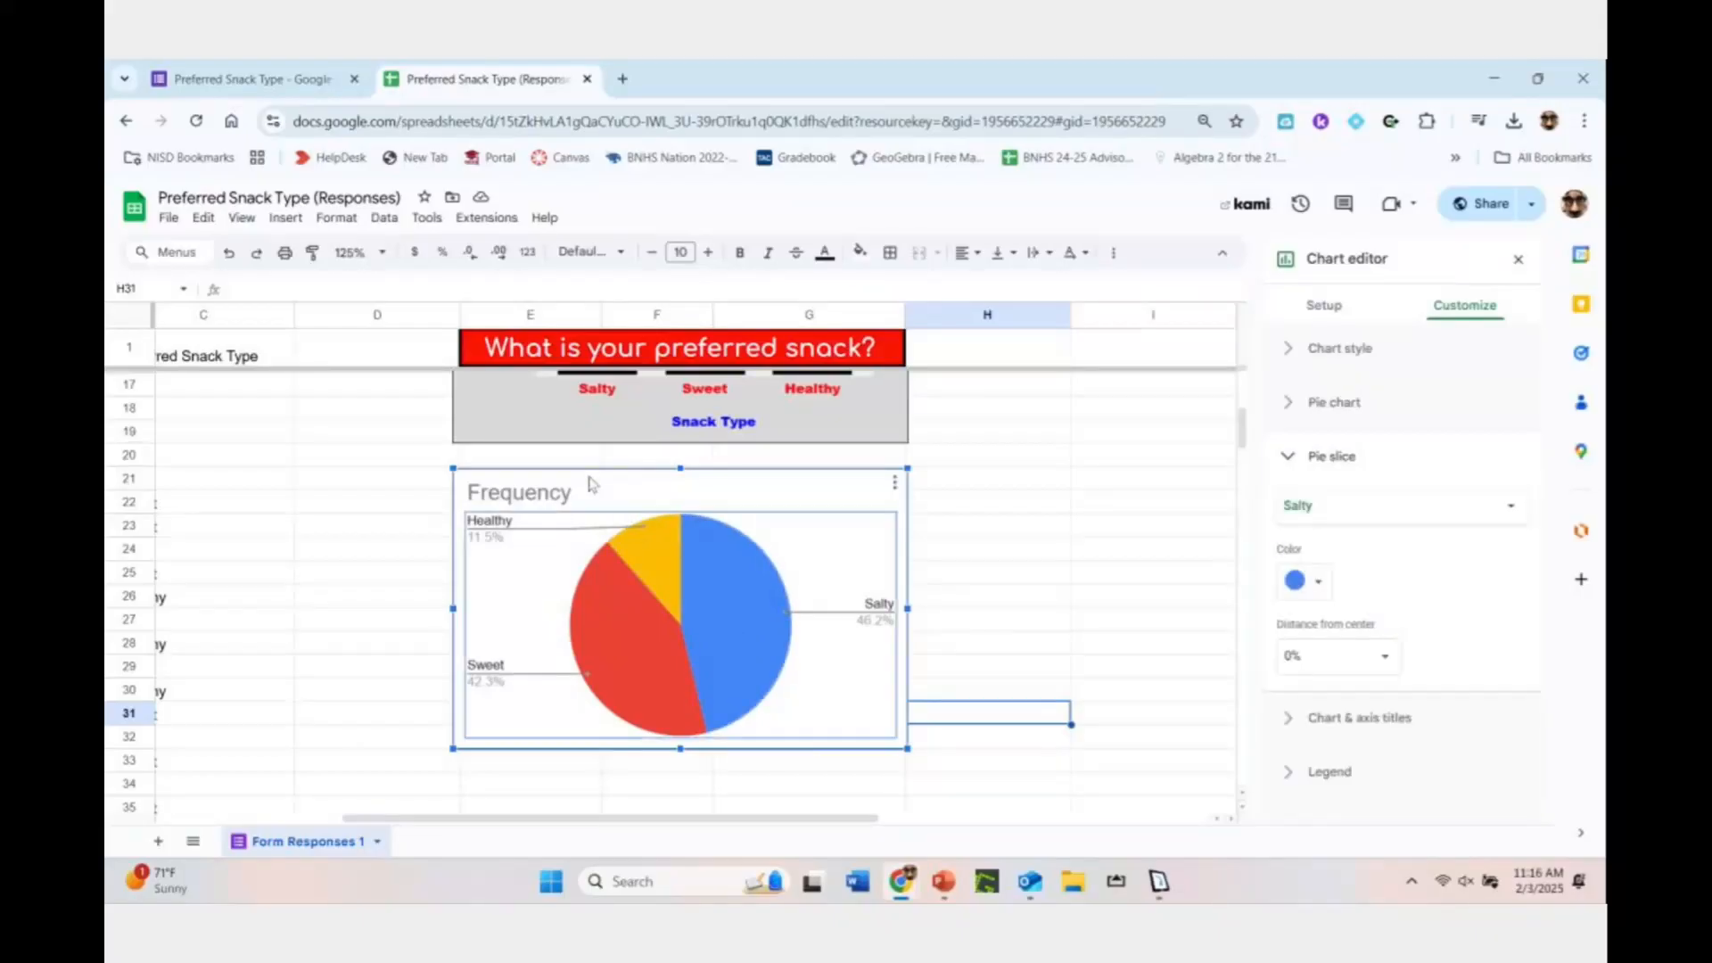
pyautogui.click(562, 490)
pyautogui.doubleClick(557, 491)
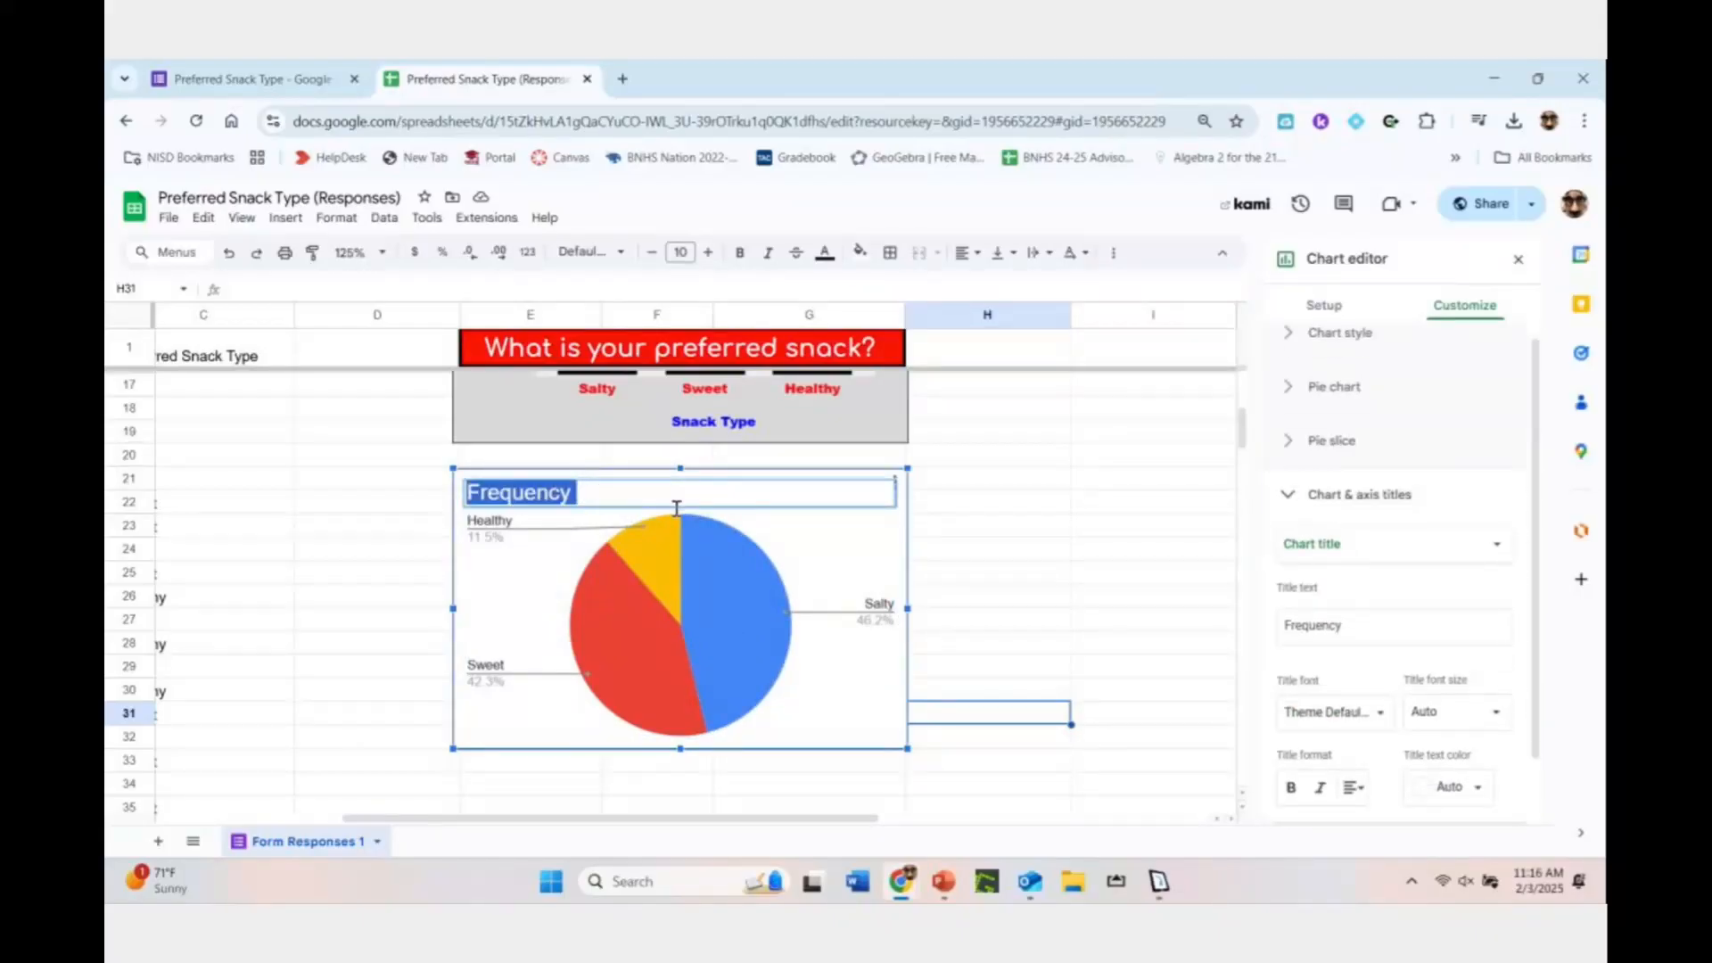
pyautogui.write('Wh')
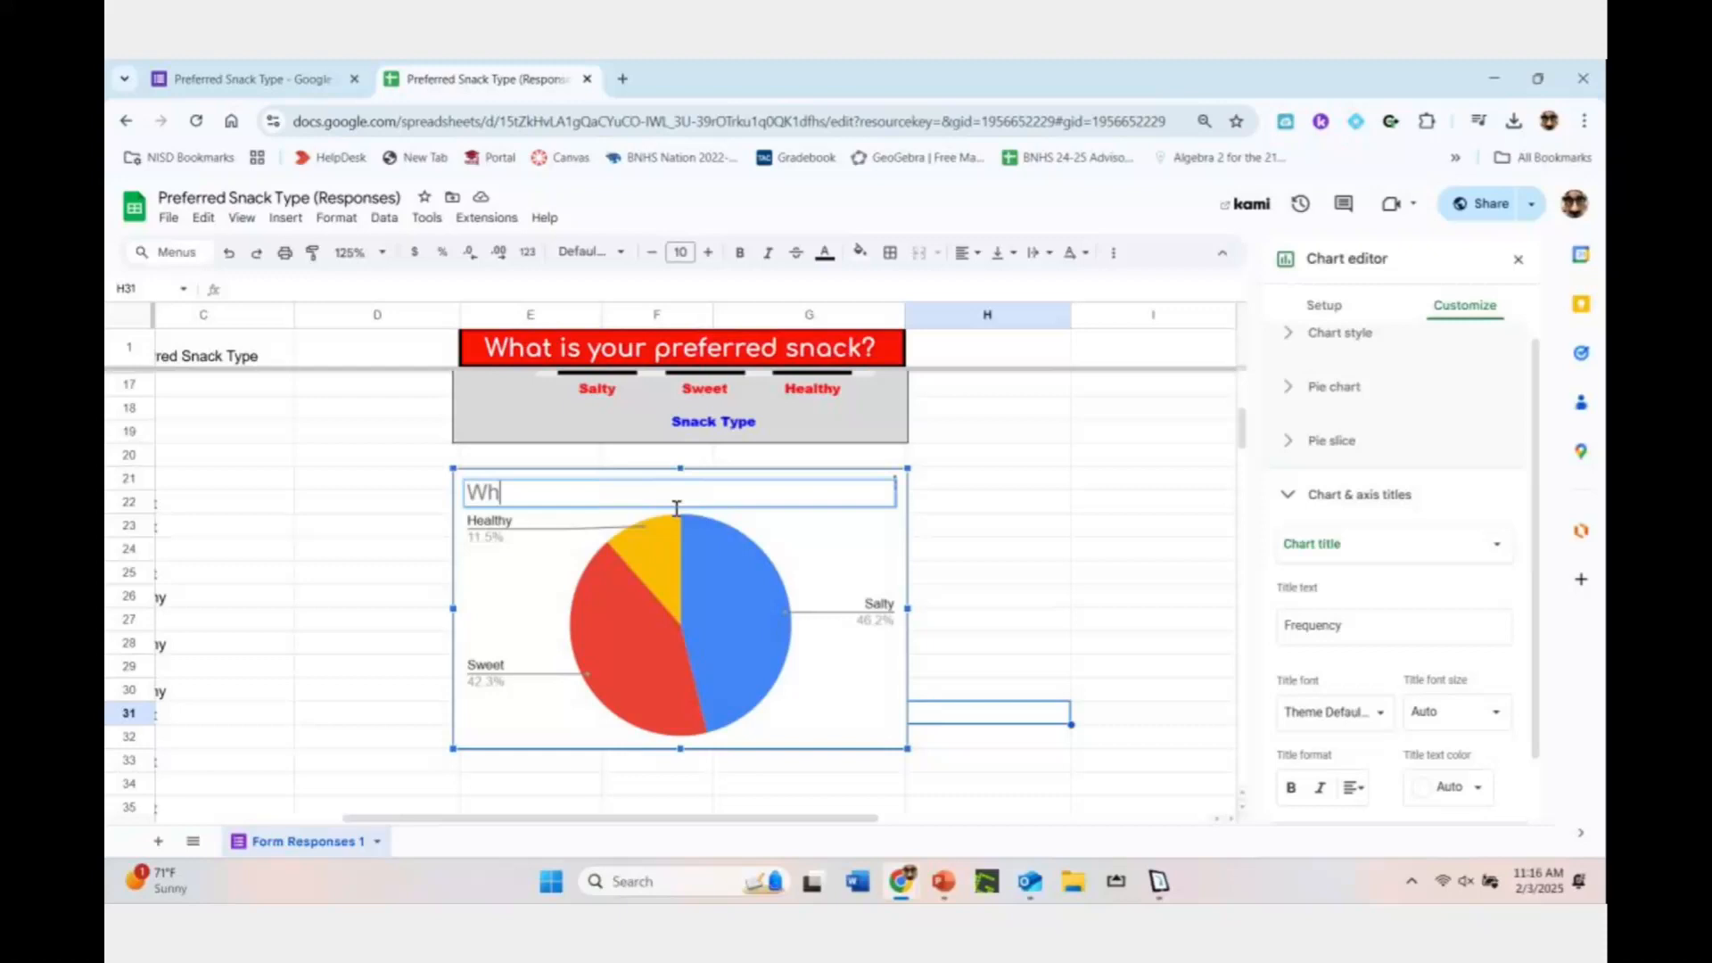
pyautogui.write('at is your preff')
pyautogui.write('r')
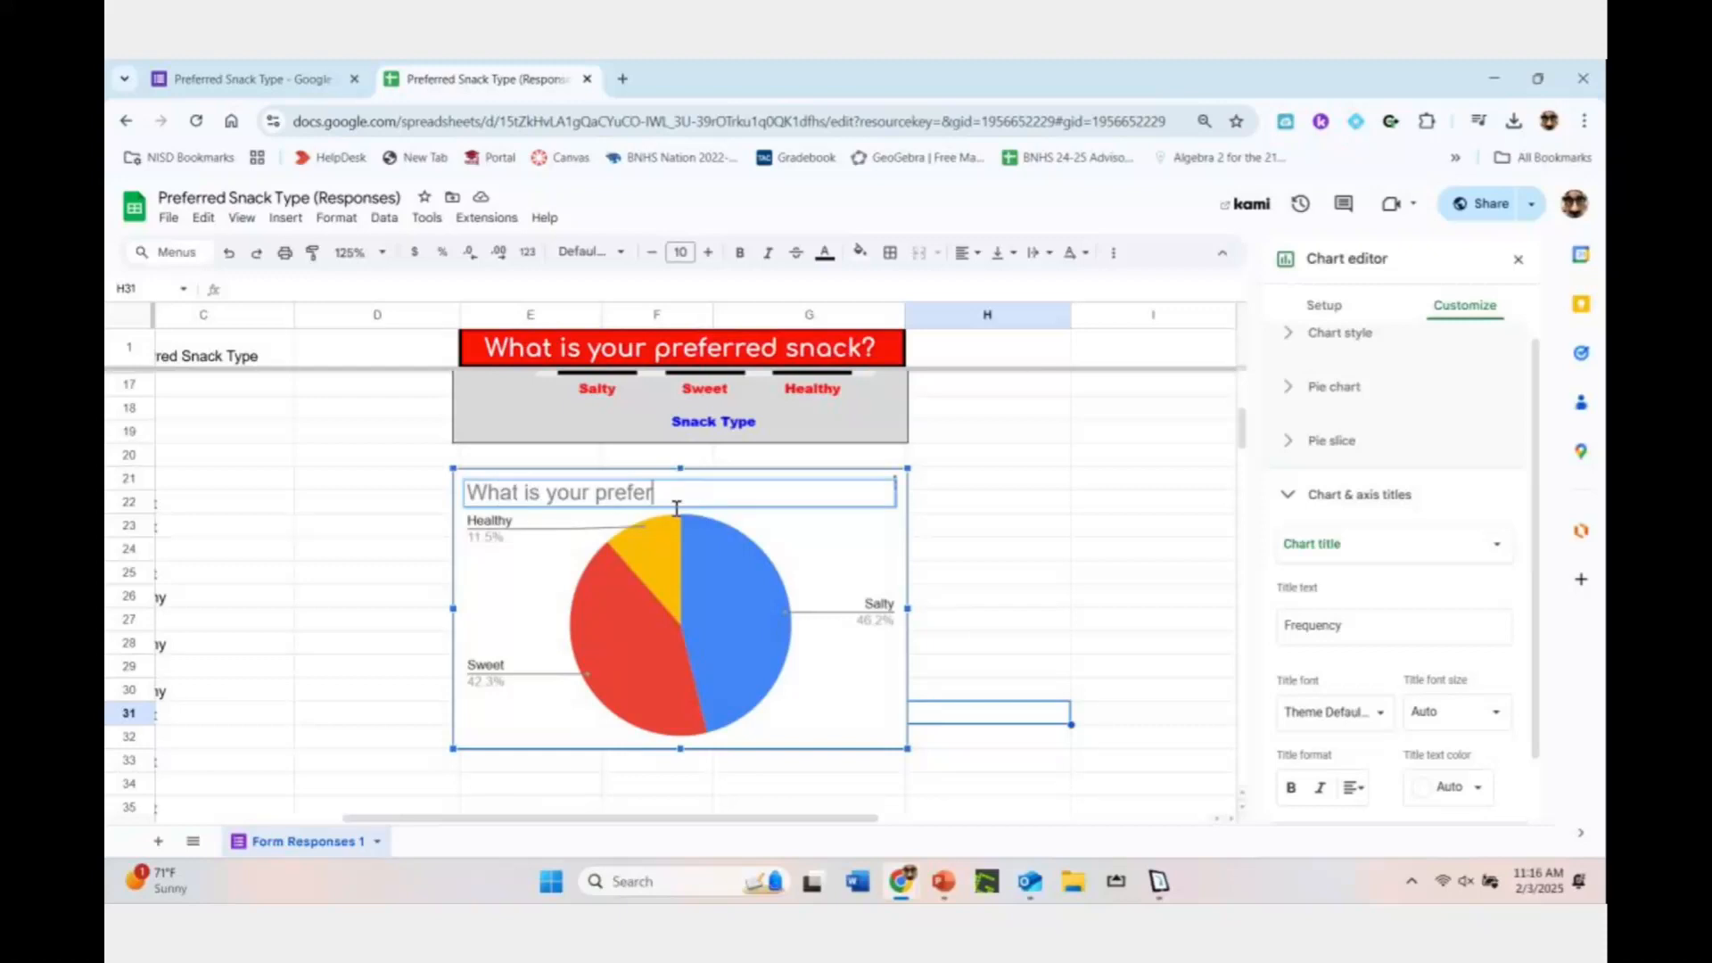
pyautogui.write('red snack?')
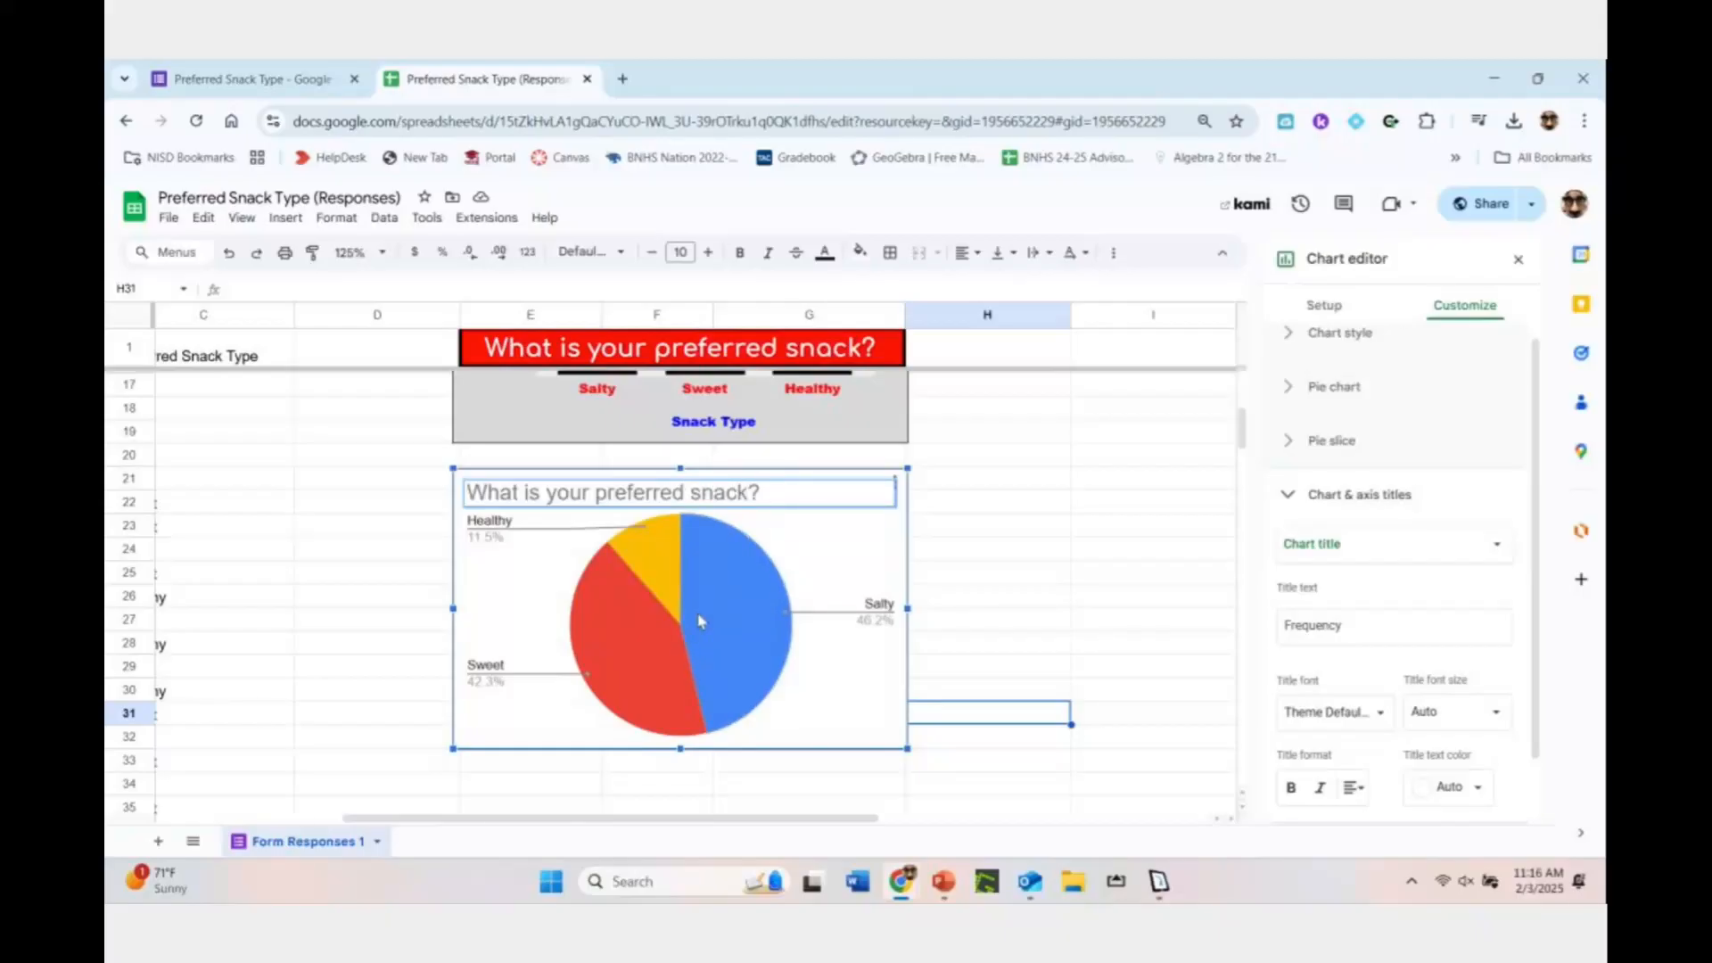
# Make the pie chart's title bold and red, and finish editing the chart
pyautogui.tripleClick(743, 493)
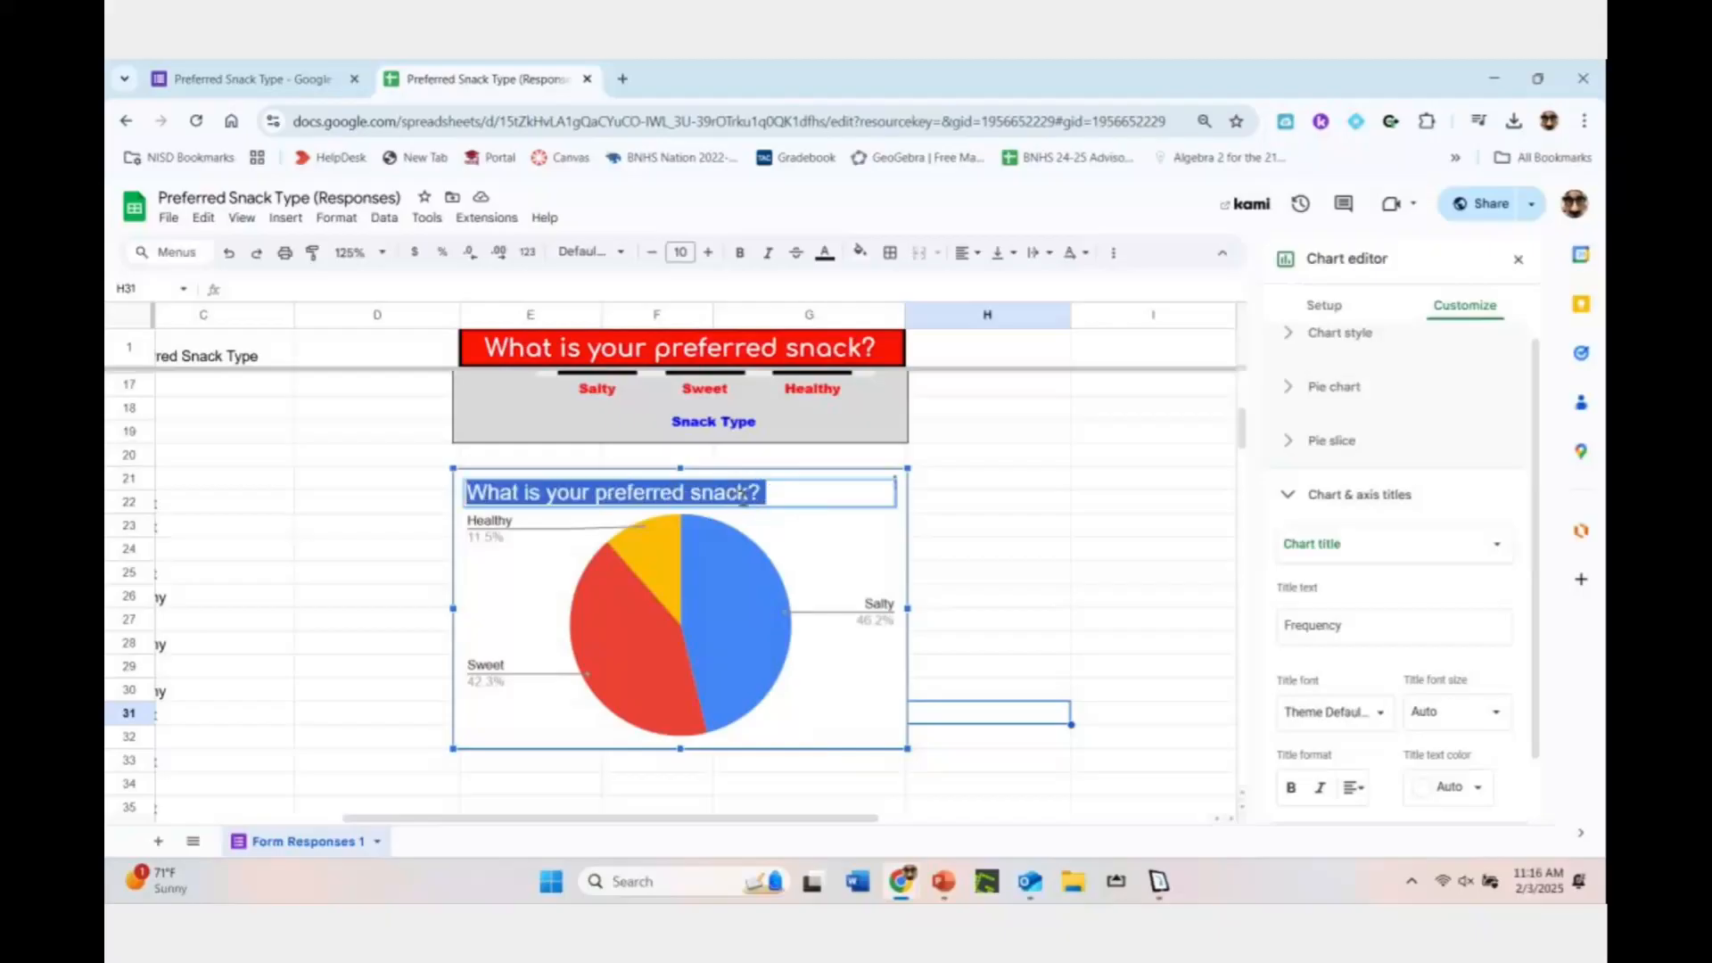
pyautogui.click(1290, 787)
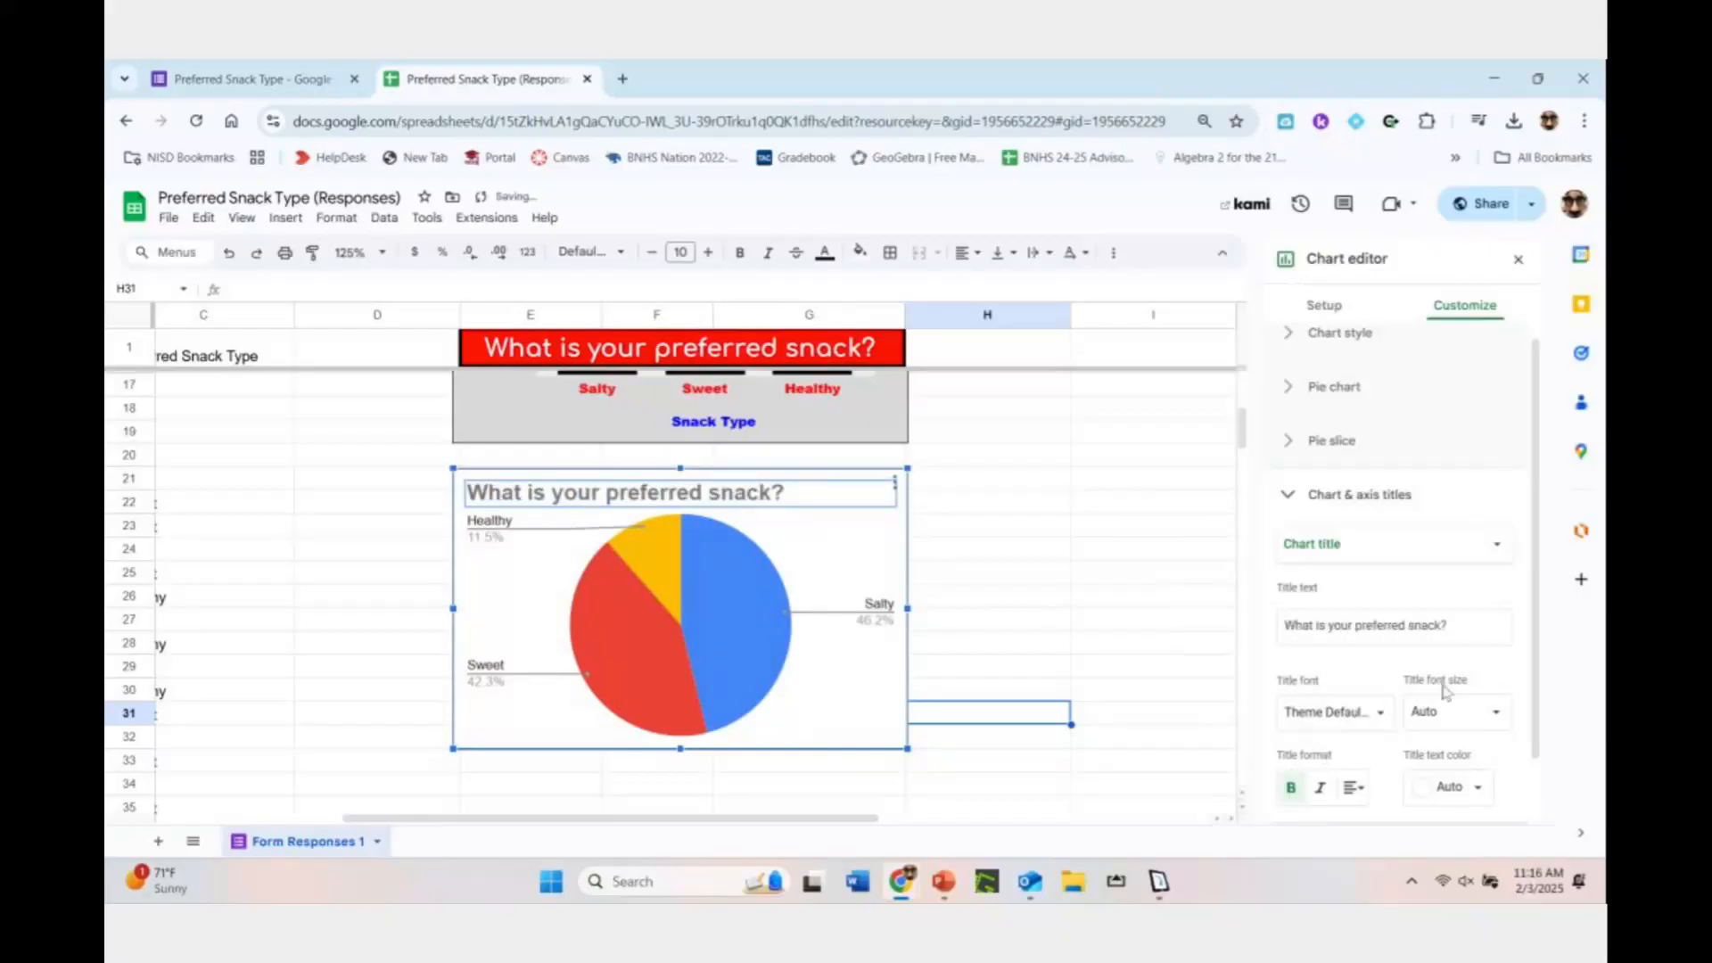
pyautogui.click(1449, 712)
pyautogui.click(1453, 787)
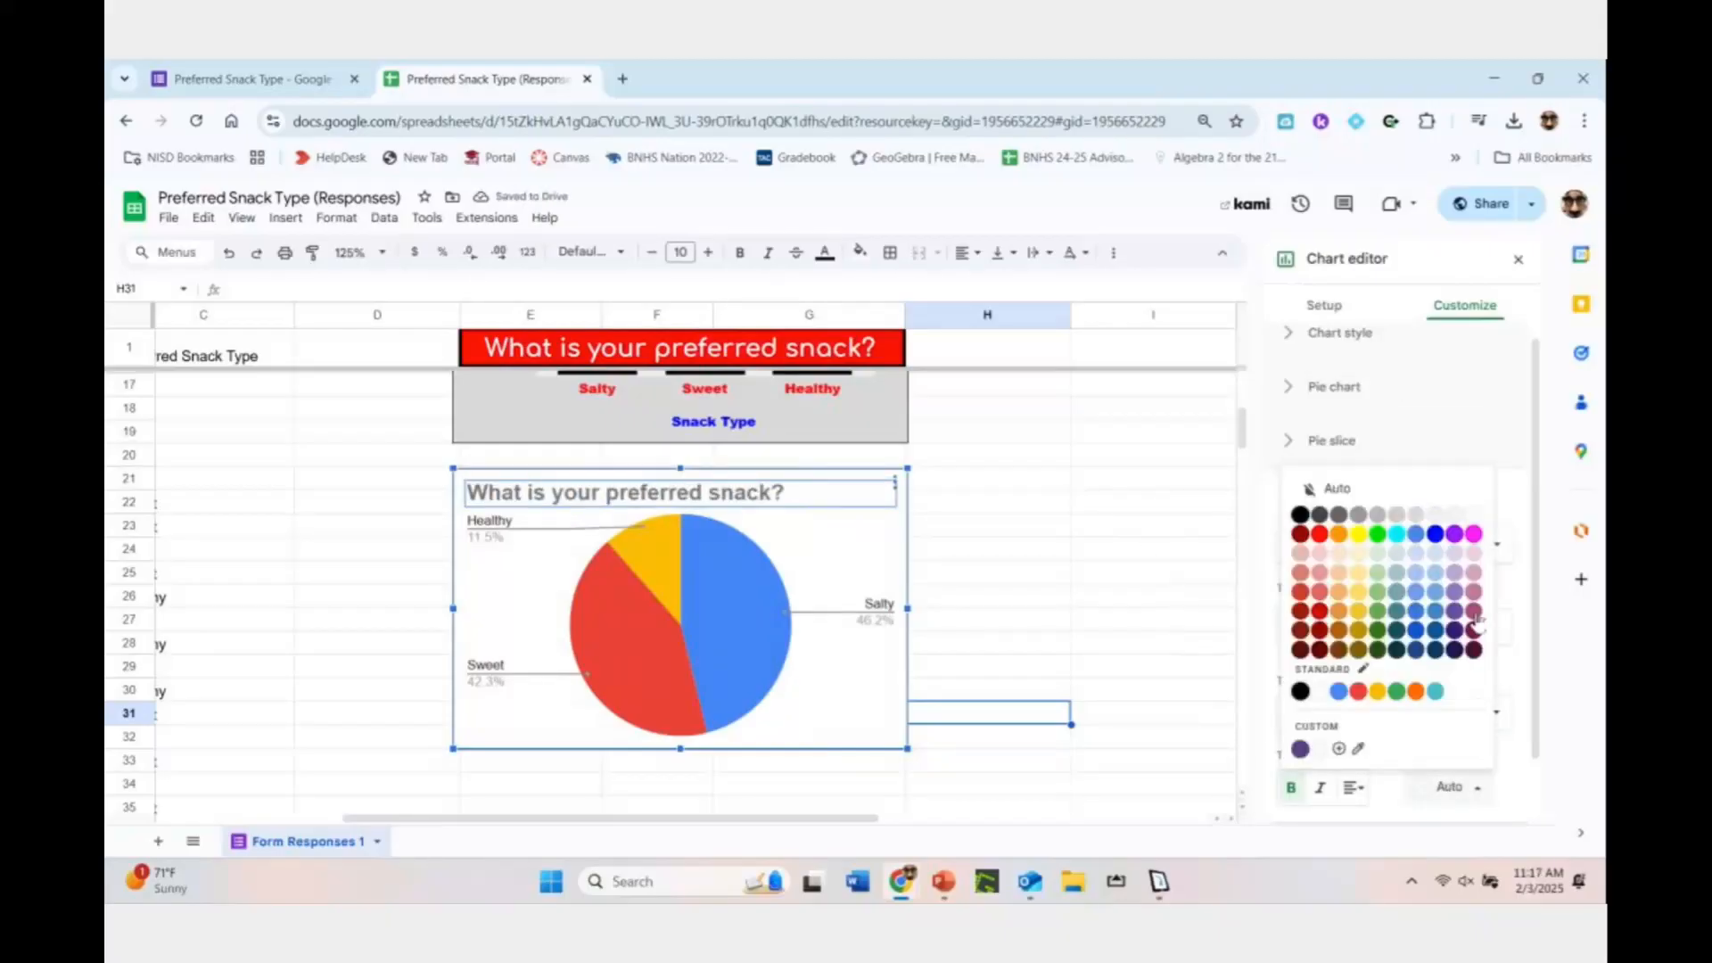
pyautogui.click(1320, 534)
pyautogui.click(1077, 669)
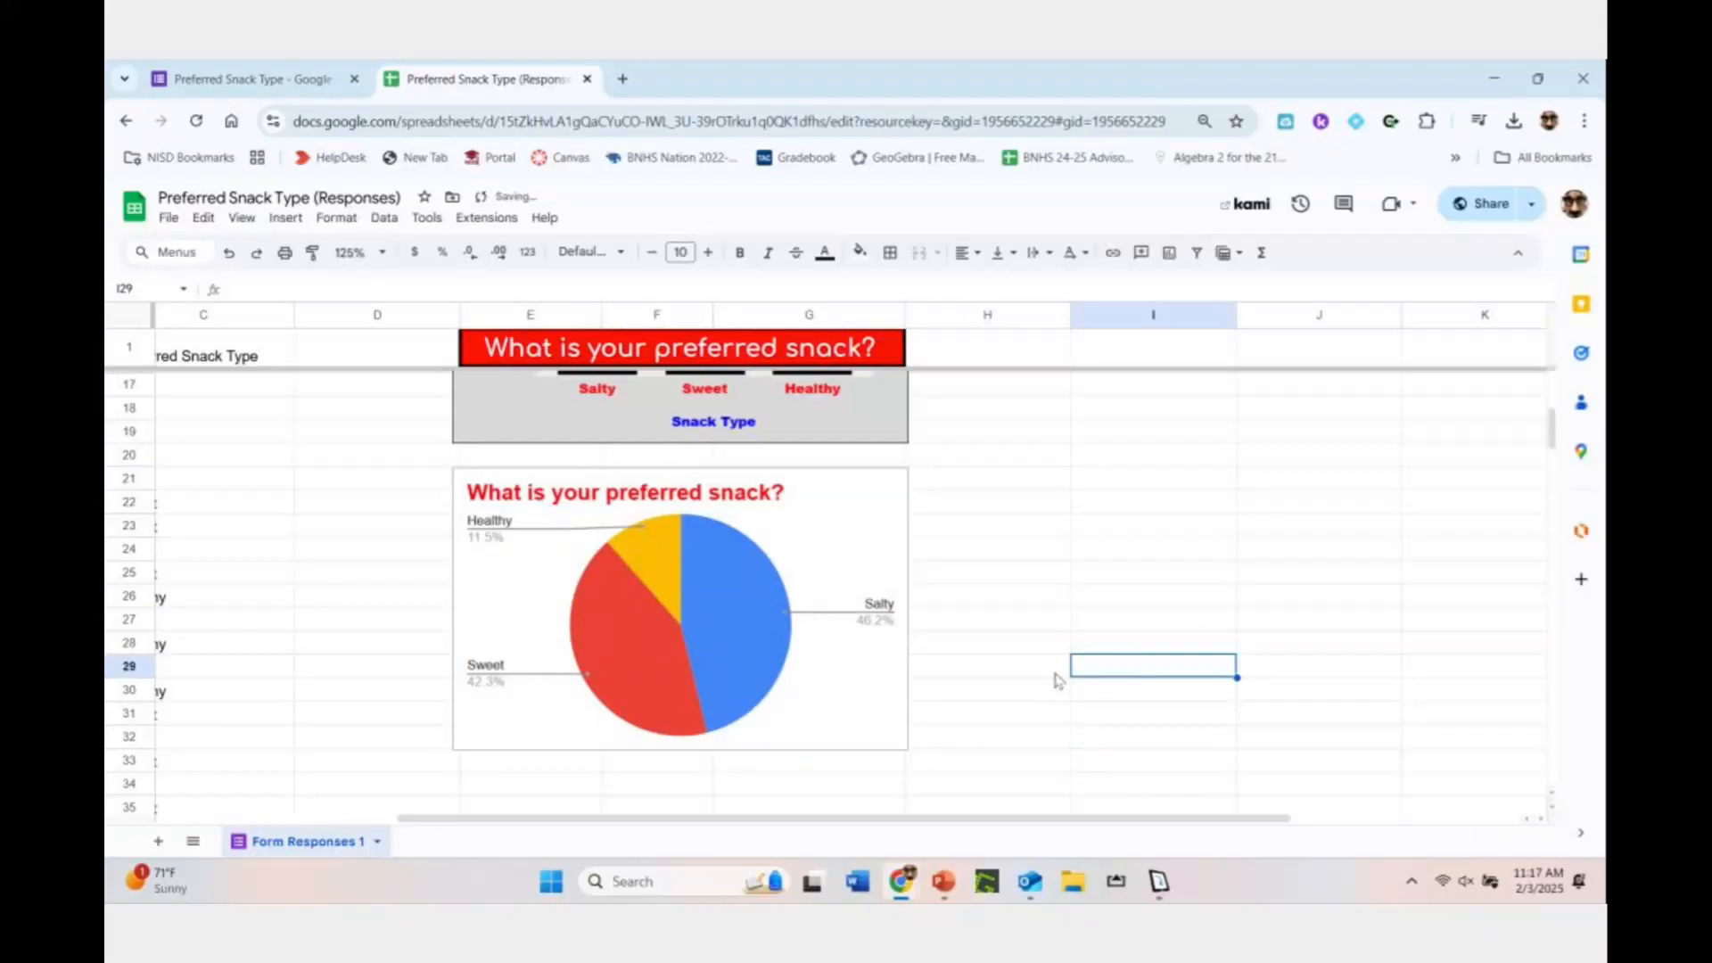
# Set the pie chart's background color to gray and finish editing the chart
pyautogui.doubleClick(846, 651)
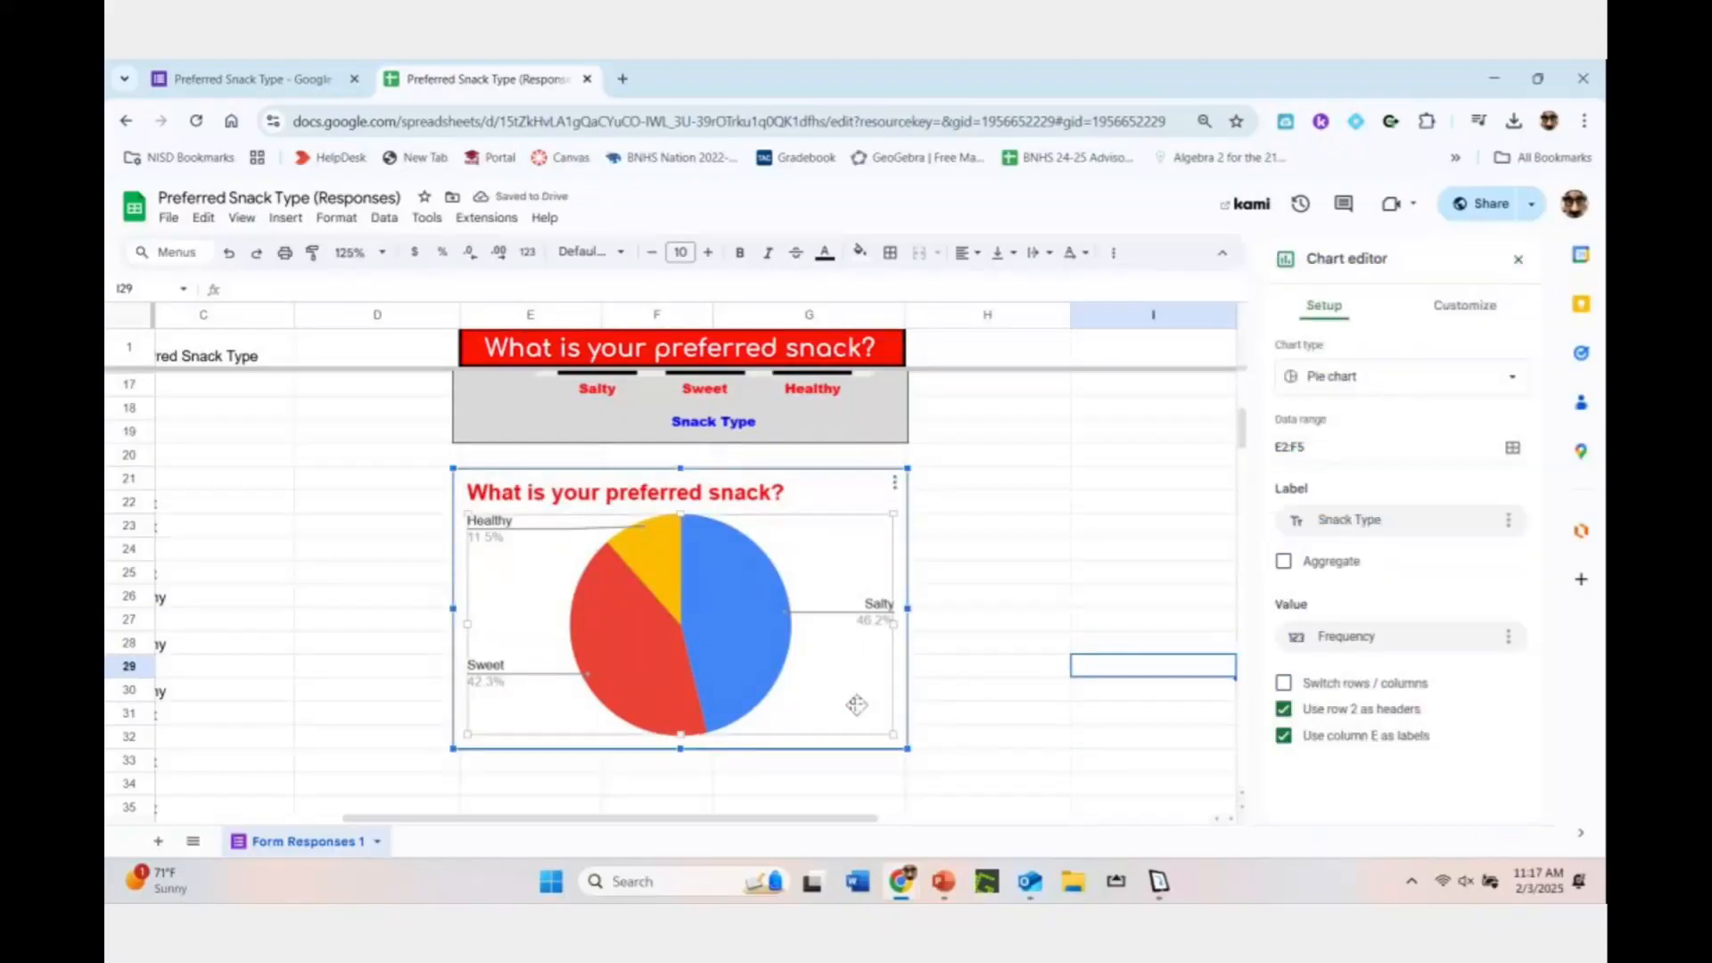
pyautogui.click(1437, 322)
pyautogui.click(1288, 346)
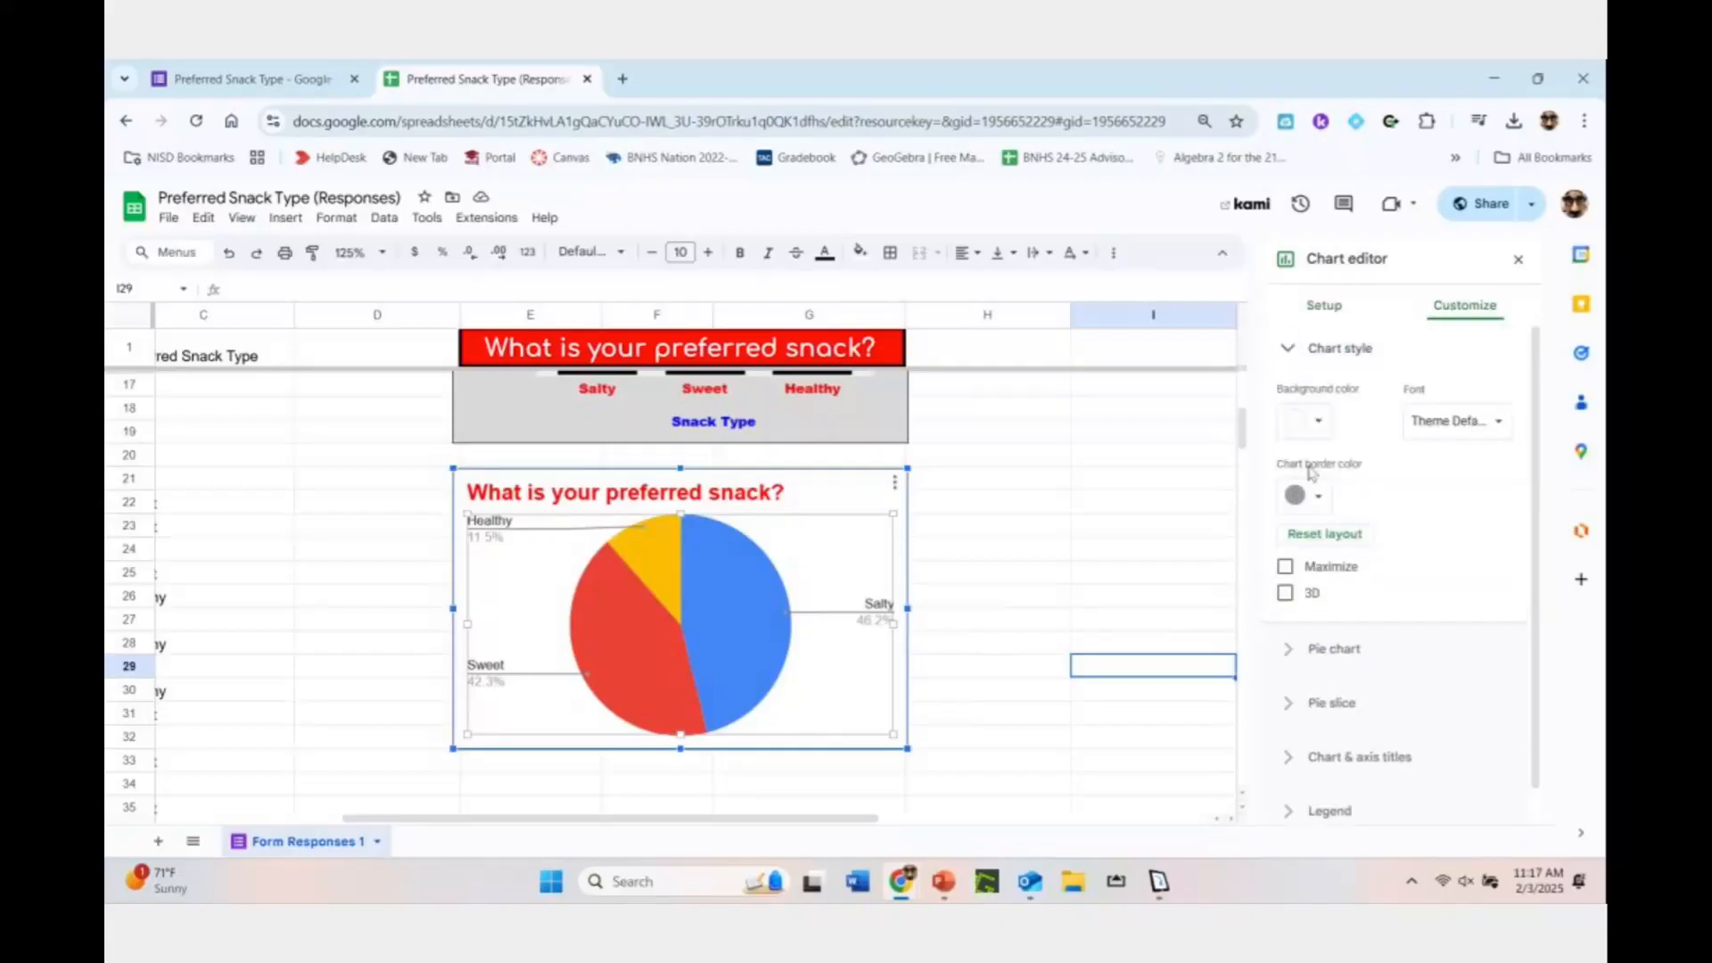
pyautogui.click(1317, 421)
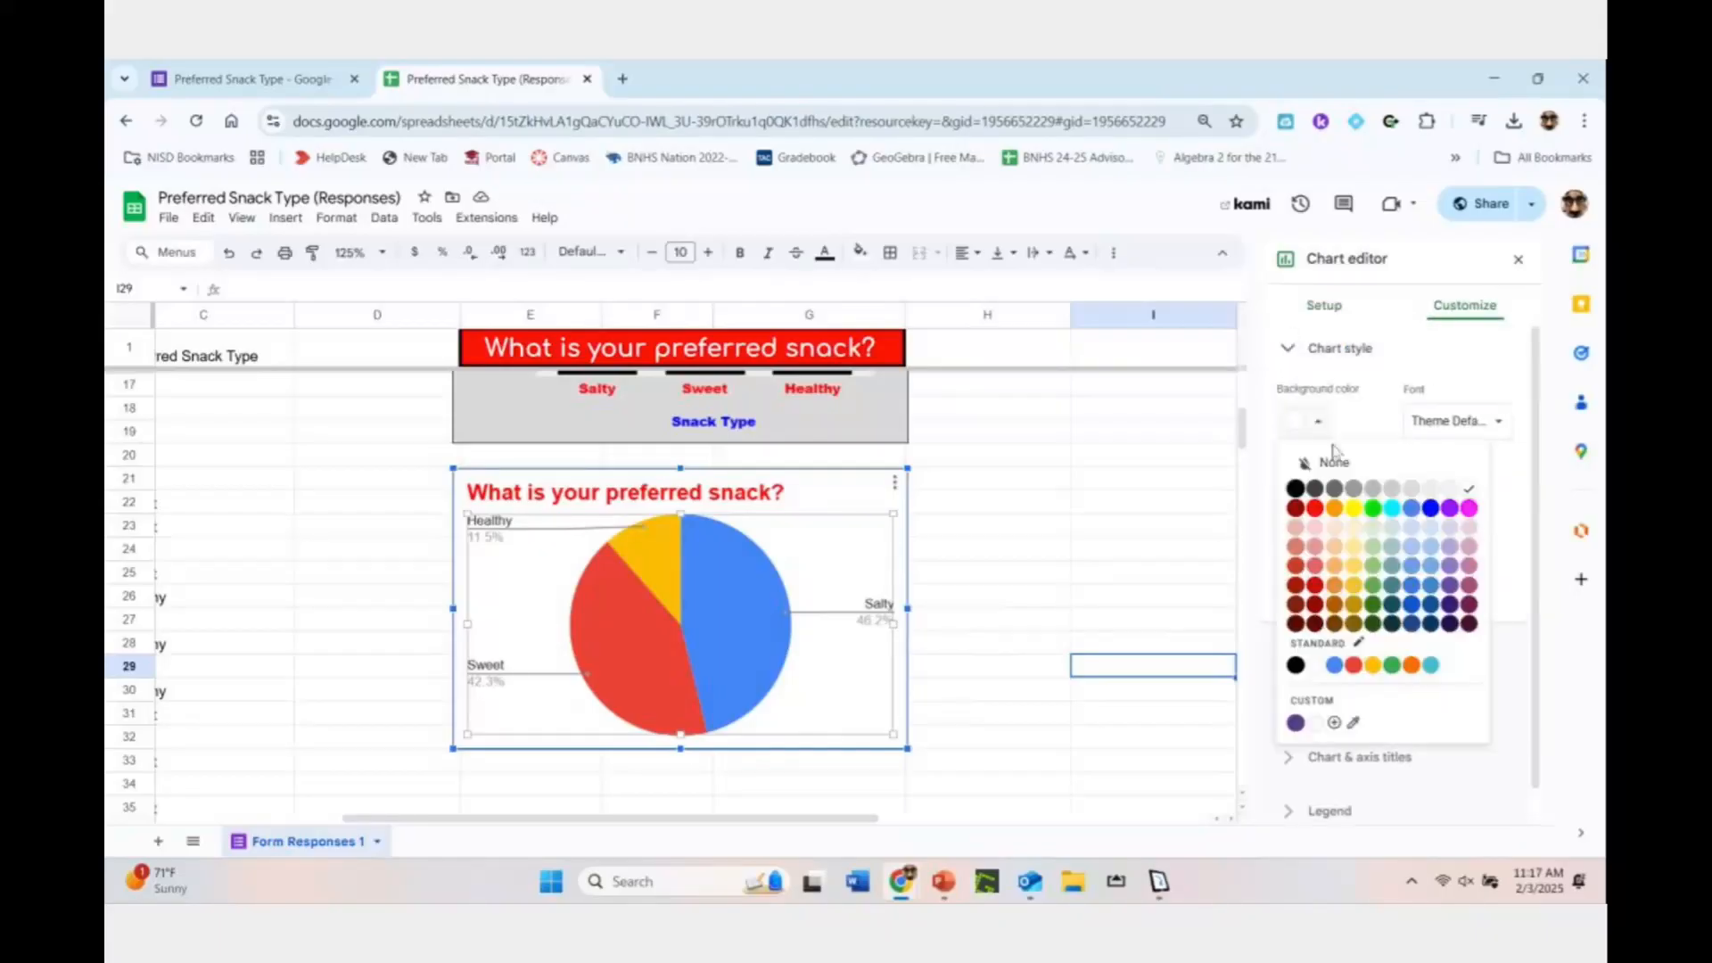
pyautogui.click(1389, 491)
pyautogui.click(1004, 644)
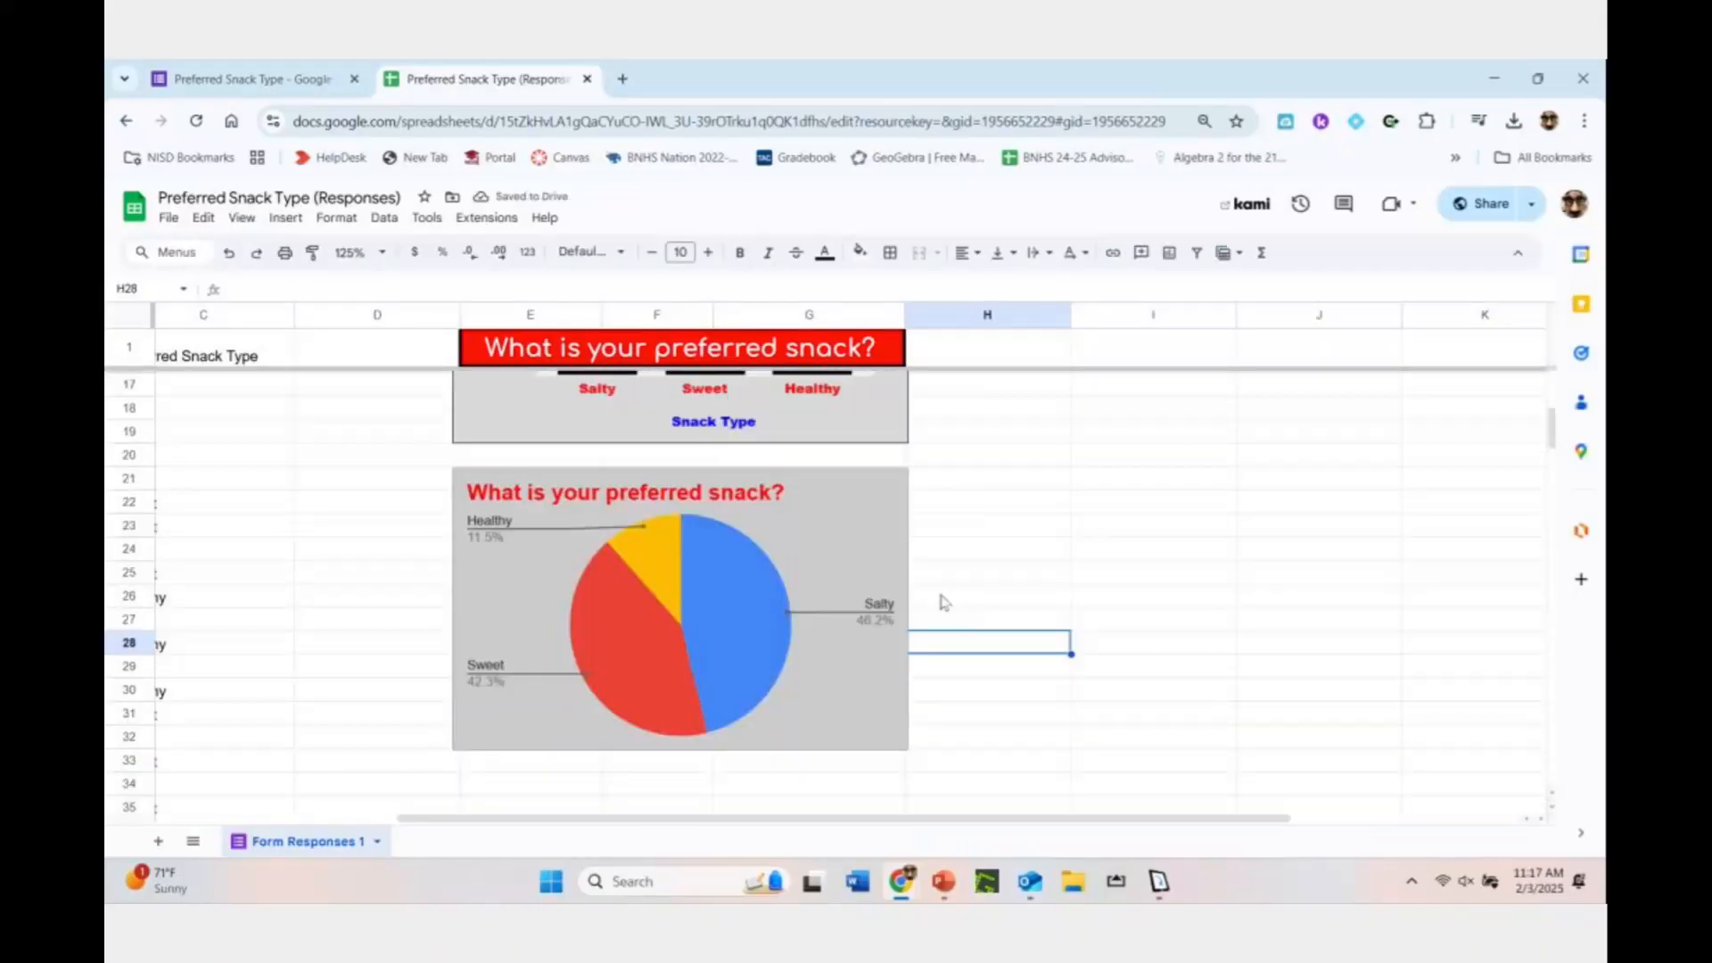
# Recolor the pie chart's Salty slice blue to match the Salty column in the chart above
pyautogui.scroll(3, 970, 600)
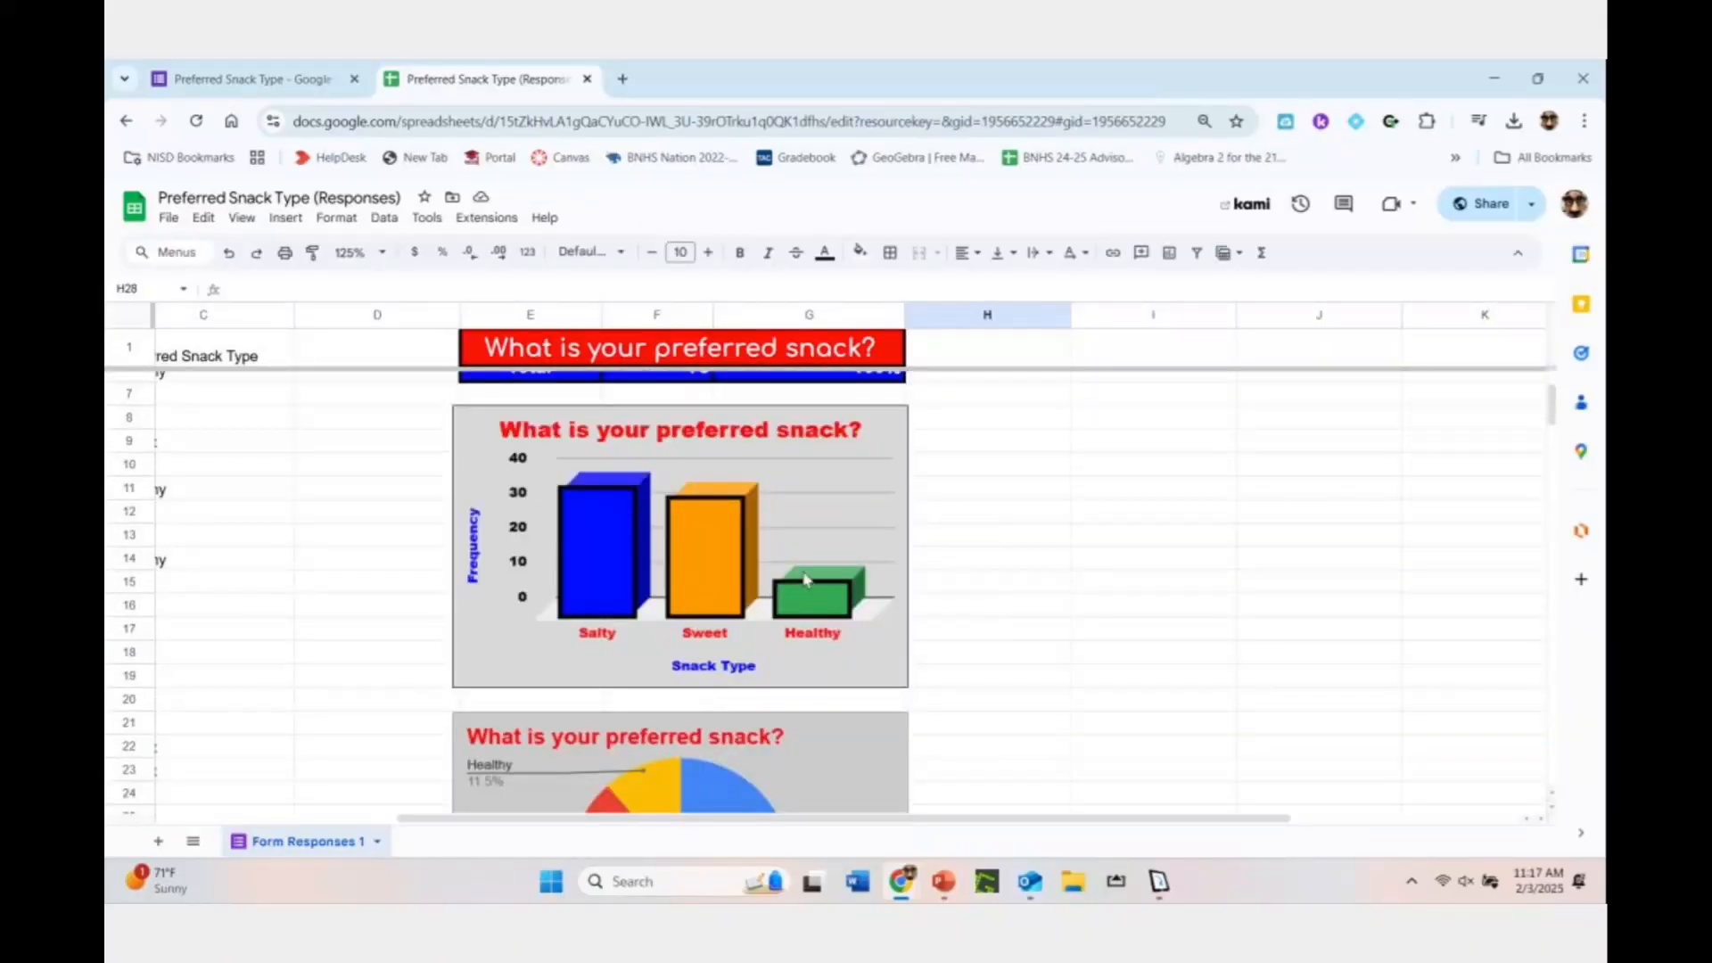
pyautogui.scroll(-3, 773, 707)
pyautogui.scroll(2, 723, 622)
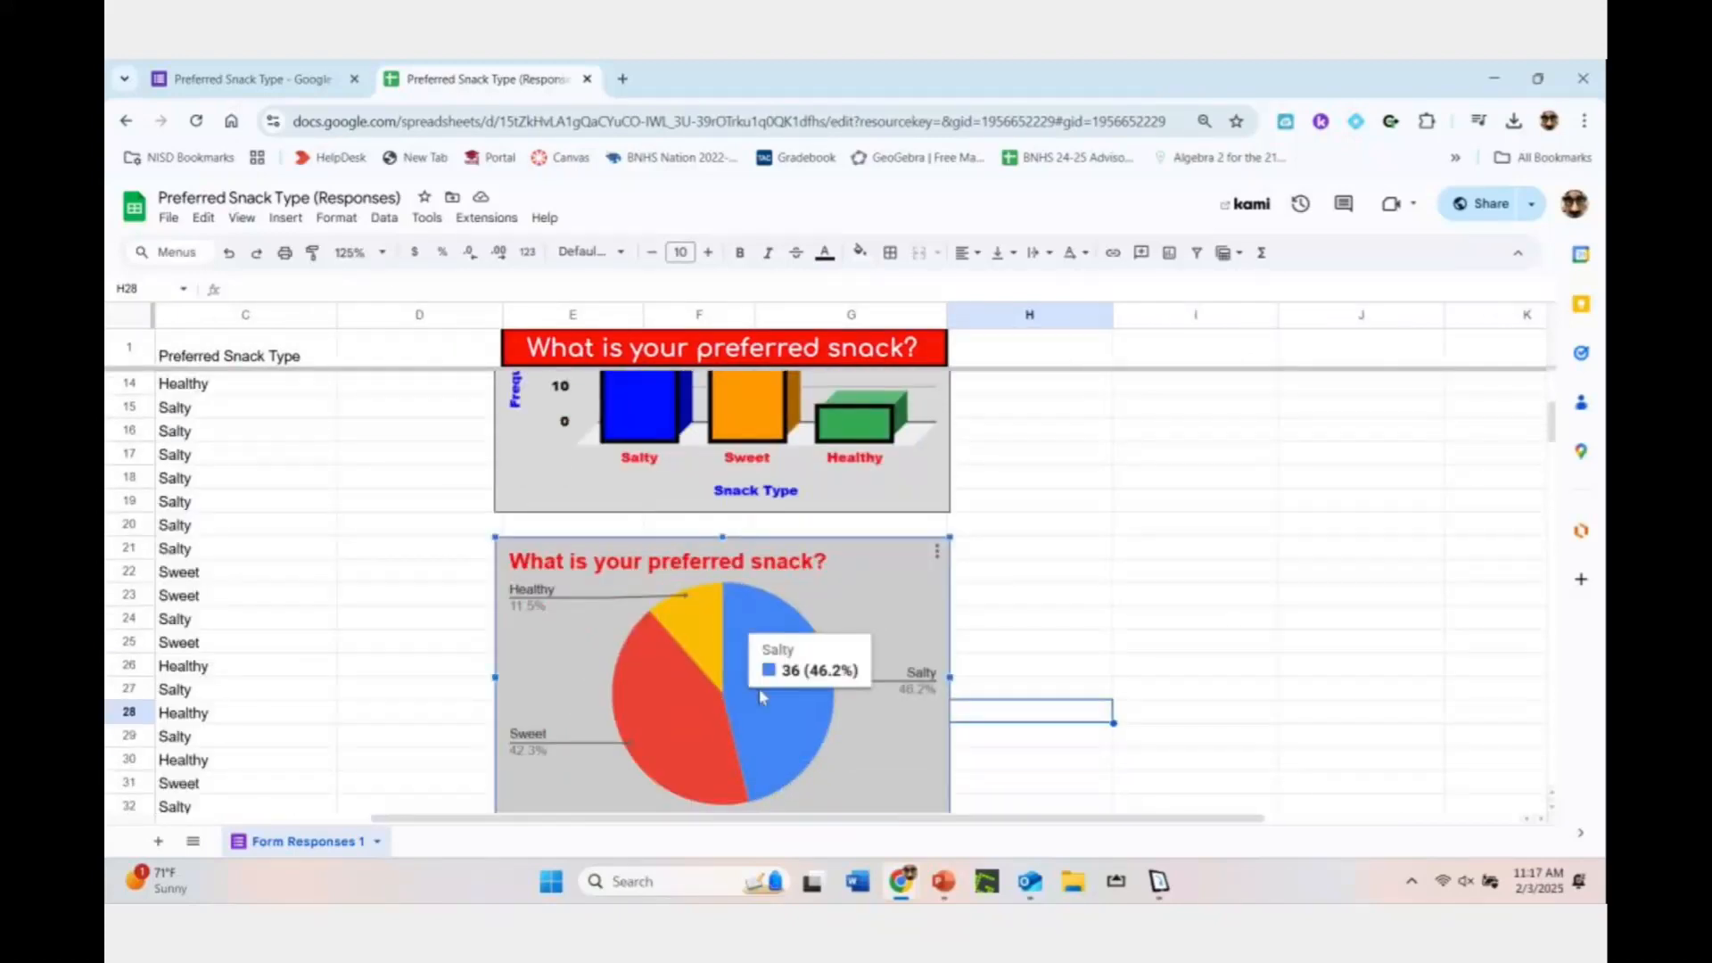
pyautogui.click(785, 729)
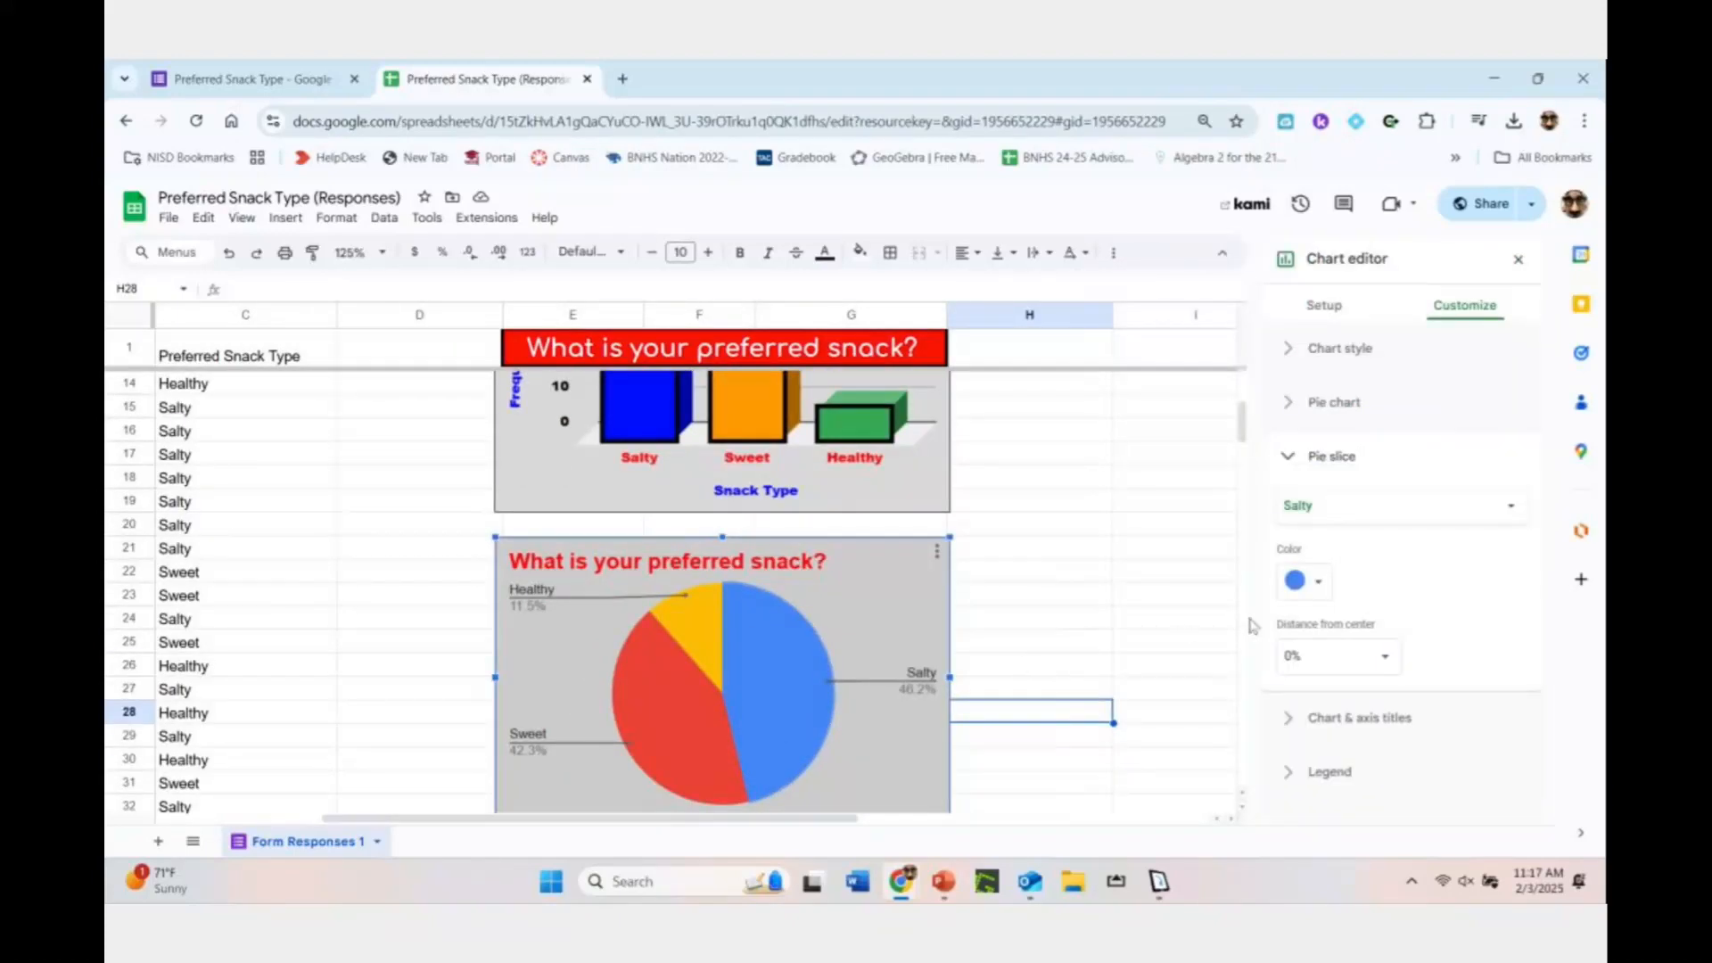
pyautogui.click(1302, 591)
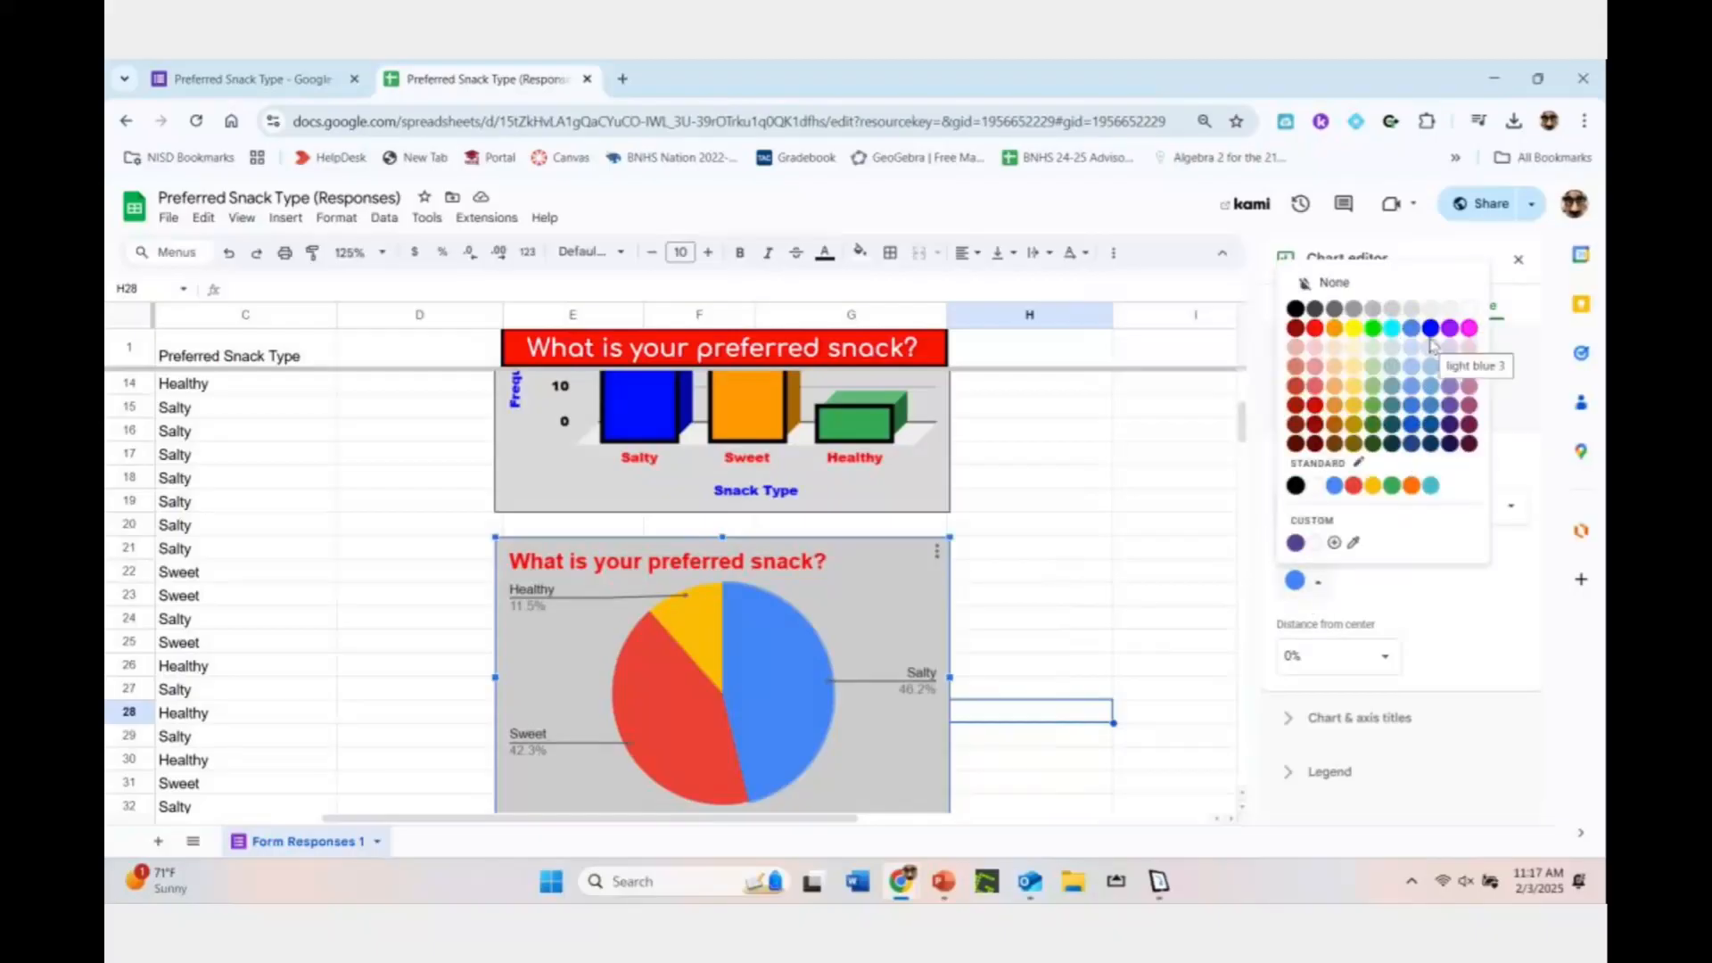
pyautogui.click(1431, 328)
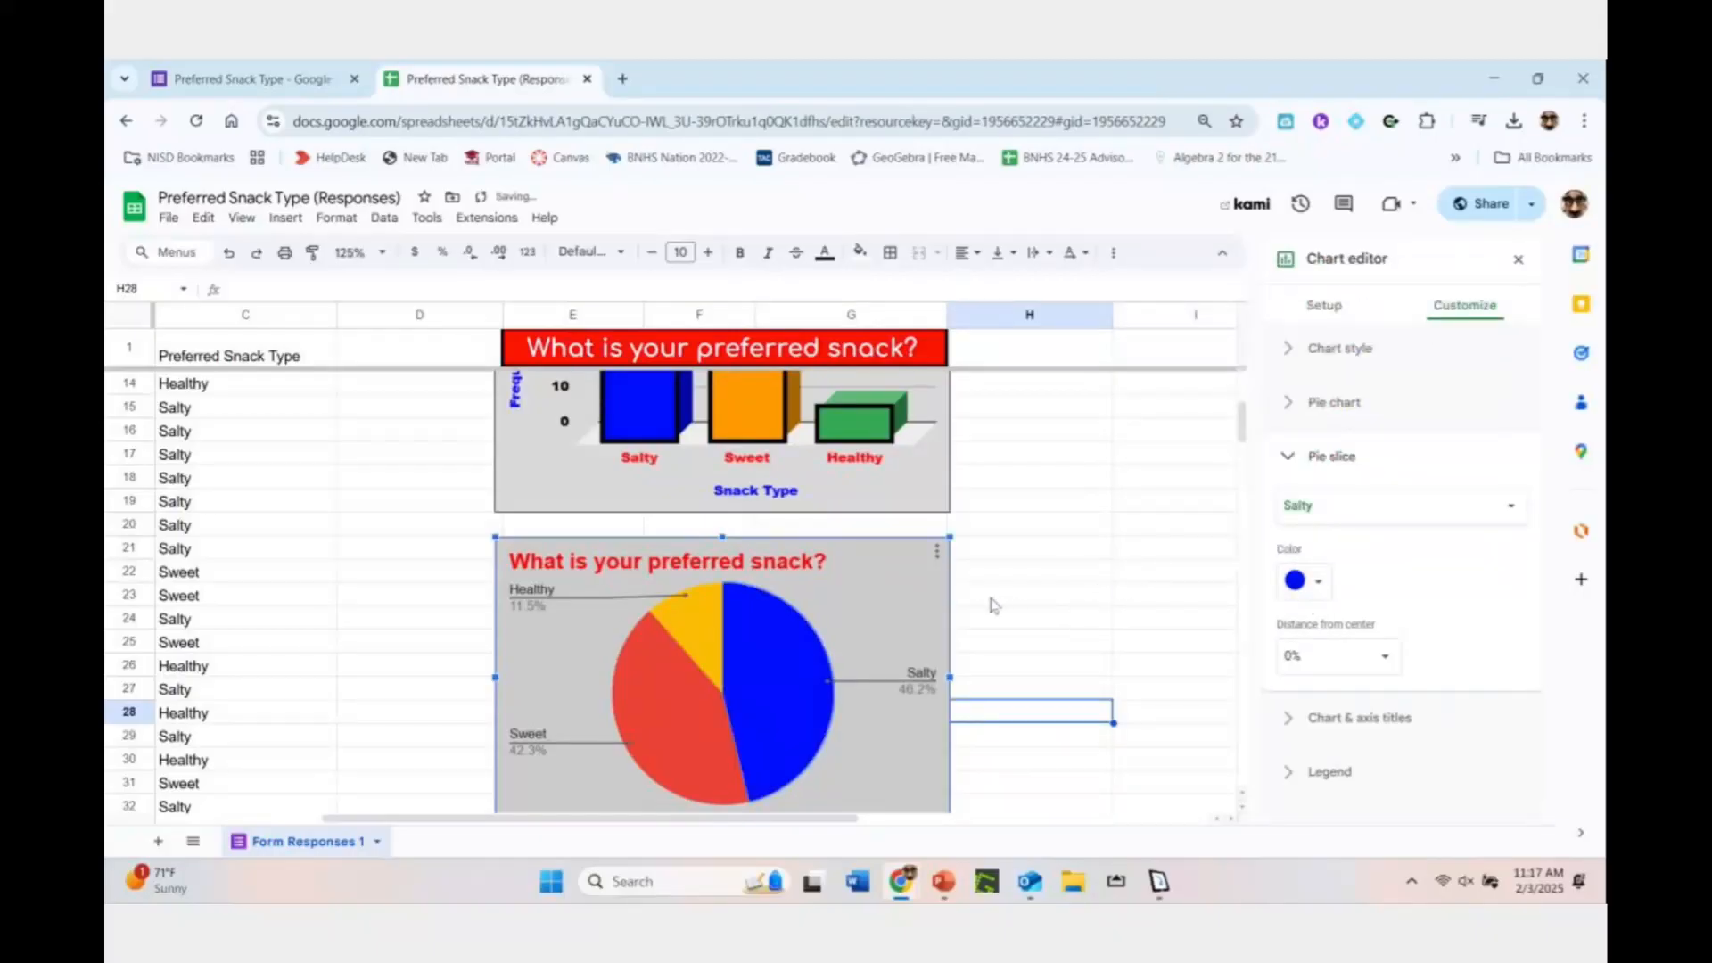
# Recolor the pie chart's Sweet slice orange to match the Sweet column
pyautogui.click(674, 720)
pyautogui.hscroll(-1, 674, 721)
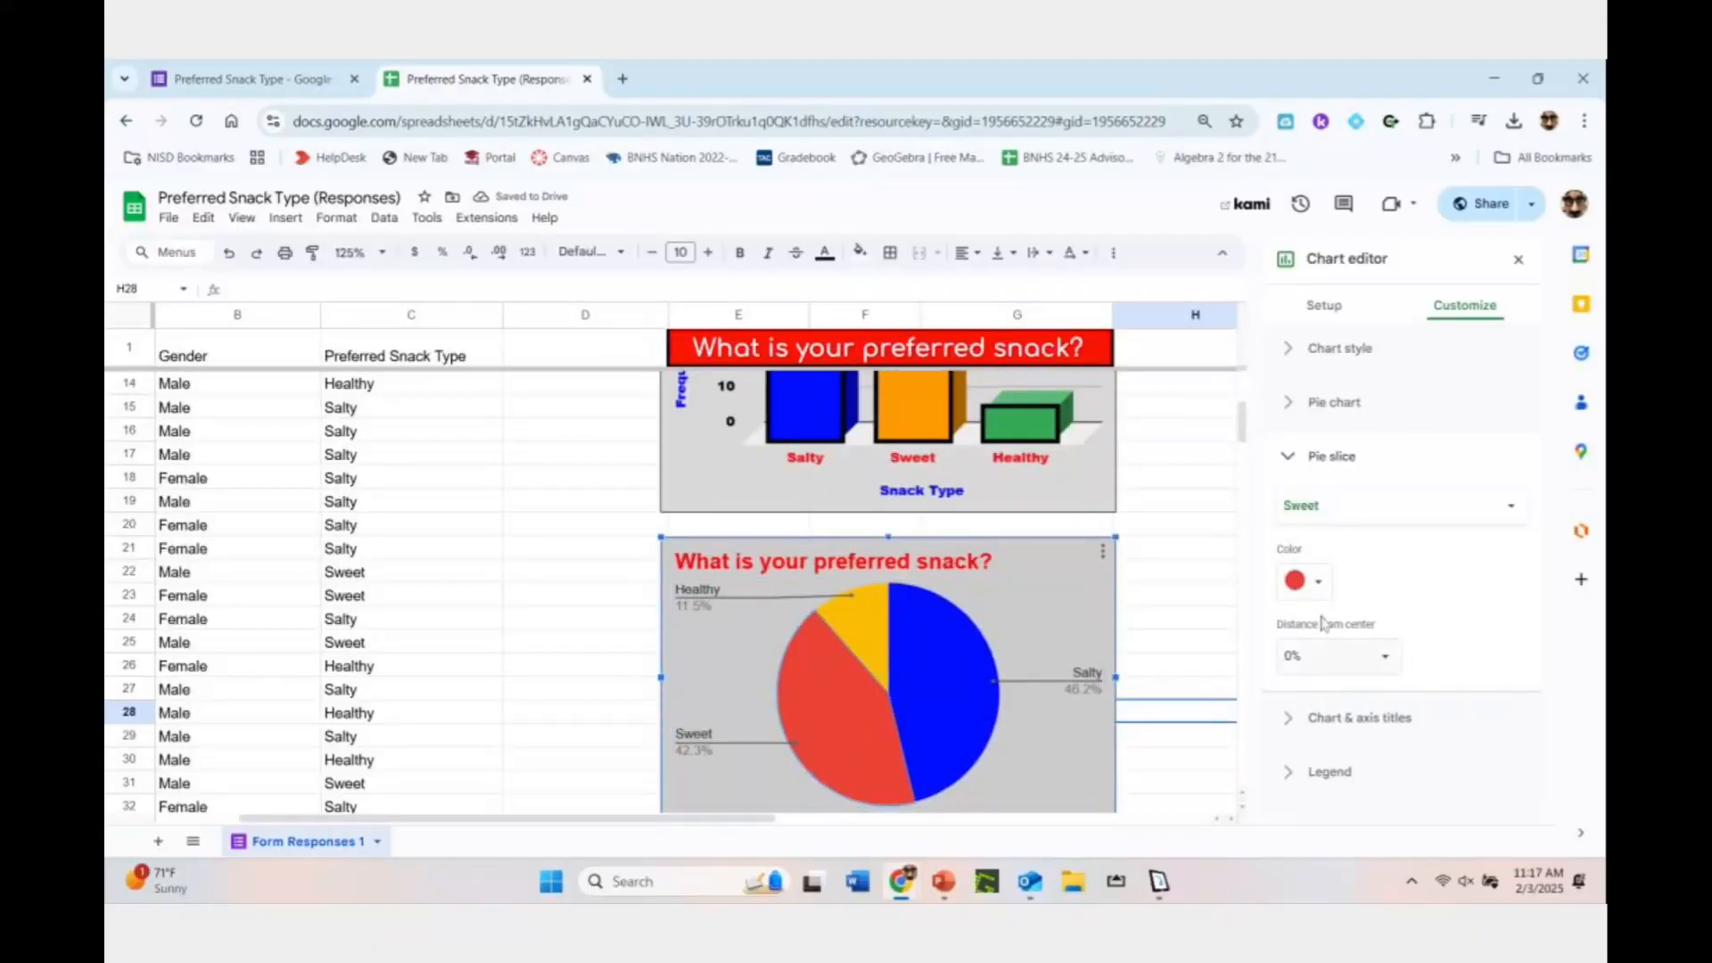
pyautogui.click(1318, 583)
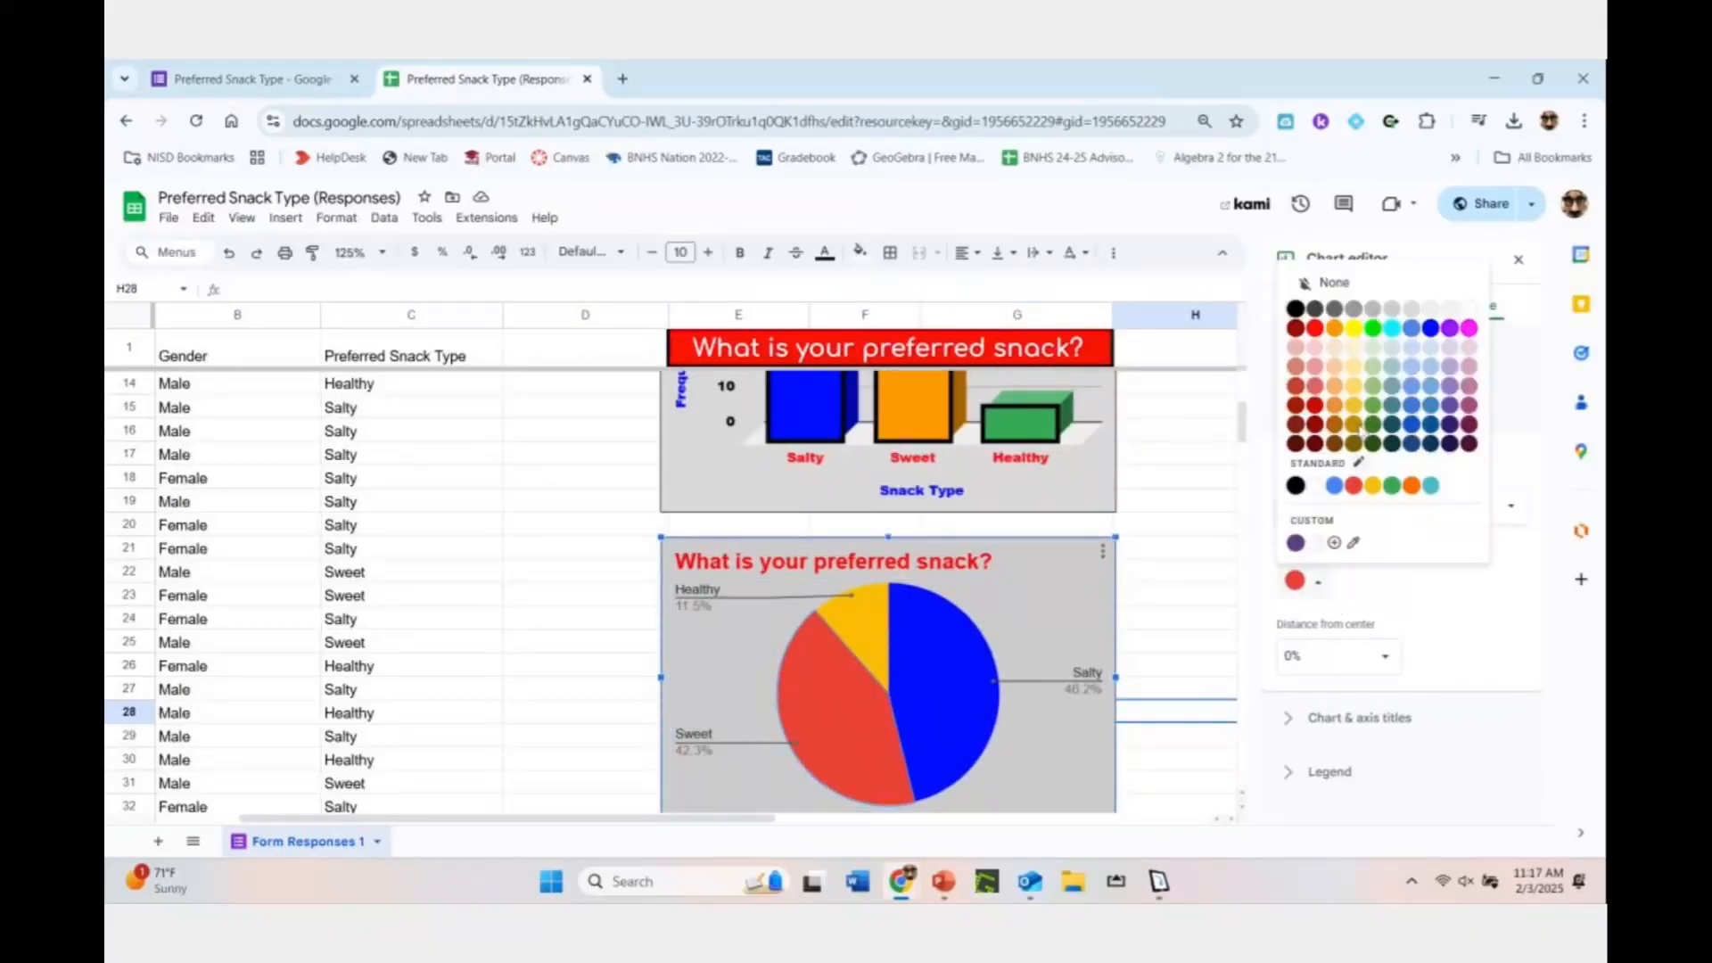
pyautogui.click(1334, 331)
# Recolor the pie chart's Healthy slice green to match the Healthy column
pyautogui.click(851, 612)
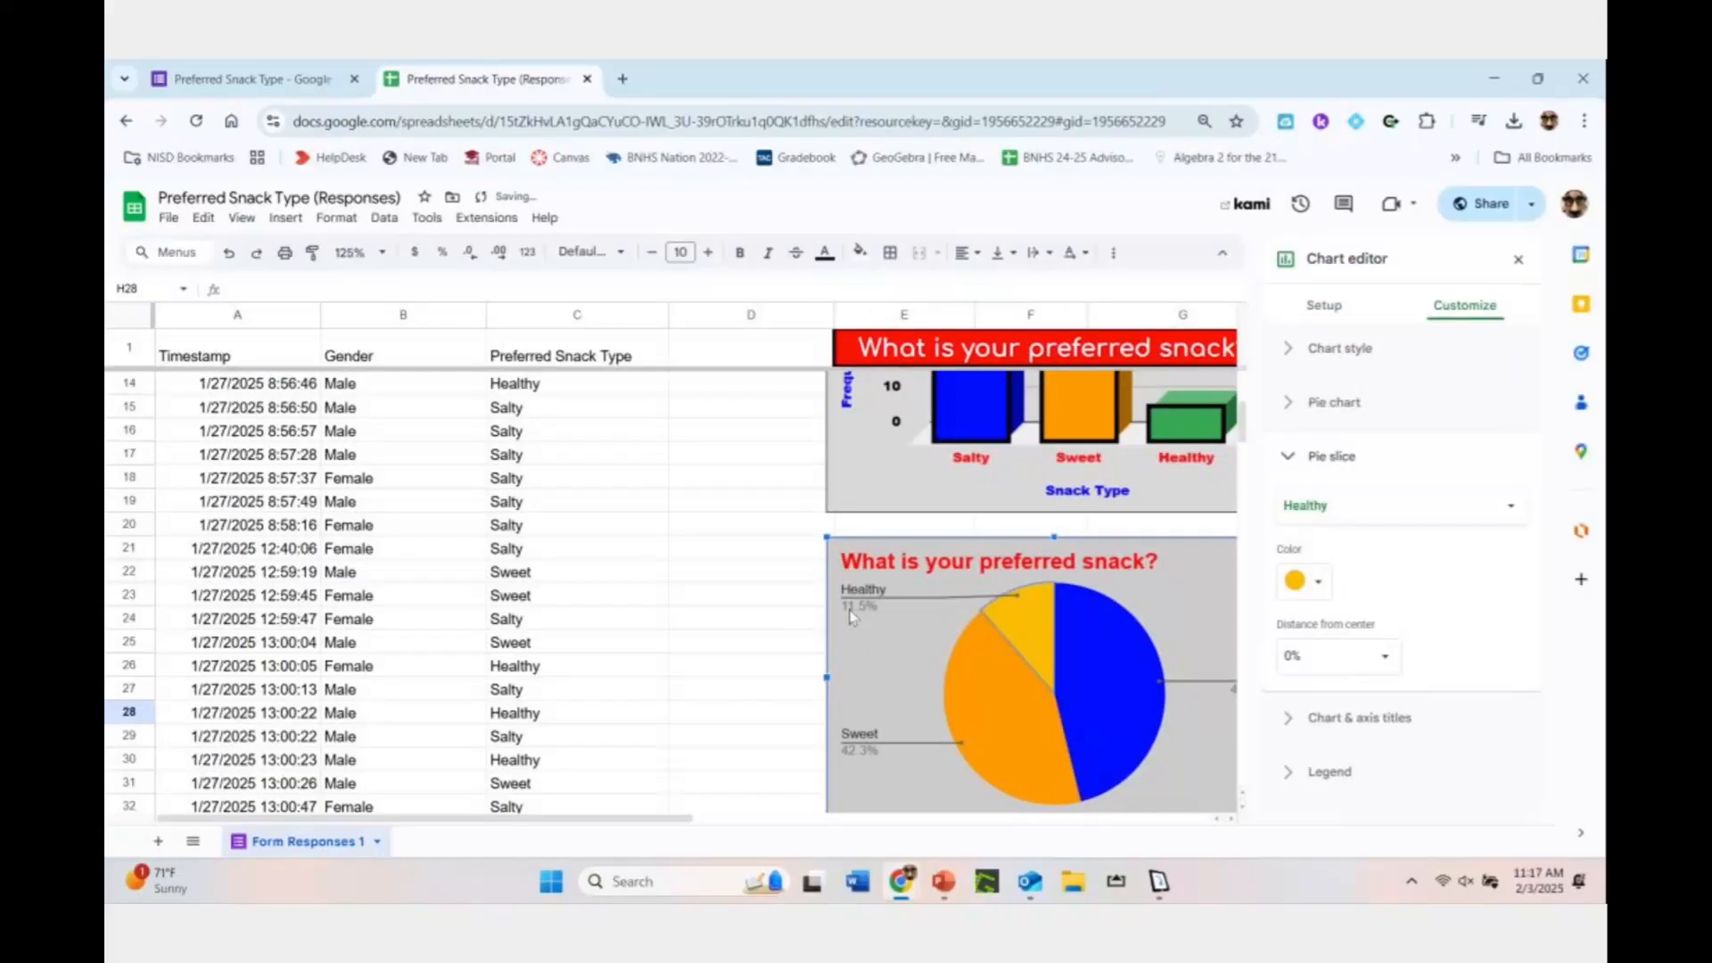
pyautogui.click(850, 611)
pyautogui.click(1015, 622)
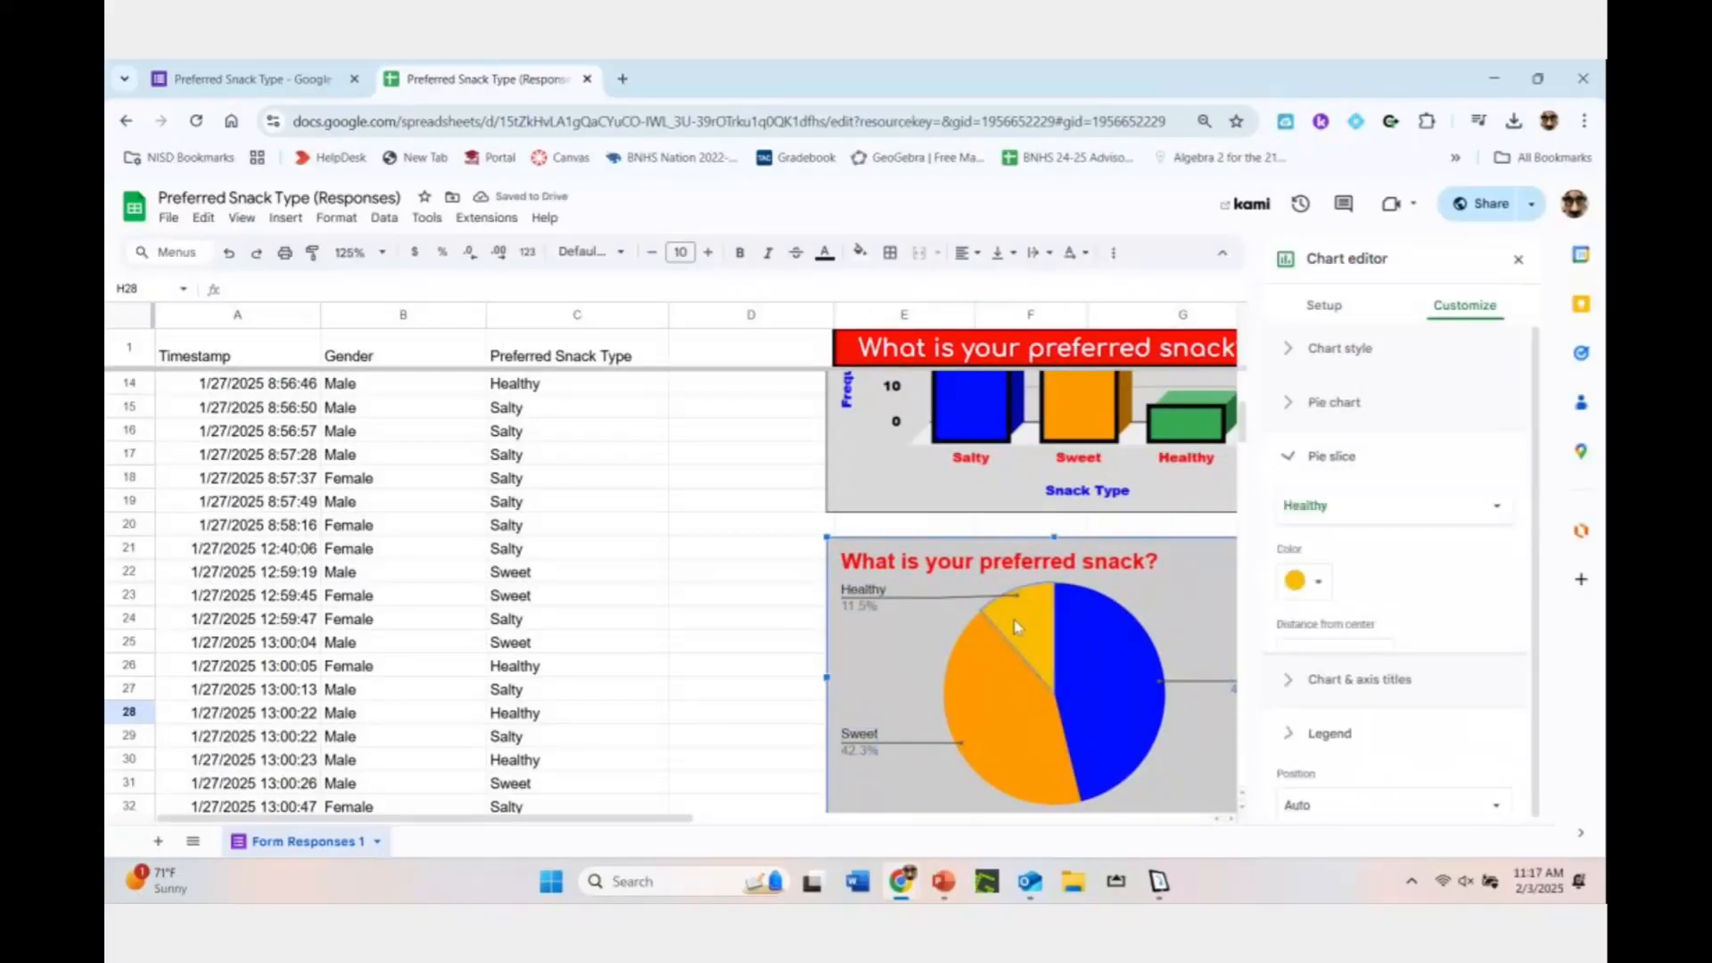
pyautogui.click(1293, 587)
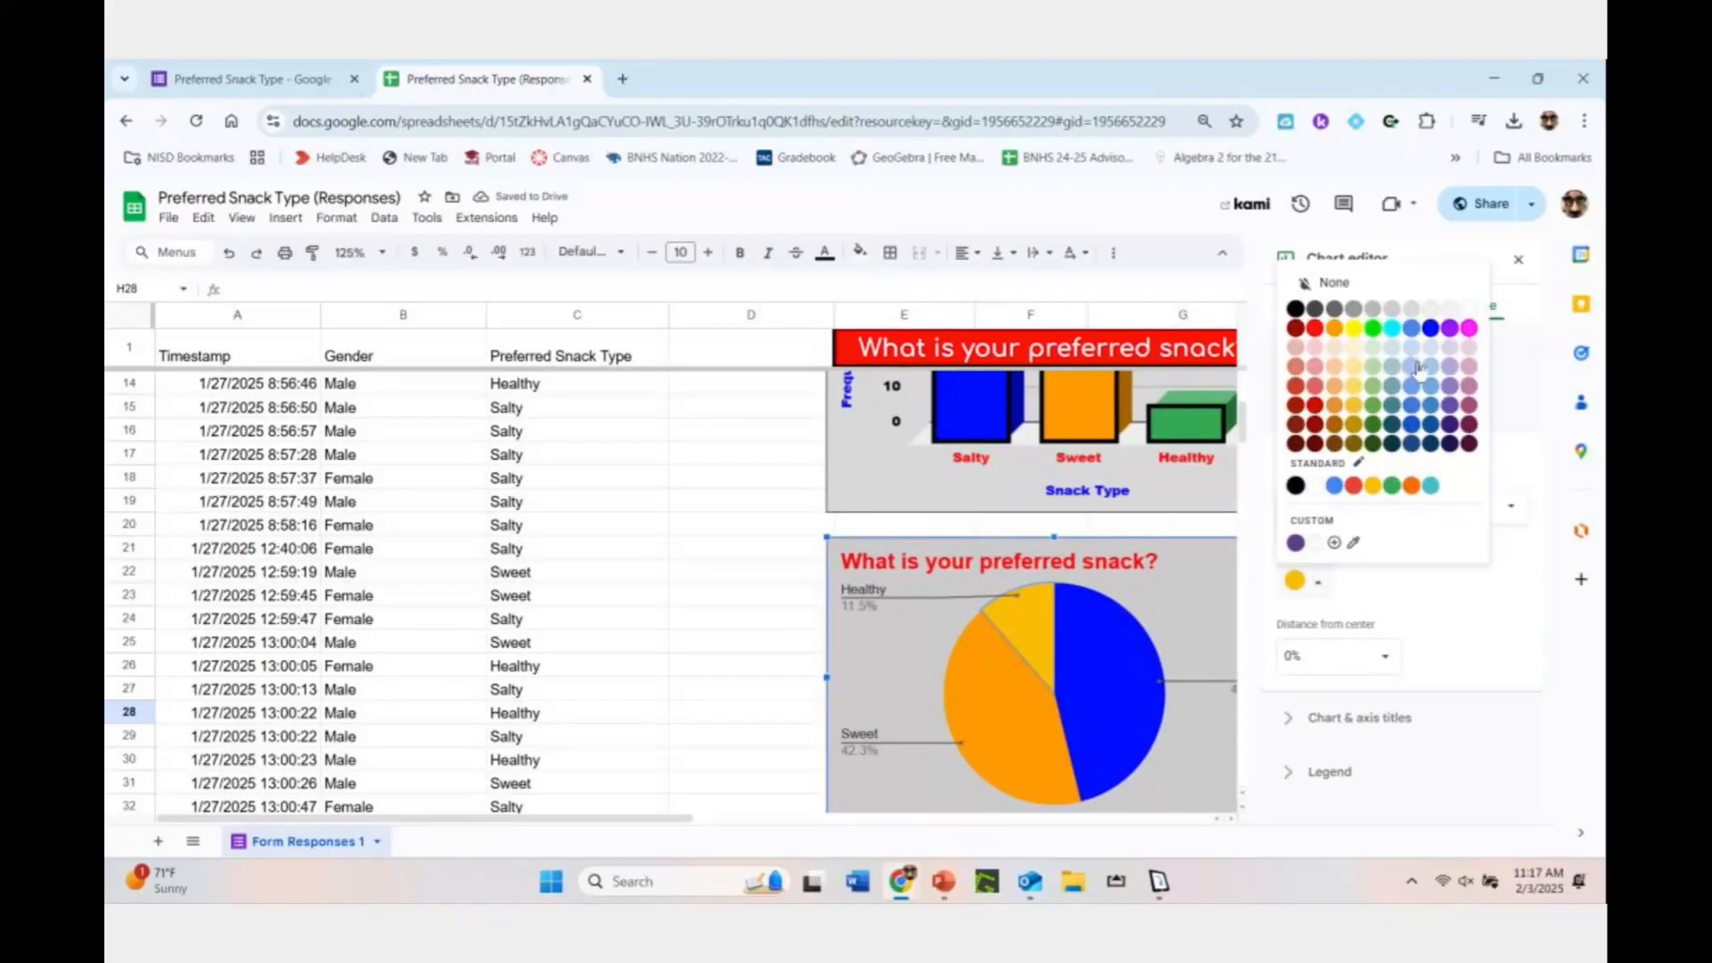
pyautogui.click(1392, 485)
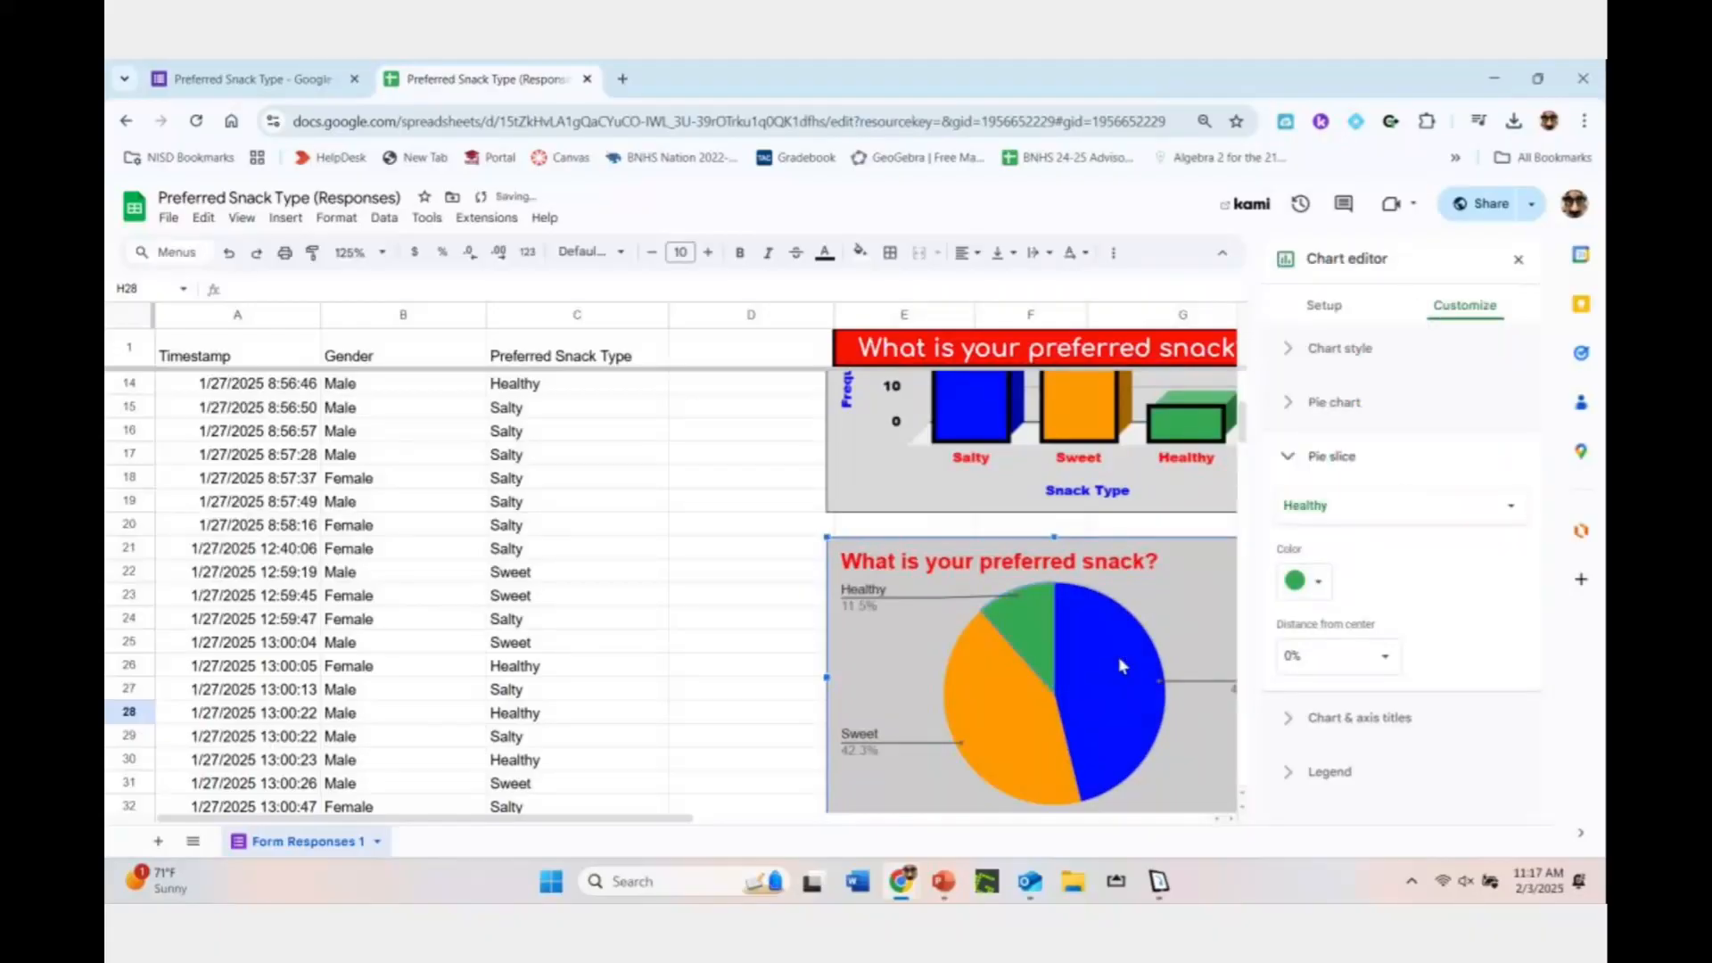
# Apply the 3D style to the pie chart and try its layout with and without Maximize, leaving Maximize on
pyautogui.scroll(2, 1130, 704)
pyautogui.scroll(2, 1130, 704)
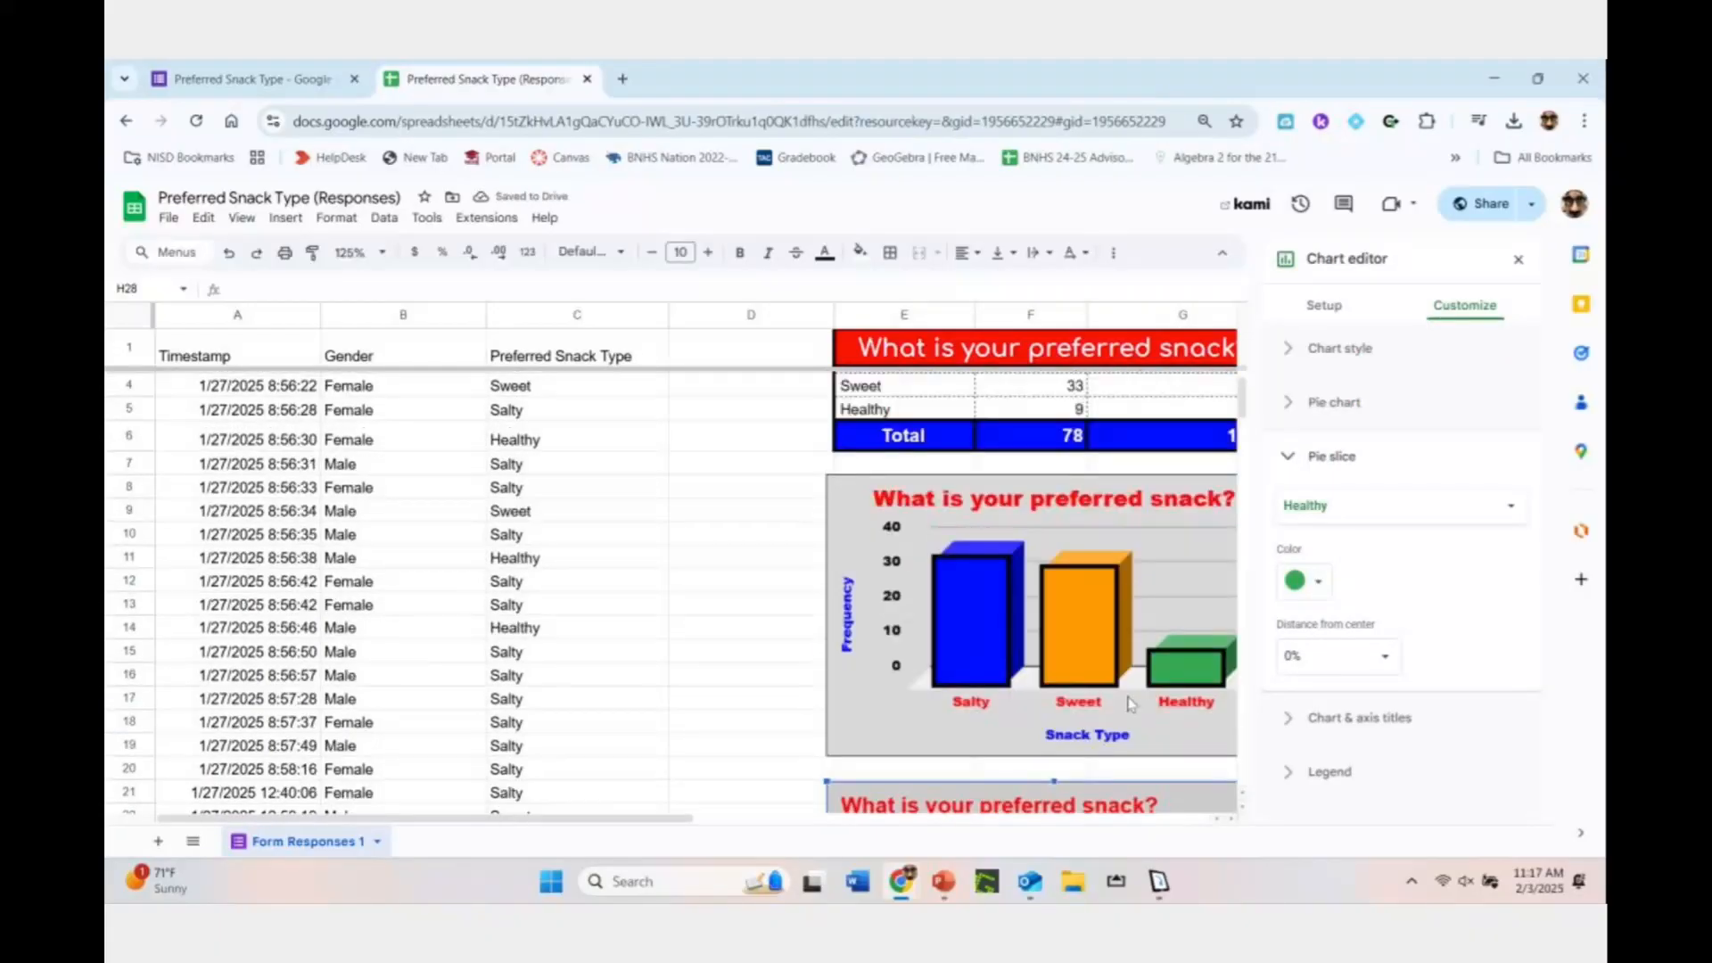
pyautogui.scroll(-3, 1130, 704)
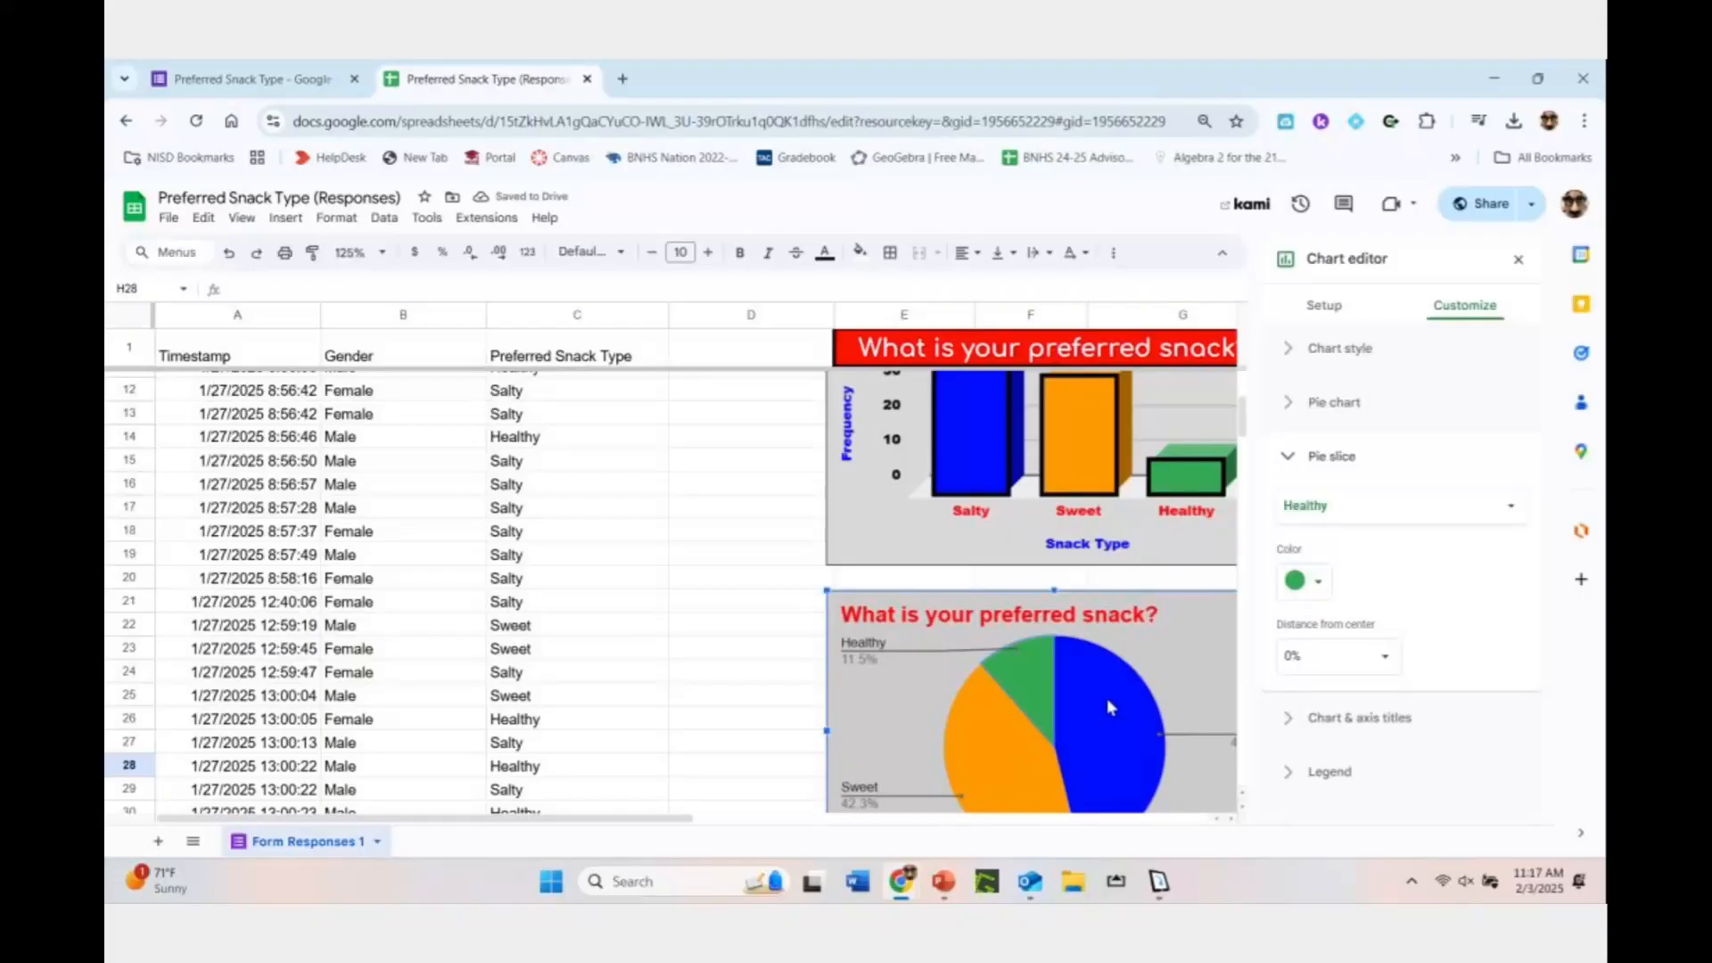
pyautogui.click(1308, 365)
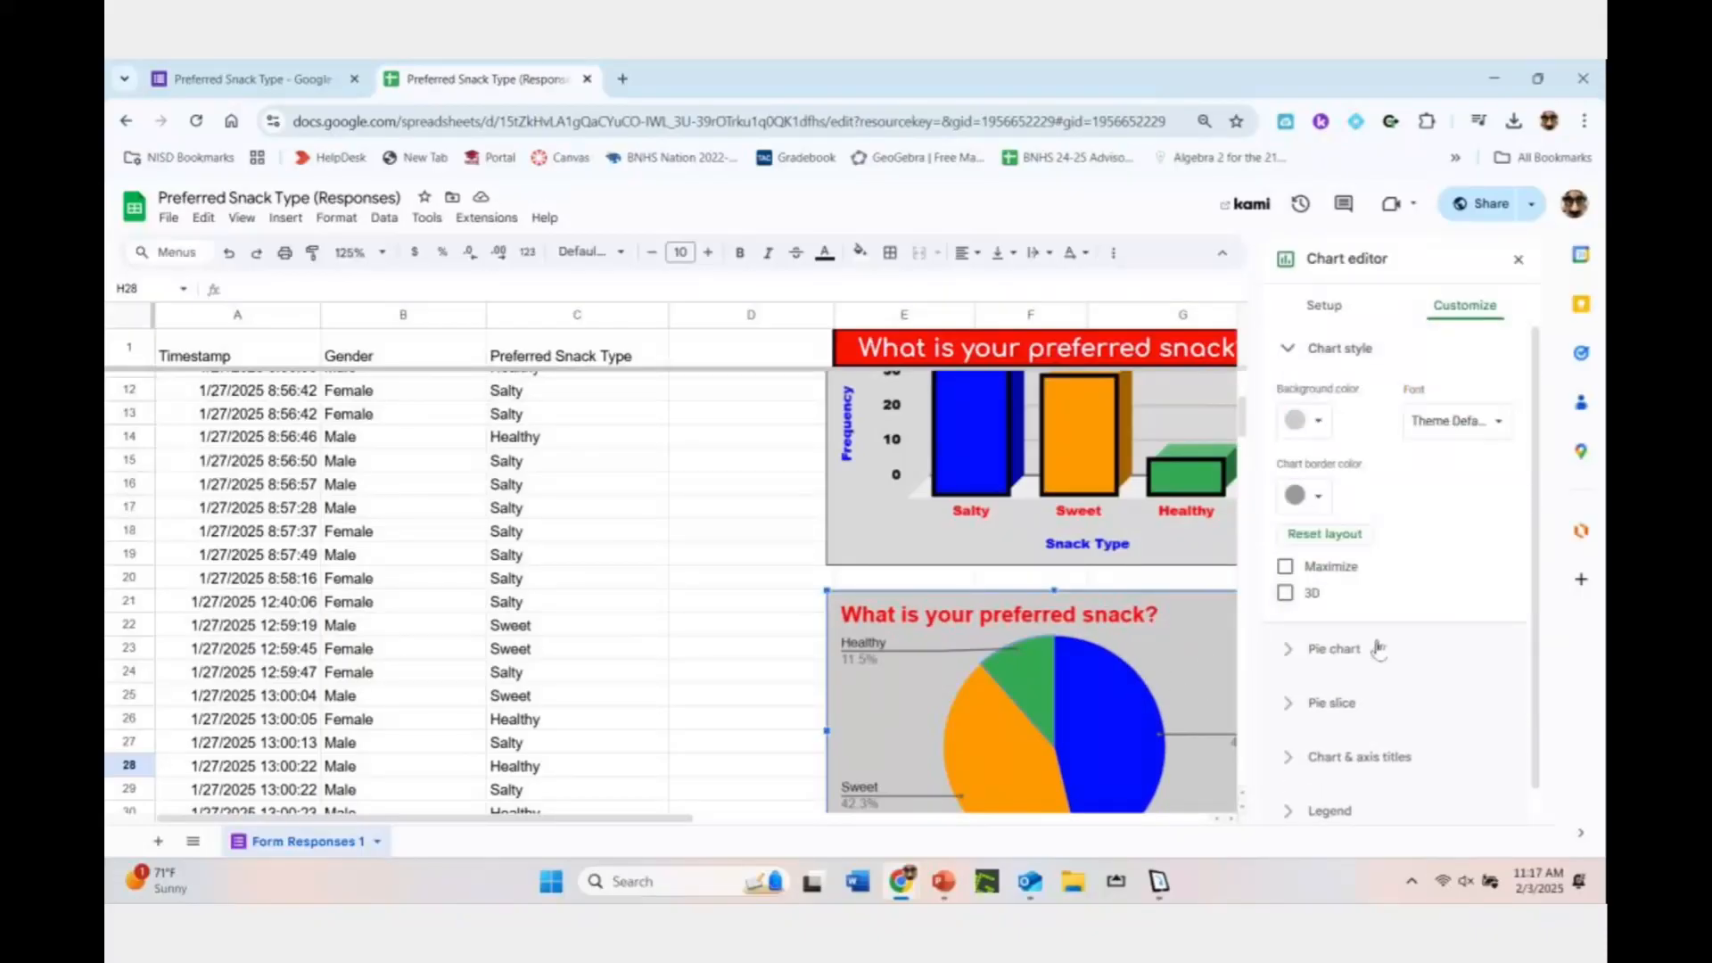
pyautogui.click(1284, 567)
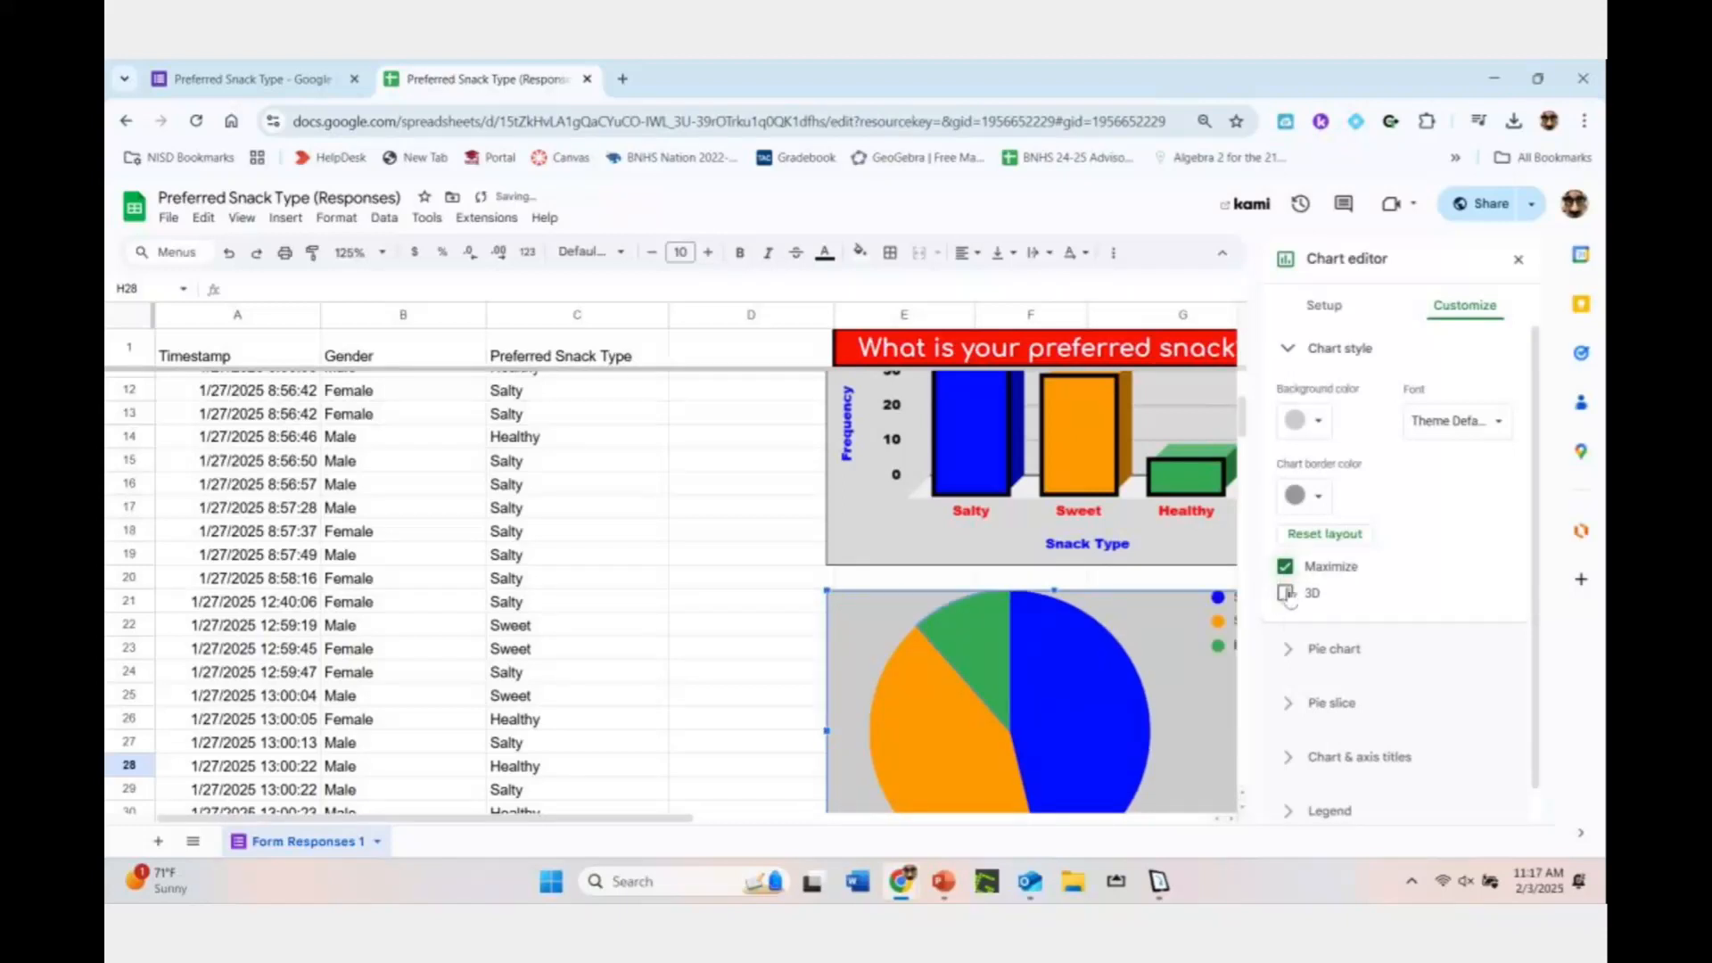
pyautogui.click(1284, 593)
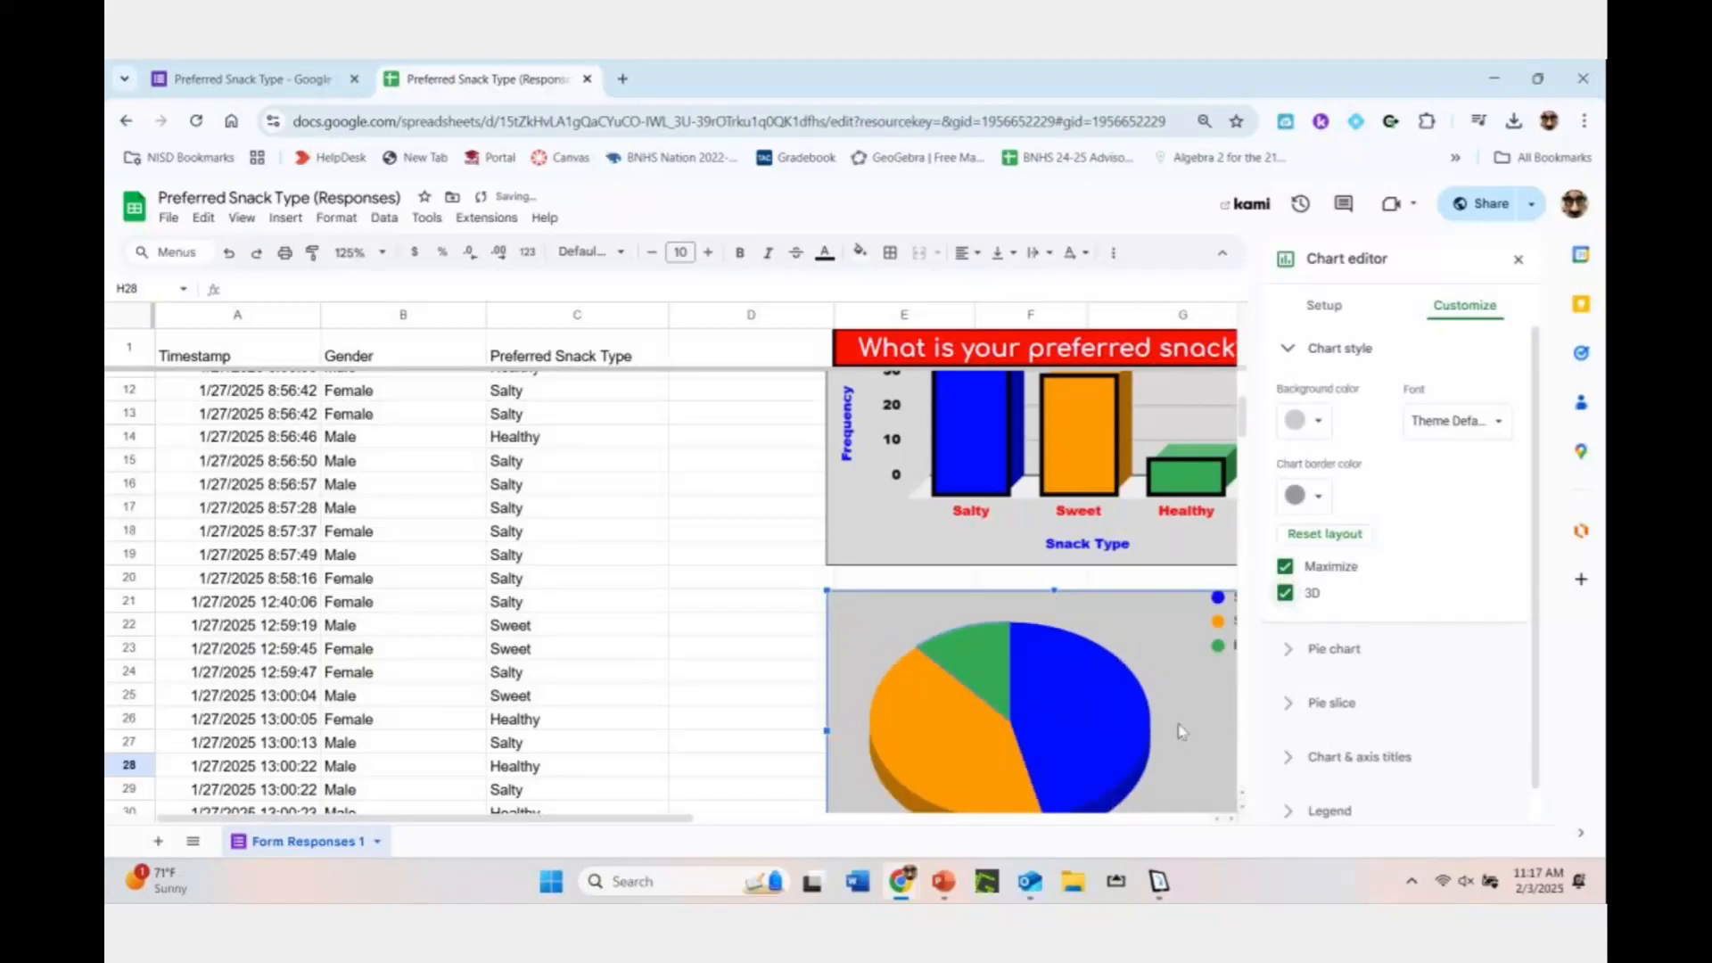
pyautogui.scroll(-2, 1166, 691)
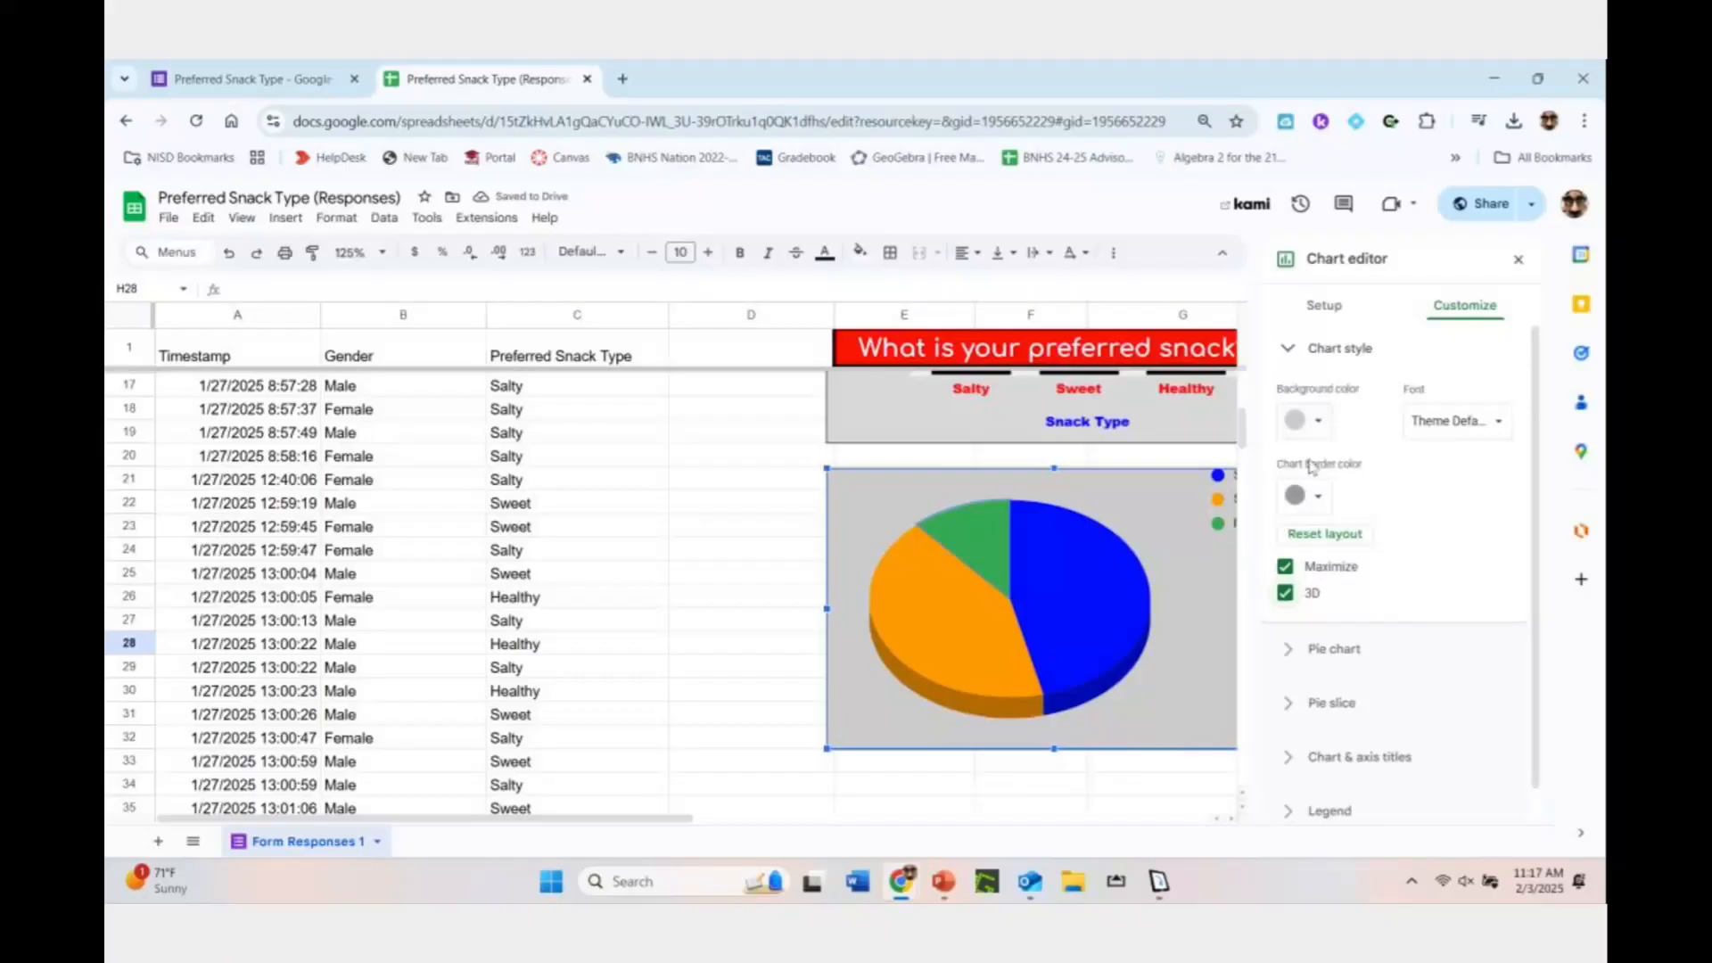
pyautogui.click(1286, 566)
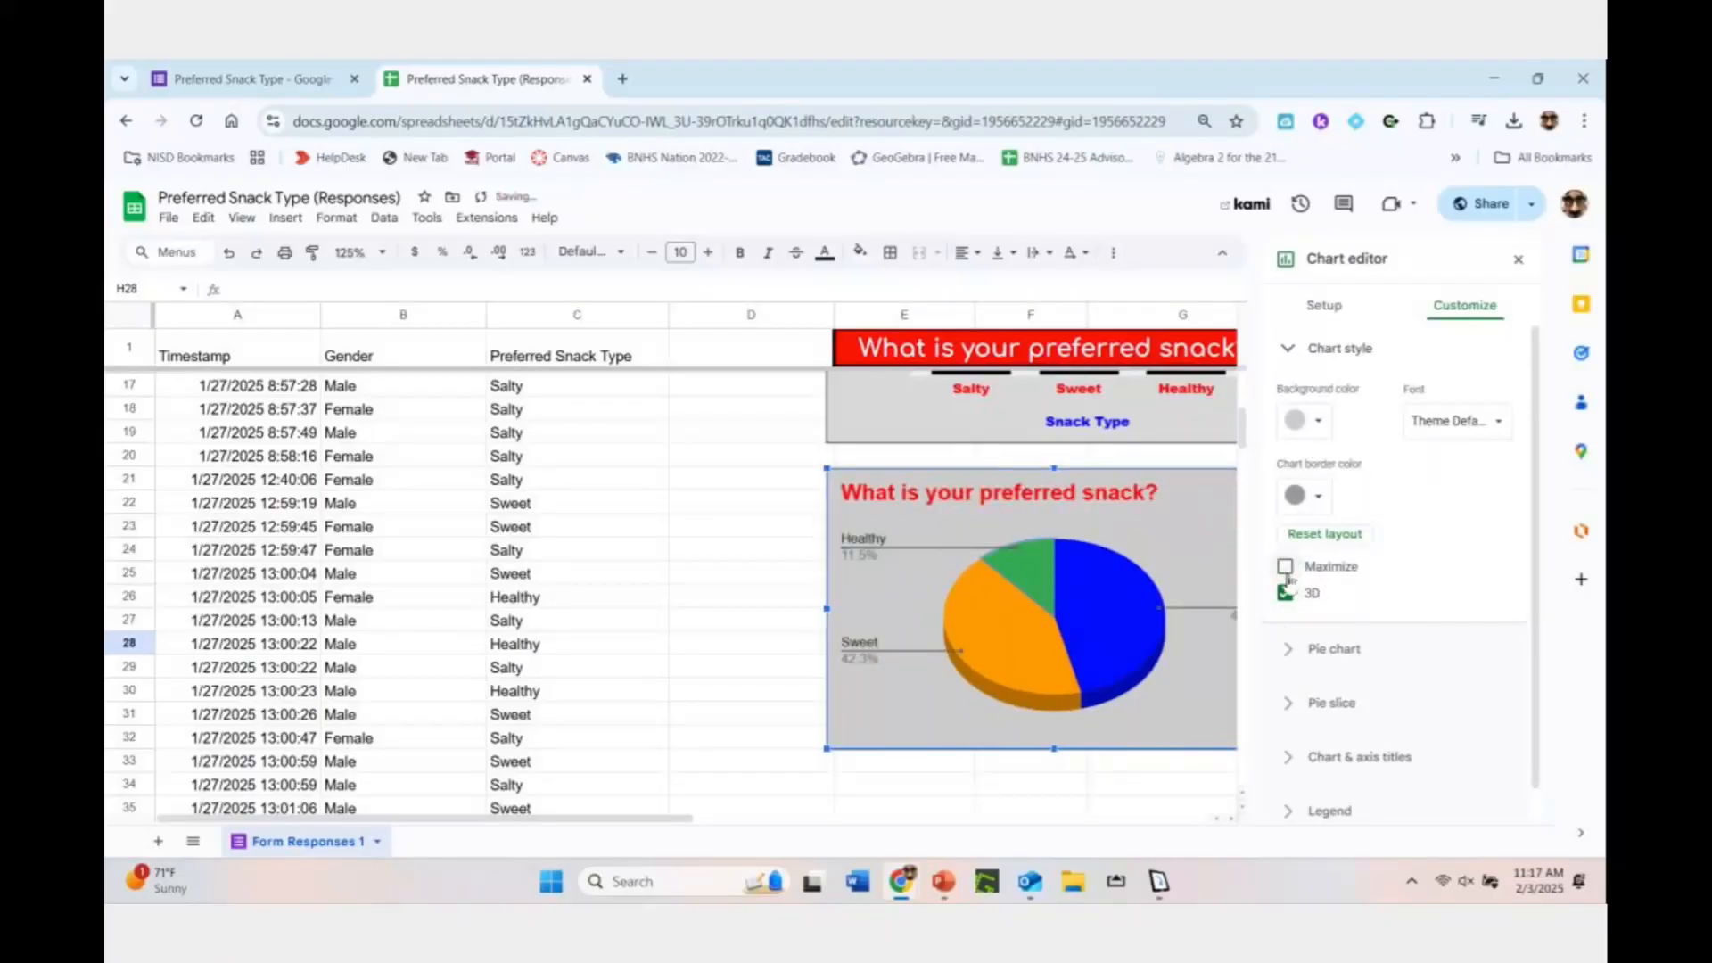
pyautogui.click(1284, 568)
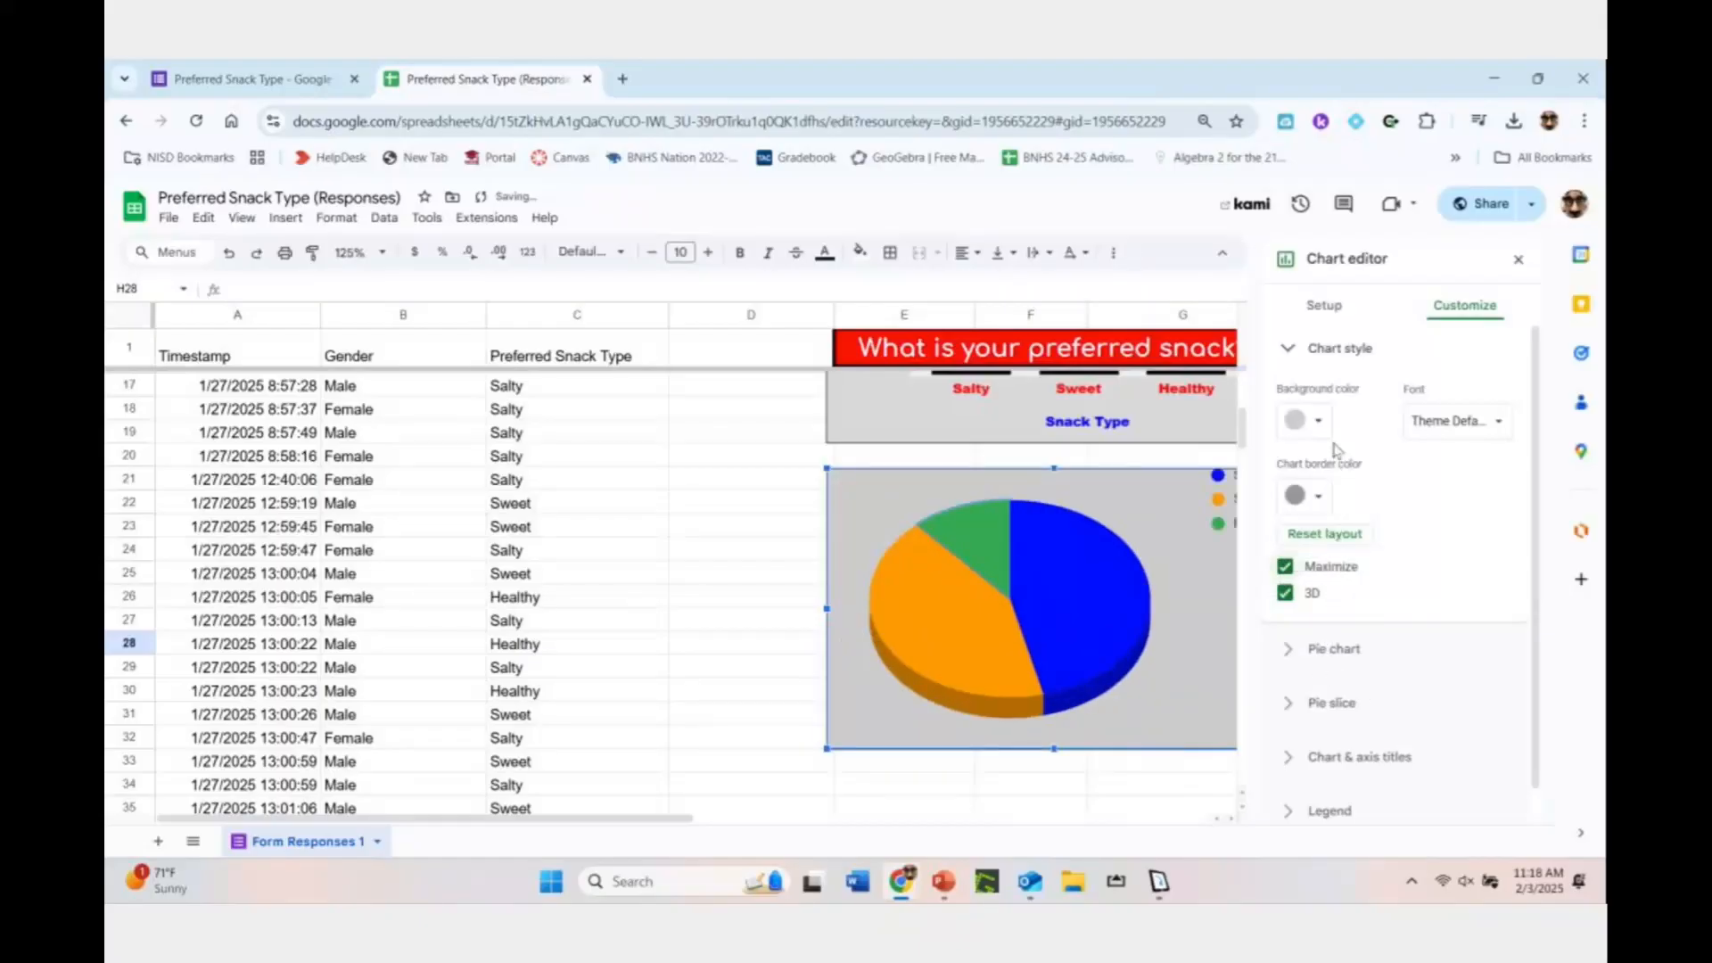
pyautogui.click(1311, 420)
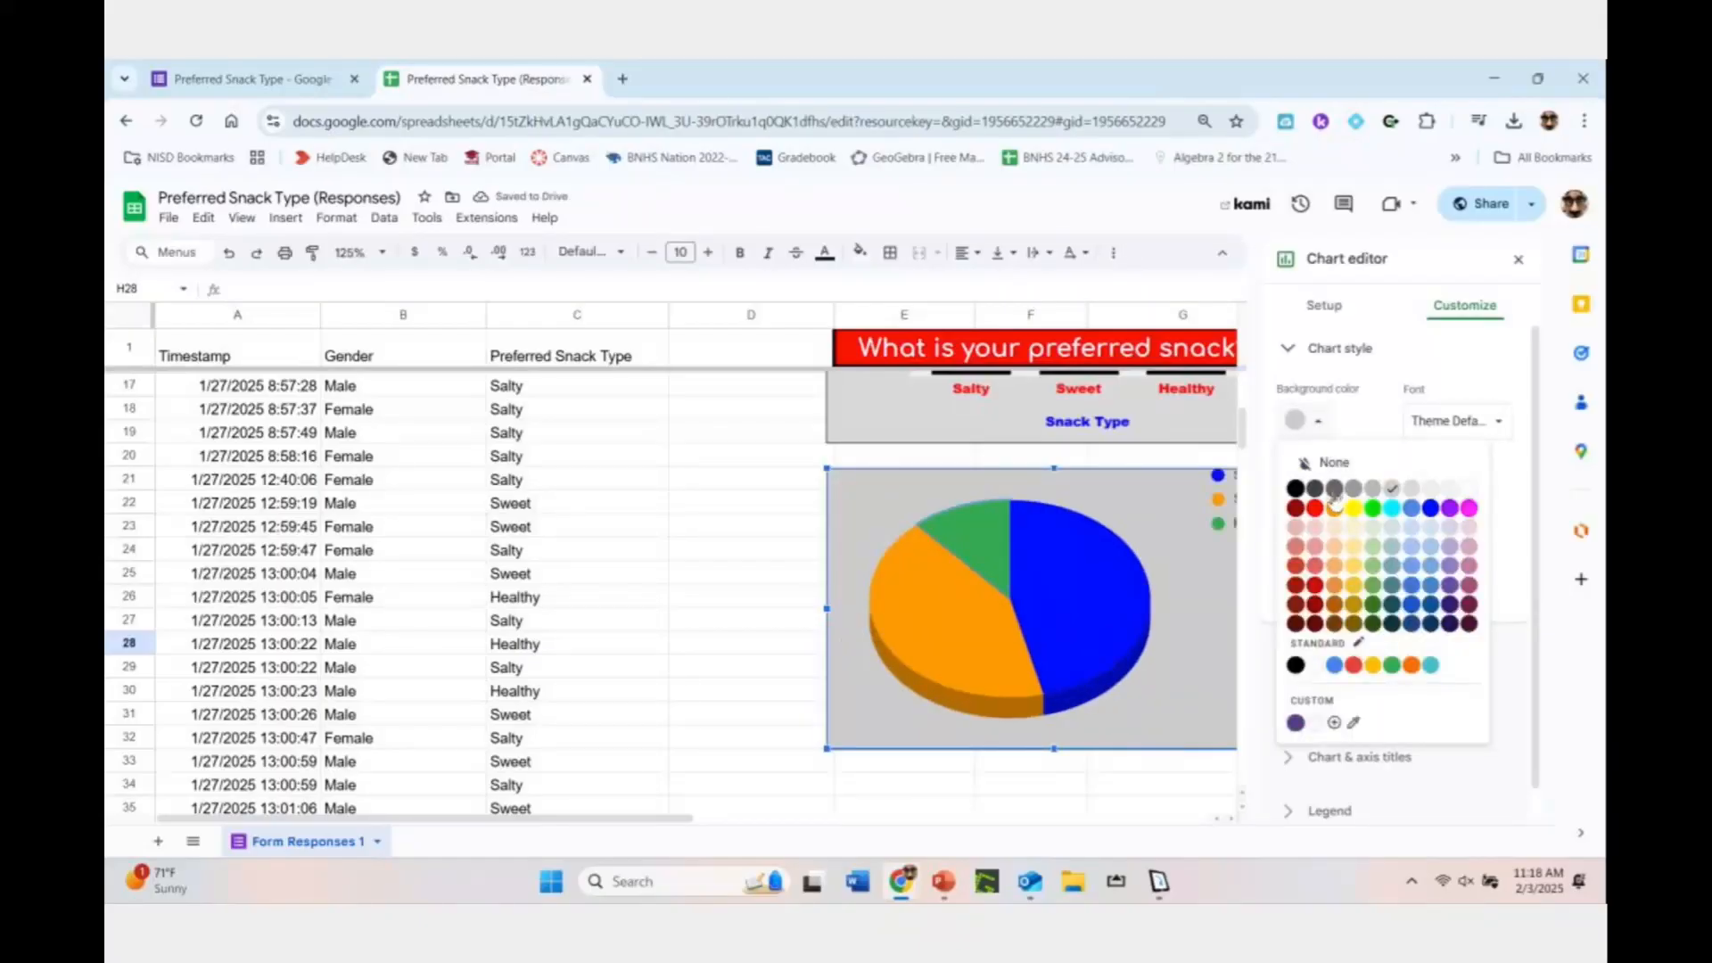
pyautogui.click(1349, 425)
pyautogui.click(1321, 496)
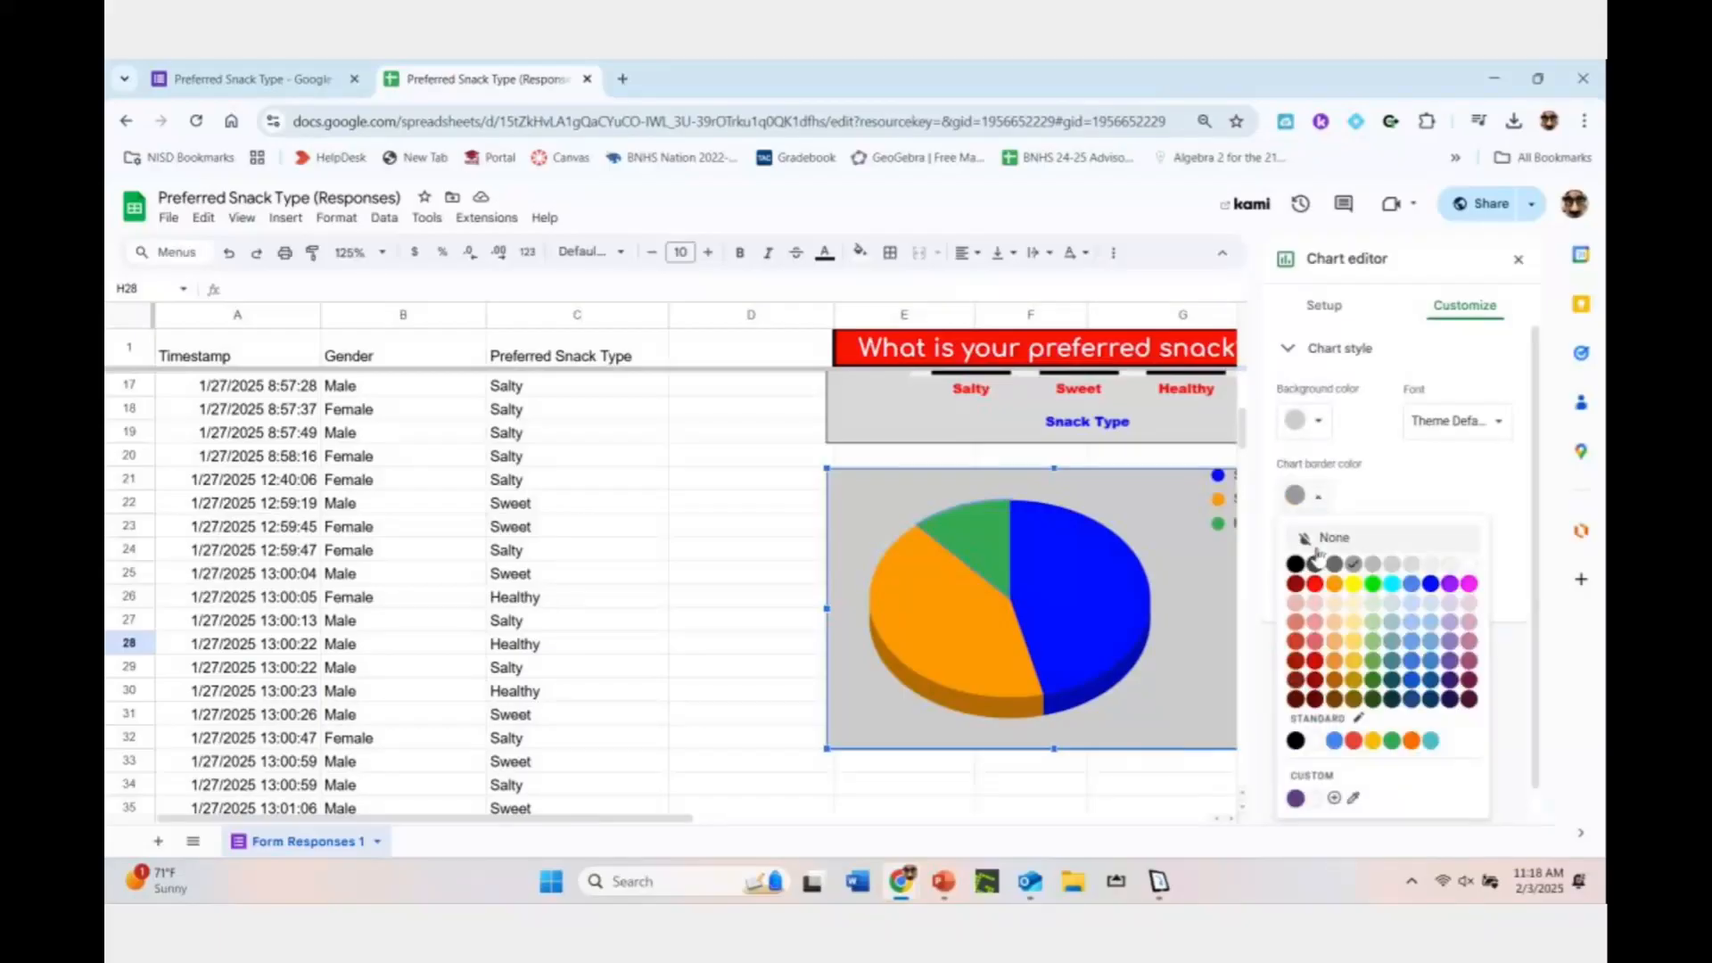
pyautogui.click(1374, 489)
pyautogui.scroll(-1, 1410, 541)
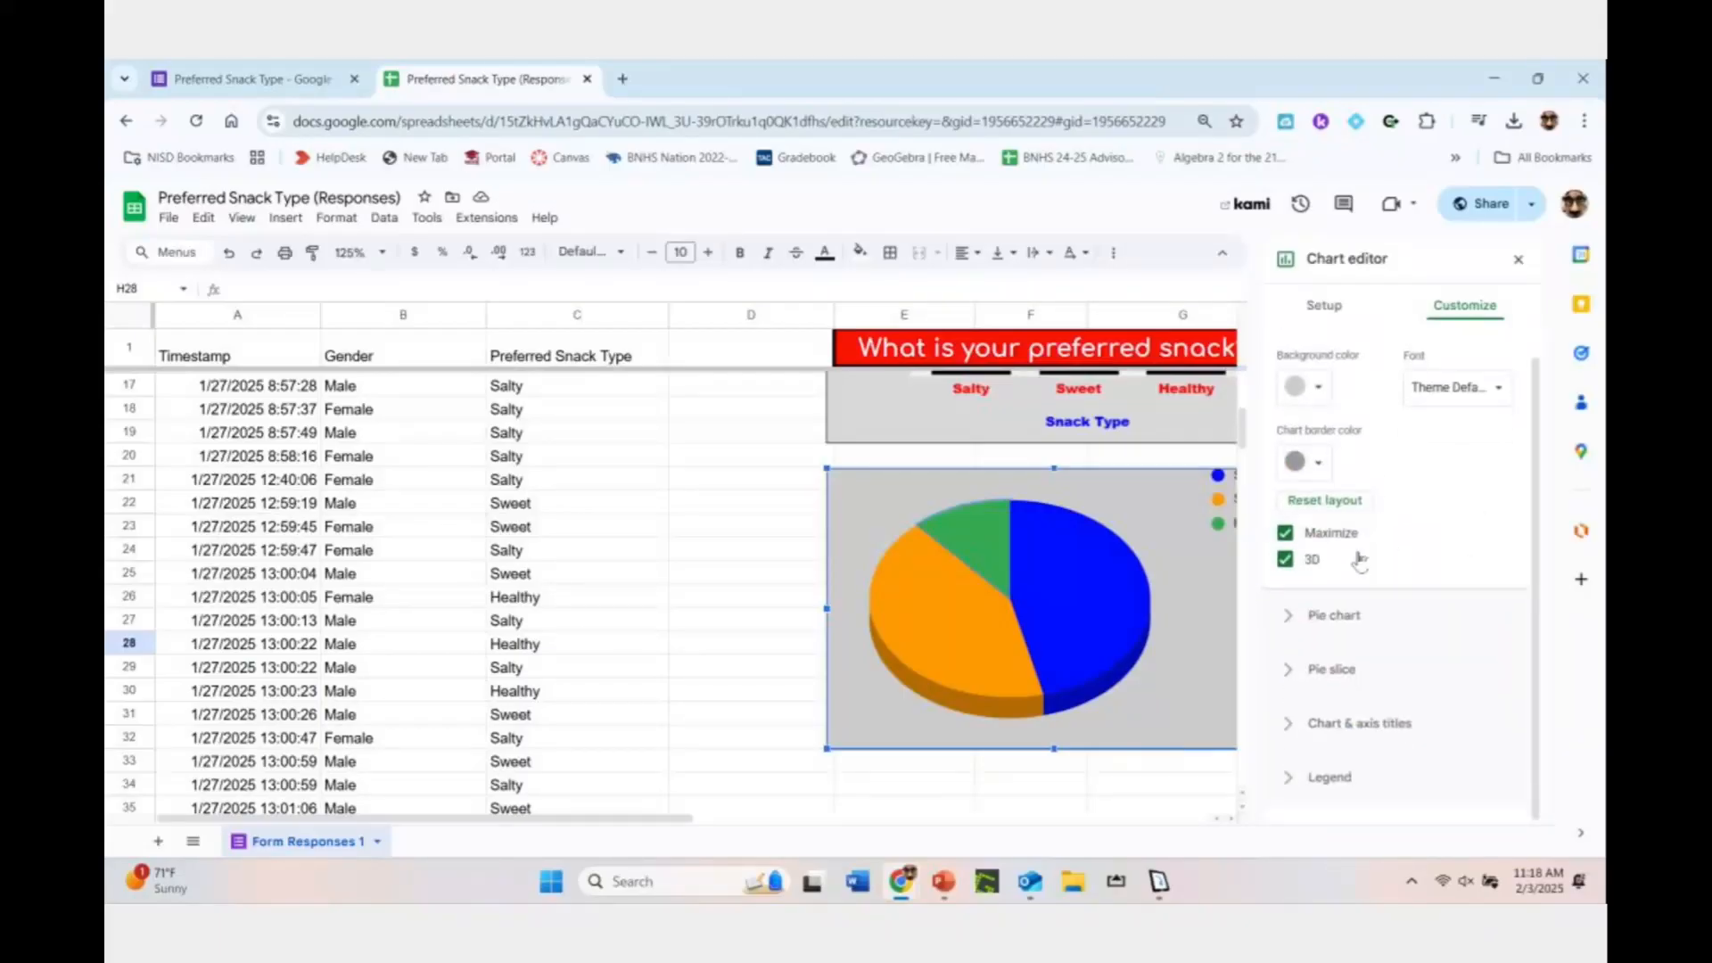
# Give the pie chart a donut hole, trying 50% before settling on 25%
pyautogui.click(1286, 616)
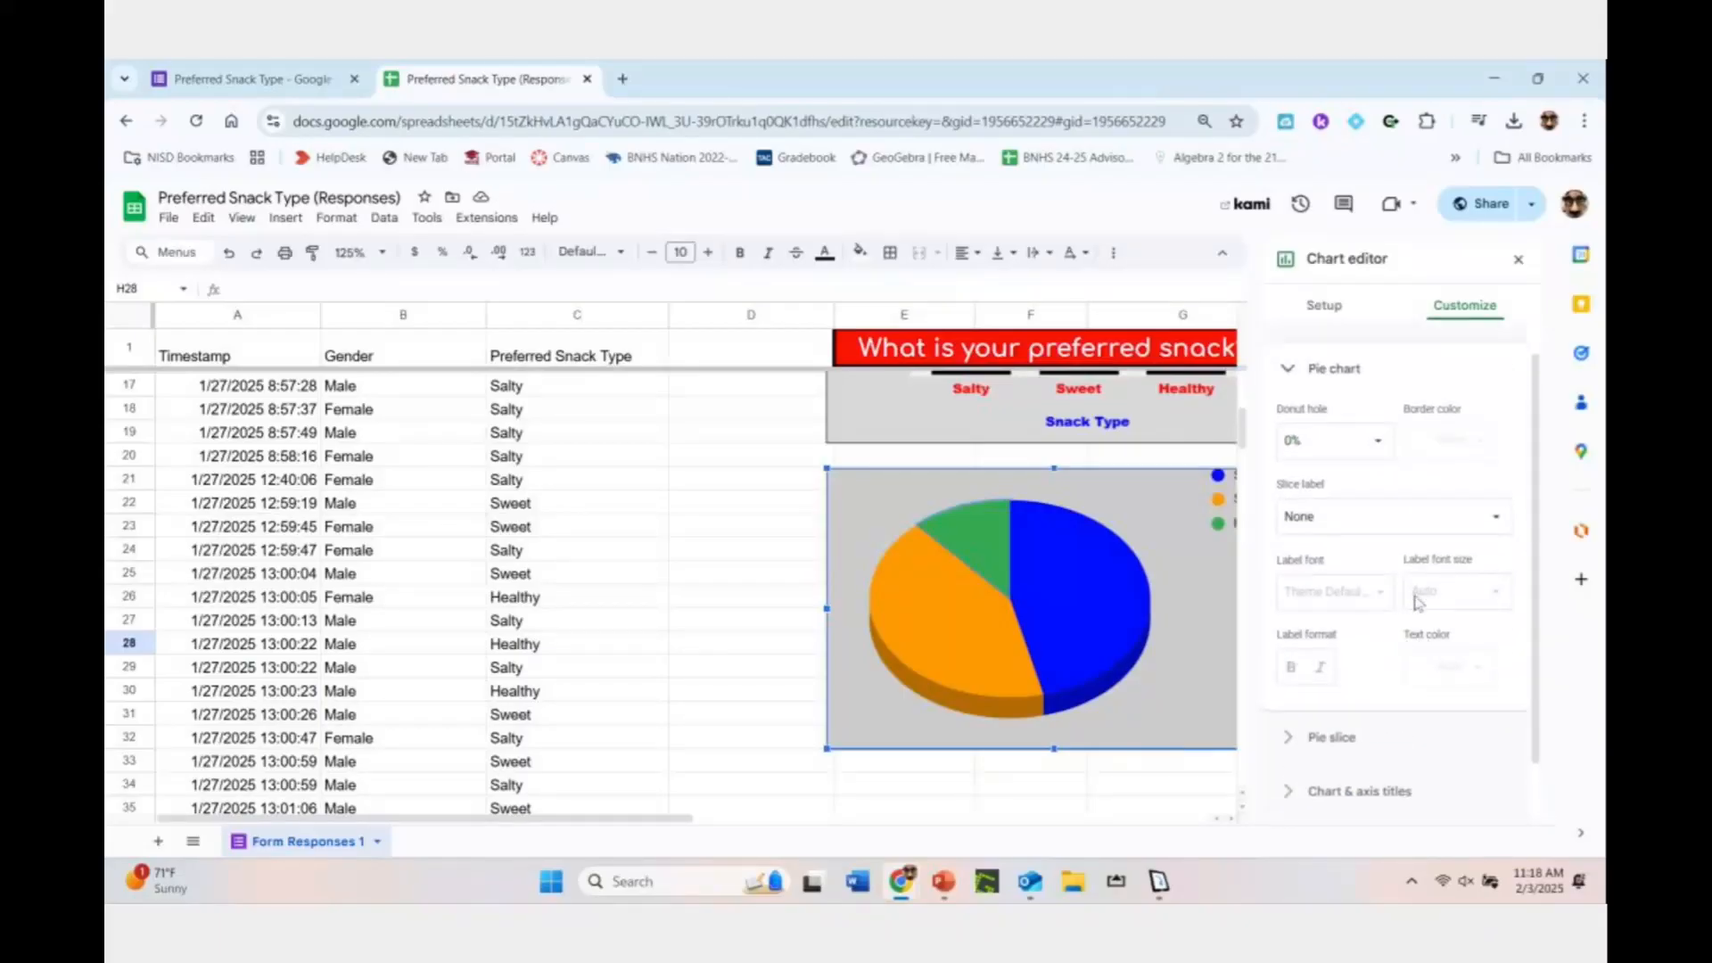
pyautogui.click(1379, 442)
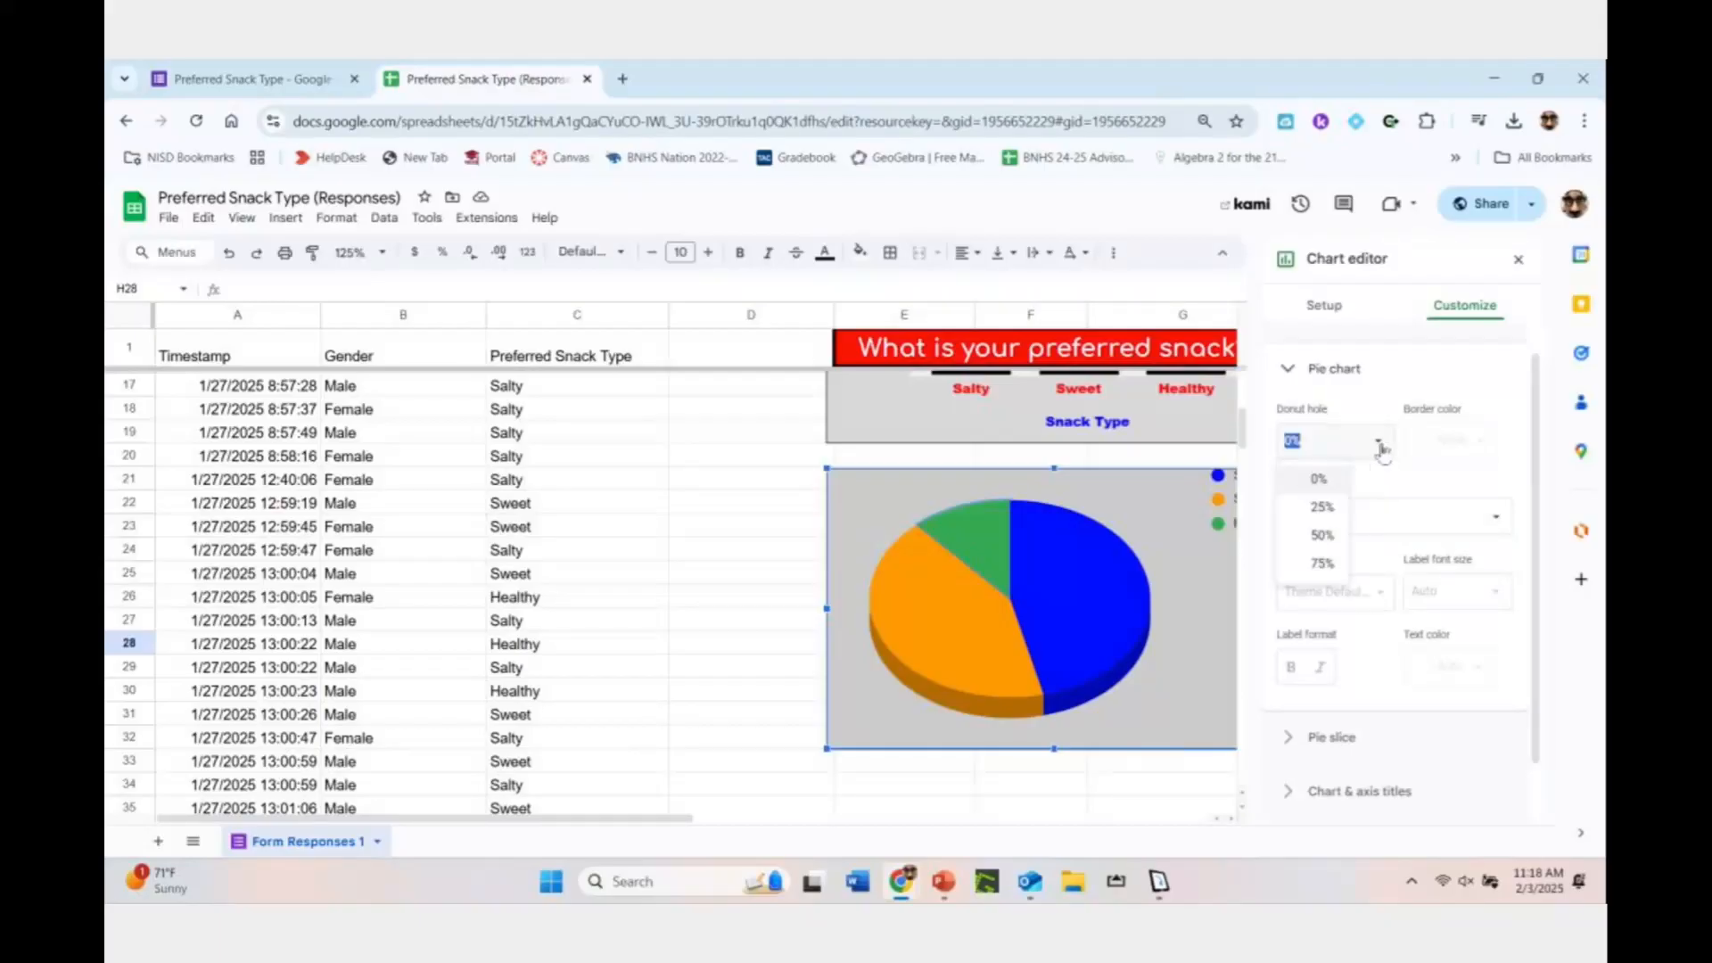
pyautogui.click(1342, 535)
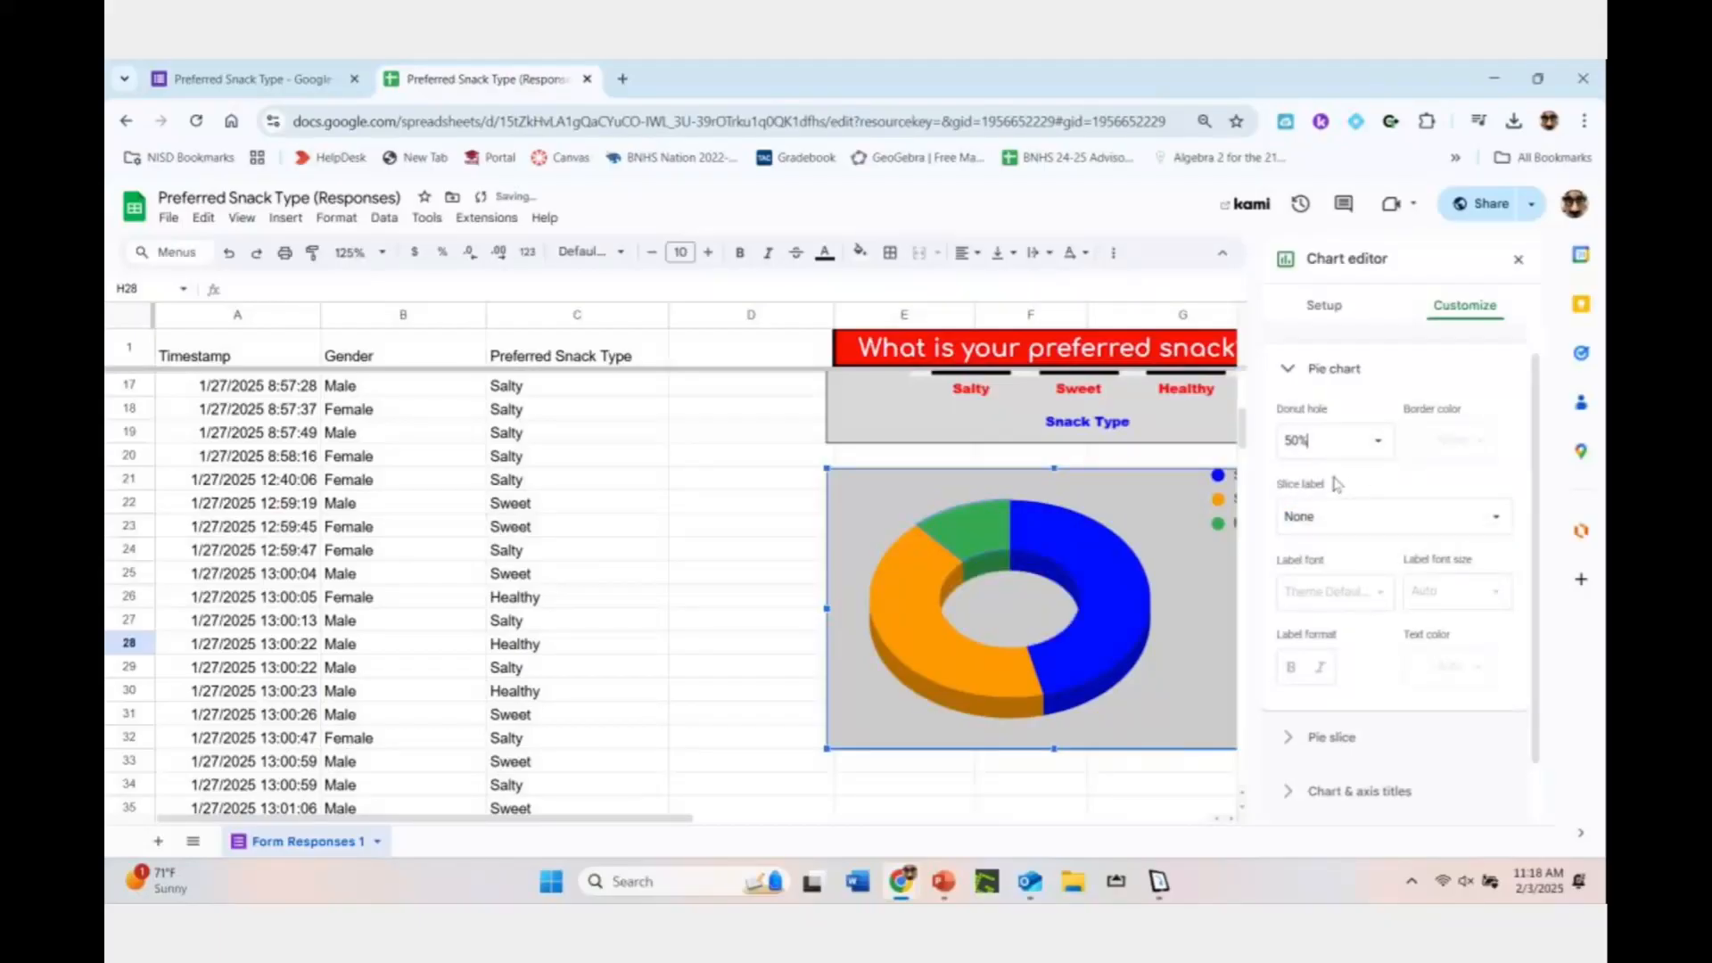
pyautogui.click(1335, 441)
pyautogui.click(1330, 510)
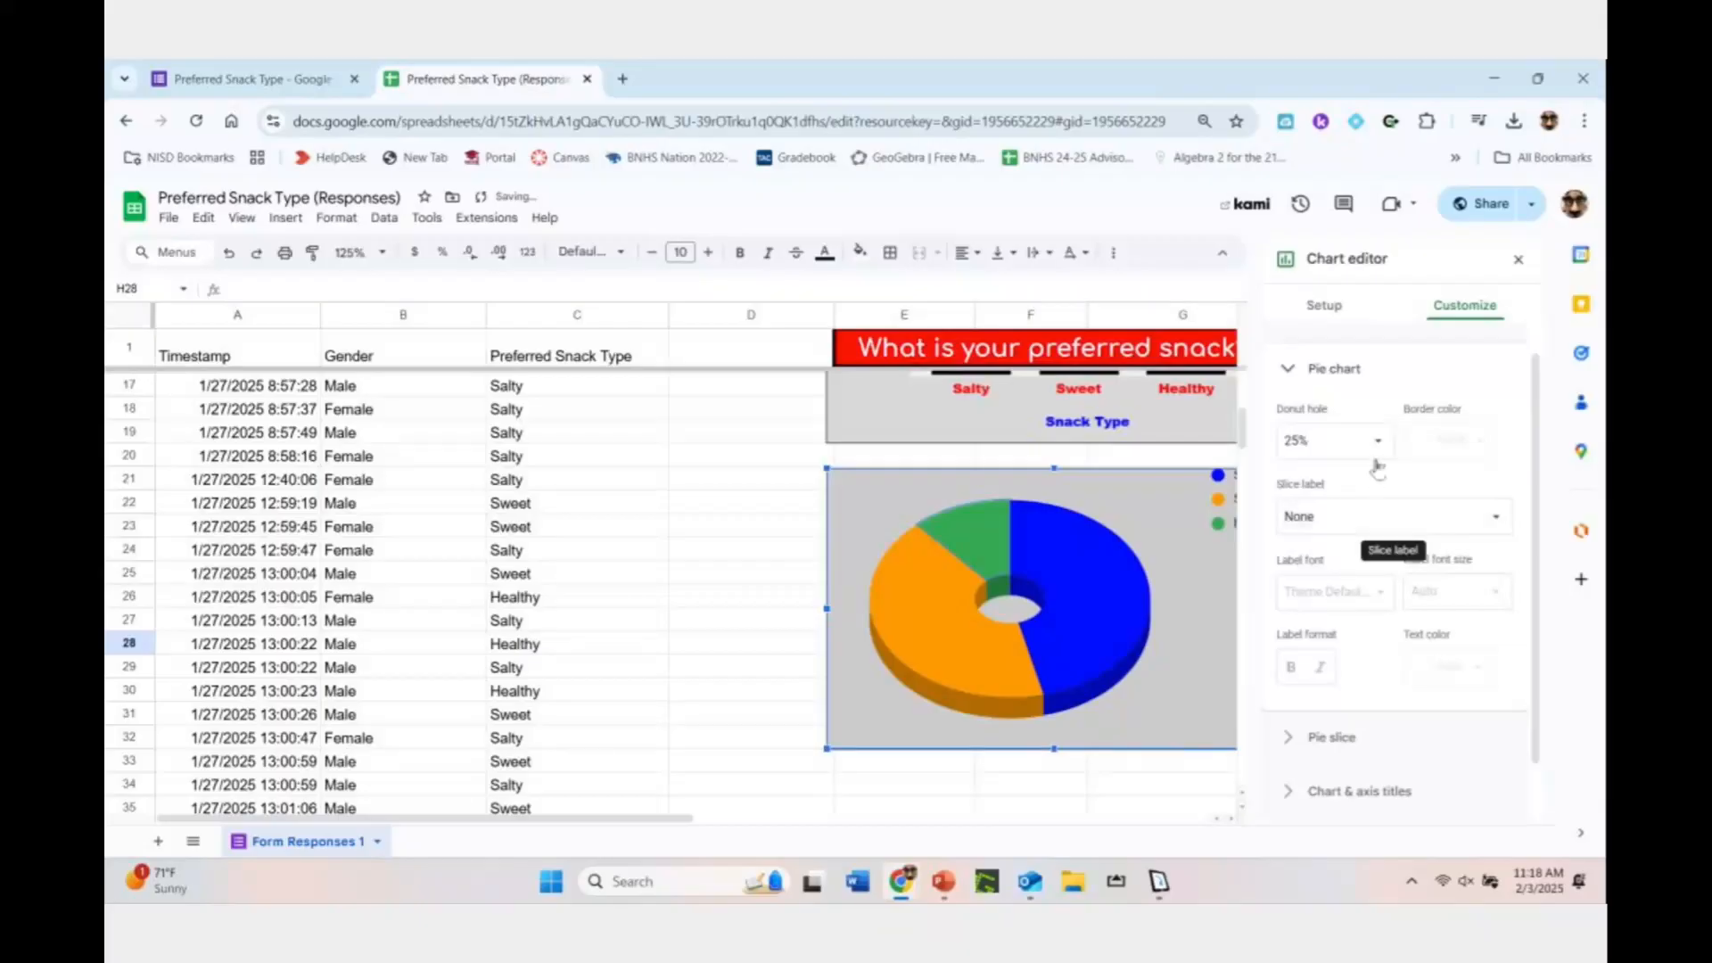
# Label the pie slices with their Percentage after trying Label and Value, and italicize the slice labels
pyautogui.click(1466, 526)
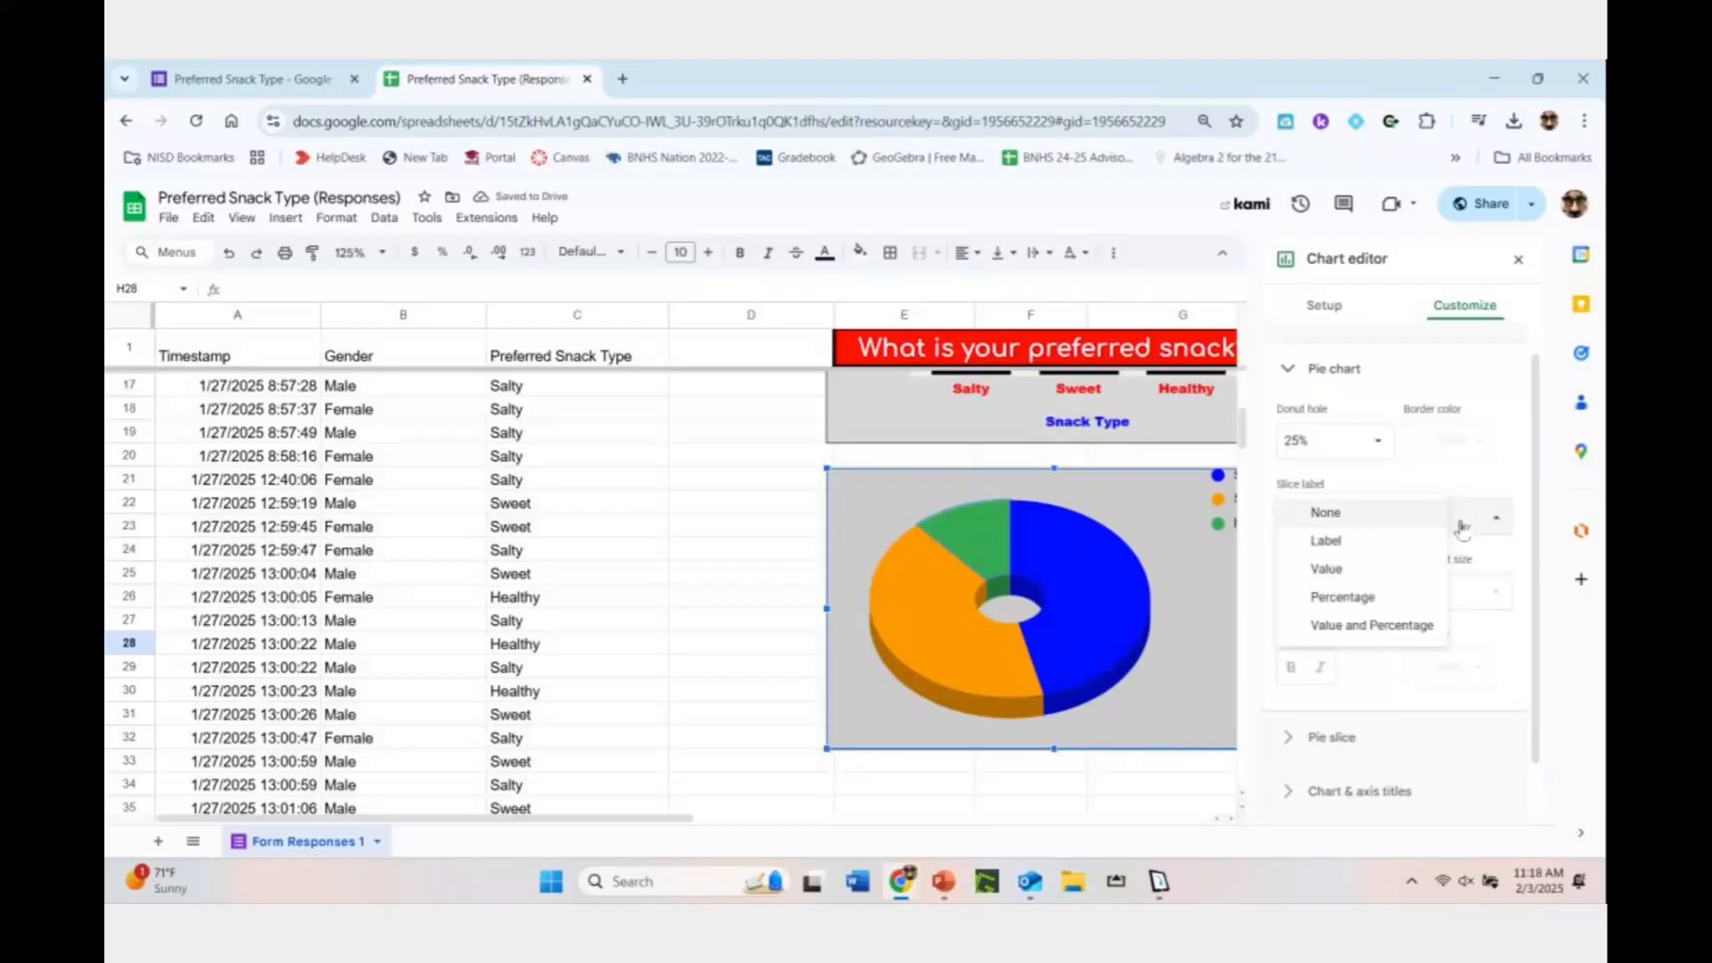
pyautogui.click(1369, 541)
pyautogui.click(1368, 534)
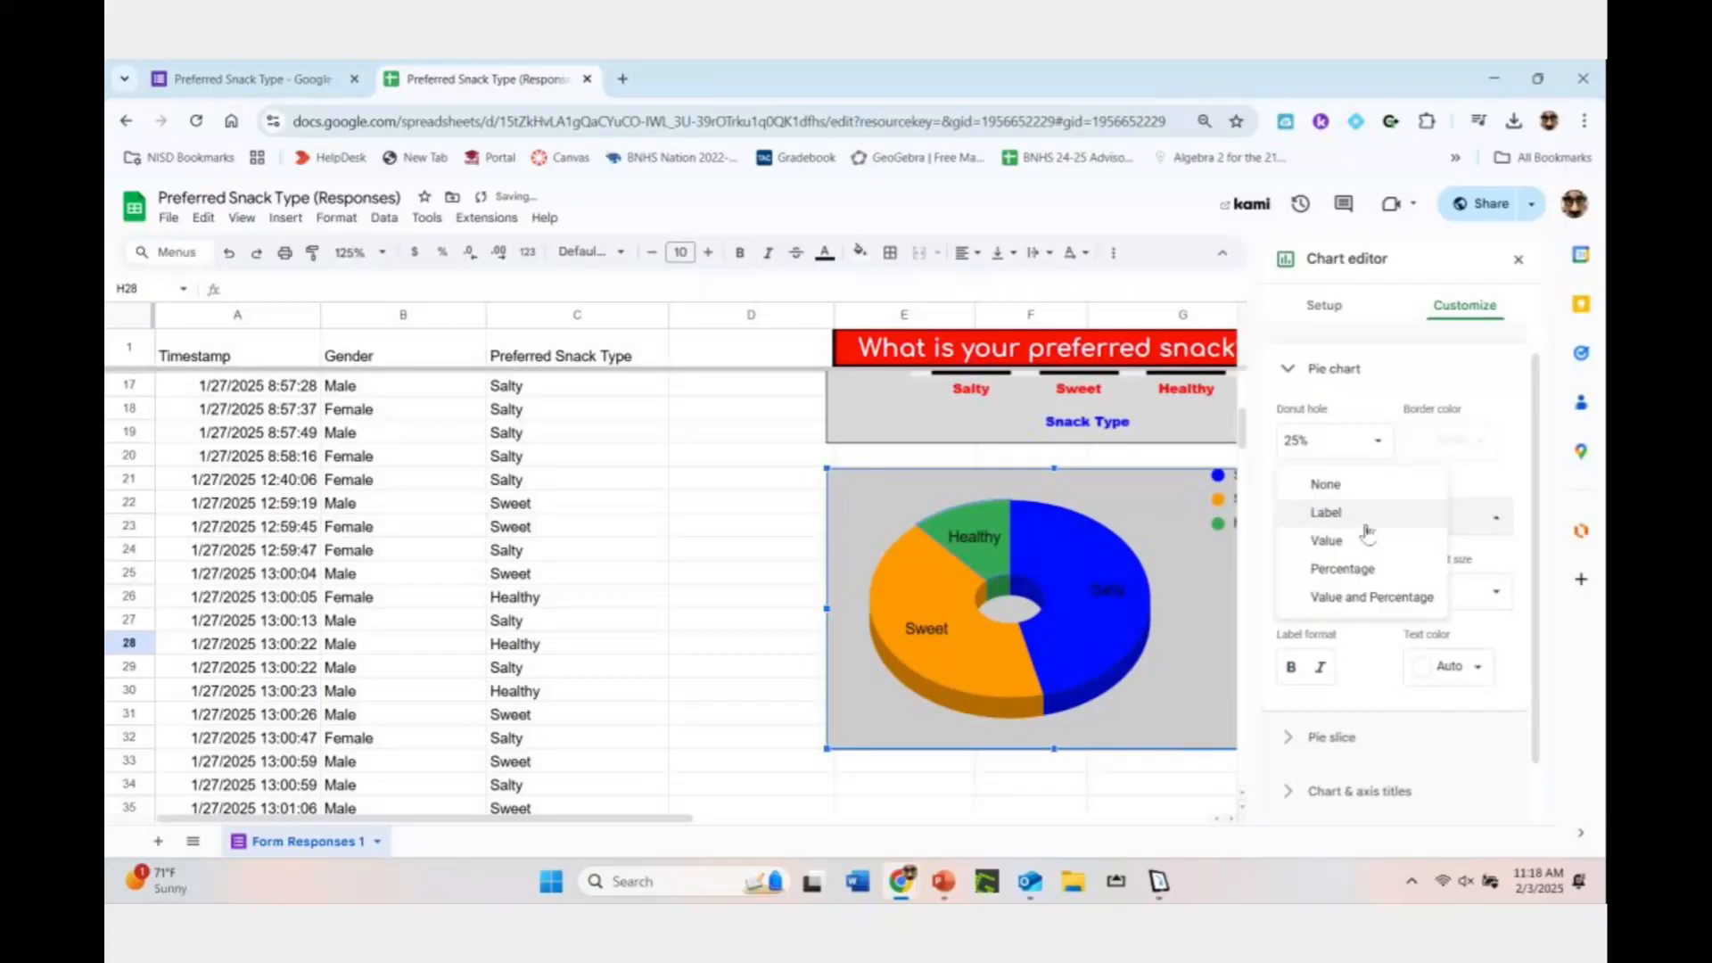
pyautogui.click(1370, 539)
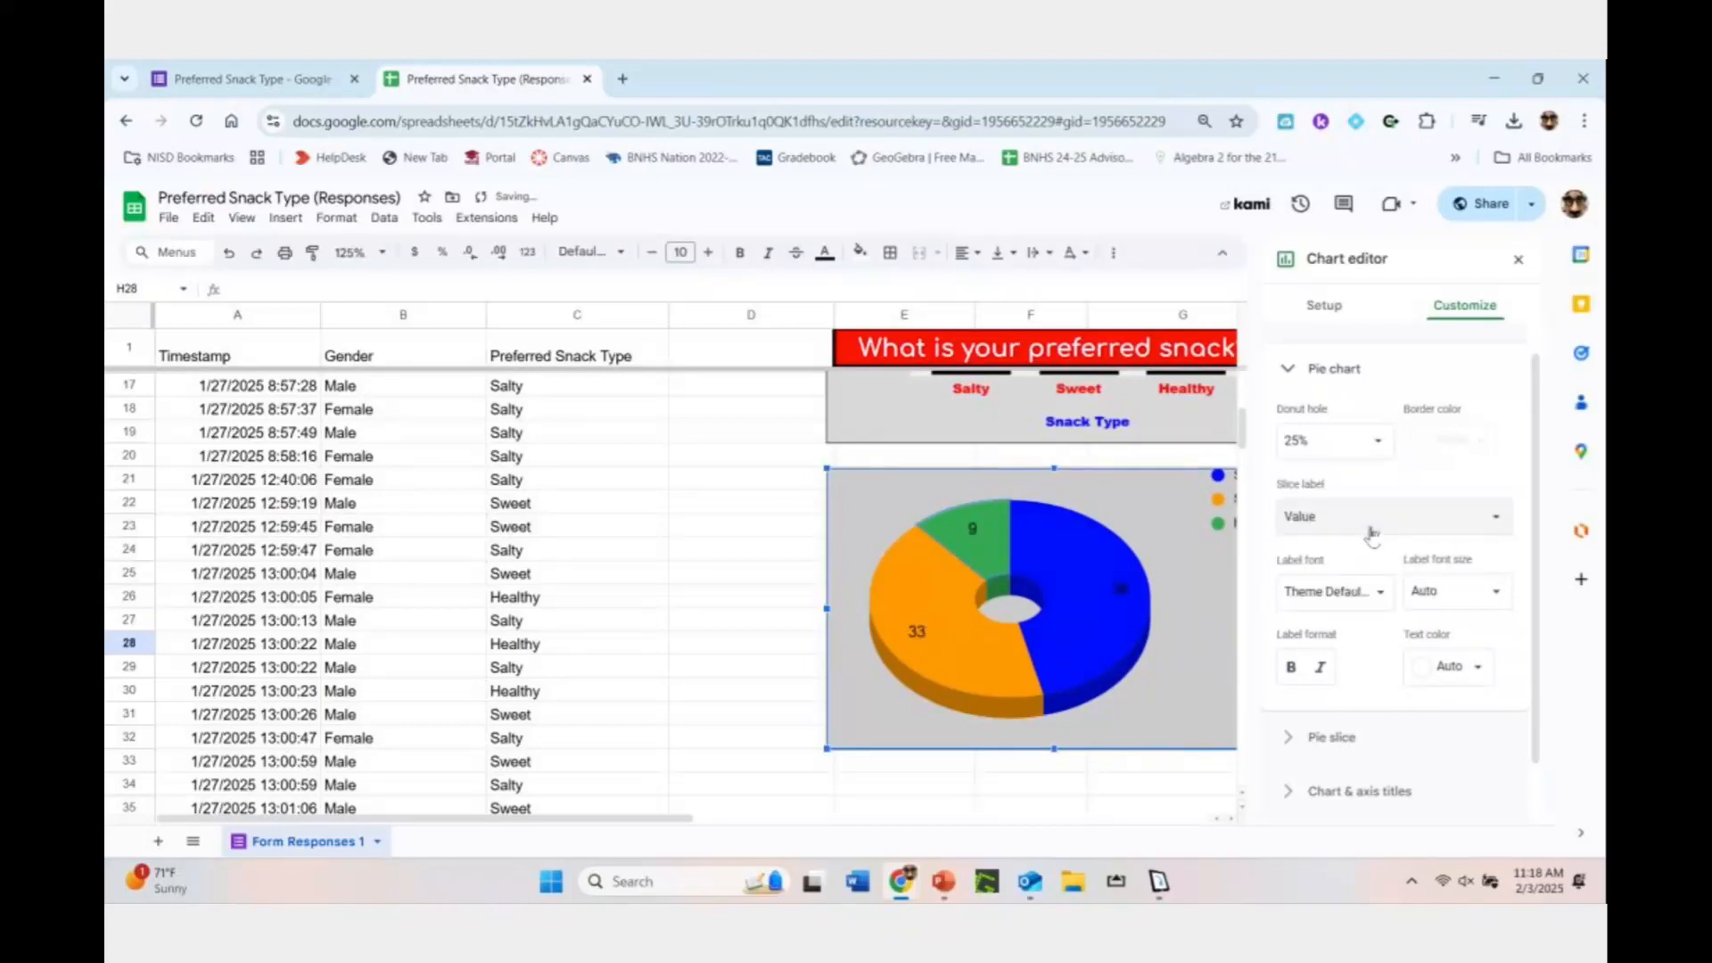
pyautogui.click(1371, 535)
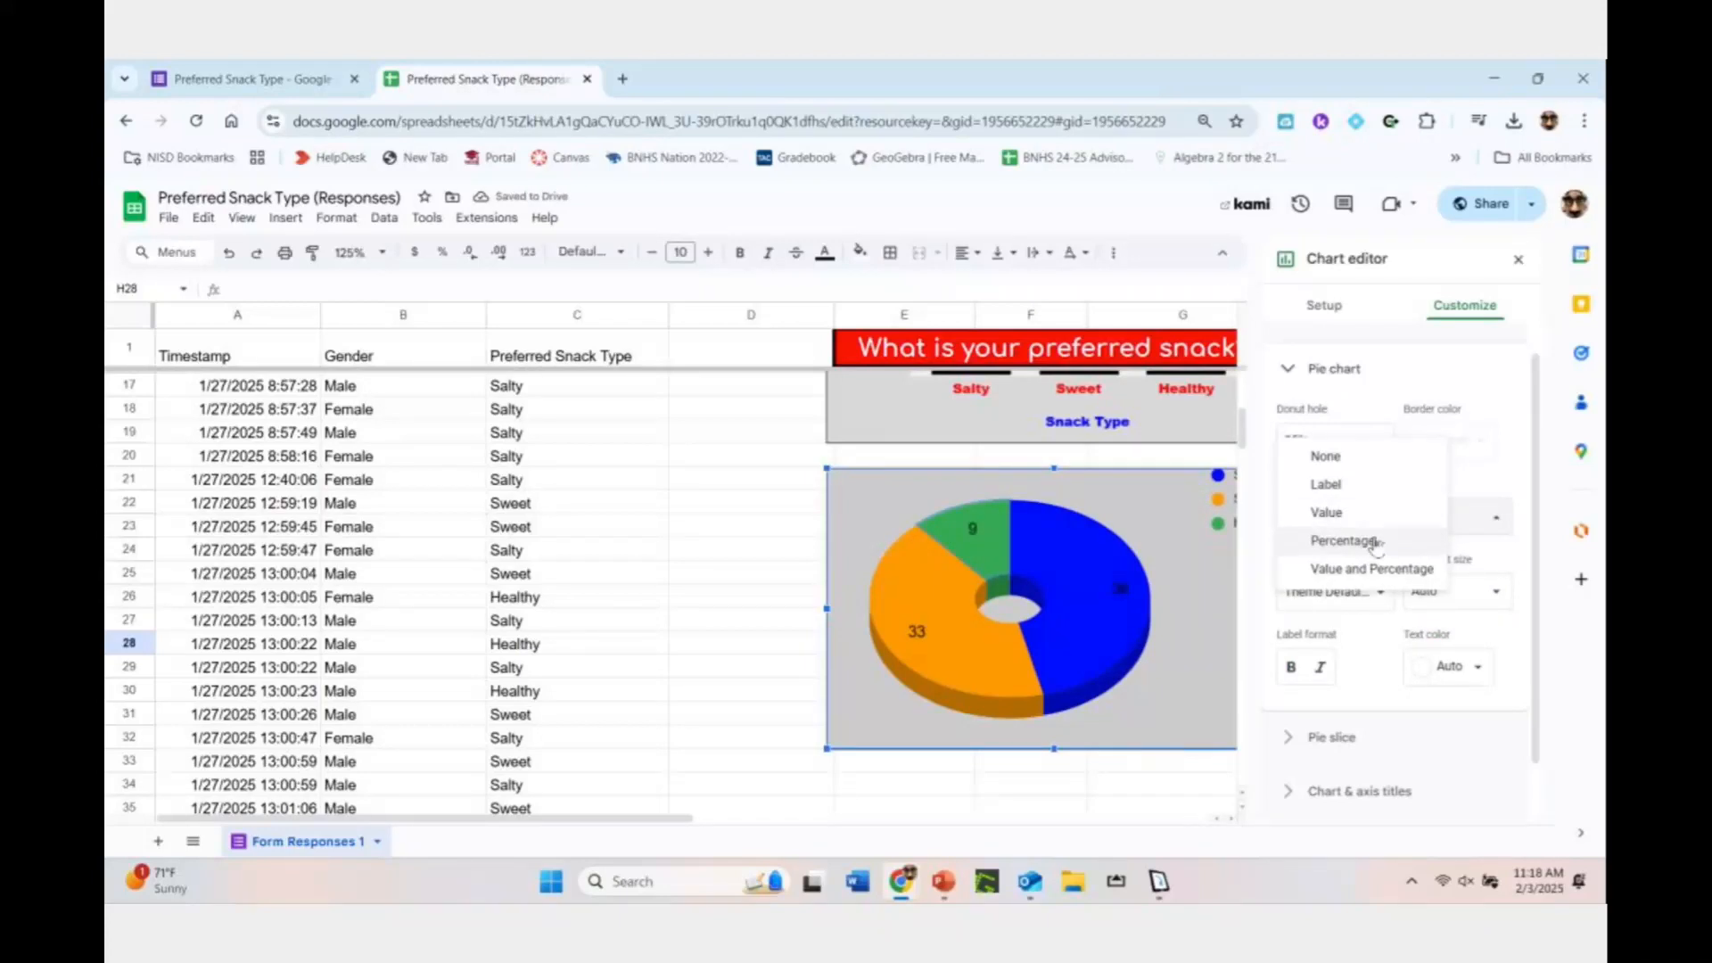
pyautogui.click(1375, 542)
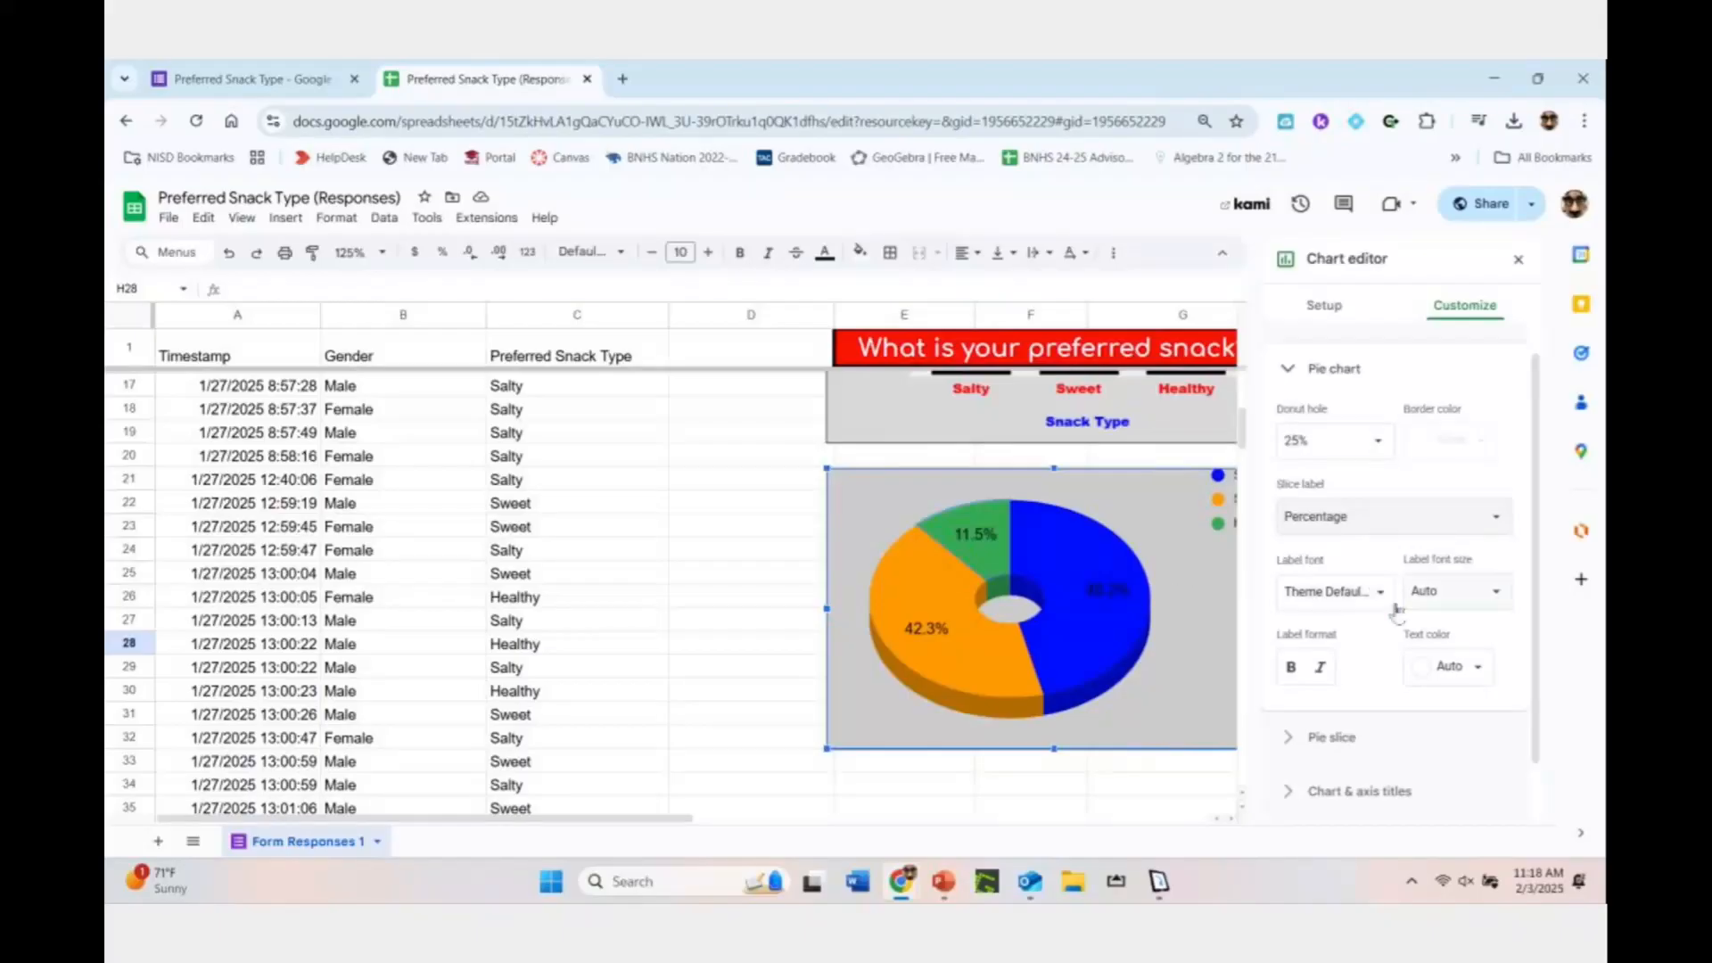
pyautogui.click(1315, 669)
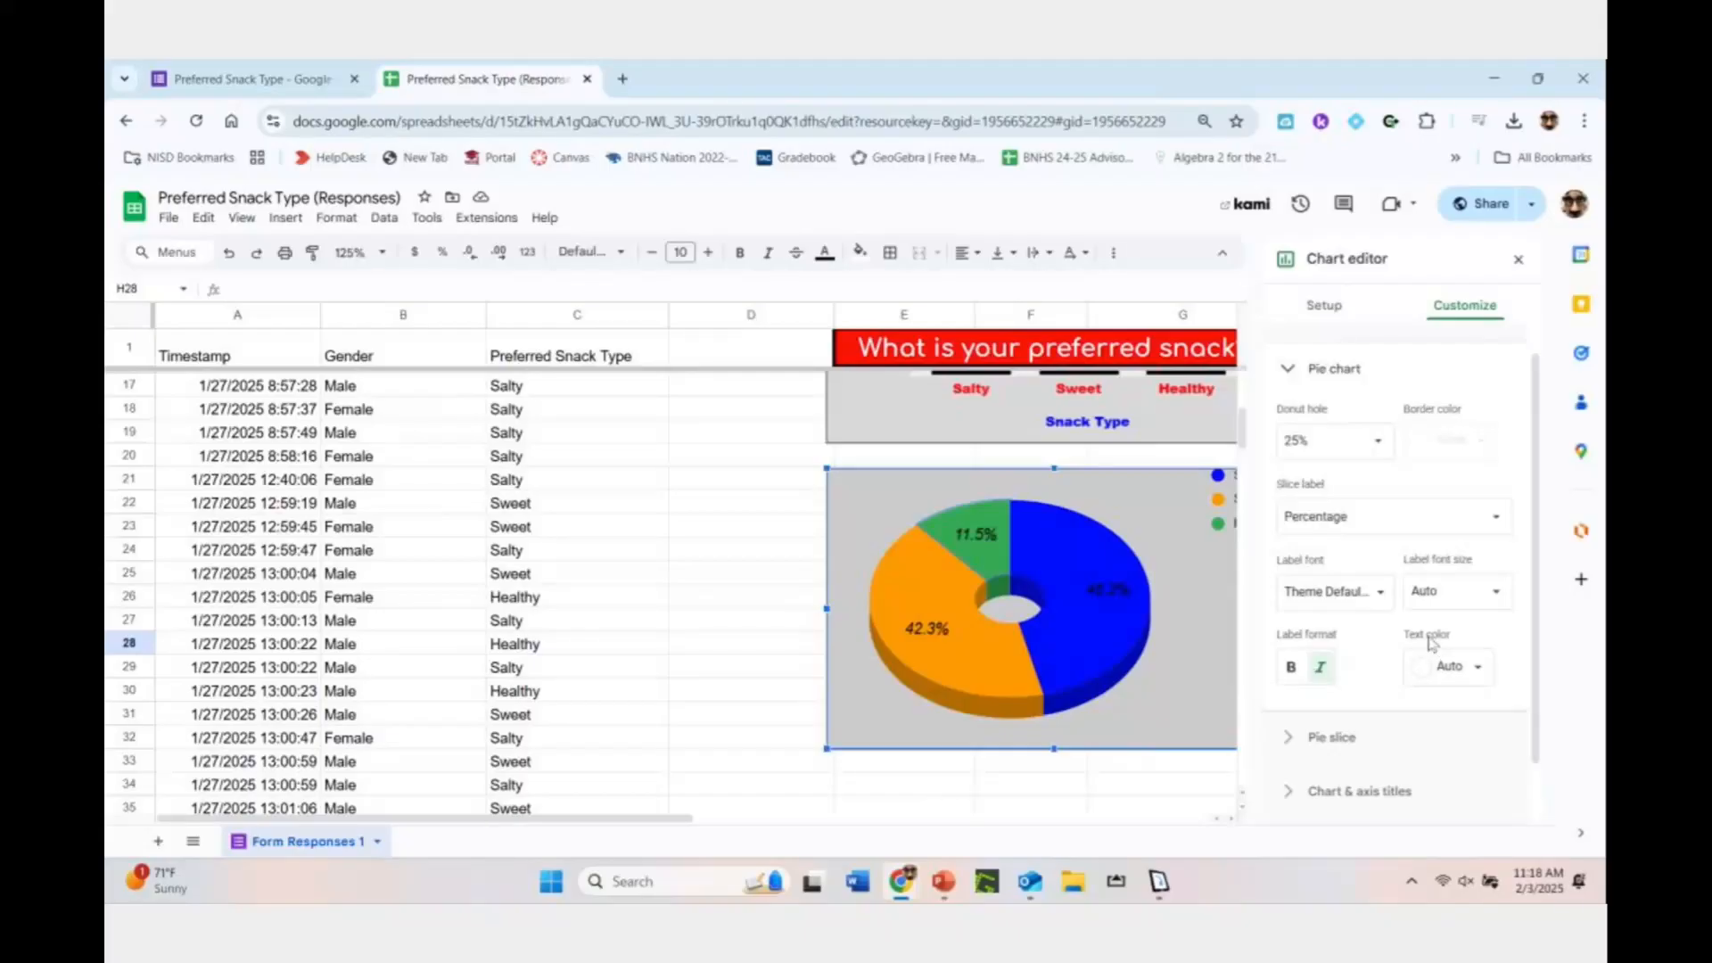
pyautogui.click(927, 785)
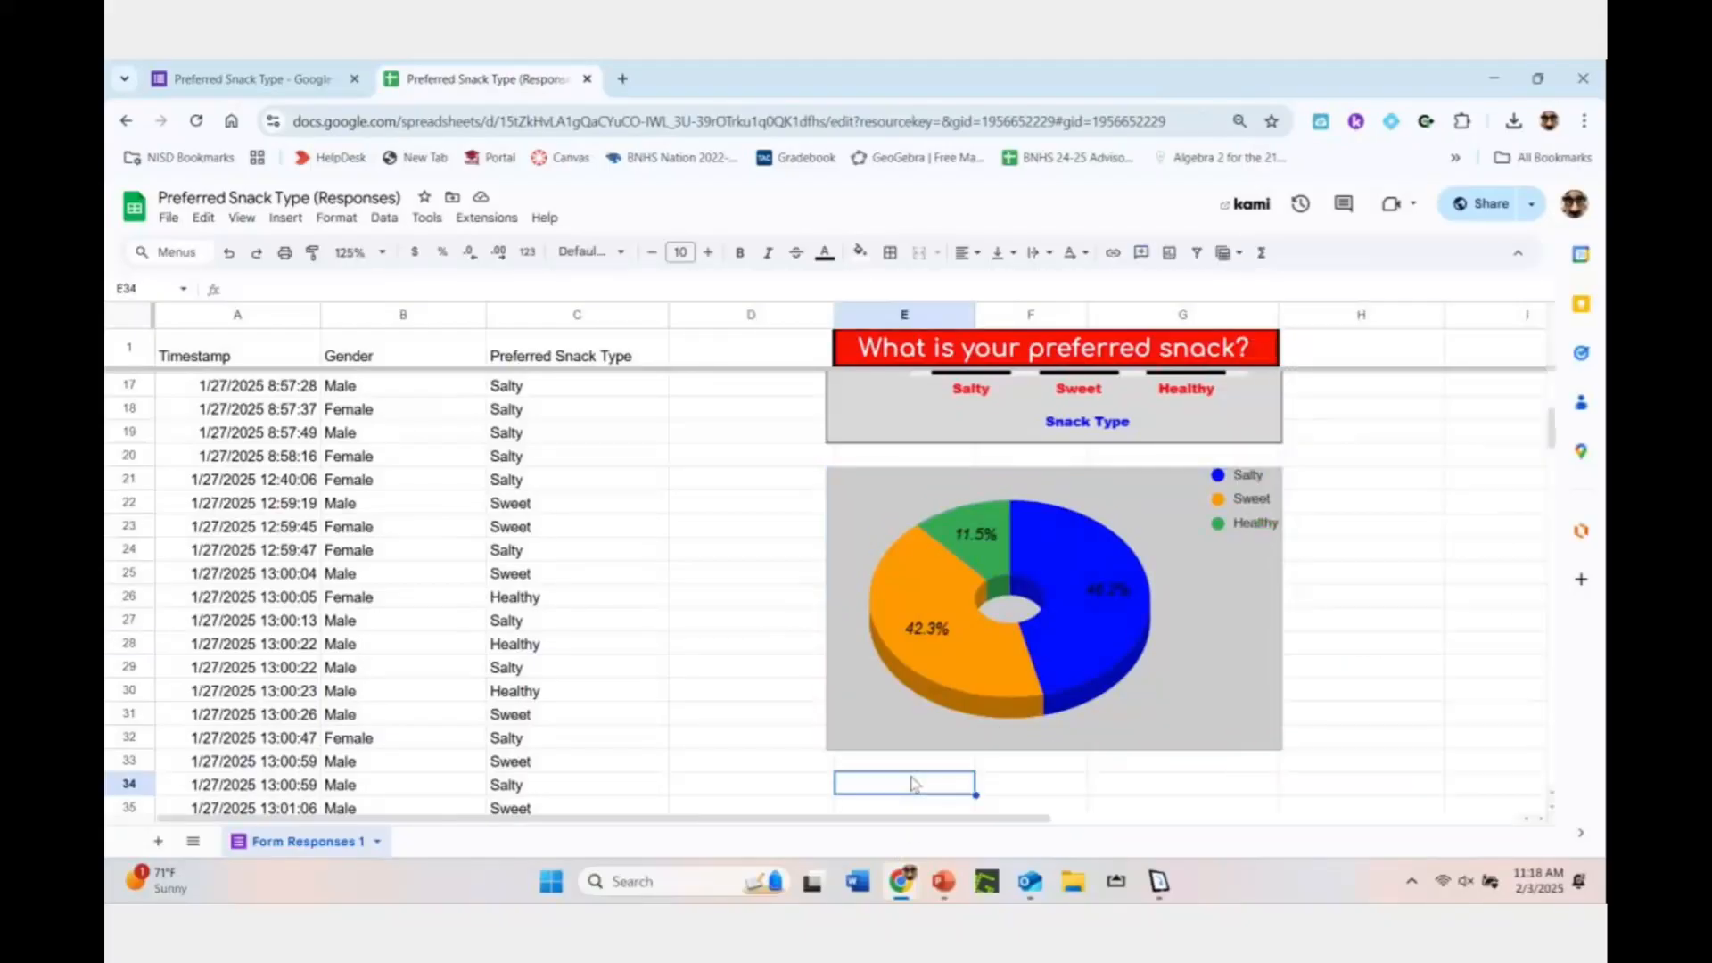
# Try the pie chart's legend in the Left and None positions, and set it back to Auto
pyautogui.click(1162, 689)
pyautogui.doubleClick(1075, 629)
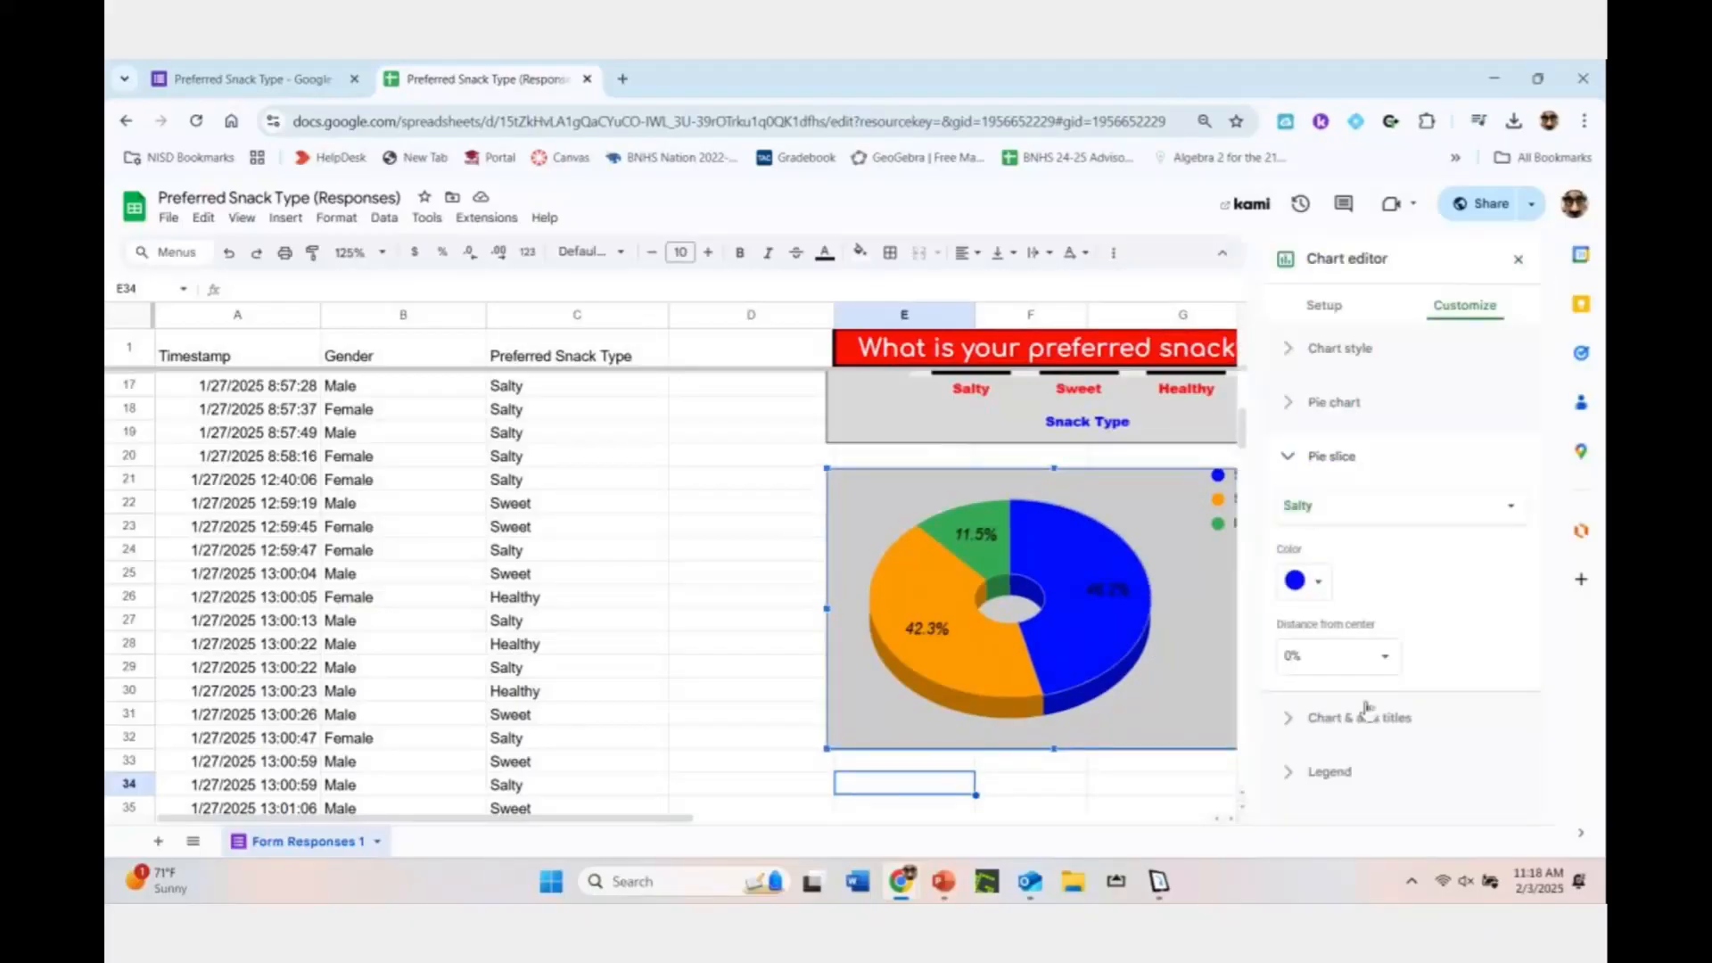
pyautogui.click(1297, 718)
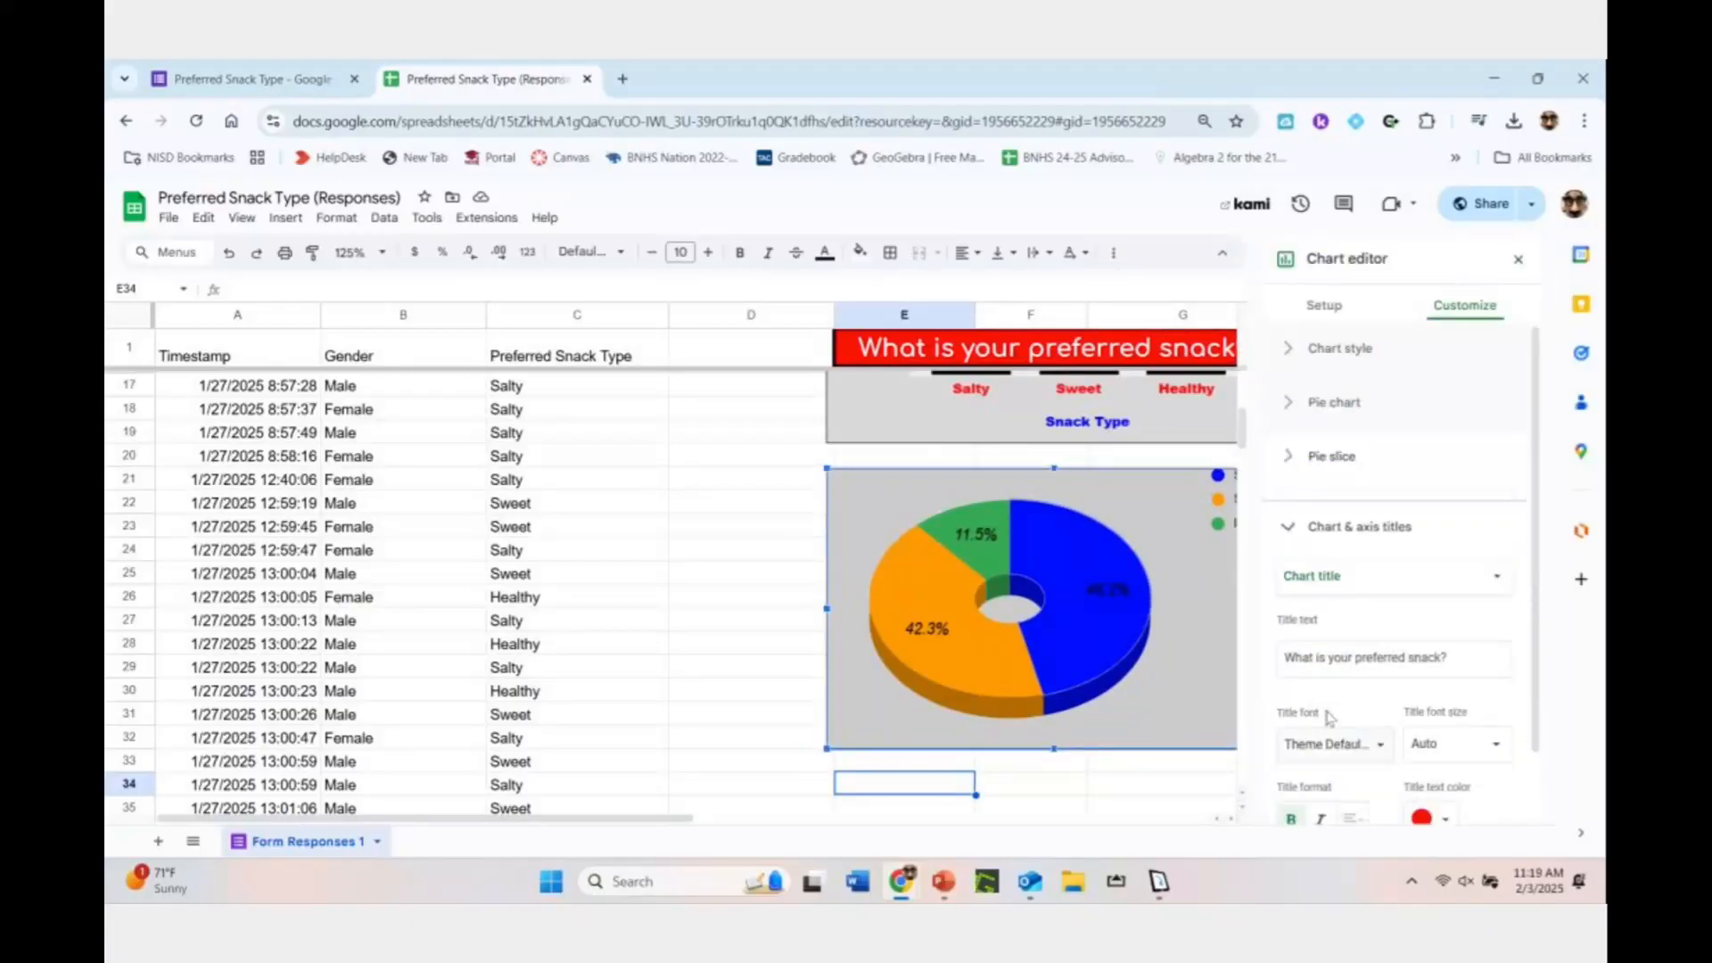
pyautogui.scroll(-1, 1498, 625)
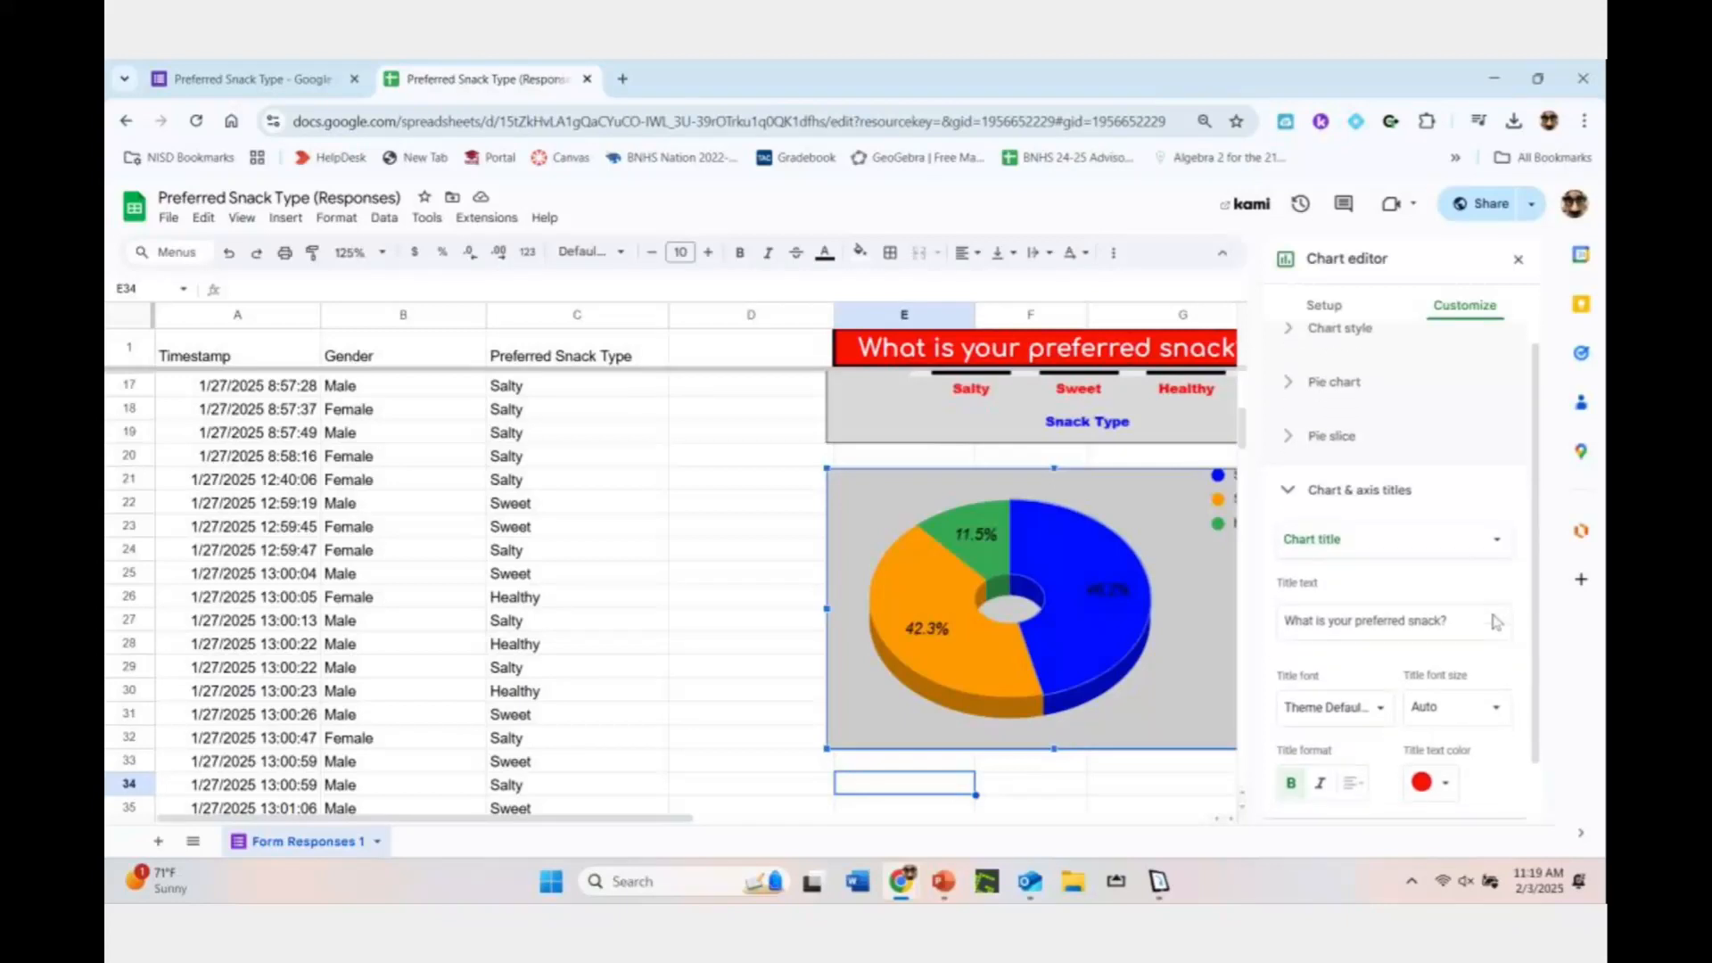
pyautogui.click(1288, 778)
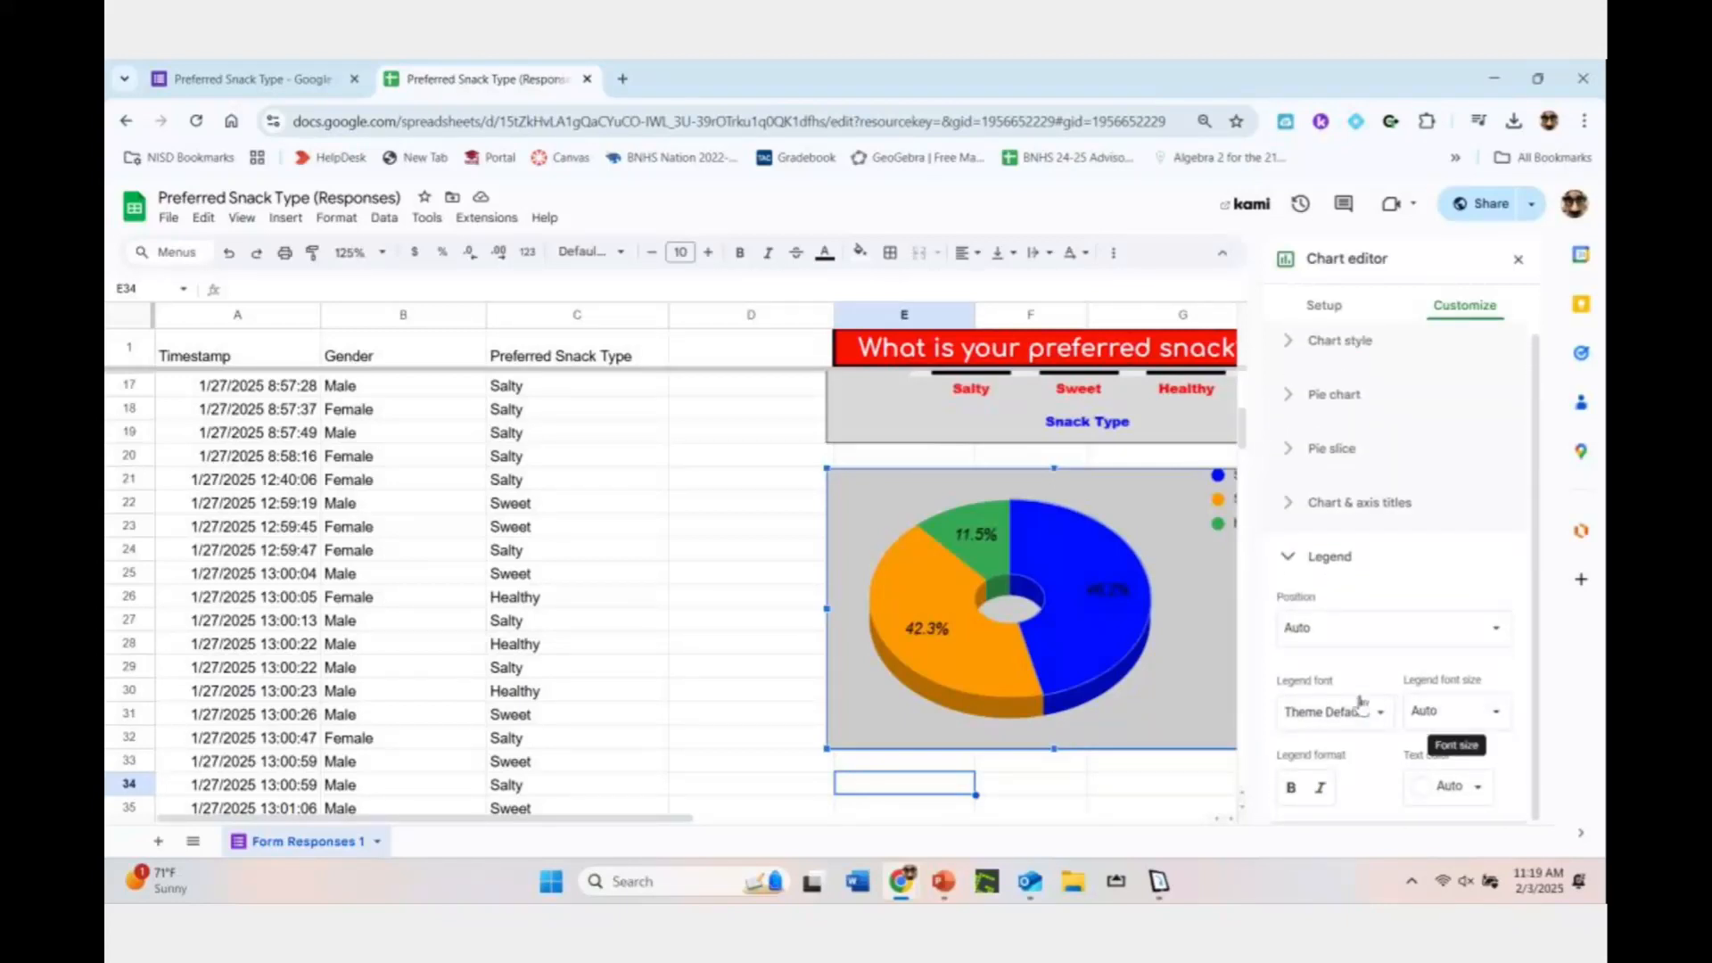
pyautogui.click(1343, 632)
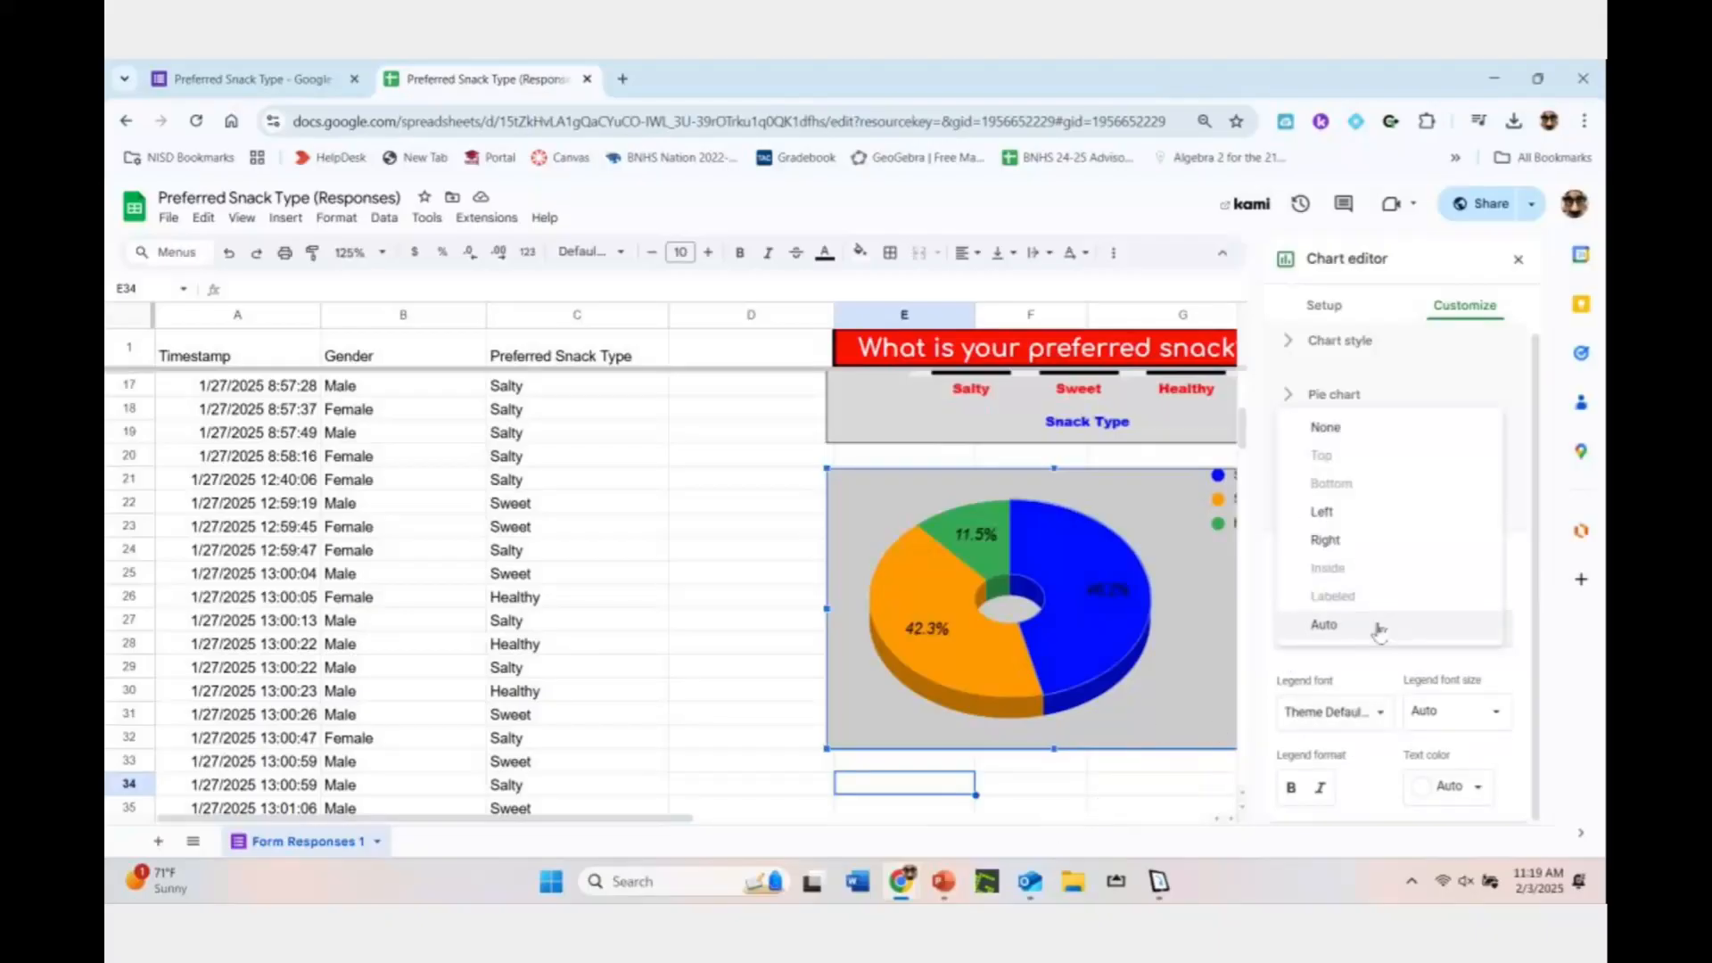
pyautogui.click(1356, 512)
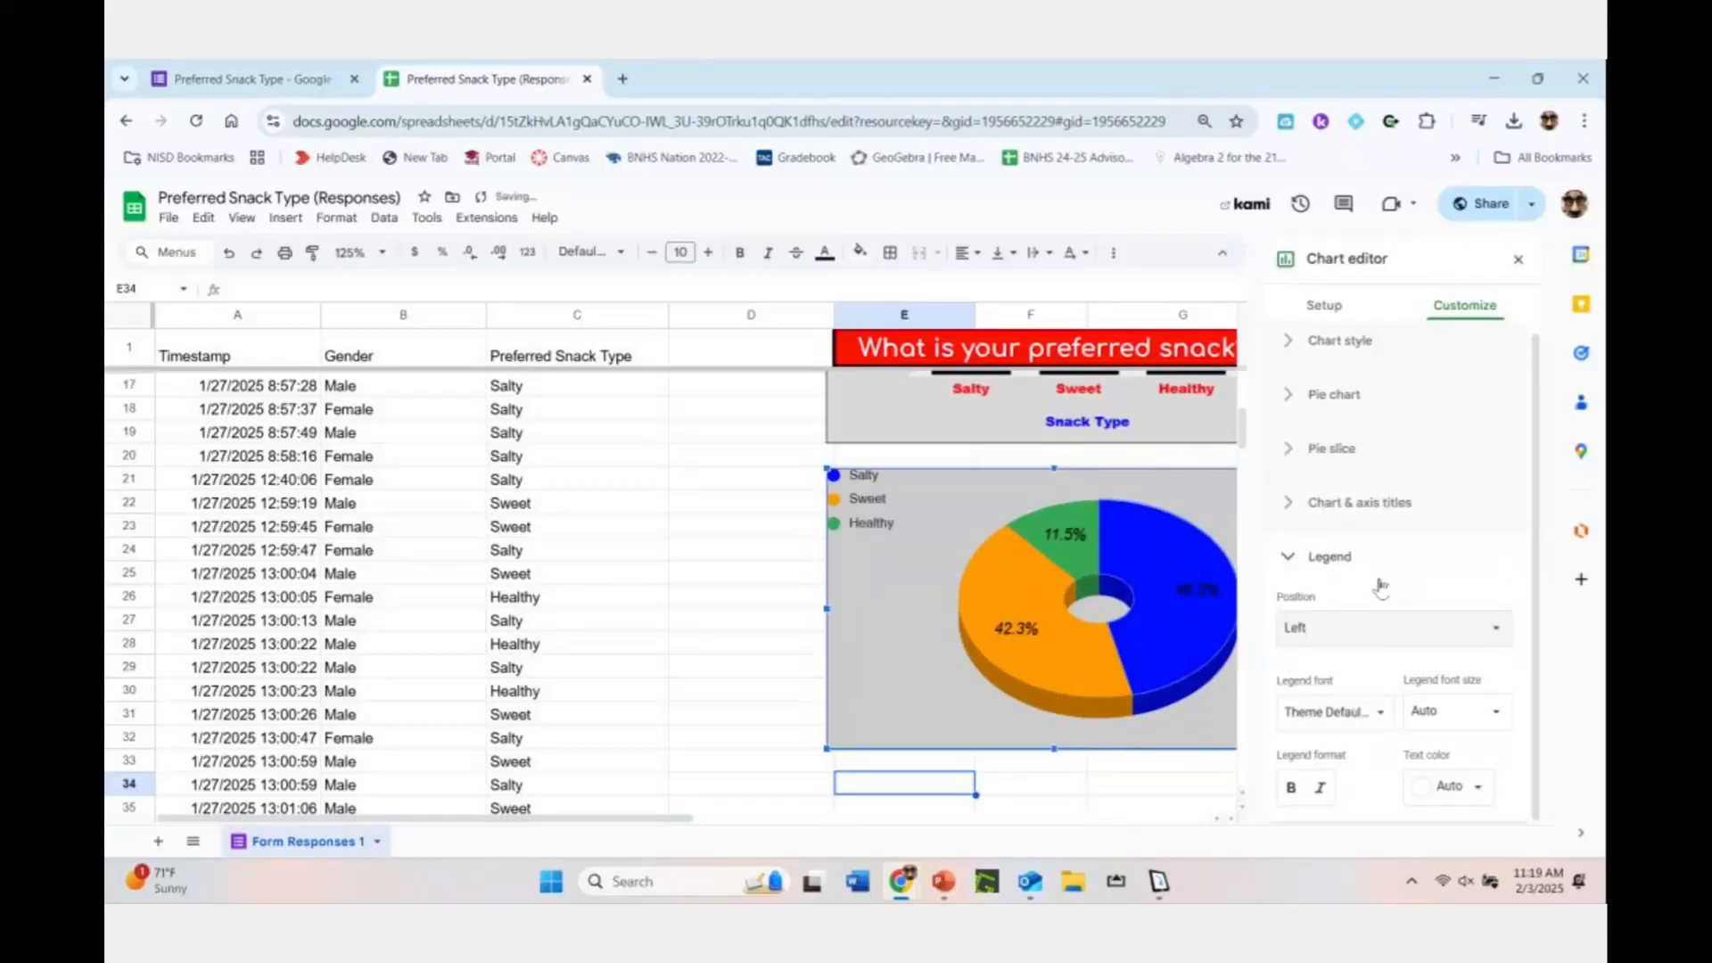
pyautogui.click(1381, 622)
pyautogui.click(1377, 556)
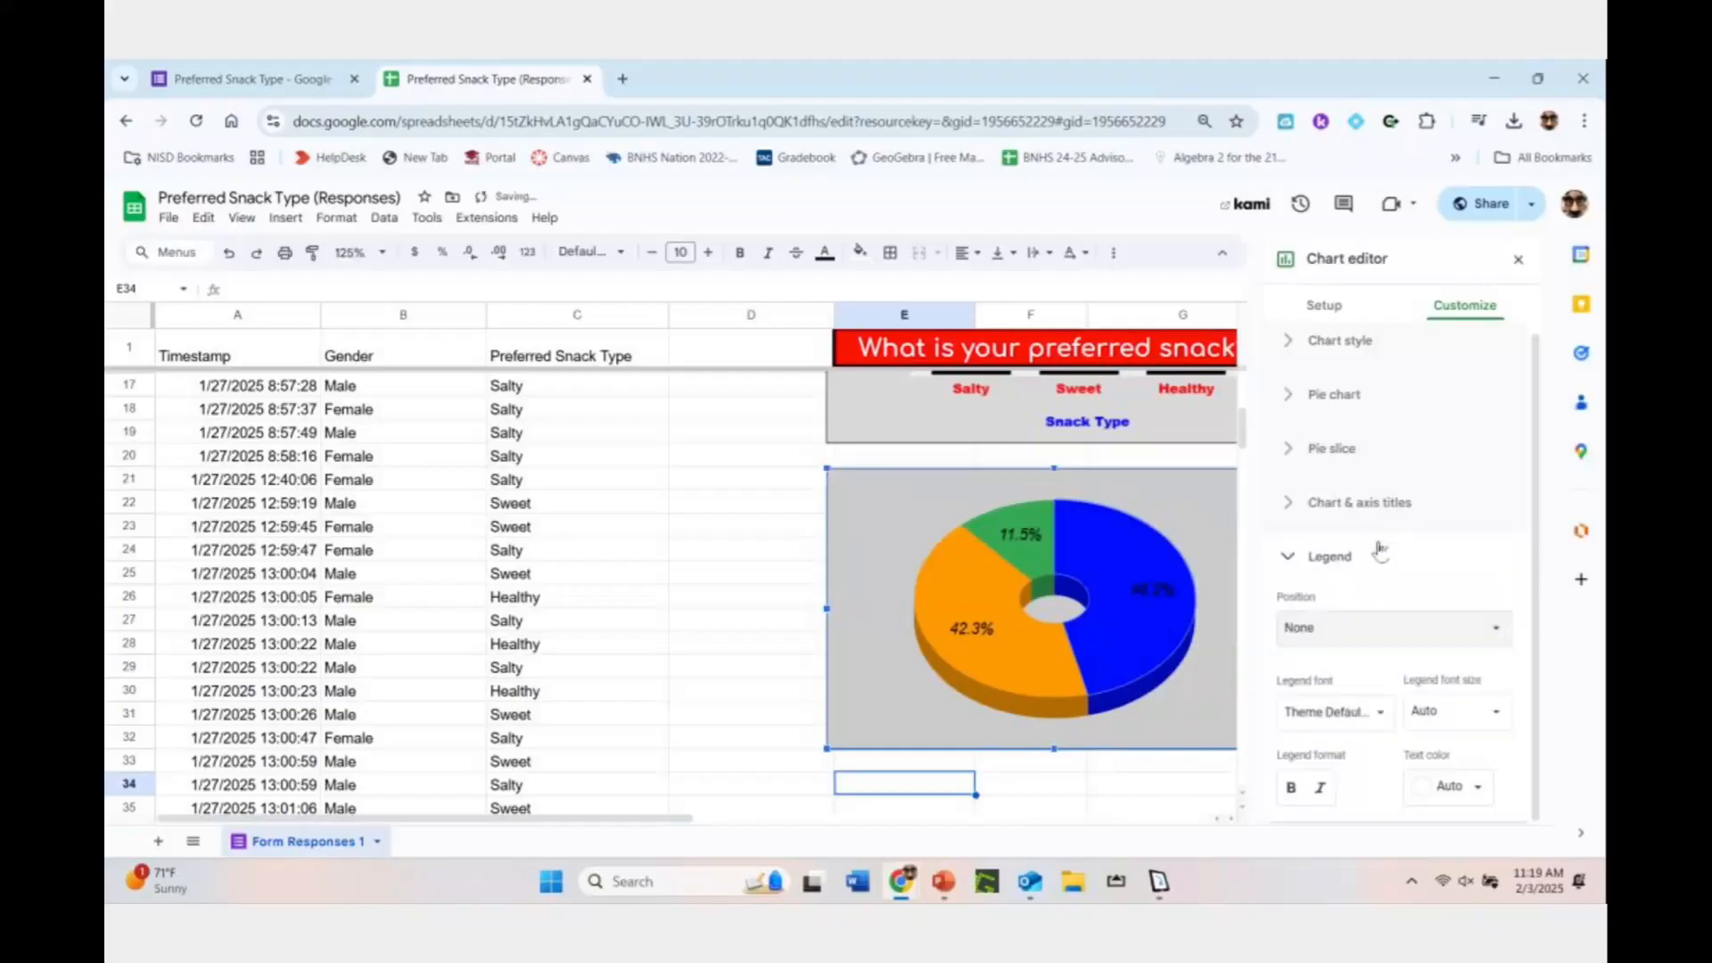
pyautogui.click(1366, 630)
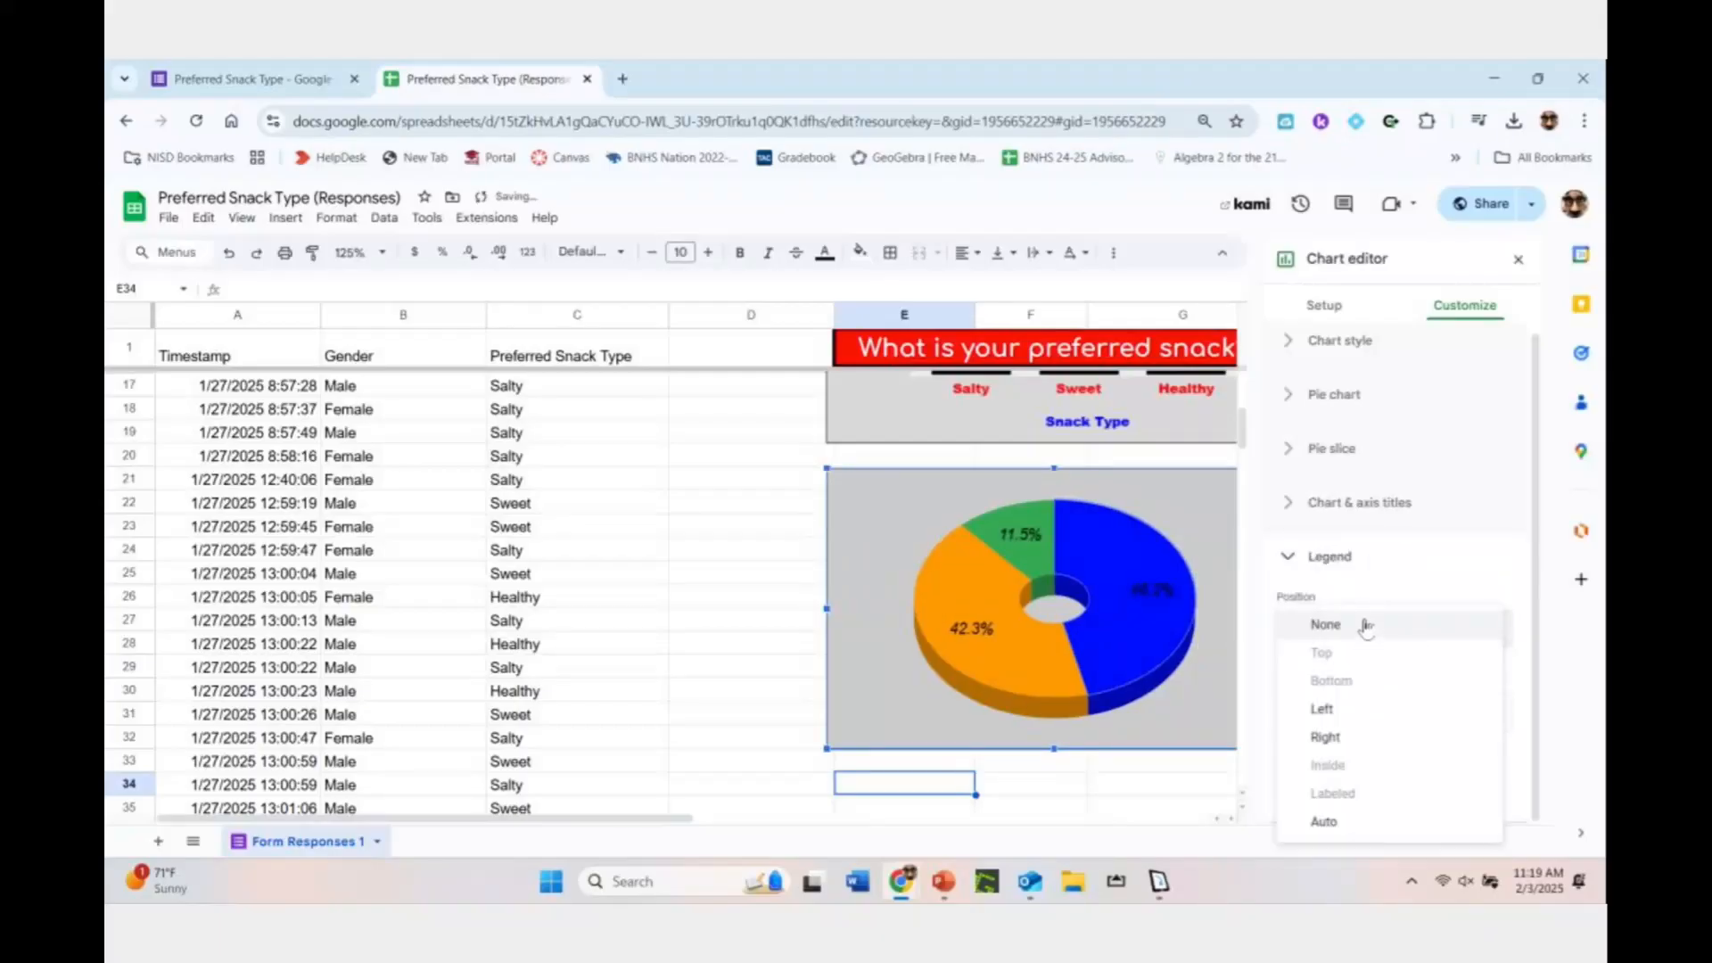
pyautogui.click(1351, 822)
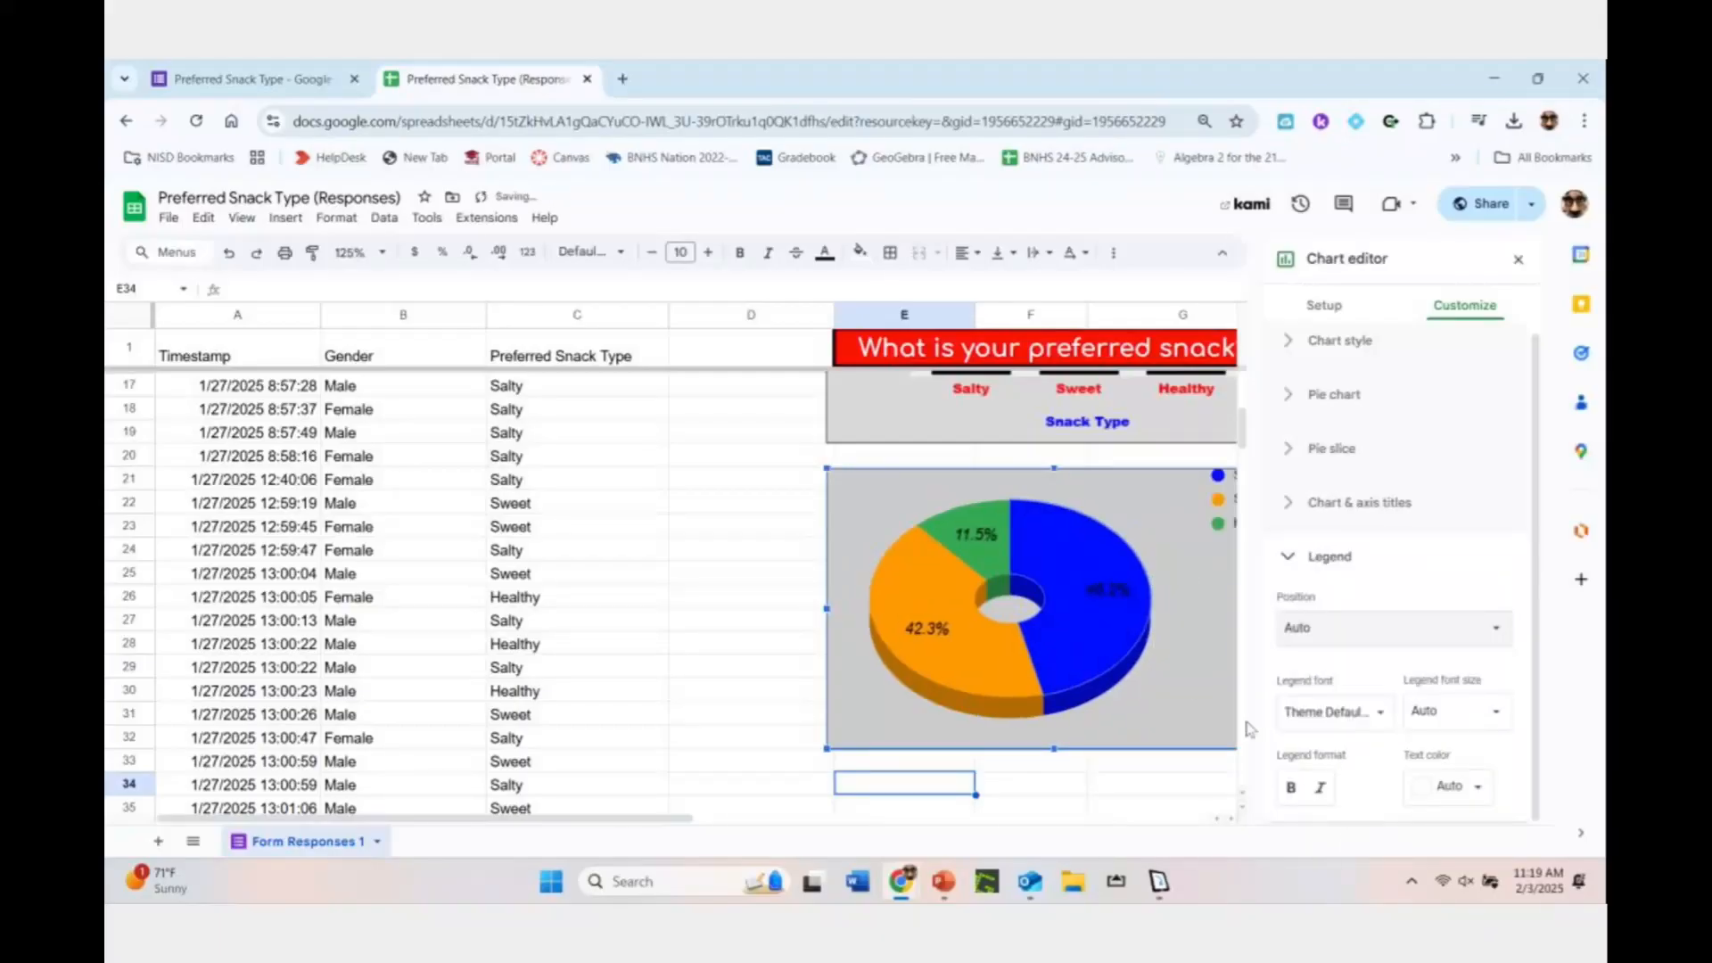
pyautogui.click(1054, 801)
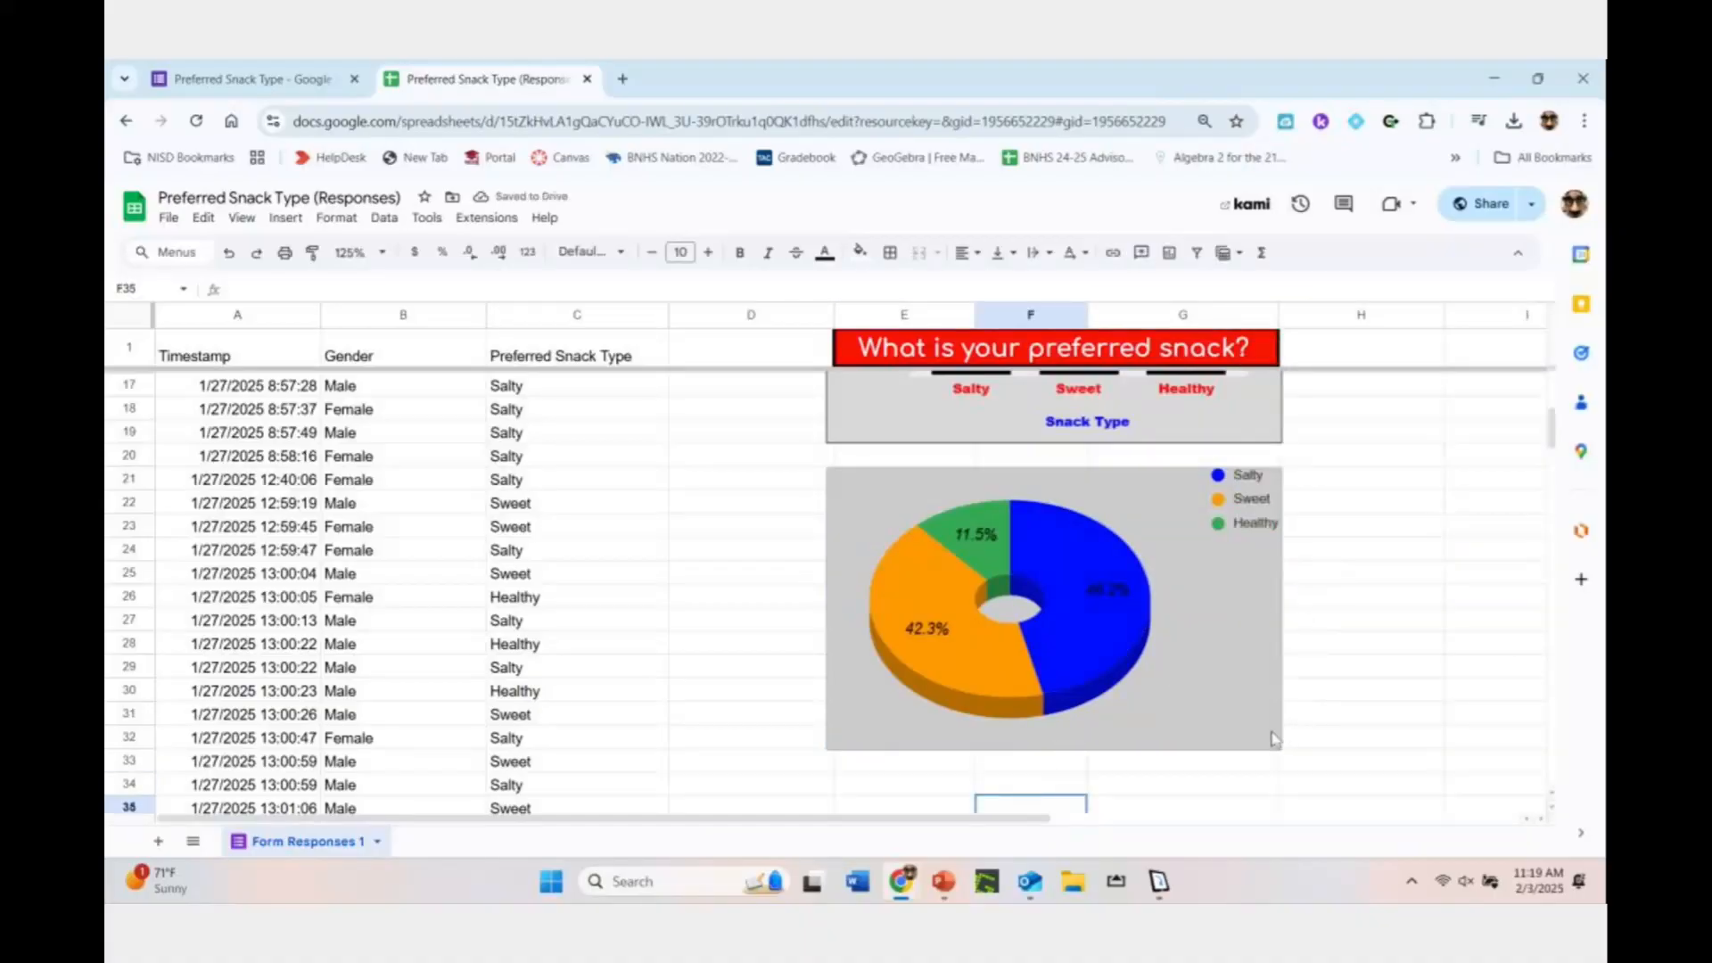
# Set the sheet zoom to 90% and bring the frequency table and charts into view
pyautogui.scroll(2, 1260, 715)
pyautogui.click(380, 254)
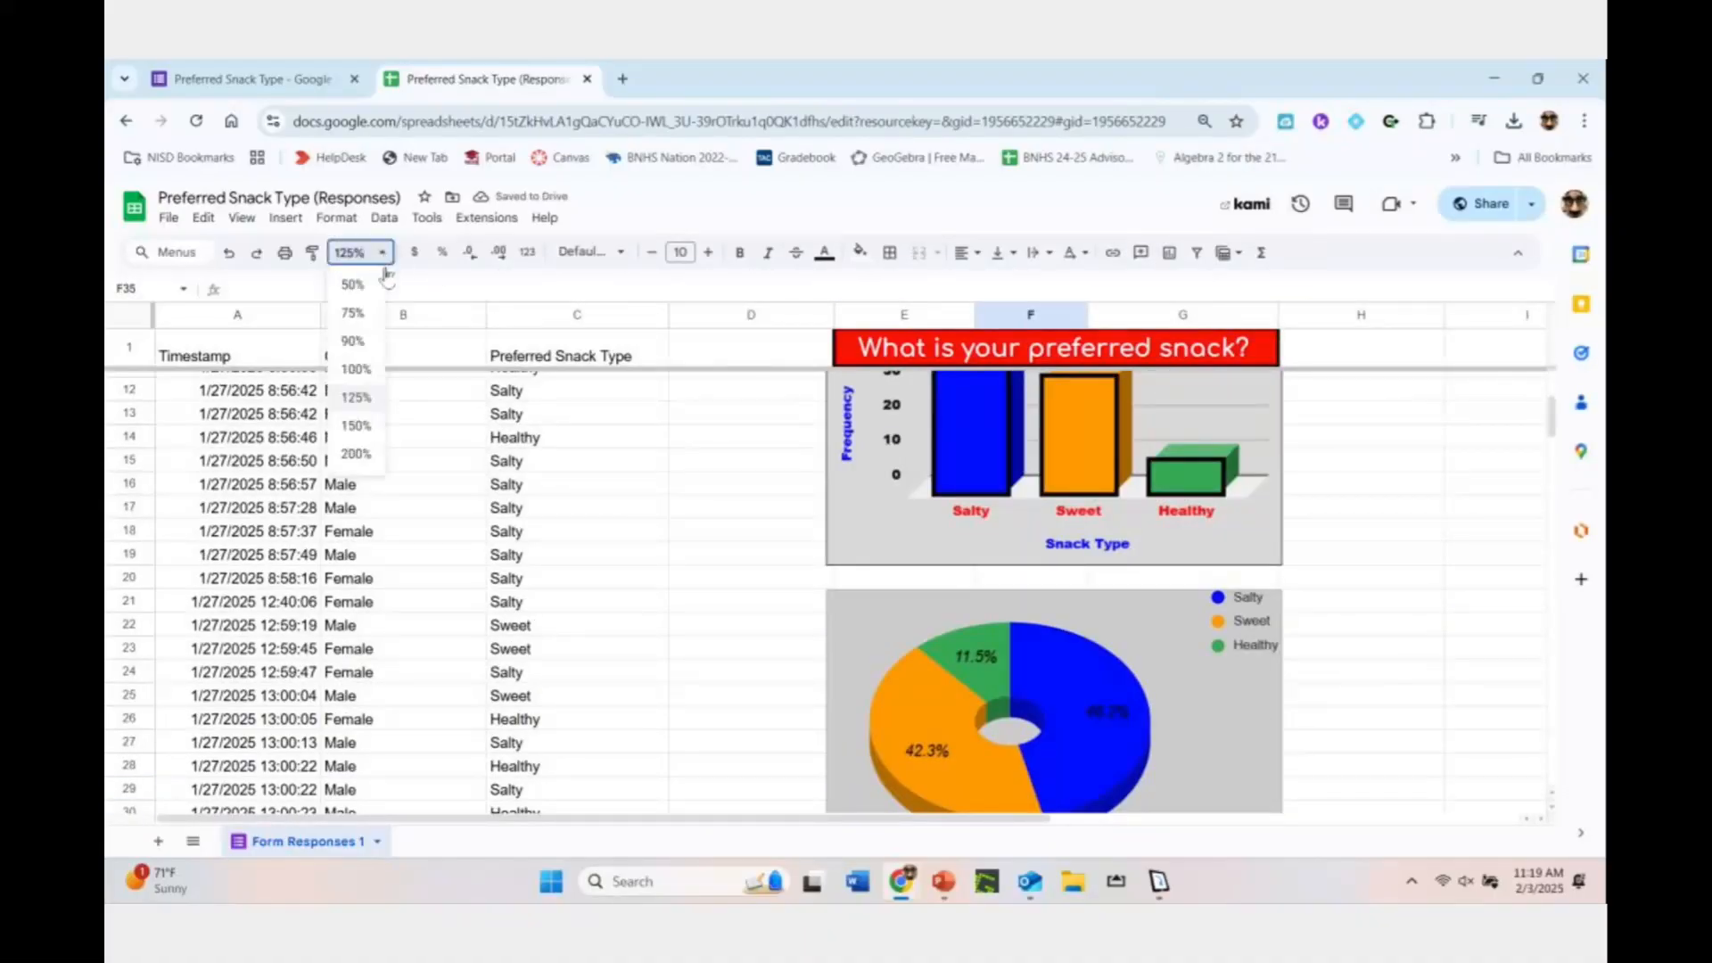
pyautogui.click(373, 345)
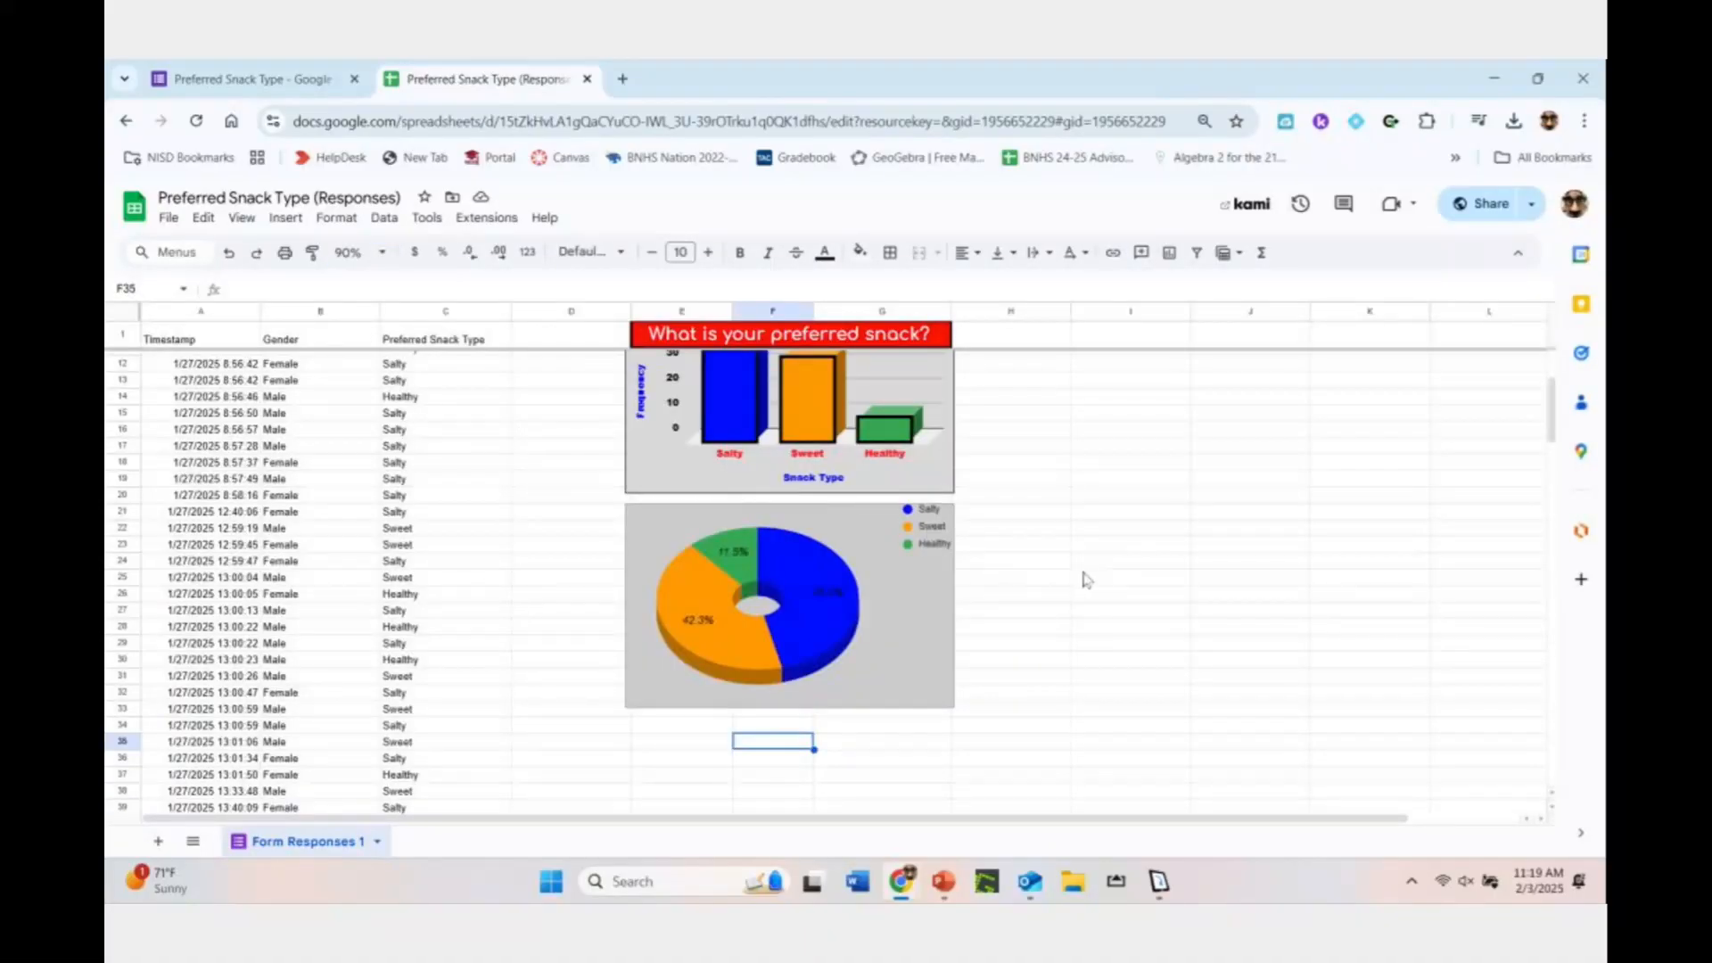
pyautogui.scroll(3, 1155, 592)
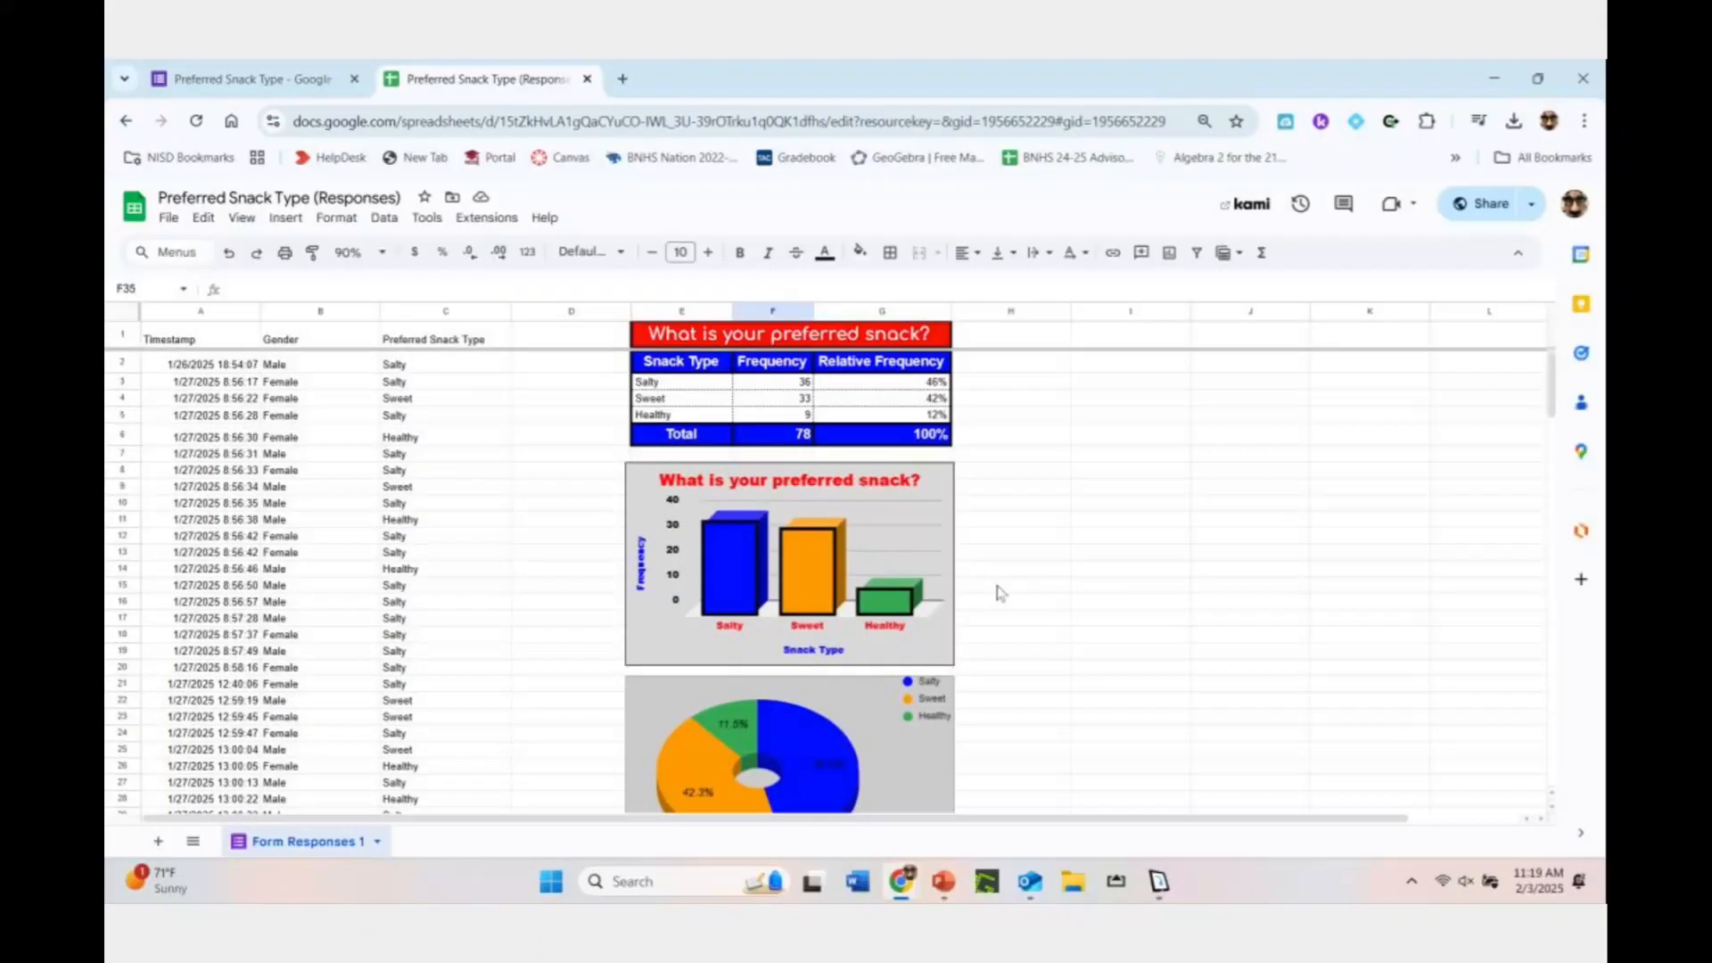
# Highlight the preferred snack responses in C2:C25, clear the selection, and switch to PowerPoint
pyautogui.click(444, 366)
pyautogui.moveTo(444, 364); pyautogui.dragTo(432, 761)
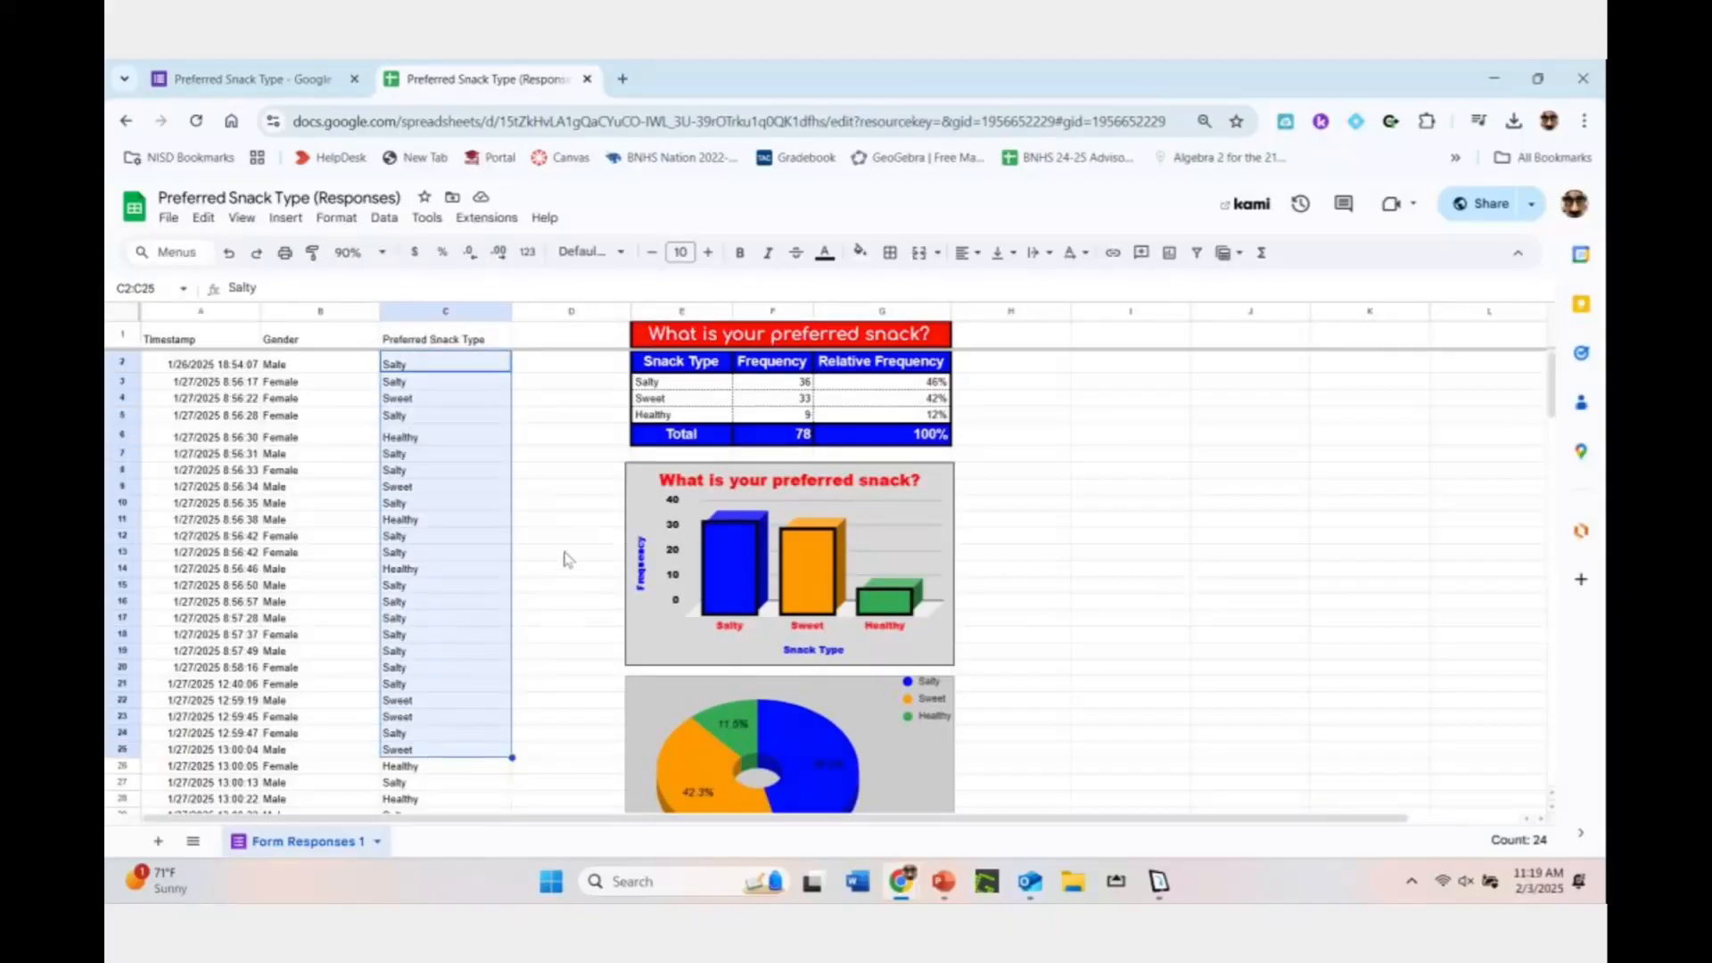
pyautogui.click(579, 519)
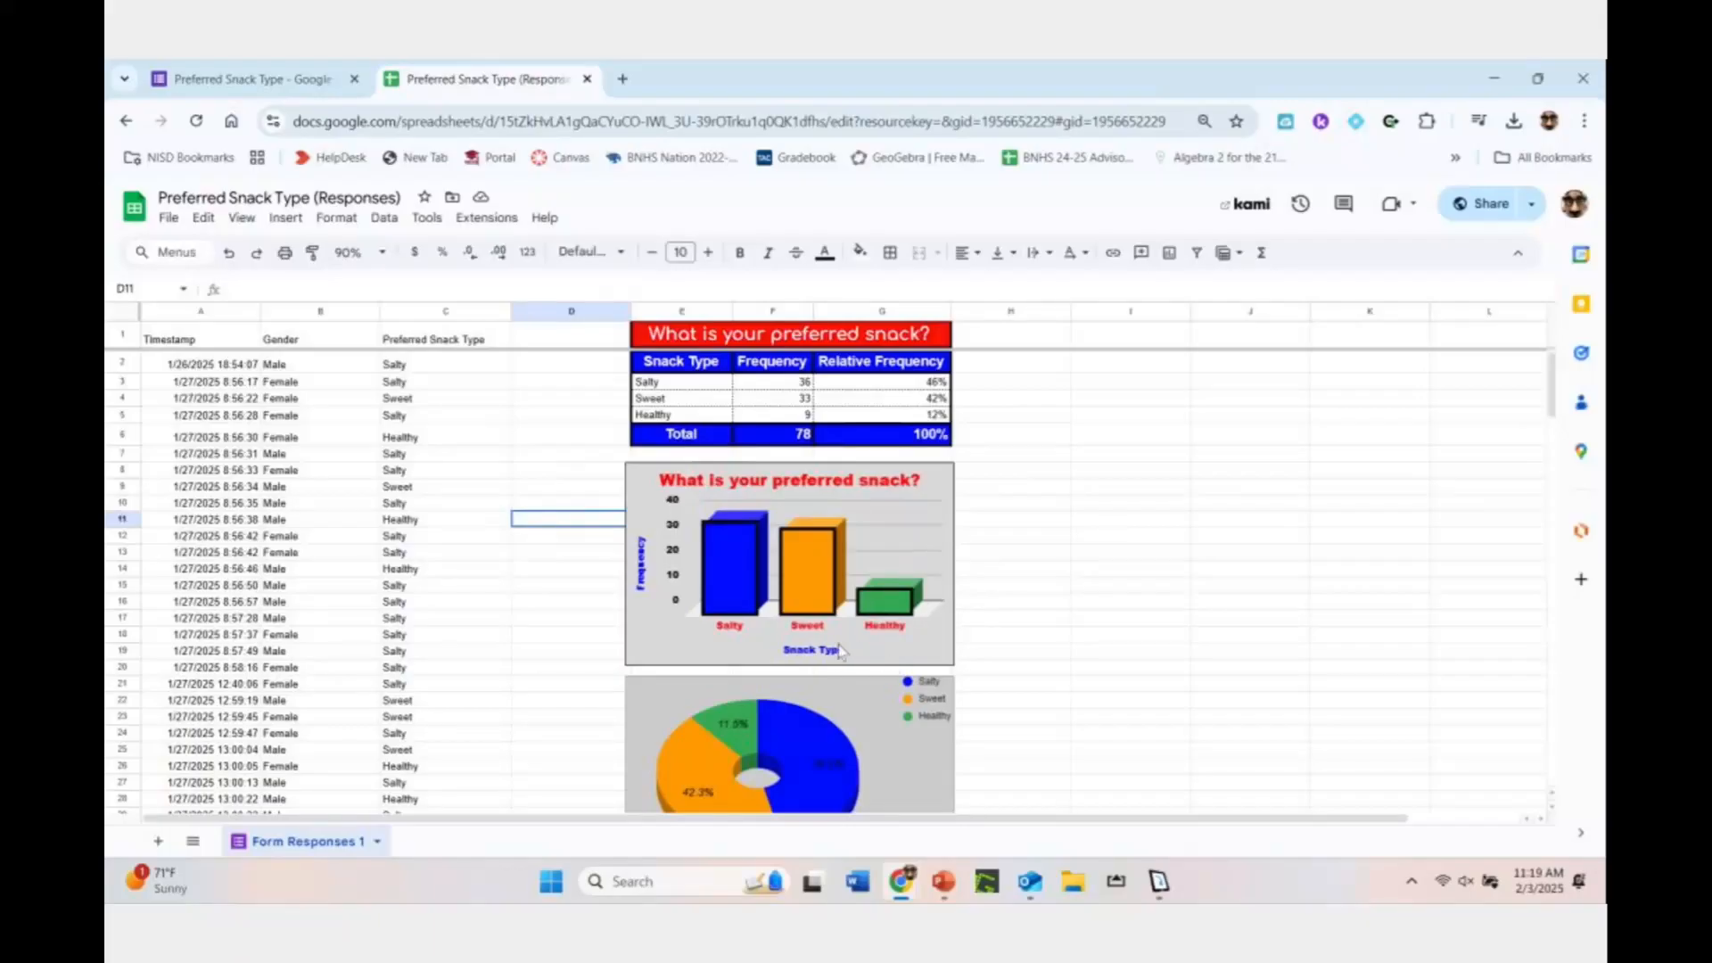
pyautogui.hotkey('alt', 'Tab')
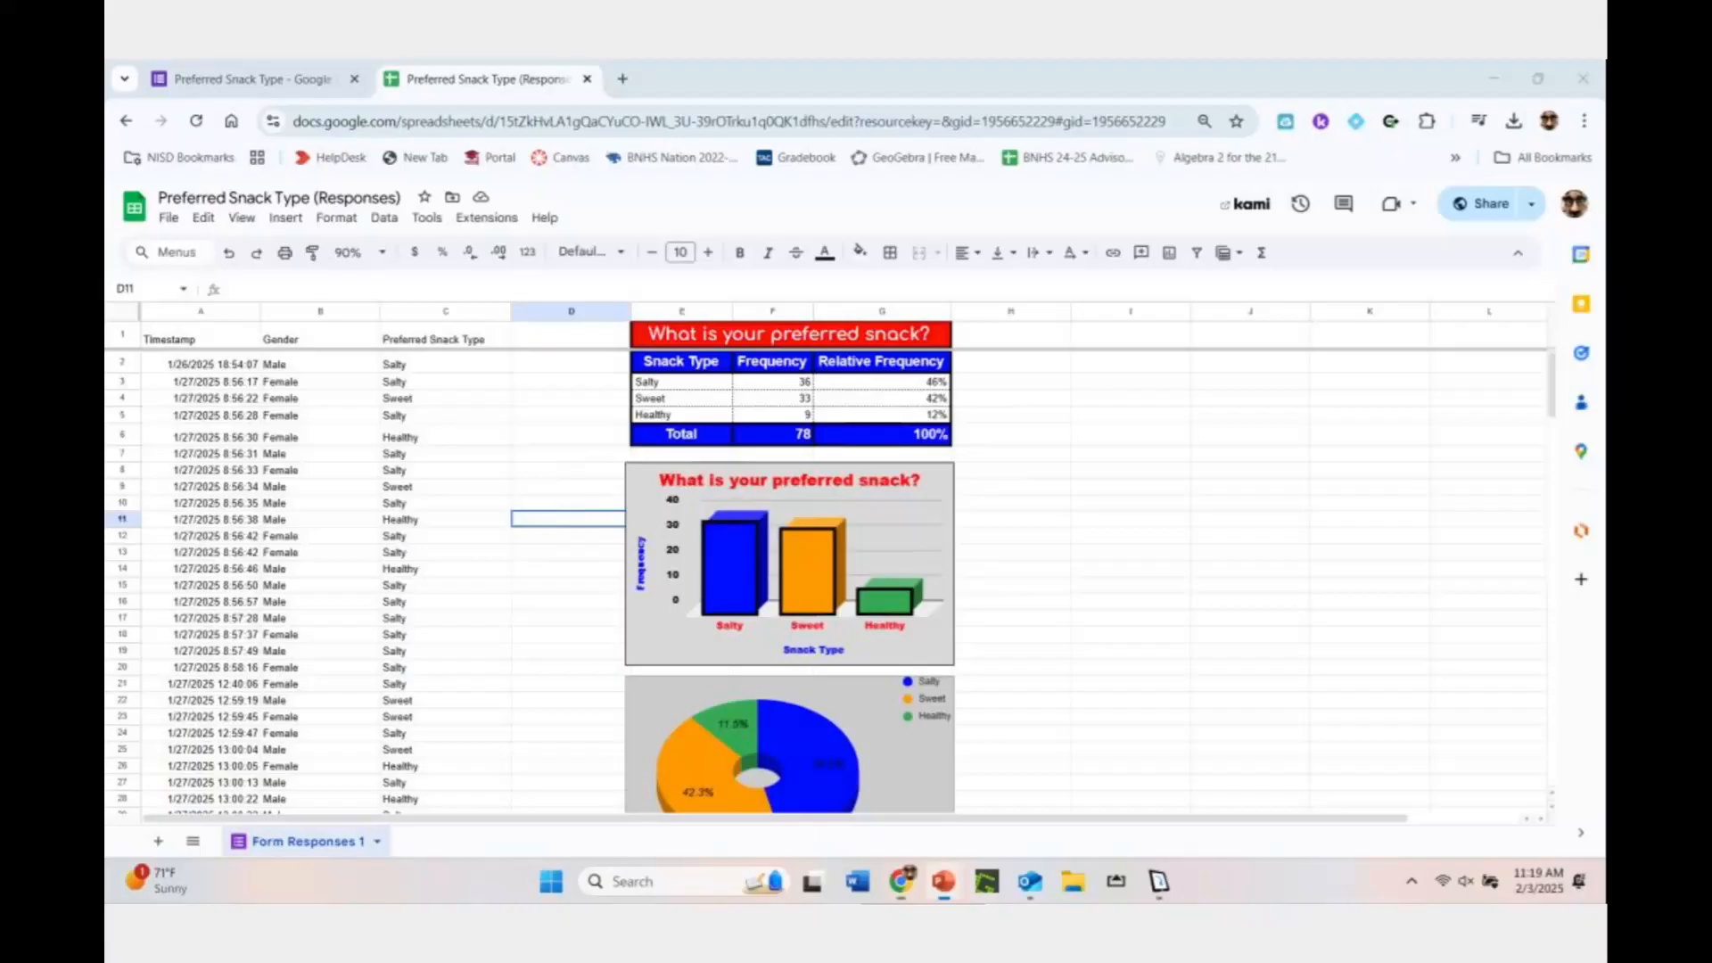